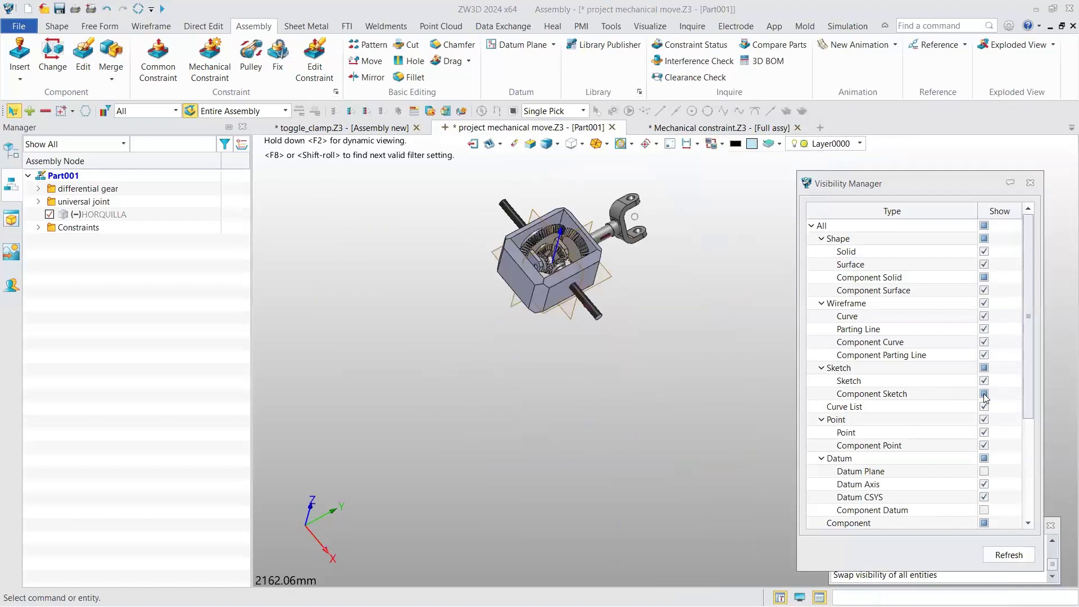
Show all component sketches of the differential gear assembly through the visibility settings
scroll(676, 277, "up", 4)
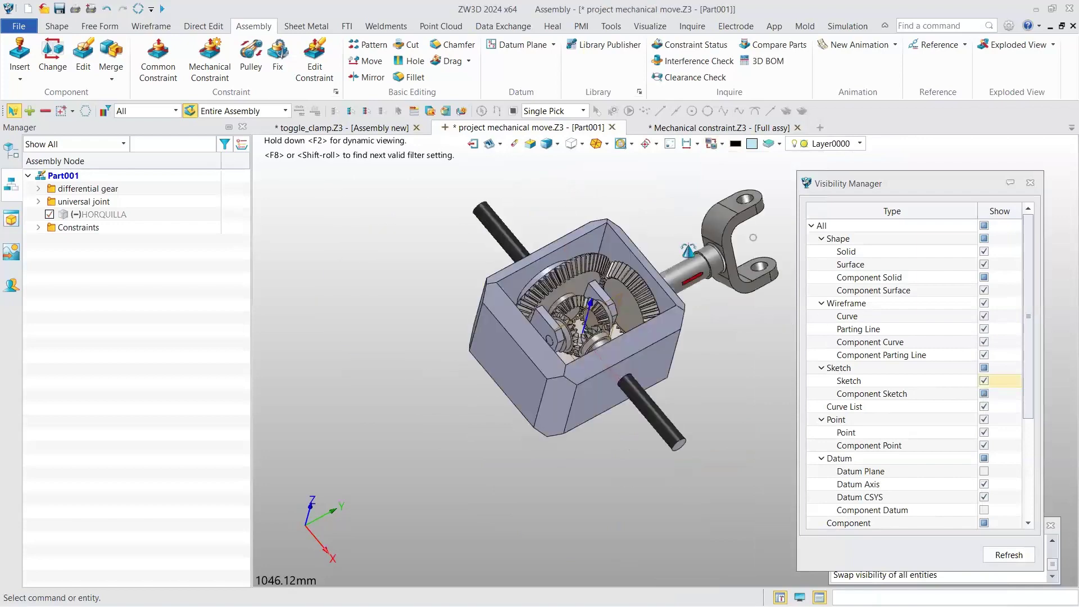
left_click(984, 393)
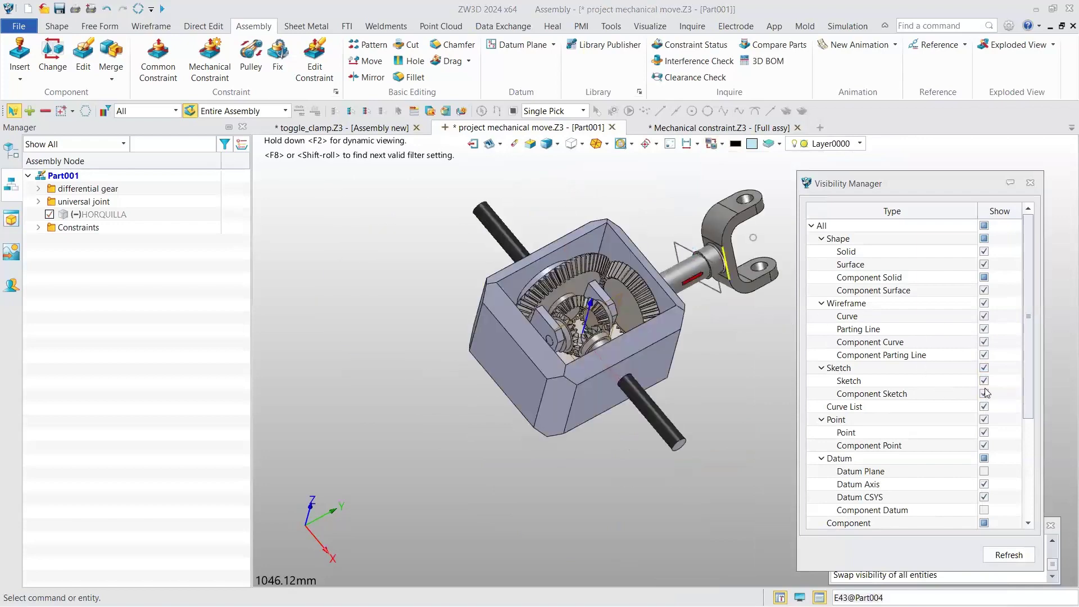
key("Left")
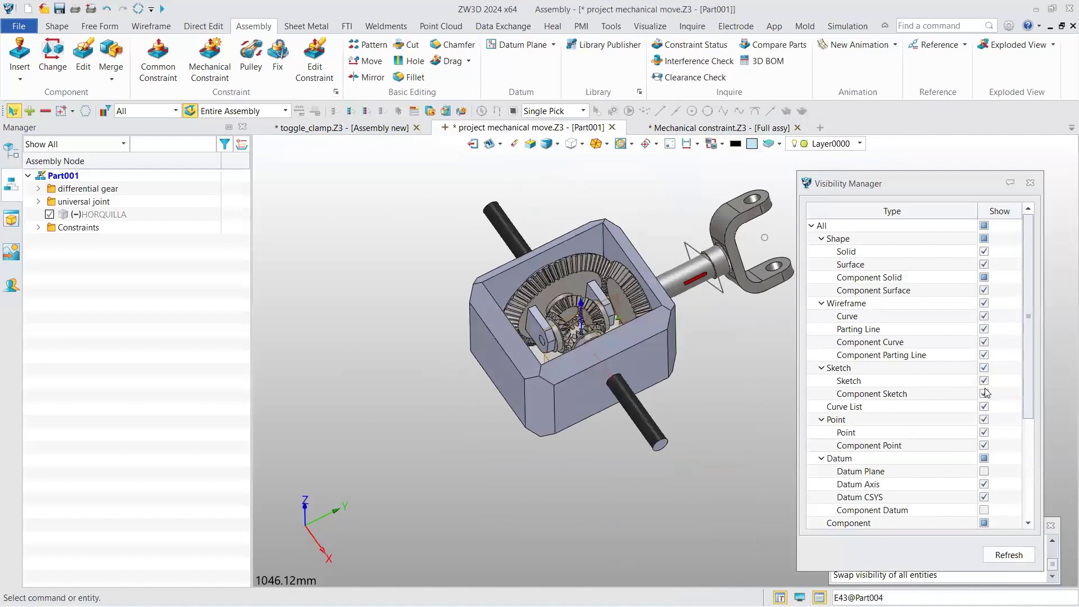
key("Left")
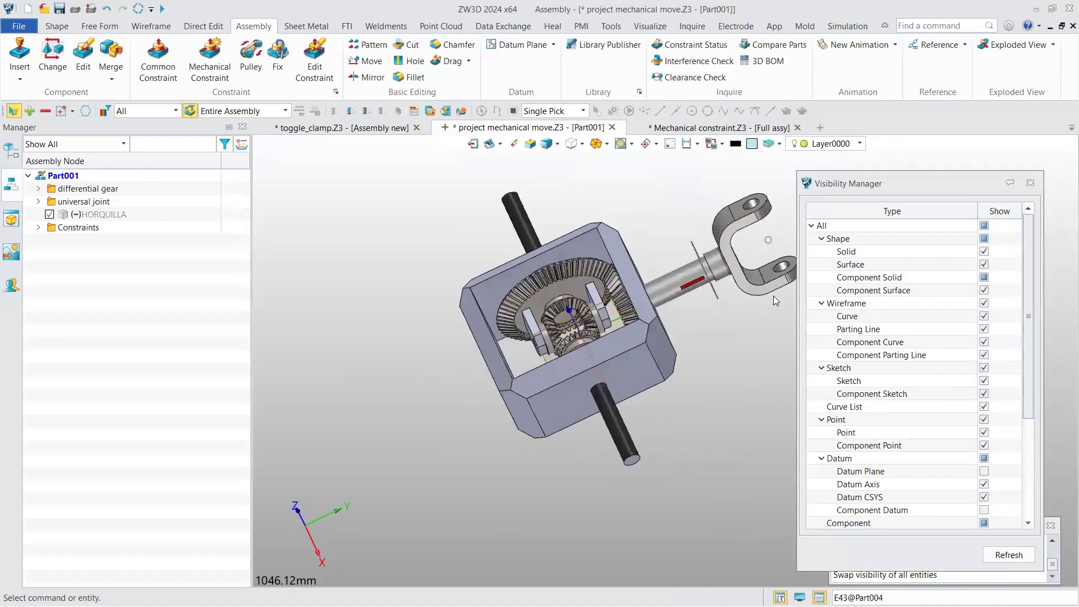
right_click_drag(774, 296, 781, 311)
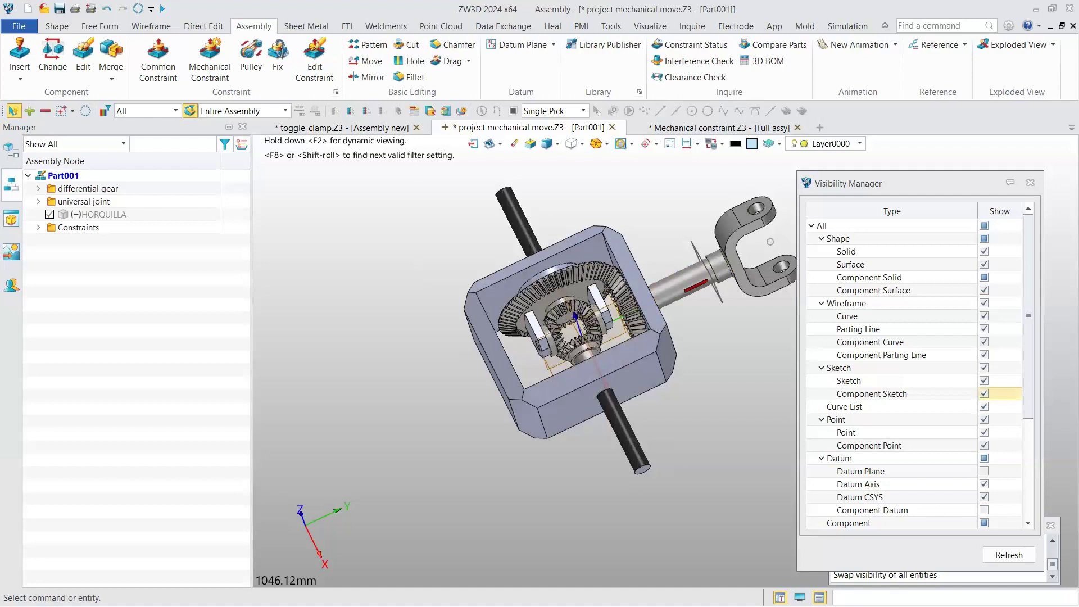
right_click_drag(641, 388, 638, 359)
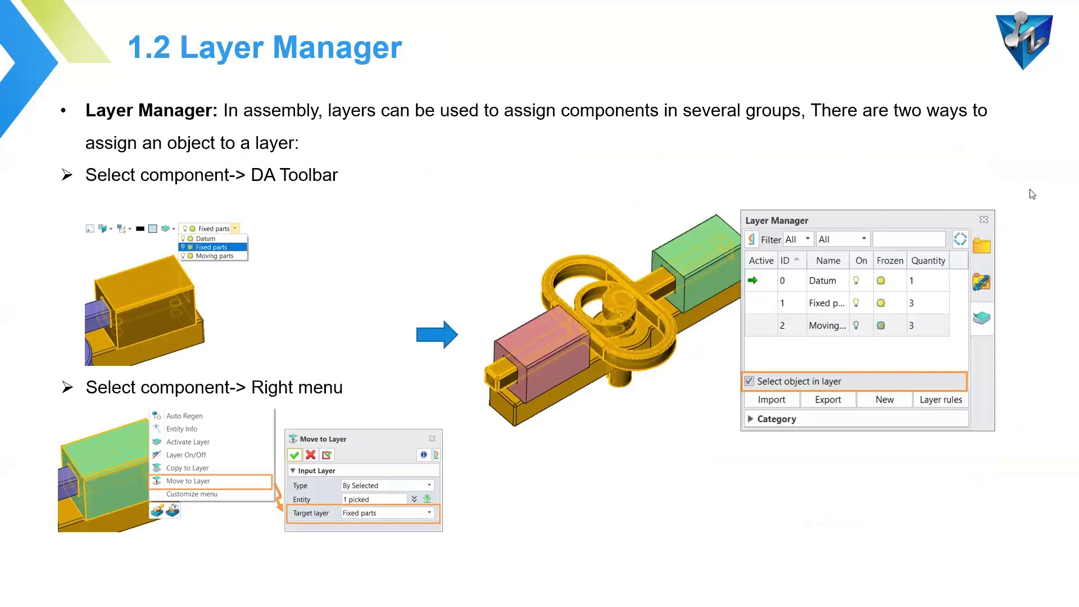
Switch to ZW3D, display the Layer Manager and add a new layer named "part 1"
key("alt+Tab")
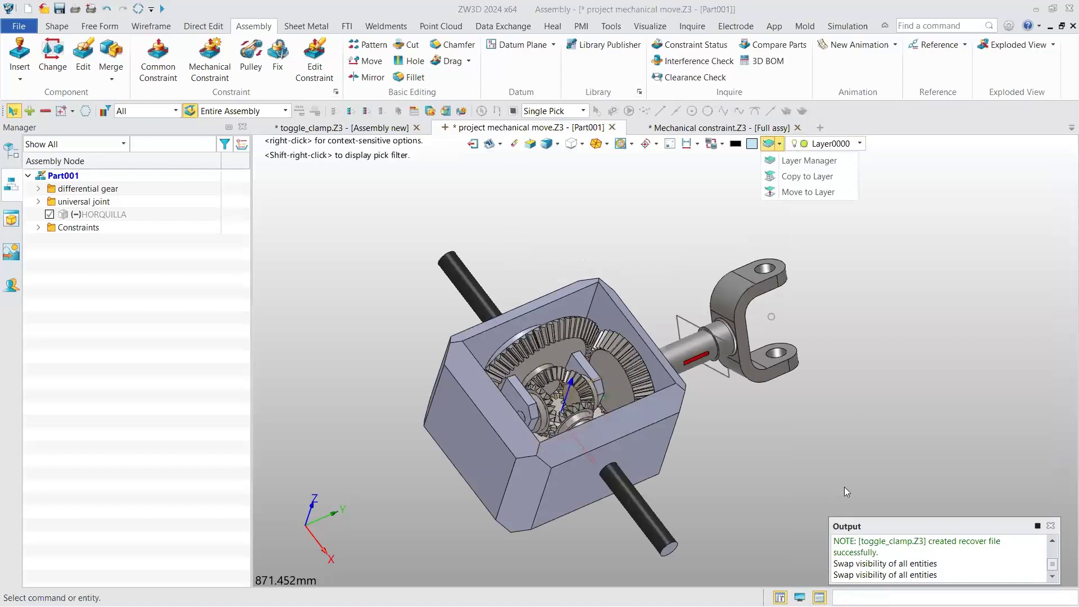
left_click(792, 515)
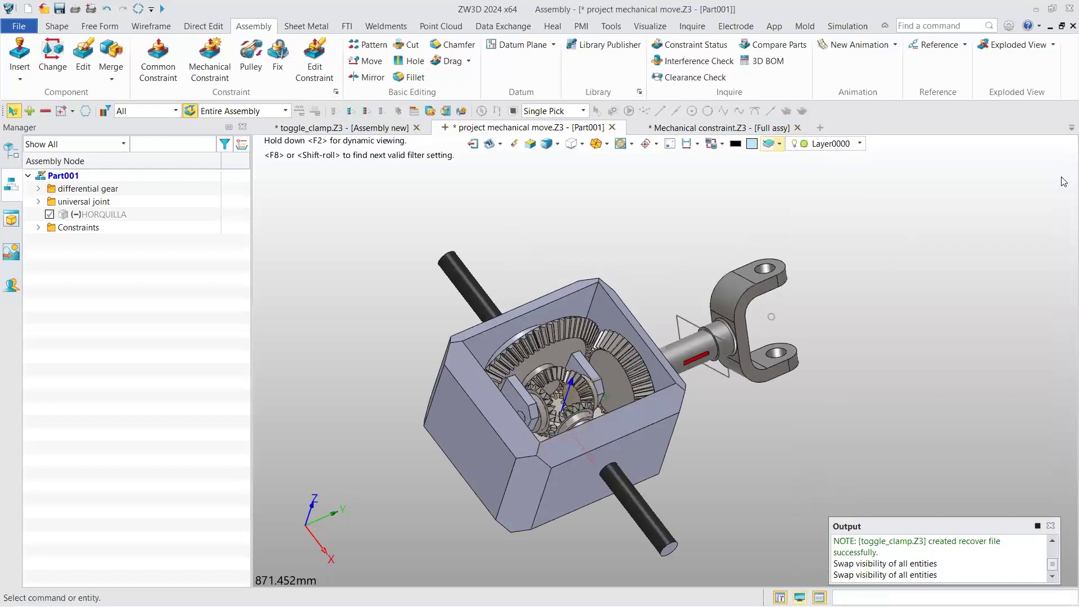
mouse_move(1061, 235)
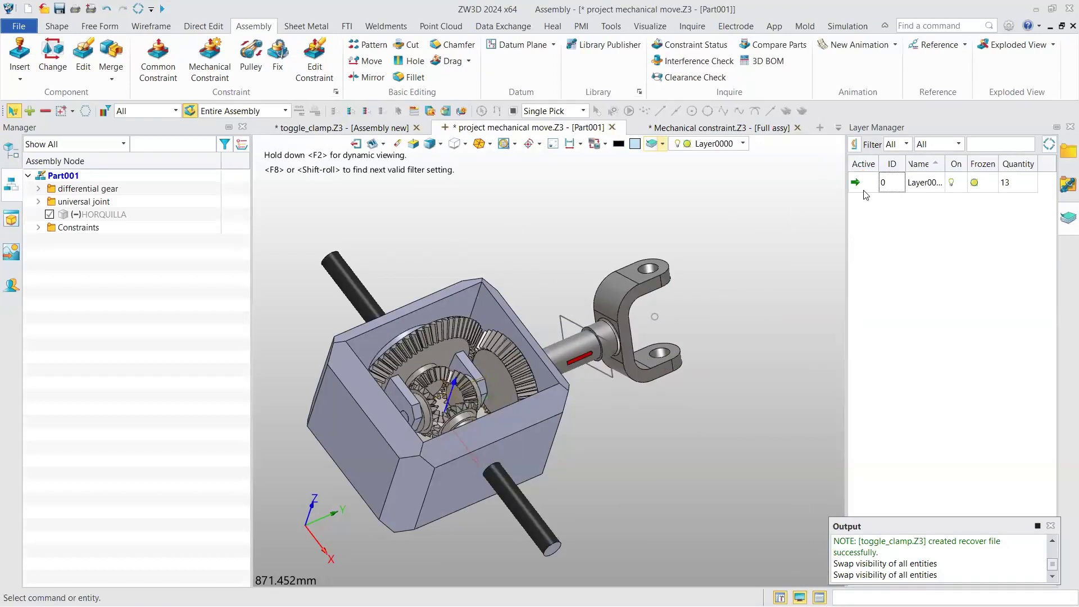
type("par")
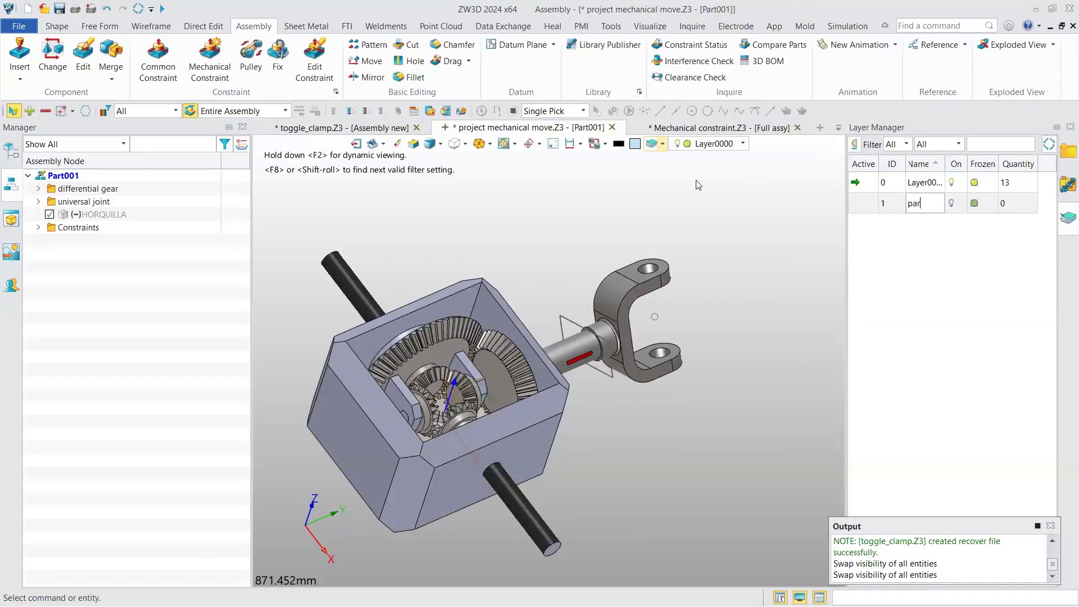
type("t 1")
key("Return")
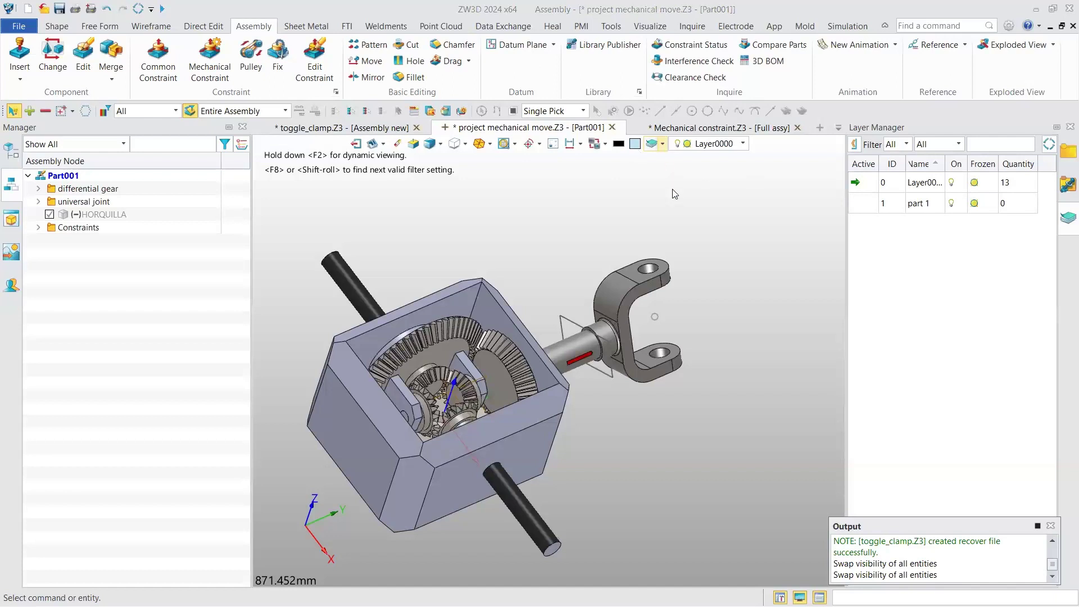
left_click(662, 143)
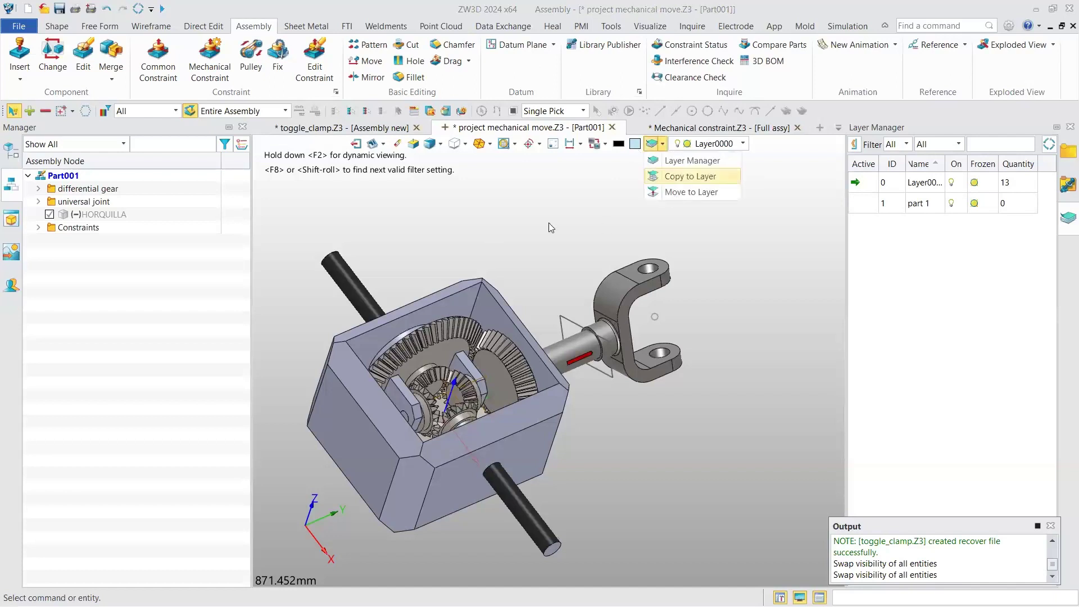
key("Return")
scroll(541, 233, "down", 1)
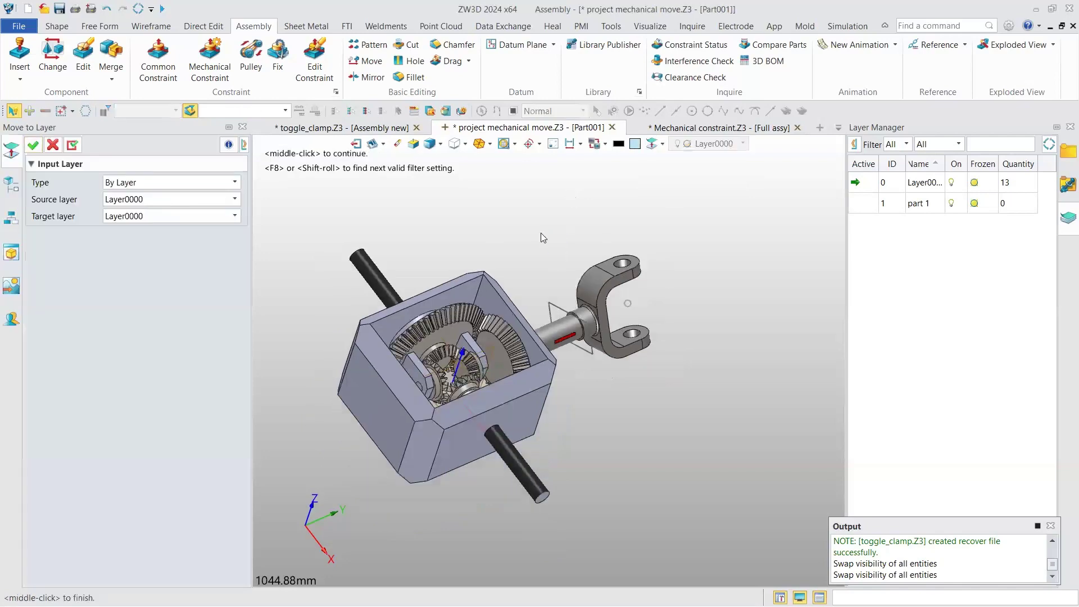
middle_click_drag(540, 227, 606, 199)
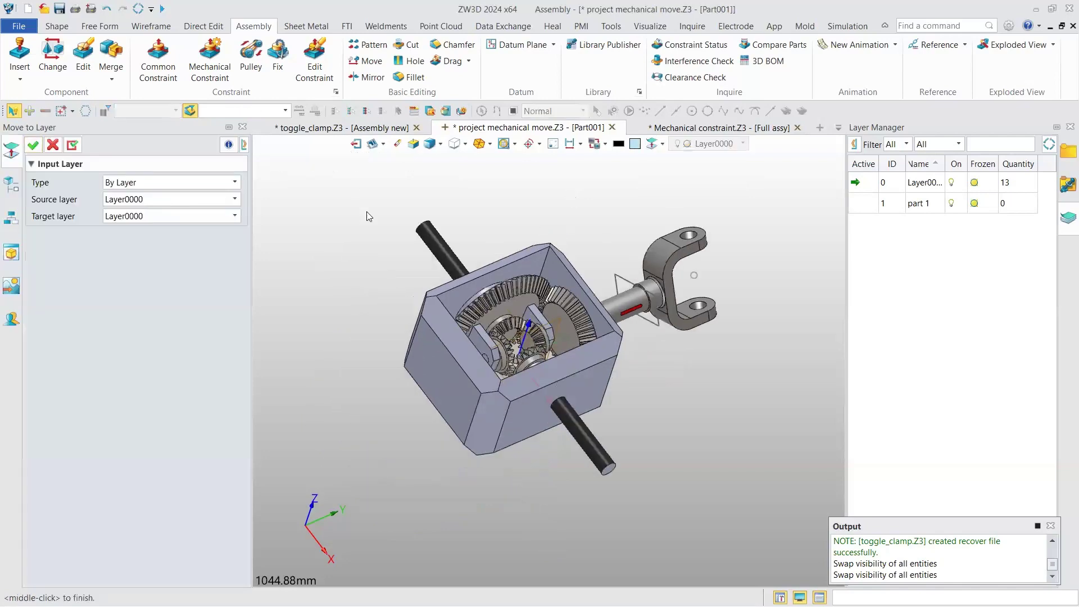
Move component Part004, the bevel gear shaft with the fork end, to the layer "part 1"
scroll(557, 211, "up", 2)
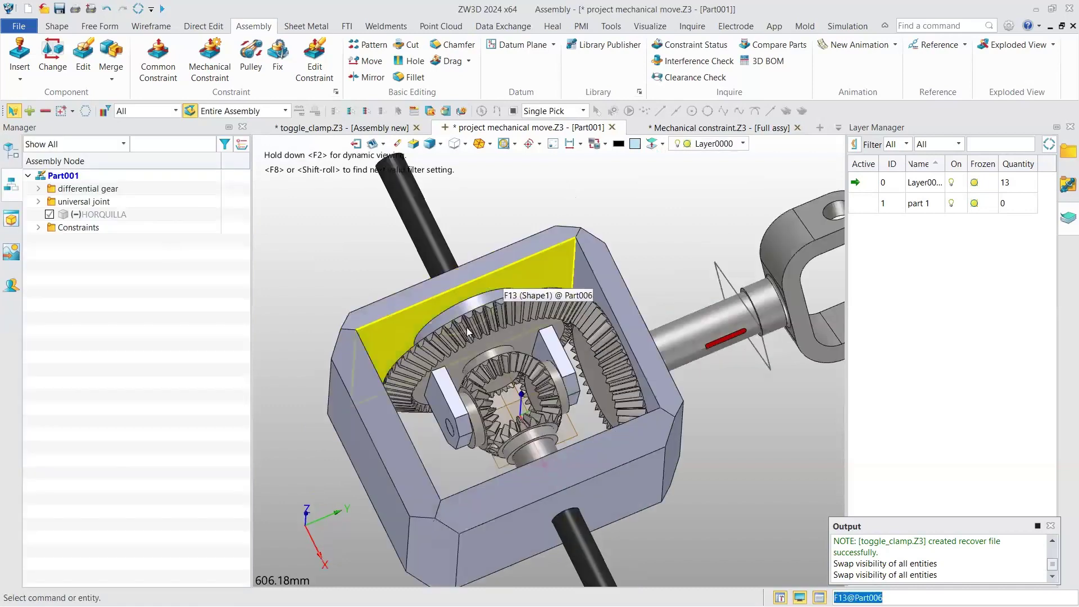
left_click(468, 332)
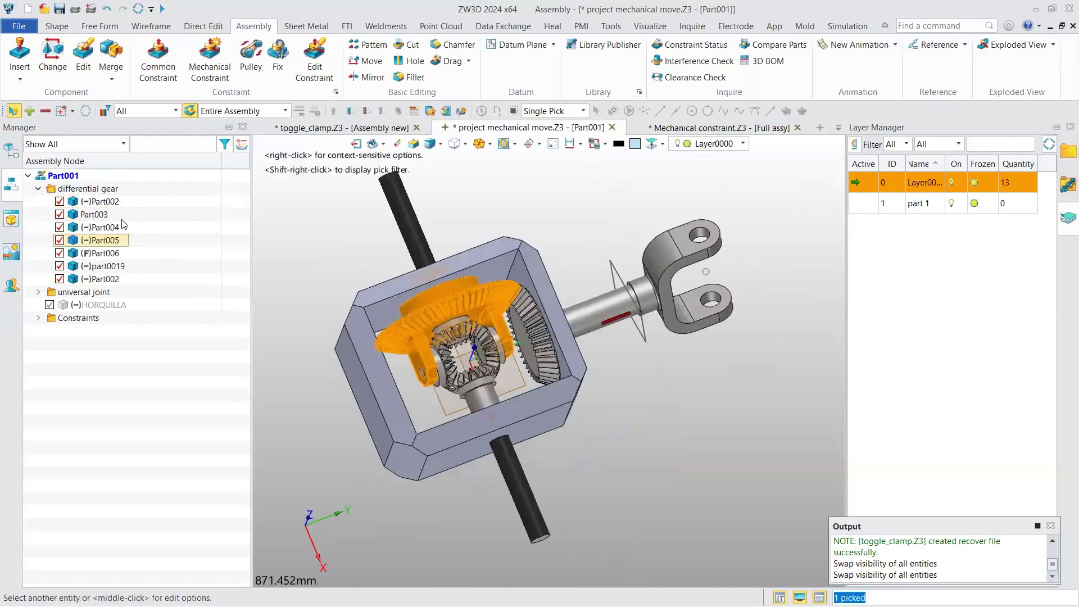
left_click(104, 227)
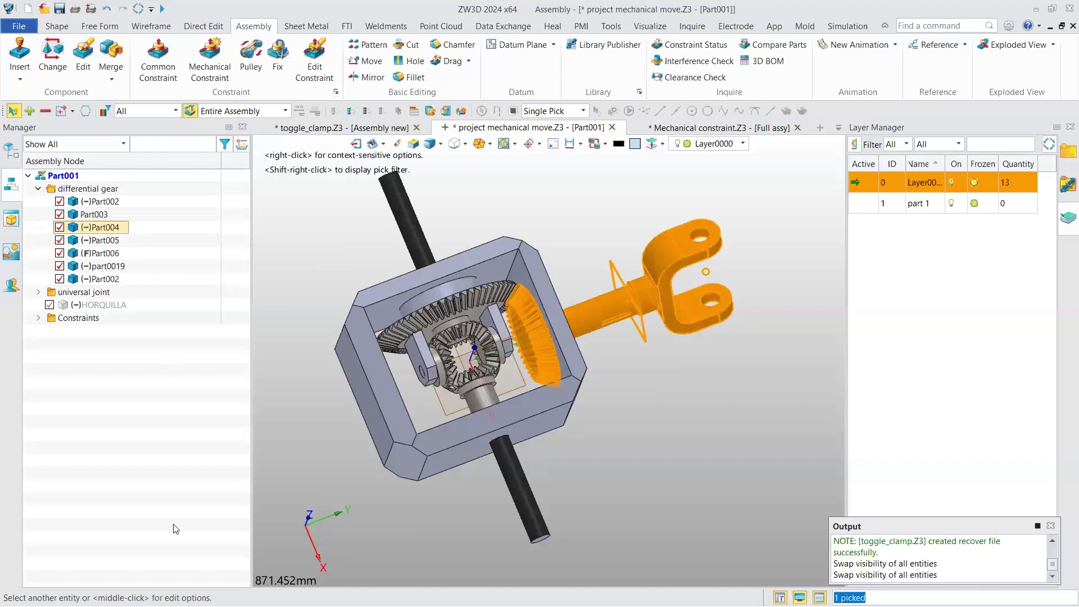
right_click(111, 227)
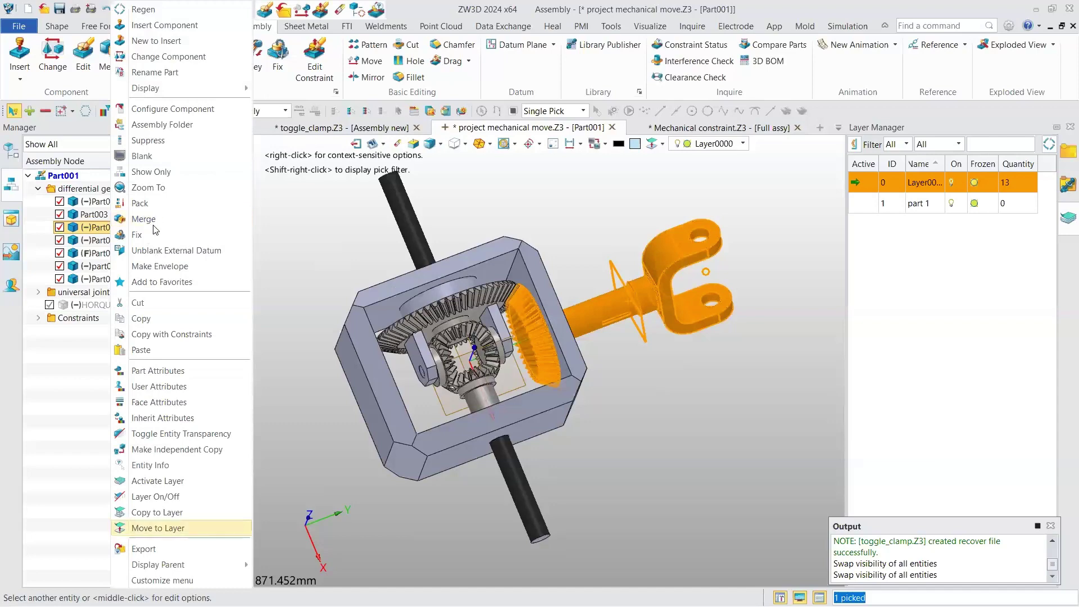
key("Return")
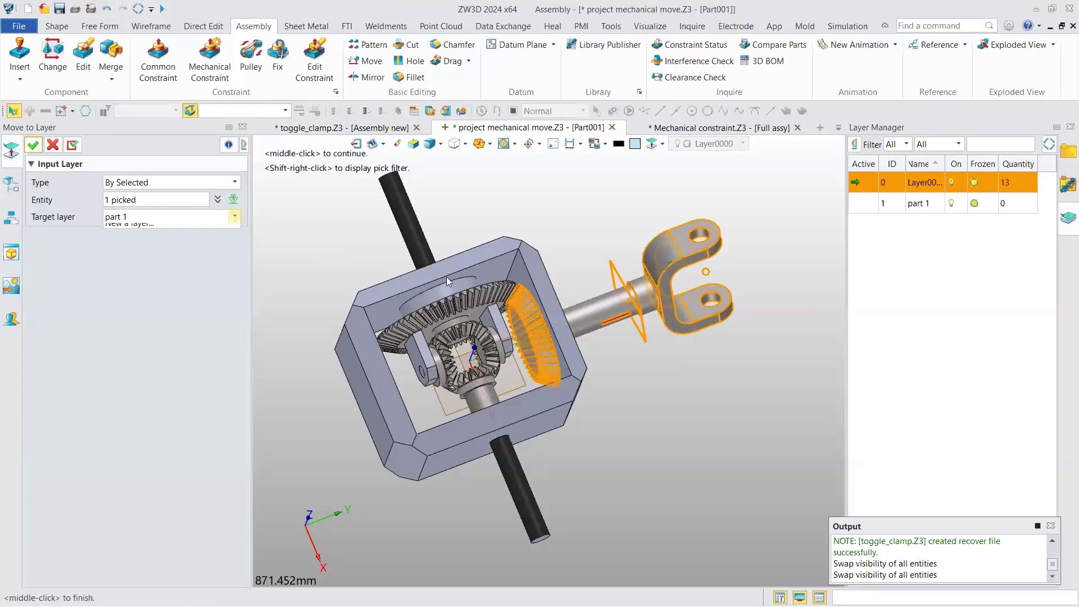
middle_click(443, 301)
key("Down")
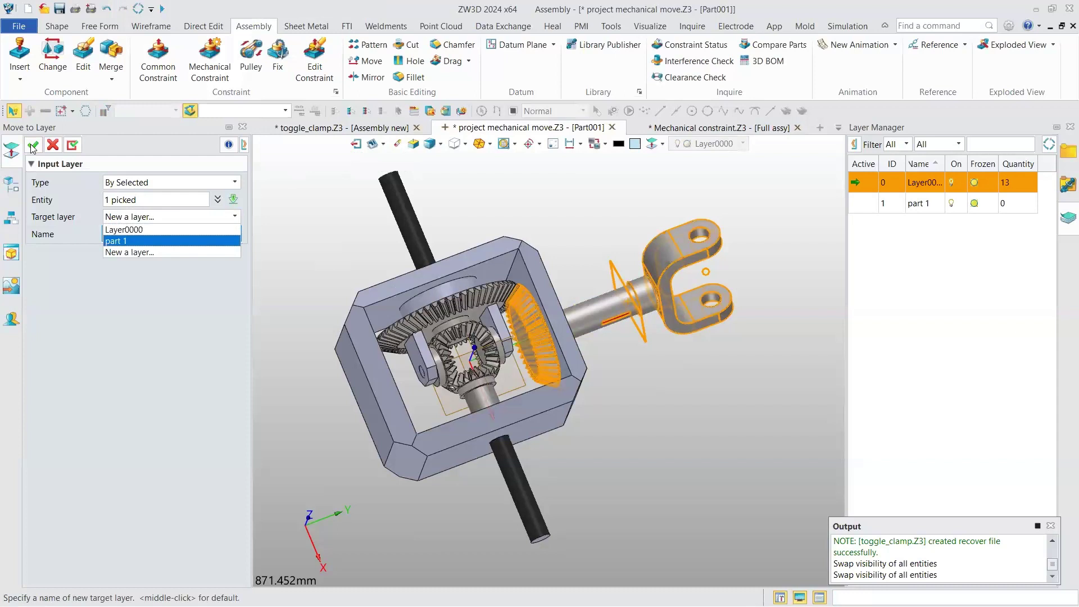
key("Return")
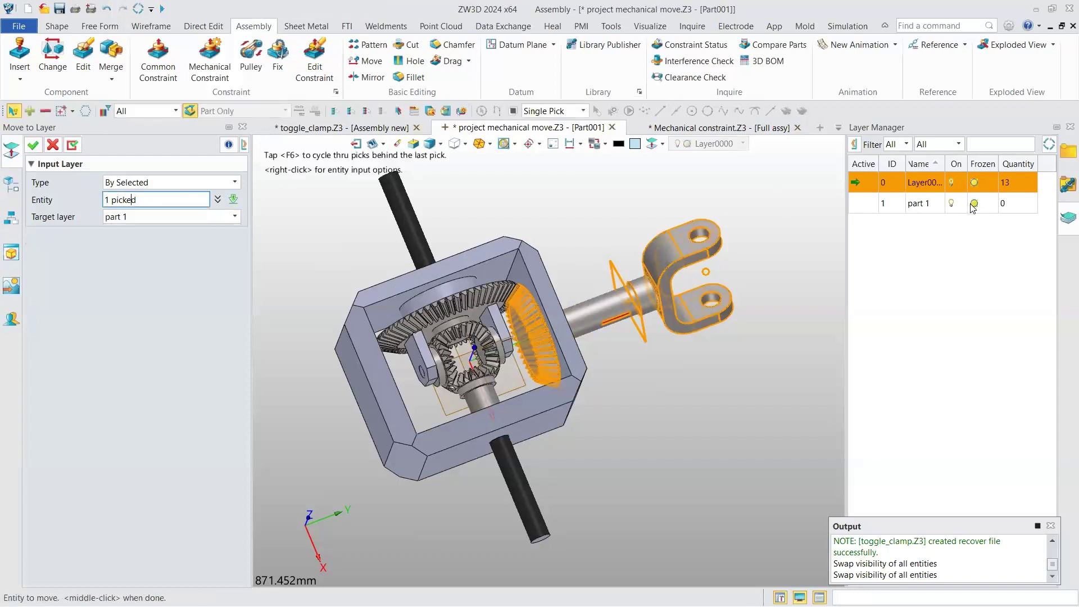
middle_click(1003, 218)
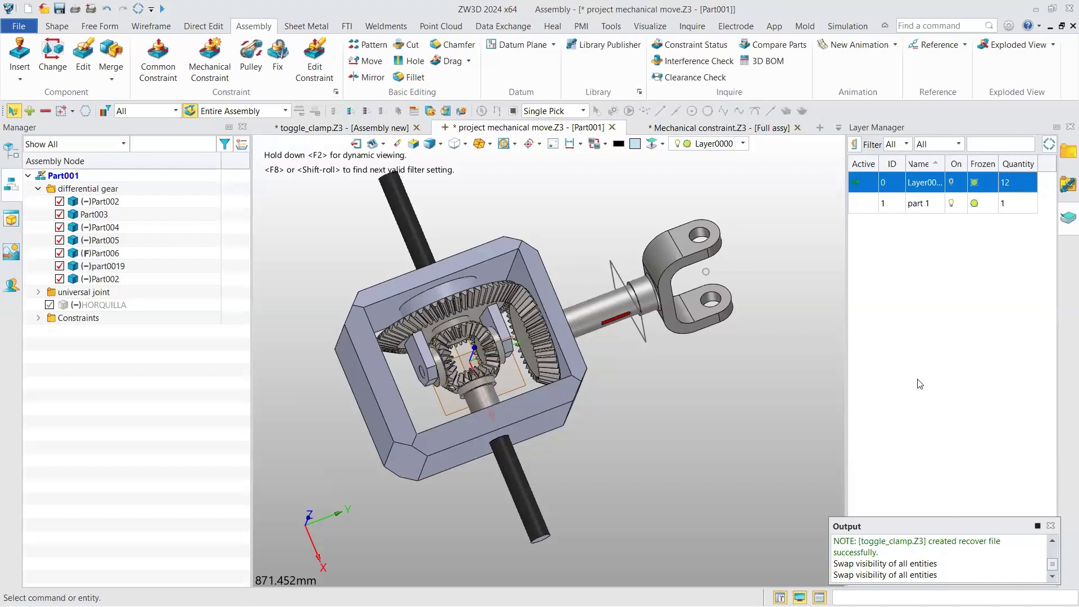
Make layer "part 1" the active layer and turn off Layer0000 to isolate Part004
left_click(870, 205)
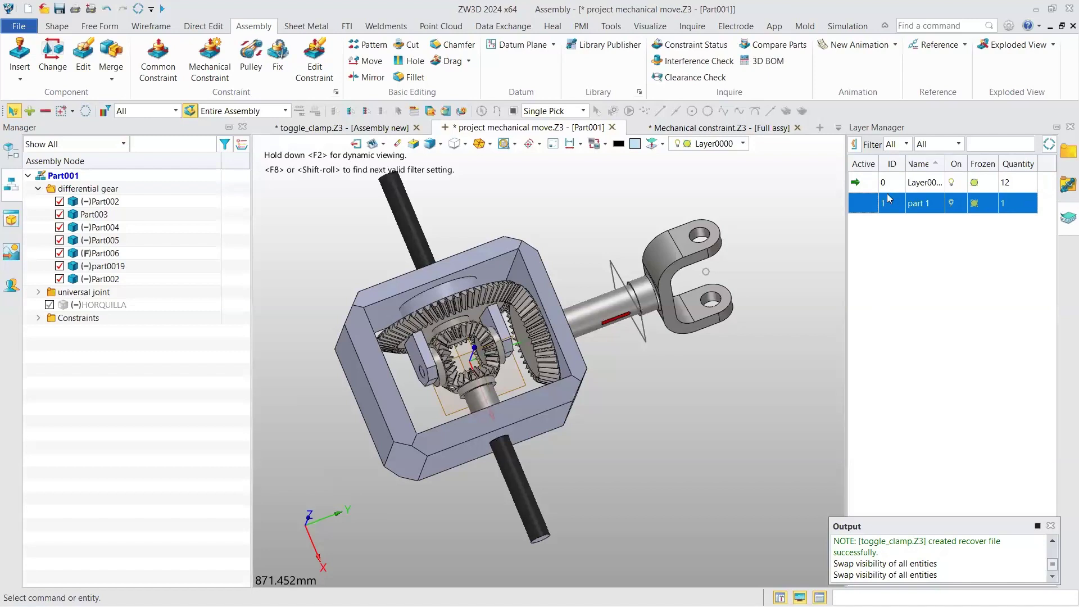
double_click(922, 203)
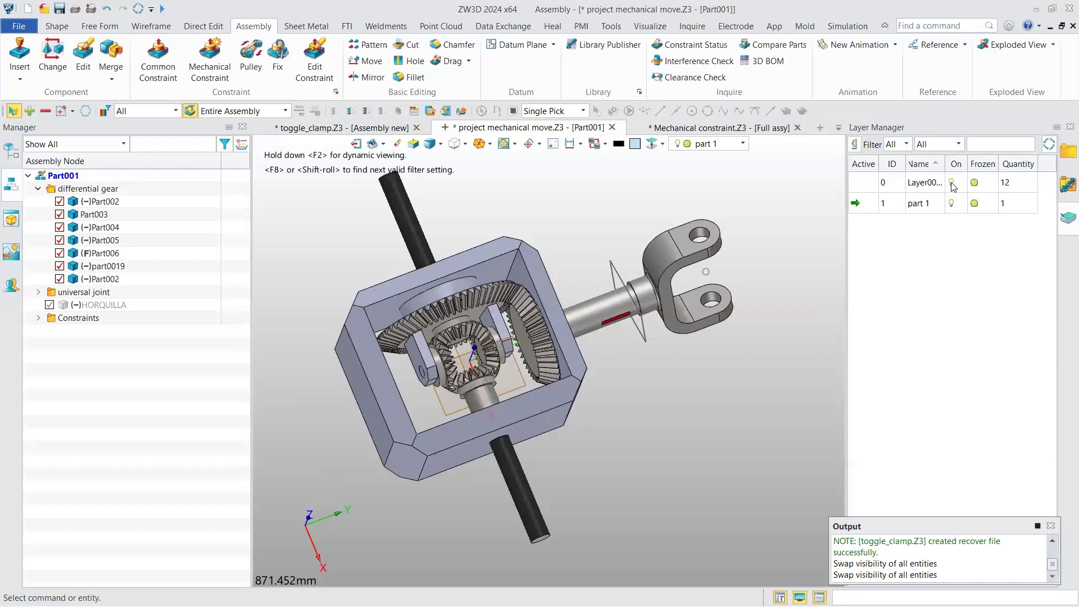
left_click(952, 182)
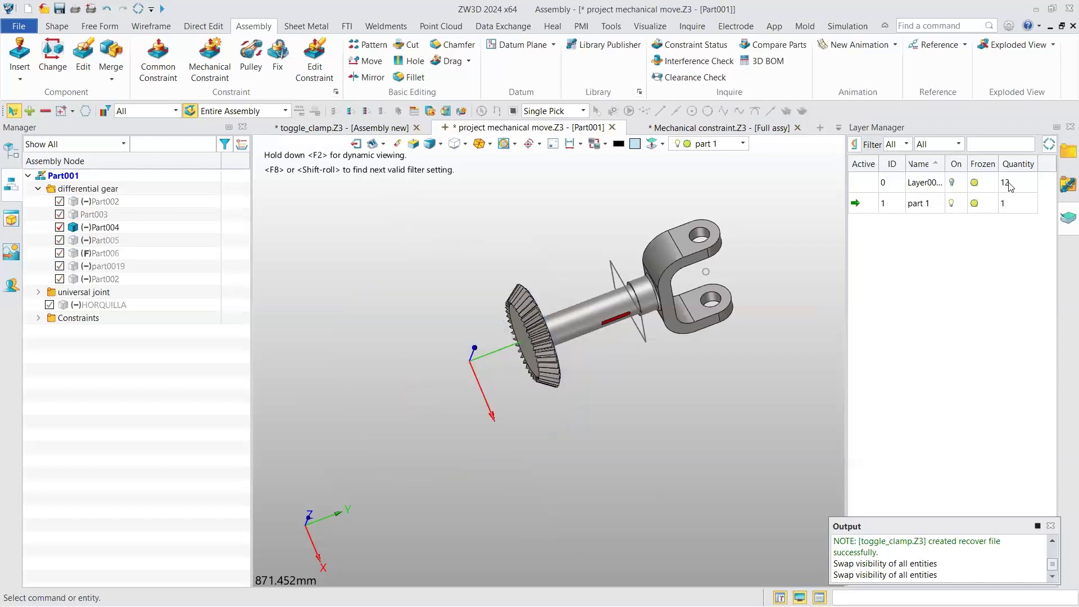
Turn Layer0000 back on and freeze it while layer "part 1" is active
left_click(975, 182)
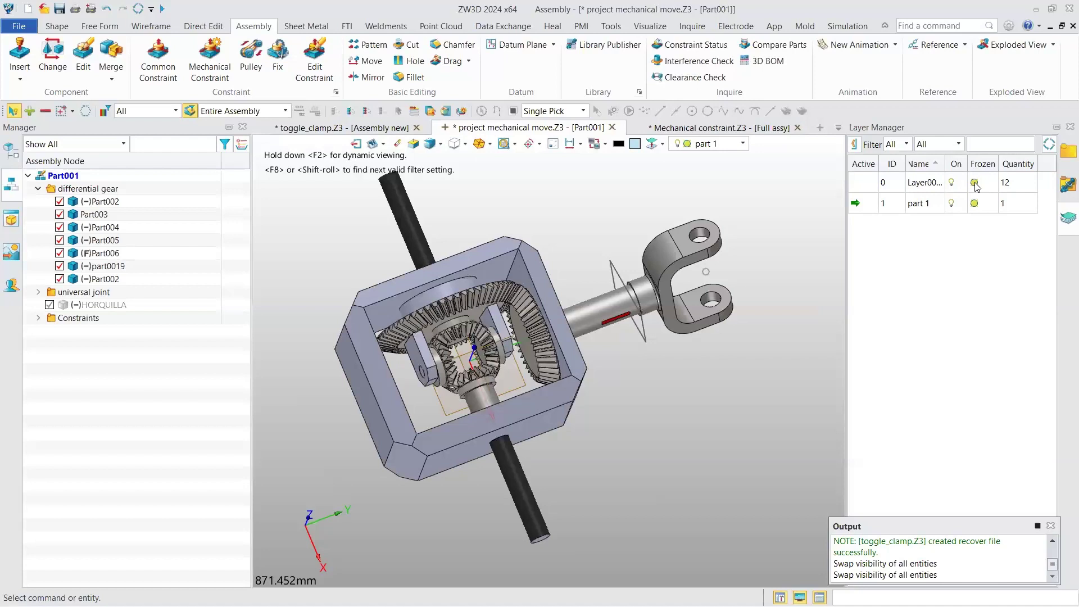
left_click(974, 182)
scroll(466, 286, "down", 3)
right_click_drag(388, 446, 494, 435)
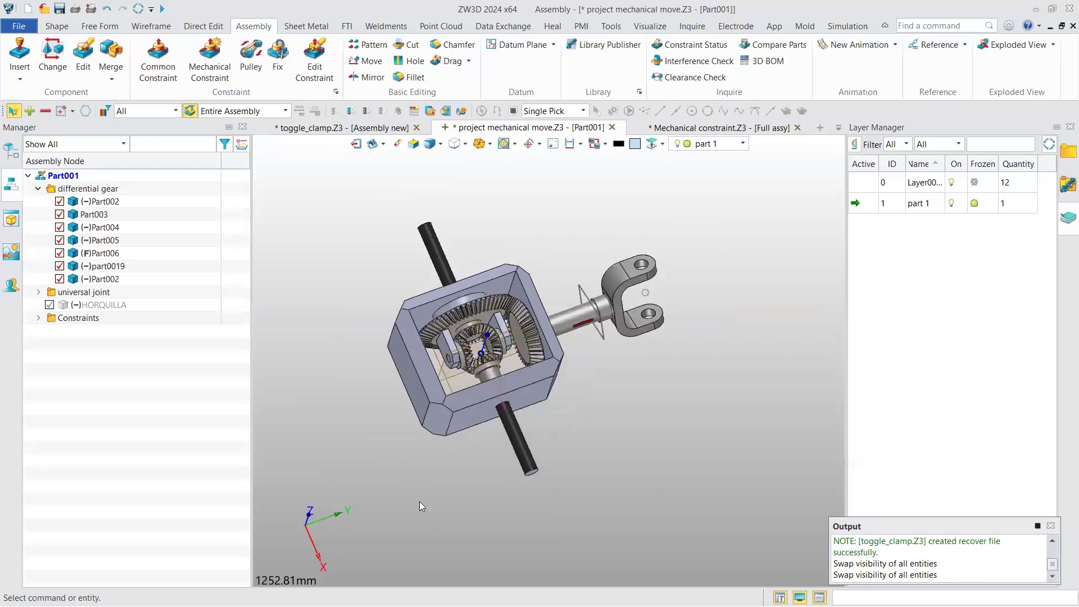
Restore Layer0000 as the active, unfrozen layer and freeze layer "part 1" instead
scroll(468, 287, "up", 3)
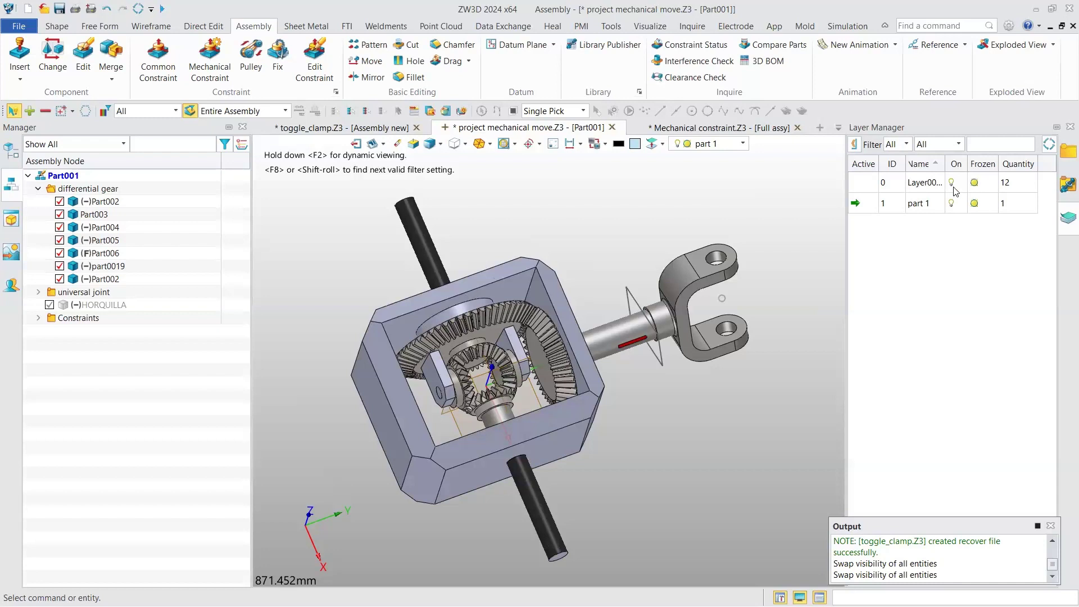
left_click(895, 188)
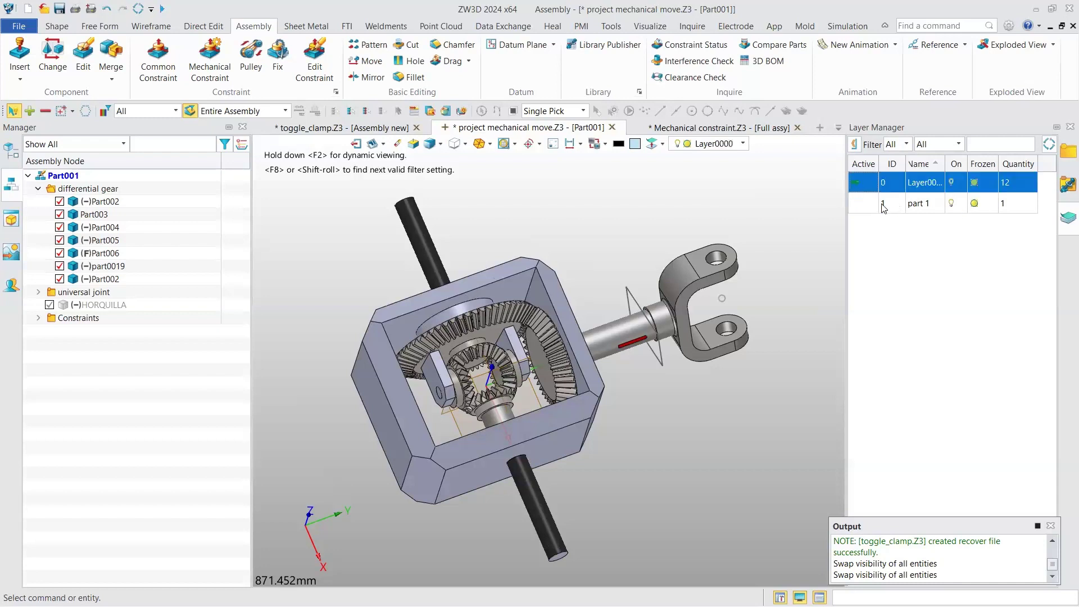
left_click(974, 203)
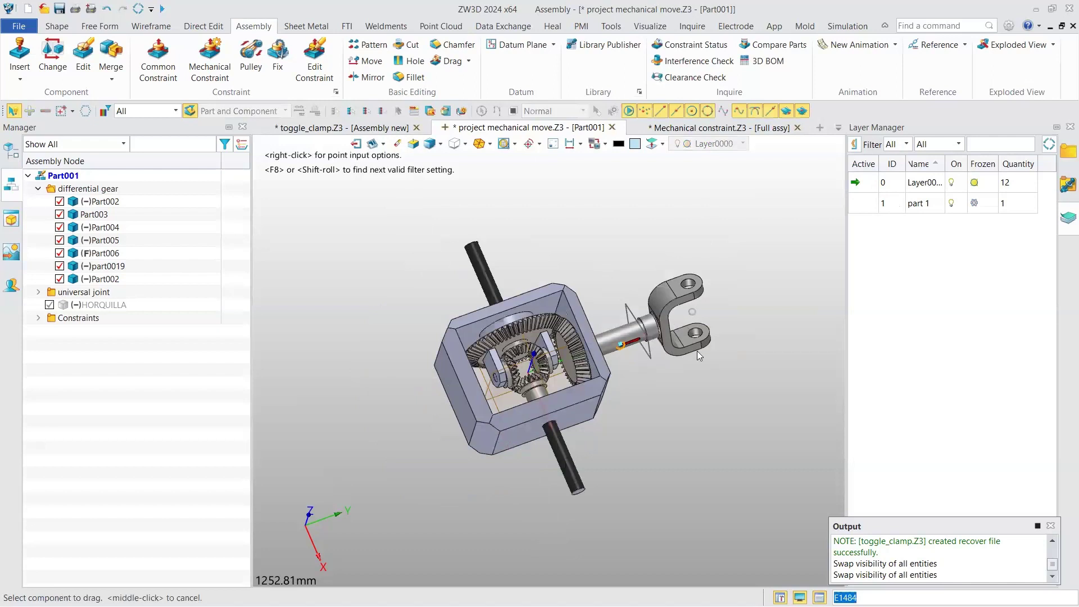
Drag a component of the differential to rotate the gear train and view the mechanism from several angles
scroll(477, 426, "up", 3)
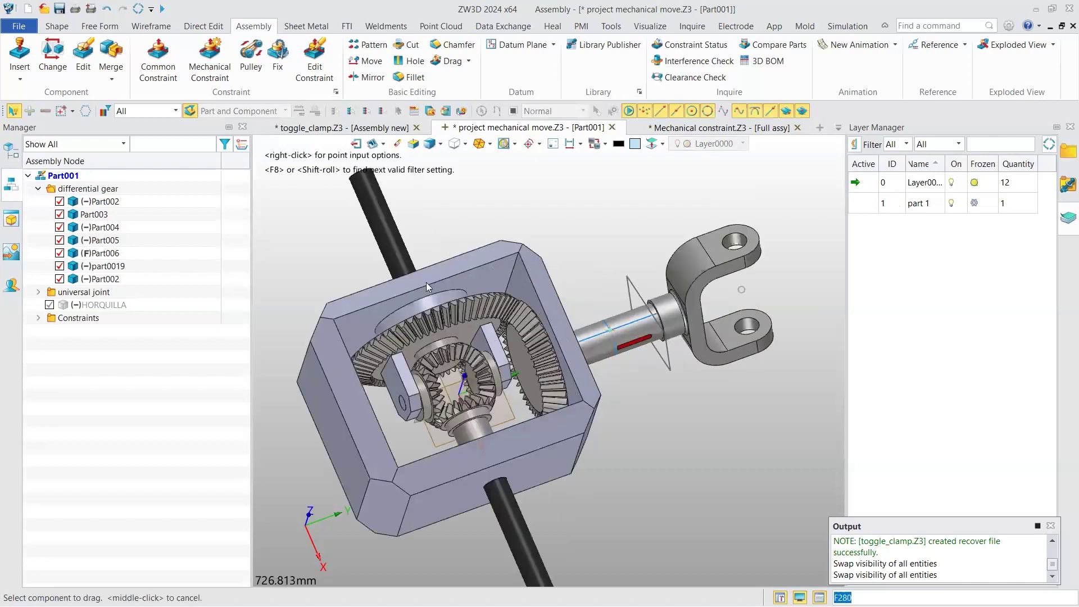
left_click_drag(426, 282, 468, 314)
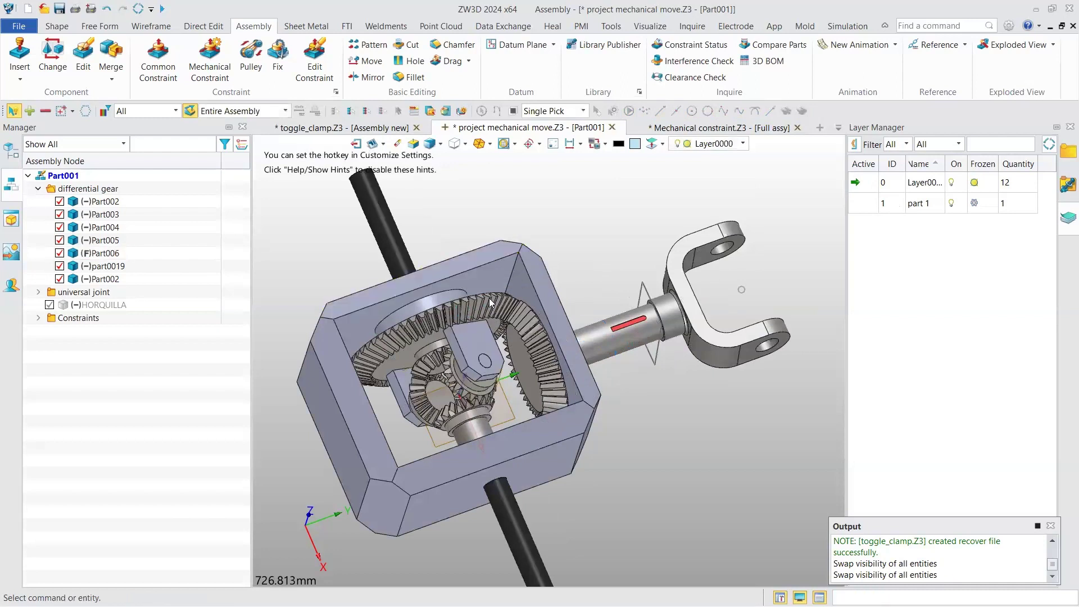
scroll(490, 301, "down", 3)
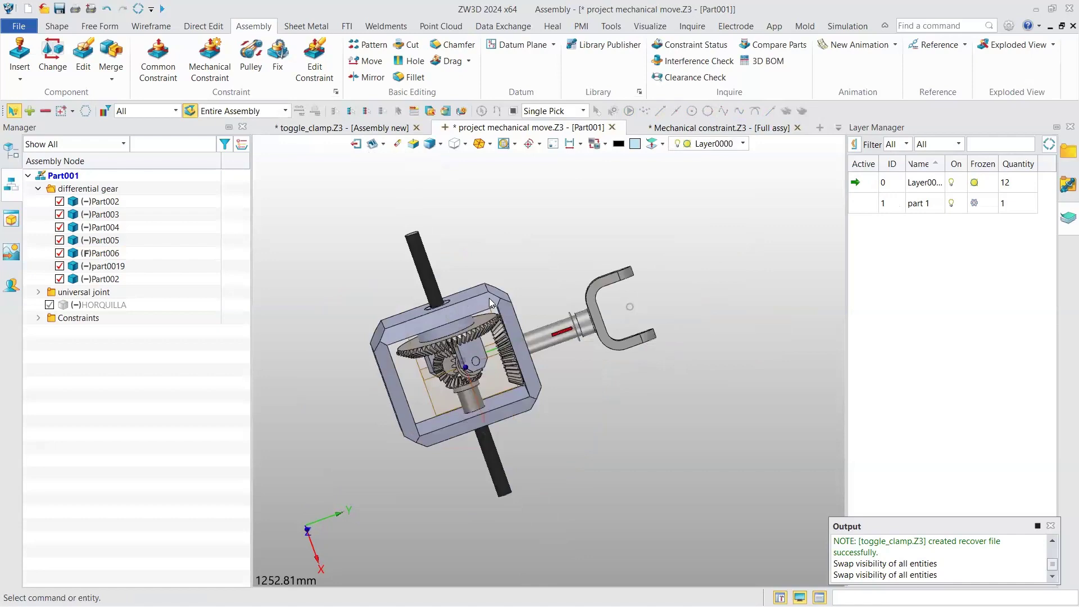
middle_click_drag(489, 298, 597, 280)
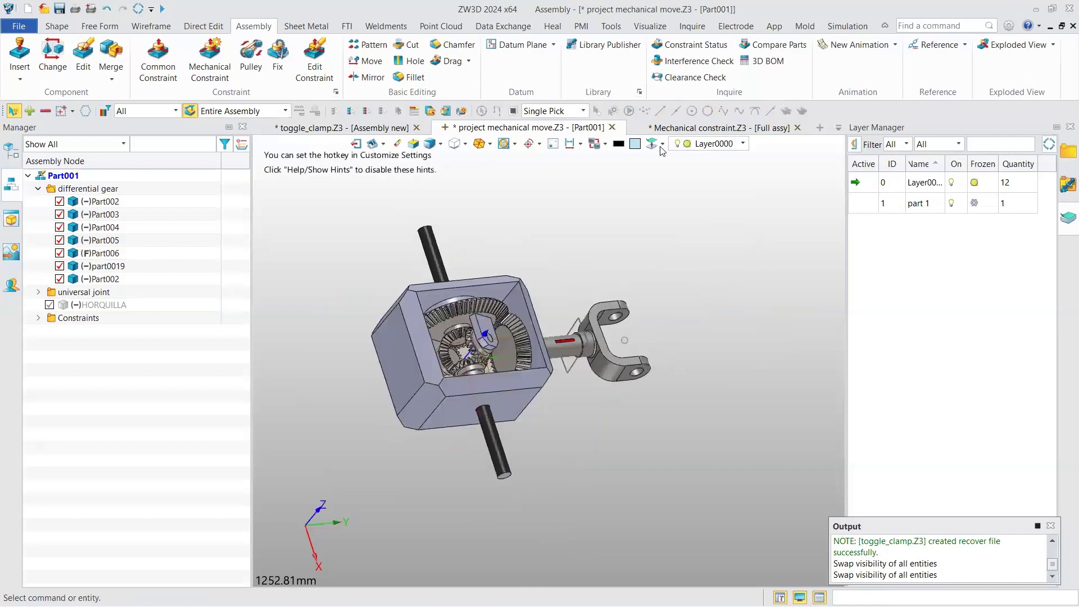
scroll(489, 301, "up", 3)
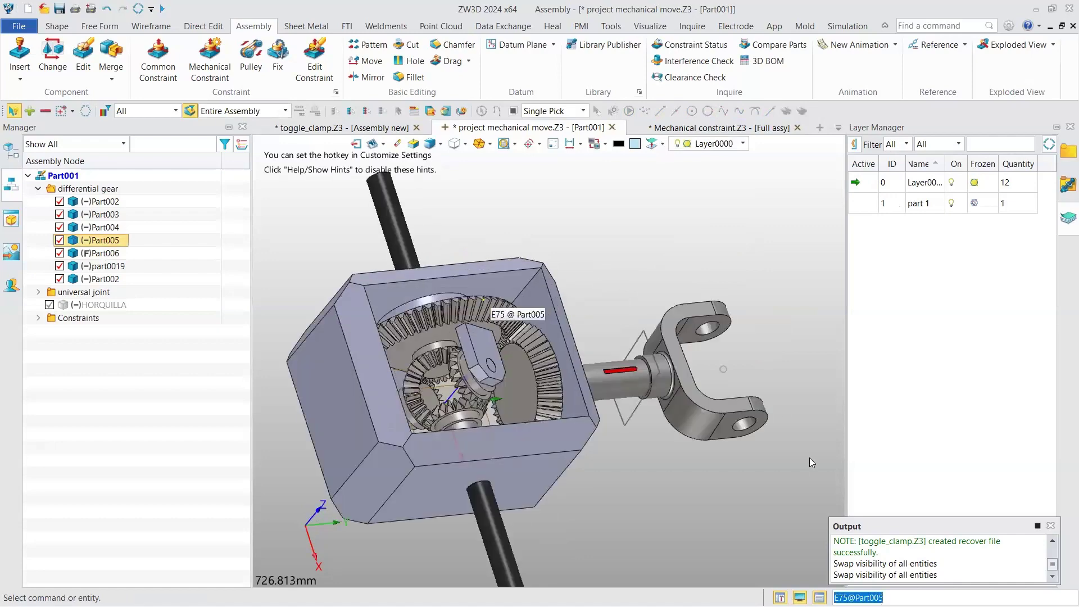
key("Left")
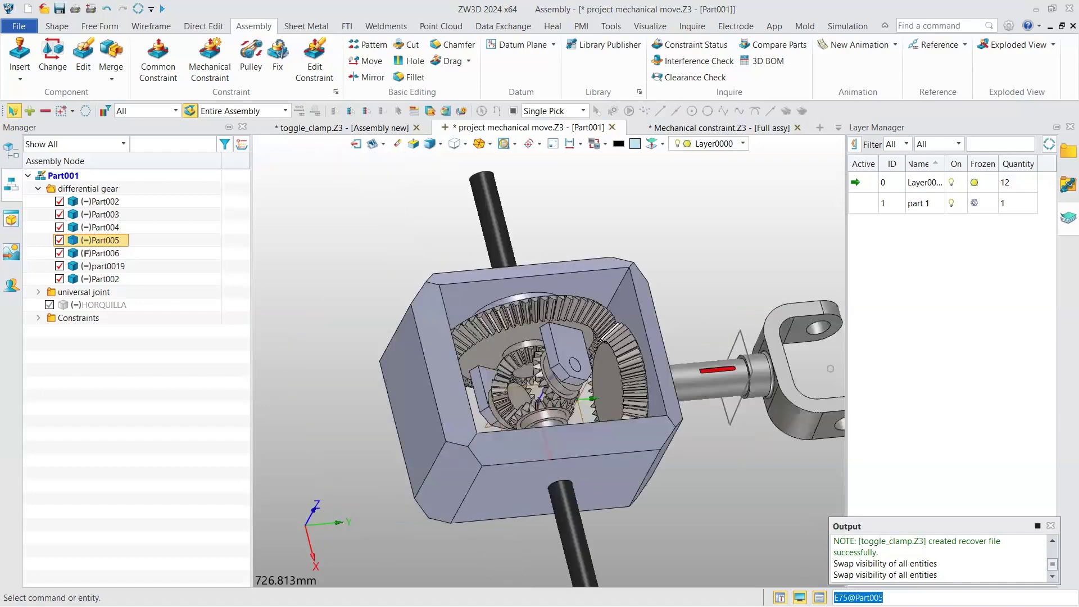
key("Right")
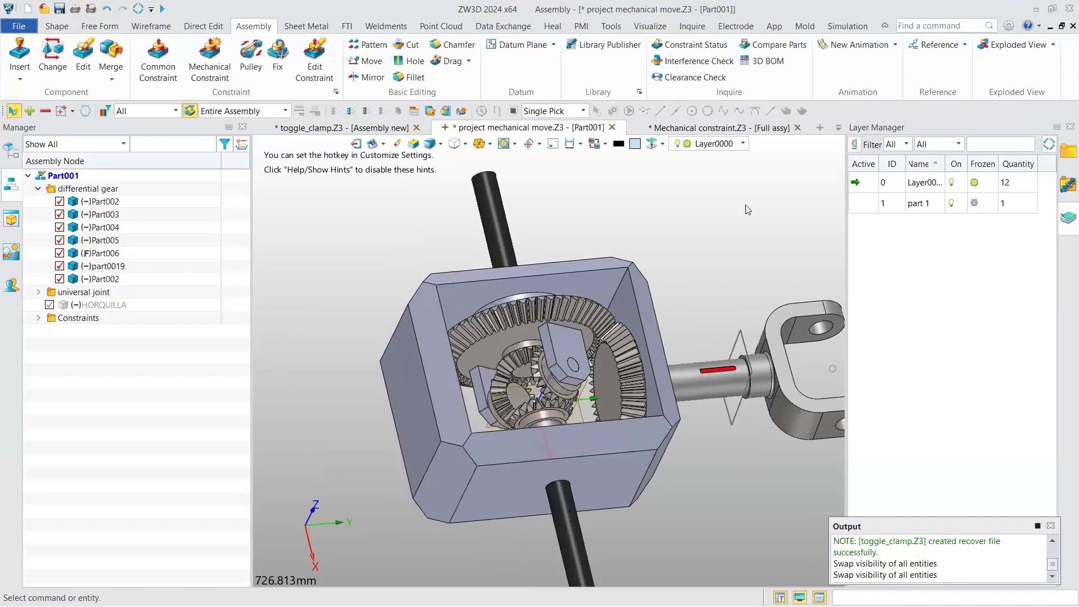
left_click(1068, 151)
left_click(1068, 217)
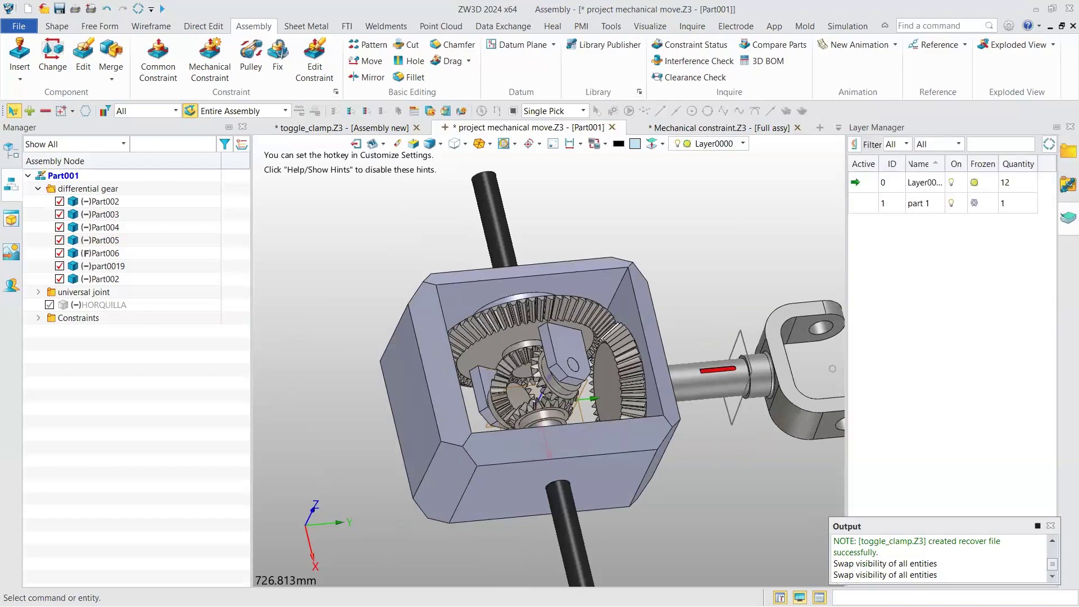
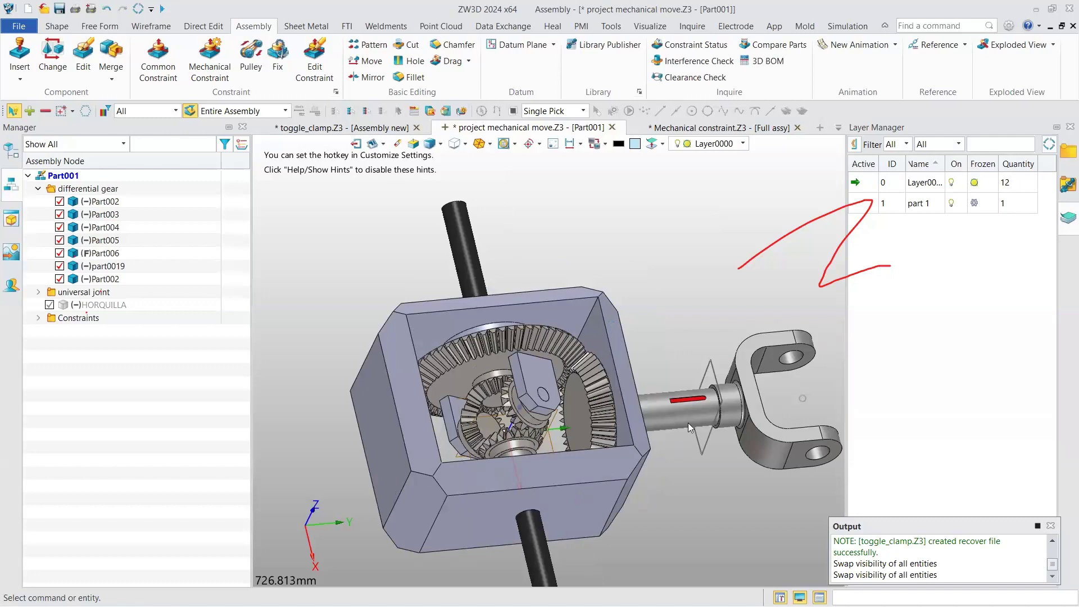
Switch to the toggle_clamp assembly, hide the Layer Manager, and close all open files without saving toggle_clamp.Z3
key("ctrl+Tab")
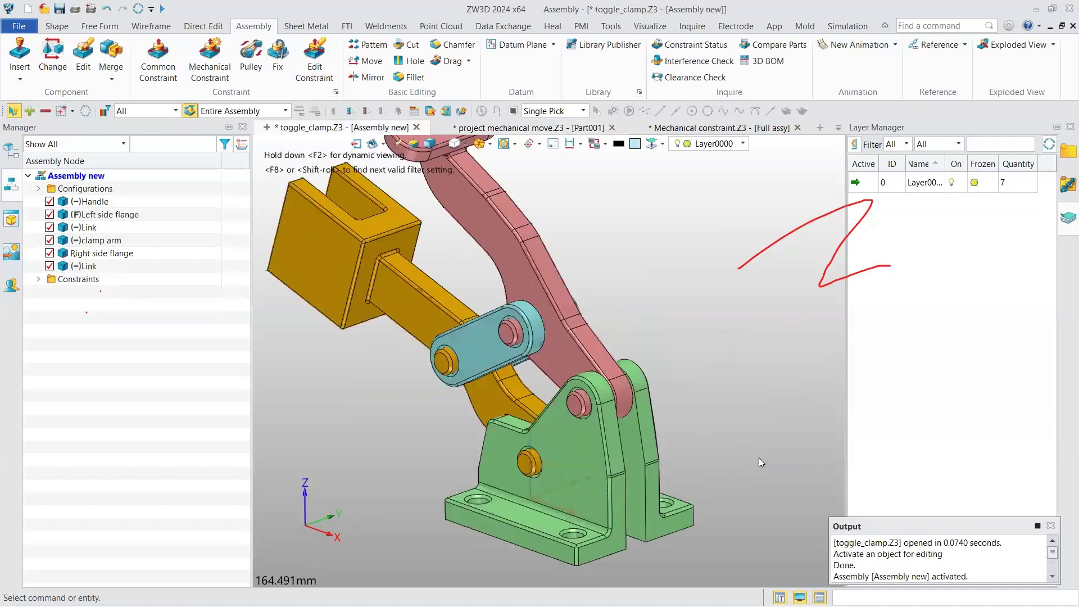
scroll(759, 457, "down", 2)
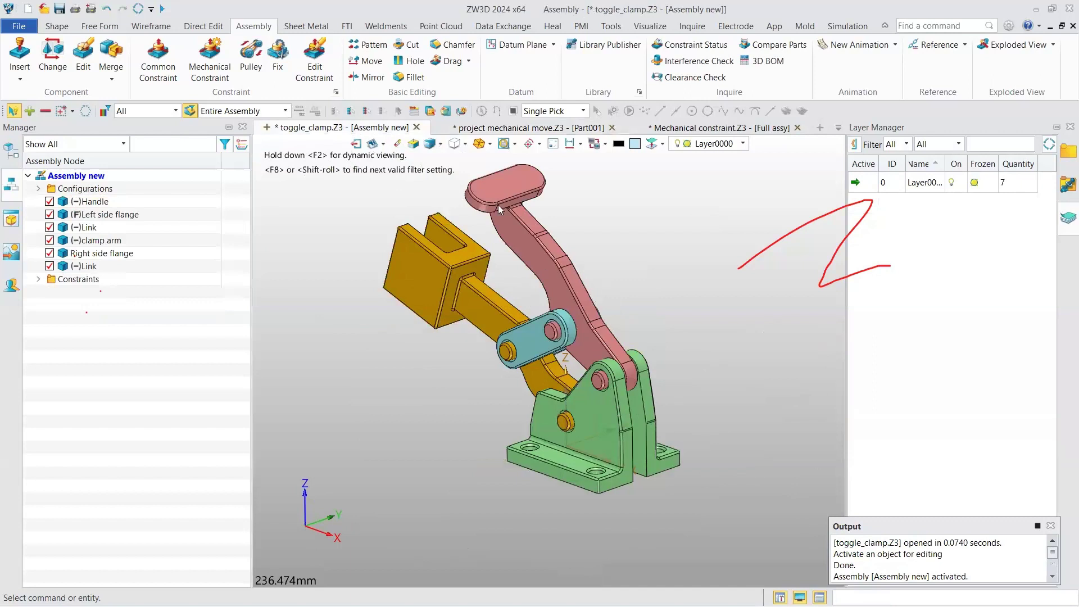
key("F12")
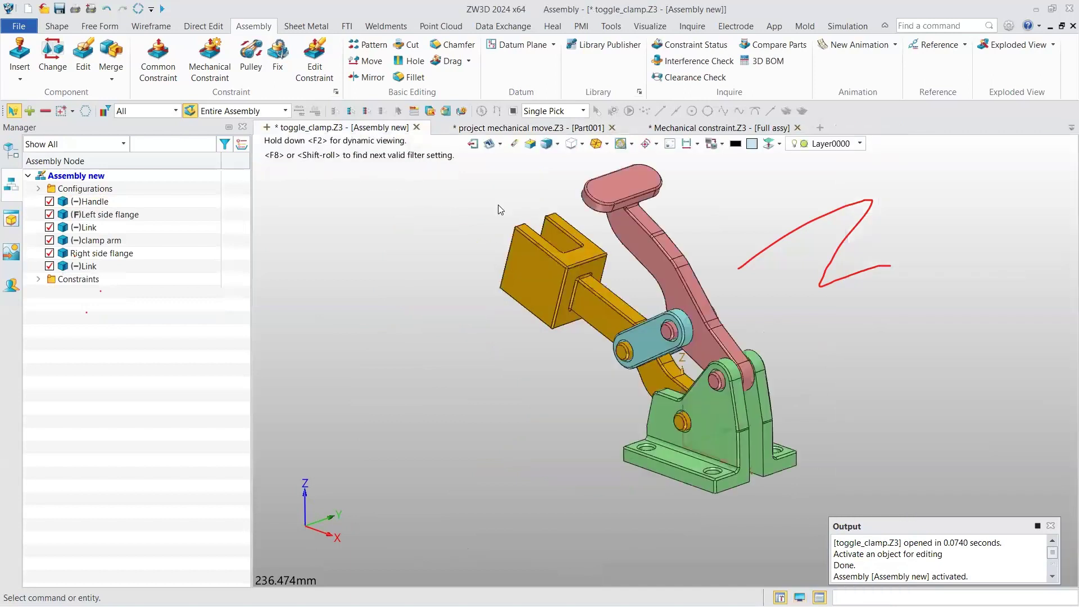
middle_click_drag(724, 345, 679, 377)
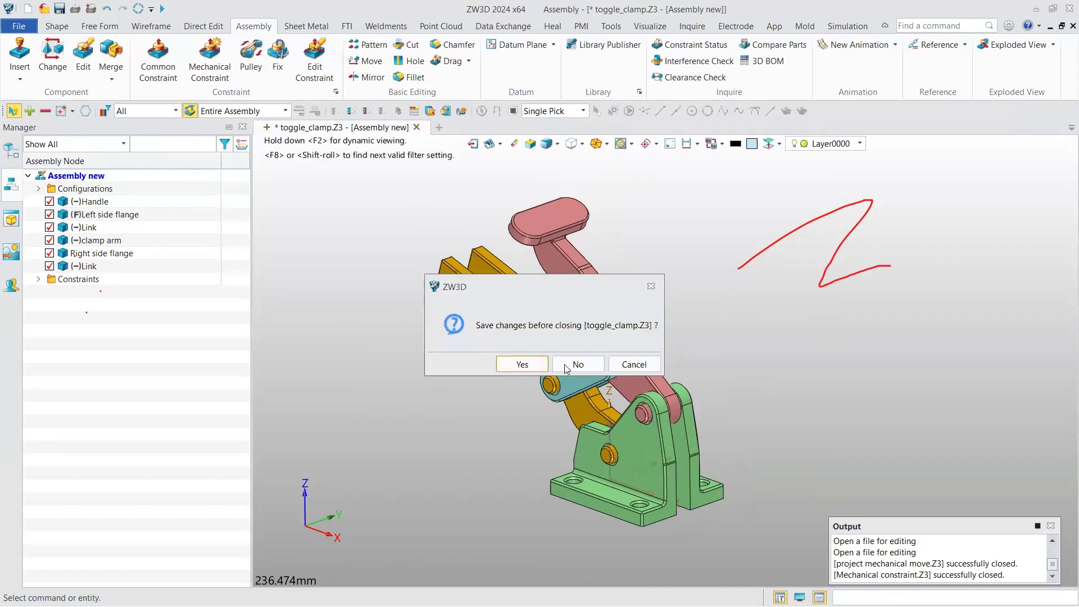
key("Escape")
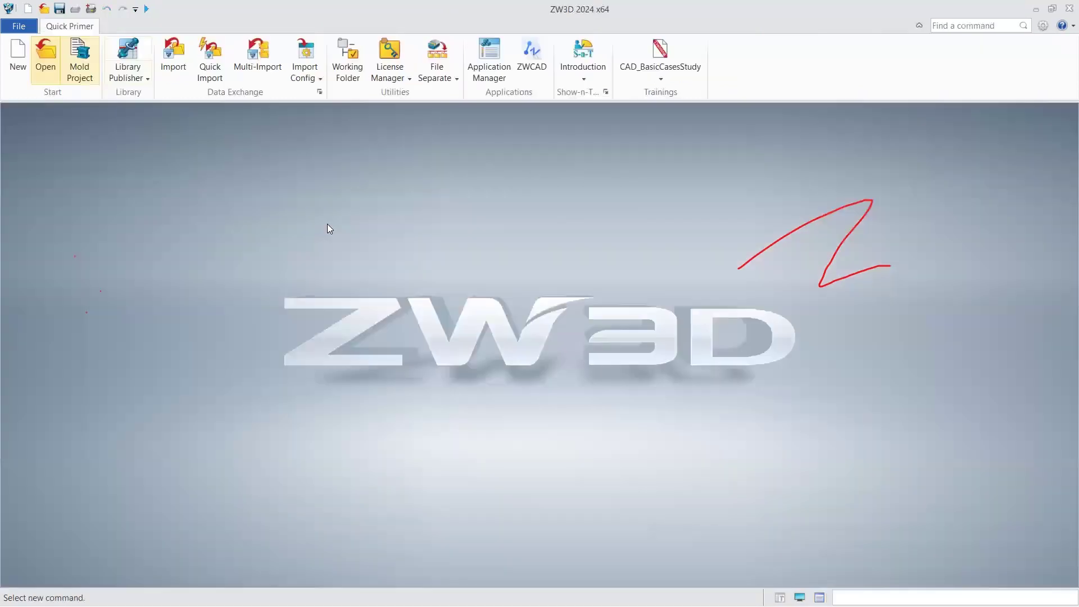
Start opening a file and browse from the ZW3D working folder up to the C: drive
key("ctrl+o")
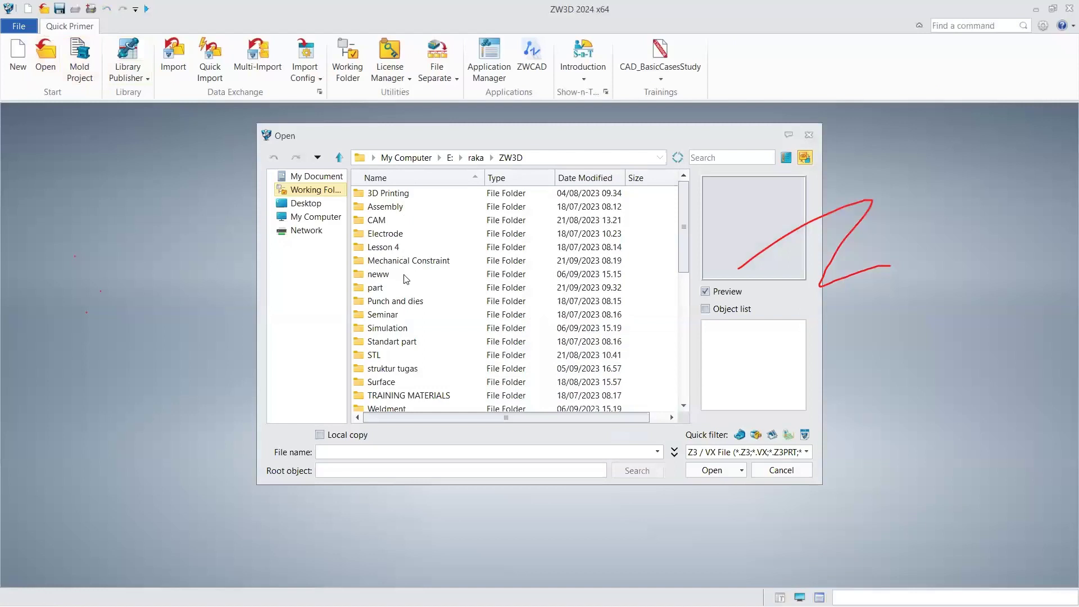
key("BackSpace")
key("BackSpace")
key("BackSpace")
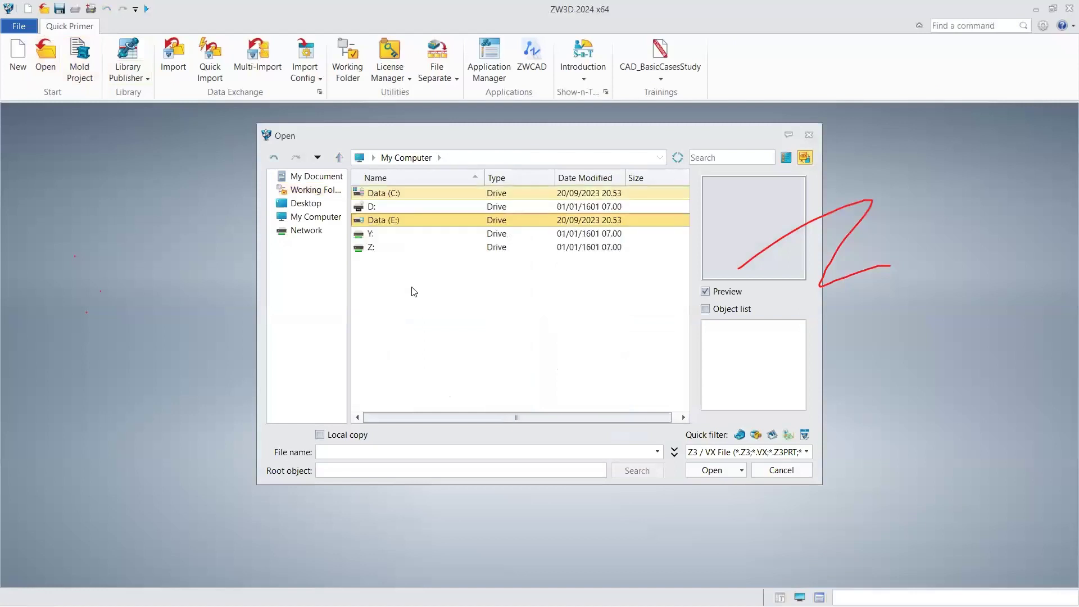
key("Up")
key("Up")
key("Return")
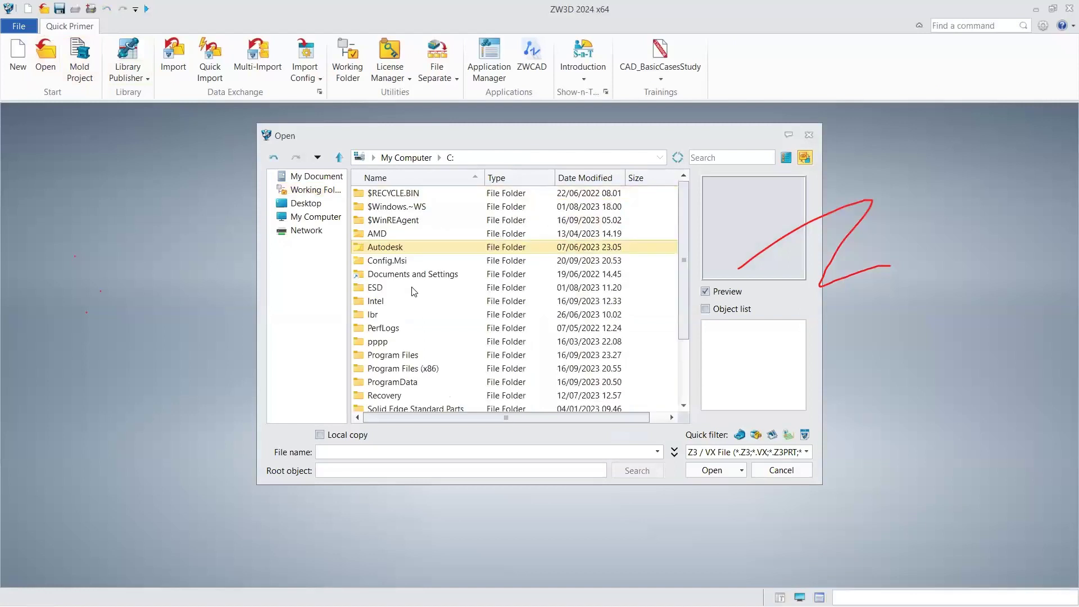
Browse to the training folder under Program Files\ZWSOFT\ZW3D 2024
double_click(393, 354)
scroll(441, 232, "down", 9)
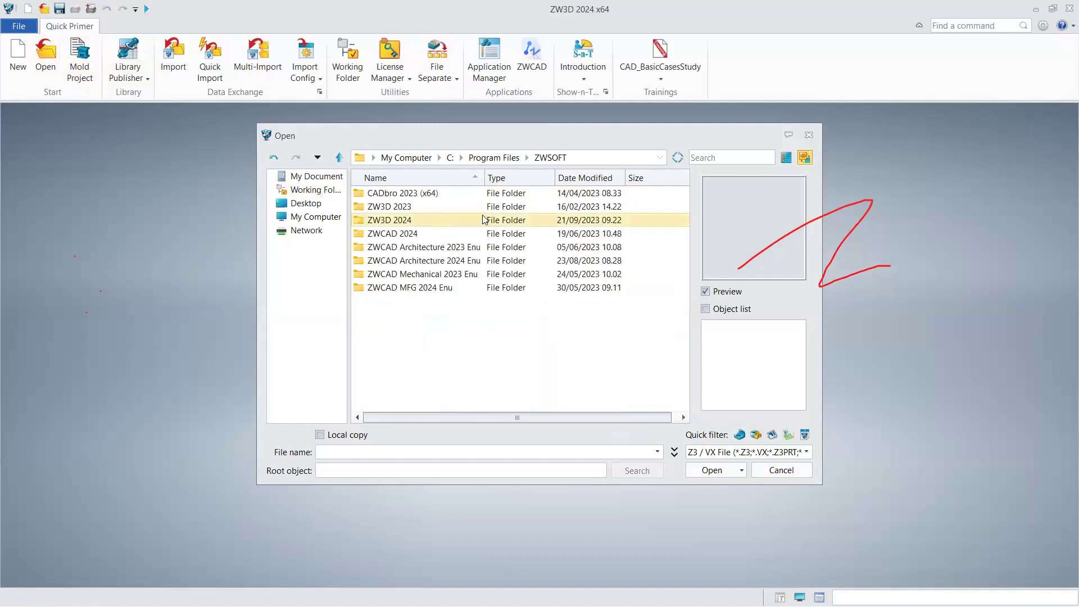
double_click(483, 219)
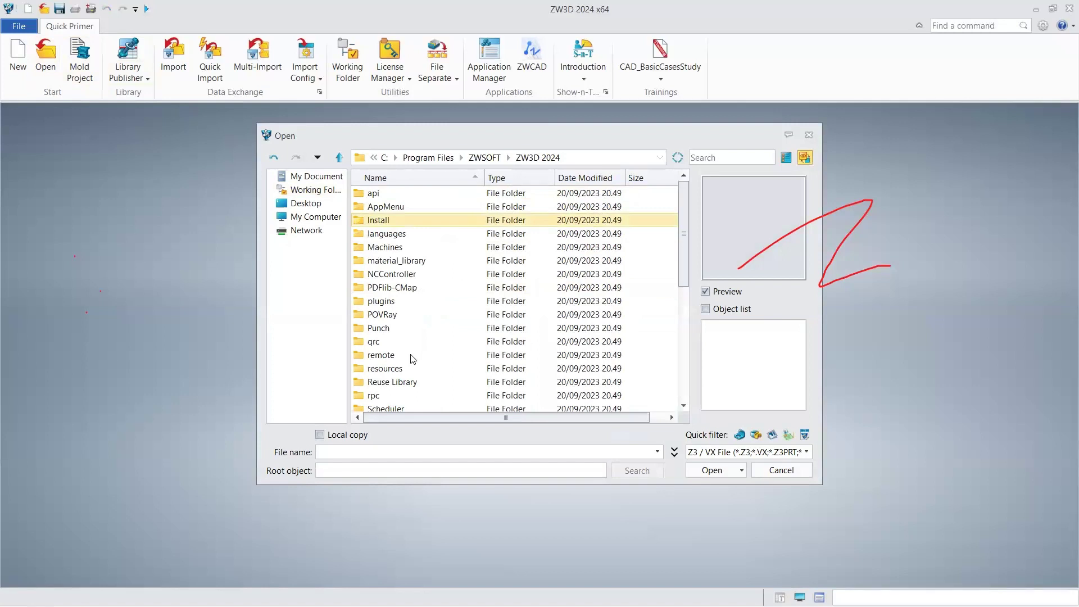
scroll(463, 270, "down", 4)
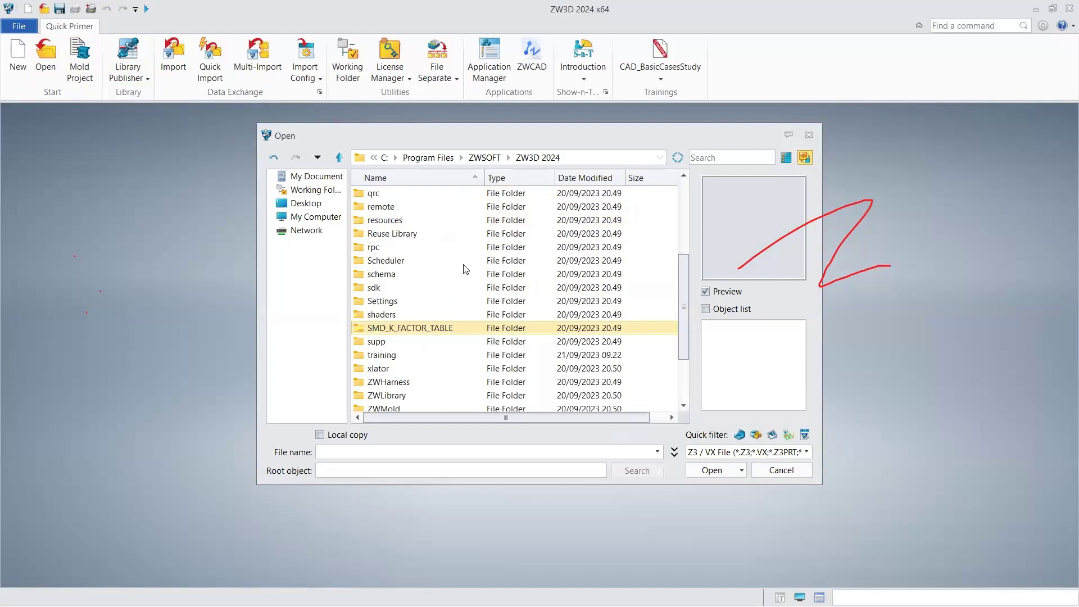
key("t")
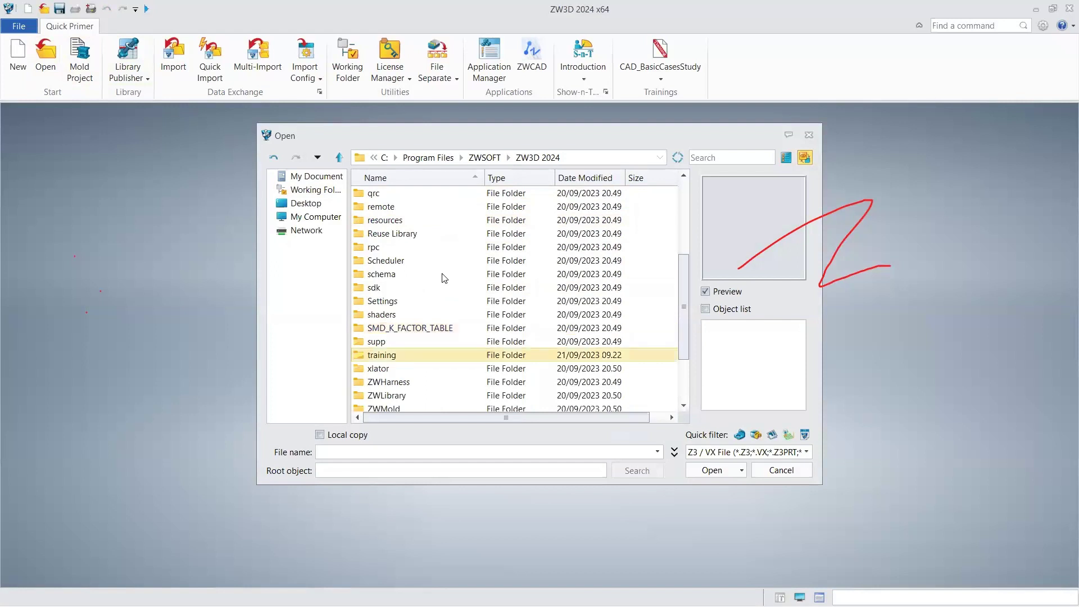
key("Return")
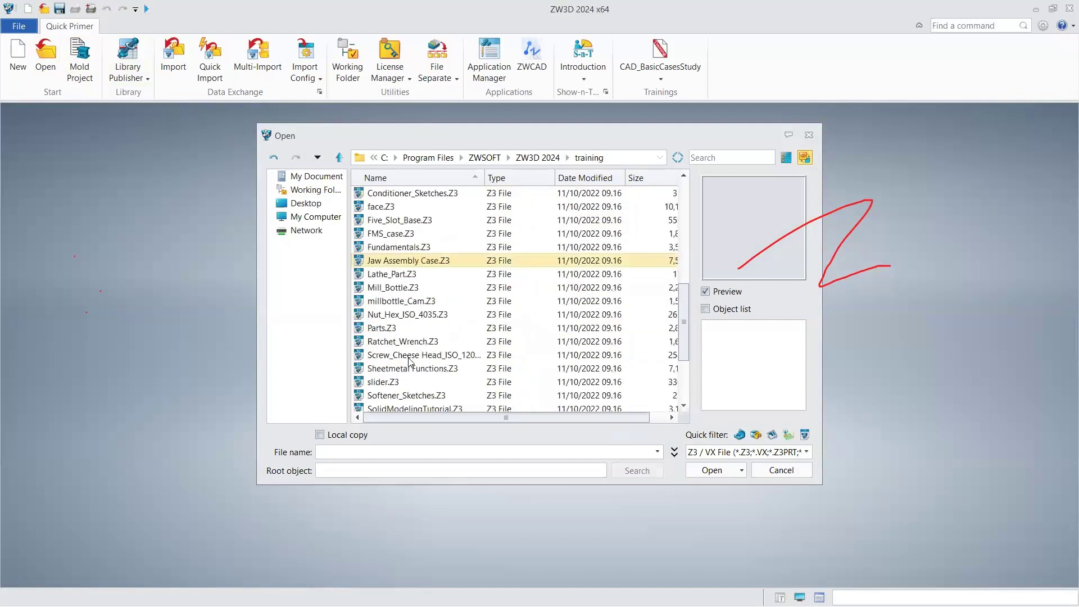
Open toggle_clamp.Z3 from the training folder and activate its "Assembly new" assembly
key("s")
key("t")
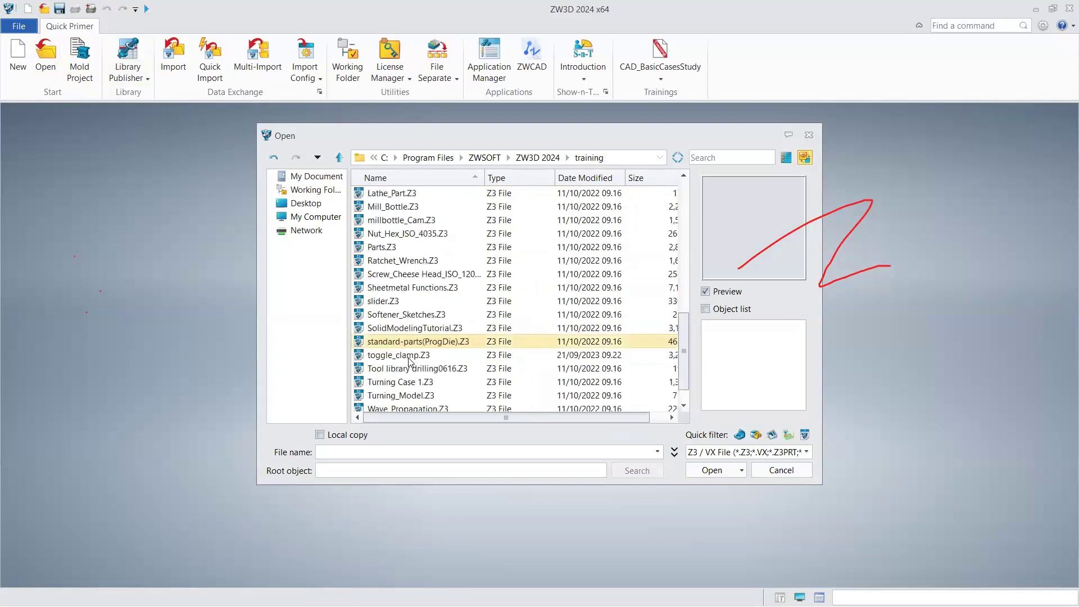
left_click(409, 355)
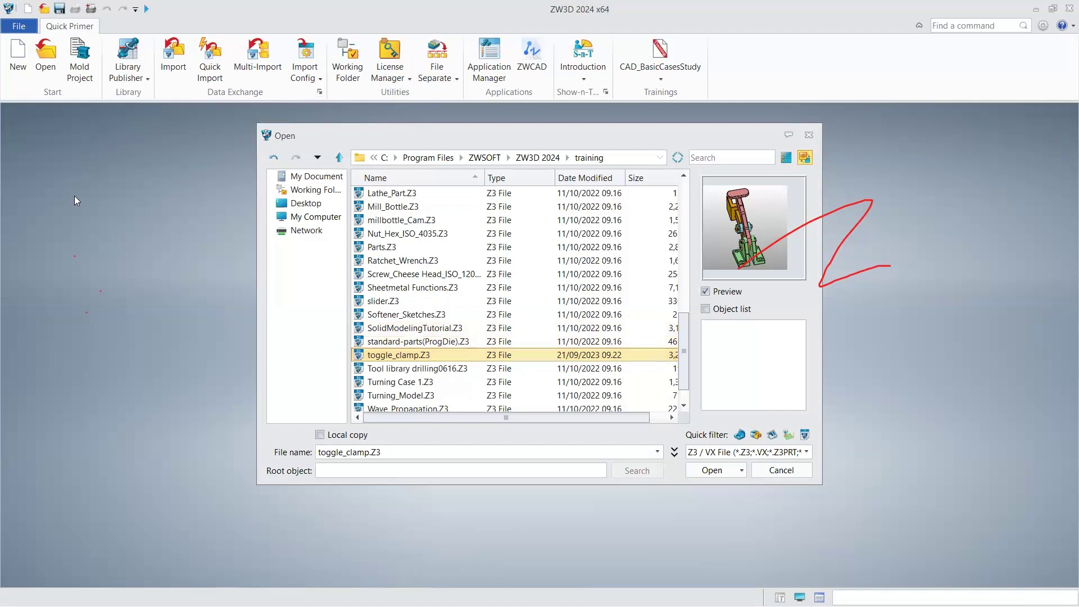
key("Return")
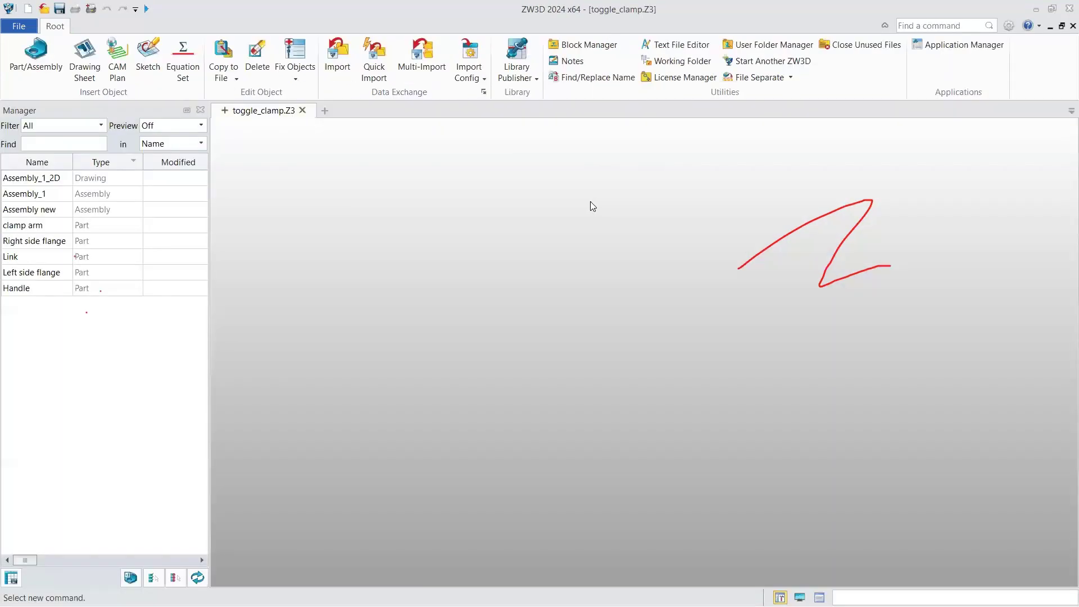
key("Down")
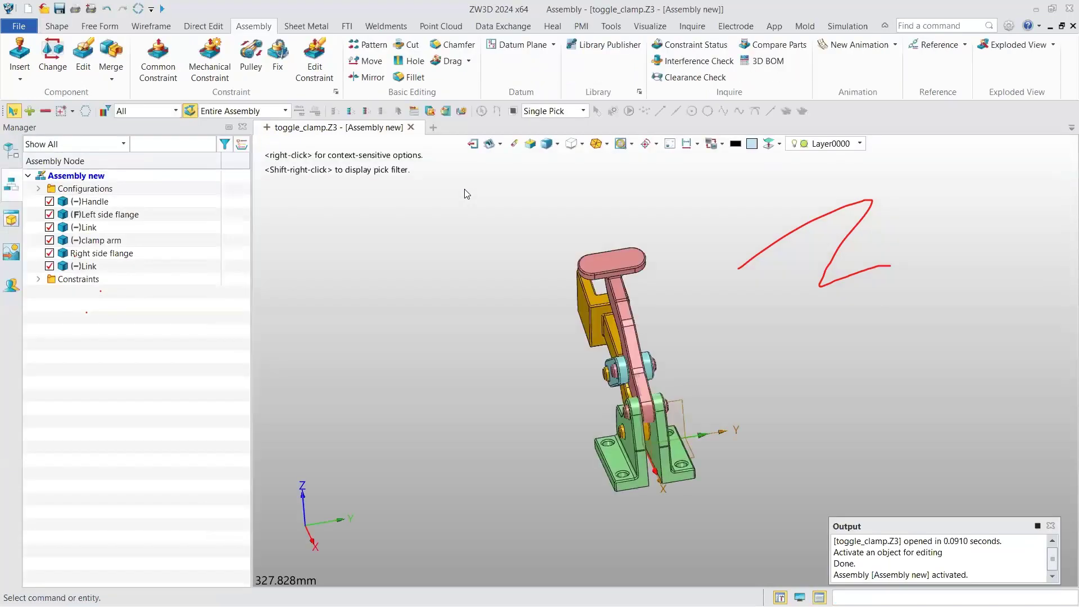
Create a new Part/Assembly file with the default template, named "assembly togle clamp"
key("ctrl+n")
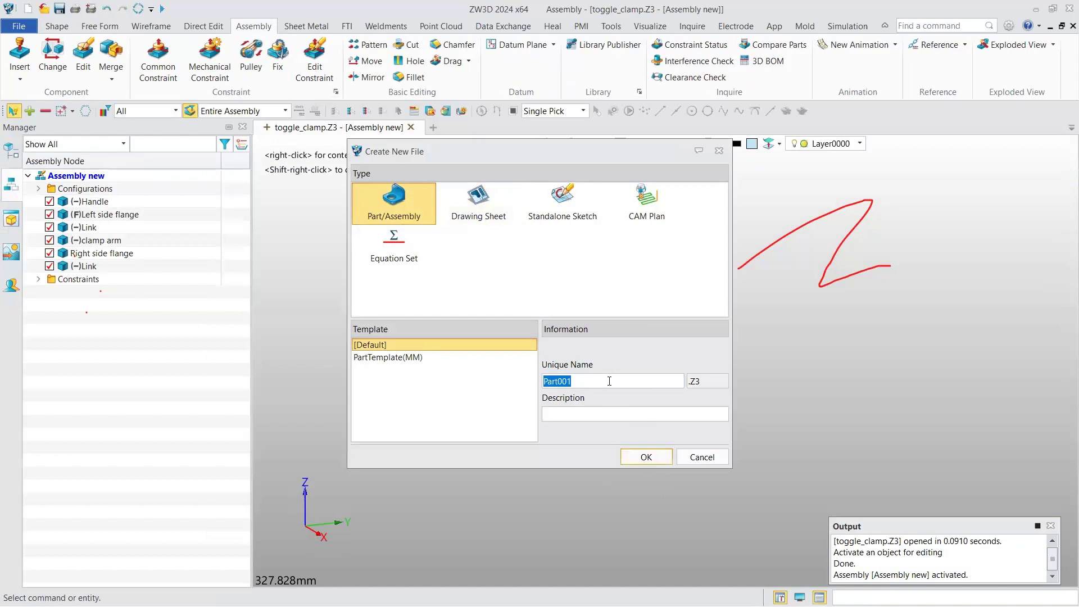
type("assembly togle clamp")
left_click(648, 455)
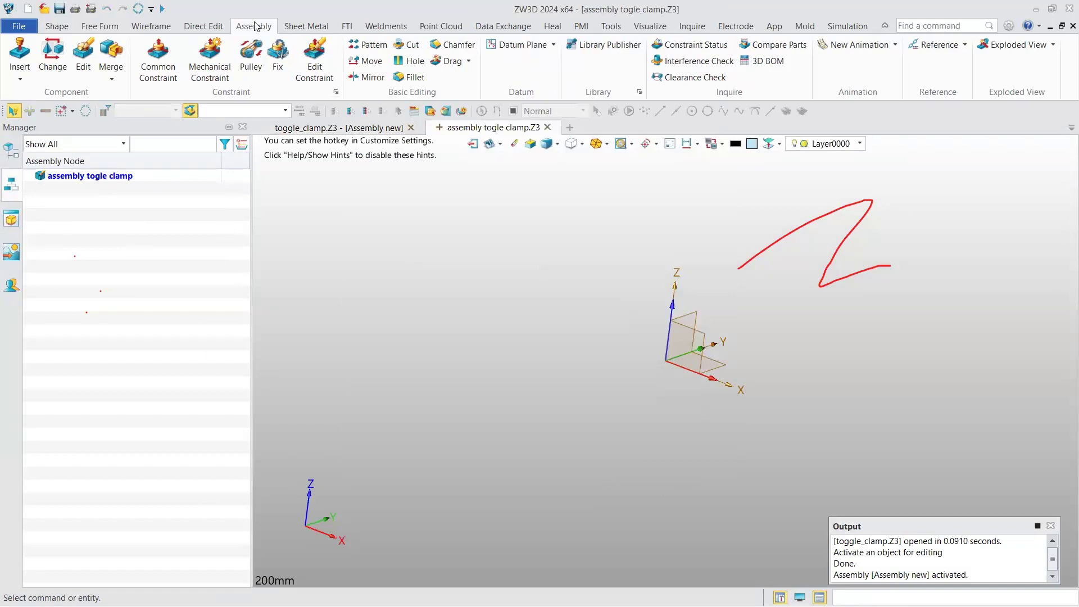
Insert the Handle from toggle_clamp.Z3 with Graphics preview, placed at a free point at about (-43, -27.5, 5.5)
left_click(24, 58)
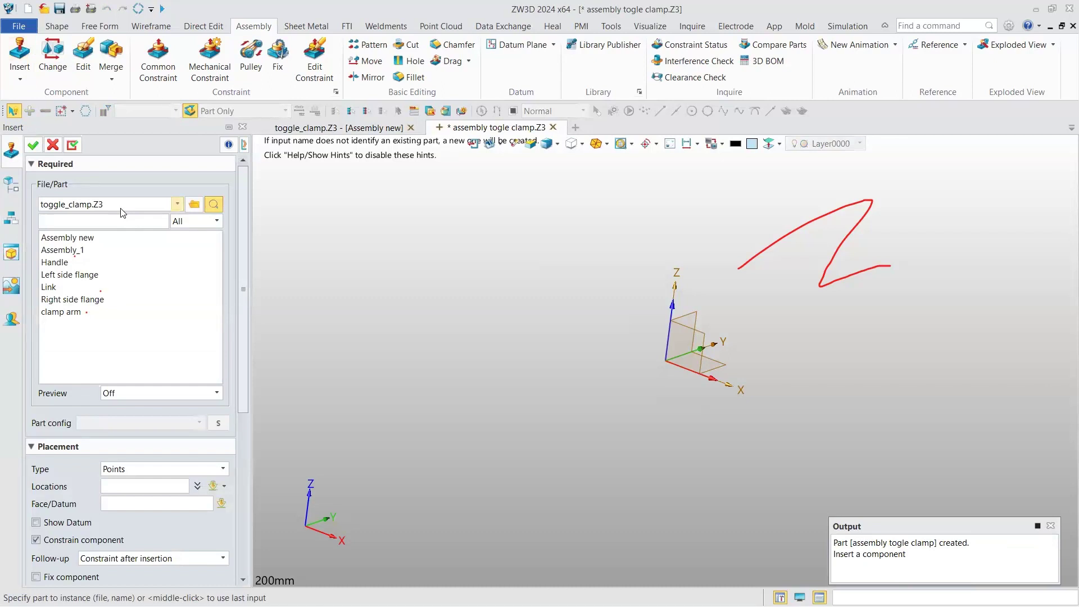
left_click(151, 203)
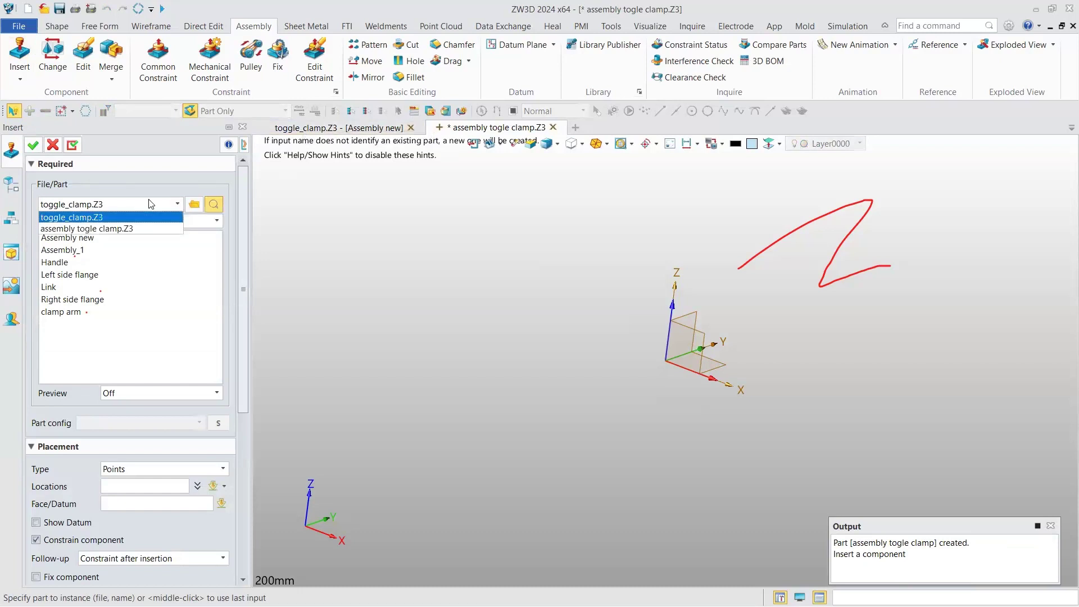
left_click(151, 203)
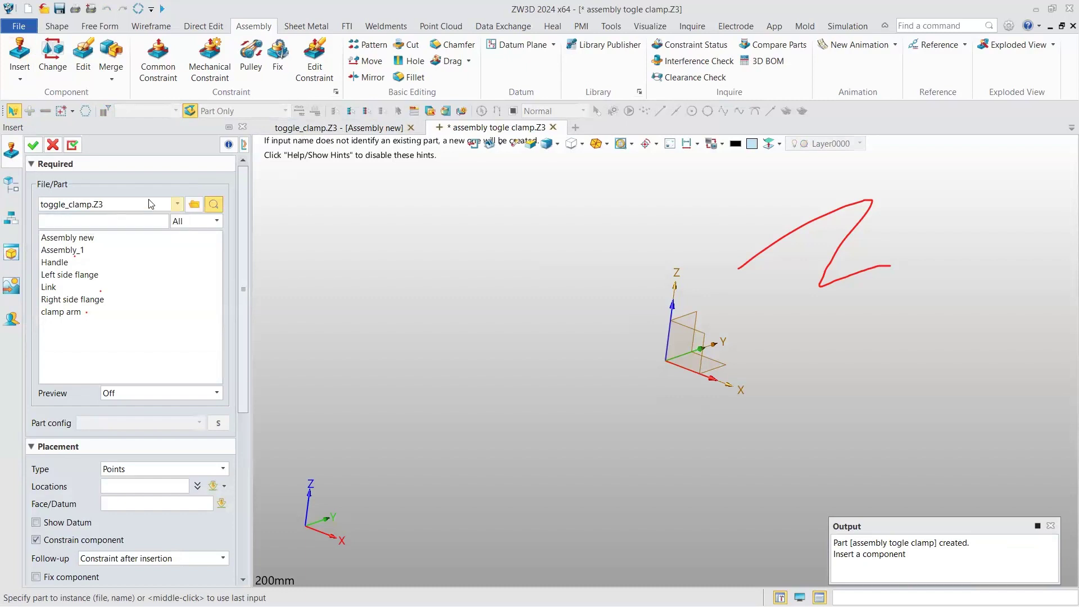
left_click(192, 205)
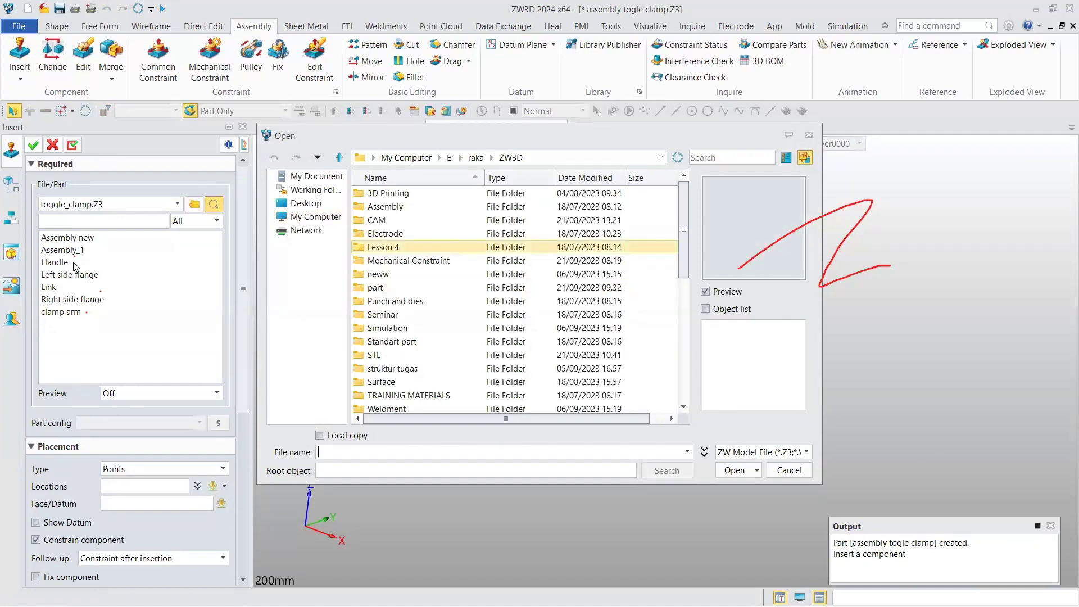
key("Escape")
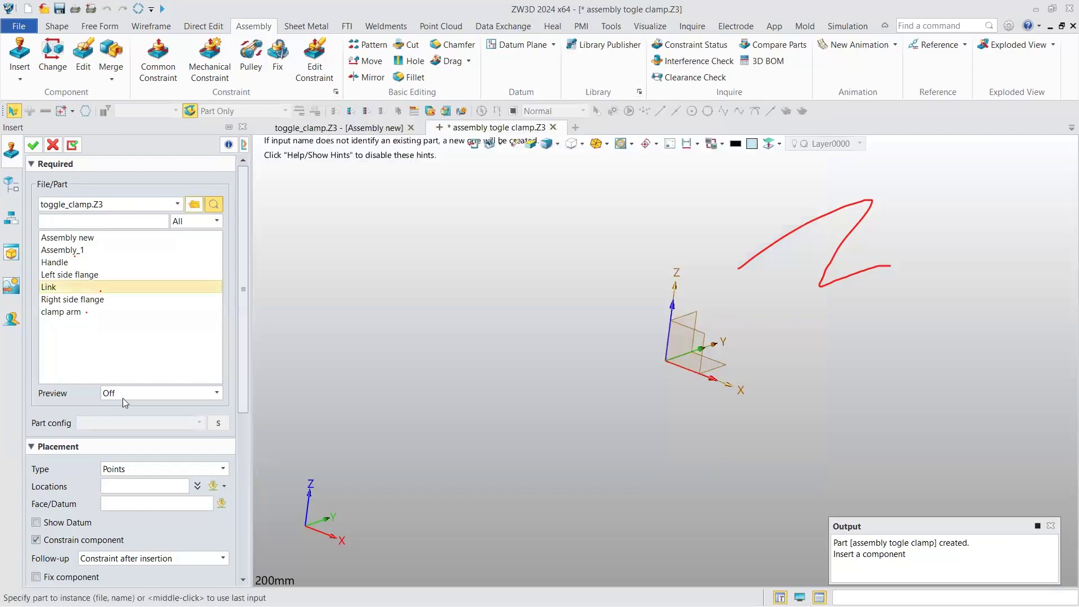
left_click(61, 262)
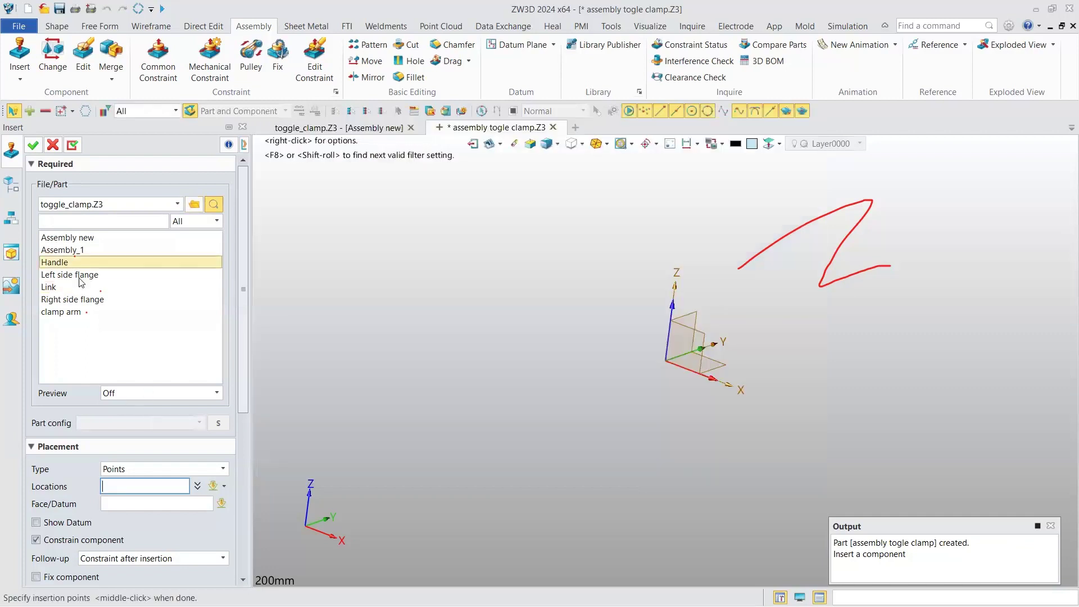
left_click(216, 393)
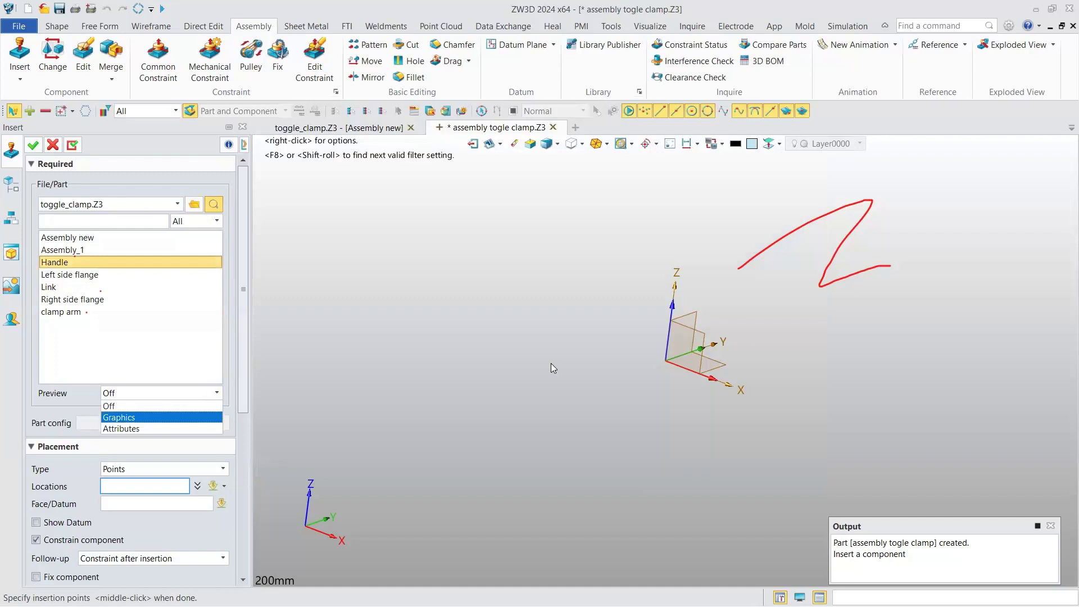
left_click(553, 332)
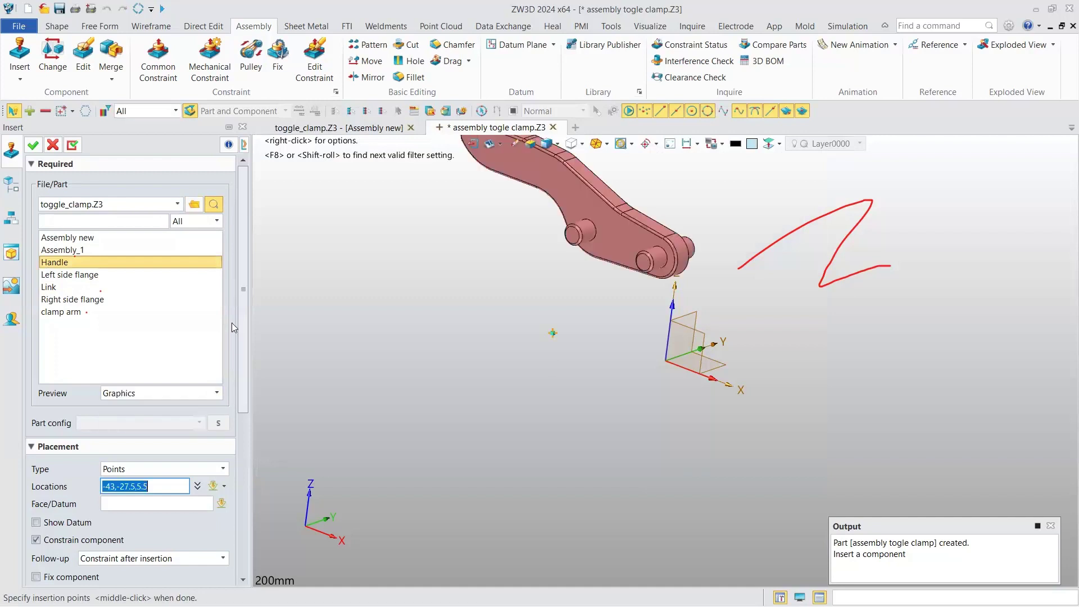
scroll(553, 365, "down", 3)
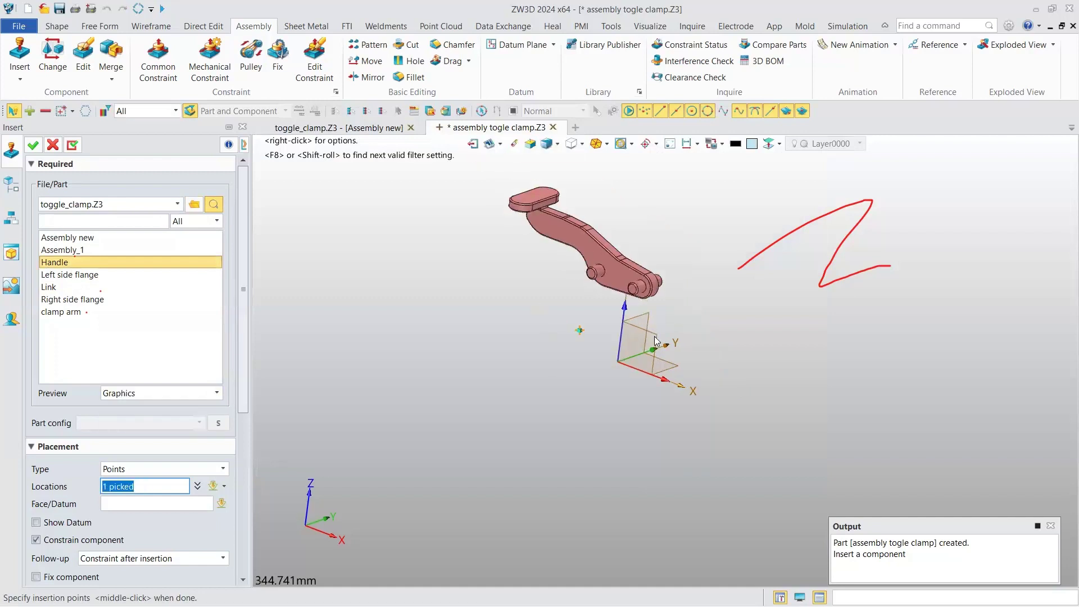
middle_click(575, 353)
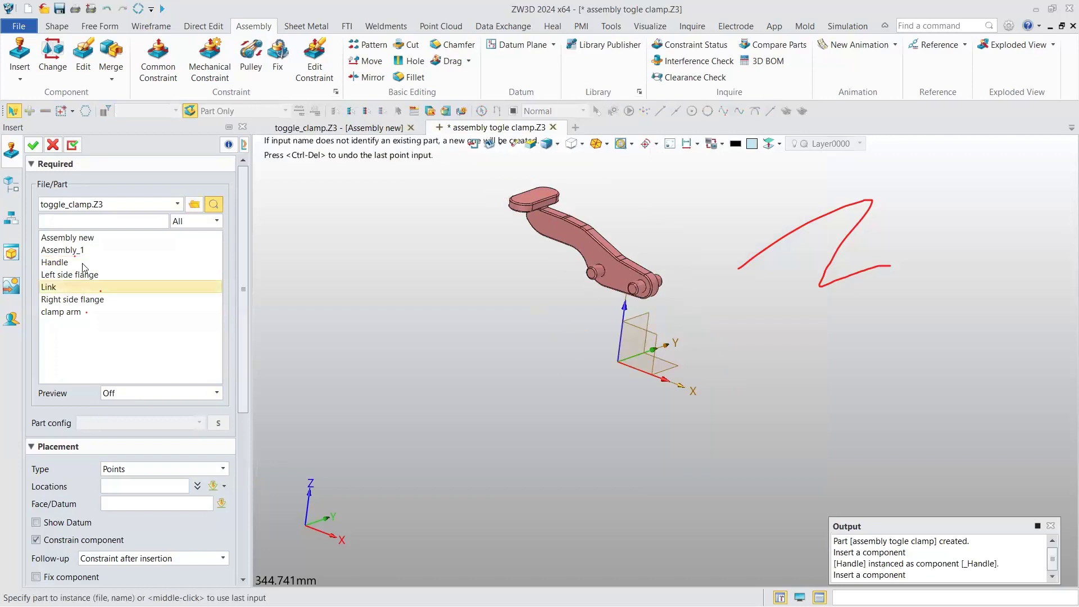
Insert the Left side flange below the handle and two Link components beside the handle
left_click(84, 275)
left_click(83, 290)
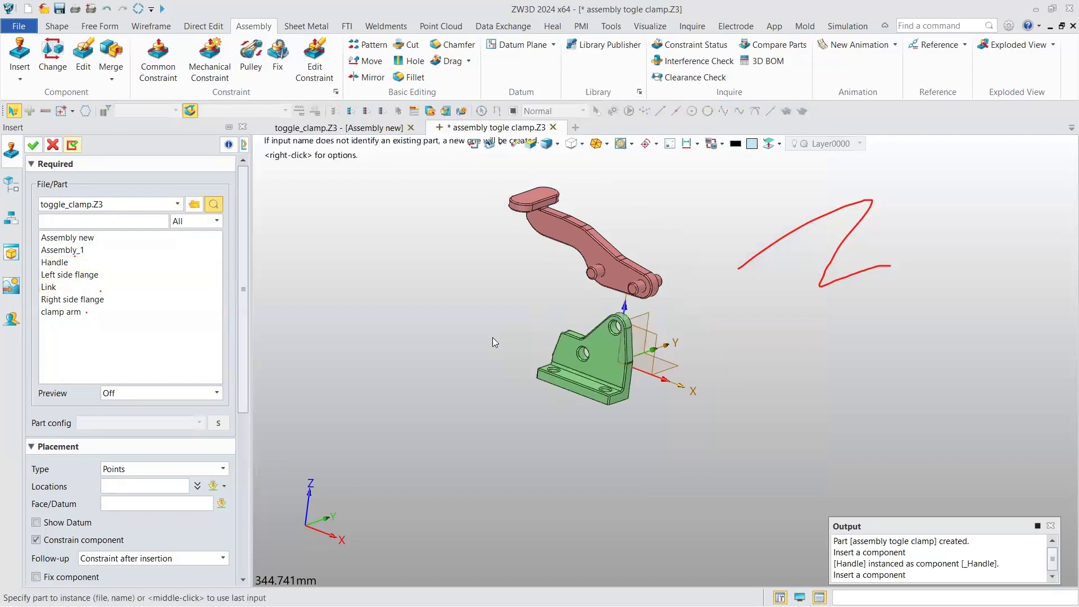
left_click(494, 337)
left_click(388, 298)
left_click(73, 146)
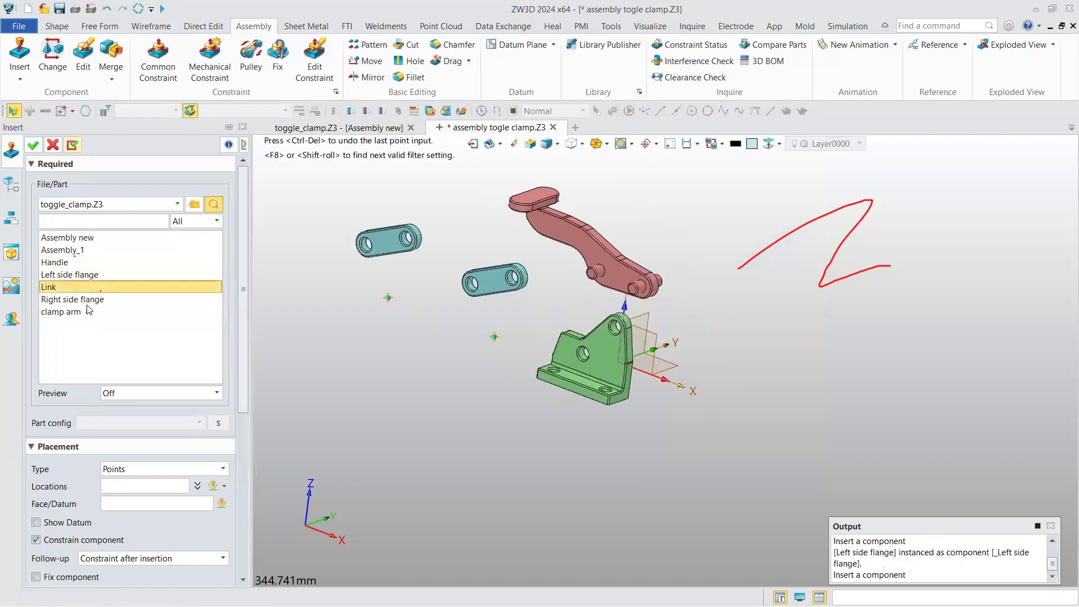
Insert the Right side flange away from the left one and the clamp arm near the links, and finish inserting components
left_click(710, 349)
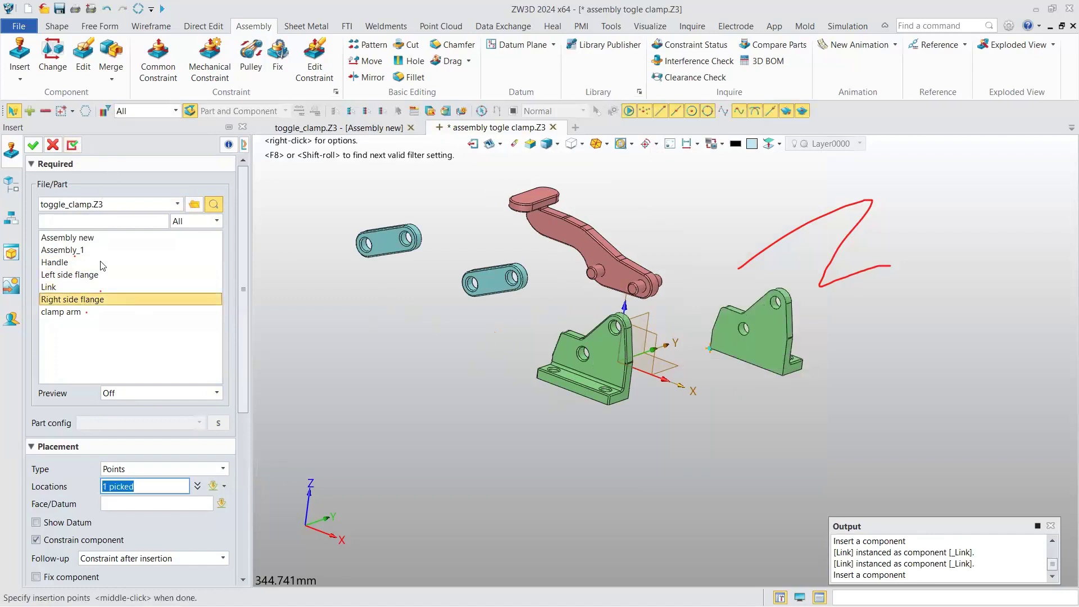
middle_click(620, 322)
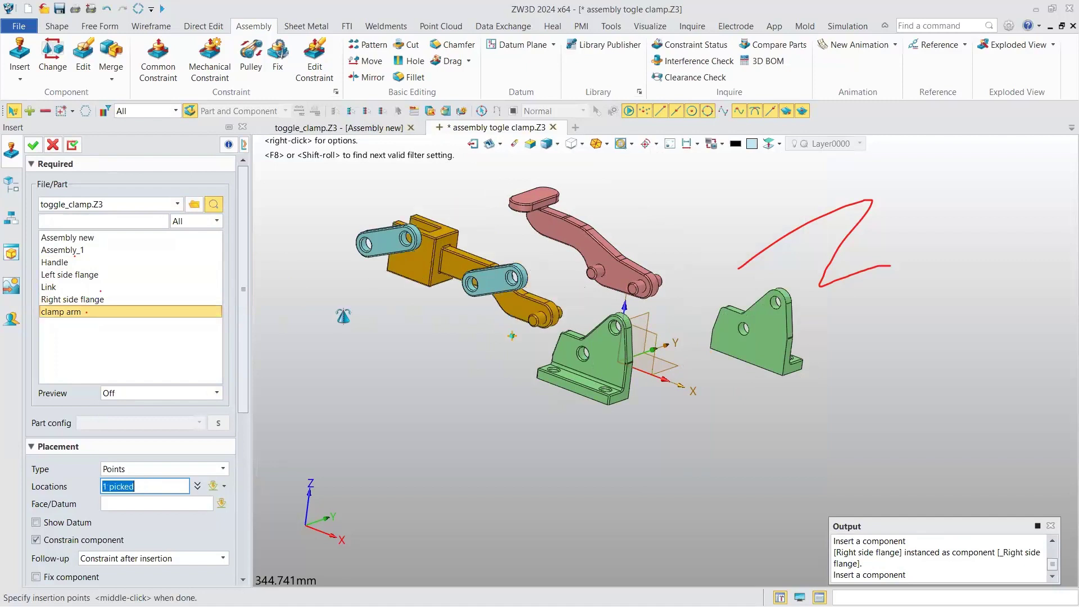
middle_click(319, 325)
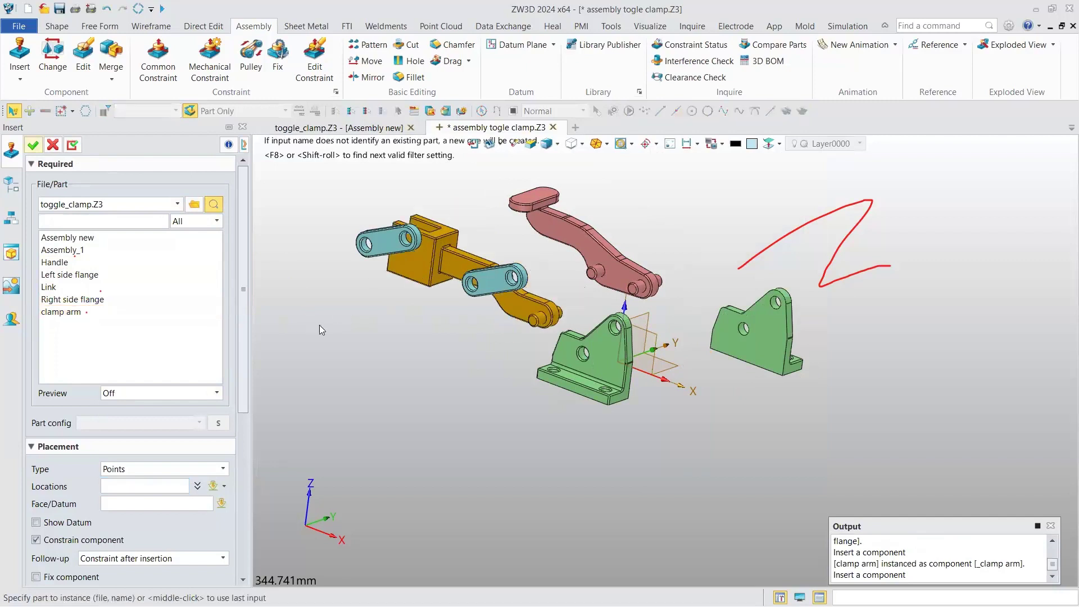
middle_click(2, 337)
key("Escape")
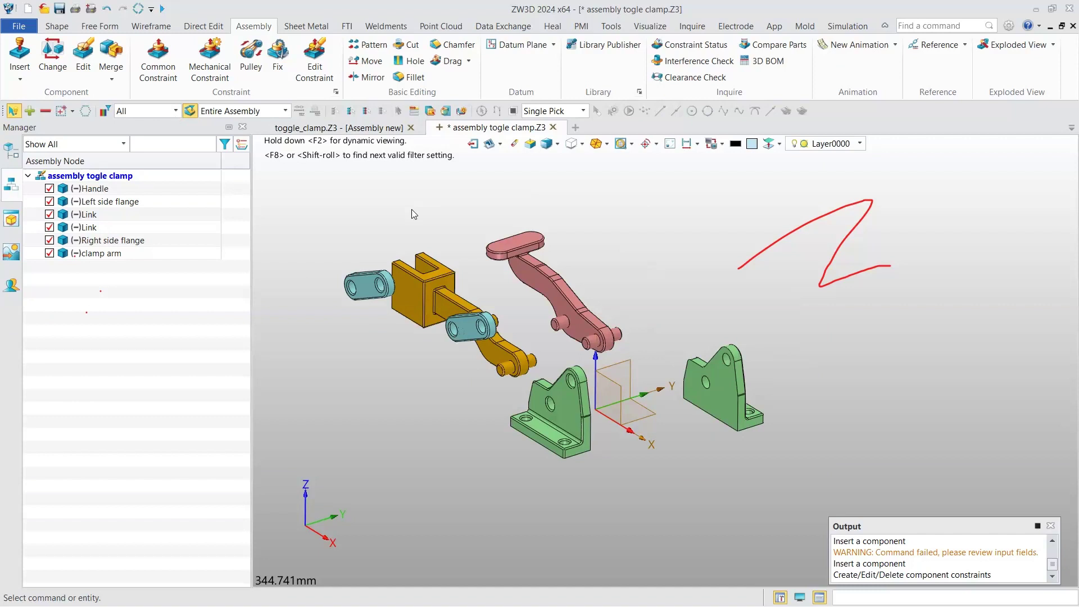
Make the clamp arm's end pin concentric with the Left side flange's lower hole
middle_click_drag(425, 236, 426, 273)
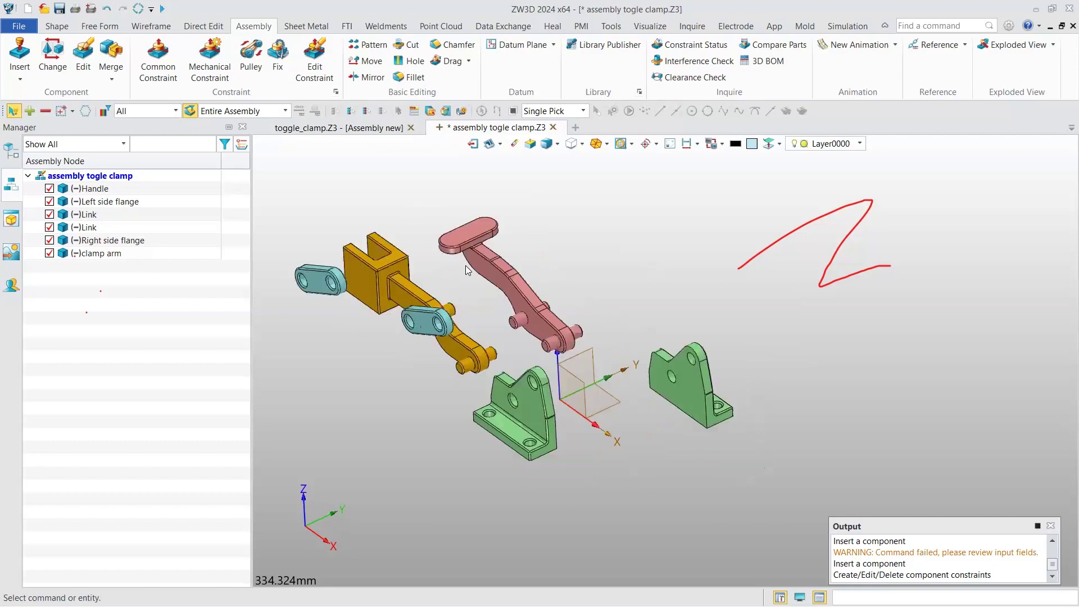
scroll(465, 265, "up", 3)
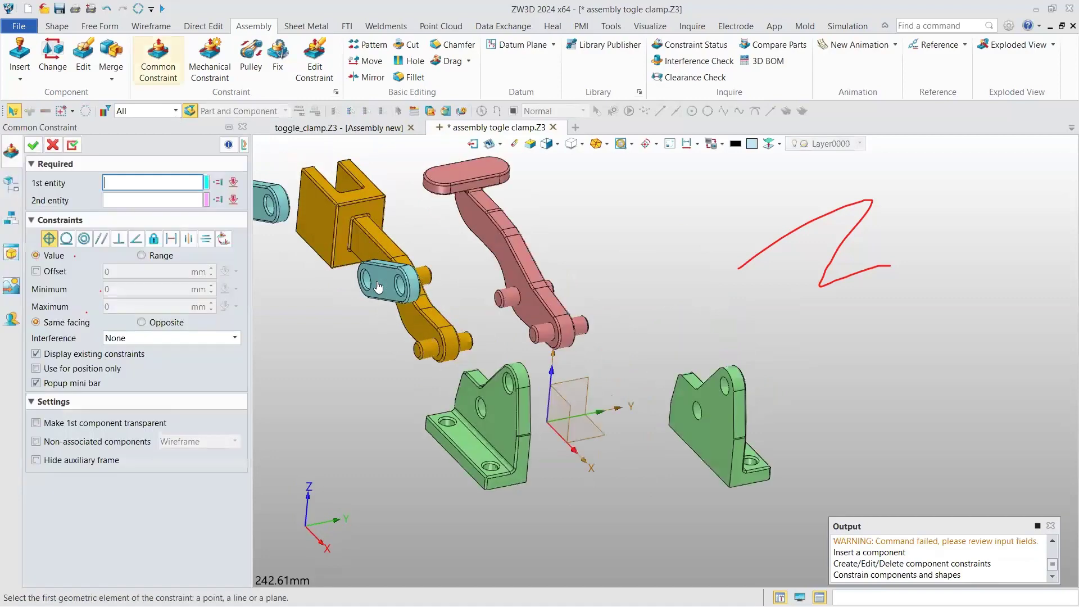
left_click(377, 287)
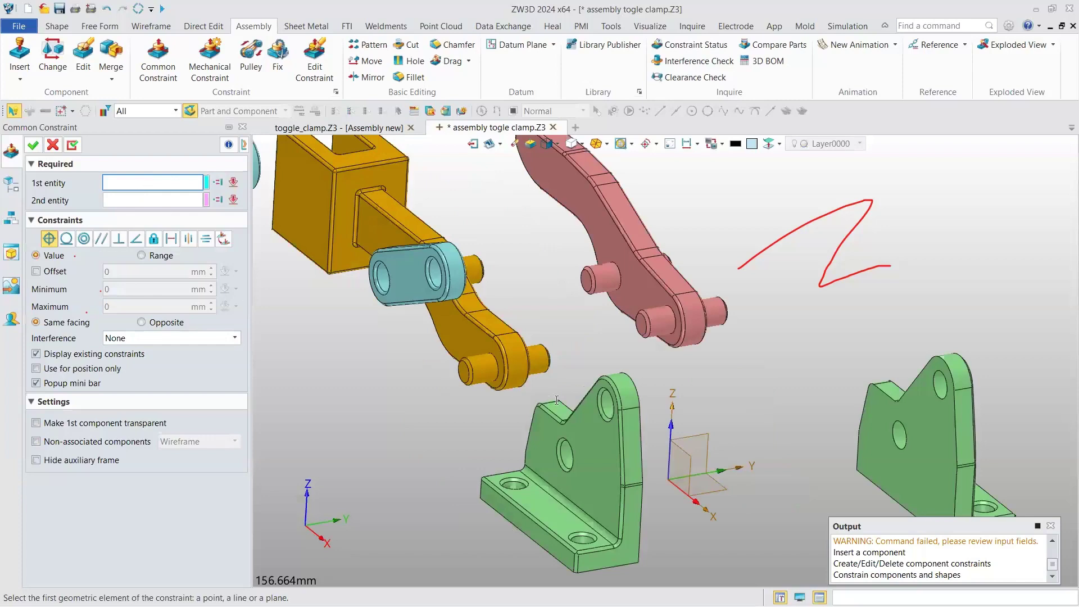
scroll(540, 380, "up", 1)
middle_click(540, 380)
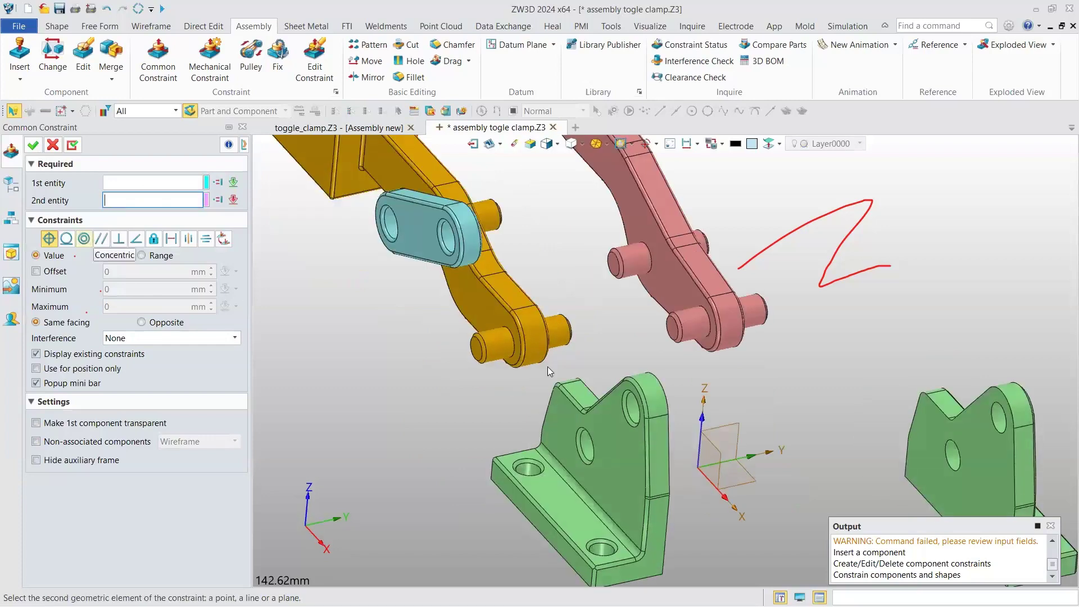
middle_click(548, 368)
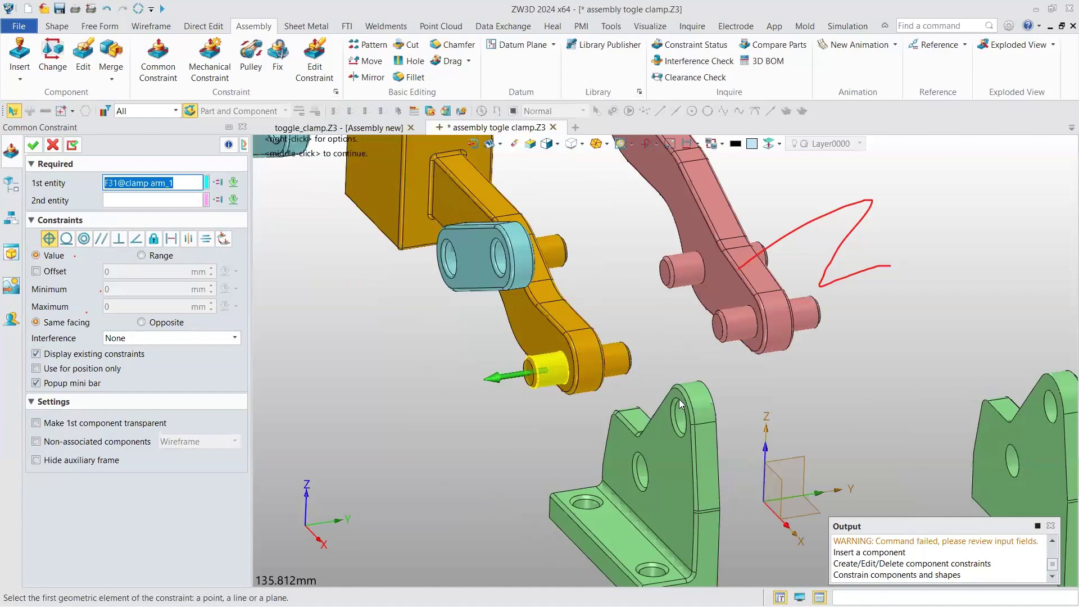
right_click_drag(708, 472, 710, 478)
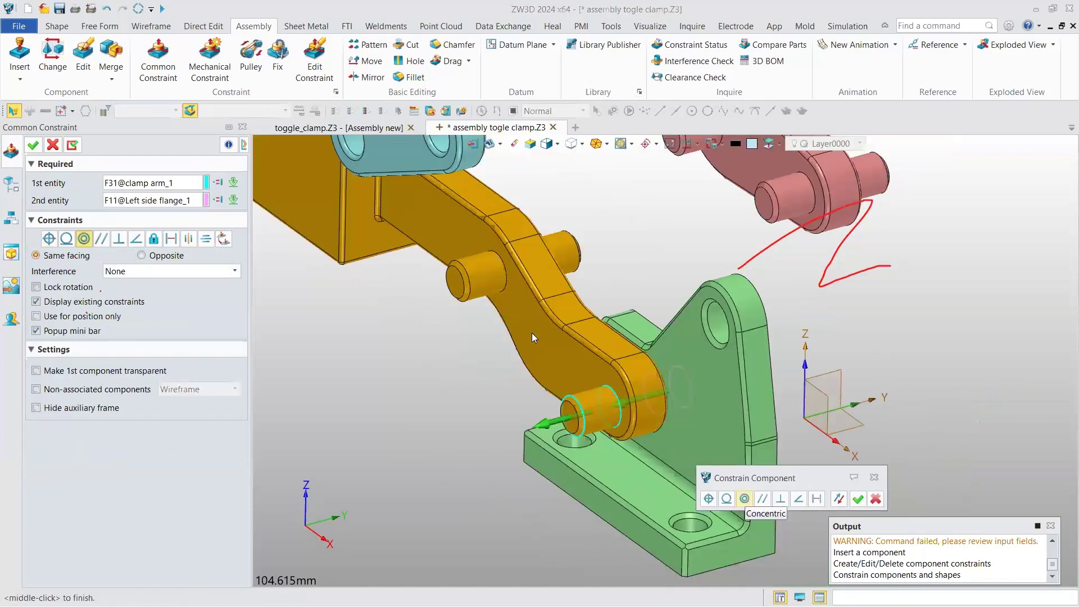
middle_click(500, 347)
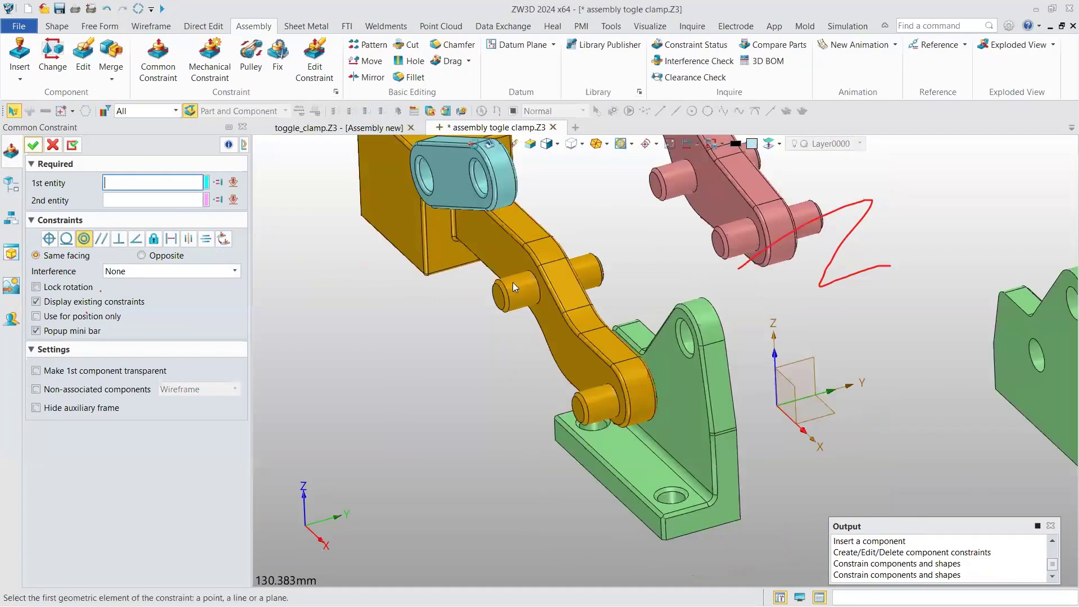
Make the clamp arm's side face coincident with the Left side flange's inner face, facing opposite
left_click(513, 282)
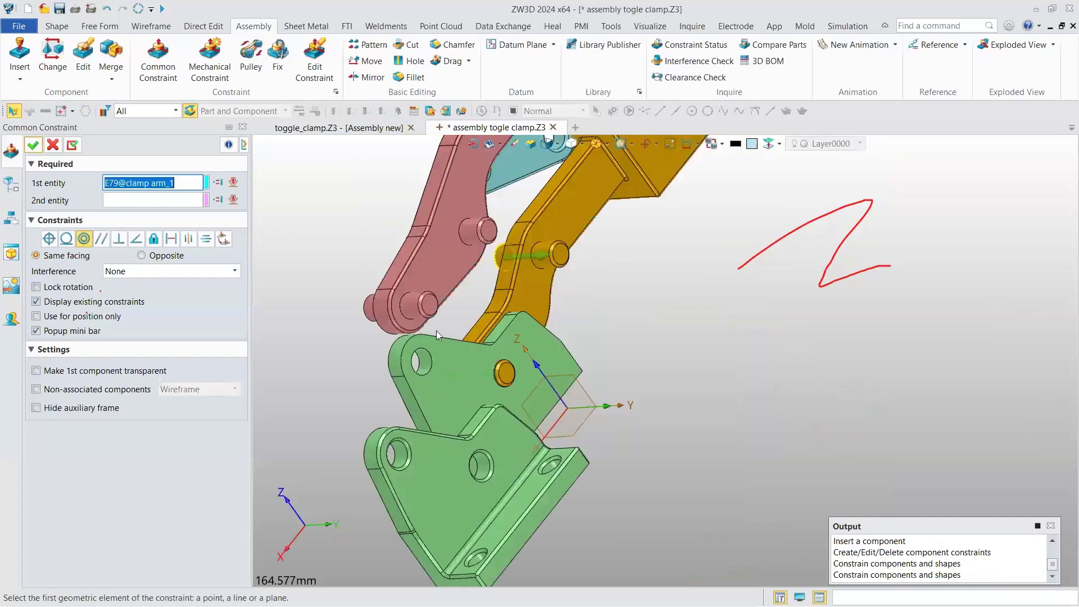
left_click(482, 352)
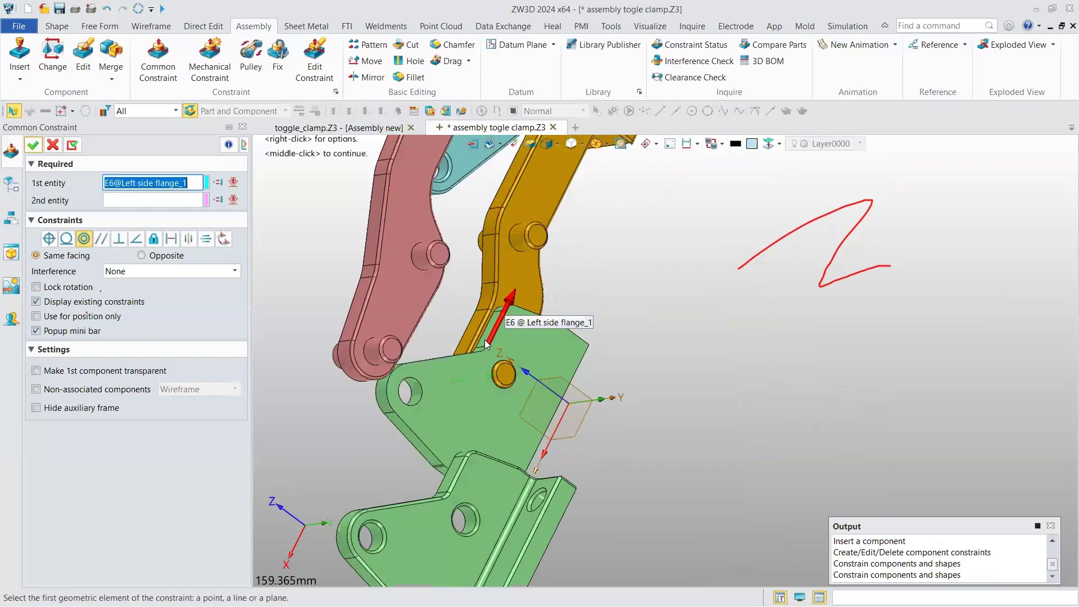
left_click(484, 340)
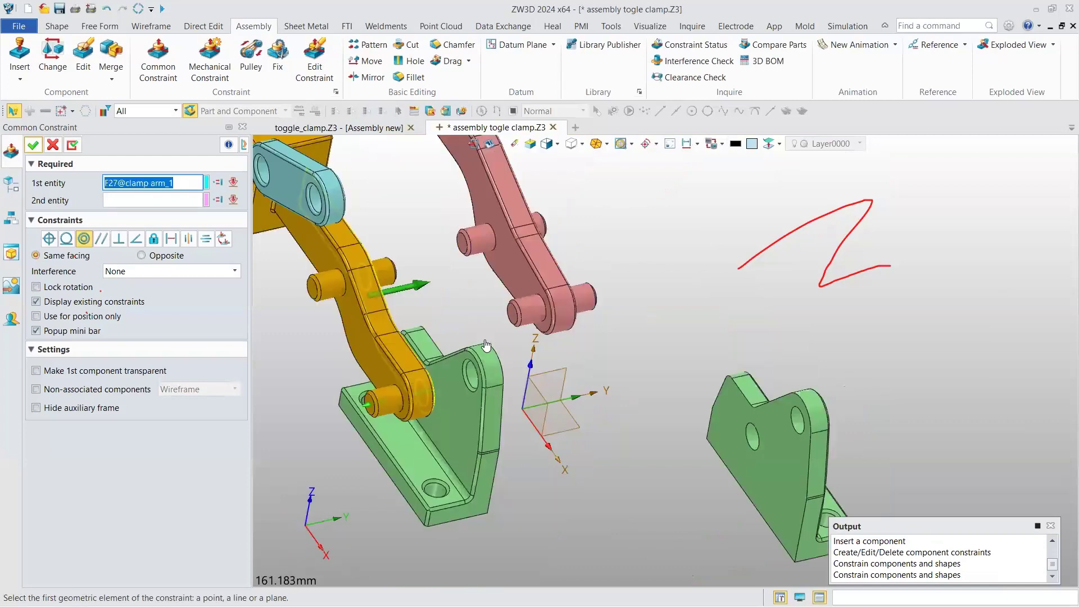
left_click(487, 344)
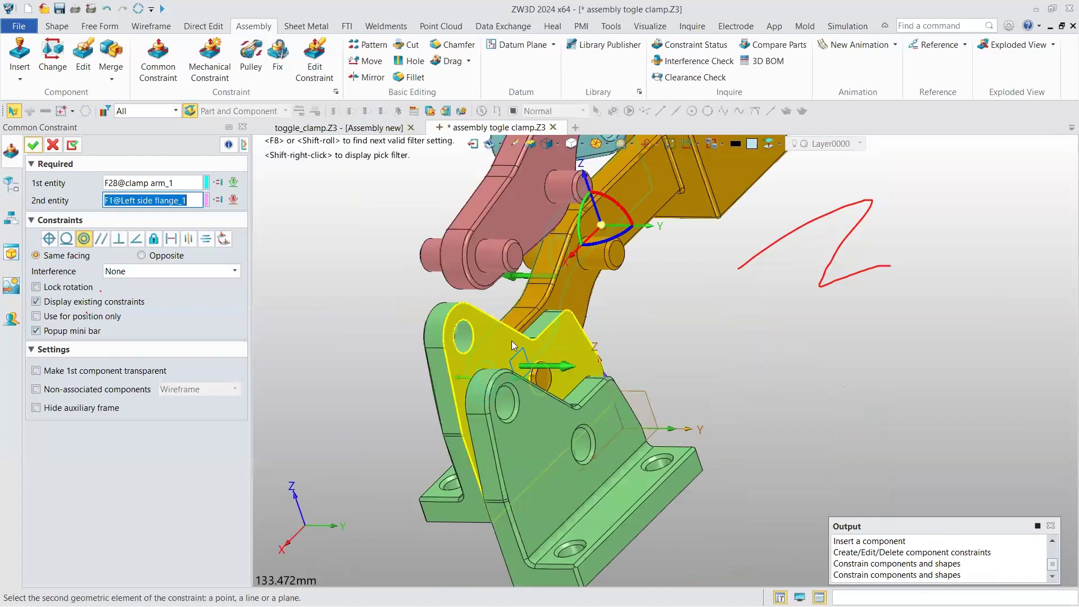
left_click(611, 359)
left_click(518, 392)
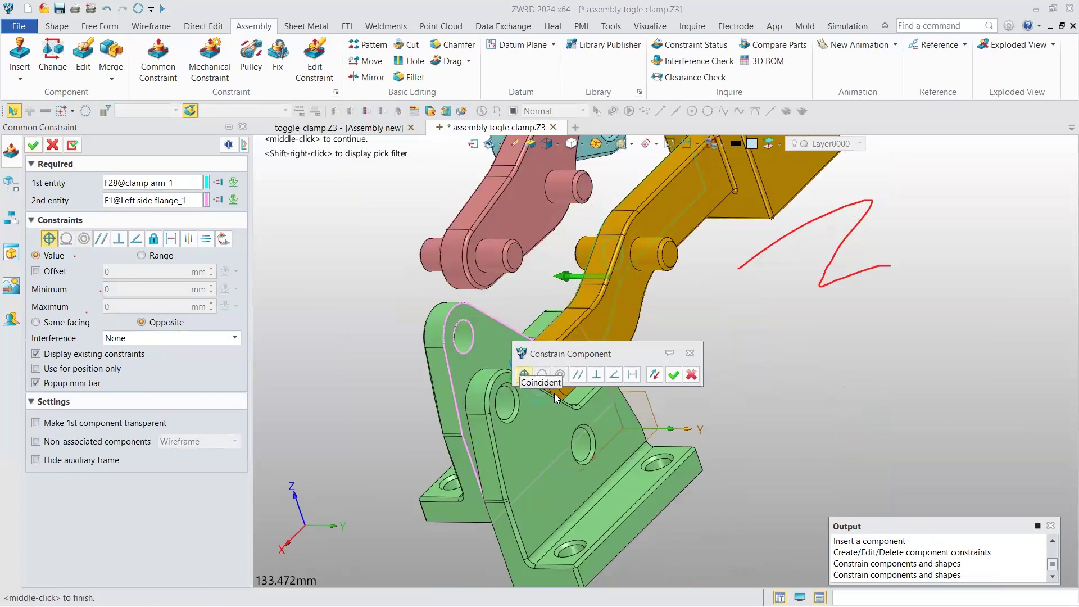
middle_click(608, 358)
Constrain the Handle's end pin concentric with the Left side flange's upper hole and its side face coincident with the flange
scroll(546, 357, "down", 3)
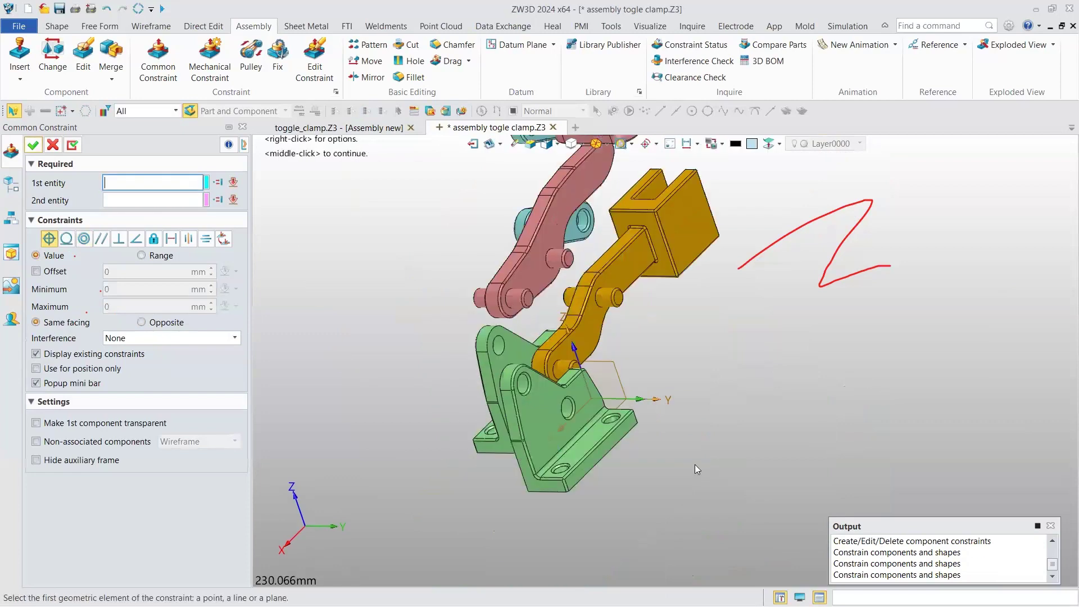
scroll(603, 363, "up", 3)
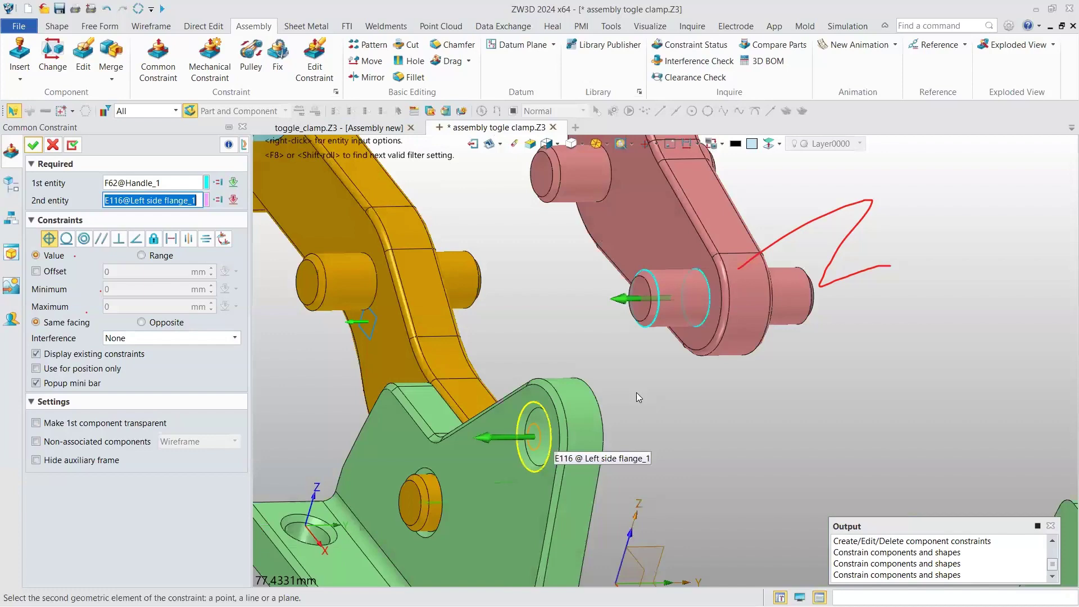
left_click(534, 427)
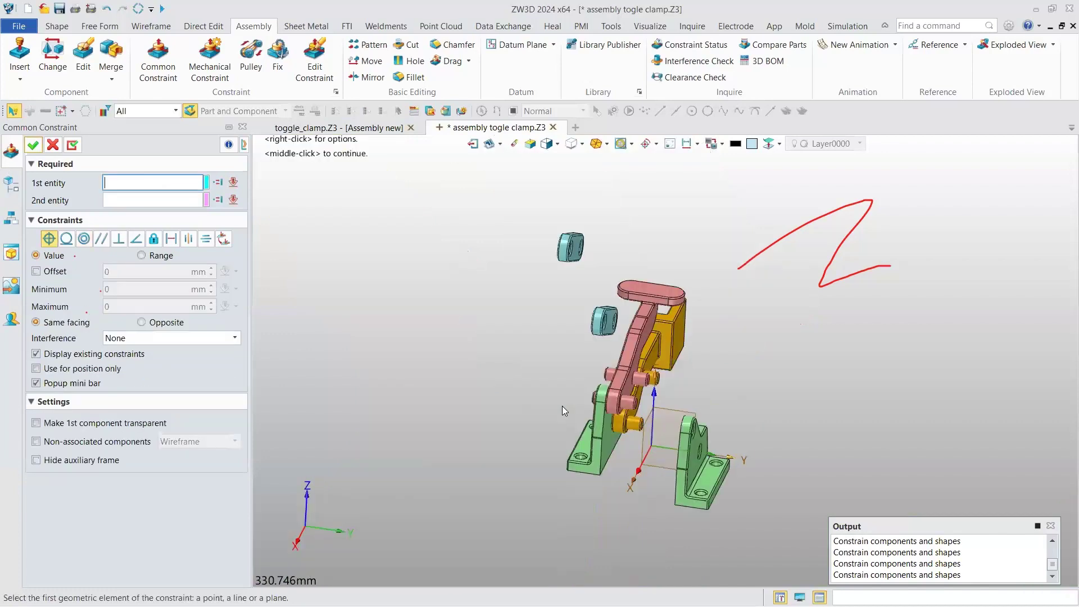
scroll(617, 410, "up", 2)
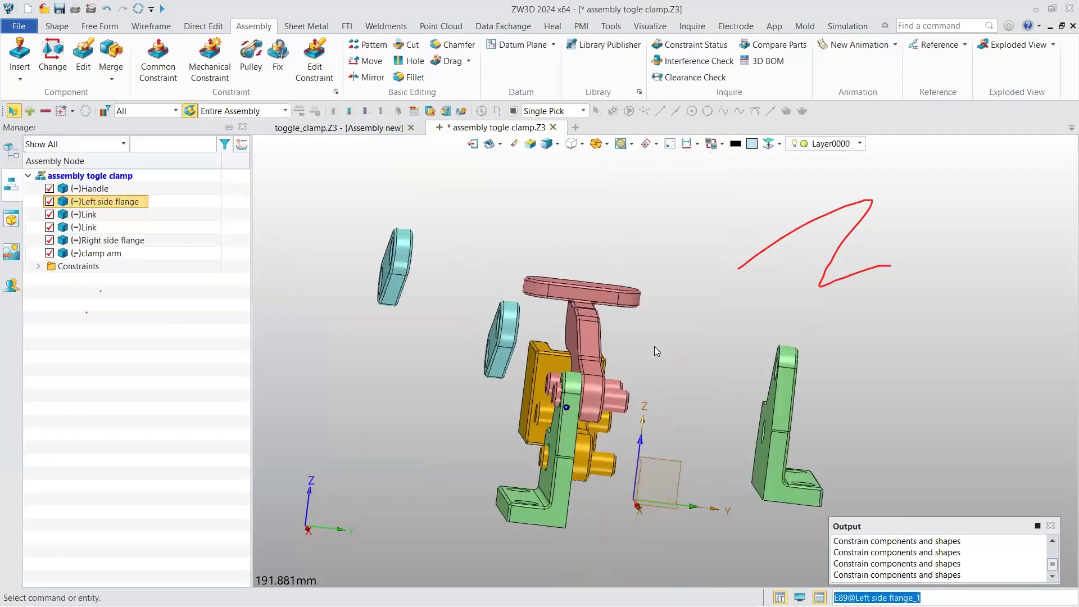
right_click_drag(654, 346, 549, 448)
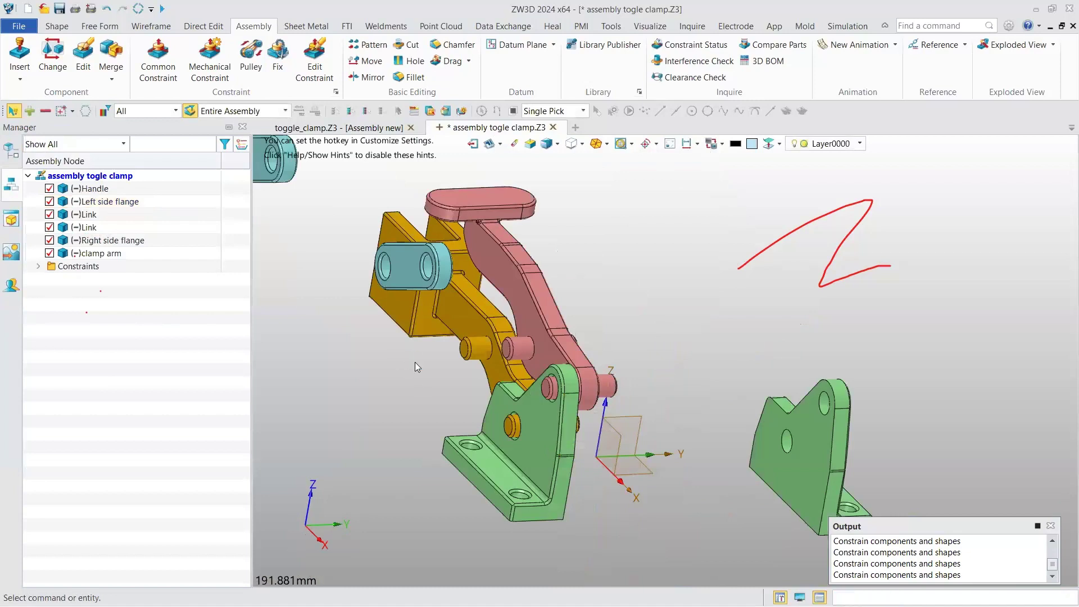
Fix the Left side flange in place, selecting it with the Shape pick filter, and reset the filter to All
right_click_drag(455, 389, 530, 456)
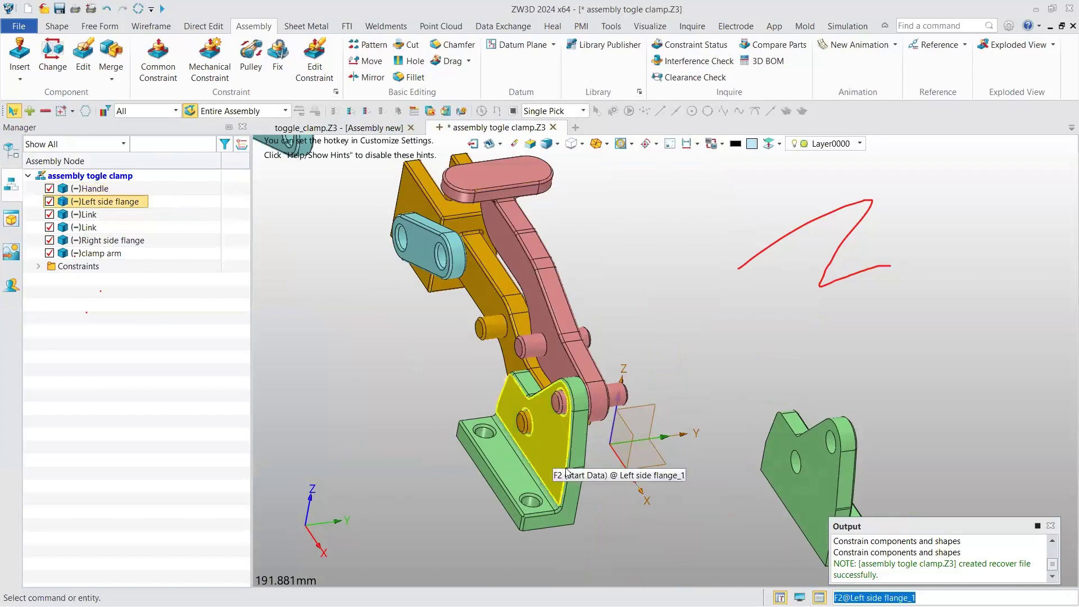
key("F8")
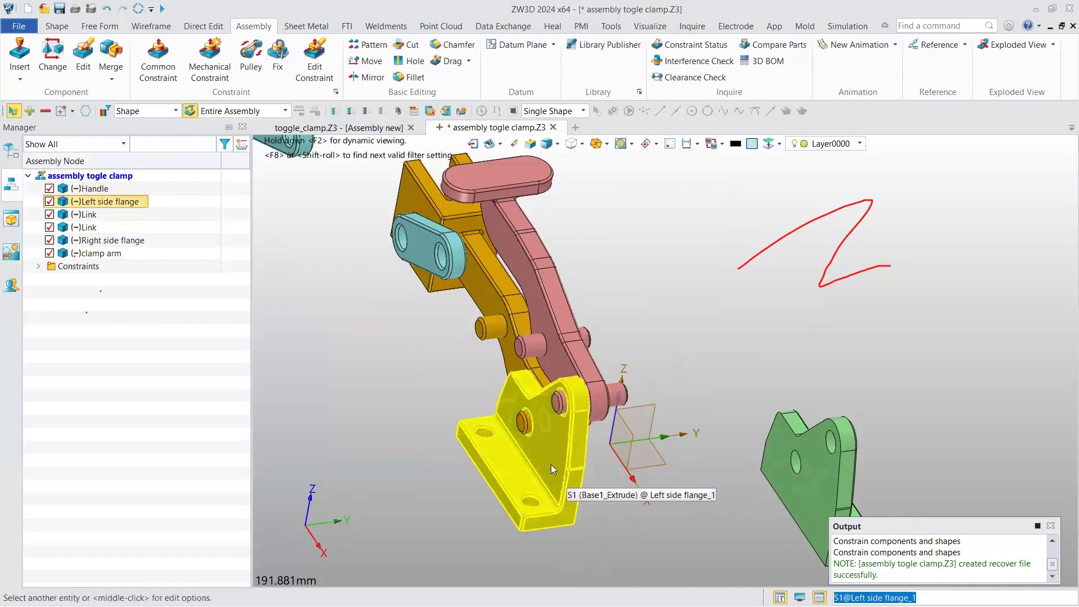
left_click(551, 464)
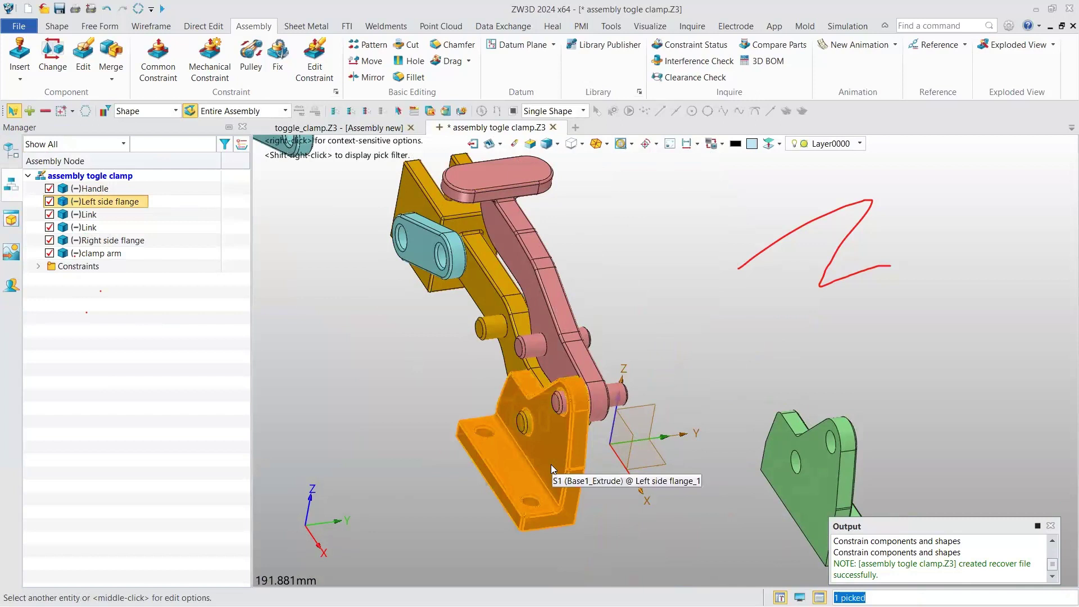
scroll(551, 465, "down", 1)
scroll(601, 269, "up", 1)
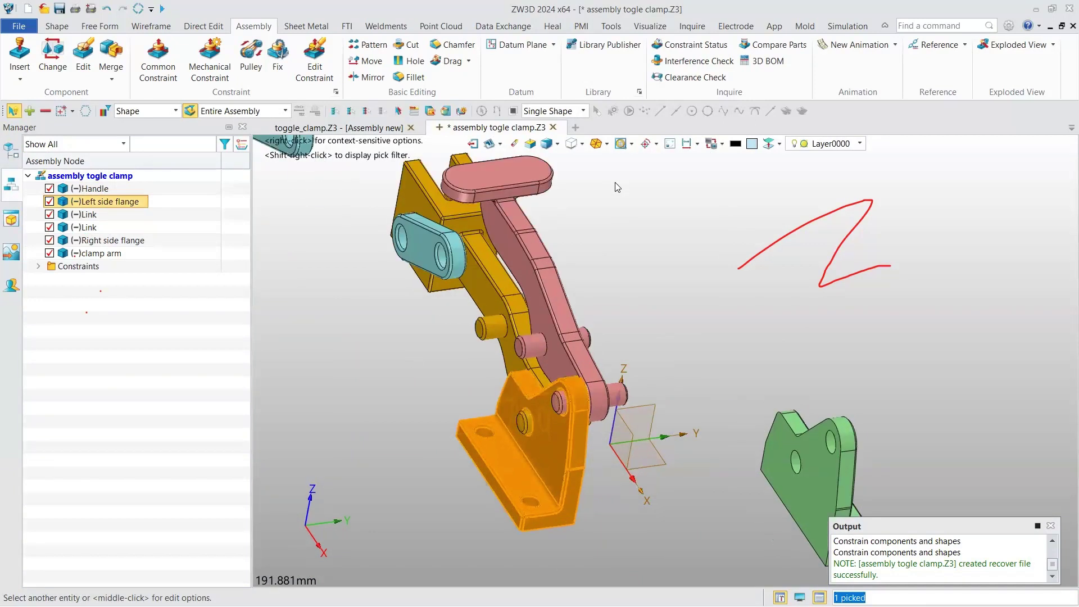
right_click(555, 252)
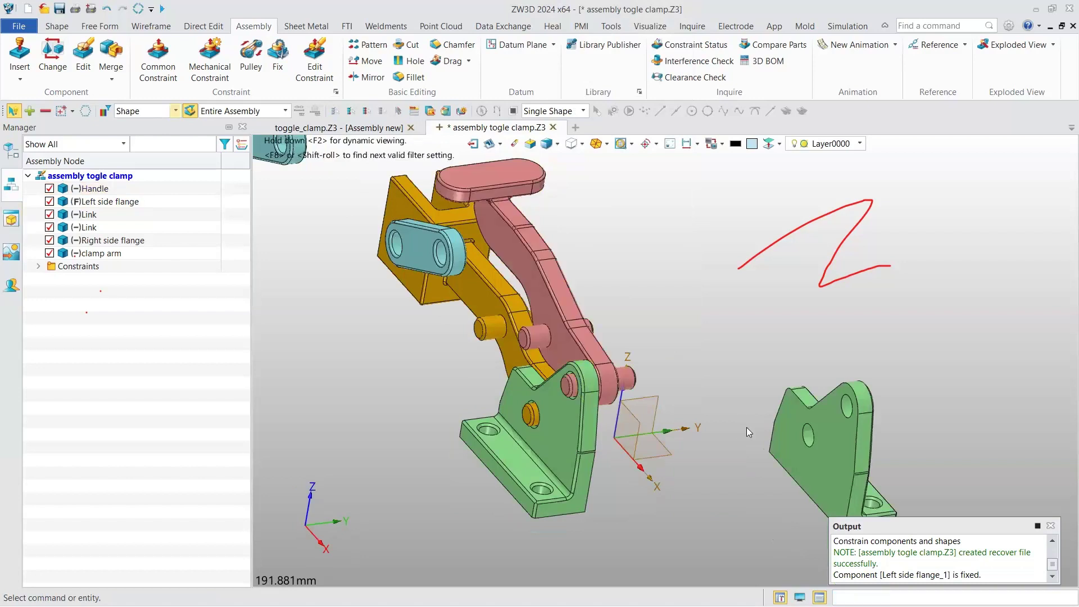
key("F8")
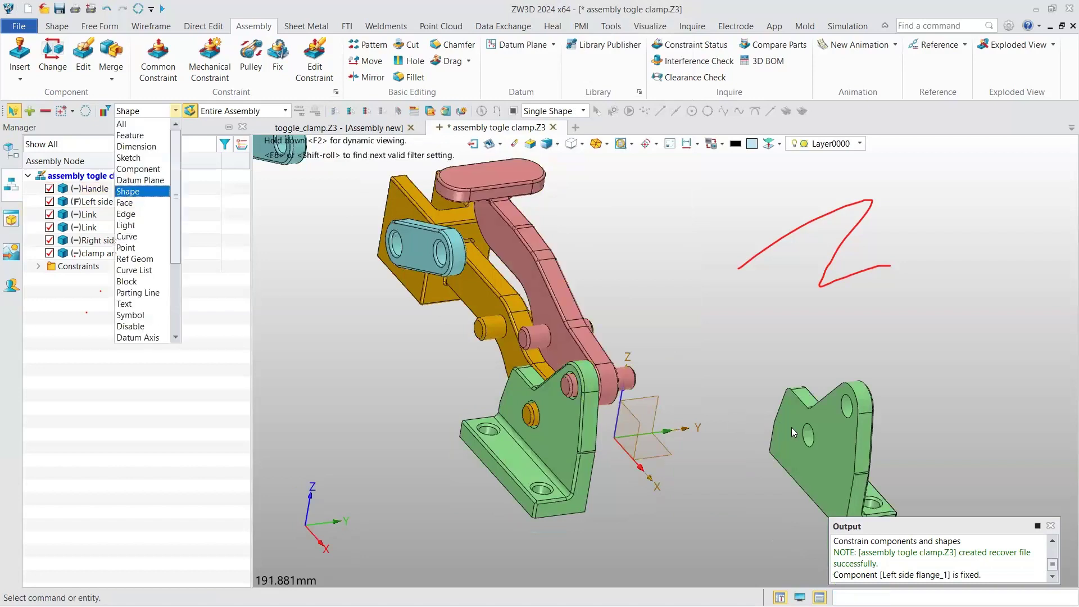
Make the Right side flange's two upright holes concentric with the end pins of the clamp arm and the Handle
middle_click(706, 305)
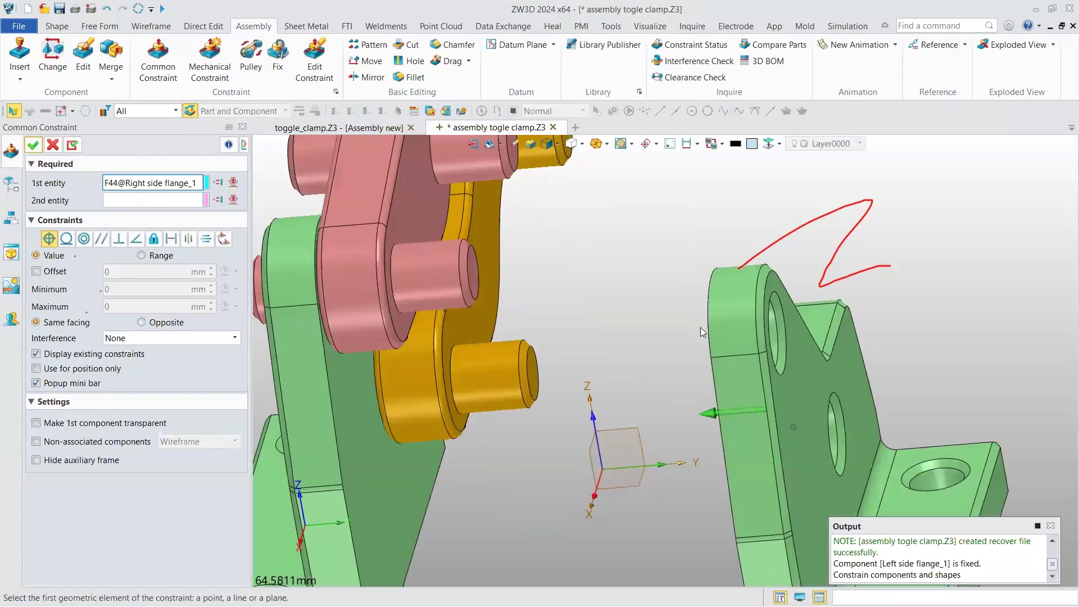
left_click(418, 304)
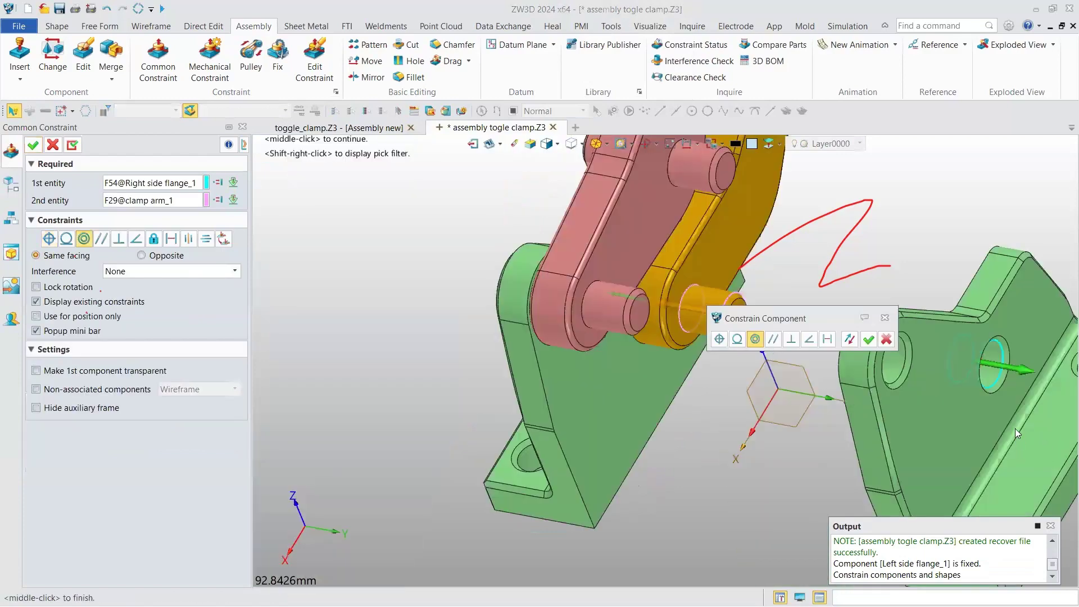
middle_click(924, 385)
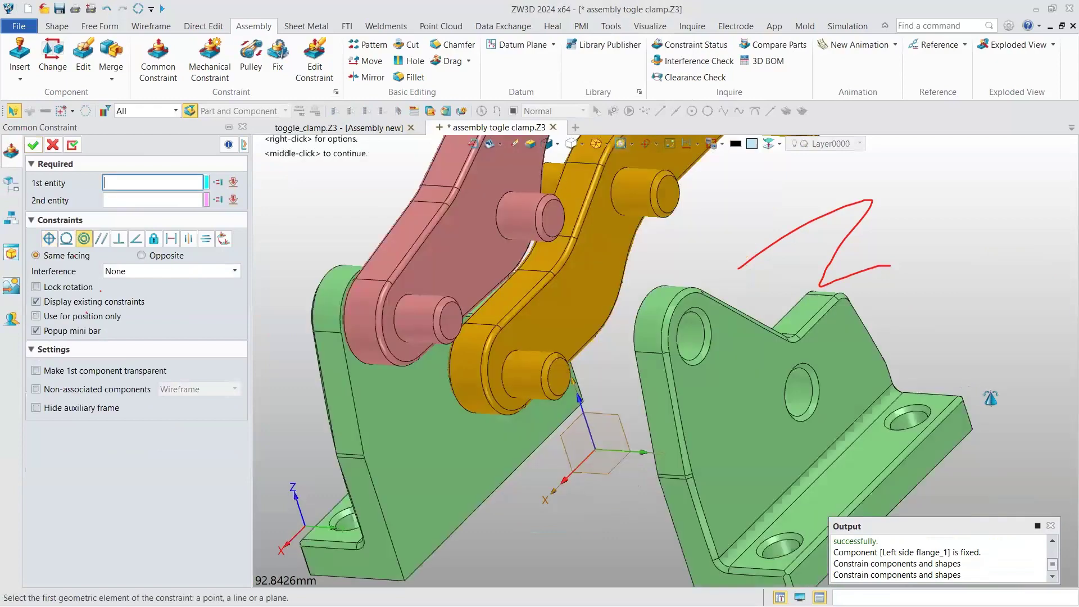
scroll(695, 368, "down", 2)
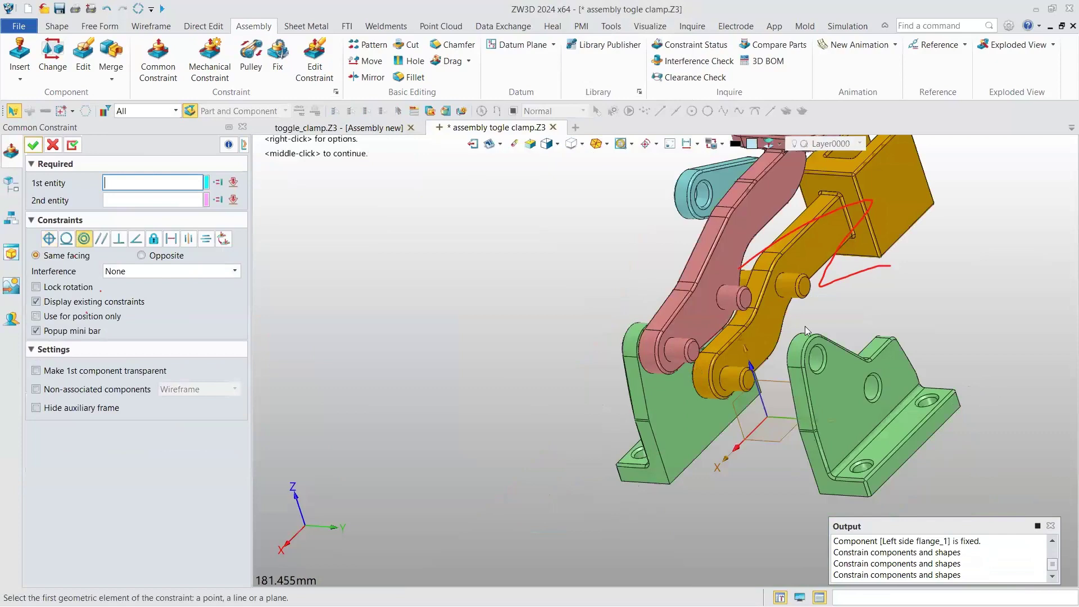
Make the Right side flange's inner face coincident with the Handle's side face
left_click(698, 405)
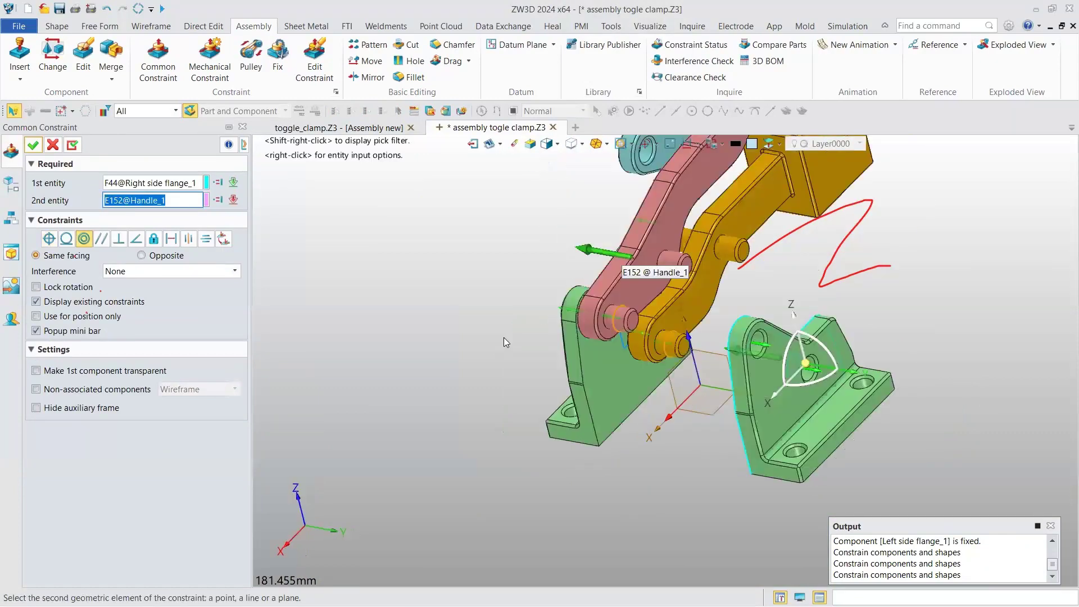
left_click(504, 338)
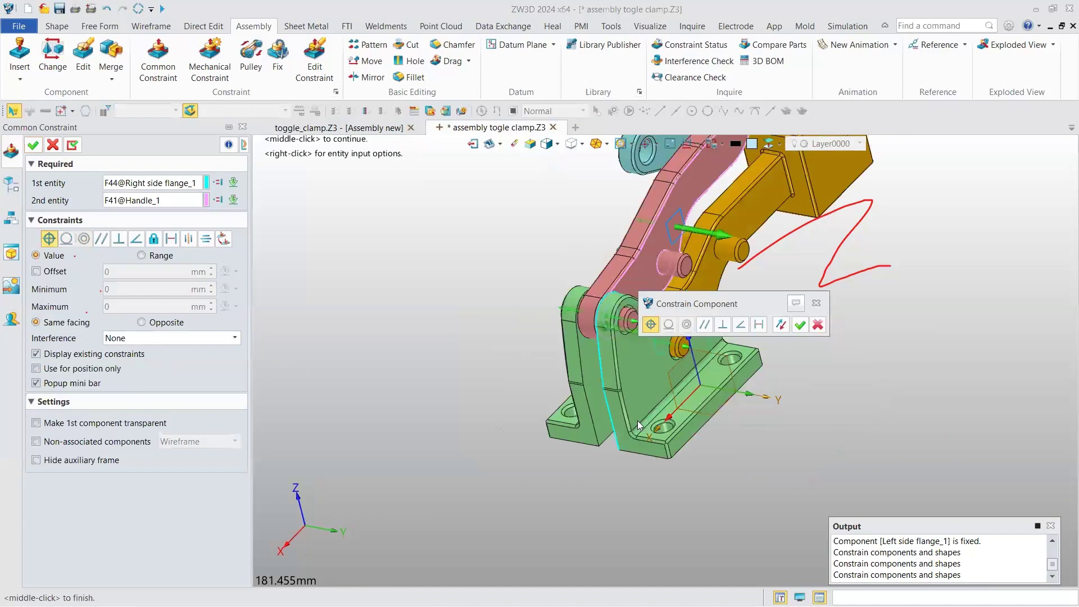
middle_click(780, 494)
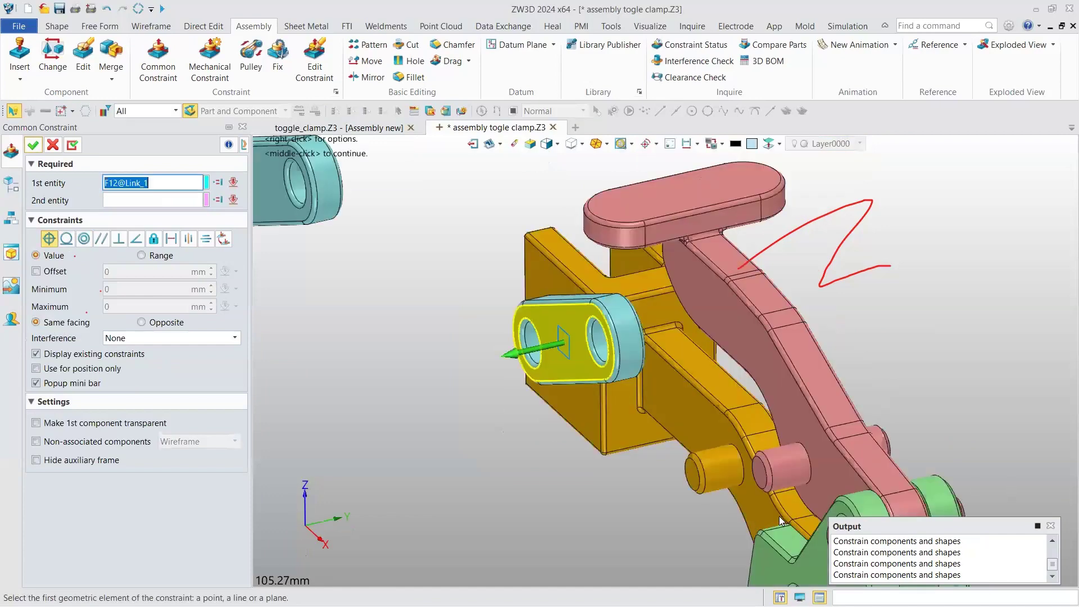
Make the first Link's holes concentric with the middle pins of the clamp arm and the Handle
scroll(582, 338, "up", 2)
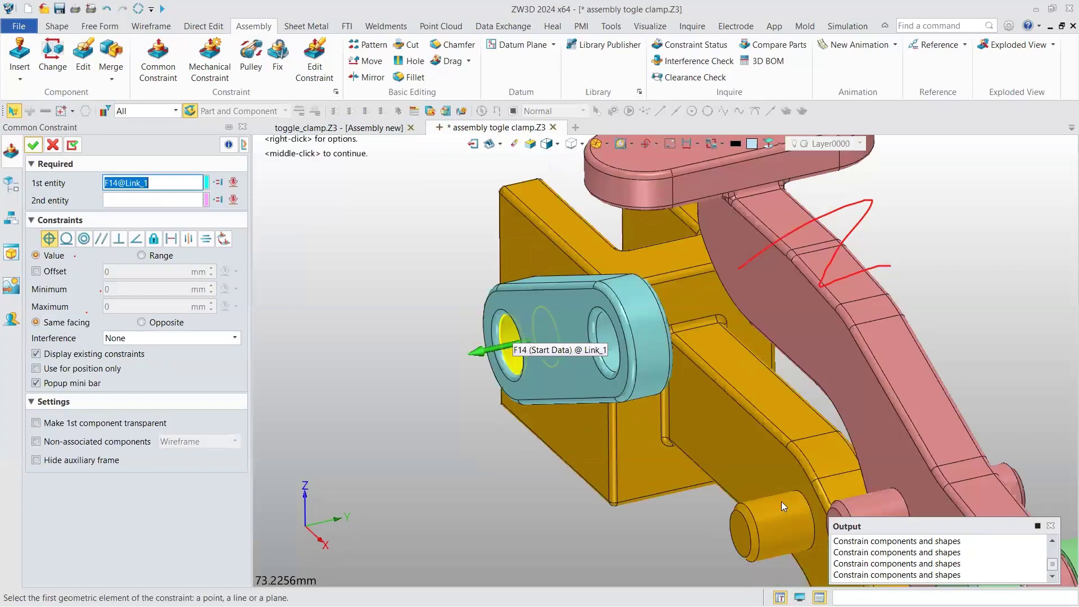
left_click(745, 500)
middle_click(720, 520)
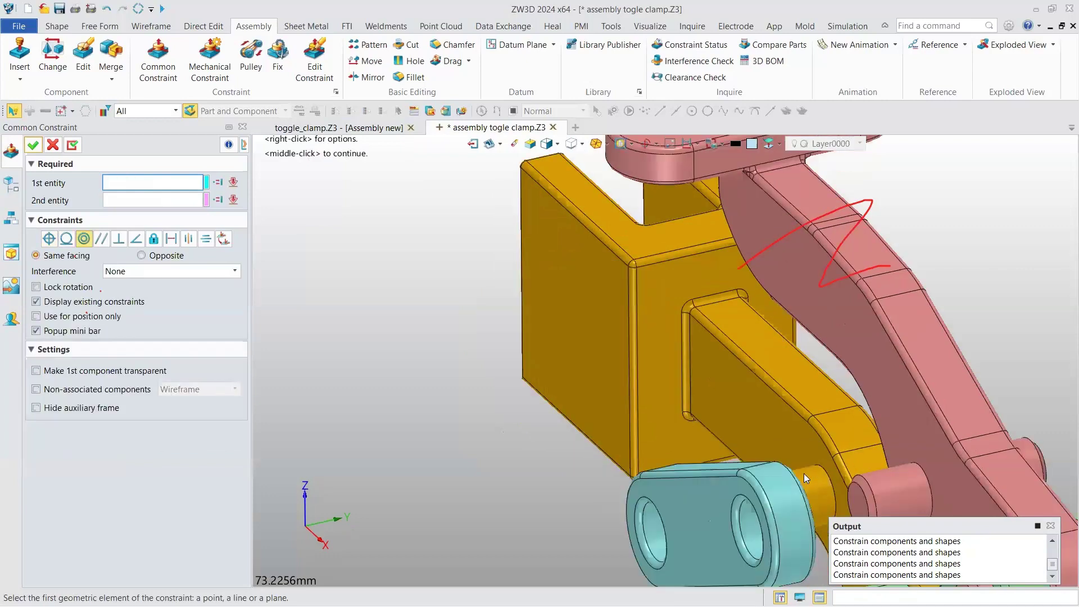
left_click(841, 460)
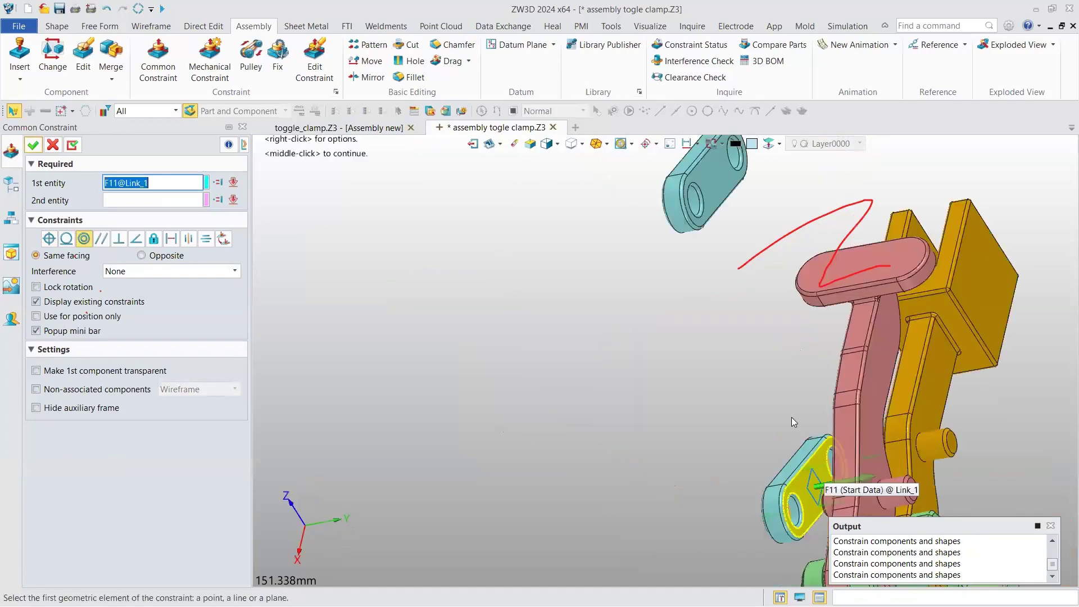
Make the first Link's flat face coincident with the adjacent side face of the clamp mechanism
middle_click(991, 450)
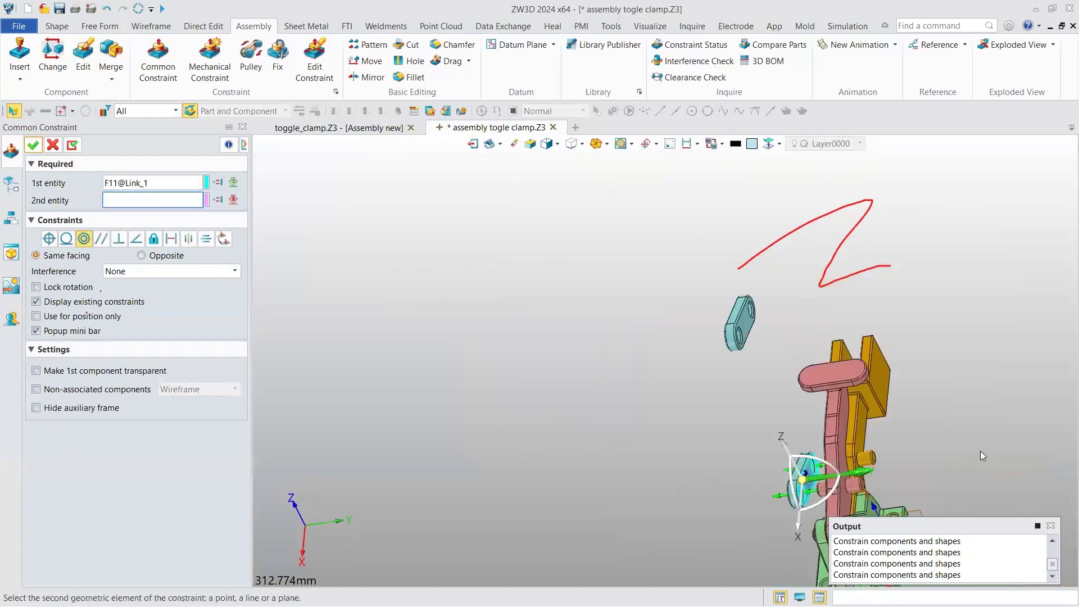
scroll(981, 451, "up", 1)
right_click_drag(980, 451, 507, 368)
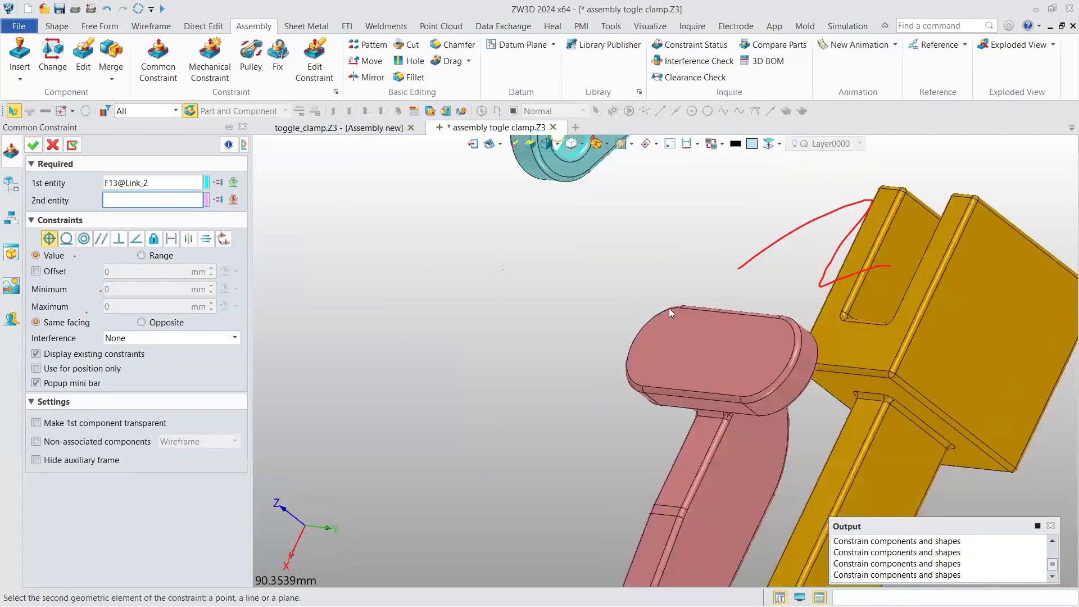
Make the second Link's two holes concentric with the middle pins of the clamp arm and the Handle
scroll(669, 308, "down", 2)
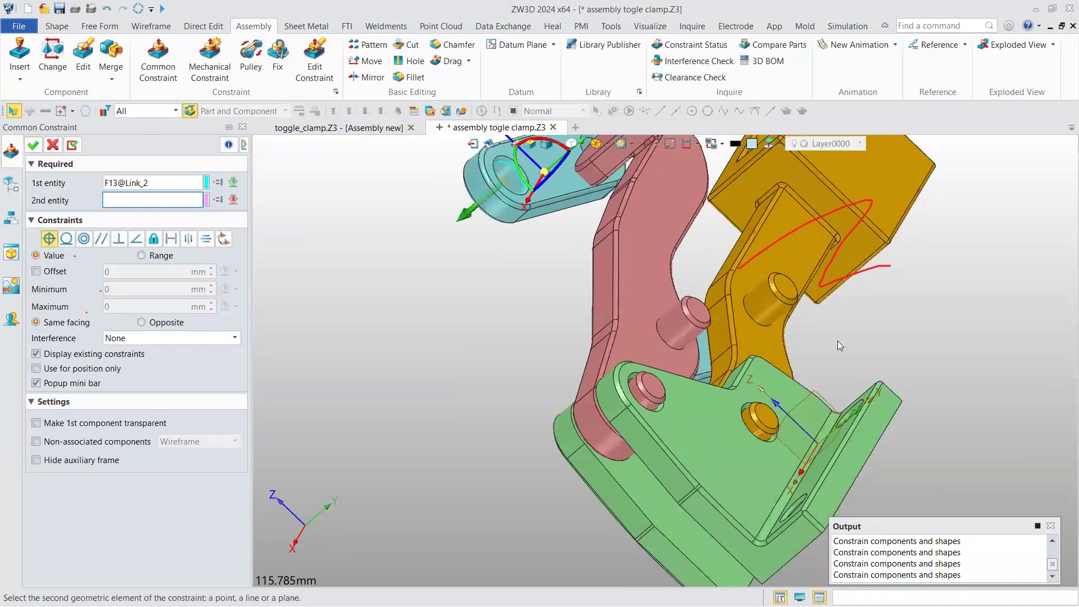
left_click(713, 343)
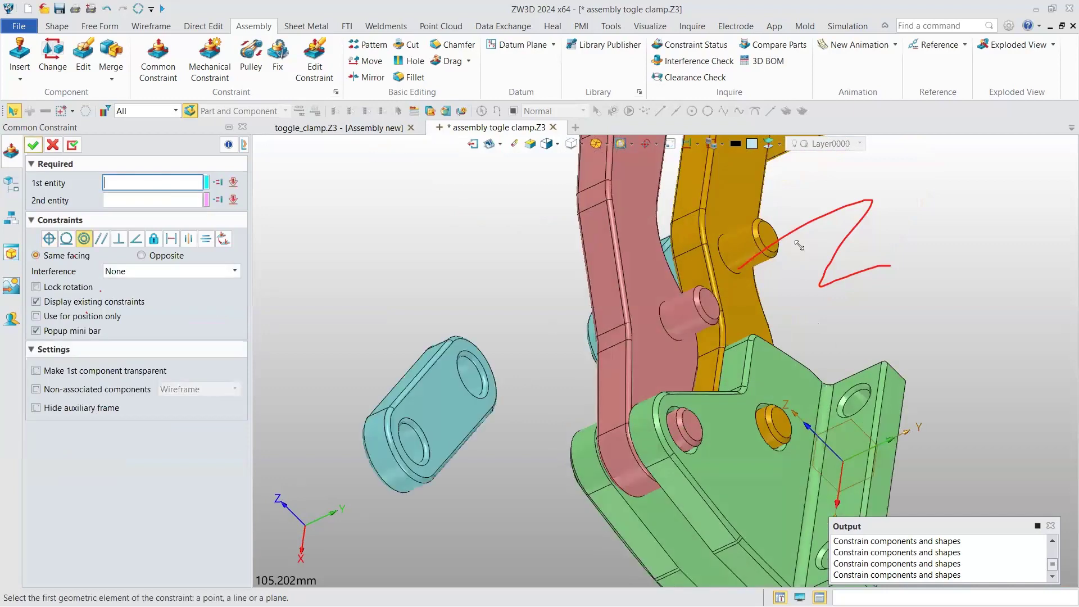
left_click(469, 374)
scroll(562, 354, "up", 2)
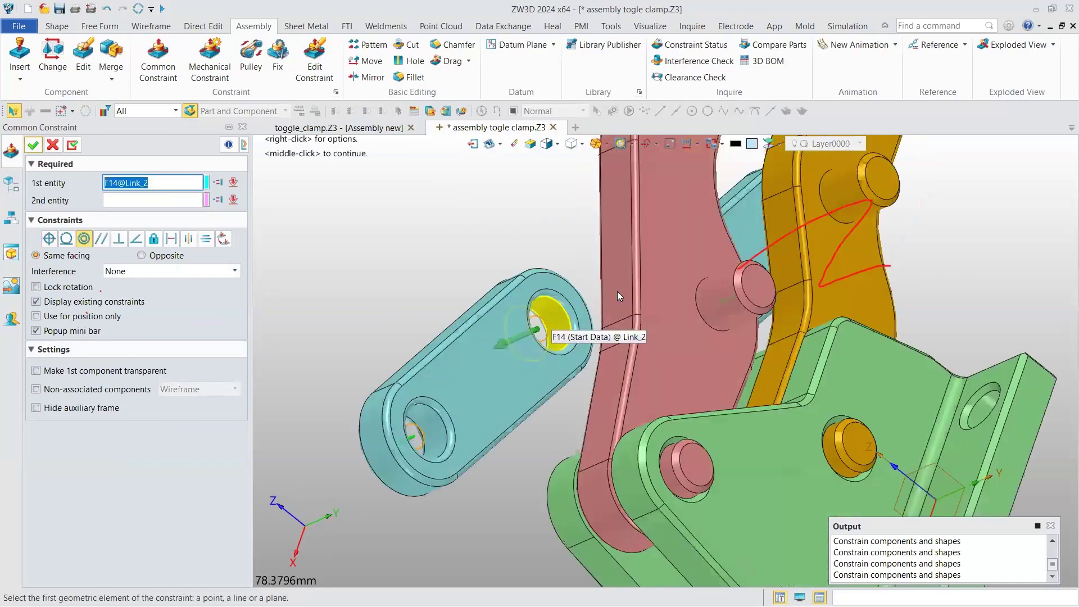
left_click(771, 329)
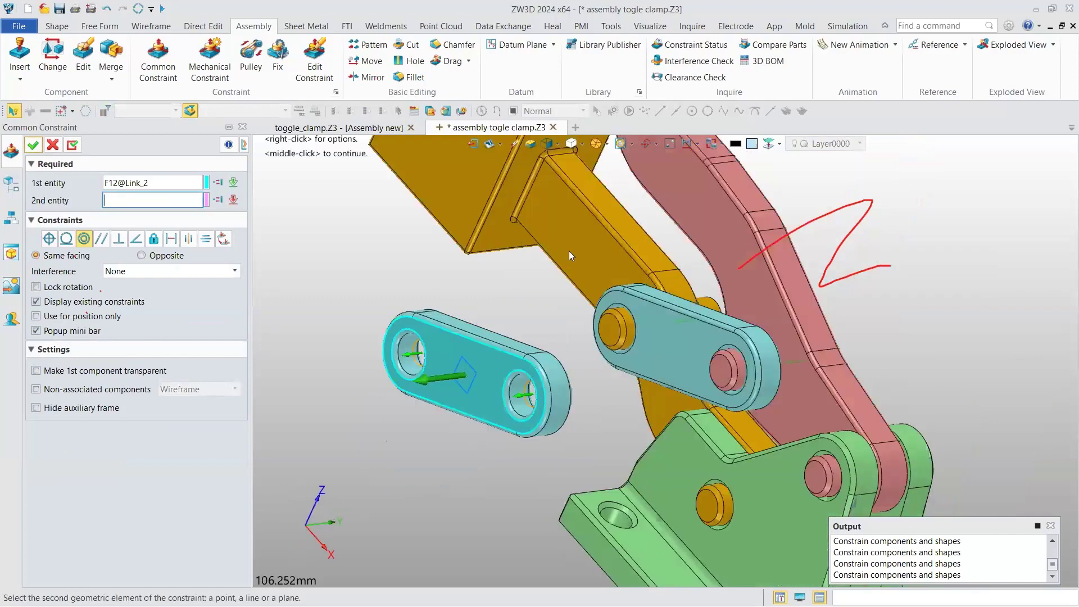
Make the second Link's inner face coincident with the Handle's side face, facing opposite, and finish constraining
left_click(569, 251)
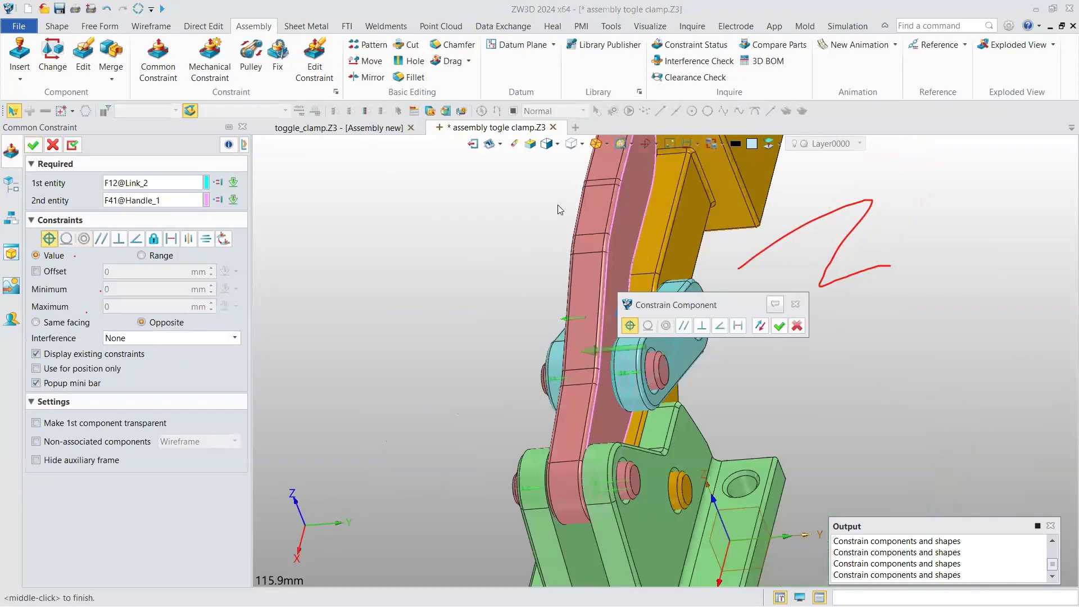
middle_click(558, 204)
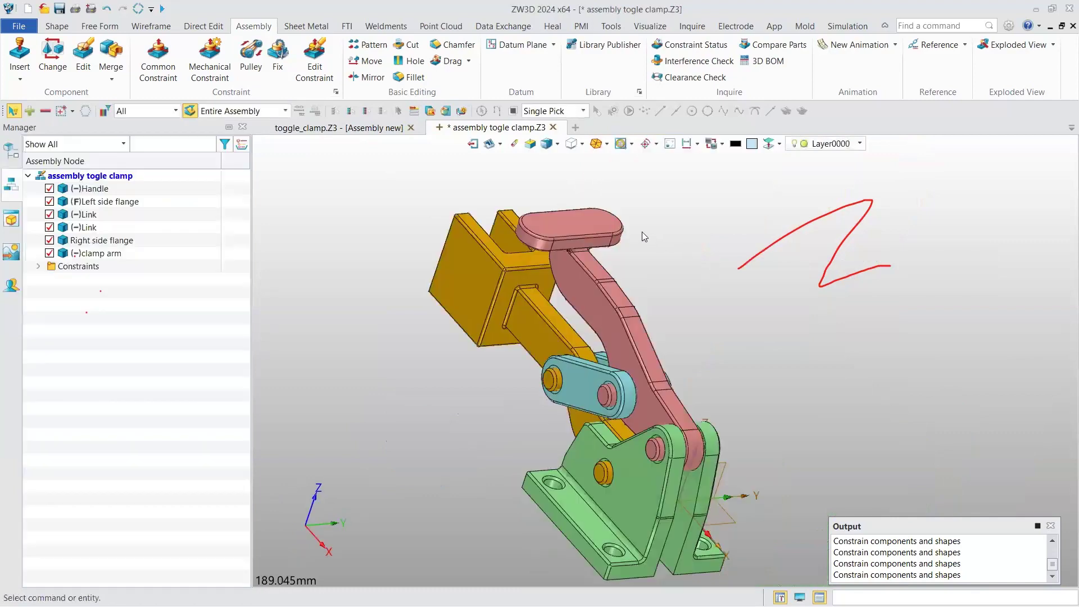
Move the Handle through its range to check how the clamp arm and links follow
left_click_drag(556, 239, 604, 266)
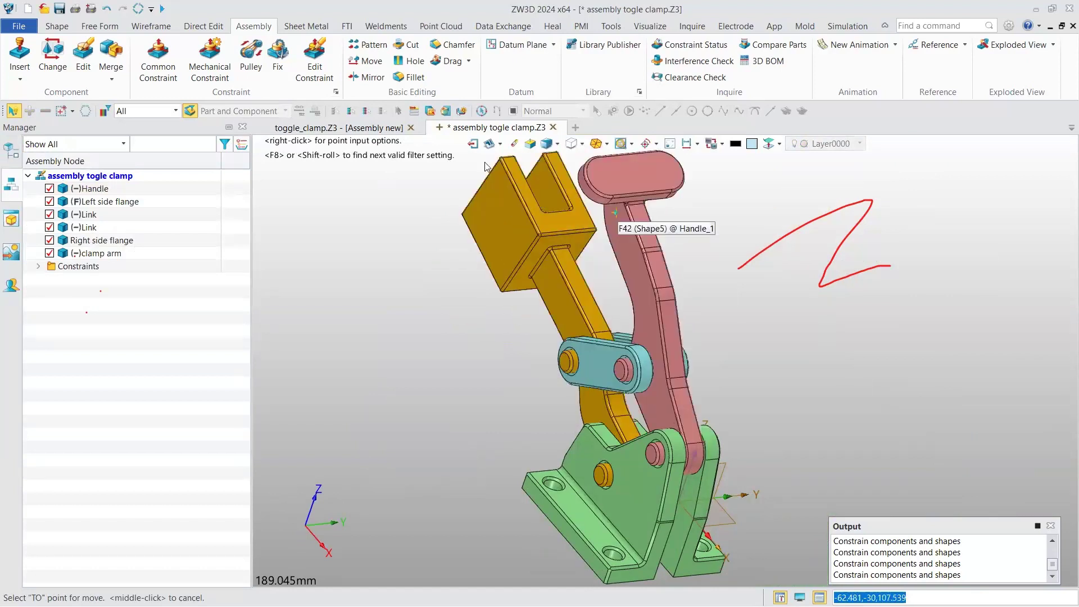
right_click_drag(606, 226, 674, 219)
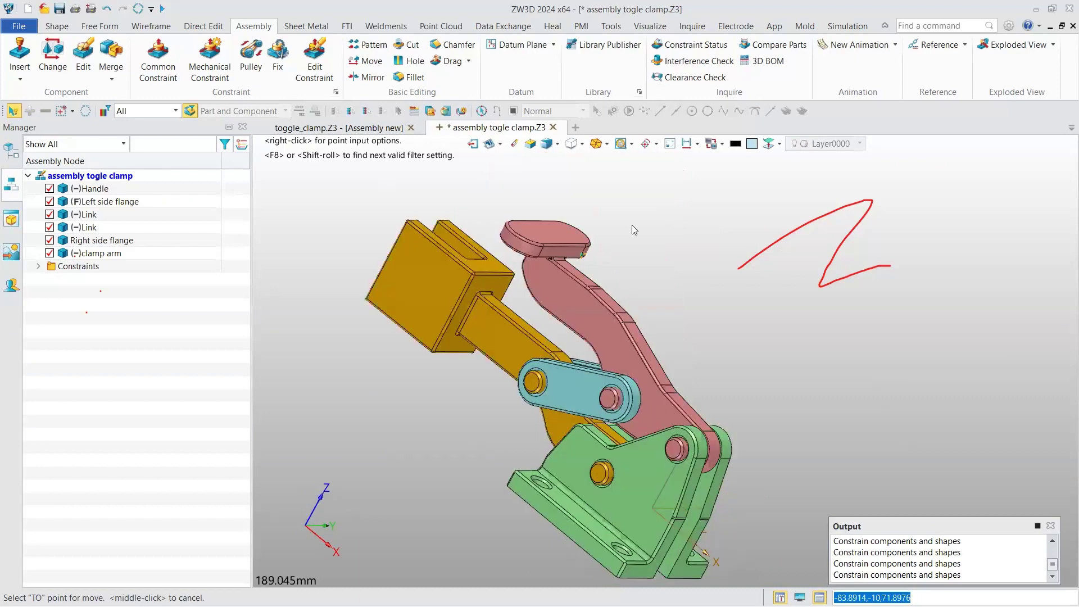
left_click(659, 222)
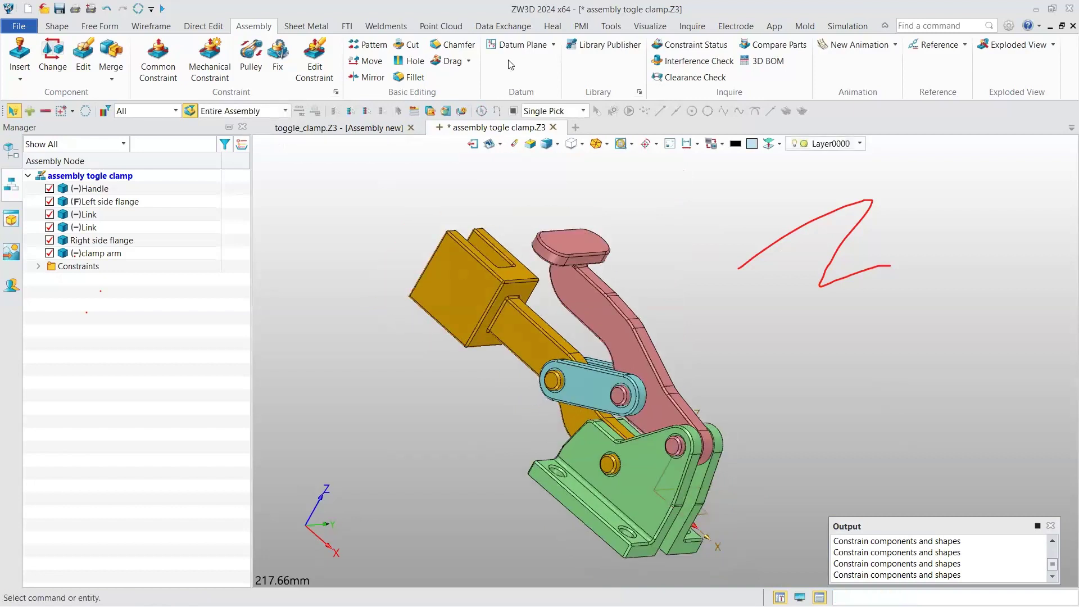
Create a new exploded view named Exploded_view1 for the Default configuration
key("ctrl+i")
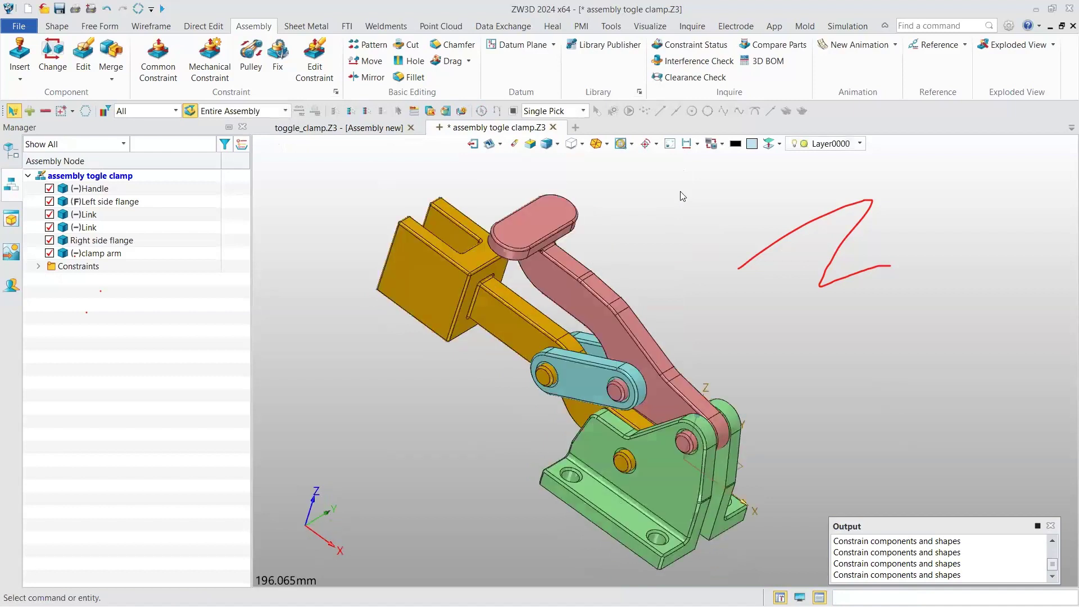
left_click(1055, 45)
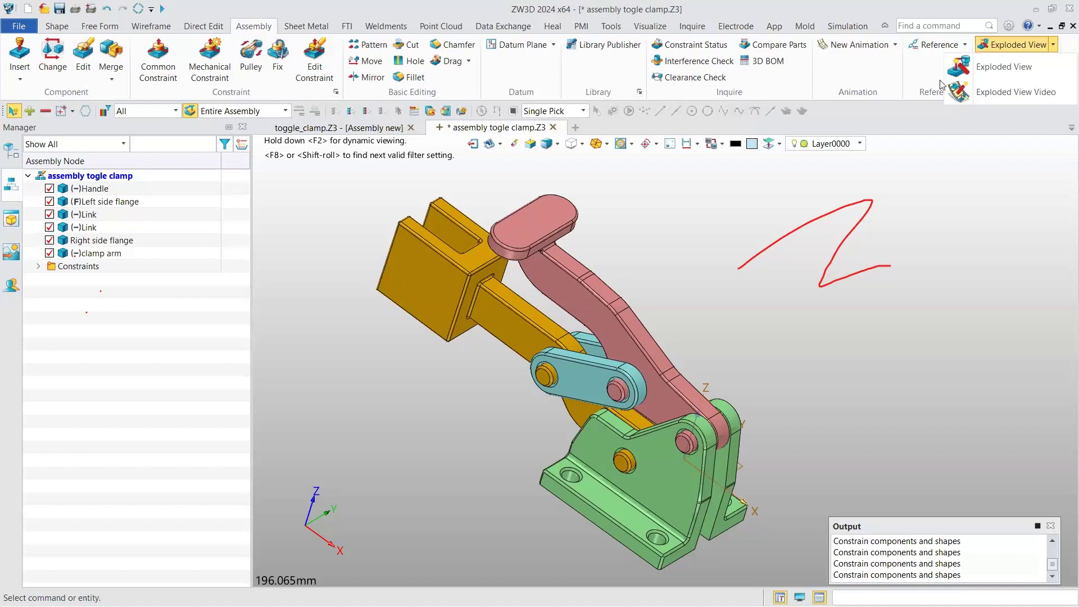
left_click(992, 66)
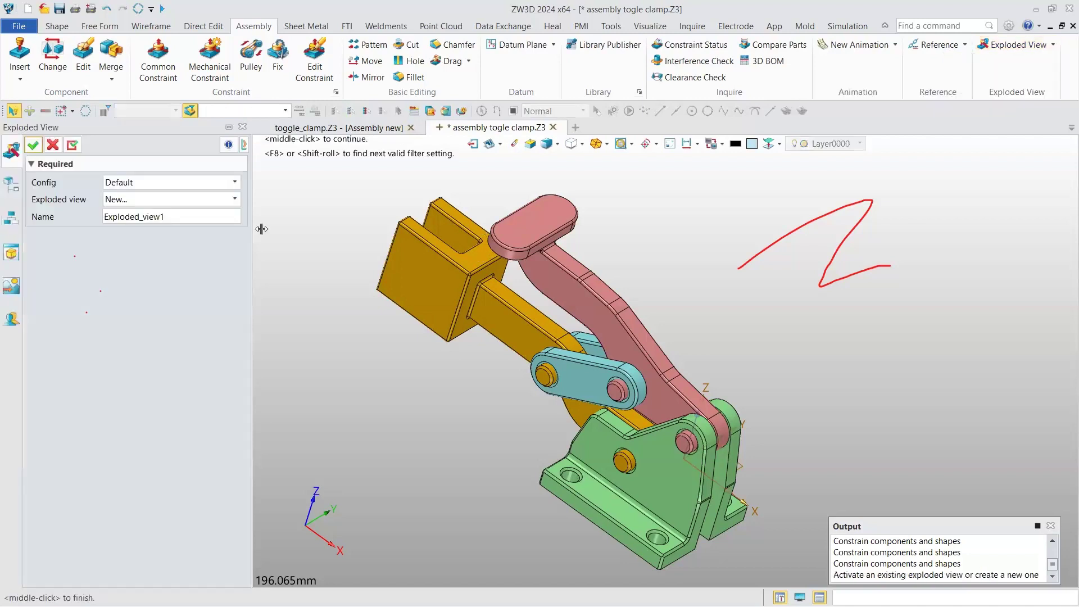
left_click(84, 217)
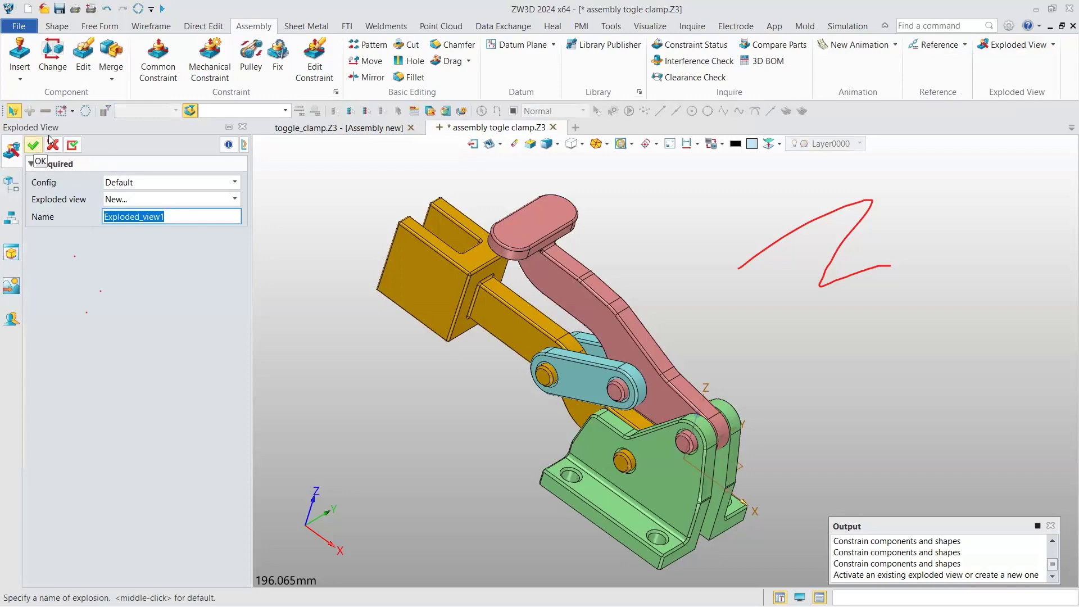
middle_click(360, 263)
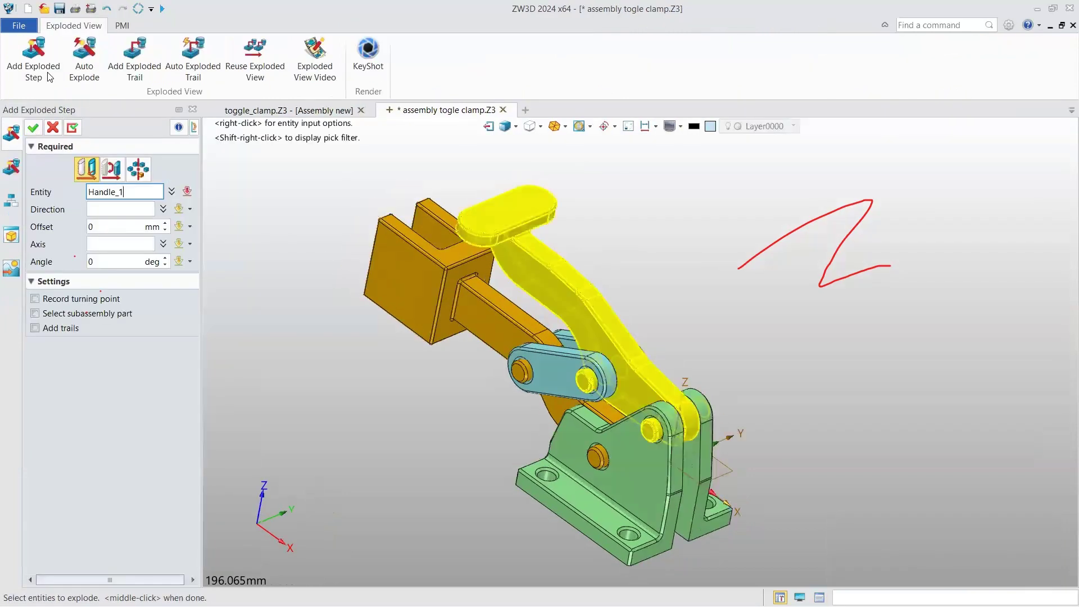
left_click(50, 77)
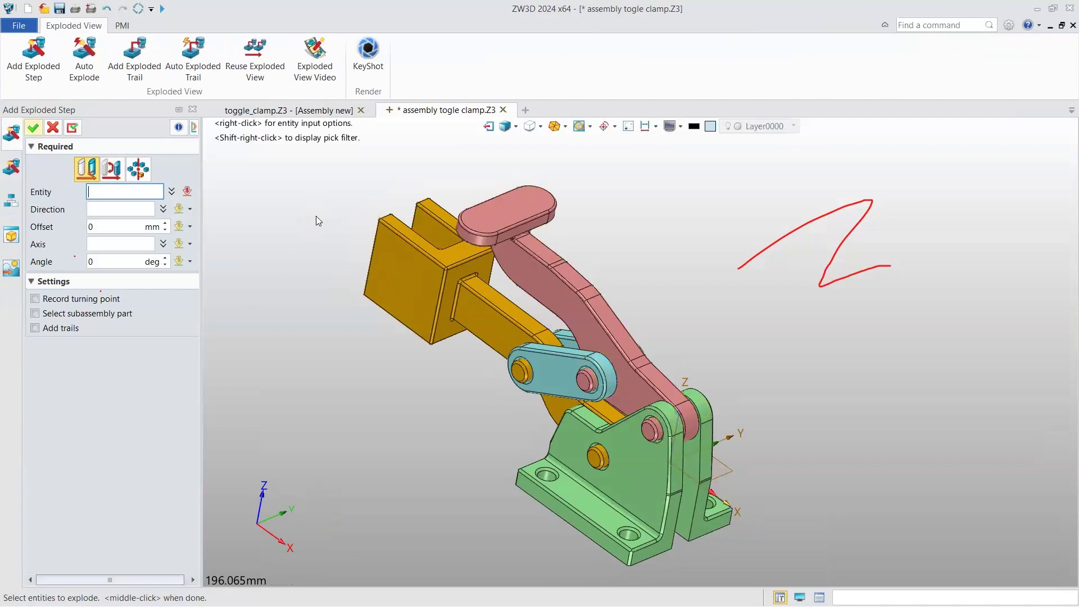
middle_click(316, 215)
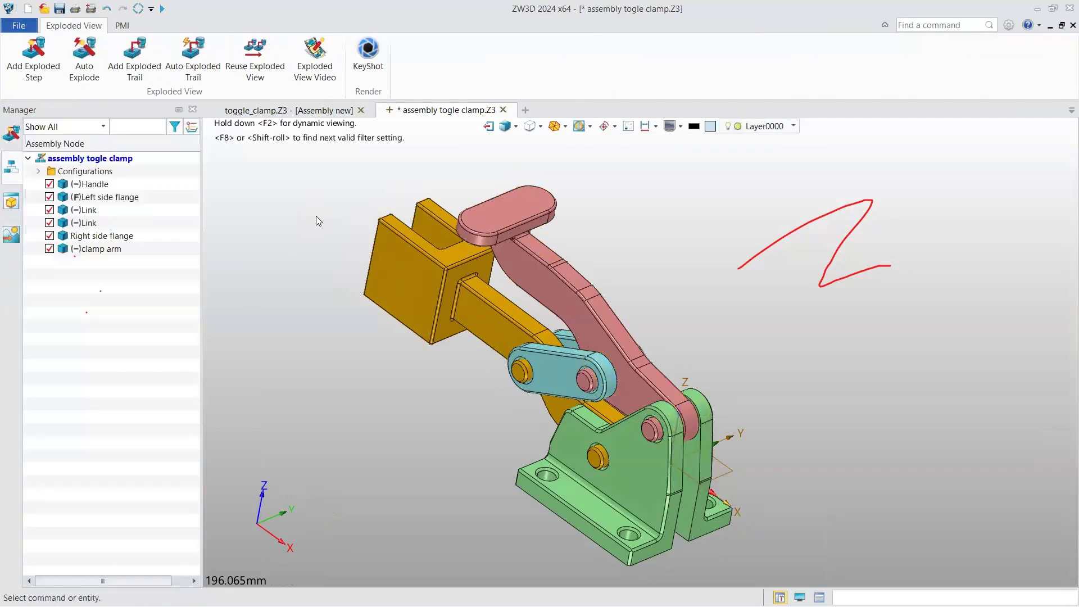
middle_click(316, 216)
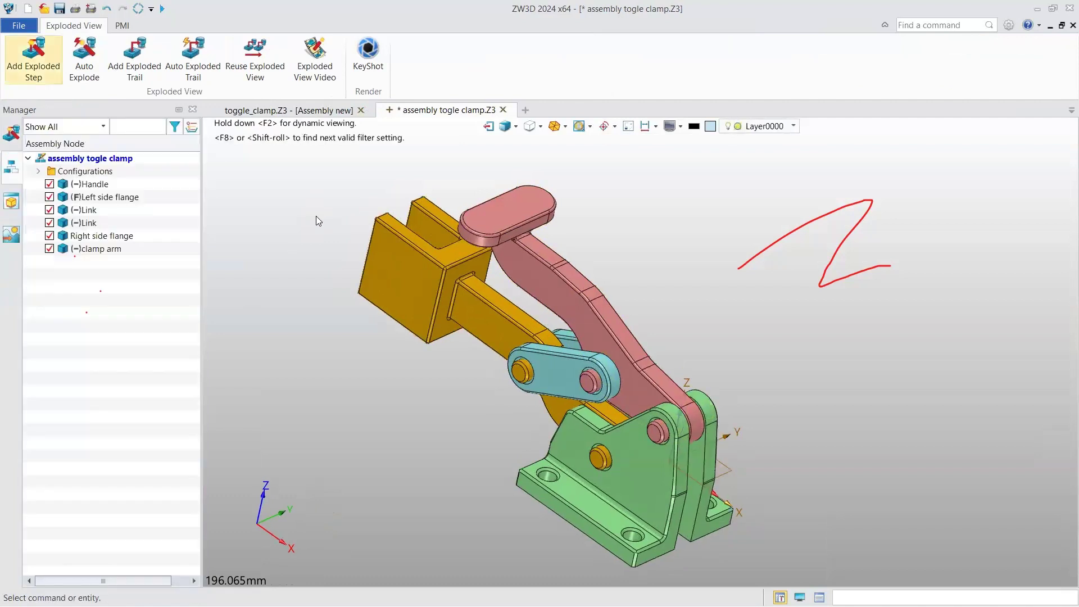
scroll(316, 216, "down", 1)
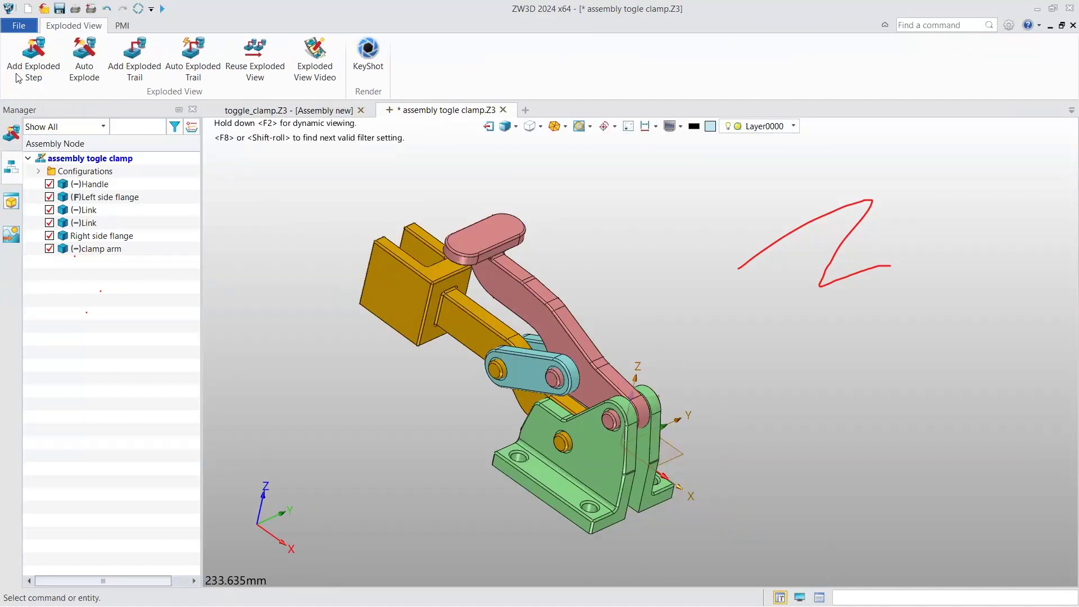
Set up an Auto Explode of all components of the clamp assembly along the positive Z direction (0,0,1)
left_click(80, 66)
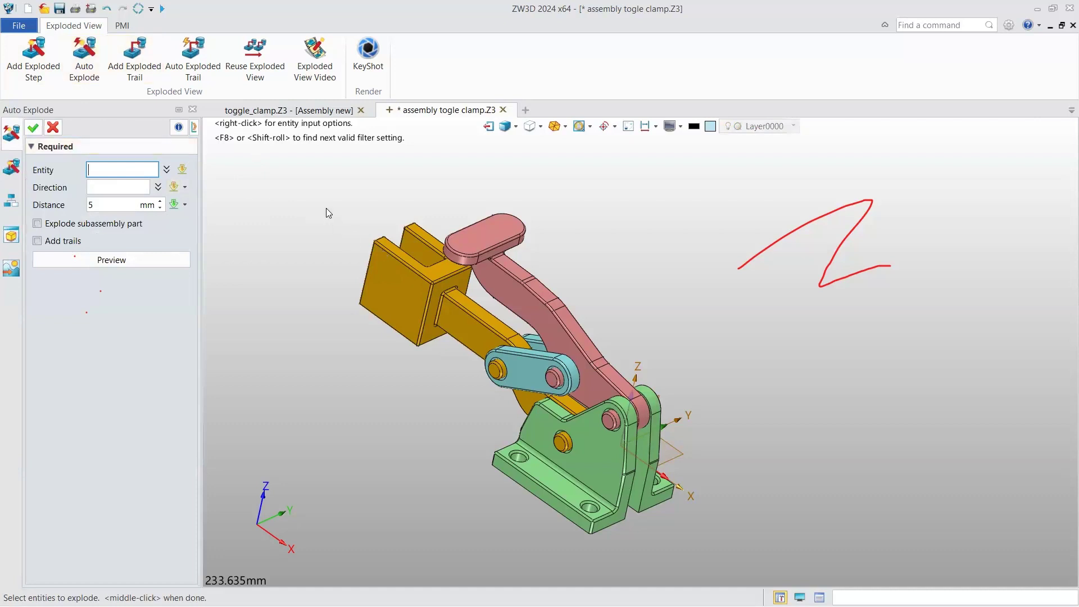
scroll(327, 213, "down", 2)
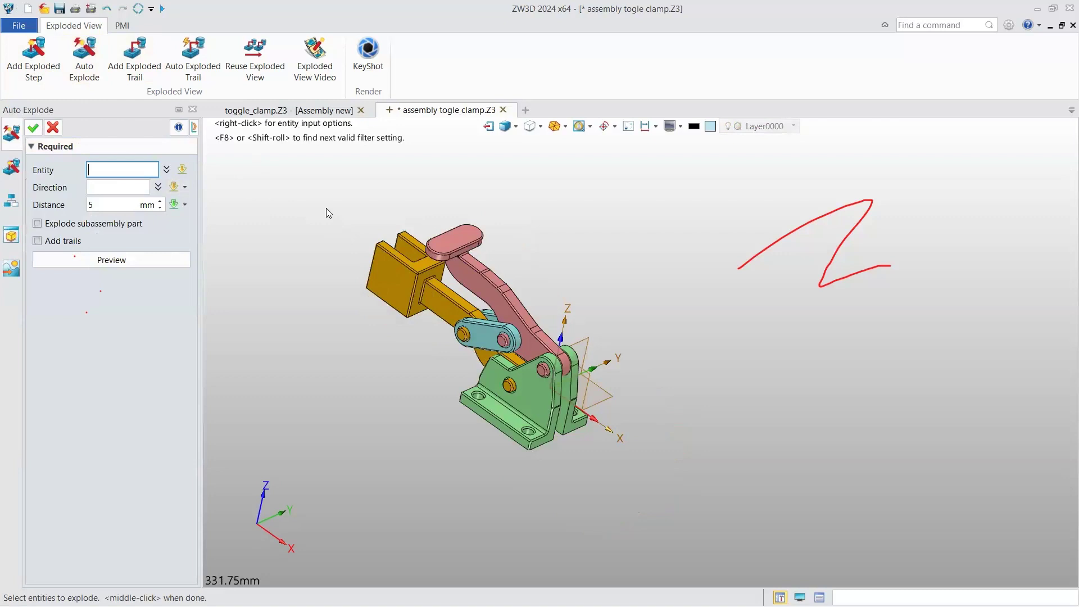
left_click(100, 203)
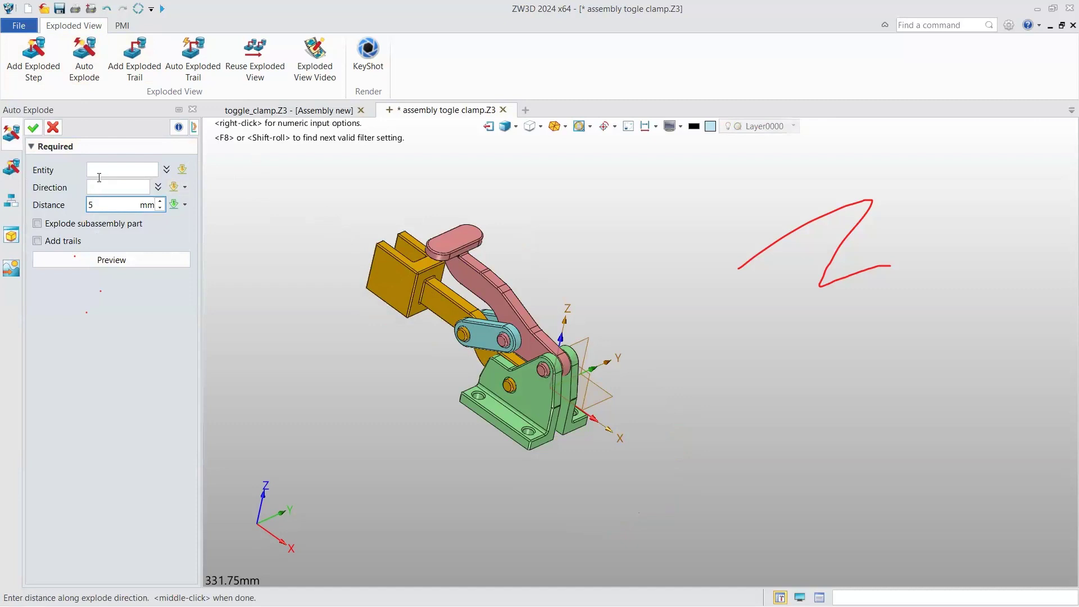
middle_click(655, 476)
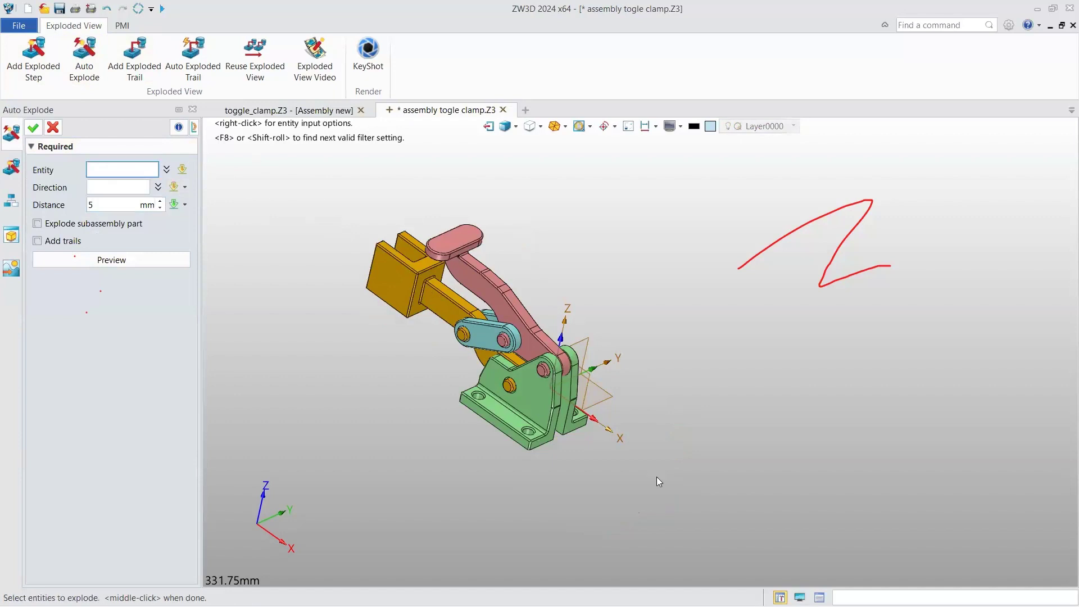
key("ctrl+a")
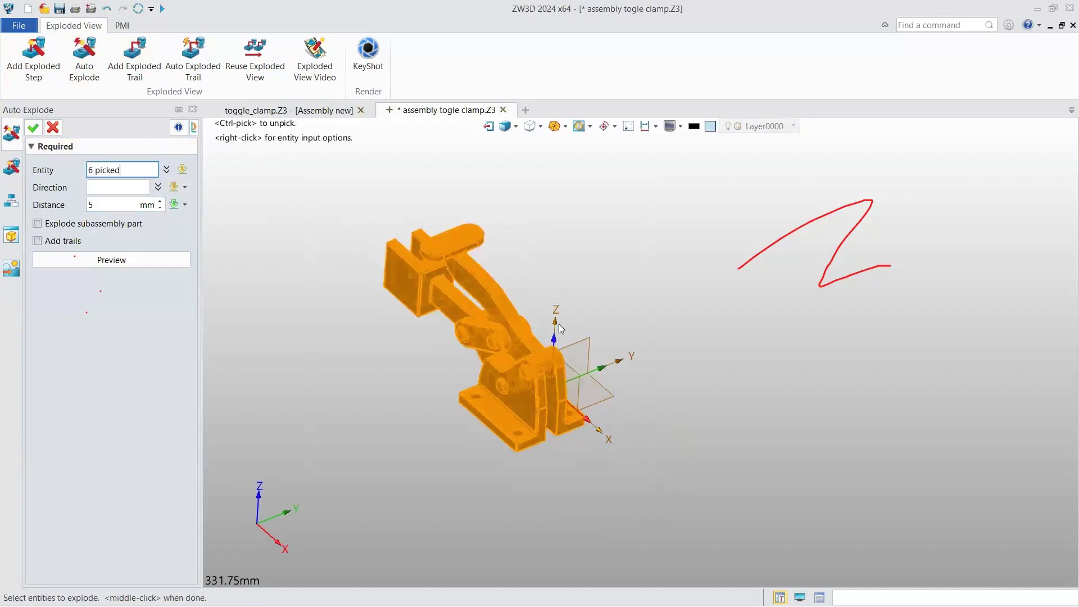
middle_click(563, 329)
left_click(556, 339)
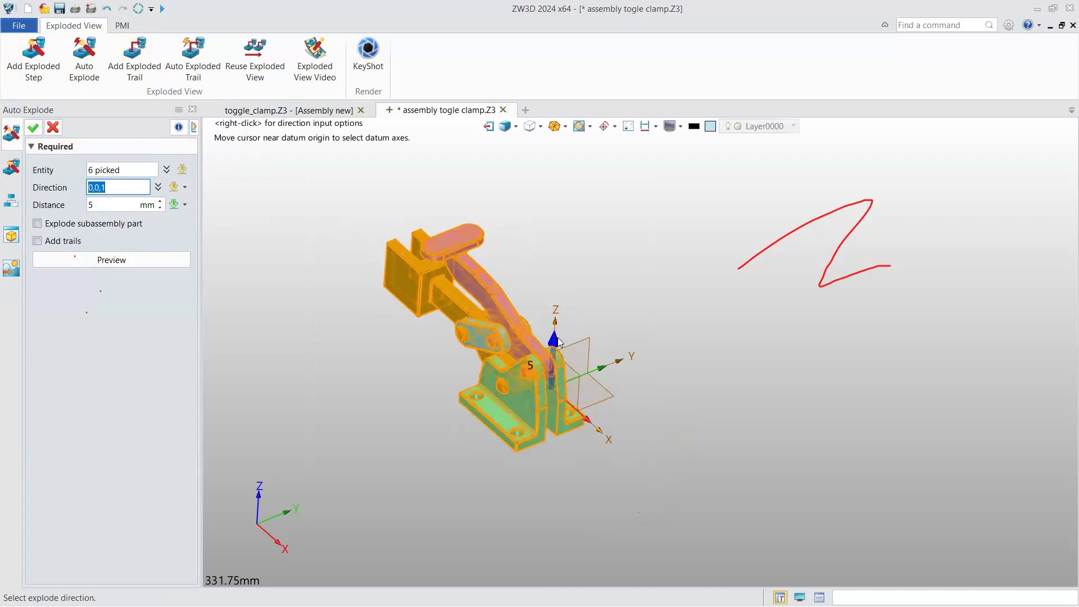
scroll(549, 272, "down", 1)
middle_click(550, 272)
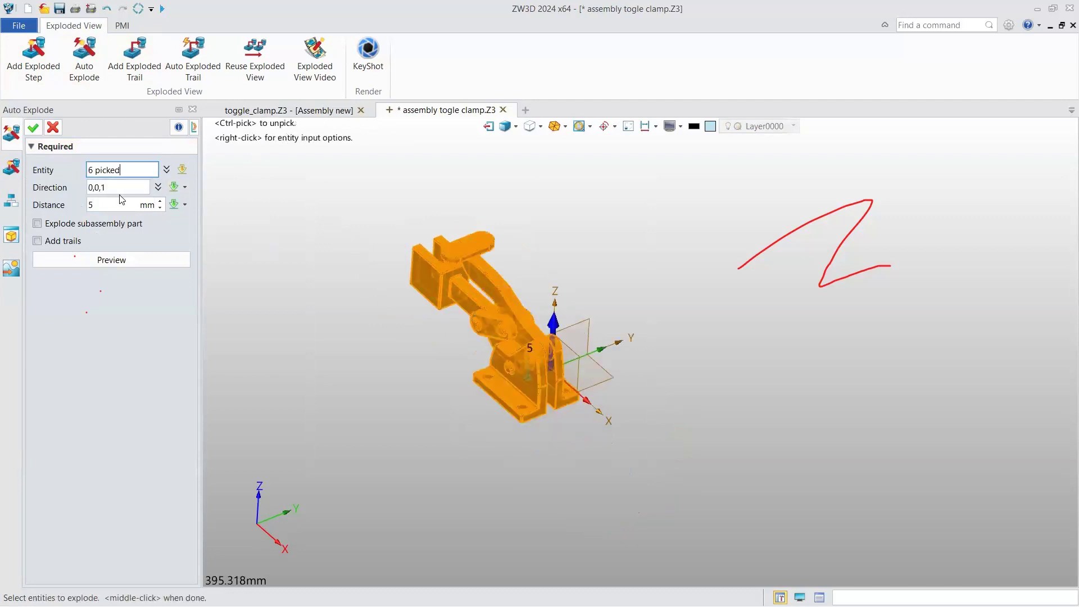
scroll(699, 282, "up", 2)
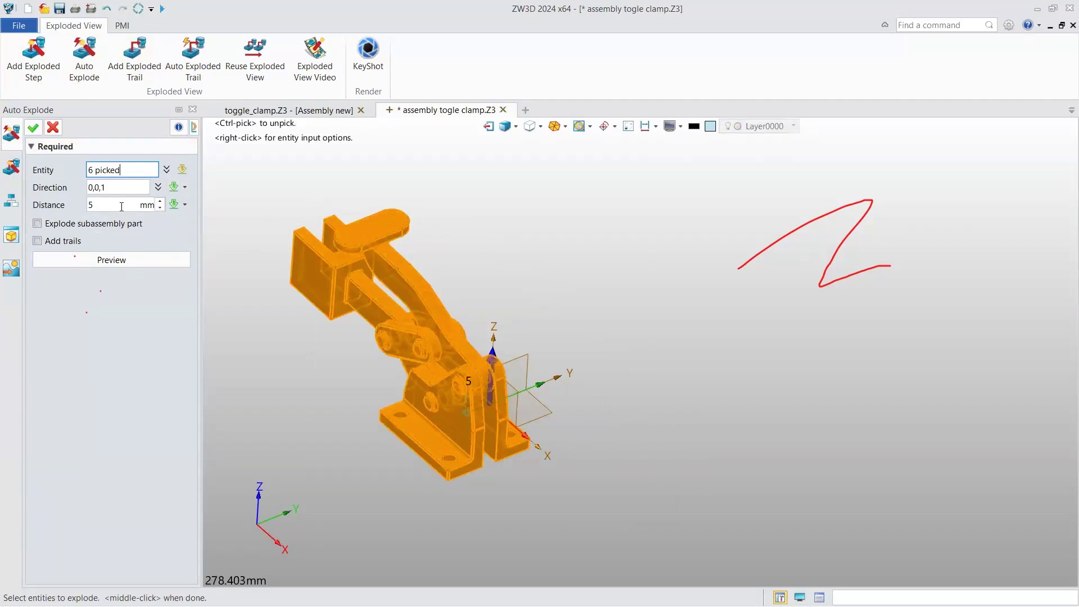
Set the explode distance to 30 mm and apply the Auto Explode
left_click(122, 206)
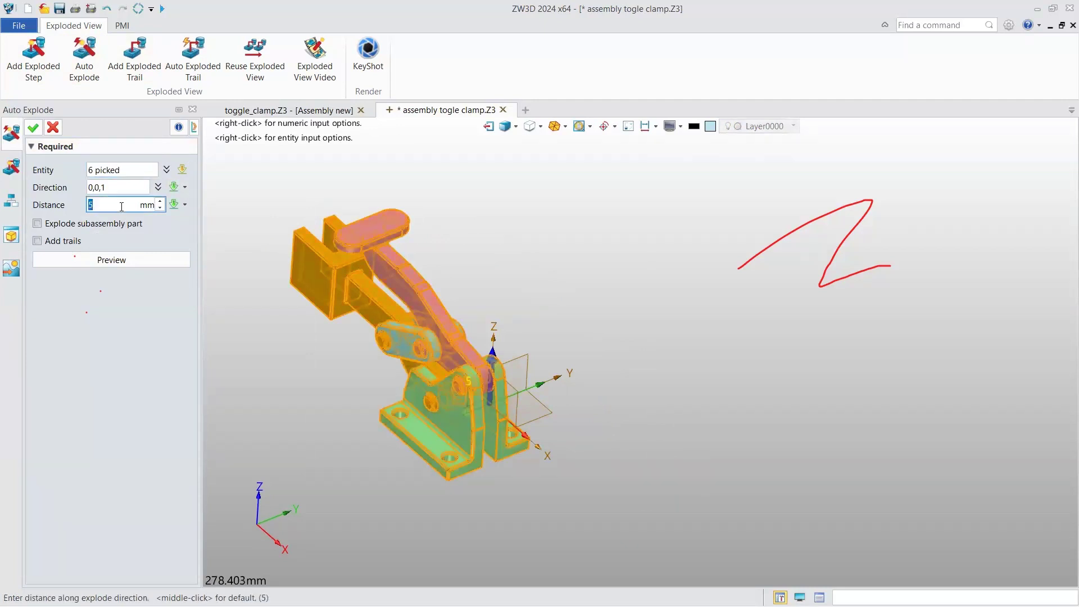
type("30")
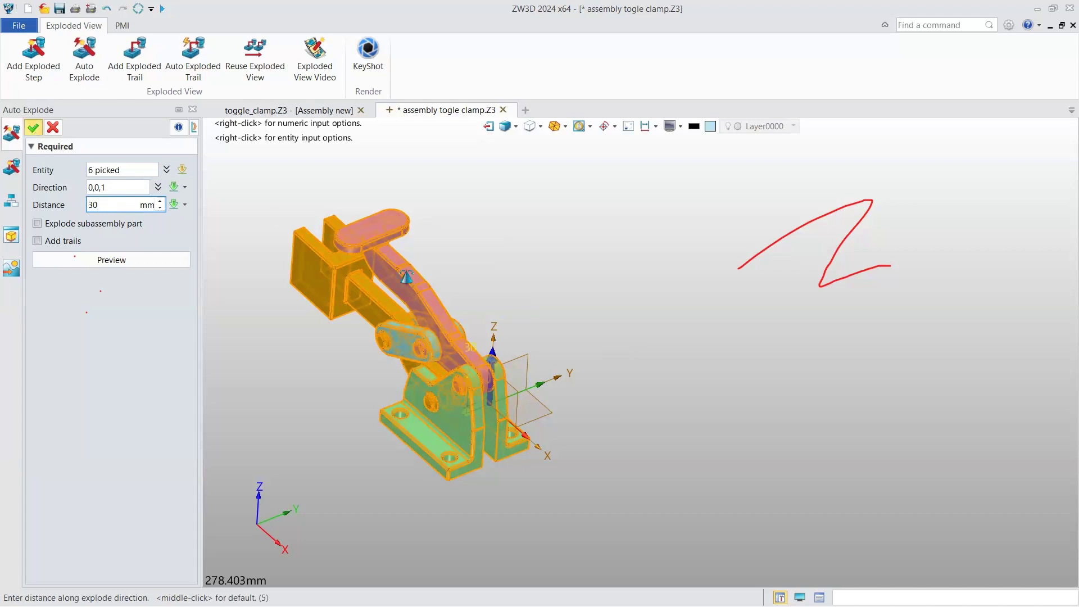
middle_click(438, 351)
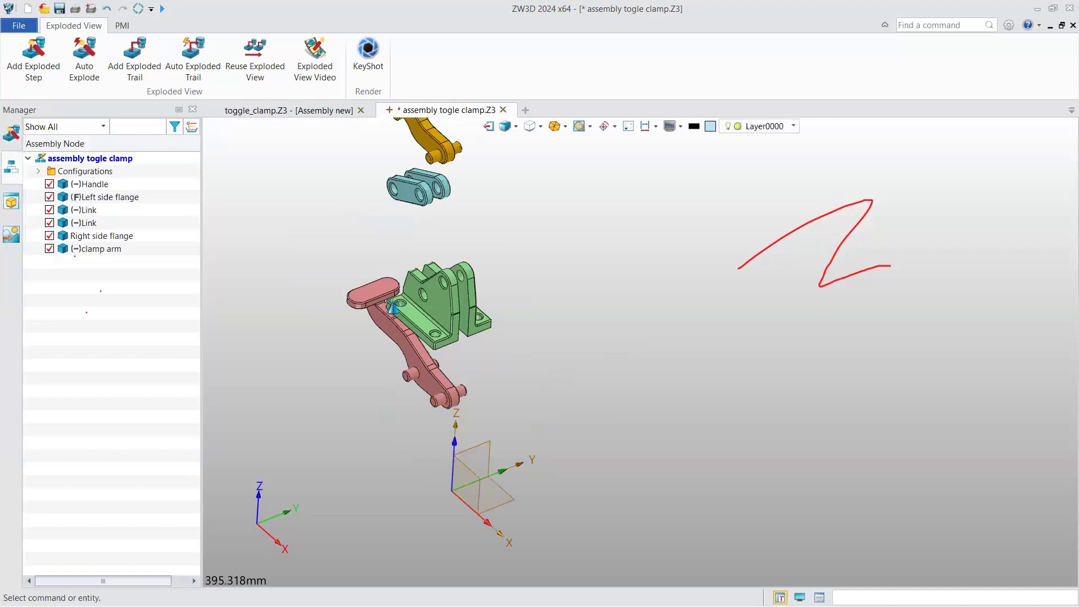
Examine the exploded toggle clamp from several angles, checking how the clamp arm, links, flanges and Handle are spaced
scroll(392, 308, "down", 1)
right_click_drag(392, 308, 449, 340)
middle_click_drag(451, 349, 479, 349)
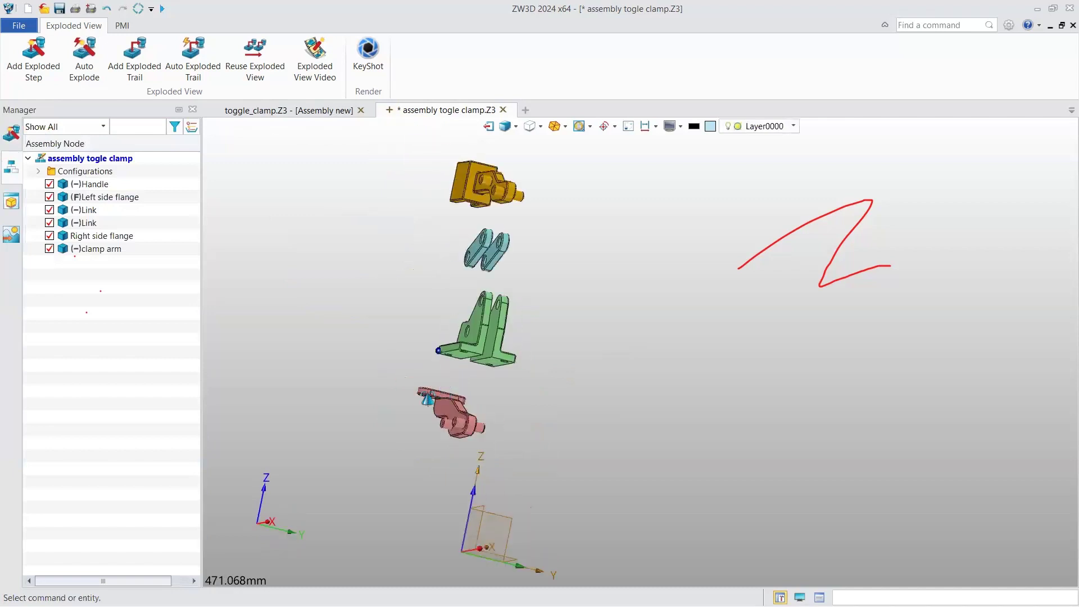
mouse_move(427, 399)
middle_mouse_down()
mouse_move(396, 417)
mouse_move(425, 403)
middle_mouse_up()
right_click_drag(426, 404, 395, 422)
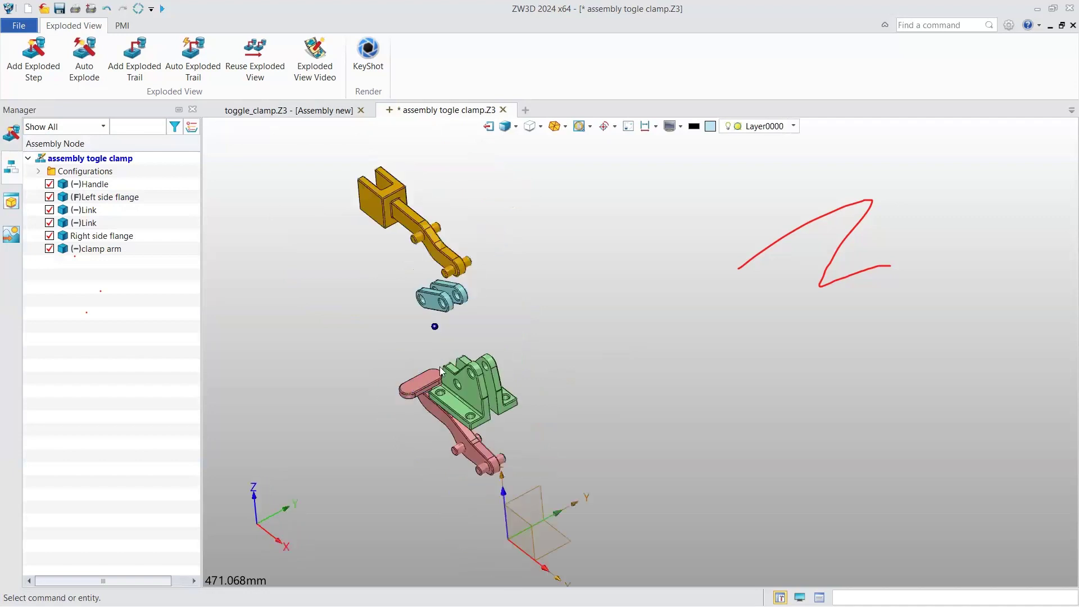
middle_click_drag(440, 371, 488, 260)
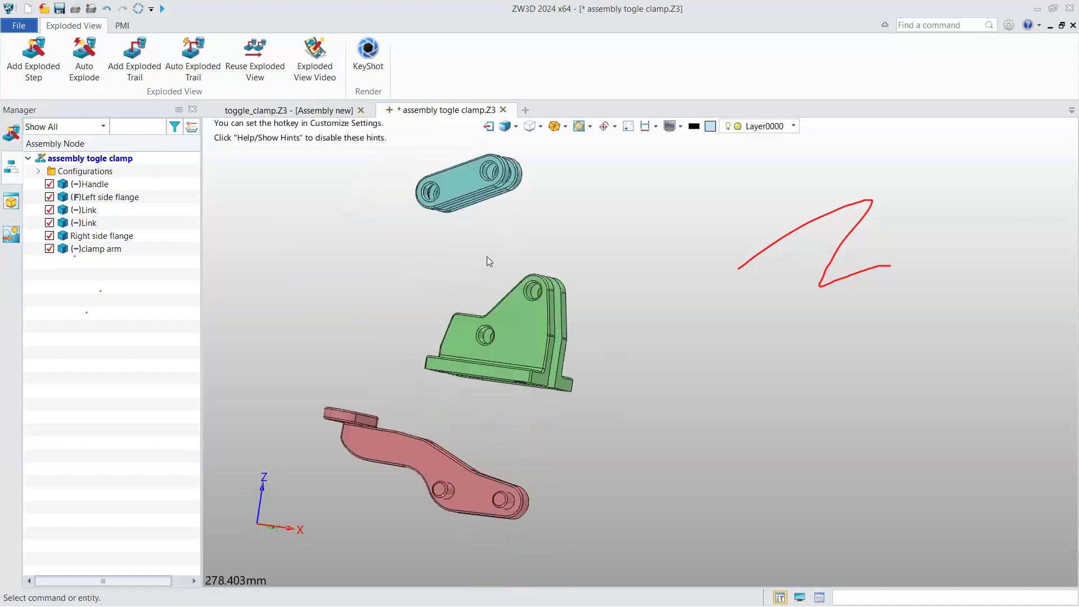
key("Down")
key("Down")
scroll(488, 222, "down", 2)
middle_click_drag(488, 223, 488, 302)
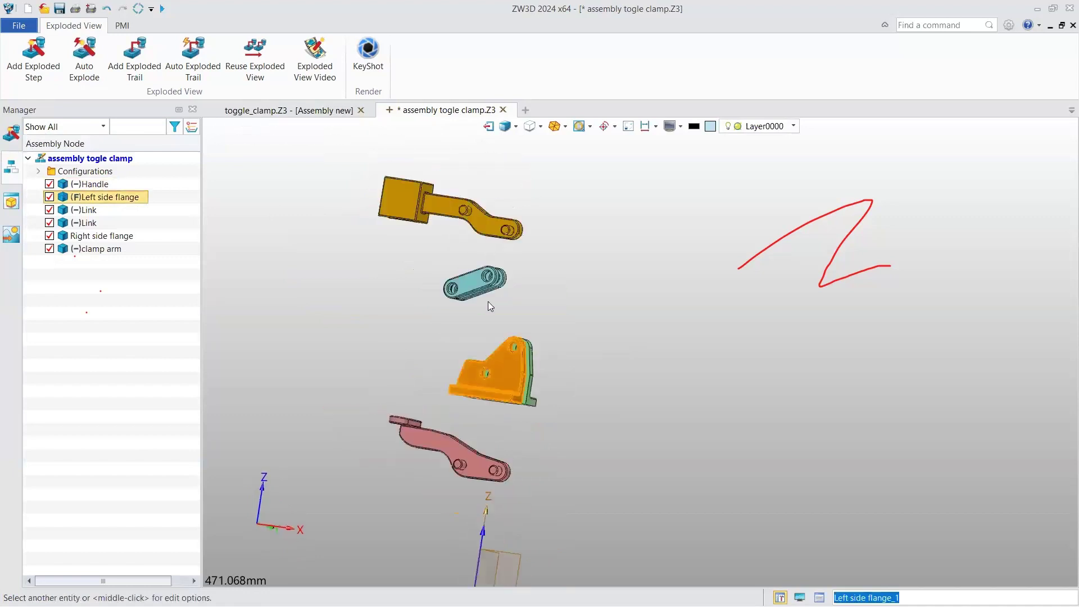
left_click(478, 282)
key("Up")
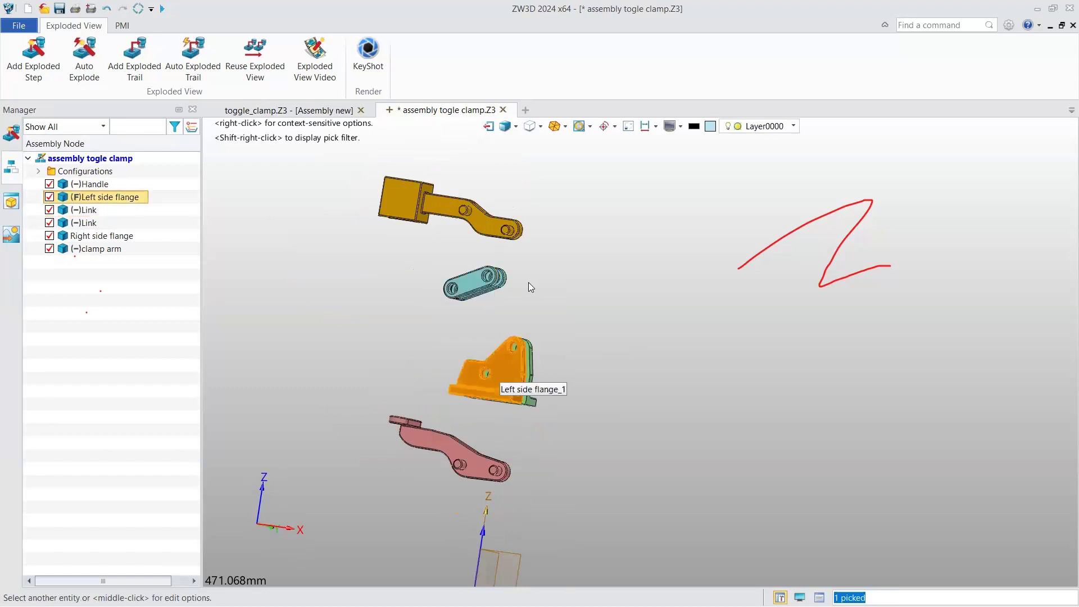
Clear the selection and undo the Auto Explode so the toggle clamp is back together
key("Down")
key("Escape")
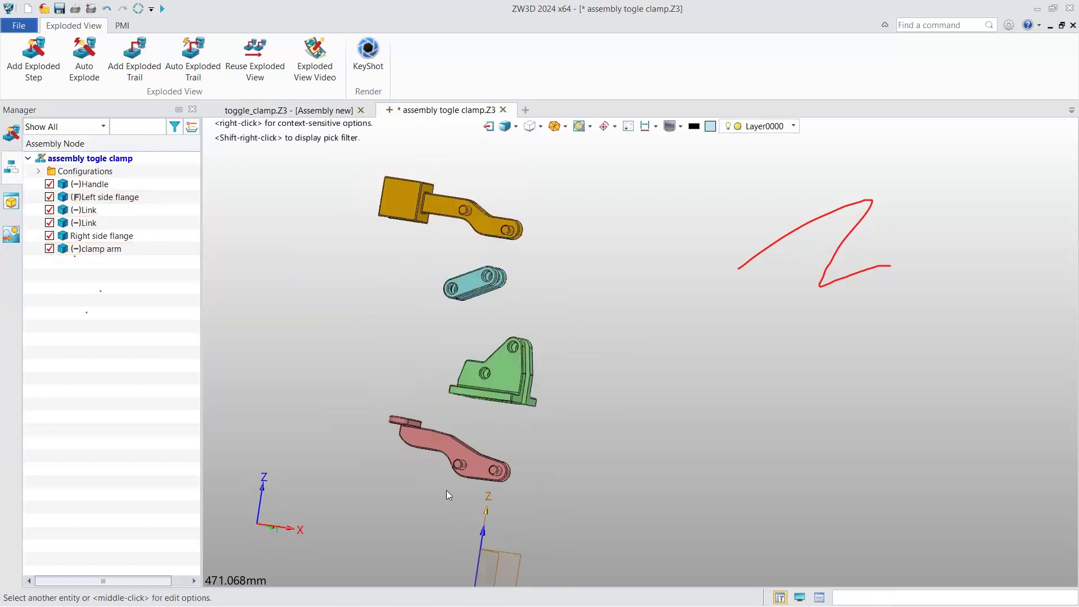
key("ctrl+z")
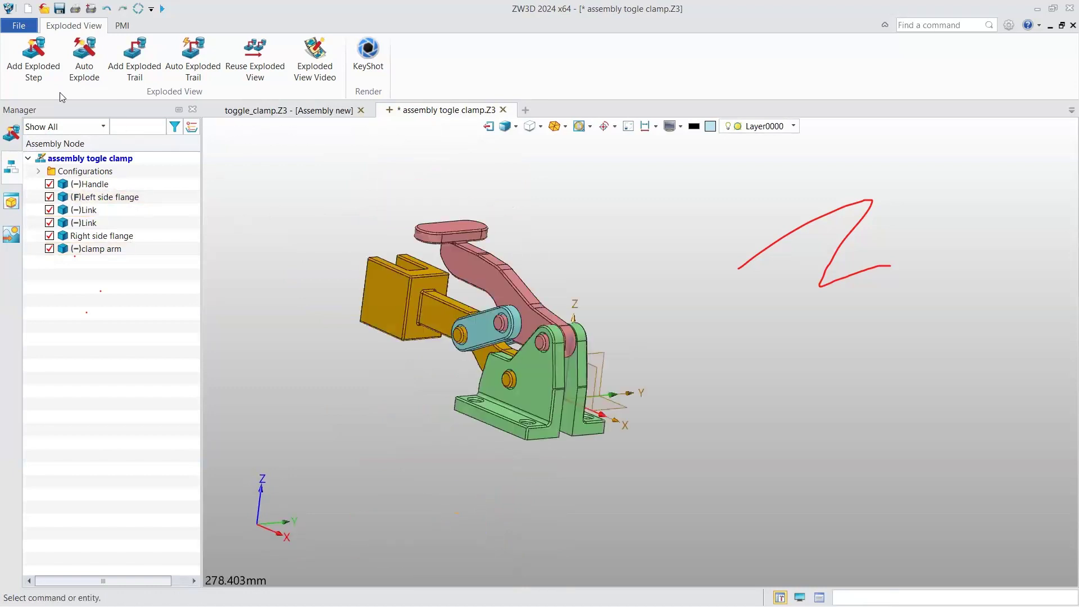
Begin an exploded step for the Left side flange, directed along negative Y (0,-1,0)
left_click(39, 72)
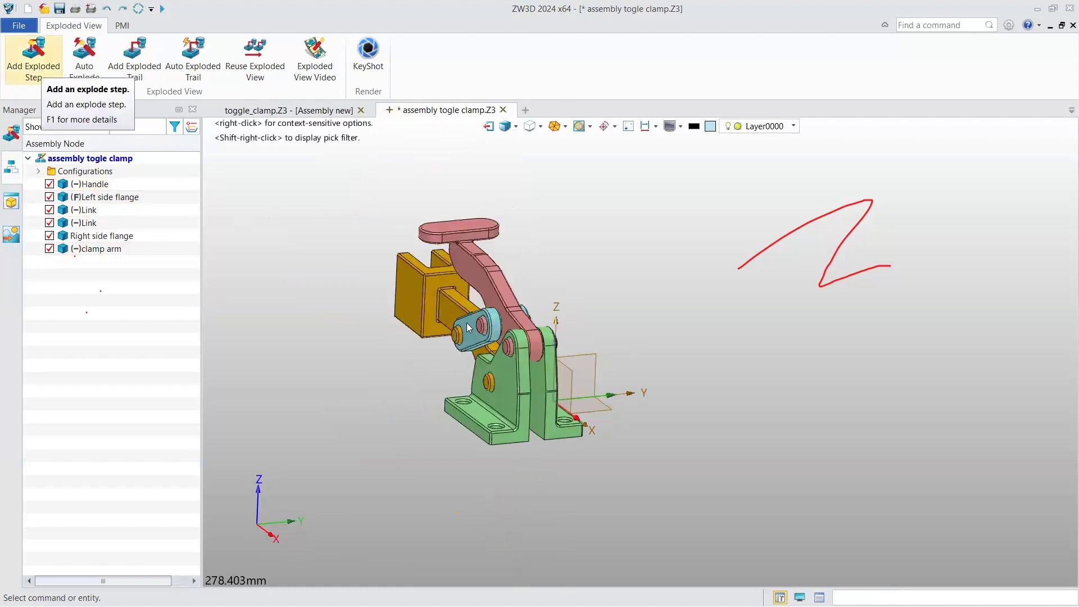
left_click(506, 419)
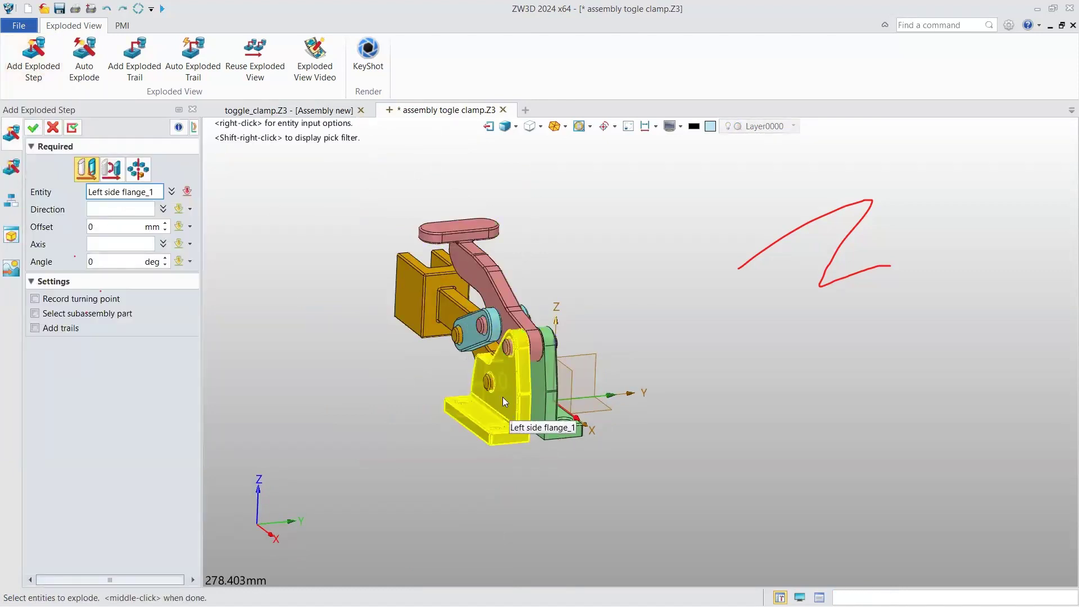
left_click(501, 396)
middle_click_drag(525, 372, 458, 348)
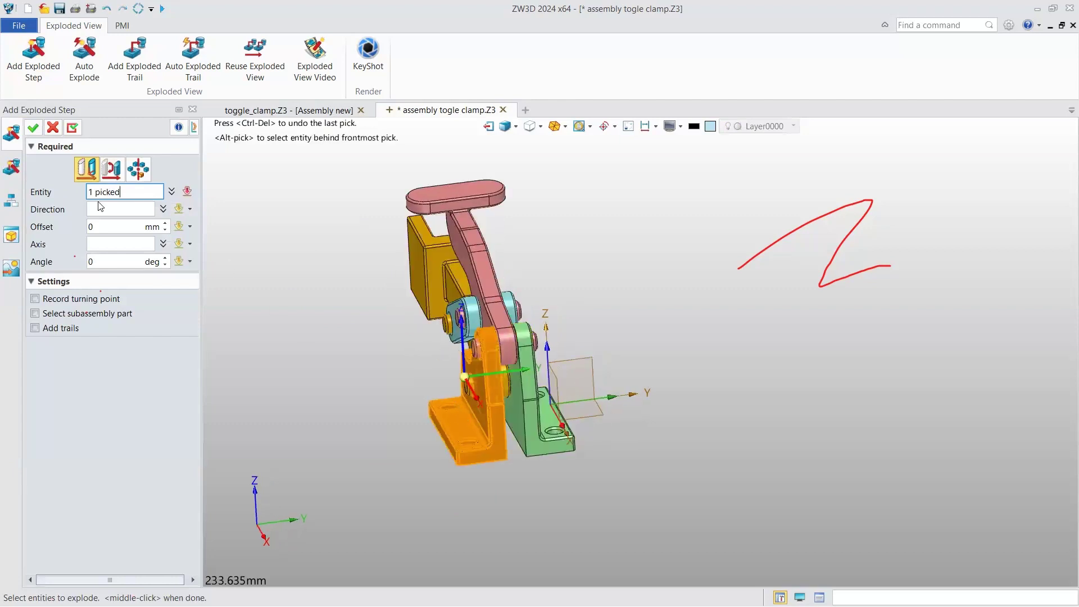
middle_click_drag(254, 305, 303, 360)
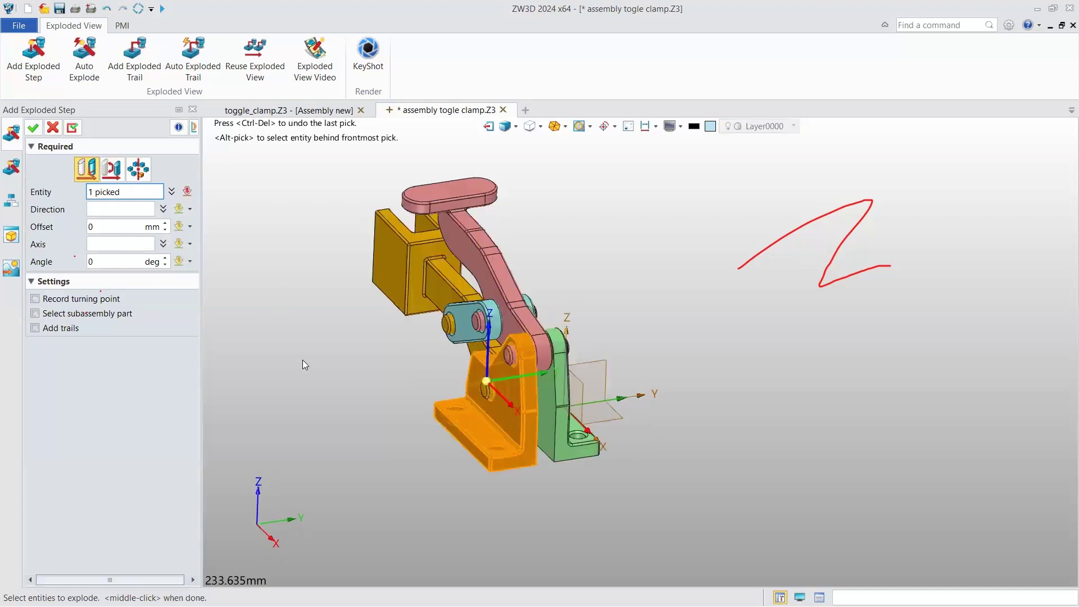
middle_click(313, 372)
scroll(303, 363, "down", 1)
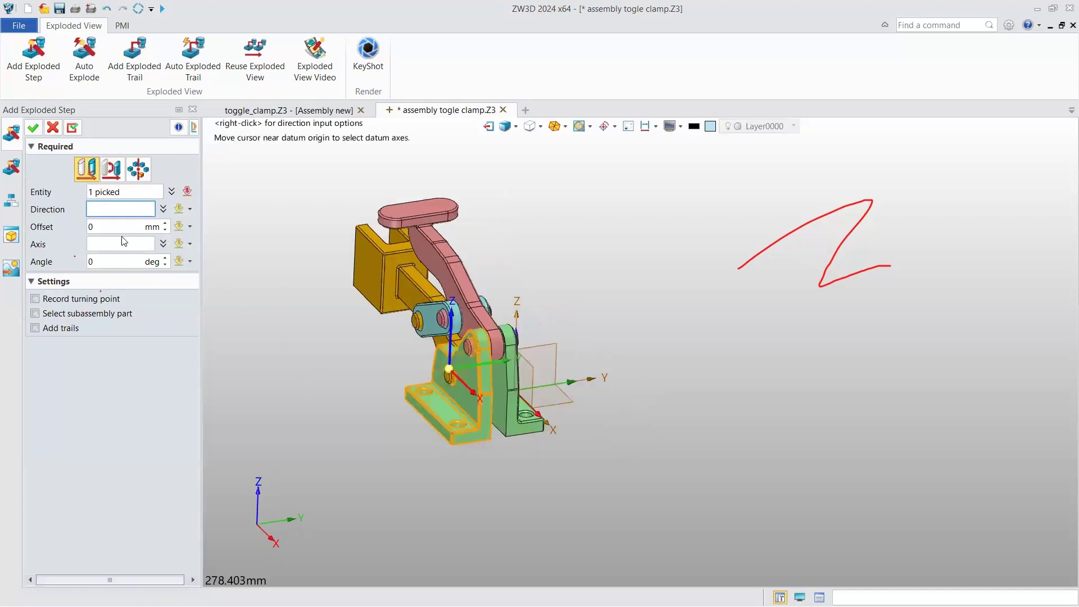
middle_click(119, 229)
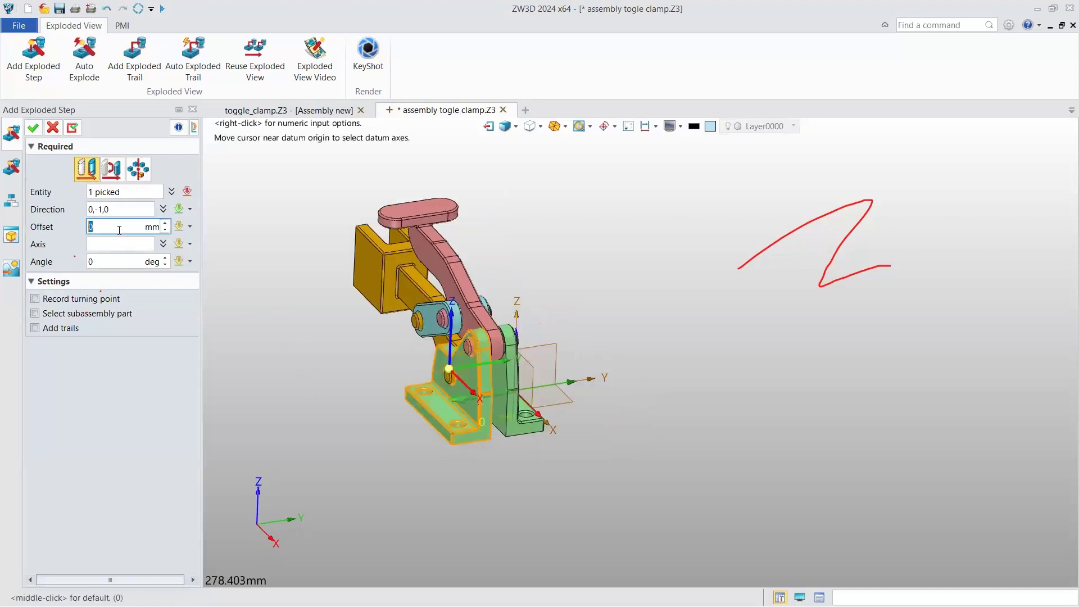
Set the Left side flange's explode offset to 40 mm and apply the step
type("9")
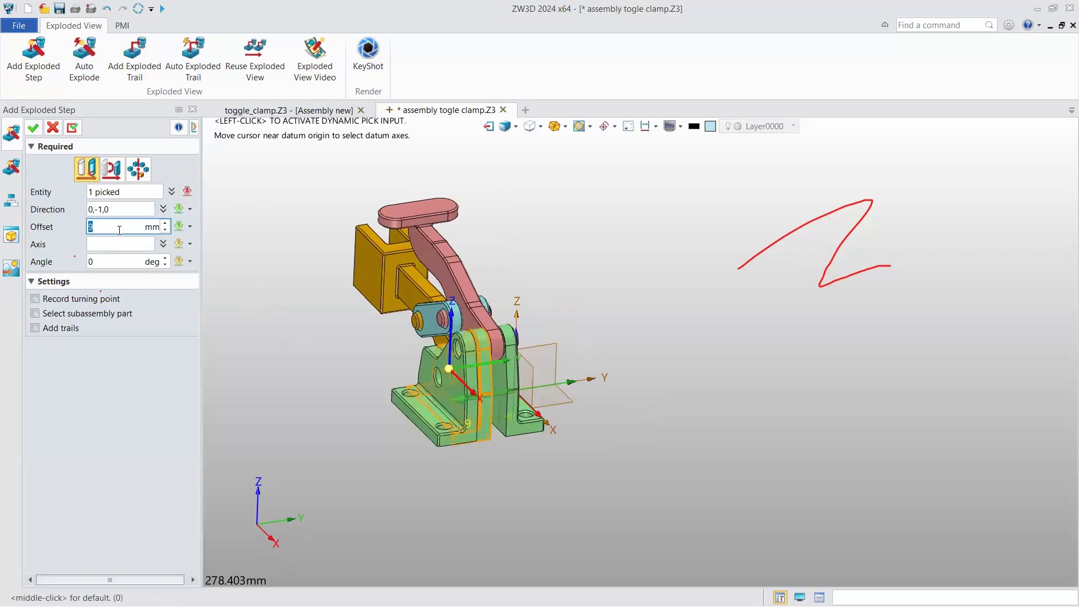
type("35")
key("Return")
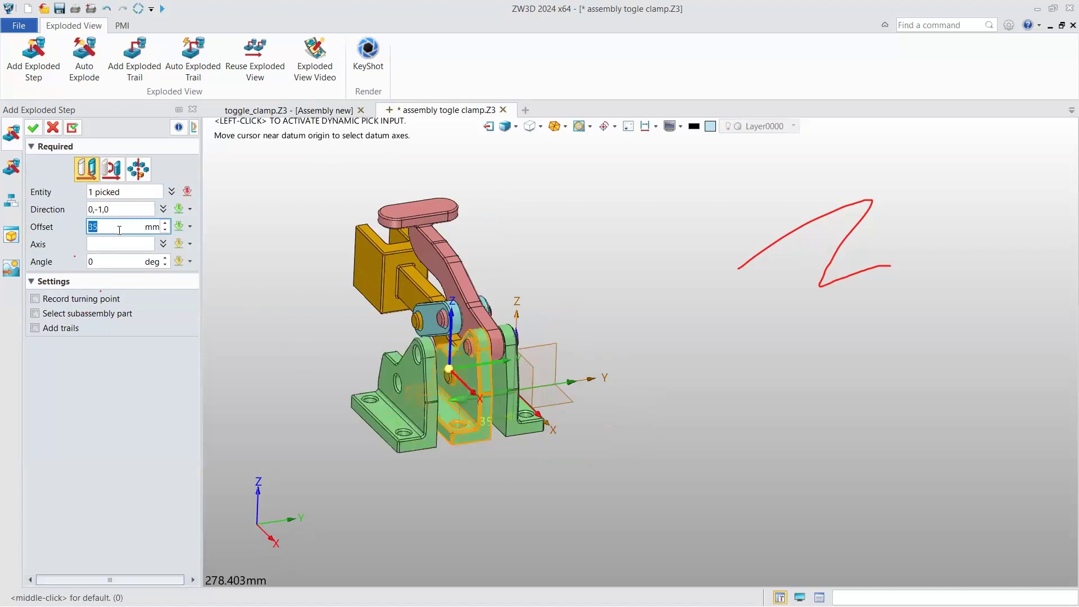
type("40")
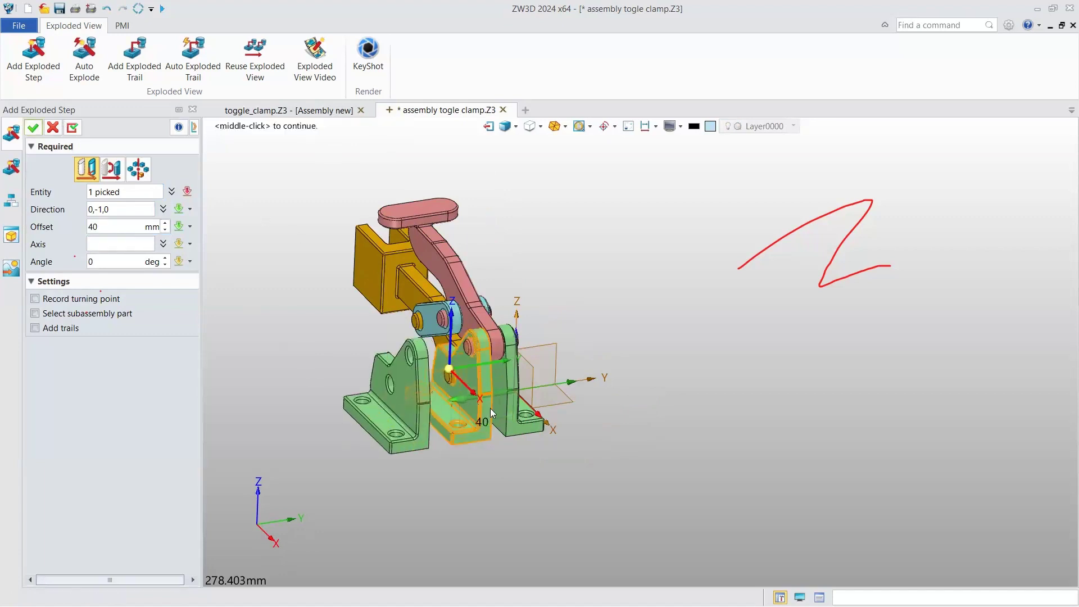
middle_click(501, 400)
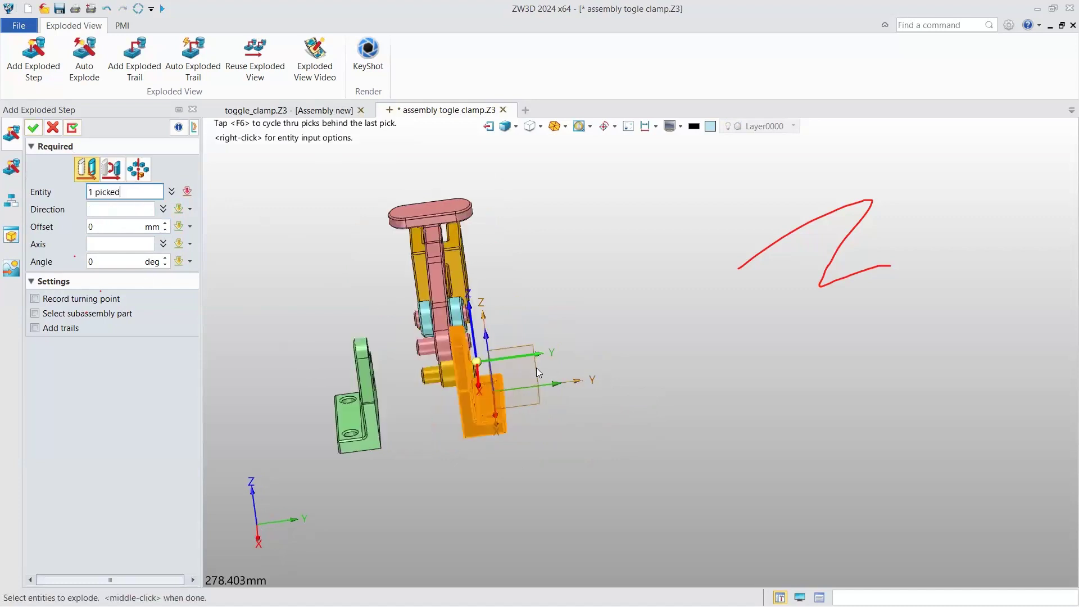
Add an exploded step moving the Right side flange 40 mm along positive Y (0,1,0)
middle_click(537, 368)
left_click(560, 385)
left_click(114, 235)
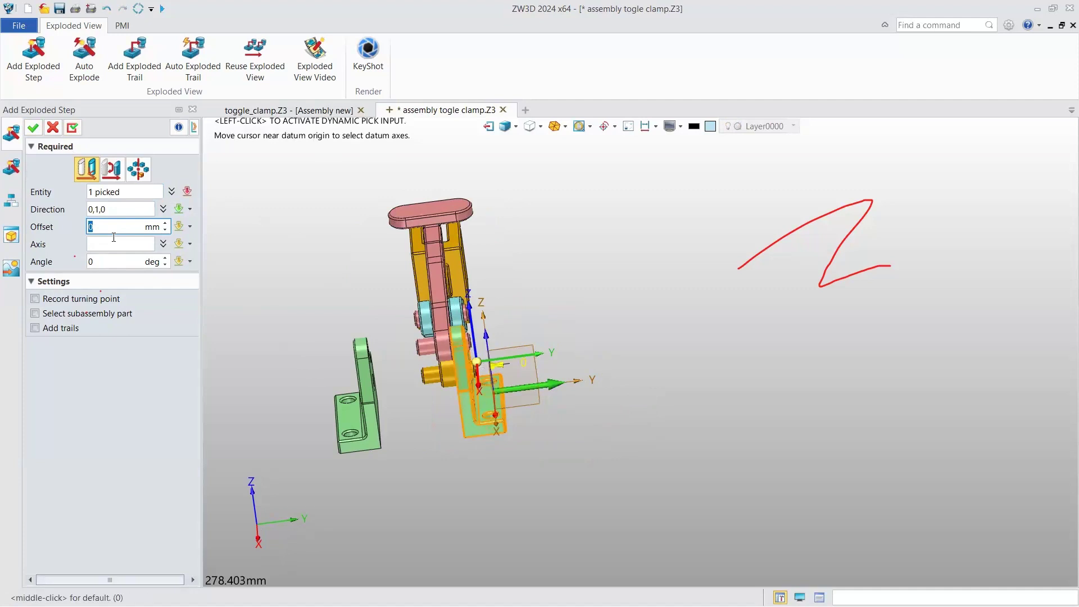
type("40")
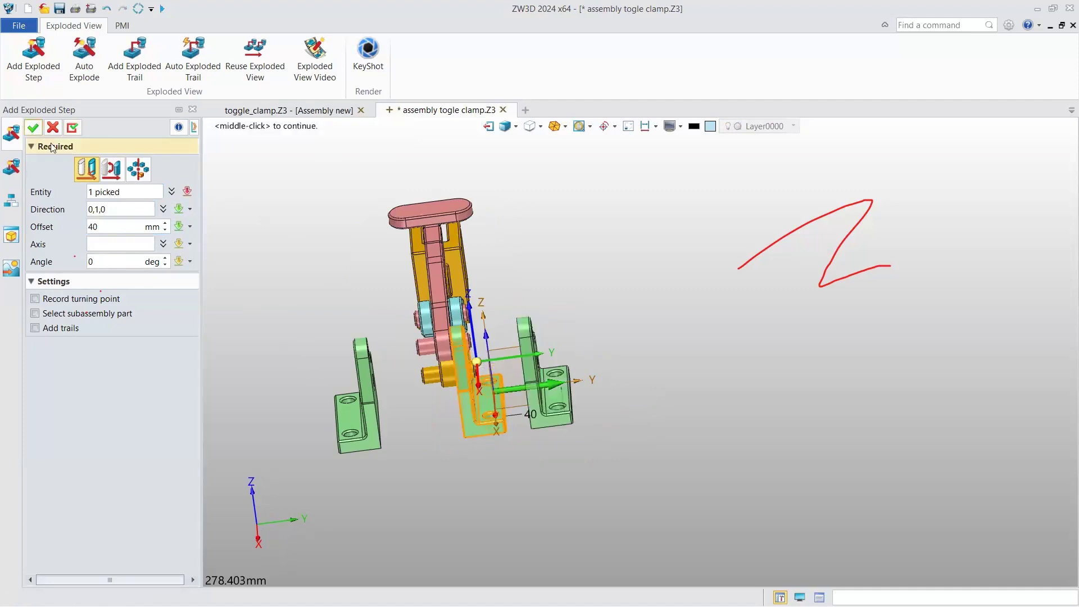
middle_click(402, 281)
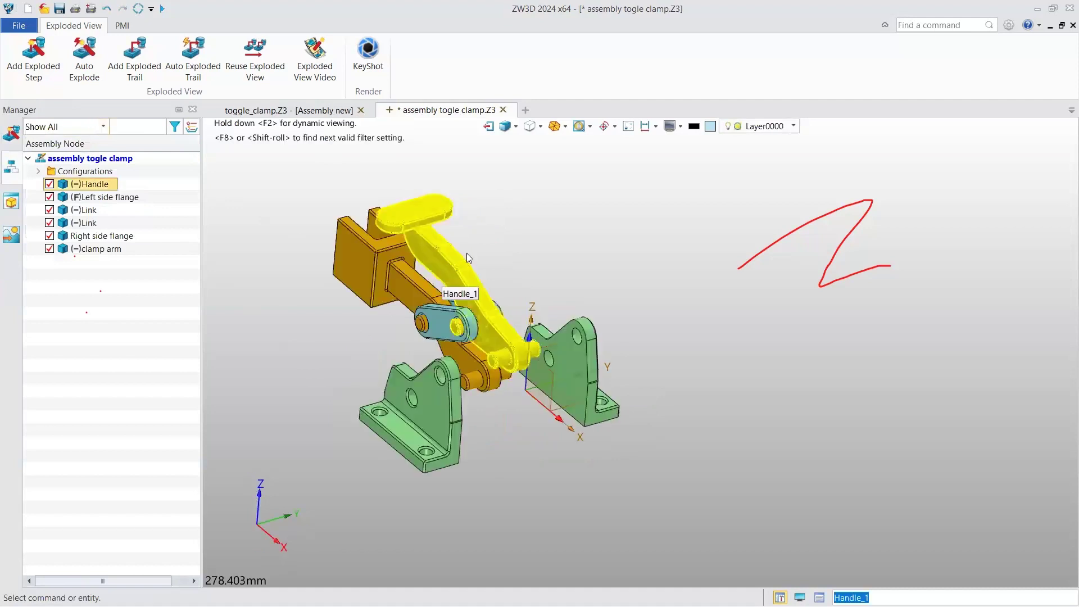
Raise the Handle about 154 mm and the clamp arm about 60 mm along Z as separate exploded steps
left_click(467, 253)
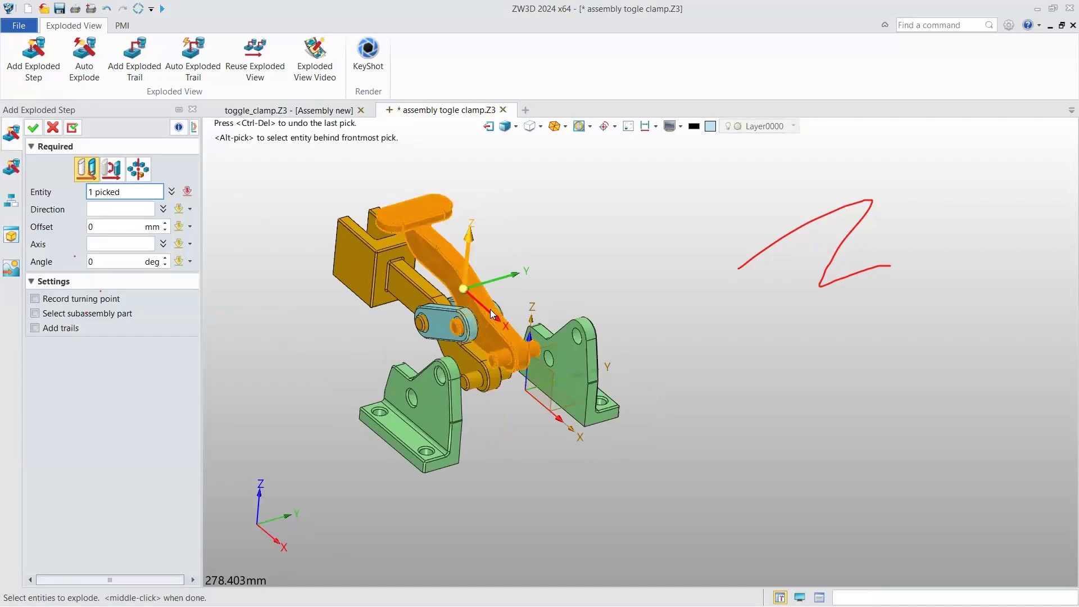
middle_click_drag(490, 310, 491, 348)
left_click_drag(469, 275, 484, 137)
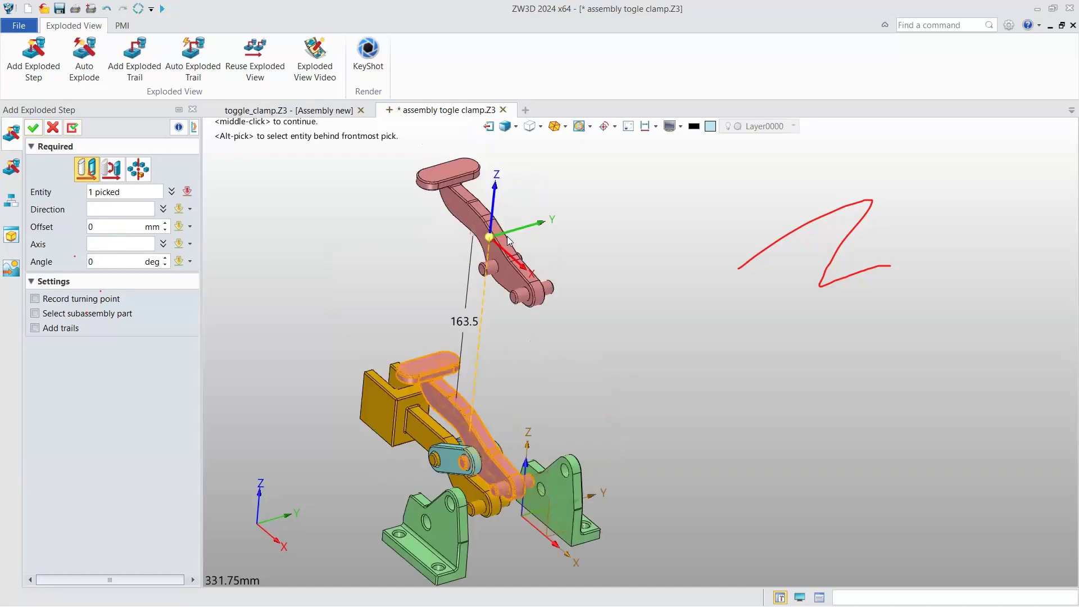
left_click_drag(507, 236, 508, 214)
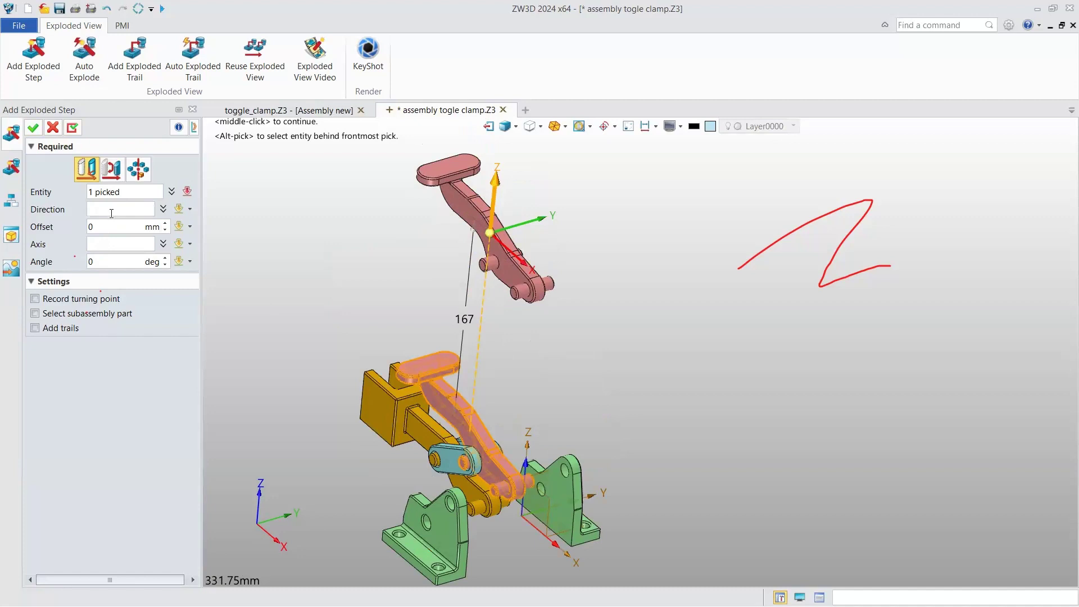
left_click_drag(509, 214, 505, 249)
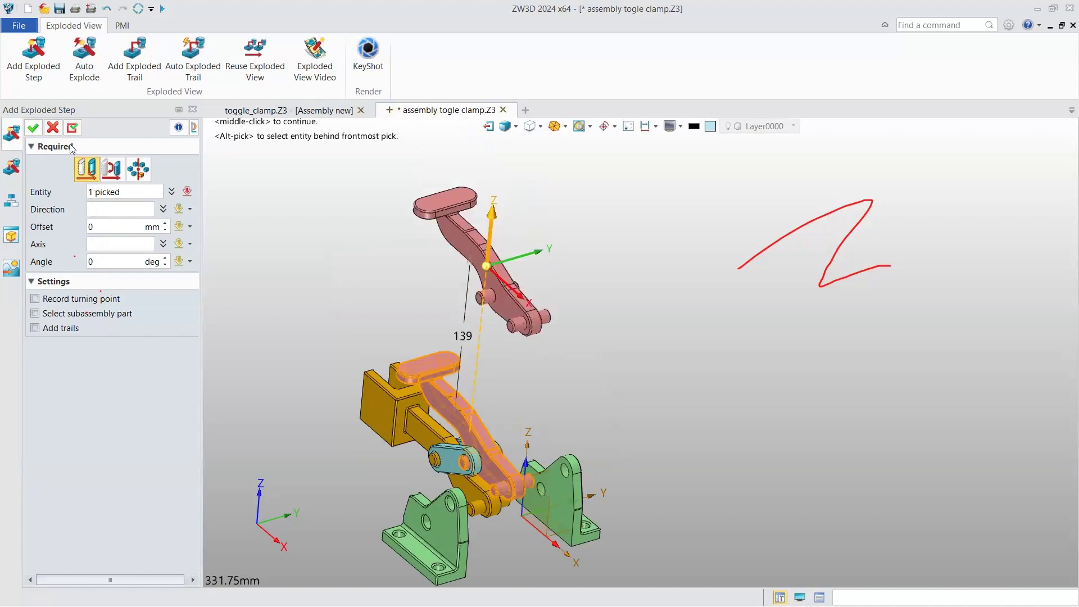
left_click_drag(72, 147, 75, 128)
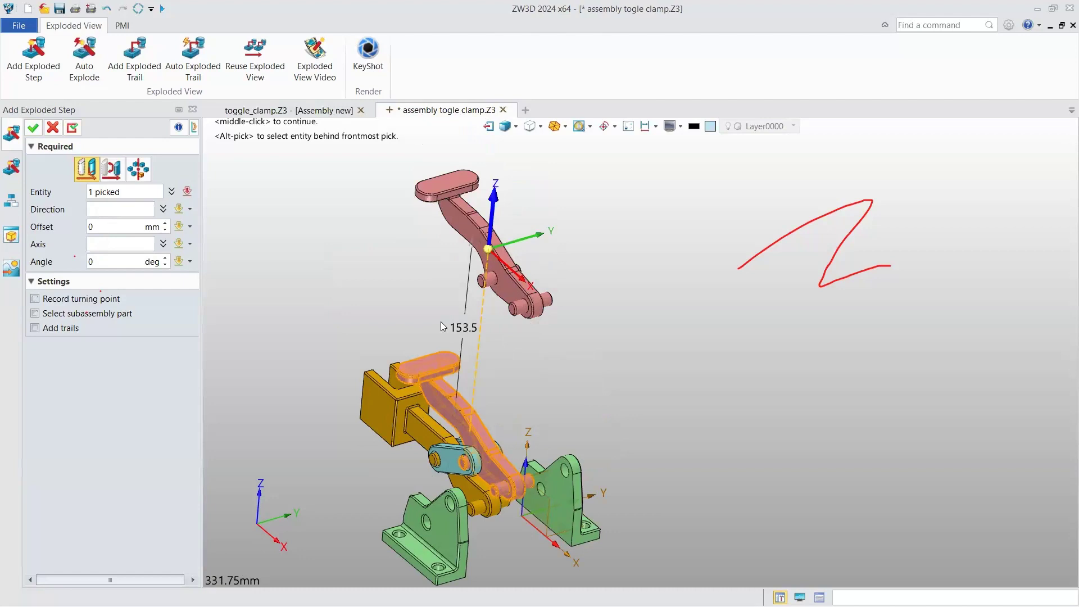
middle_click(445, 261)
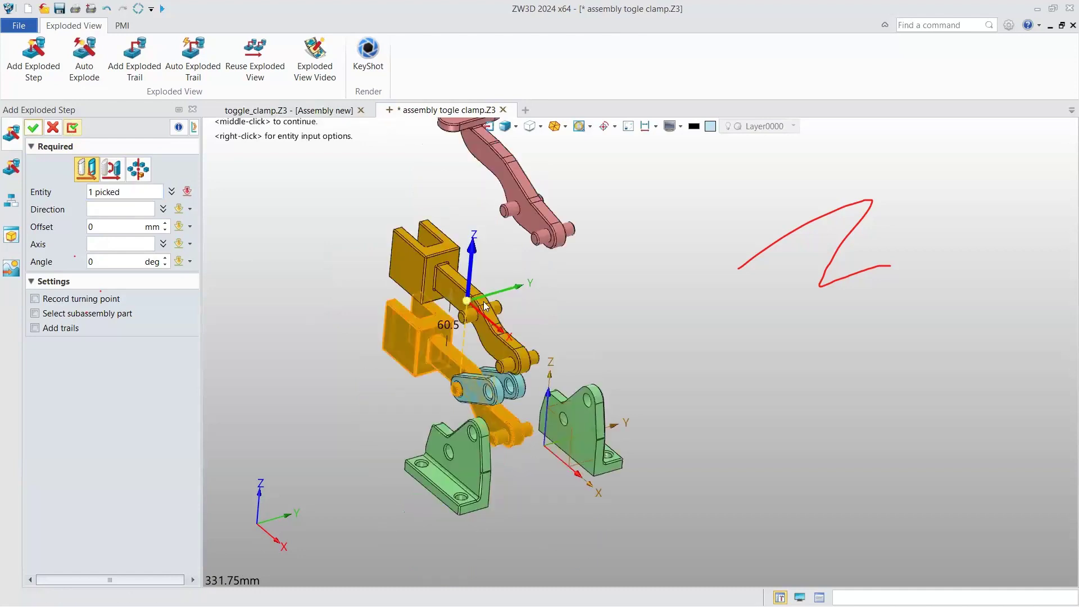
middle_click(483, 301)
Add exploded steps moving one Link outward along negative Y and the other outward along positive Y
left_click(484, 379)
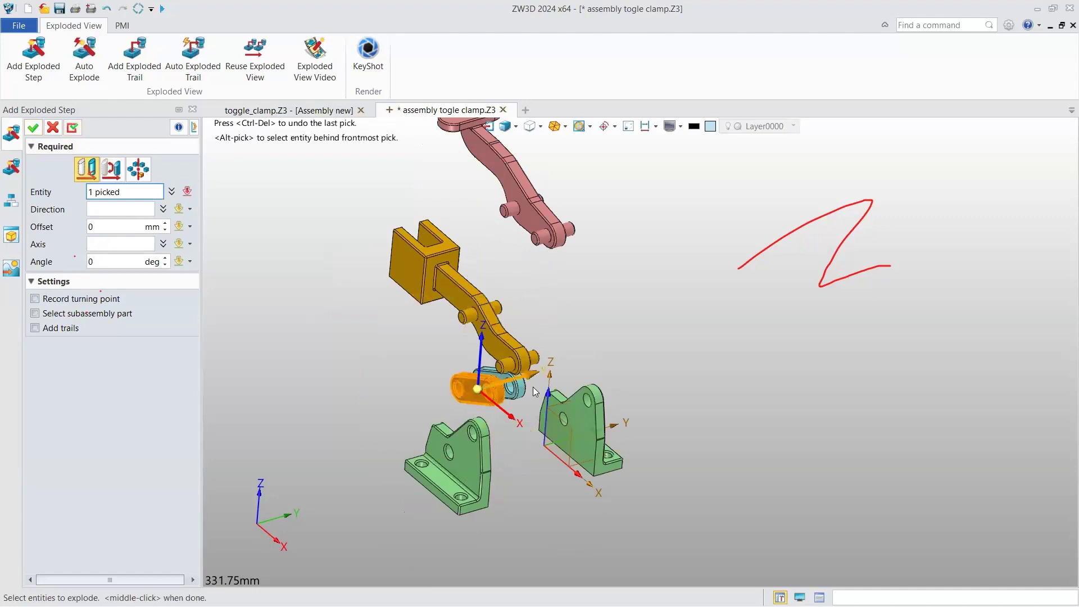
left_click_drag(533, 386, 428, 417)
left_click(72, 127)
left_click(498, 383)
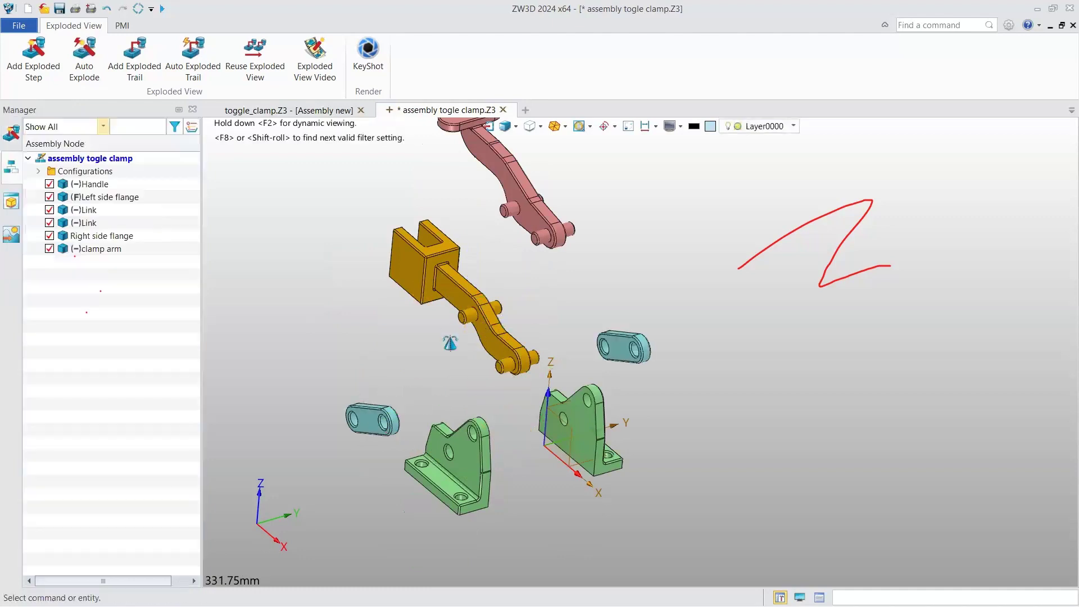
scroll(451, 347, "down", 3)
right_click_drag(450, 343, 452, 410)
scroll(450, 348, "up", 1)
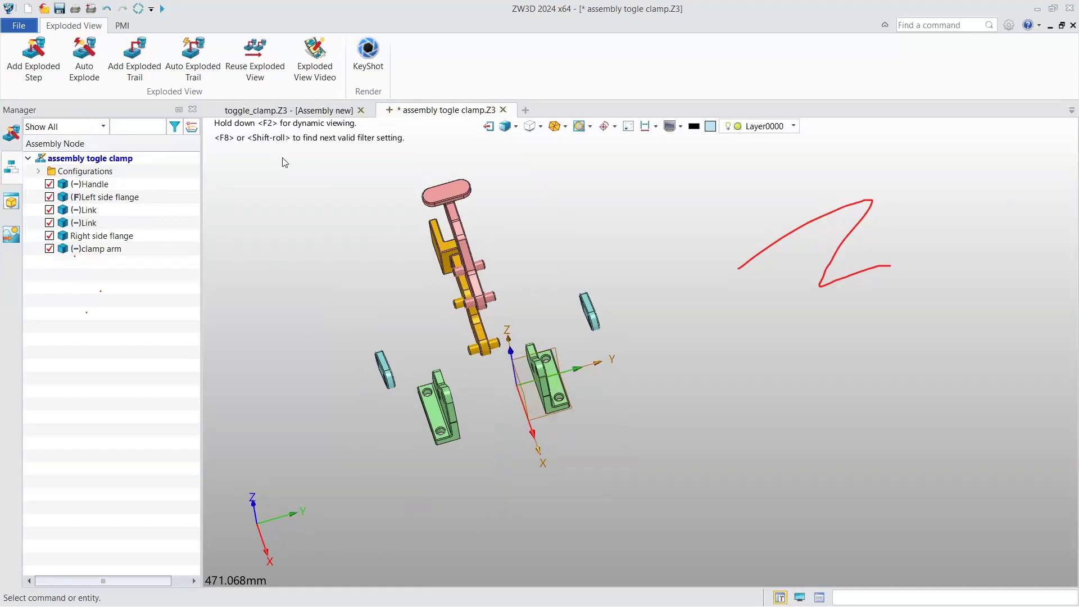
left_click(38, 171)
double_click(65, 183)
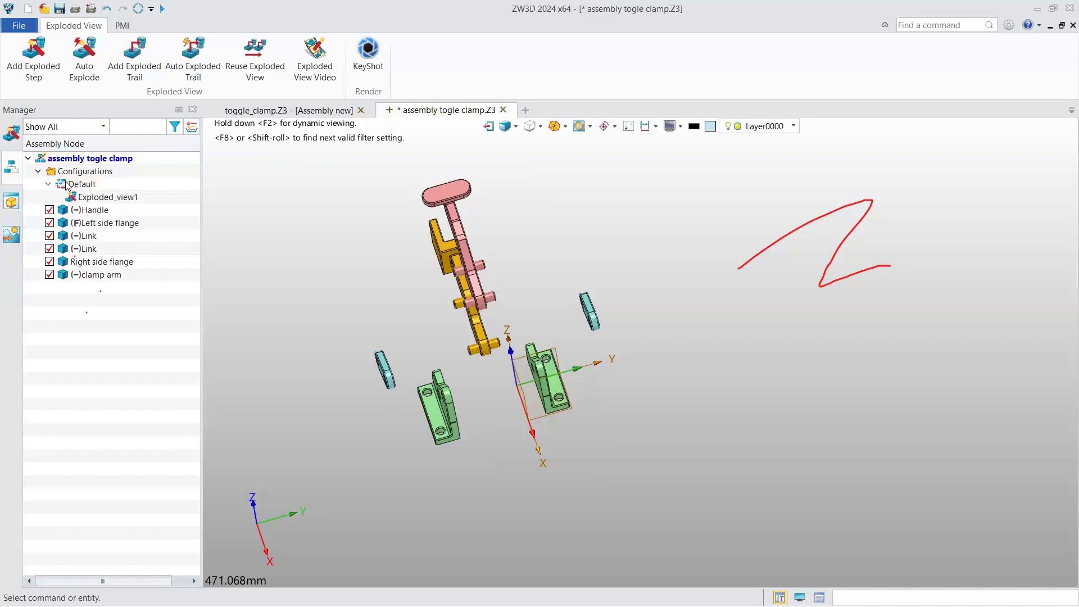
right_click(113, 199)
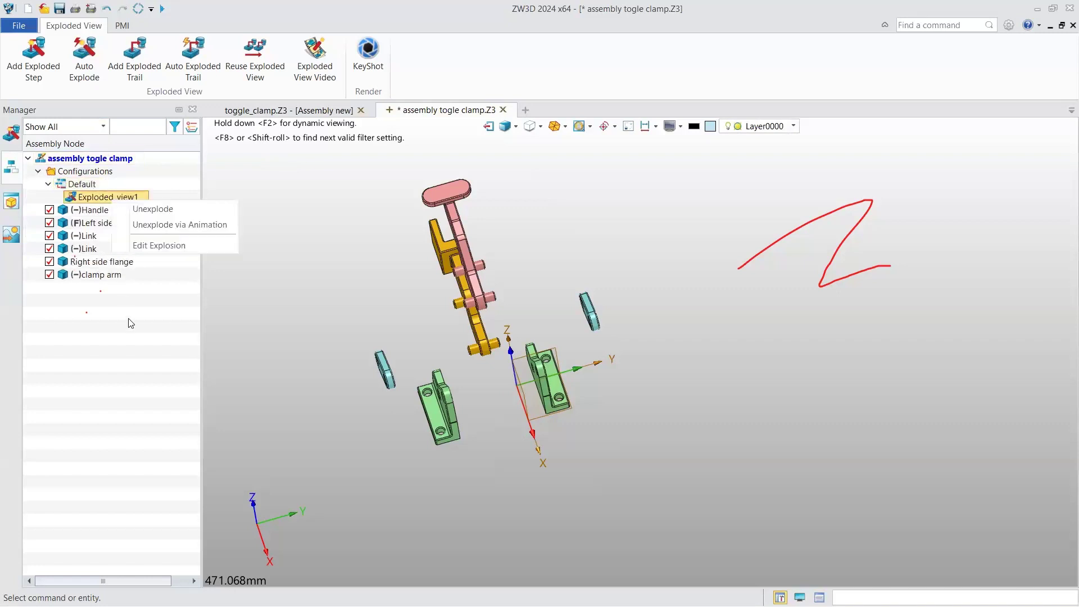
left_click(61, 203)
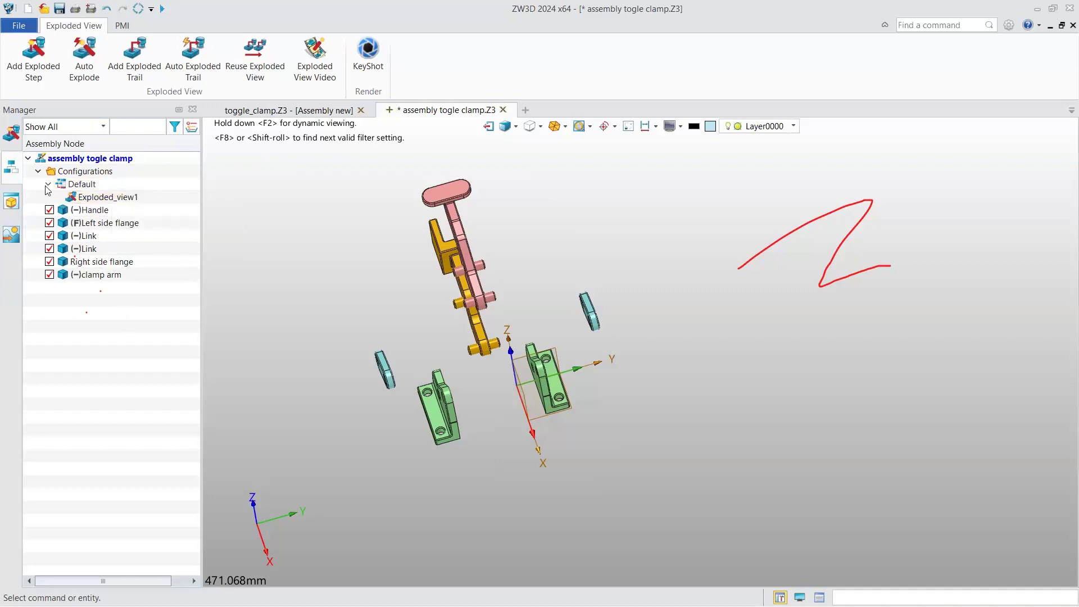
left_click(48, 184)
left_click(37, 171)
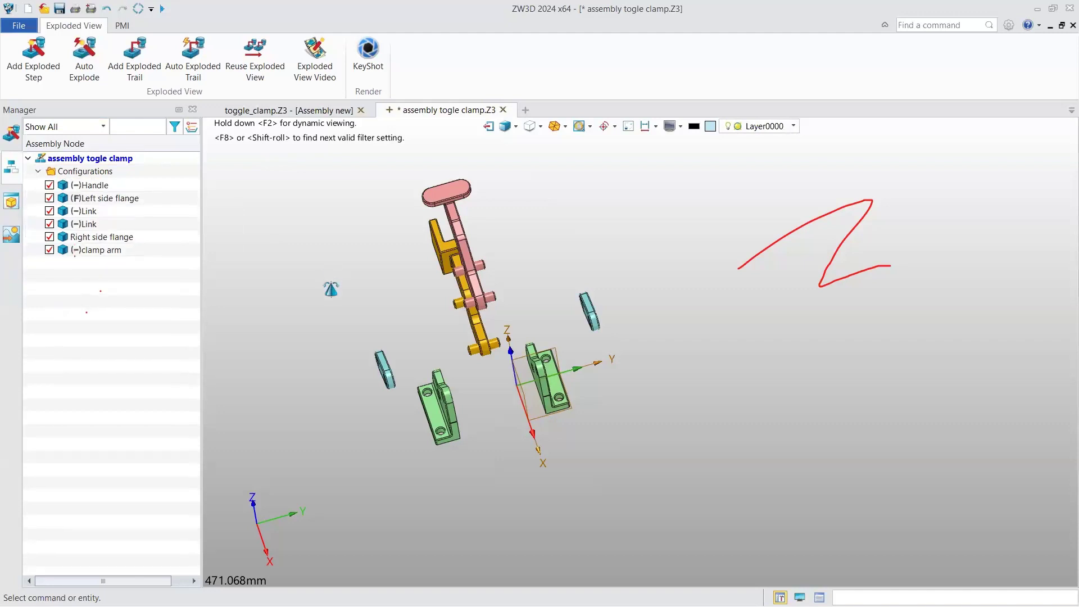
left_click(38, 171)
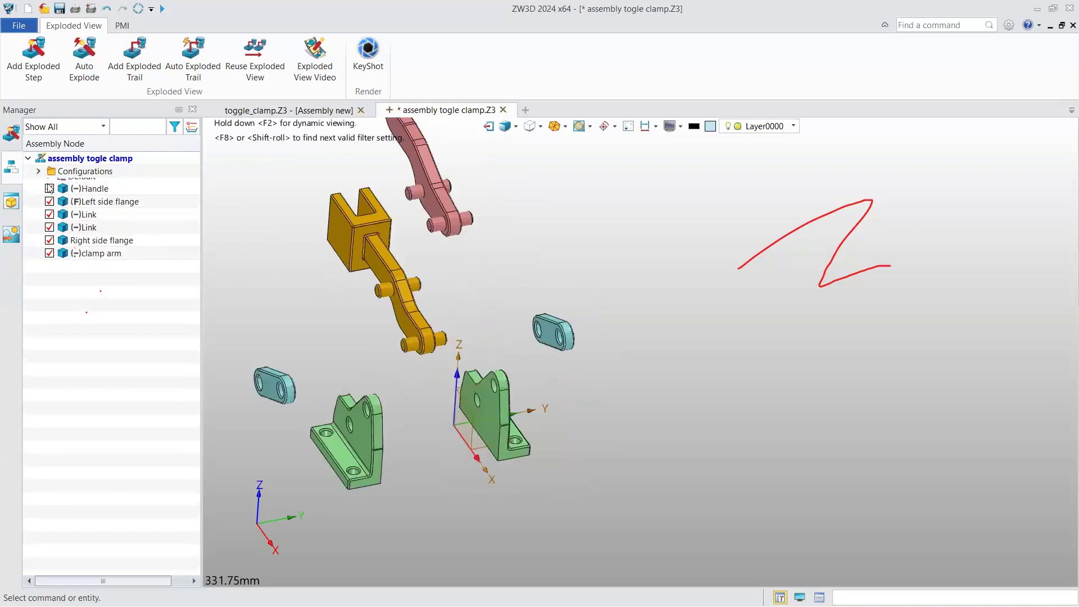
Run Unexplode via Animation on Exploded_view1 of the Default configuration and return to the assembly
left_click(39, 171)
left_click(48, 185)
right_click(85, 196)
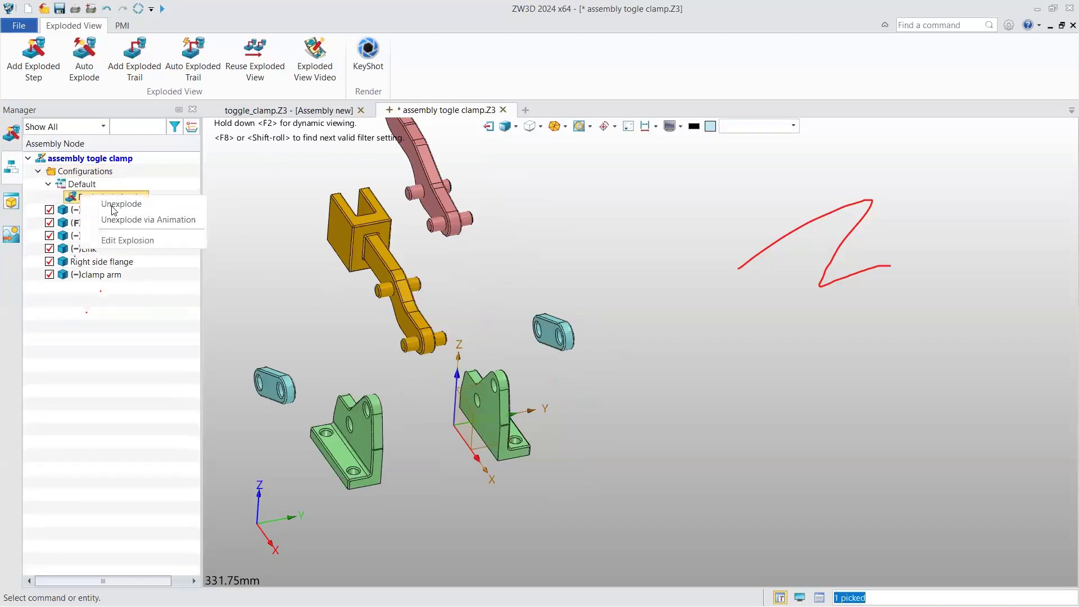
left_click(156, 220)
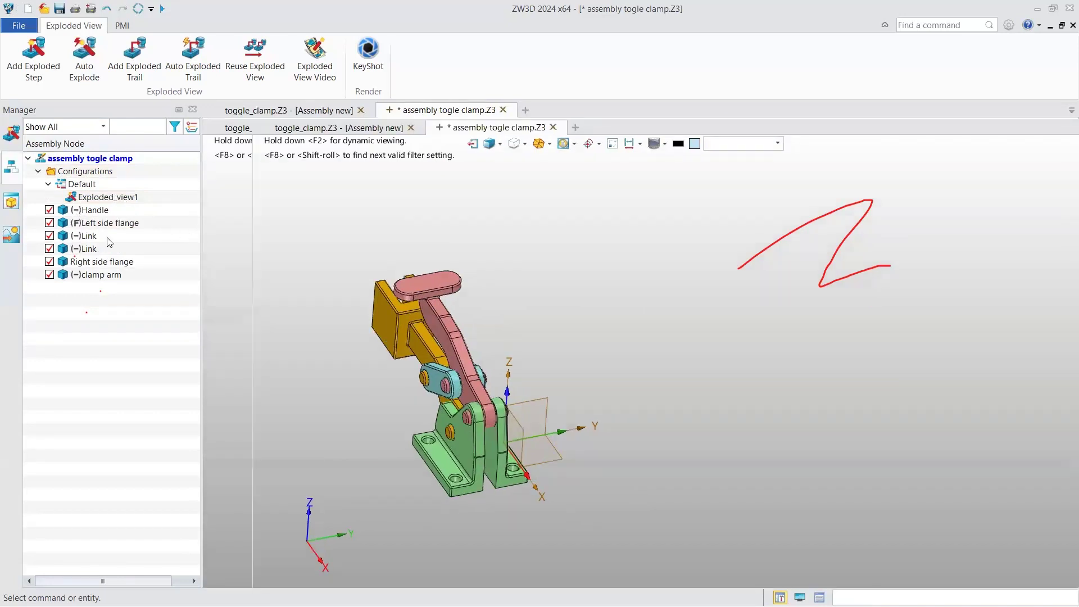
left_click(498, 127)
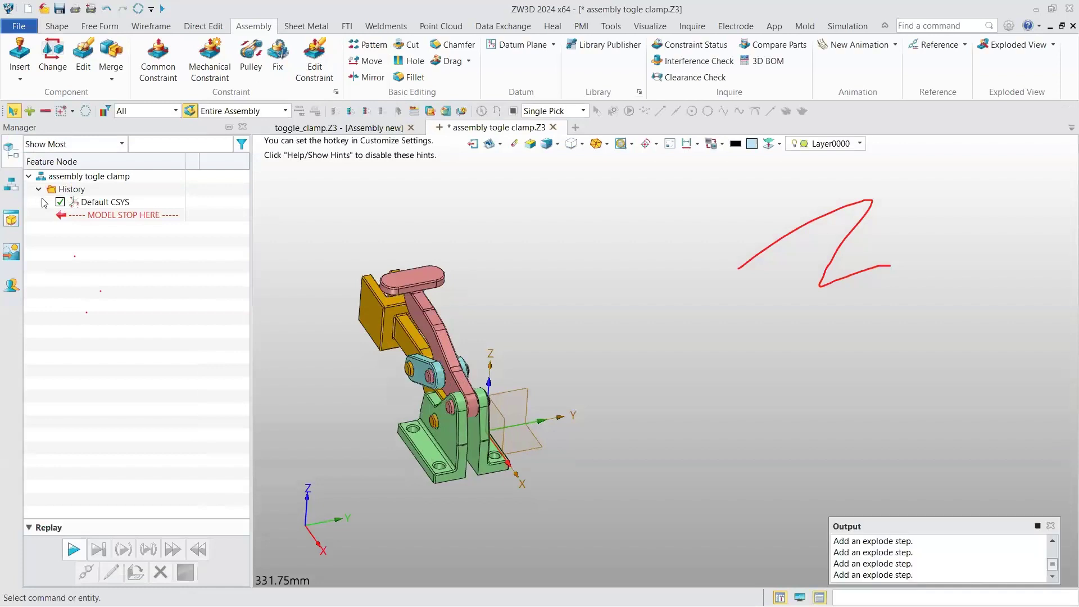
Leave explosion editing and run Explode via Animation on Exploded_view1 from the assembly's Default configuration
key("ctrl+z")
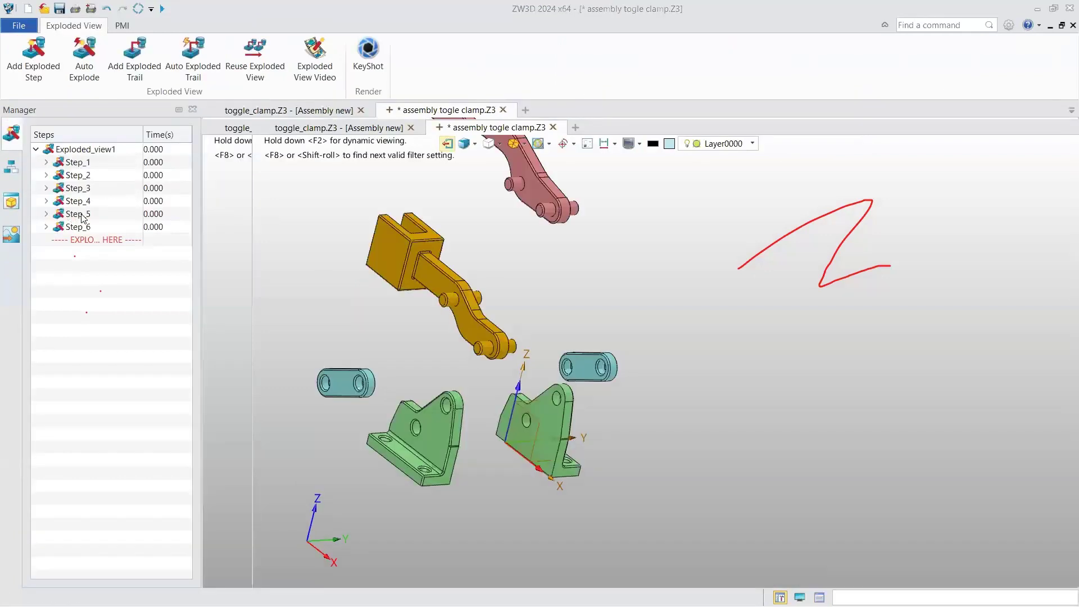
key("Escape")
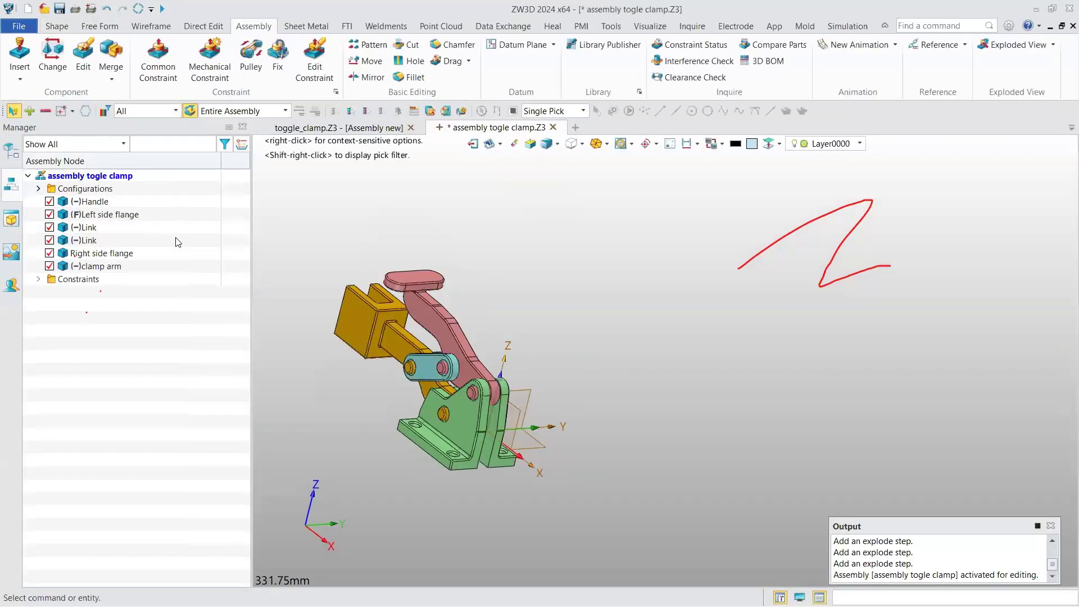
left_click(37, 189)
left_click(48, 201)
right_click(82, 214)
left_click(175, 237)
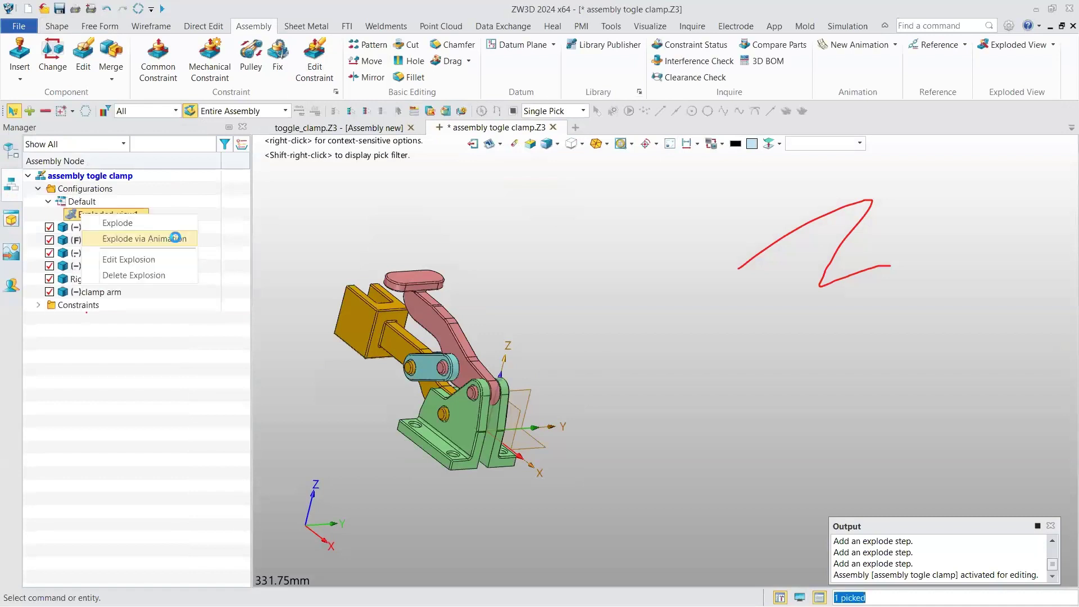
Play the explosion animation of Exploded_view1 in the Default configuration
left_click(144, 239)
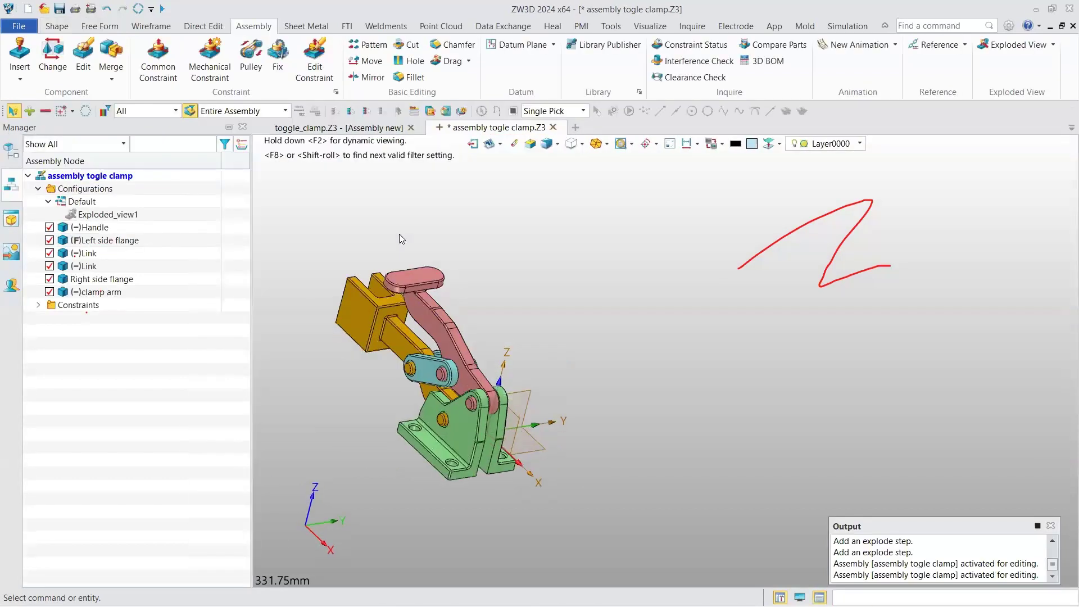
scroll(399, 234, "up", 2)
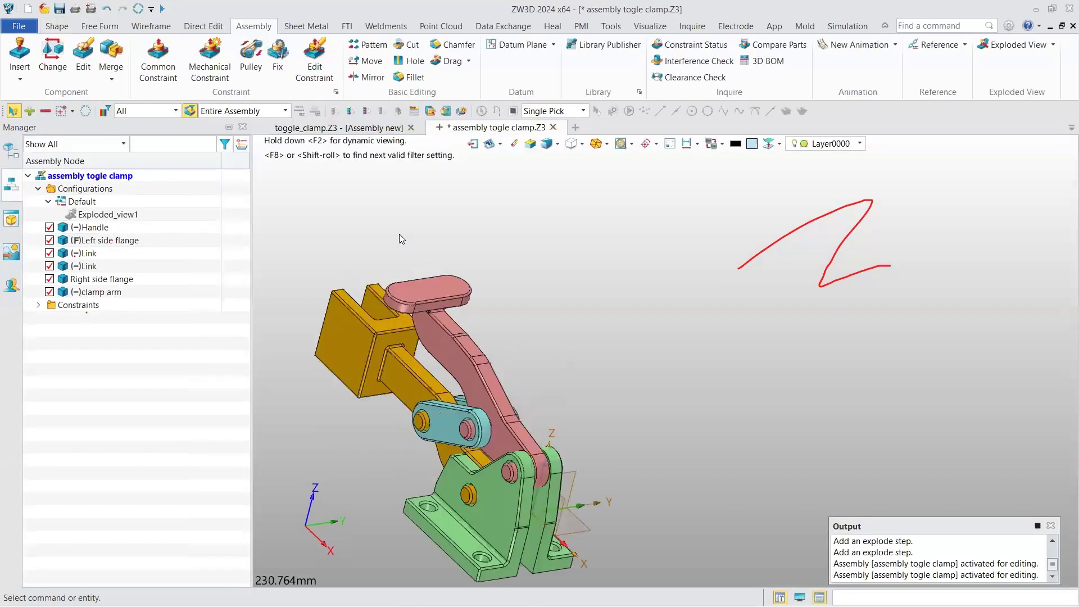
right_click_drag(399, 234, 427, 216)
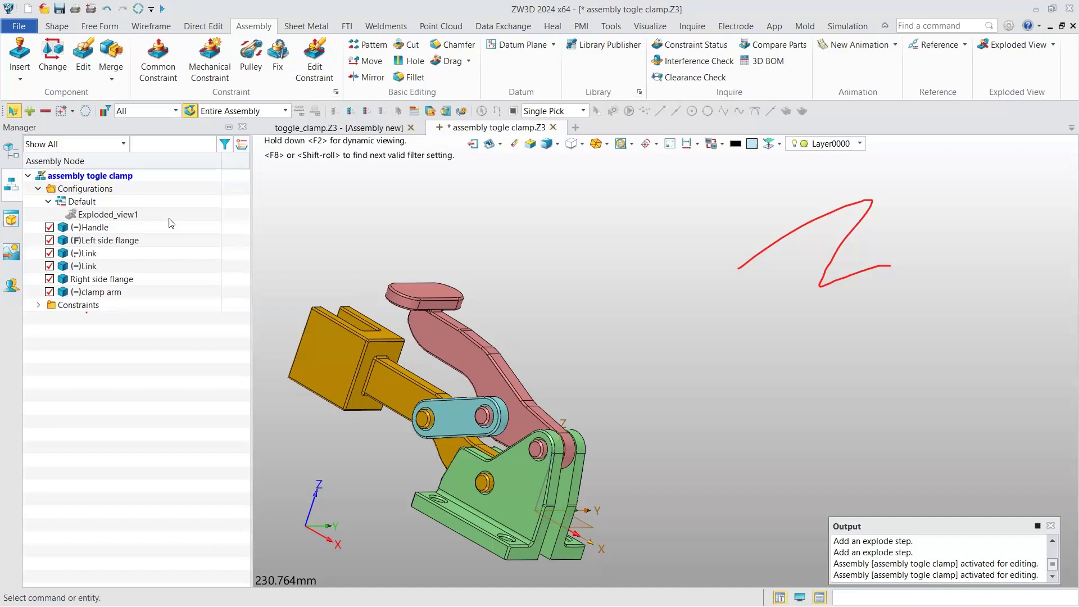
left_click(112, 214)
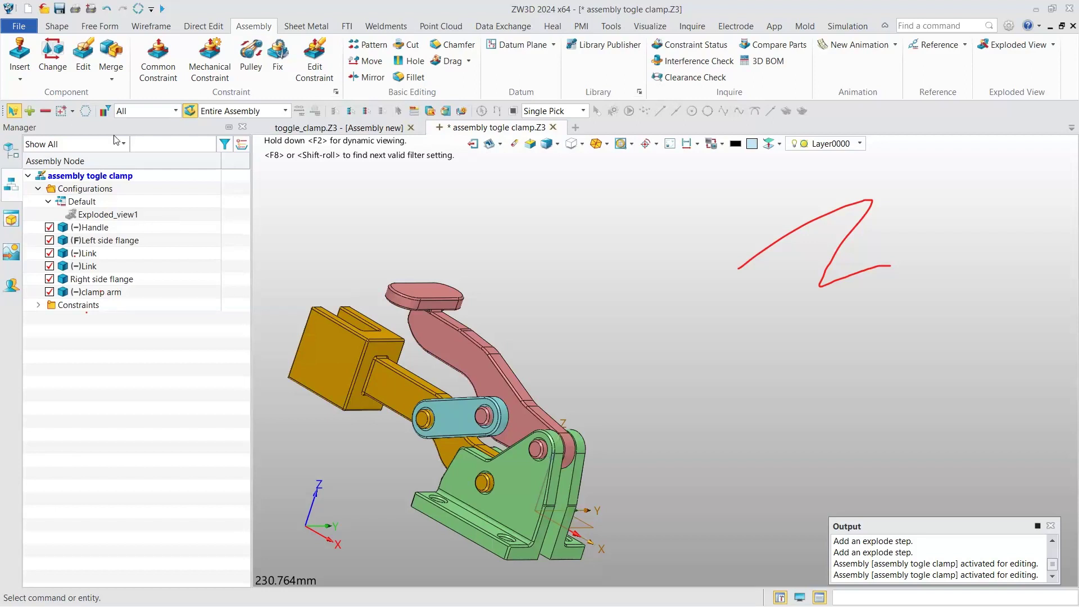
Expand the assembly's constraints and review the Concentric 1 and Coincident 1 definitions between the clamp arm and Left side flange
left_click(37, 305)
left_click(154, 321)
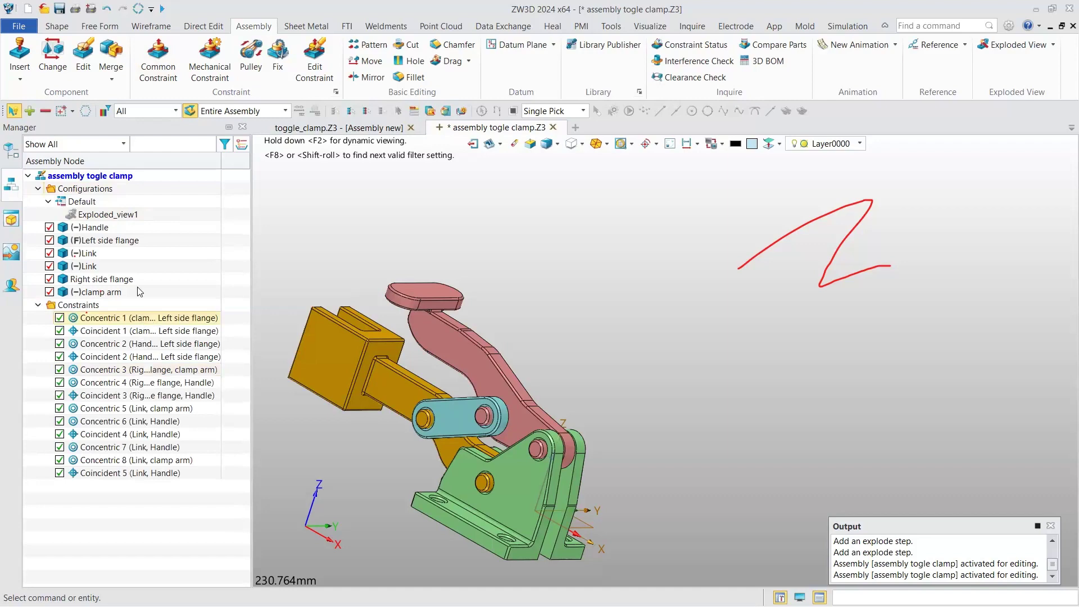
double_click(144, 318)
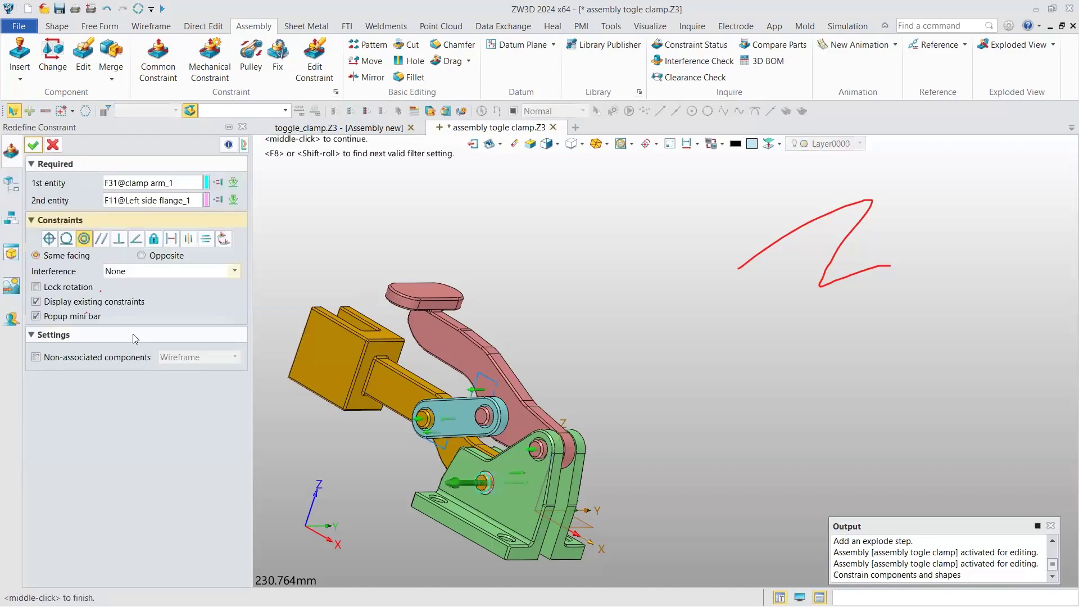
middle_click(419, 465)
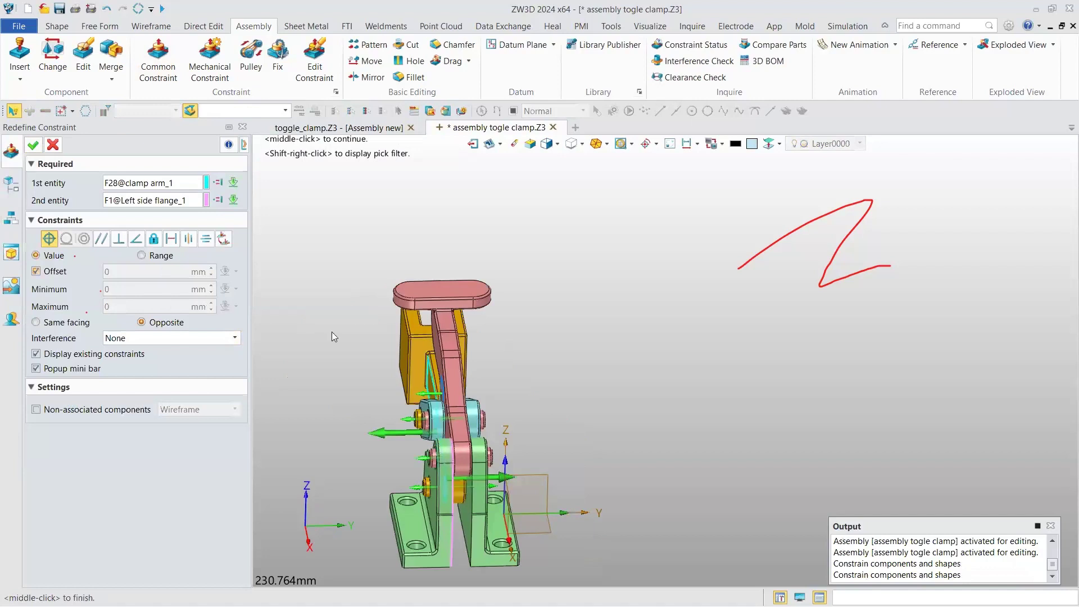
left_click(143, 324)
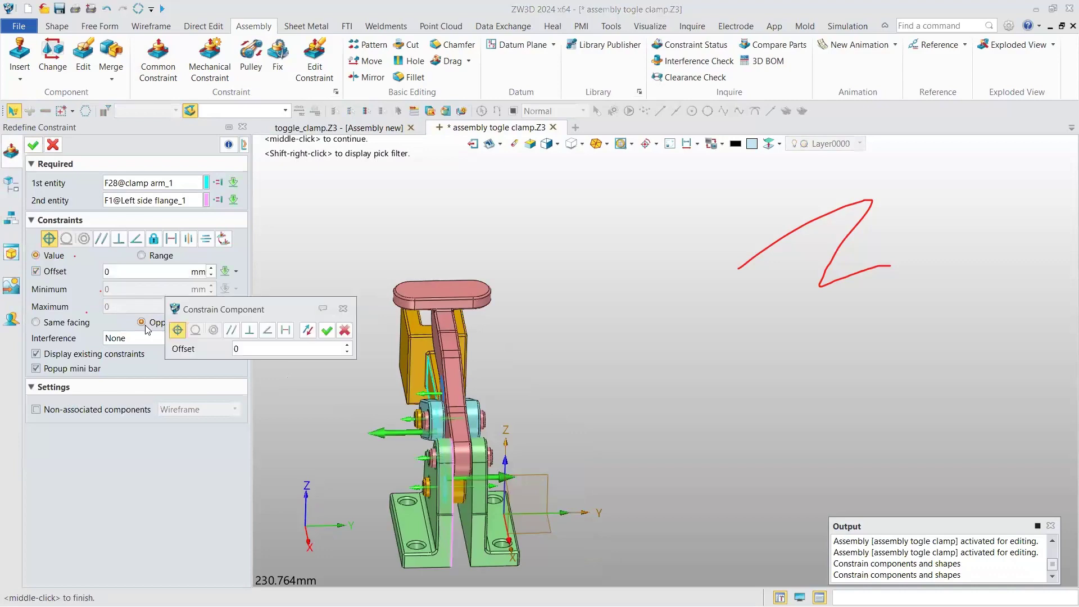
middle_click(97, 305)
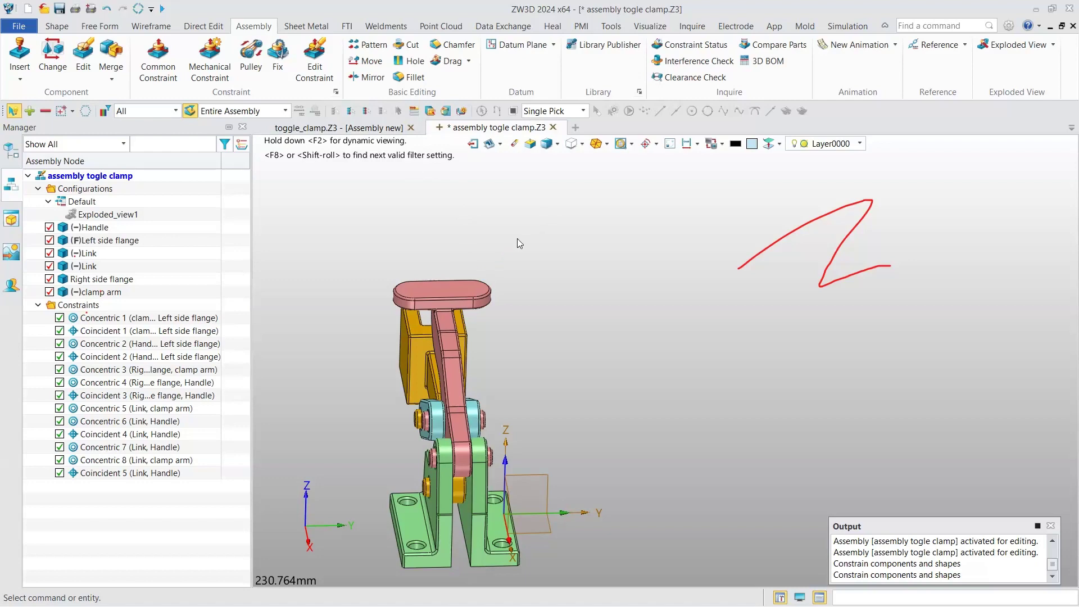
middle_click_drag(518, 238, 292, 233)
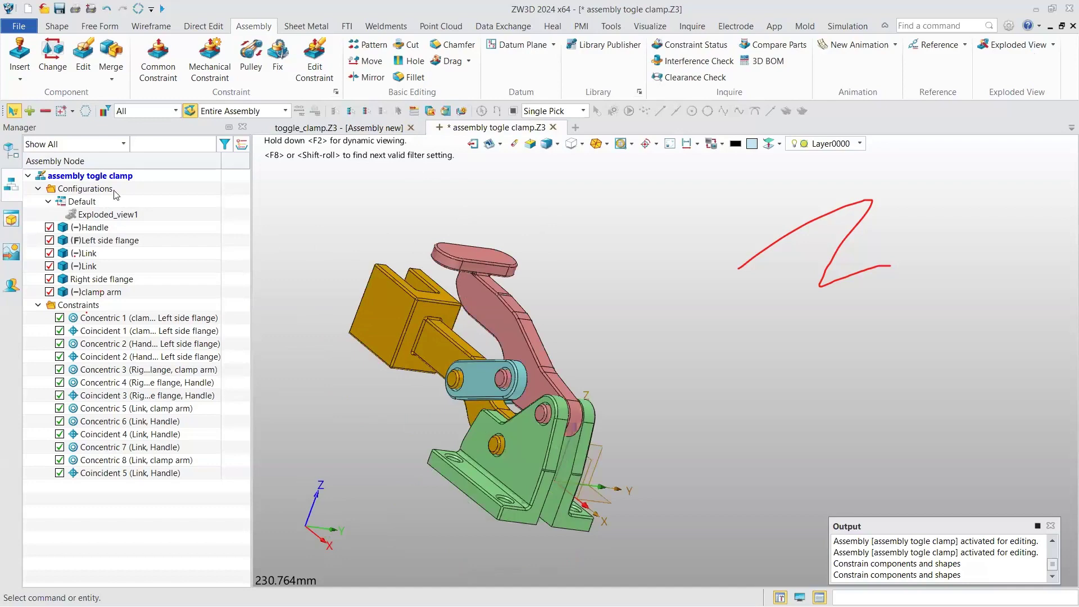
Open Exploded_view1 for editing and roll its explosion back to before Step_1
double_click(127, 214)
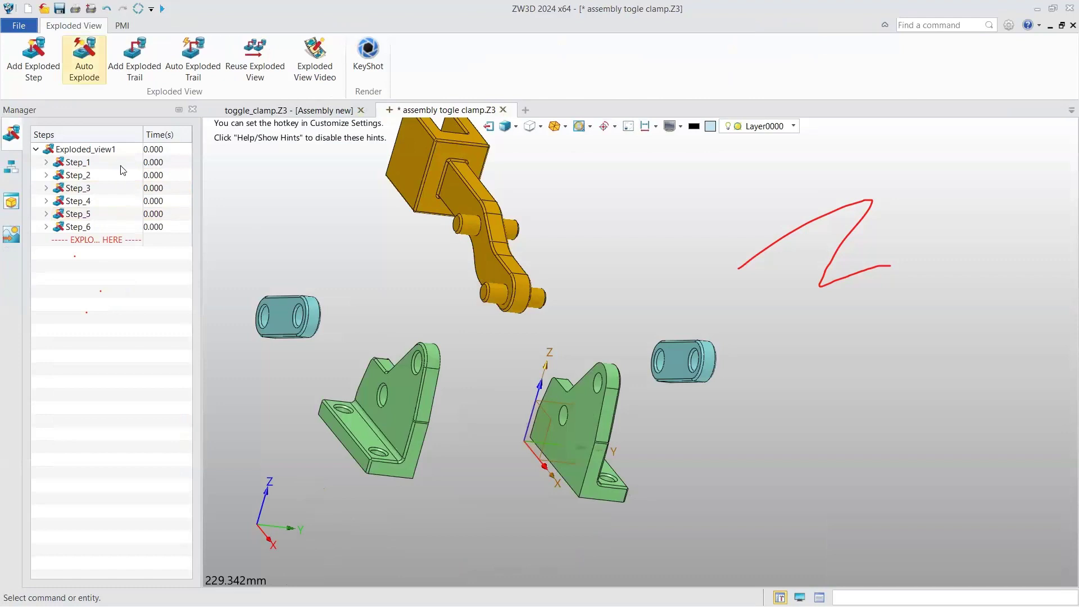
left_click_drag(116, 240, 117, 158)
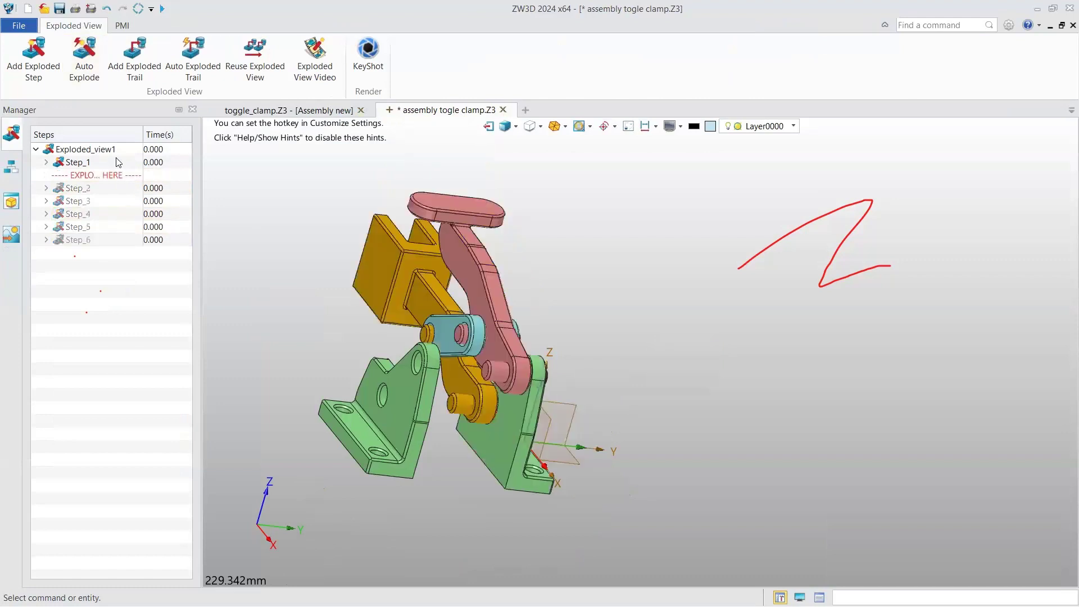
left_click(85, 57)
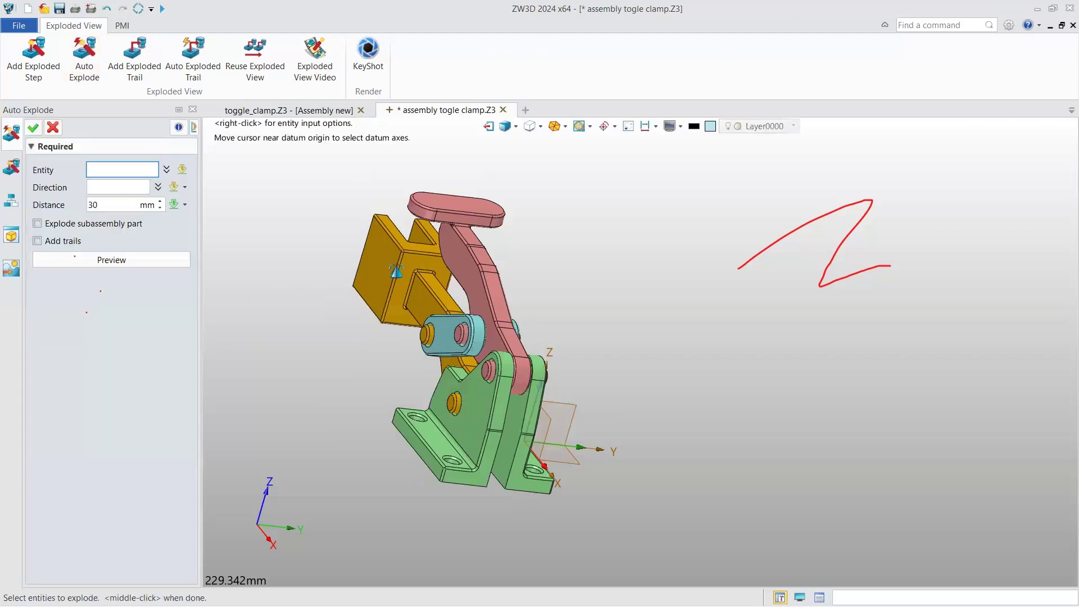
scroll(343, 256, "down", 1)
scroll(401, 317, "down", 1)
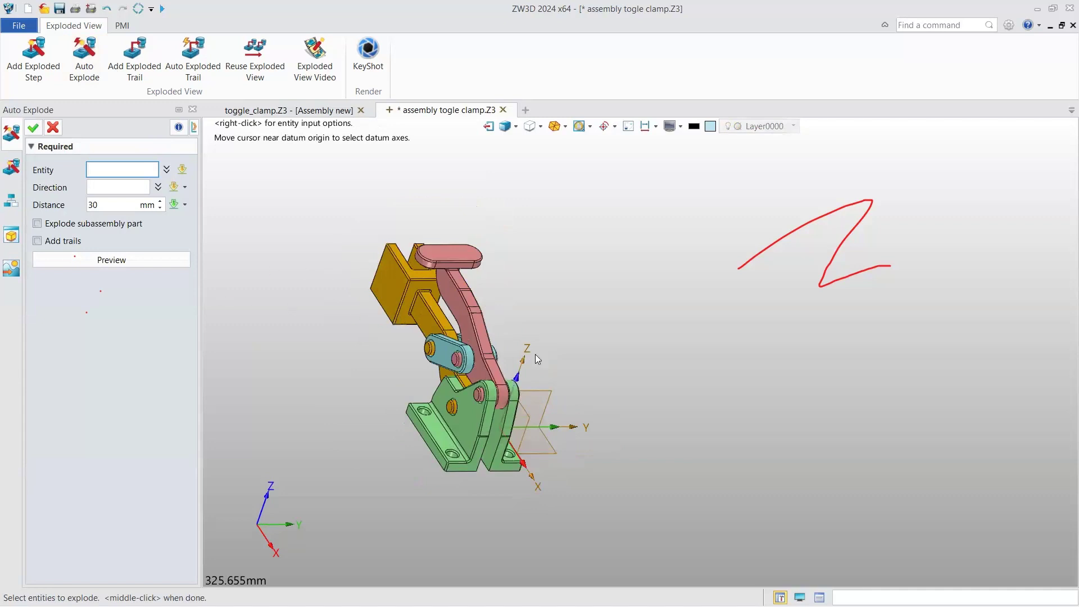
scroll(494, 320, "down", 2)
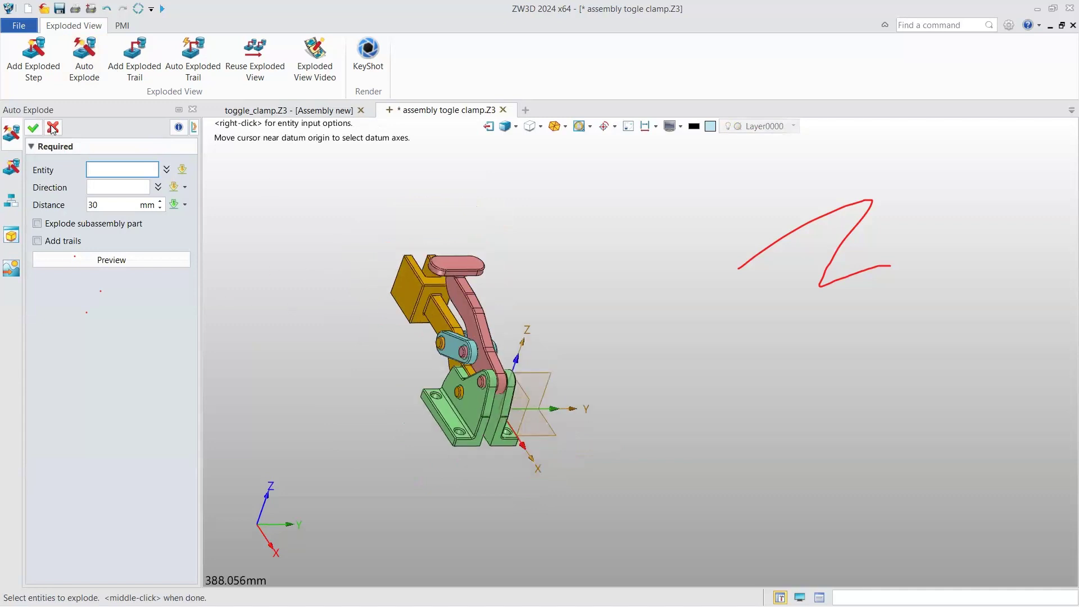
middle_click(97, 171)
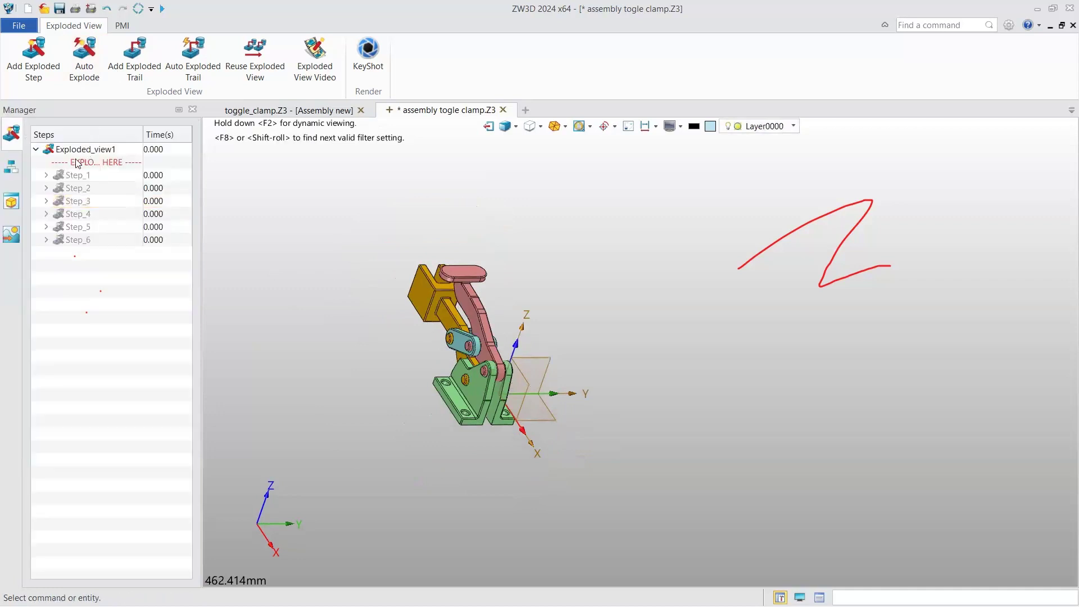
Exit the editing of Exploded_view1 to return to the assembly
left_click(490, 127)
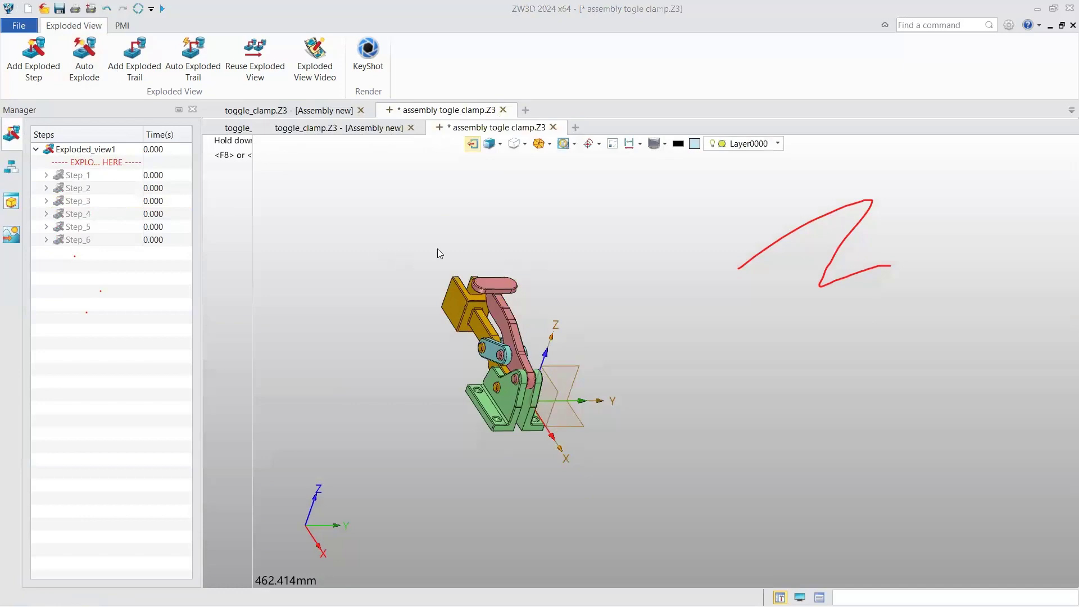
key("Escape")
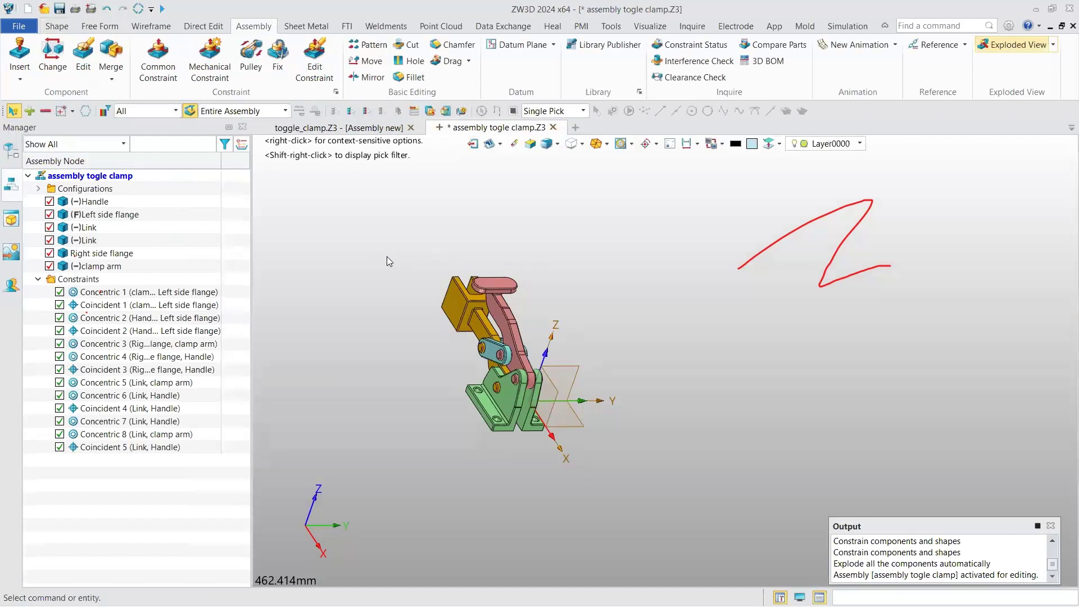
Start Auto Explode and select the clamp arm, Handle, both Links and Right side flange as entities, leaving out the Left side flange
middle_click(447, 287)
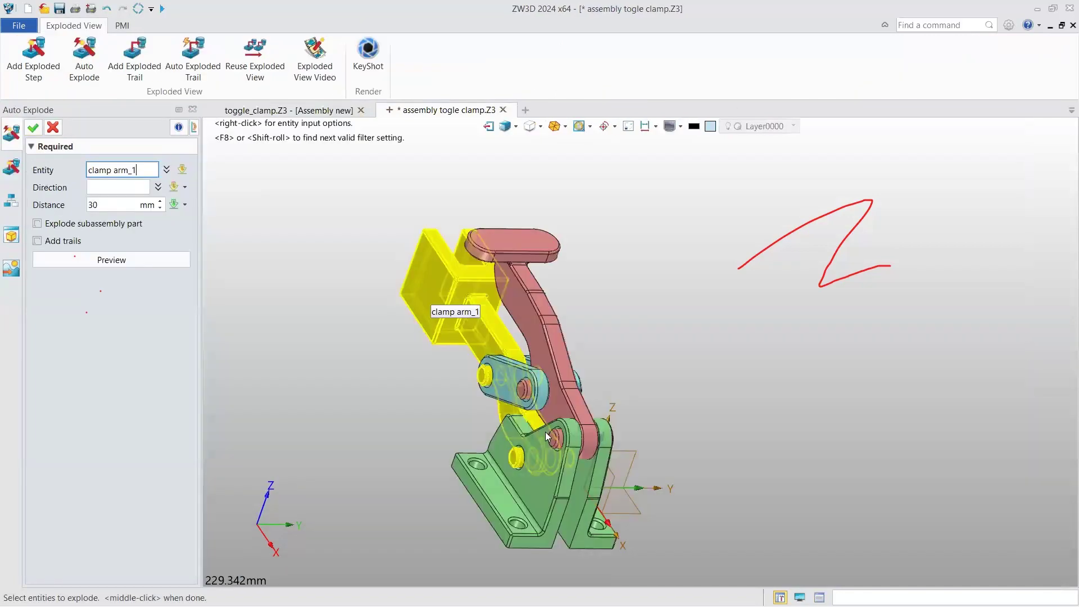
left_click(518, 406)
right_click_drag(541, 415, 541, 371)
left_click(542, 372)
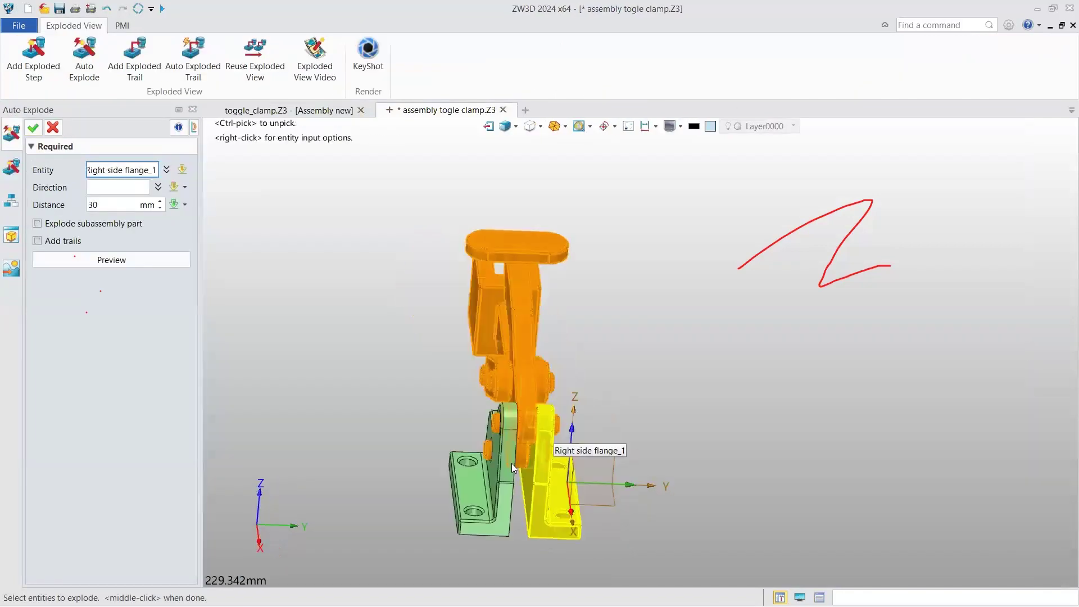
left_click(548, 436)
right_click_drag(549, 435, 519, 394)
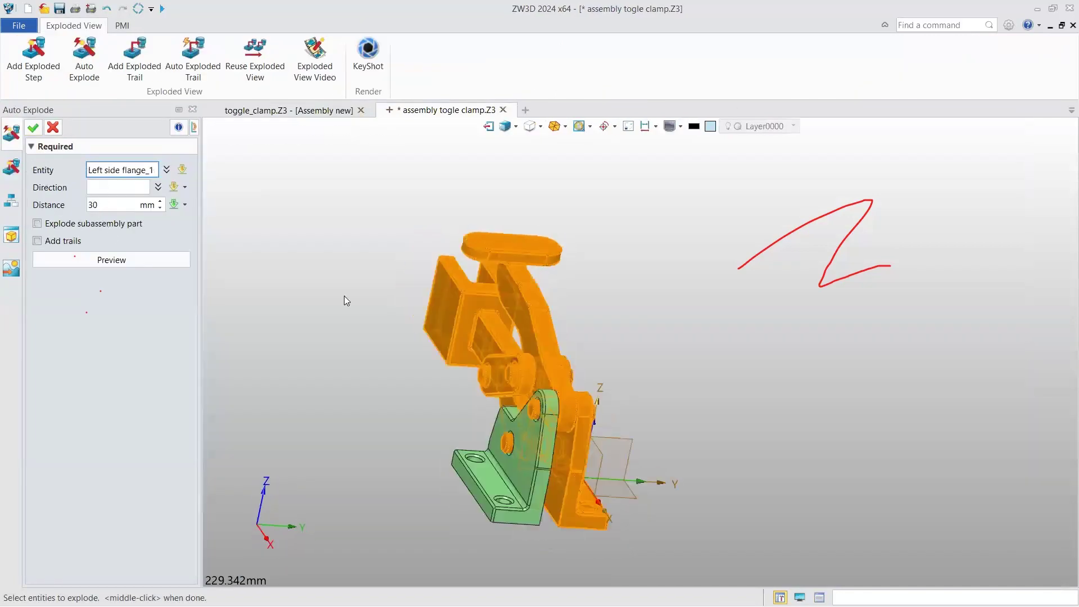
middle_click(342, 319)
Auto-explode the five selected components along direction 0,0,1 with a distance of 30 mm
scroll(338, 315, "up", 3)
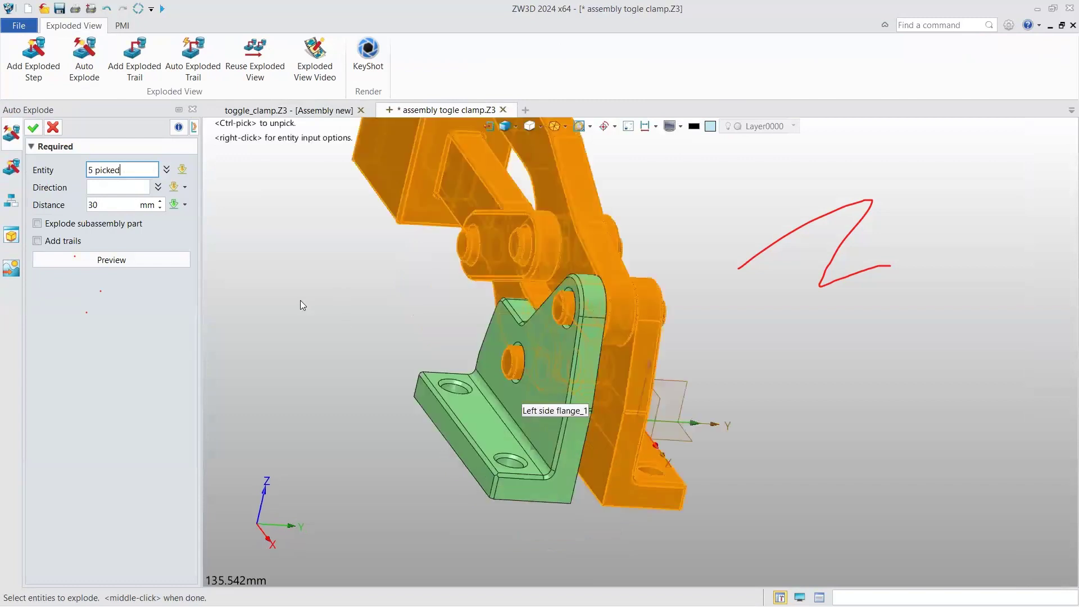
scroll(338, 356, "down", 3)
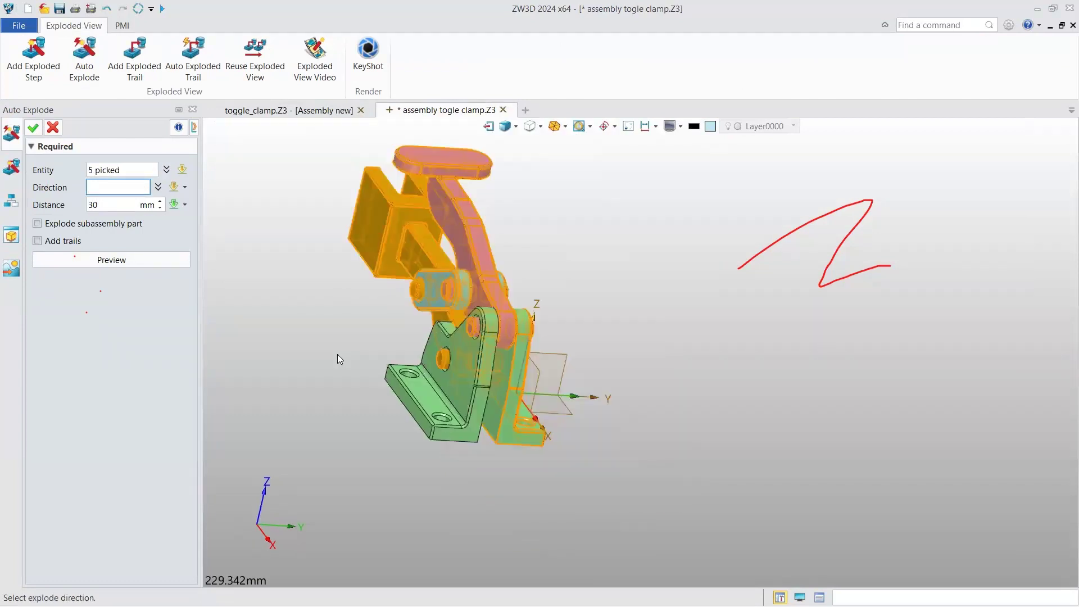
right_click(337, 354)
left_click(334, 341)
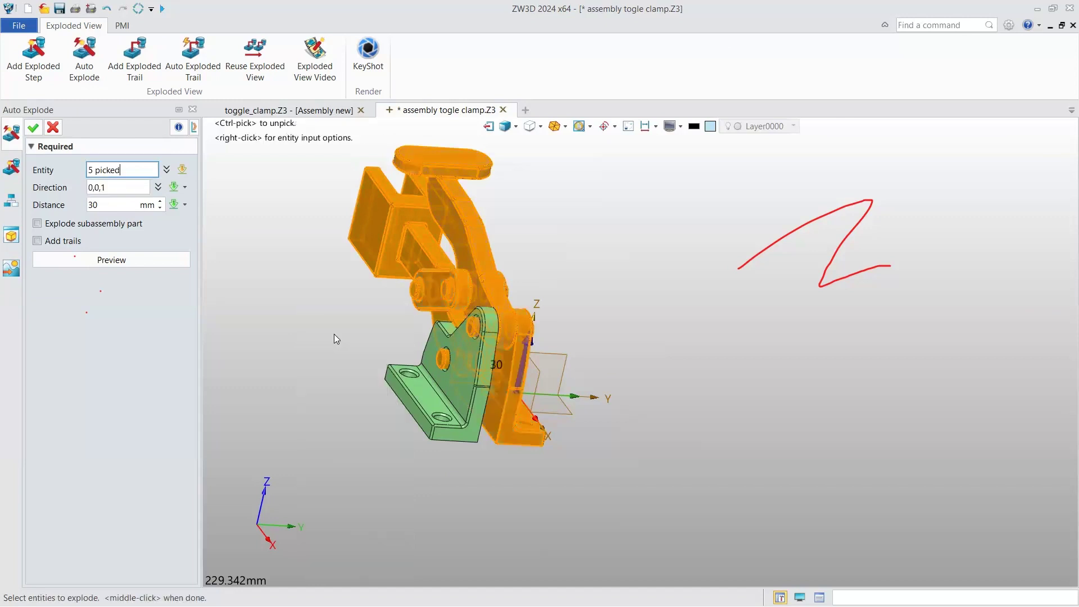
scroll(119, 201, "down", 1)
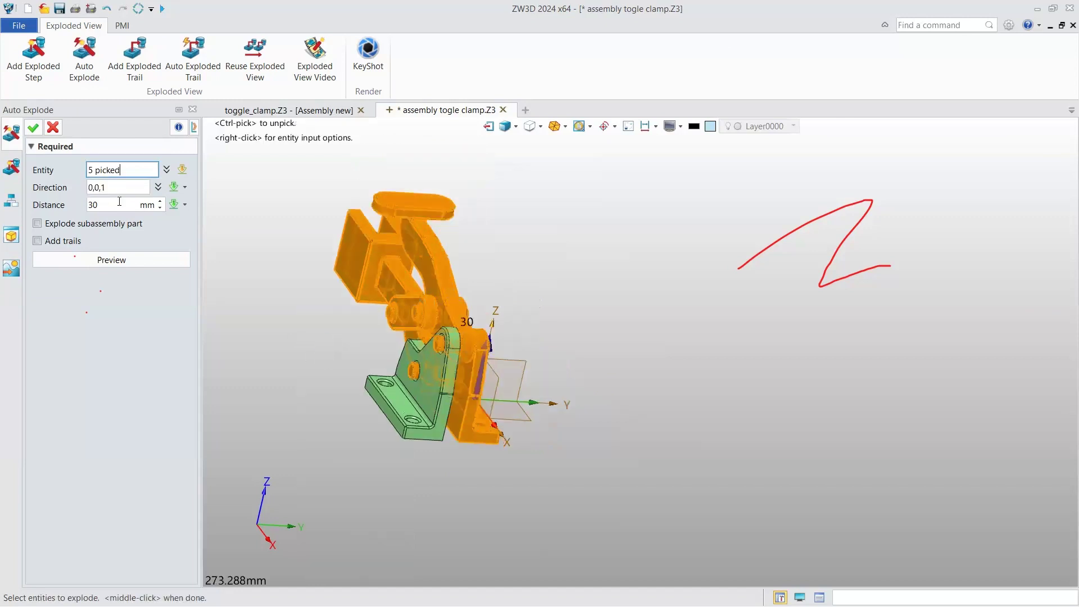
left_click(120, 202)
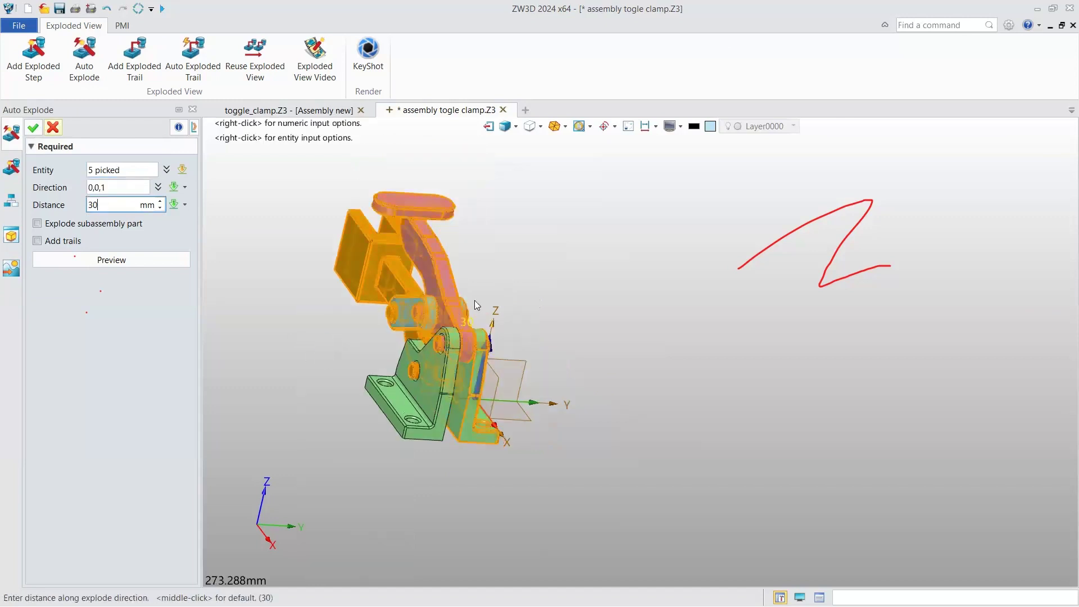
middle_click(457, 397)
Examine the automatically exploded toggle clamp and the vertical spacing of its components
scroll(452, 393, "down", 5)
right_click_drag(452, 394, 473, 405)
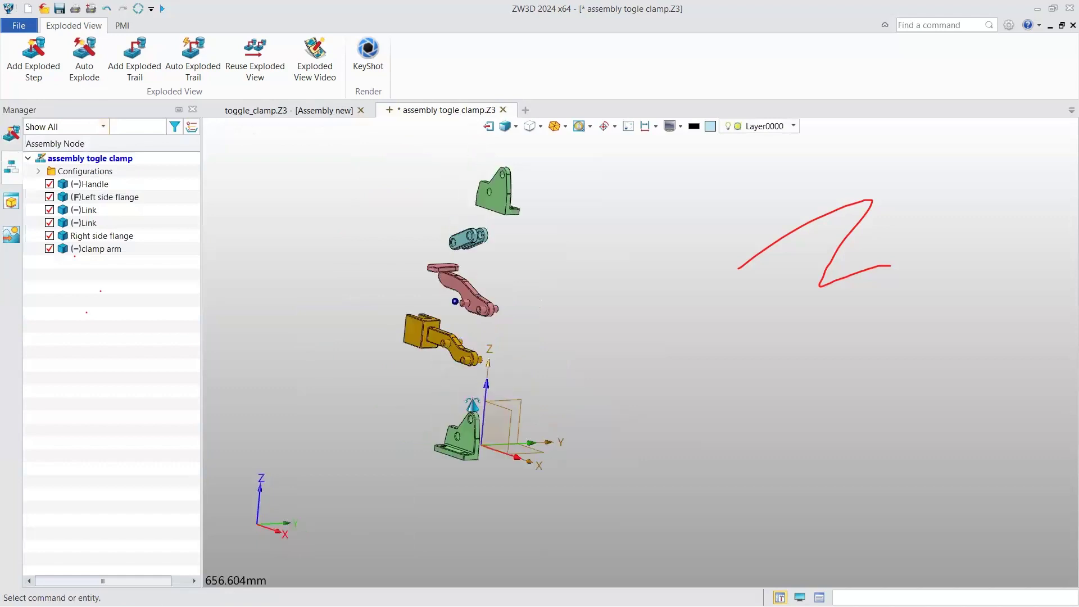
middle_click_drag(472, 393, 455, 441)
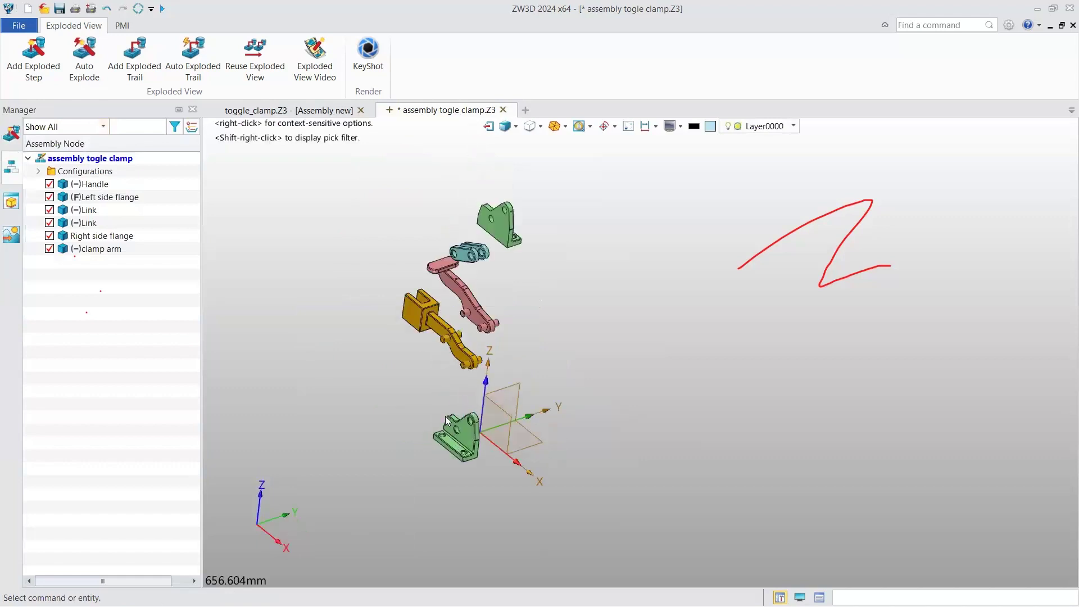
scroll(436, 415, "up", 3)
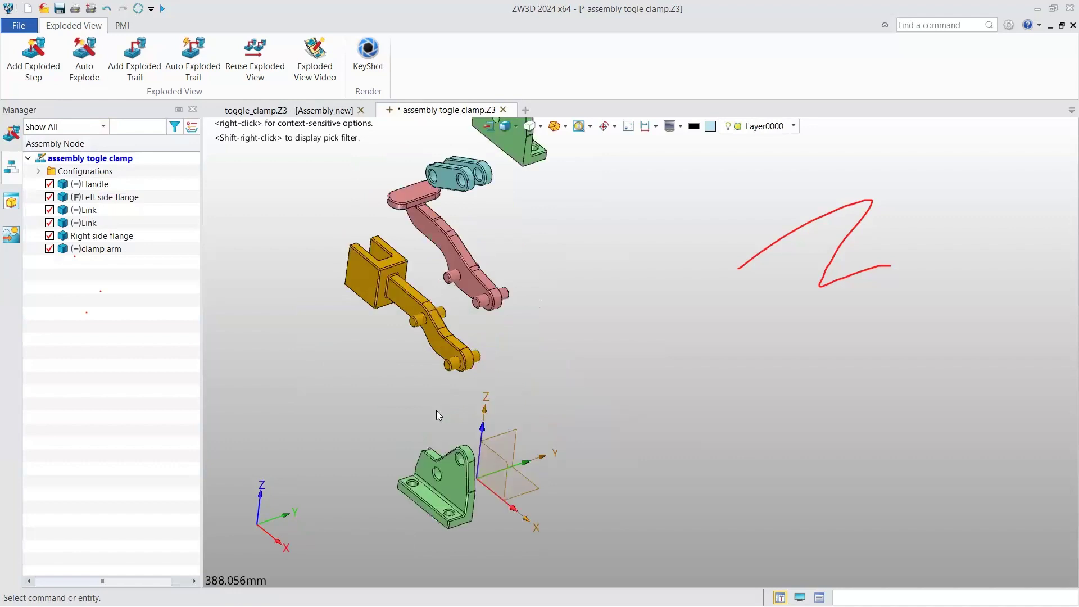
key("ctrl+Right")
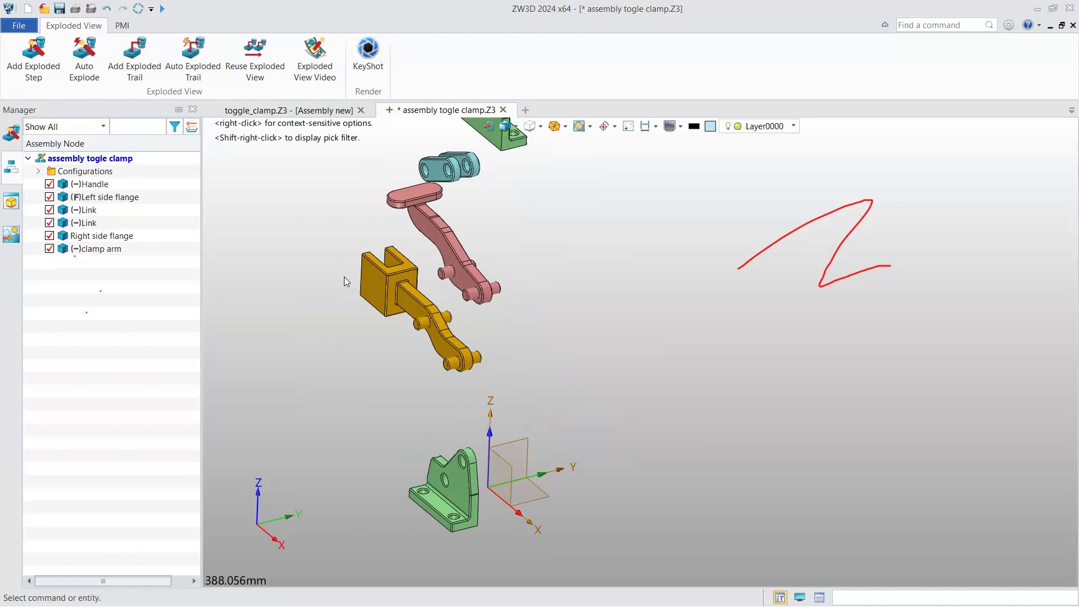
right_click(373, 406)
key("Escape")
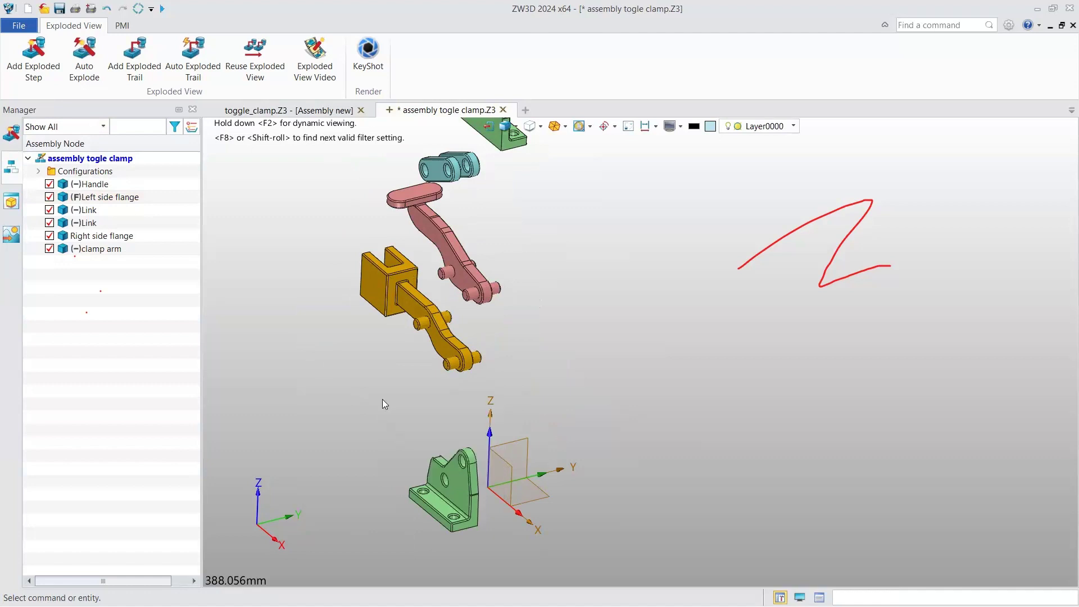
scroll(383, 404, "up", 2)
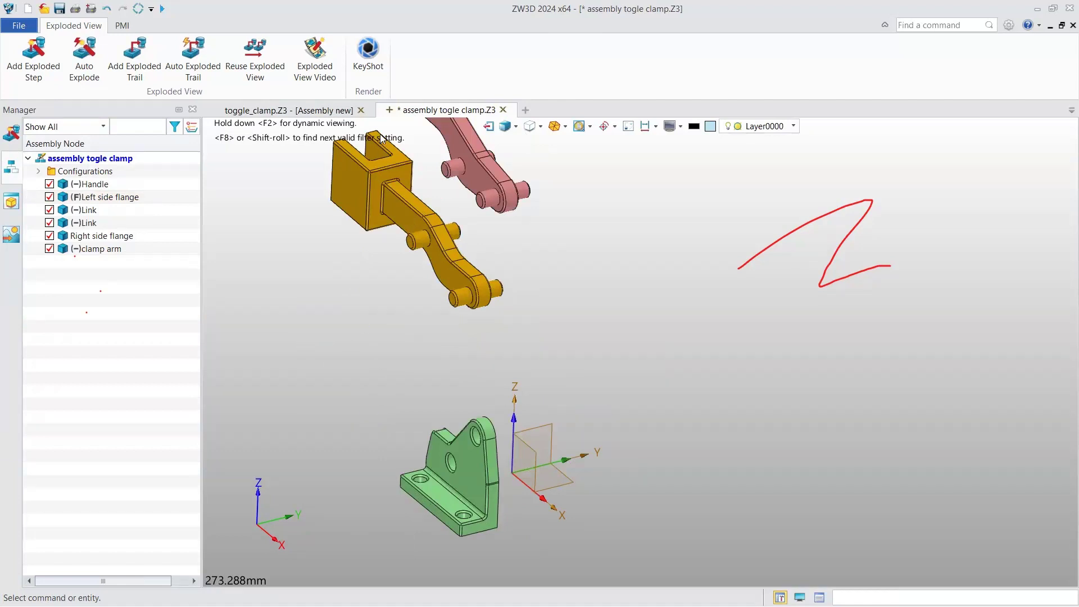
scroll(360, 205, "down", 2)
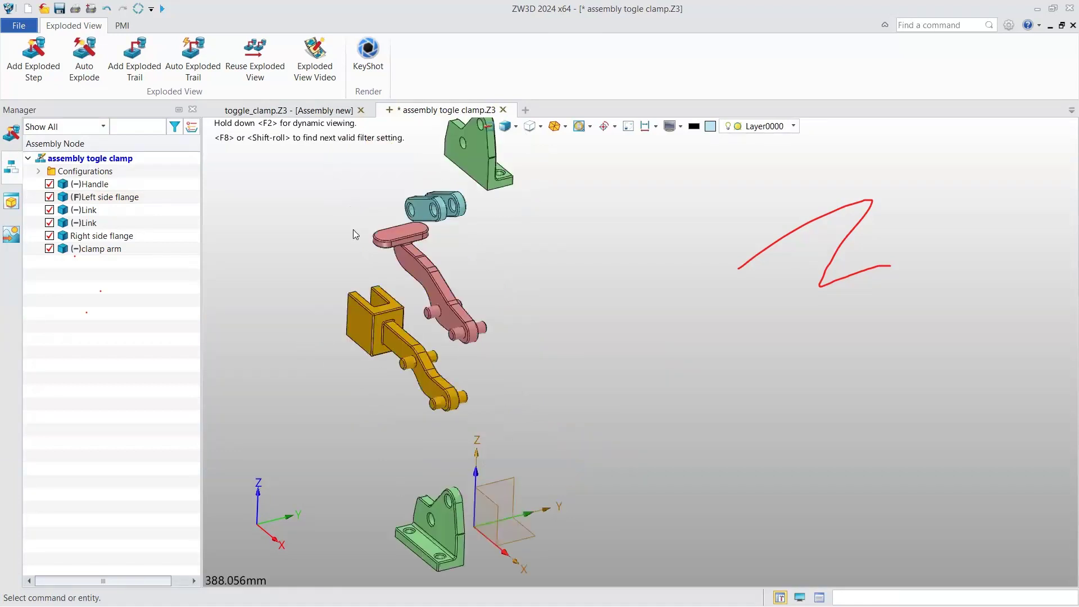
scroll(353, 229, "down", 1)
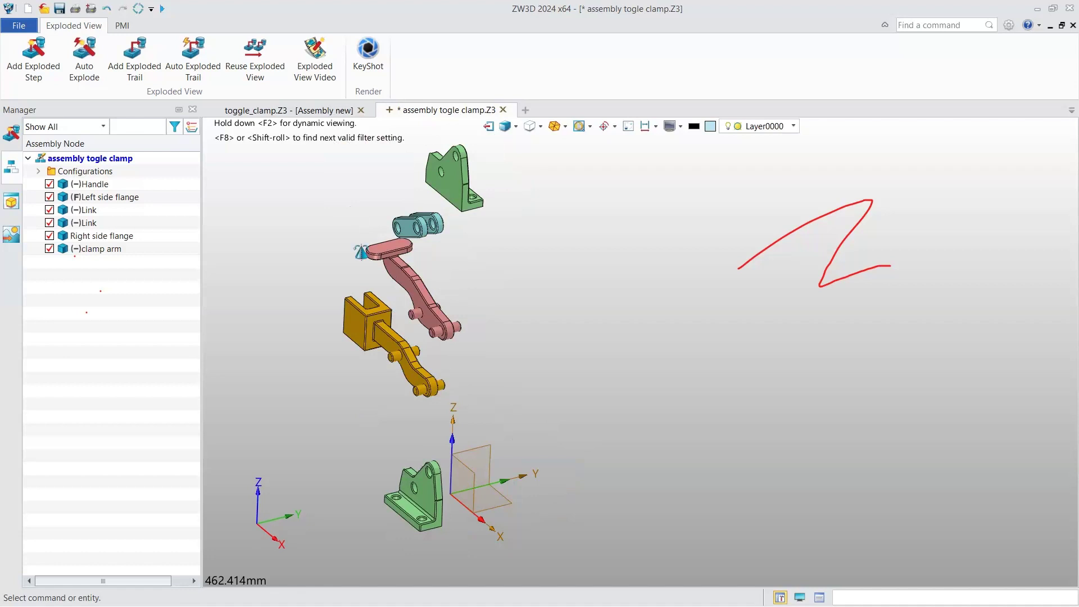
Leave the current exploded view and create a new one named Exploded_view3 in the Default configuration
scroll(352, 230, "up", 2)
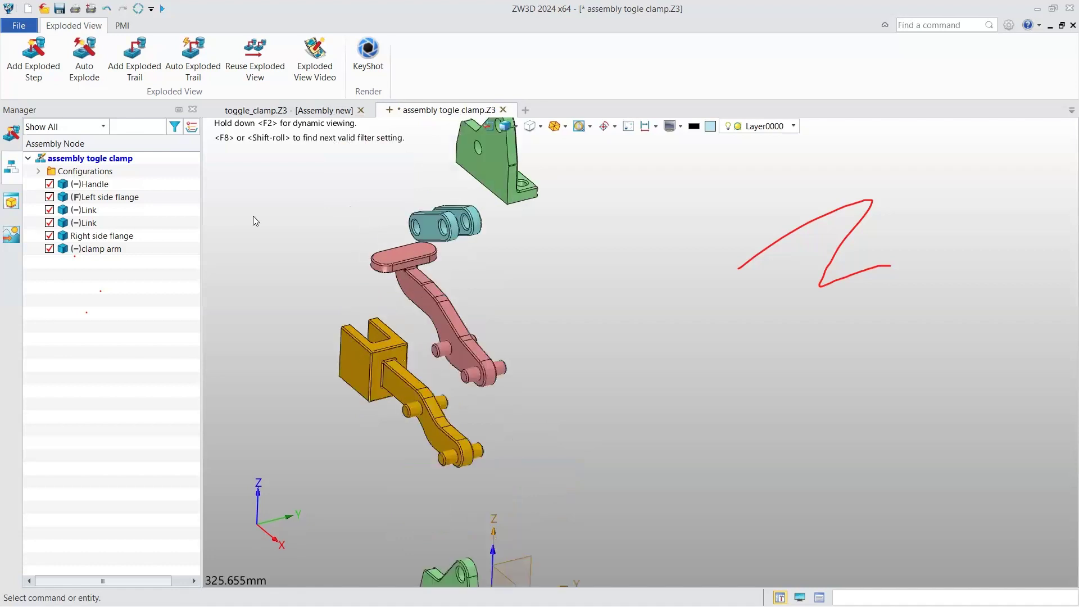
middle_click_drag(252, 216, 261, 240)
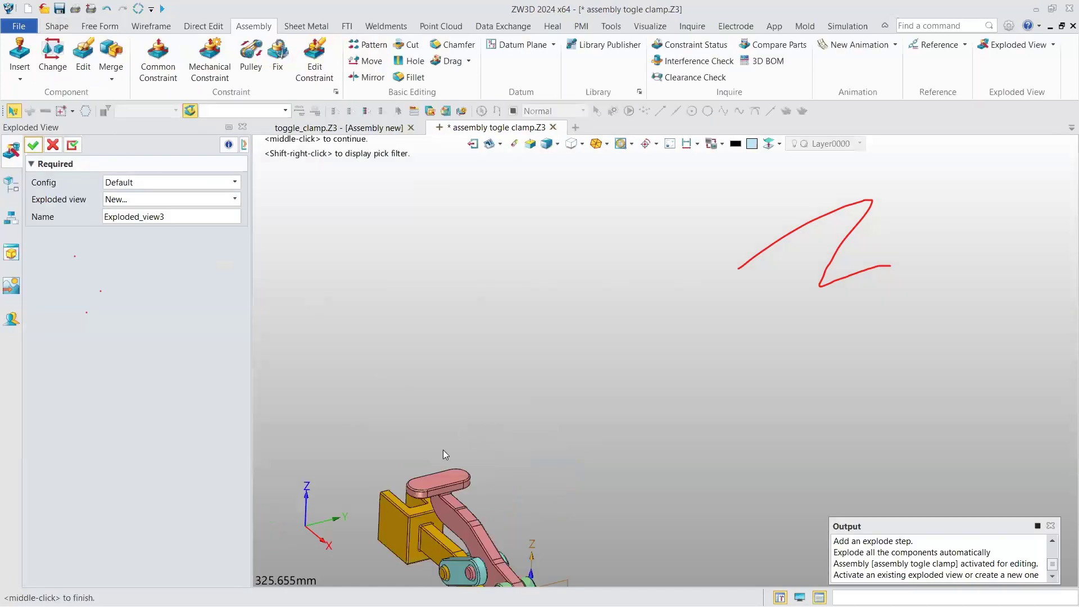
middle_click(437, 338)
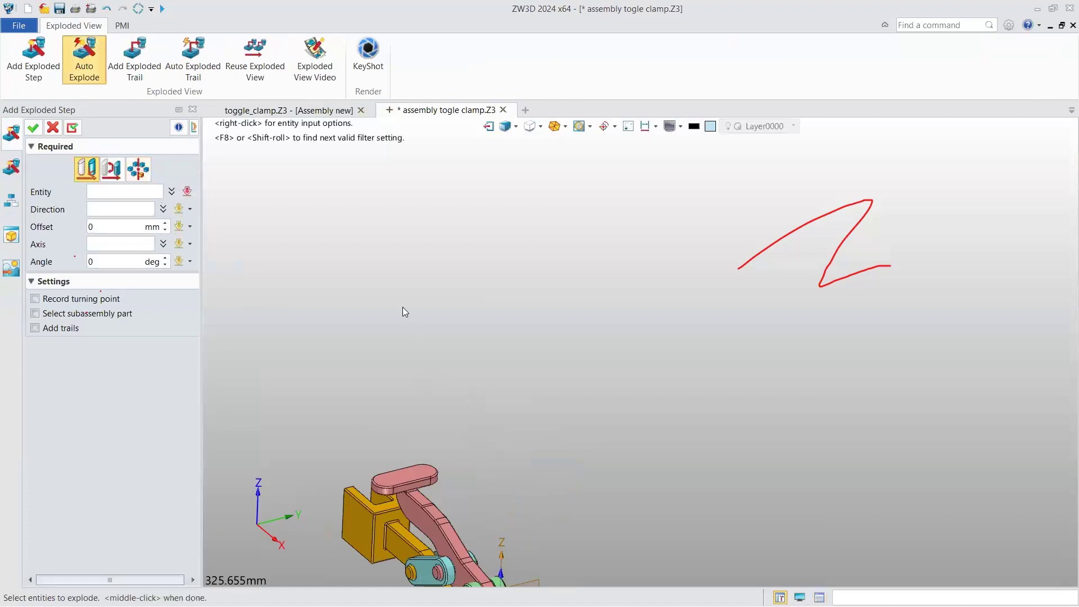
Start Auto Explode, select all six toggle clamp components as entities and remove the Left side flange from the selection
key("ctrl+a")
right_click(437, 338)
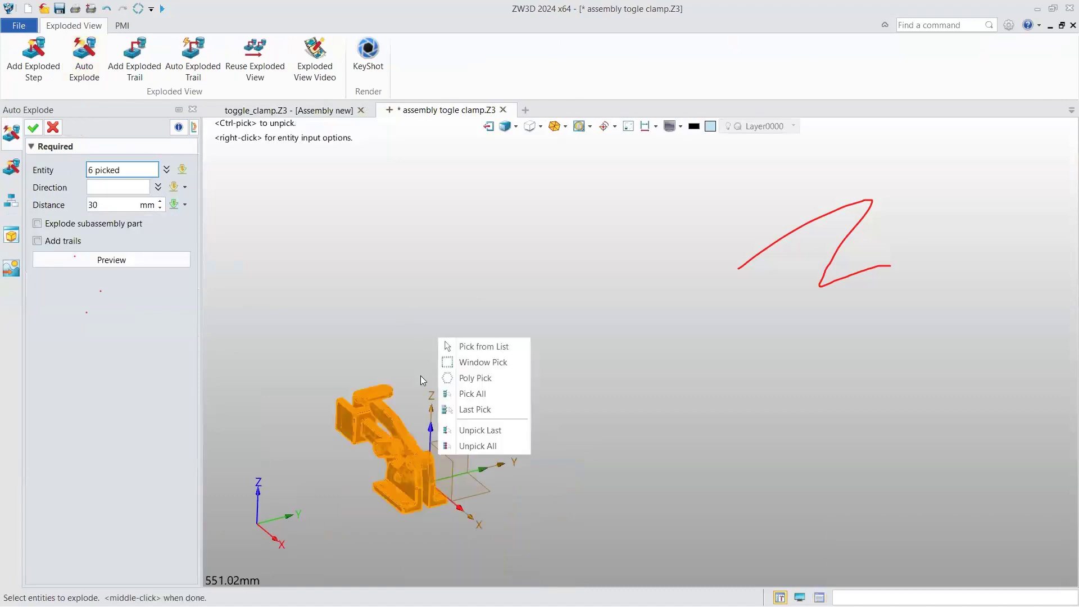
right_click(403, 308)
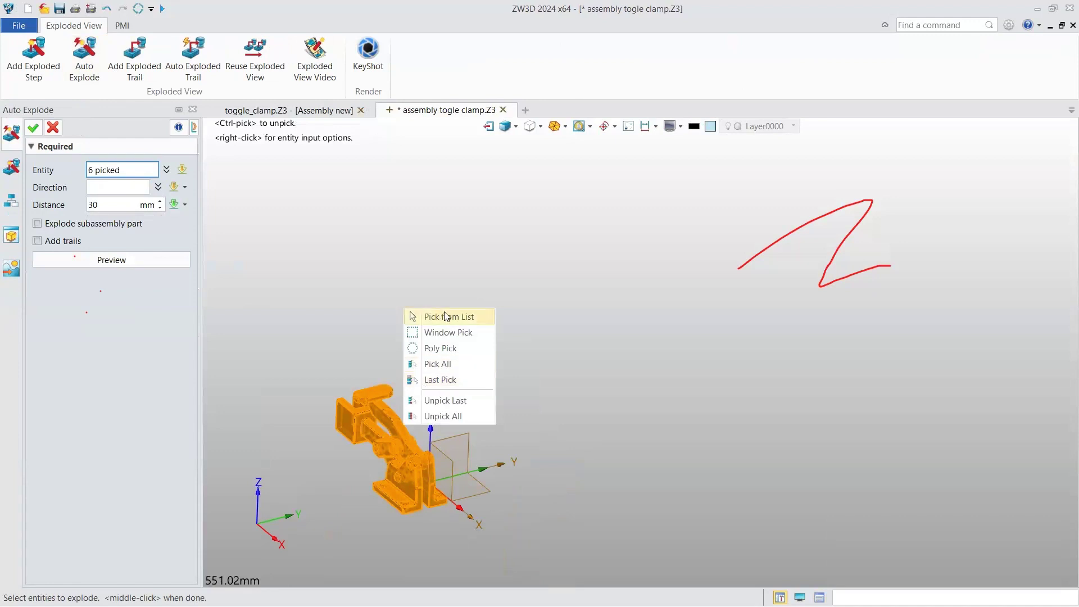
left_click(403, 405)
scroll(385, 393, "up", 3)
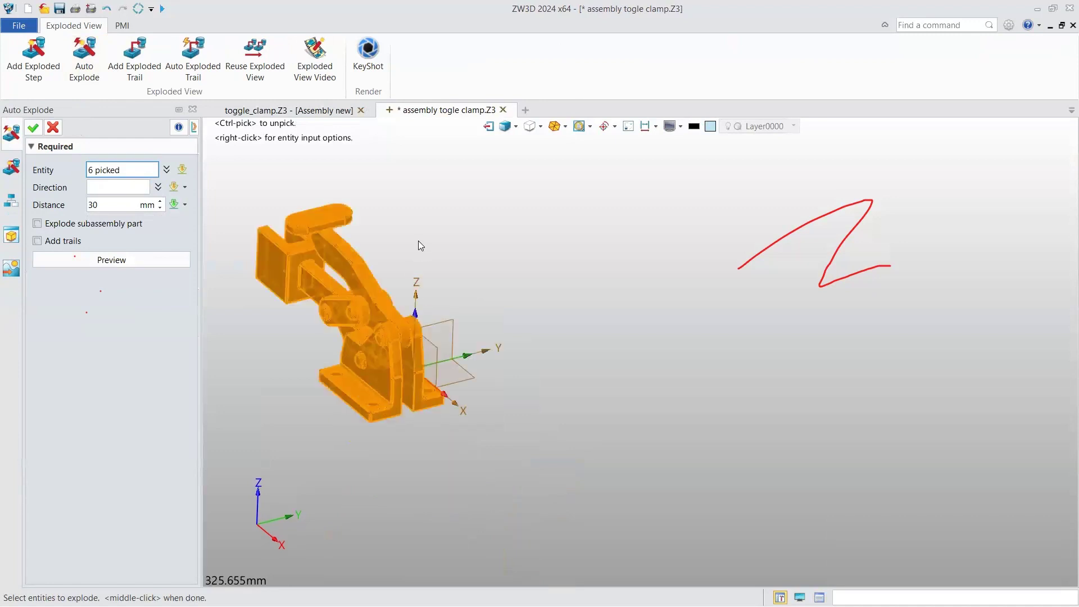
middle_click_drag(439, 246, 487, 224)
left_click(411, 385, "ctrl")
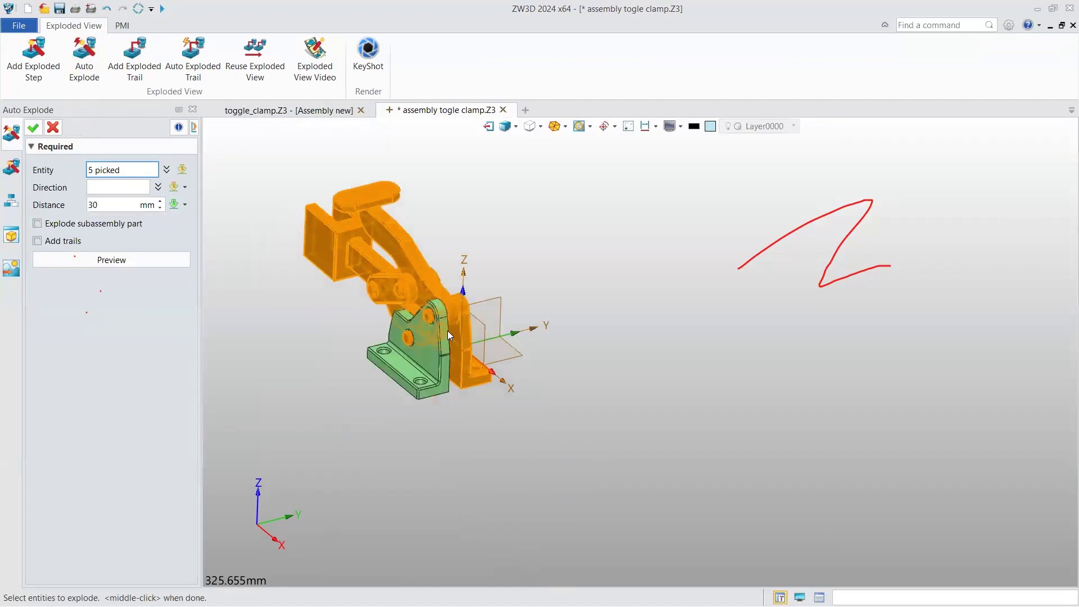
Add the Left side flange back to the Auto Explode entities and unpick it again
scroll(467, 280, "up", 4)
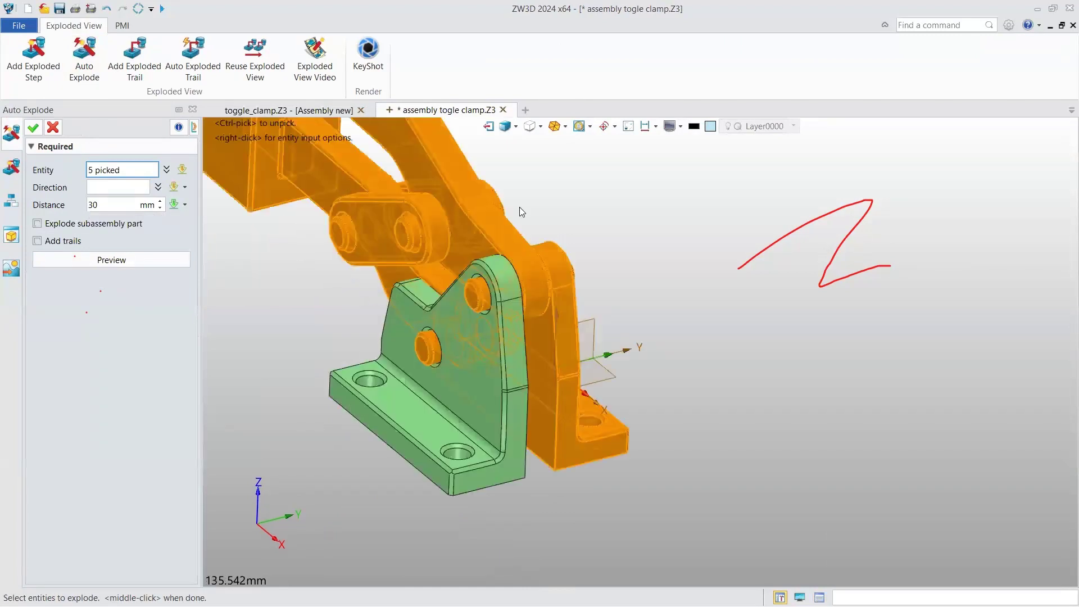
scroll(519, 207, "down", 1)
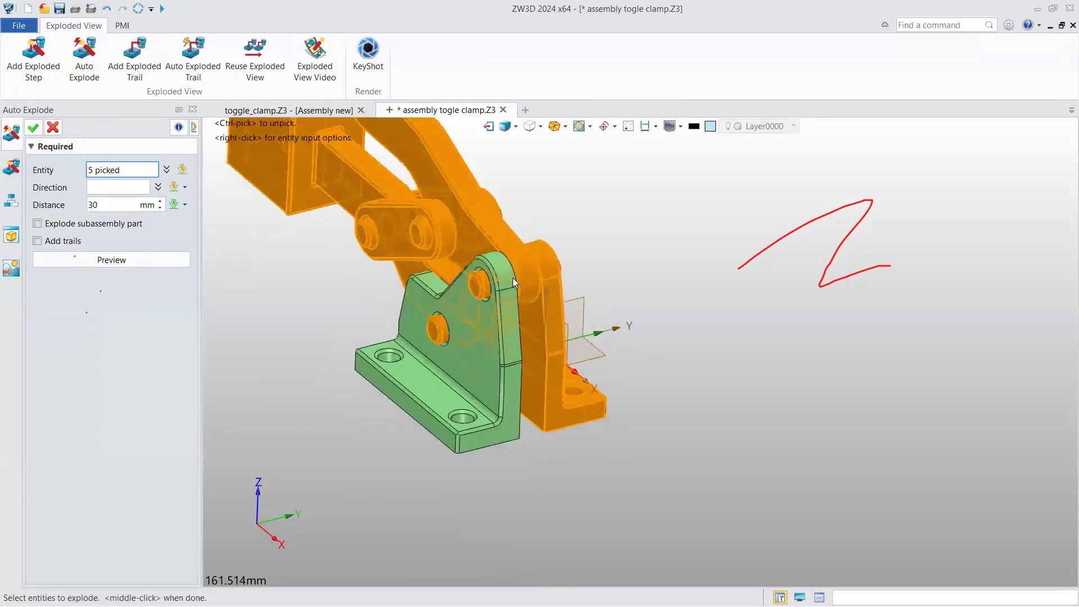
scroll(481, 380, "down", 2)
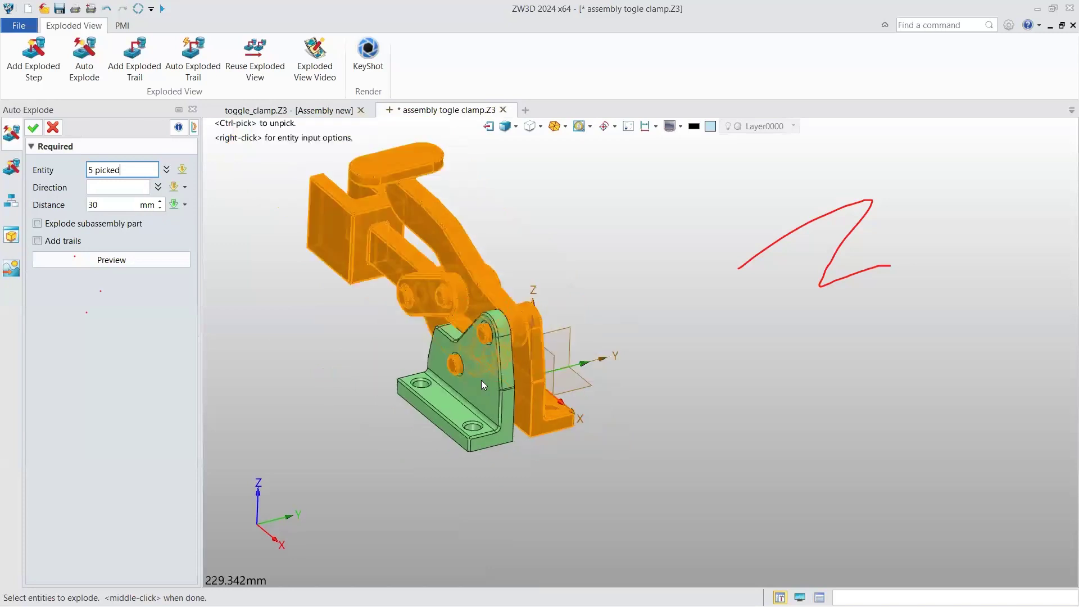
left_click(476, 389)
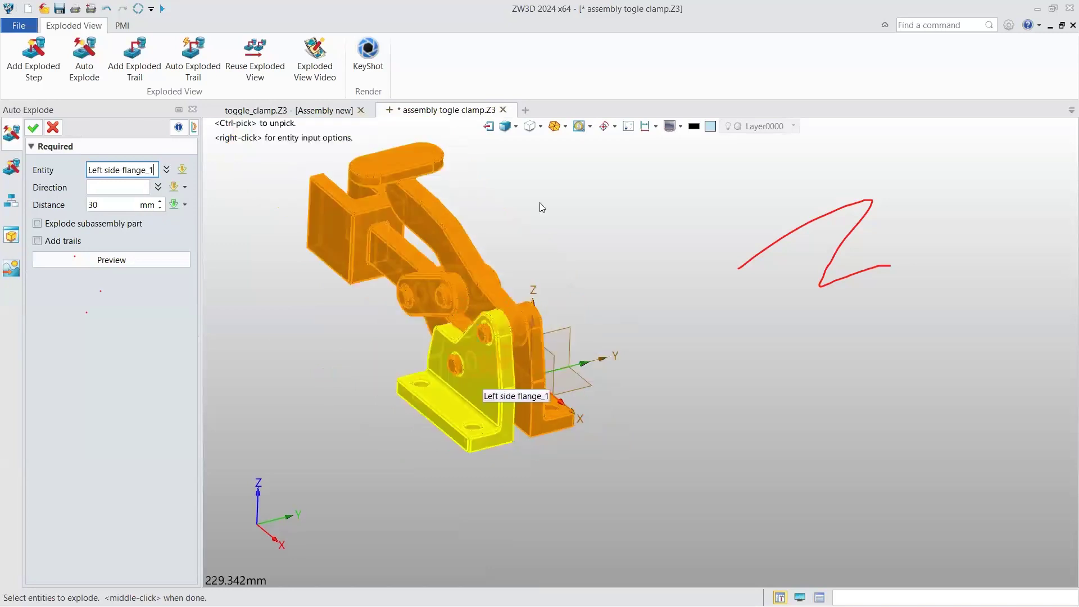
left_click(480, 382)
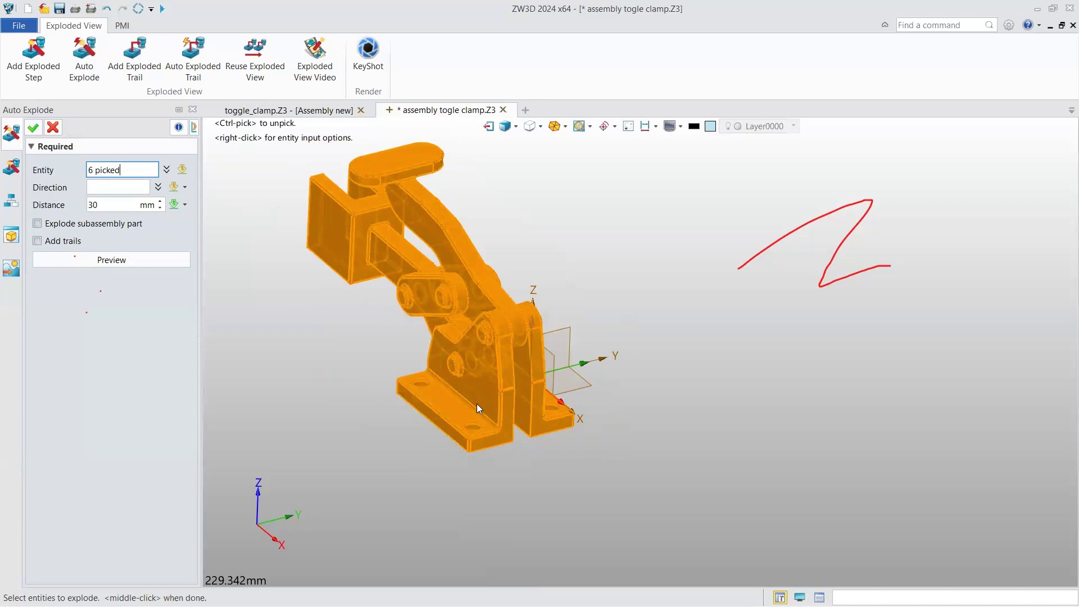
scroll(477, 406, "down", 1)
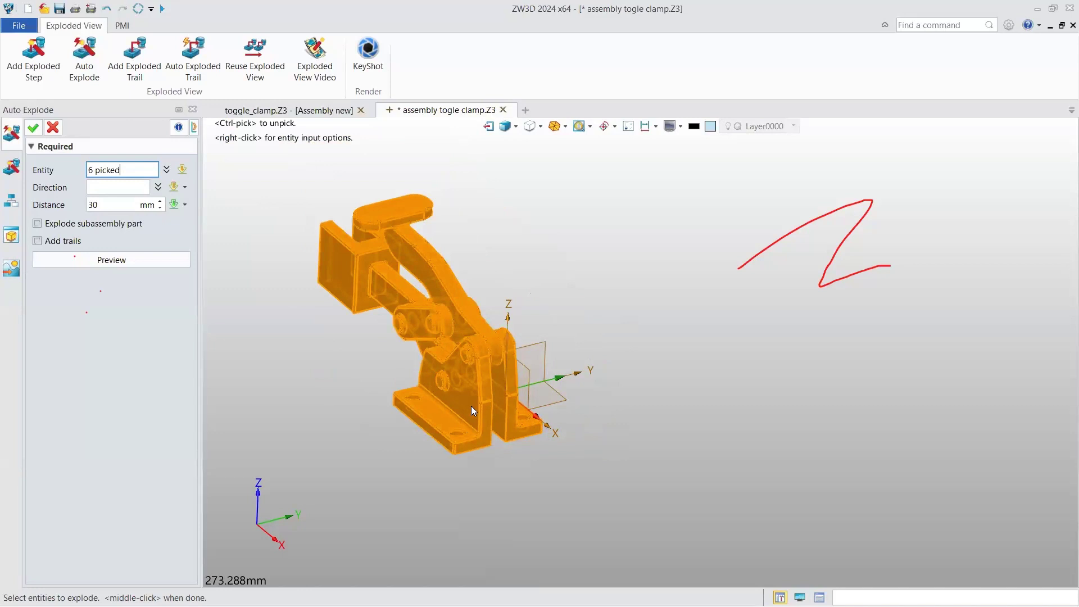
left_click(471, 406, "ctrl")
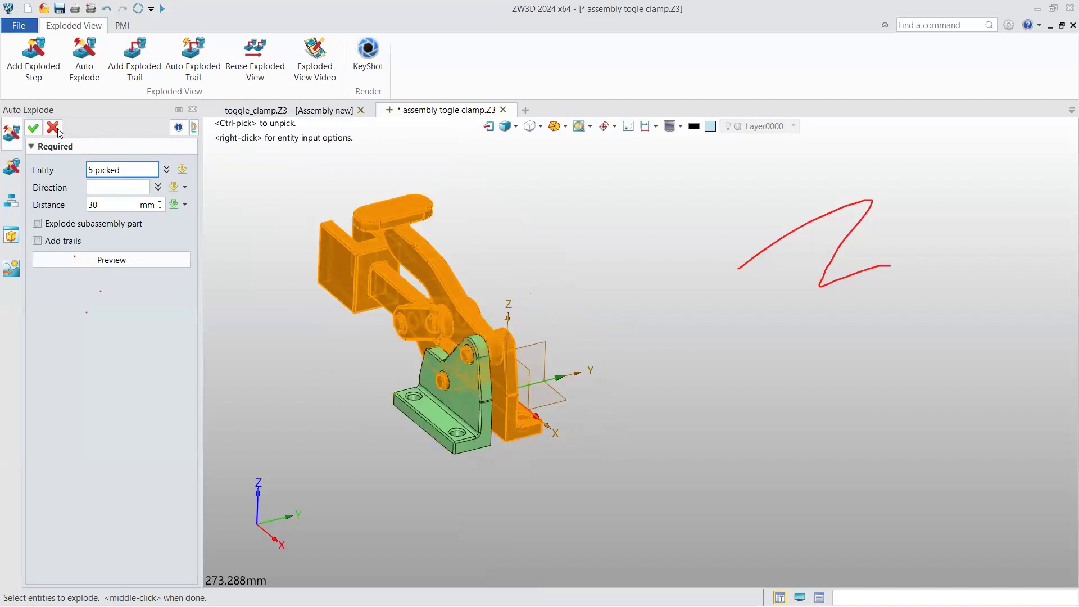
Cancel Auto Explode and leave Exploded_view3 without adding any explode step
right_click_drag(472, 360, 597, 341)
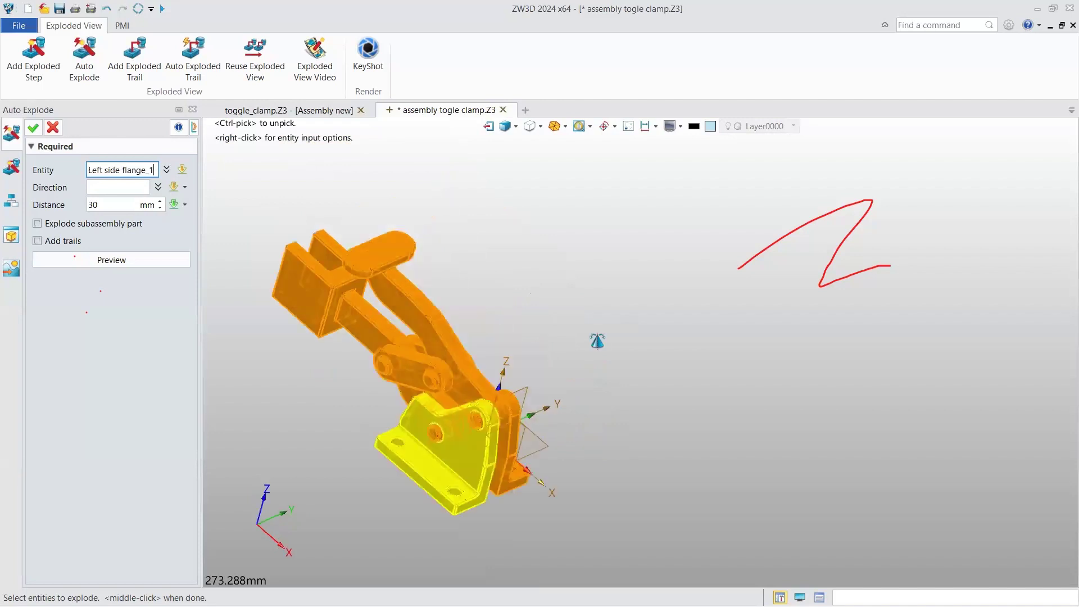
middle_click(564, 289)
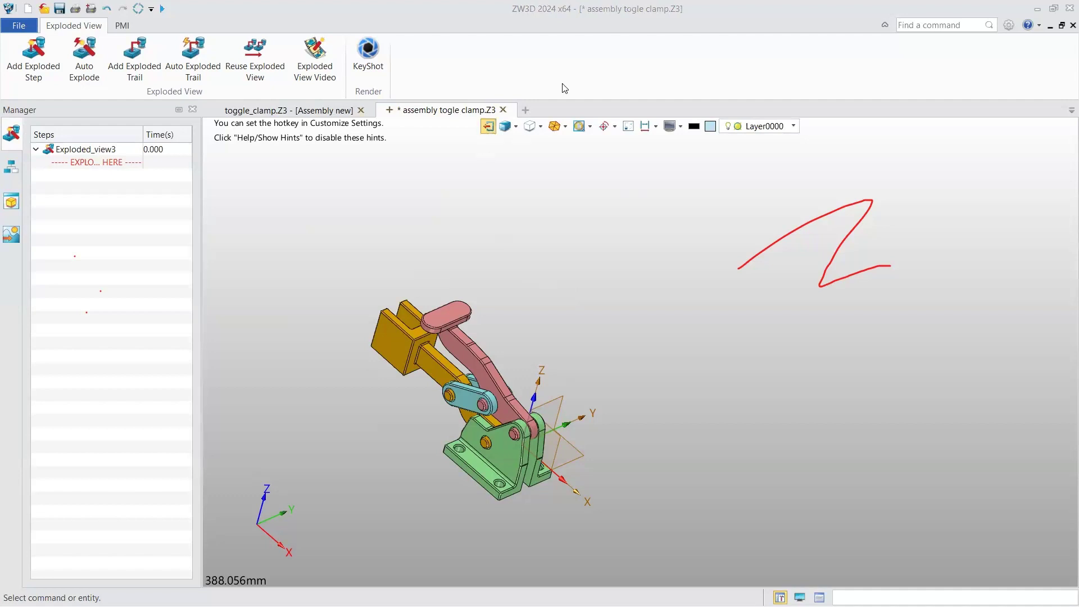
middle_click(677, 366)
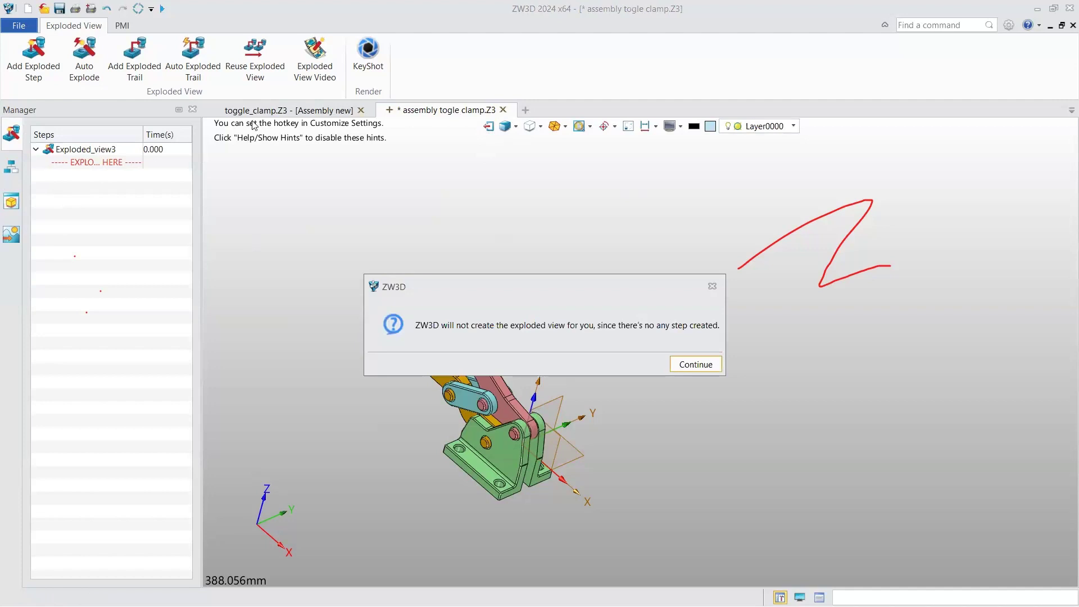
key("Return")
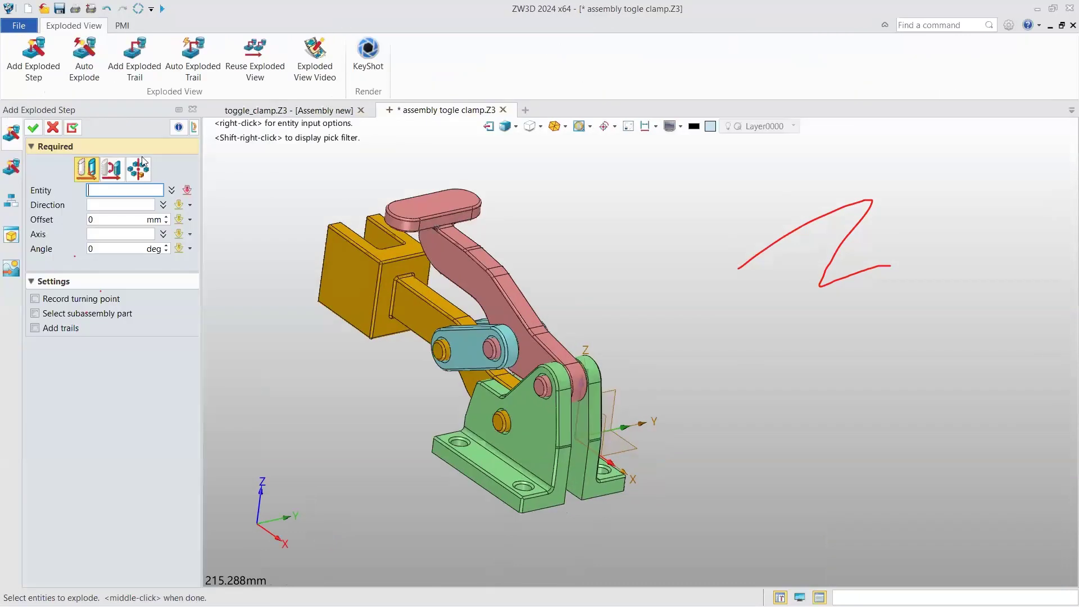
Start Auto Explode with Add trails enabled and select all six toggle clamp components as entities
left_click(99, 74)
key("Escape")
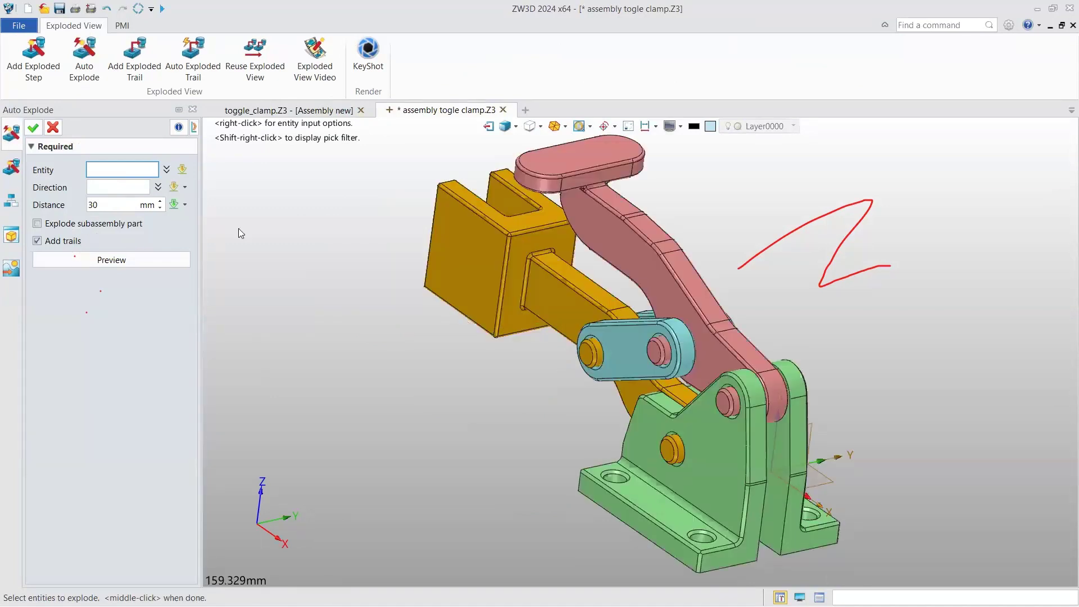
left_click_drag(385, 166, 726, 441)
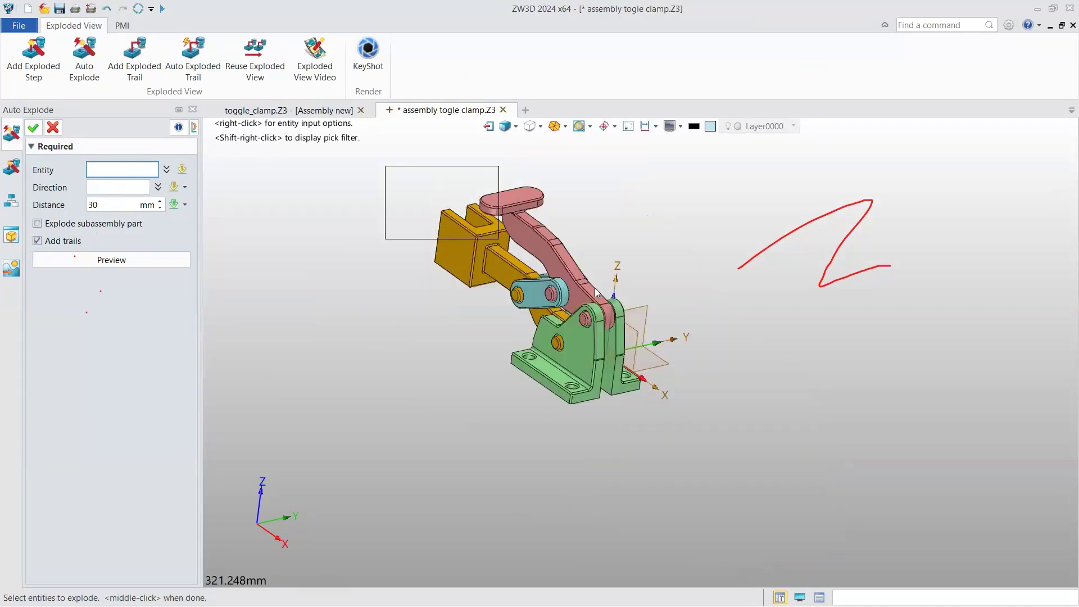
scroll(710, 339, "up", 1)
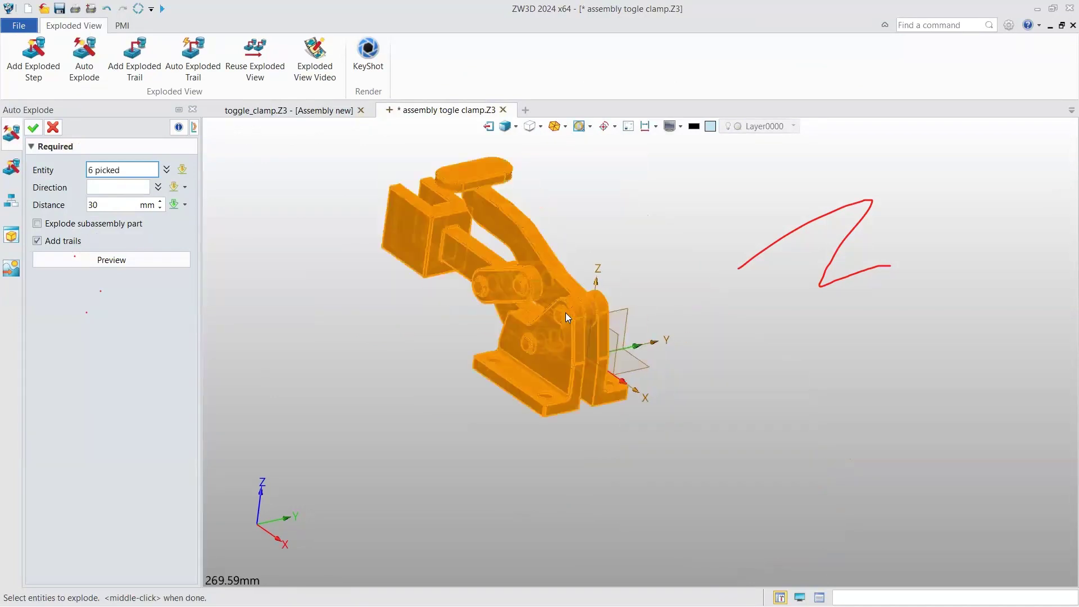
middle_click_drag(565, 312, 562, 311)
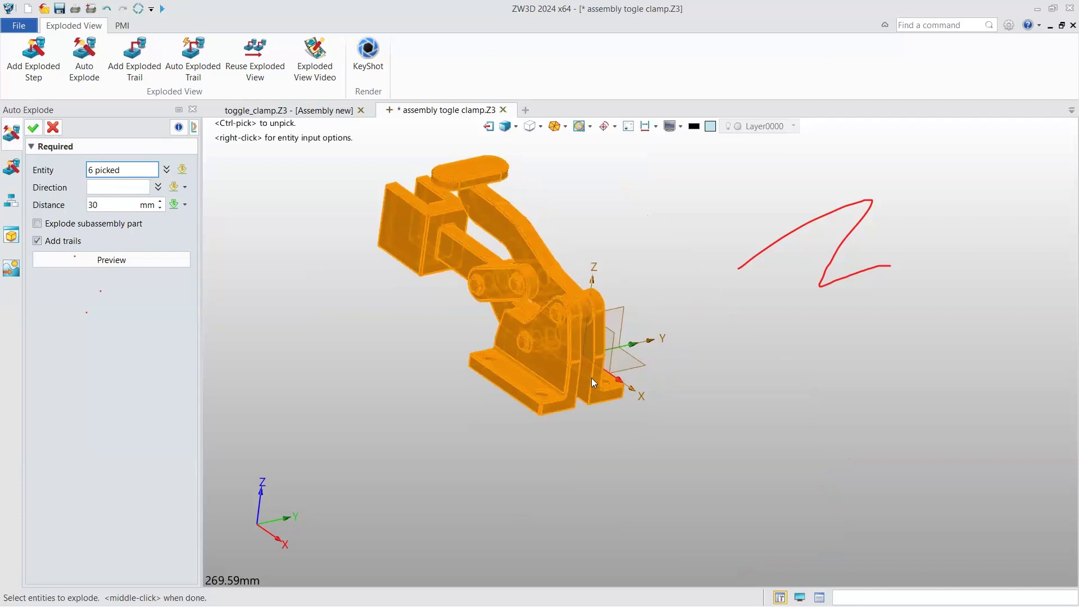
Auto-explode five components with trails along direction 0,0,1 at a distance of 30 mm, keeping the Left side flange in place
middle_click(591, 377)
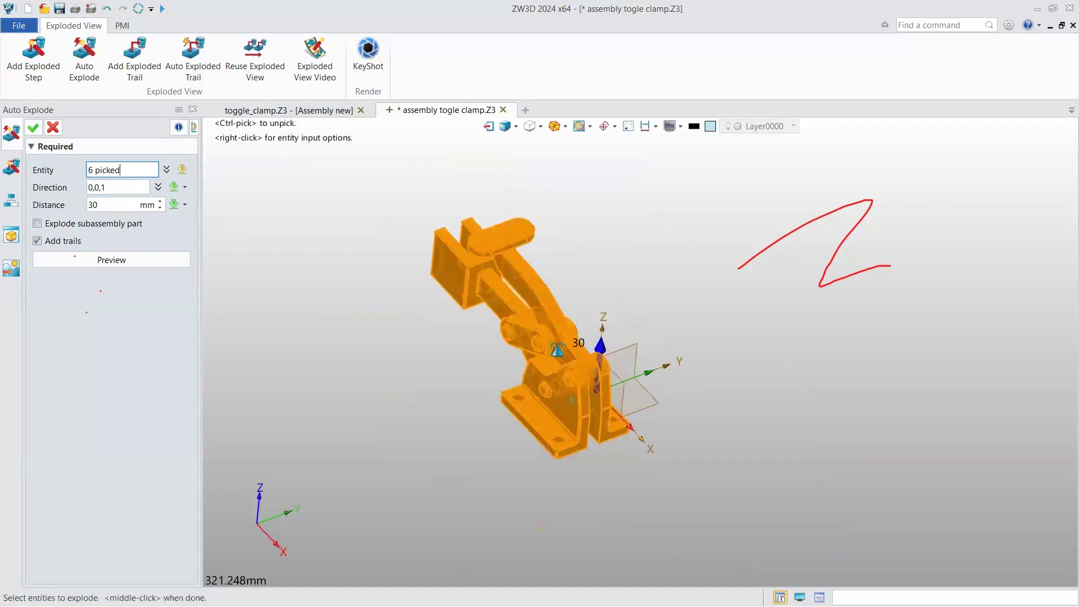
left_click(554, 393, "ctrl")
left_click(111, 260)
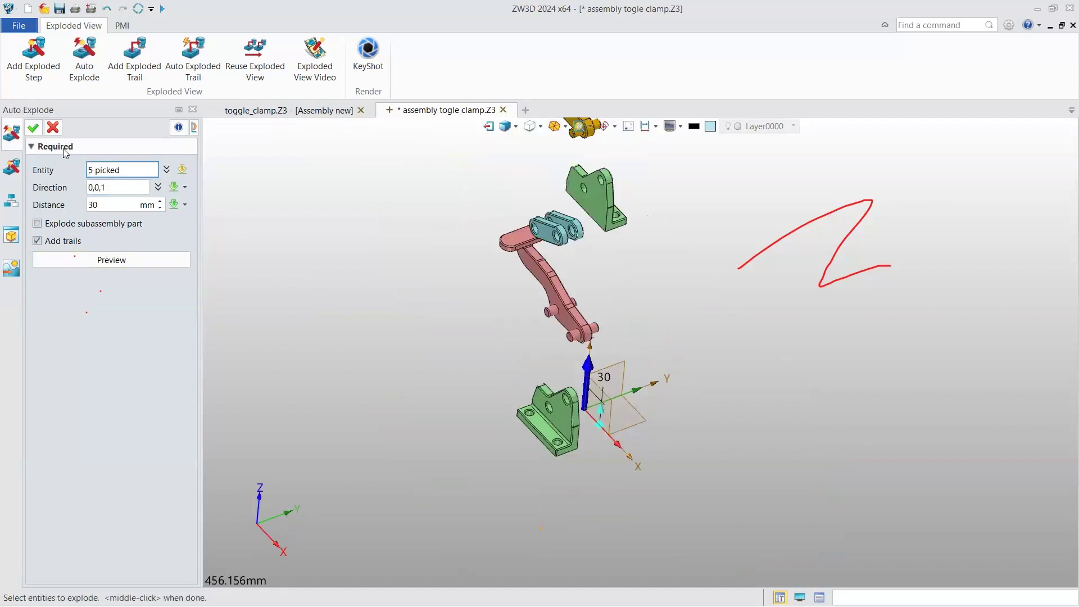
left_click(38, 128)
middle_click(532, 386)
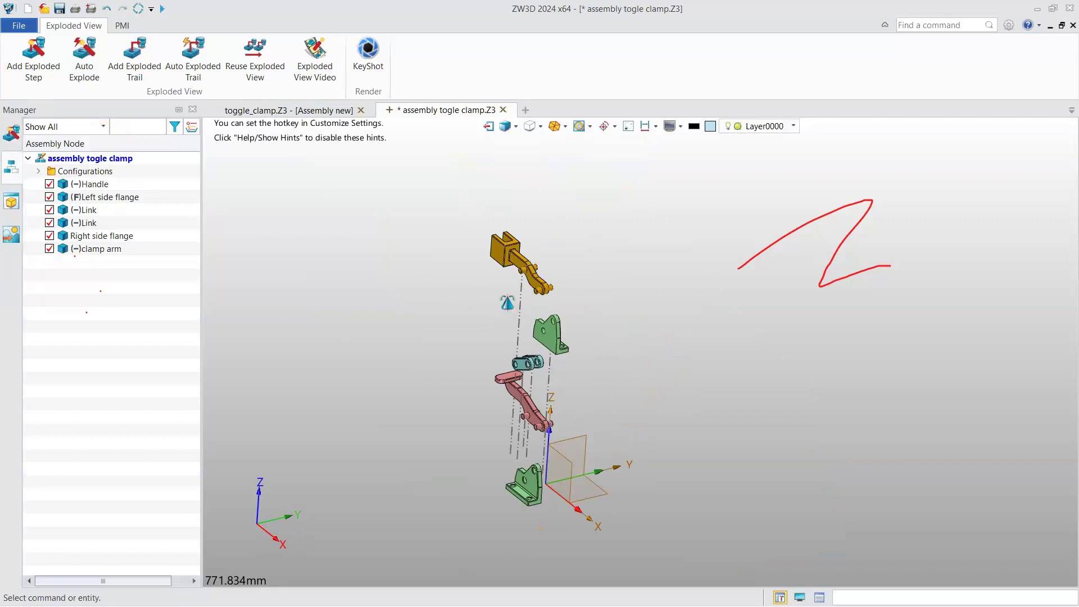
Examine the trail lines connecting the vertically exploded toggle clamp components from several angles
scroll(521, 307, "up", 3)
right_click_drag(526, 329, 548, 330)
scroll(559, 366, "up", 1)
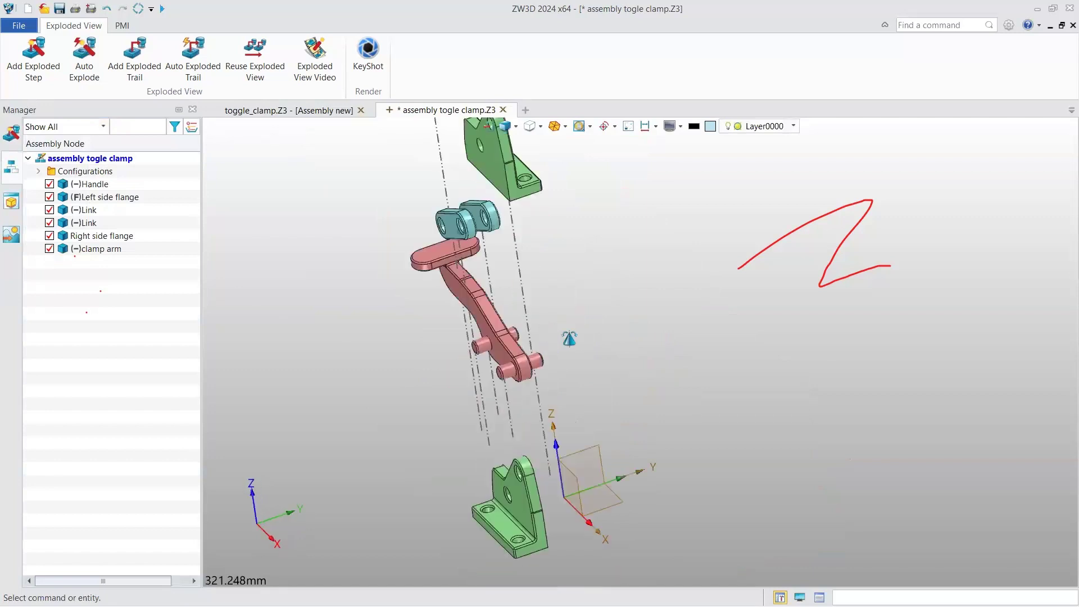
middle_click_drag(570, 337, 522, 316)
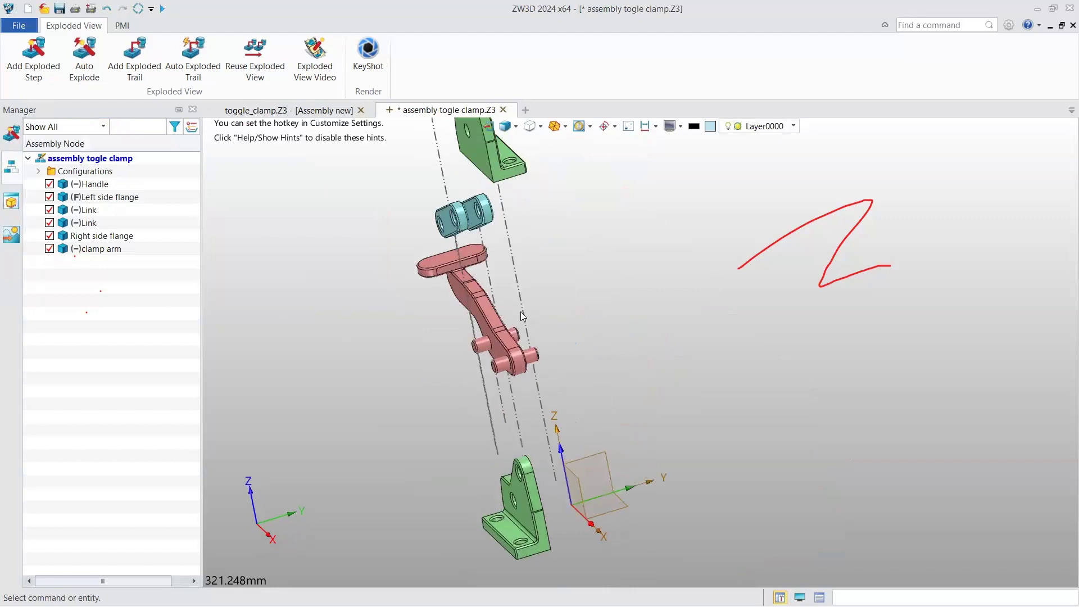
middle_click_drag(221, 224, 214, 254)
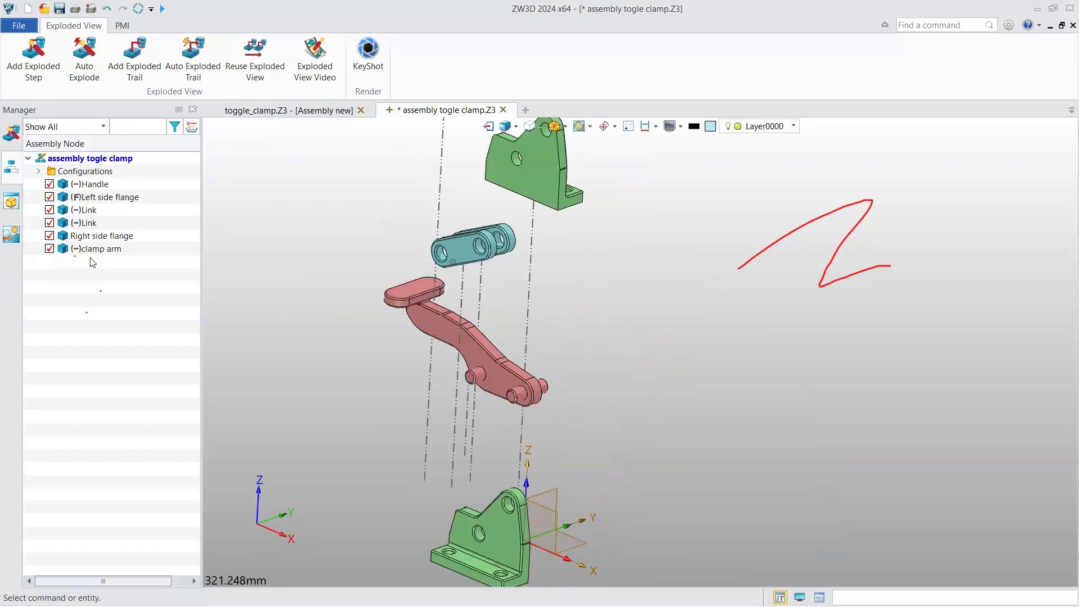
Try enabling Add trails for a manual exploded step, then cancel the command
left_click(46, 67)
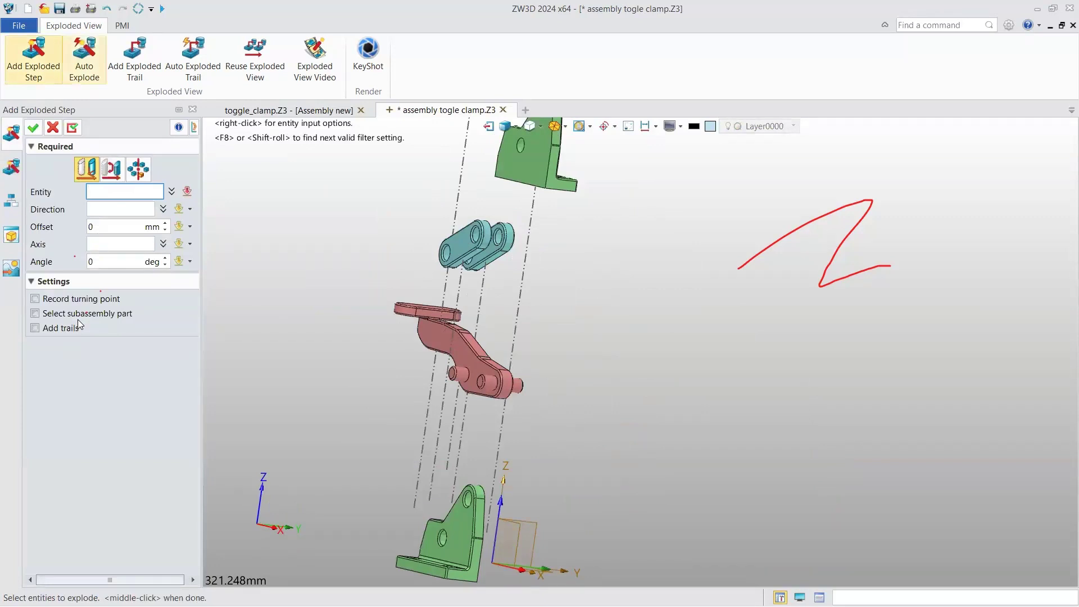
left_click(70, 332)
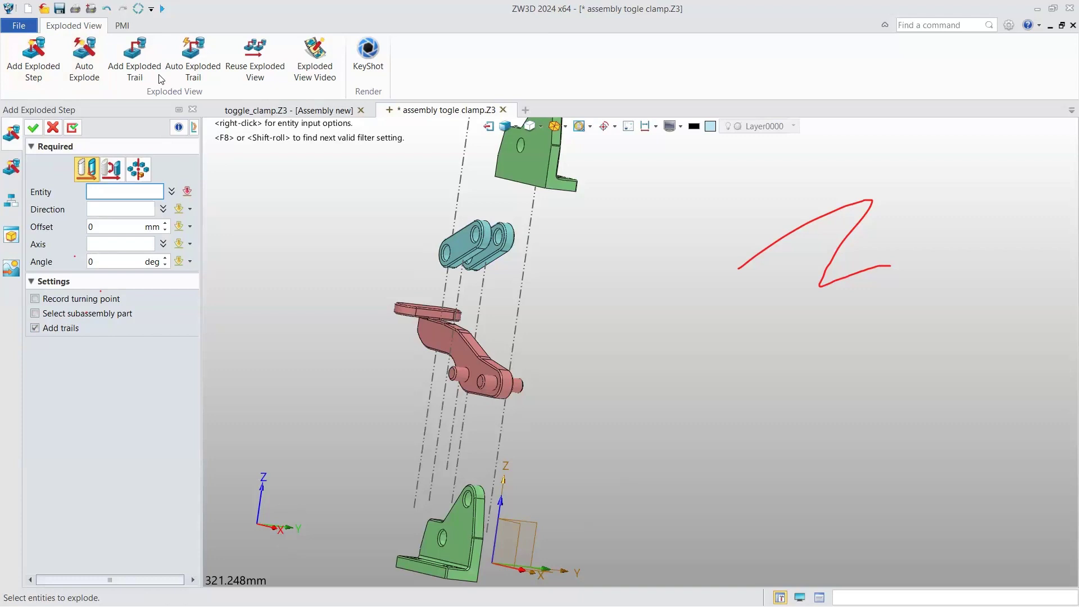
key("Escape")
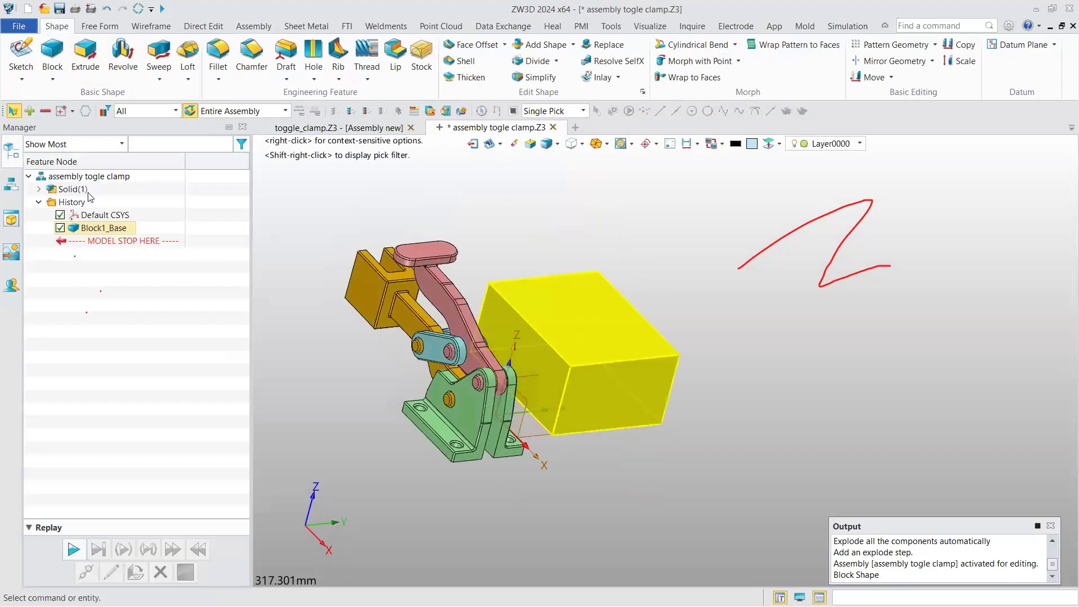
Open the block beside the toggle clamp for editing, try to change its height and cancel
double_click(89, 176)
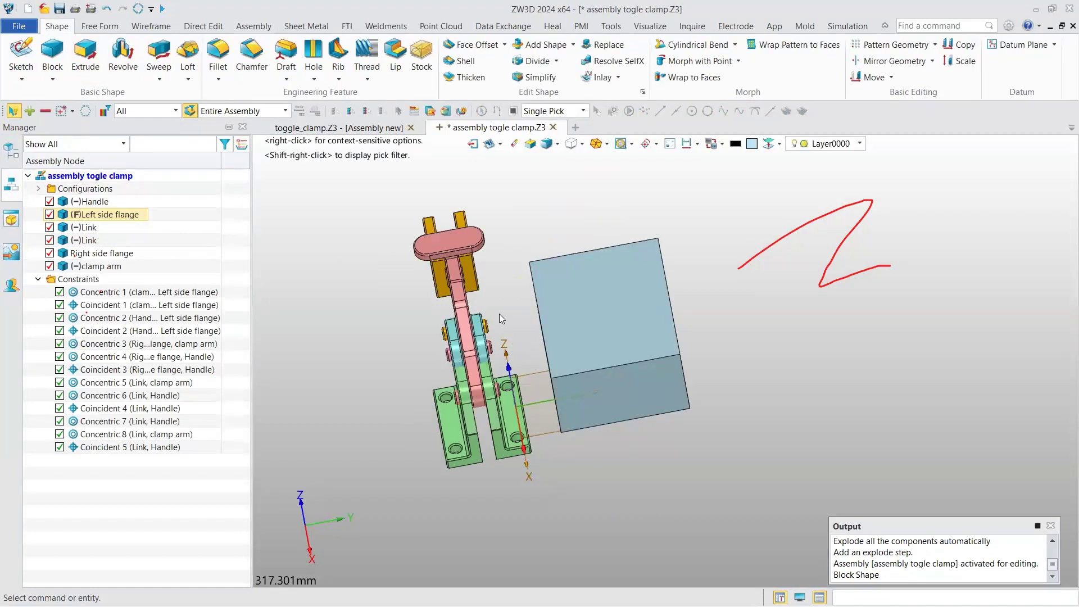
middle_click_drag(467, 312, 430, 334)
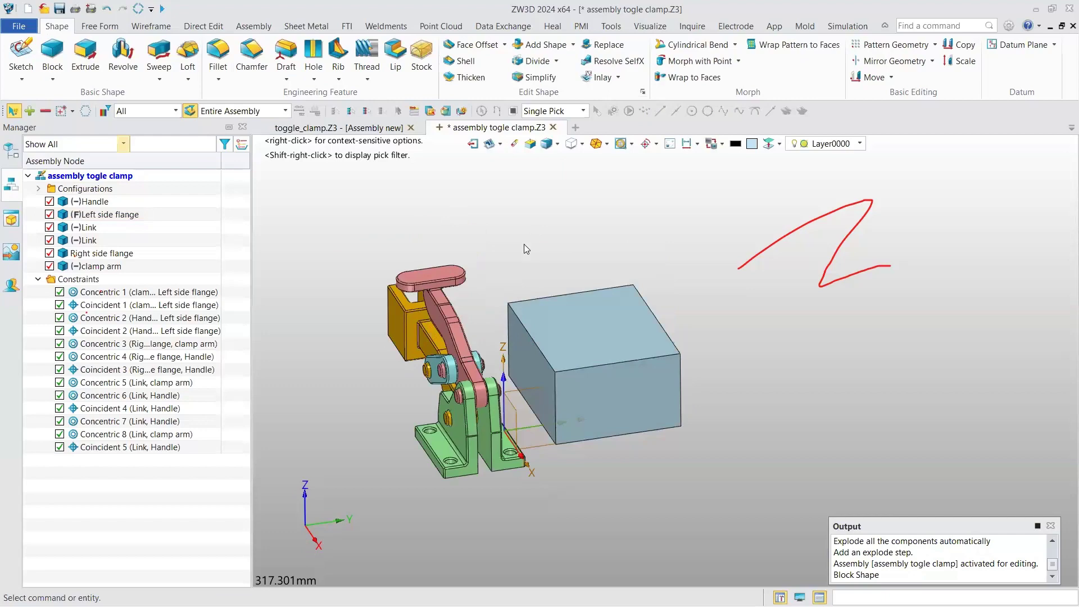
double_click(587, 317)
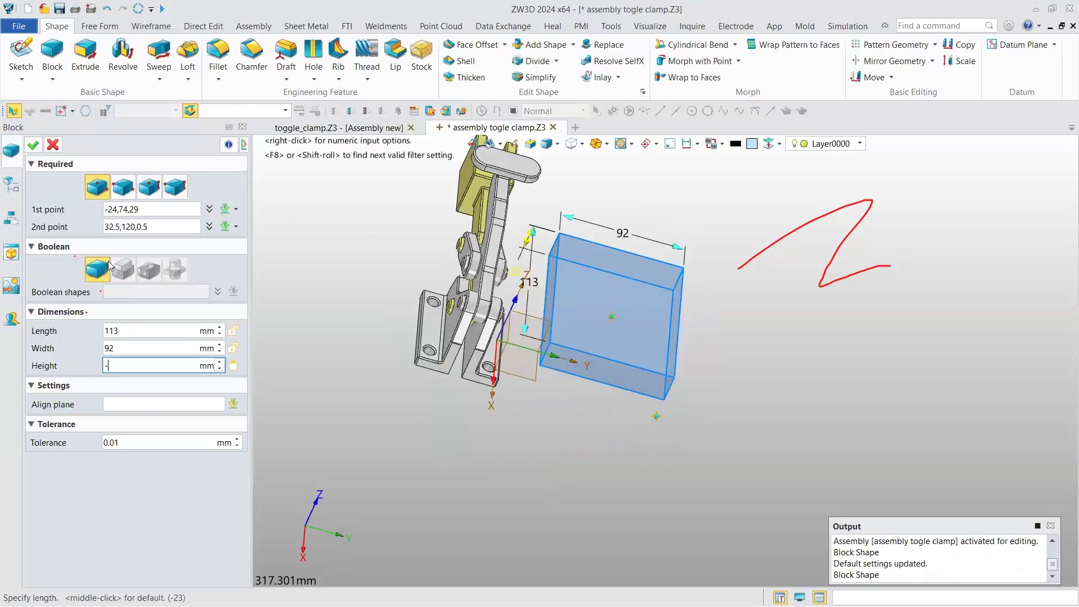
key("Return")
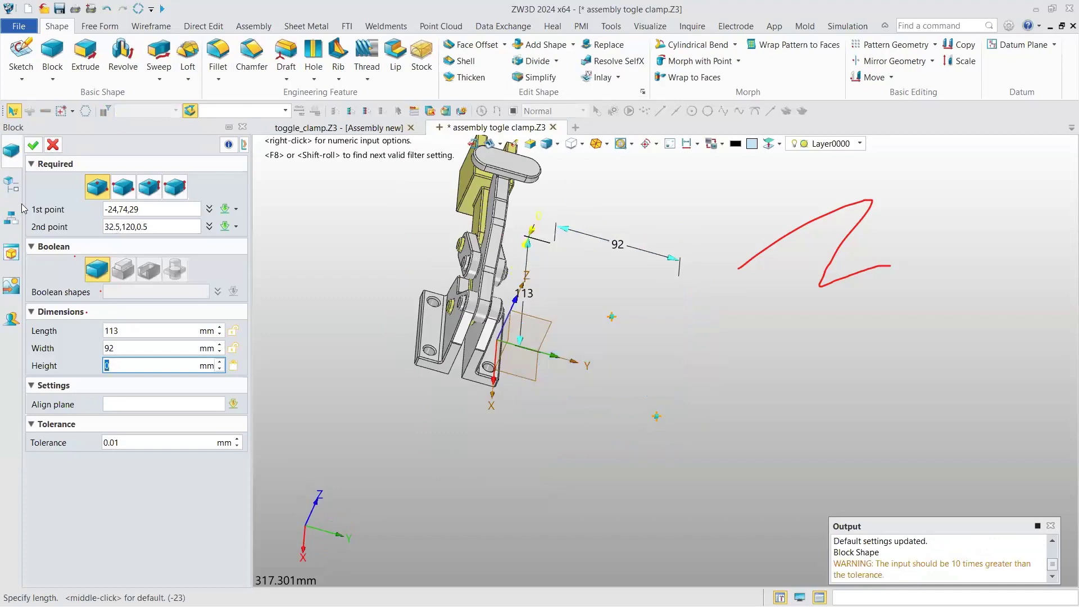
key("Escape")
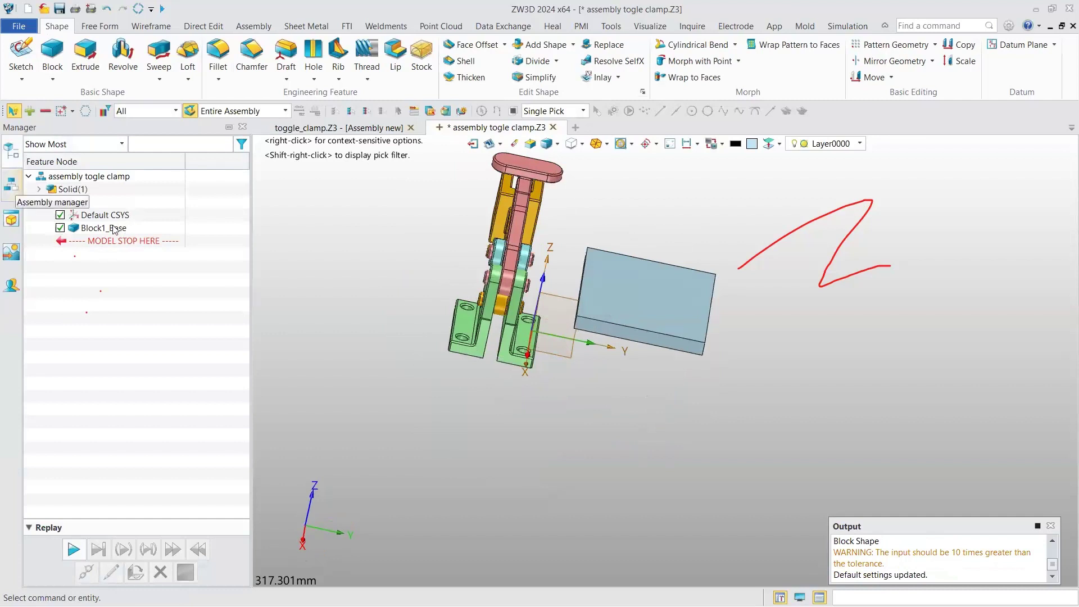
Compare the assembly's component tree with its feature history and check the feature dependencies of Block1_Base
left_click(11, 149)
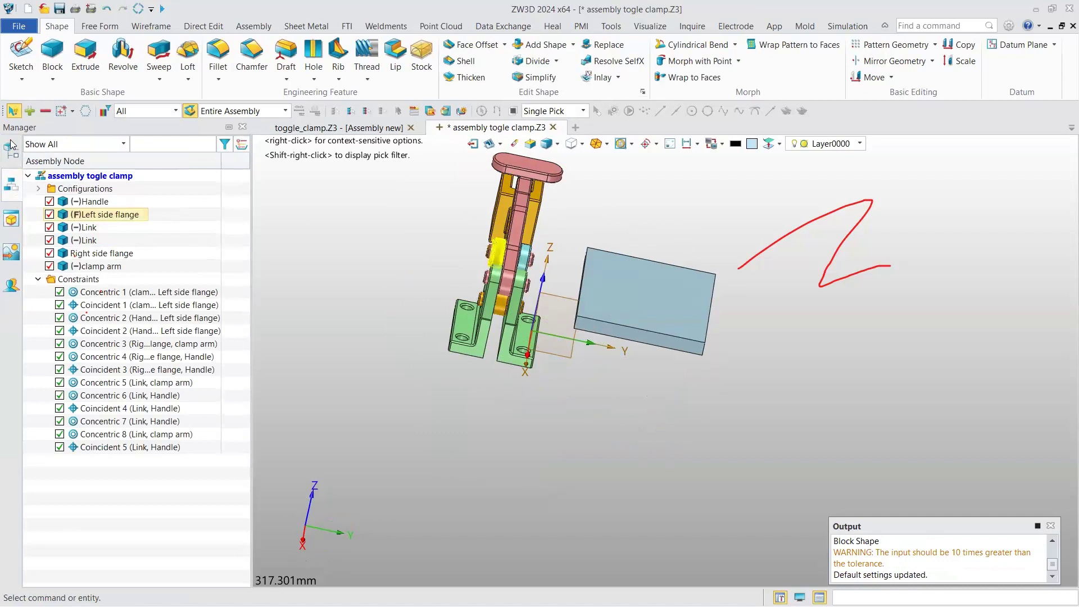
left_click(11, 145)
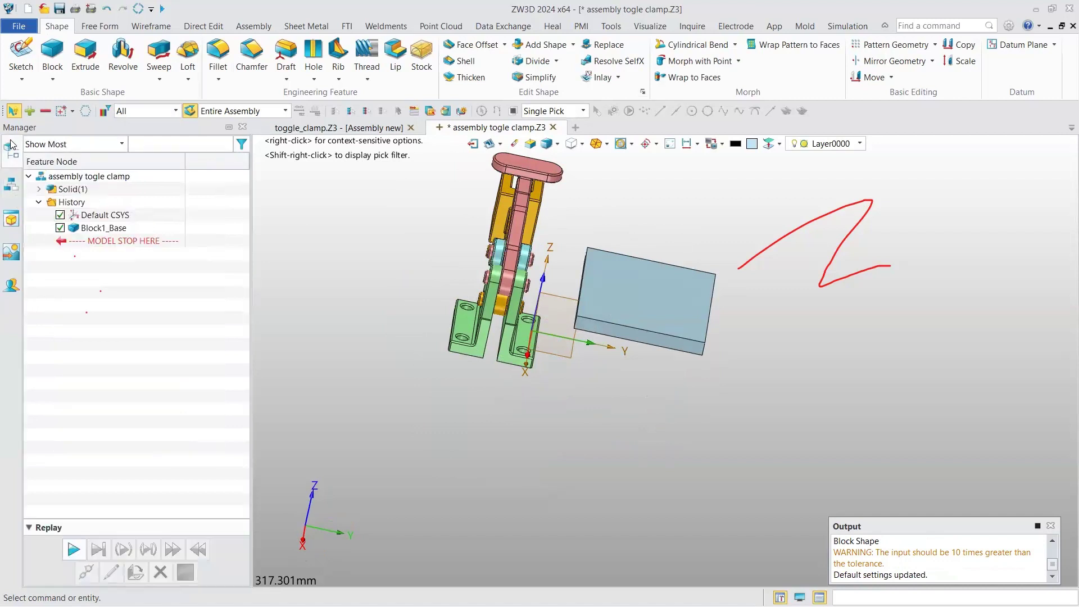
left_click(106, 228)
right_click(107, 230)
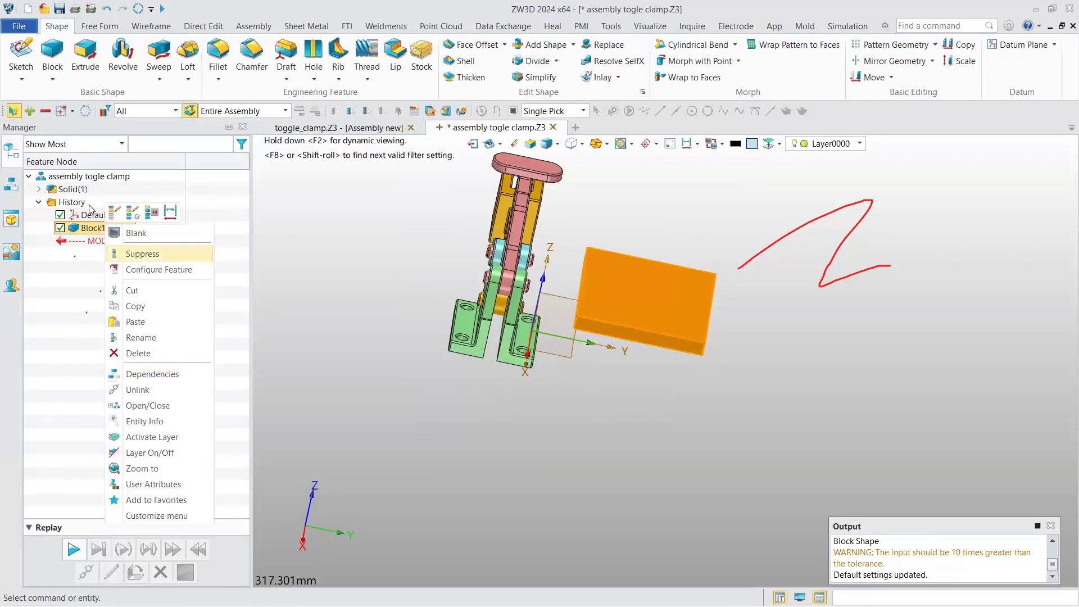
left_click(151, 374)
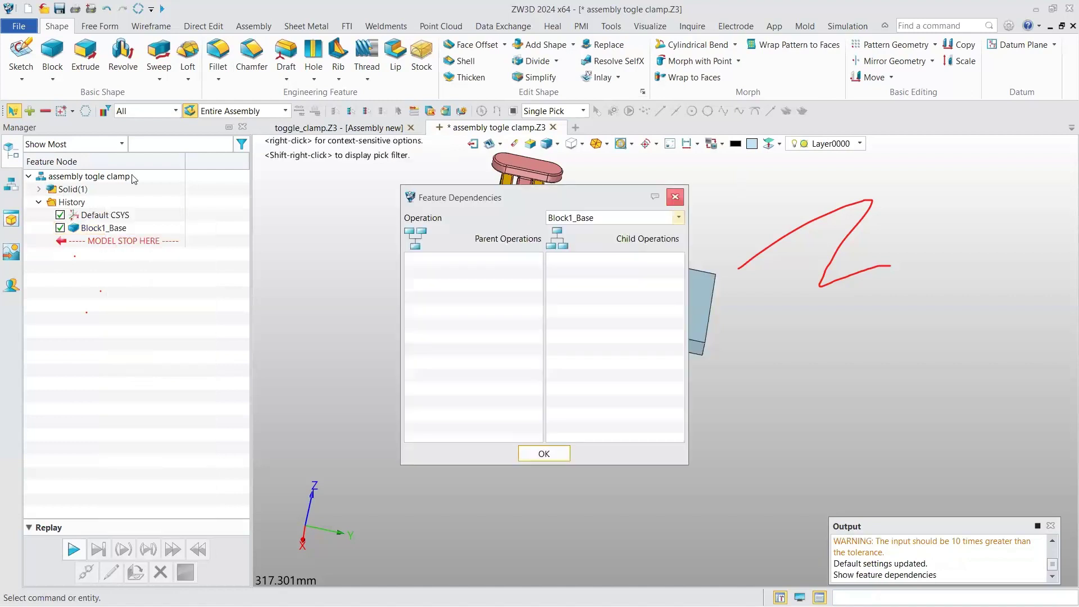
key("Return")
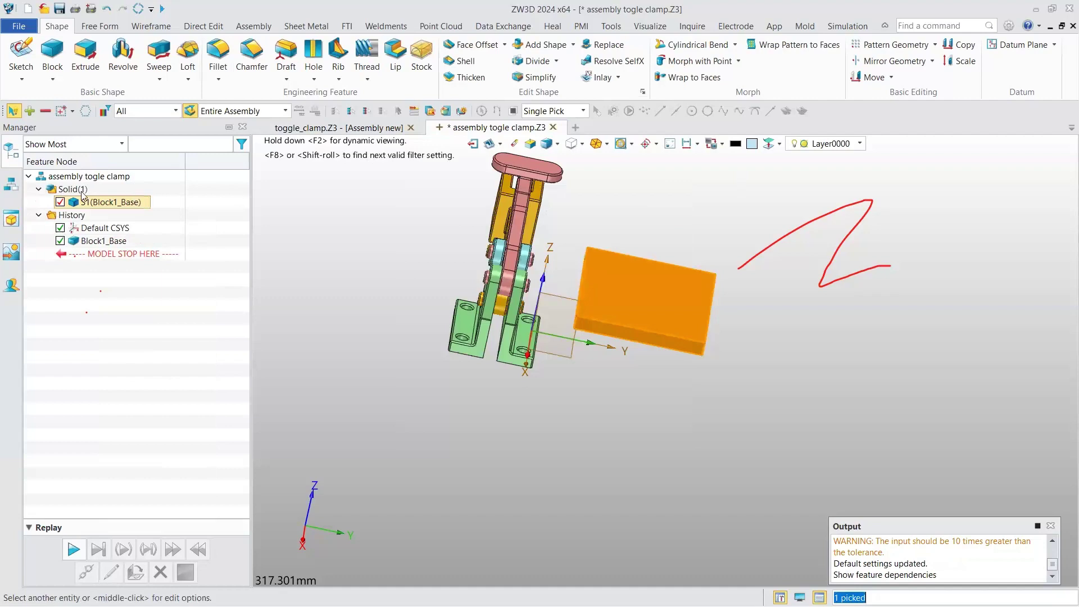
Set up an Extract Shape operation on the block solid beside the toggle clamp and name the new part "block"
right_click(125, 205)
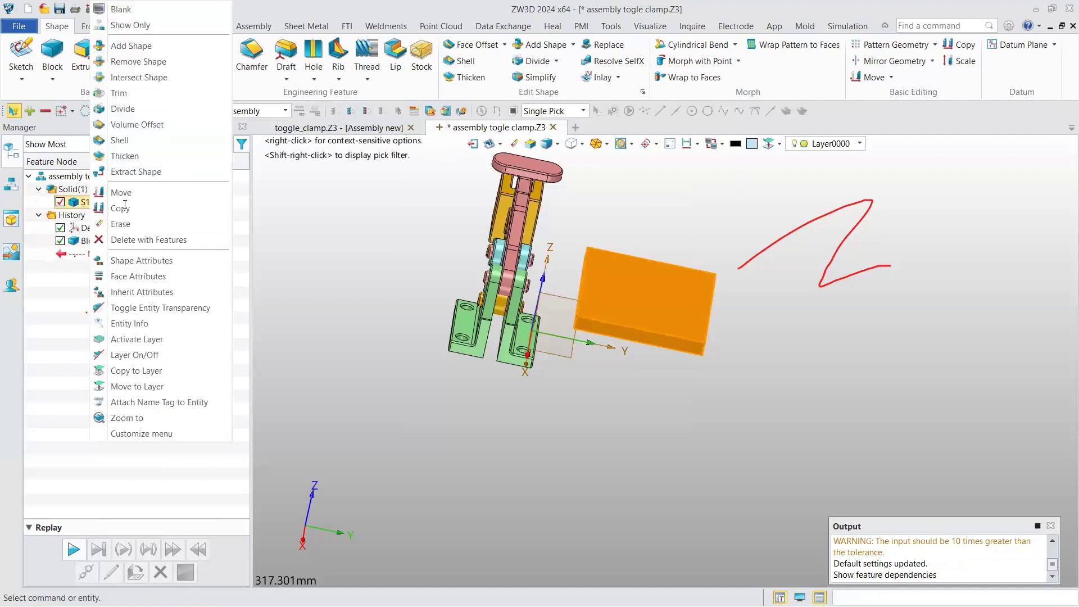
left_click(136, 172)
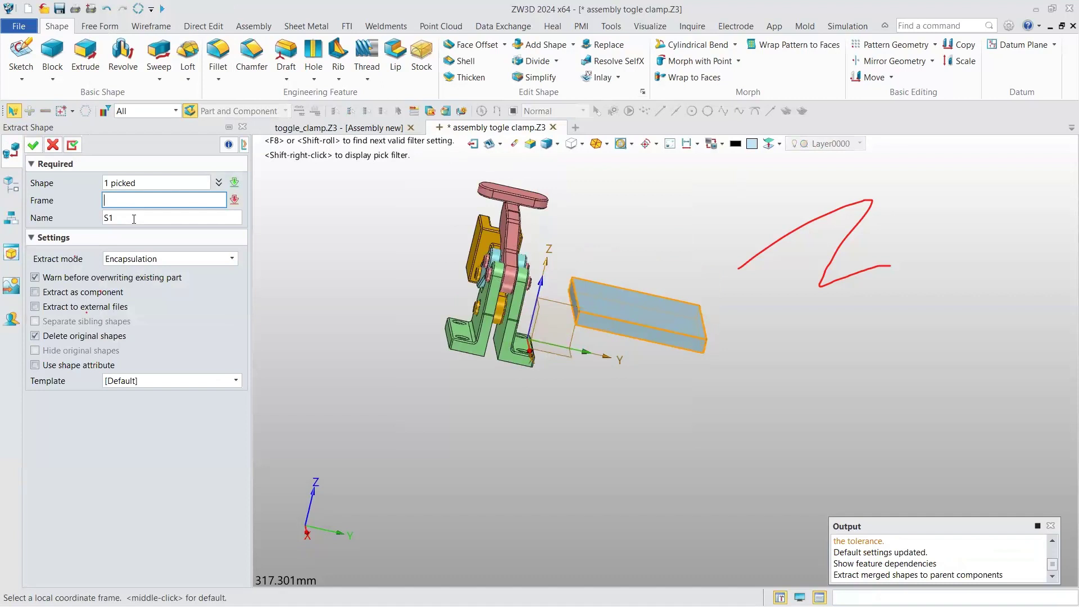
left_click(134, 218)
type("b")
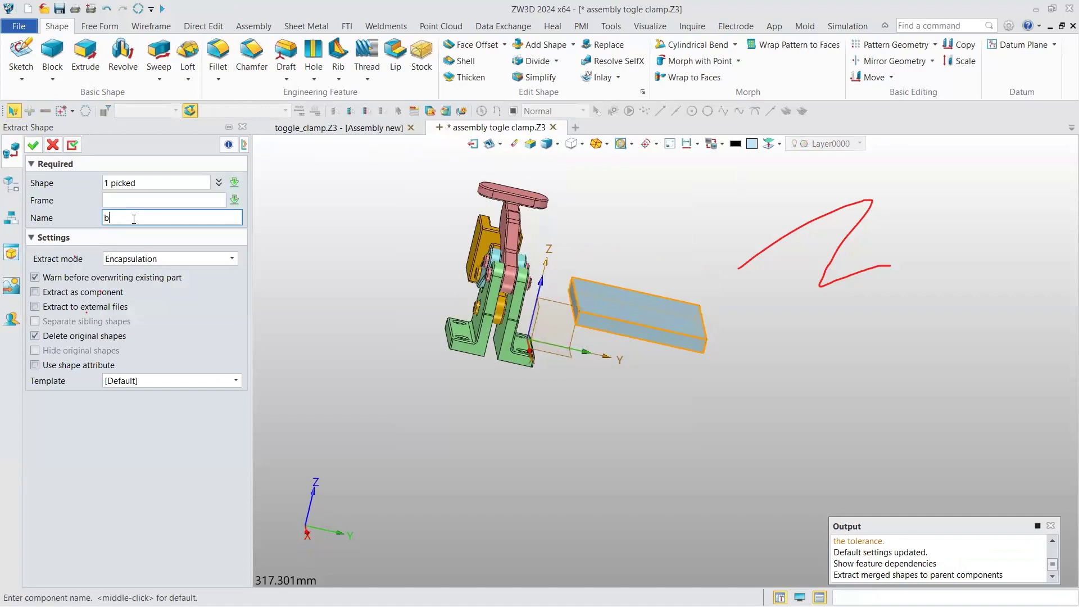
type("lock")
Try the Extract history mode for the block extraction, then set the mode back to Encapsulation
left_click(113, 259)
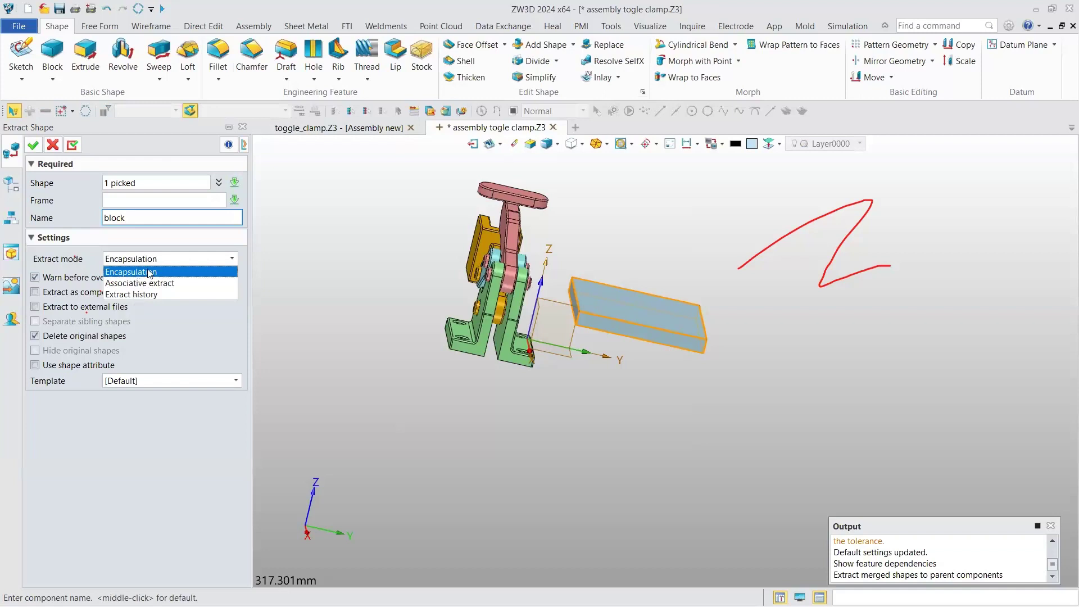
key("Down")
key("Down")
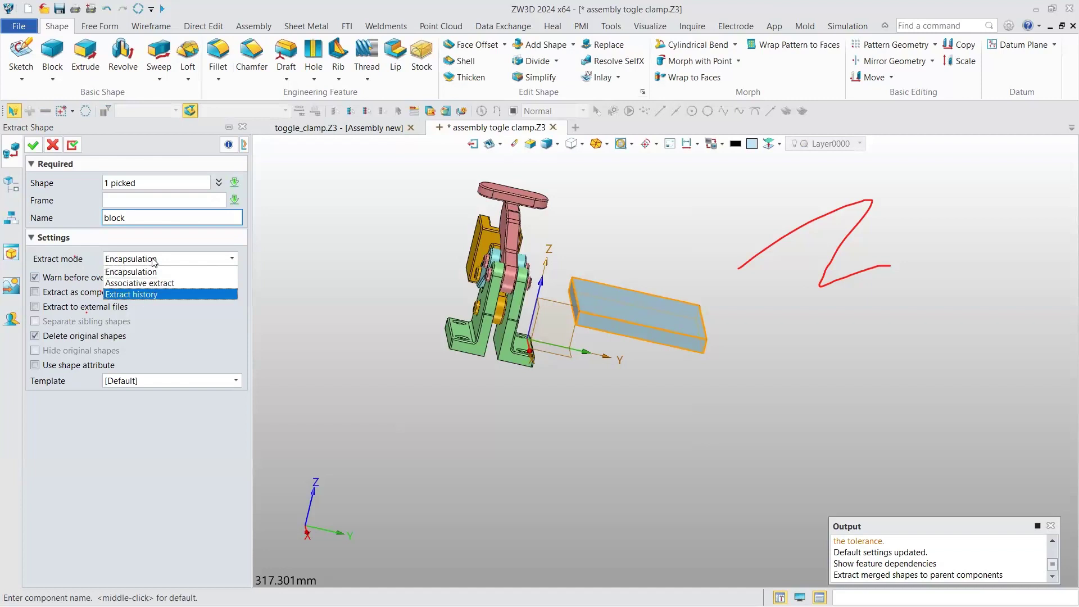
key("Return")
left_click(153, 262)
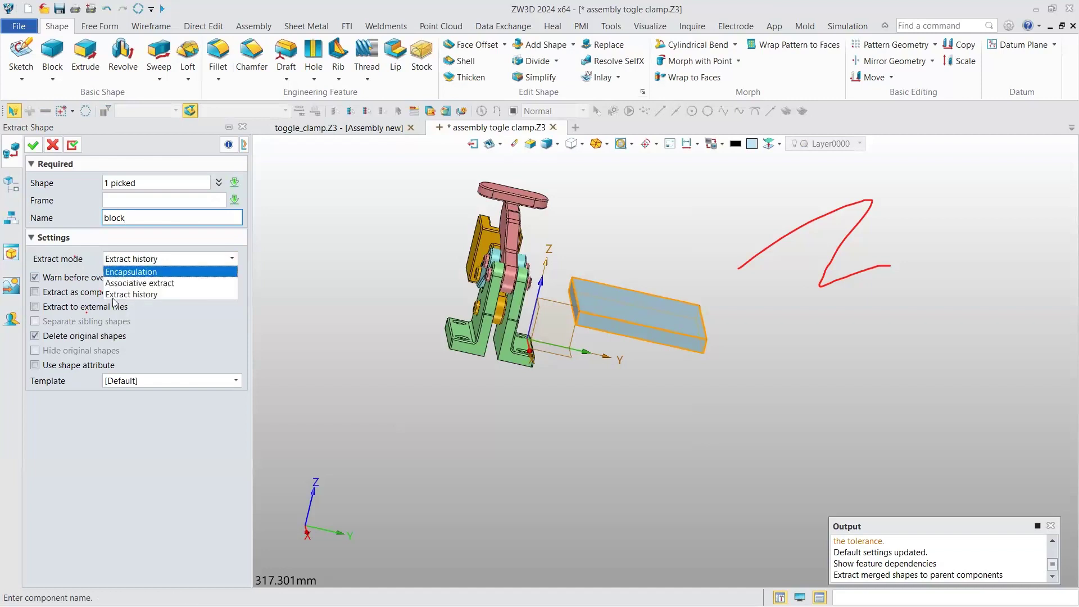
key("Return")
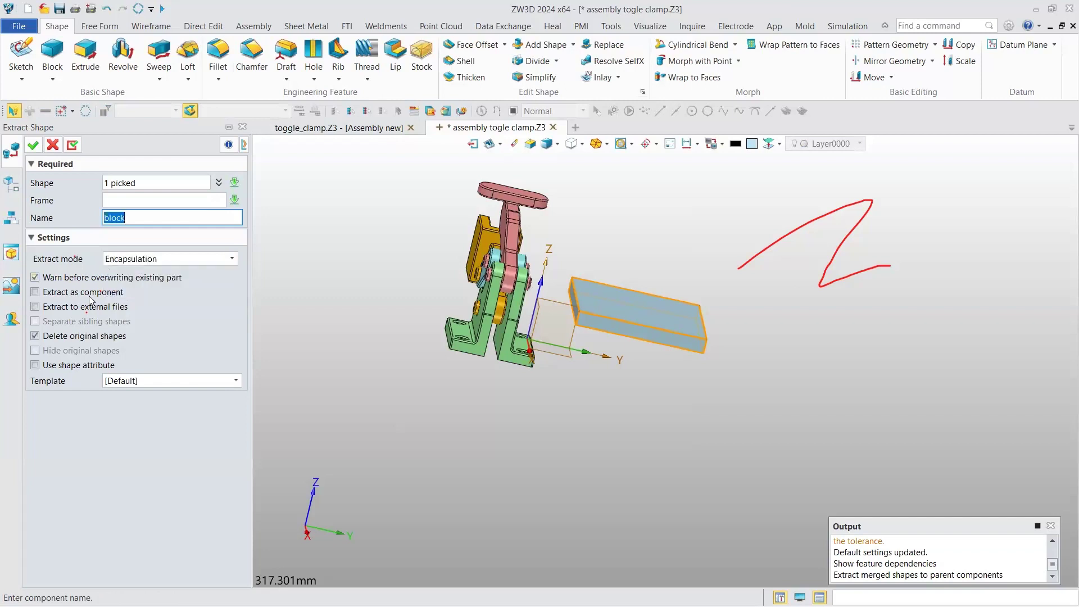
Enable Extract as component, use the [Default] template and confirm the block's extraction
left_click(90, 297)
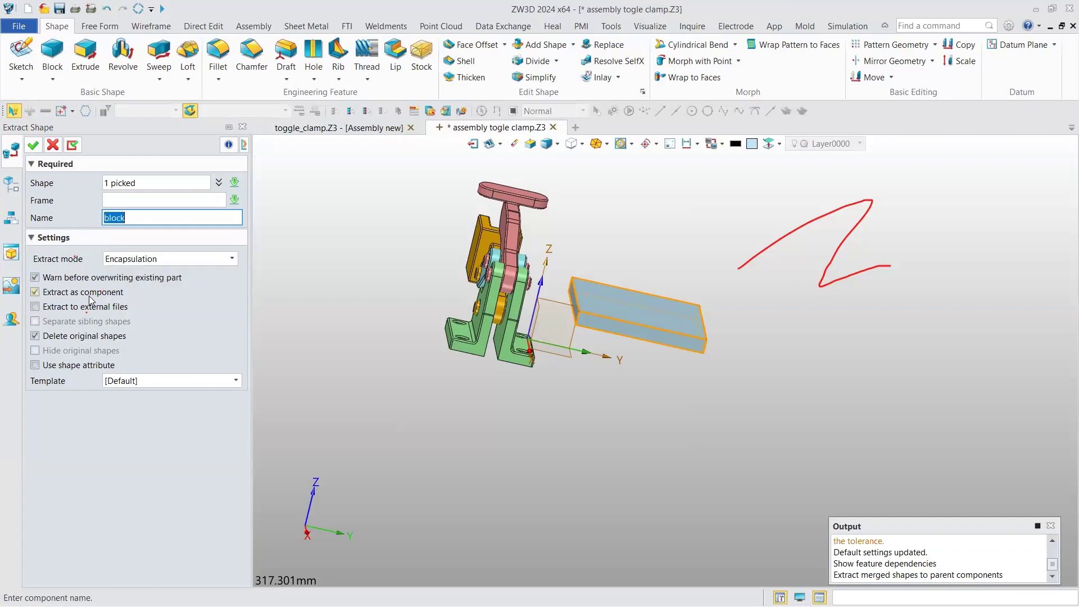
left_click(150, 381)
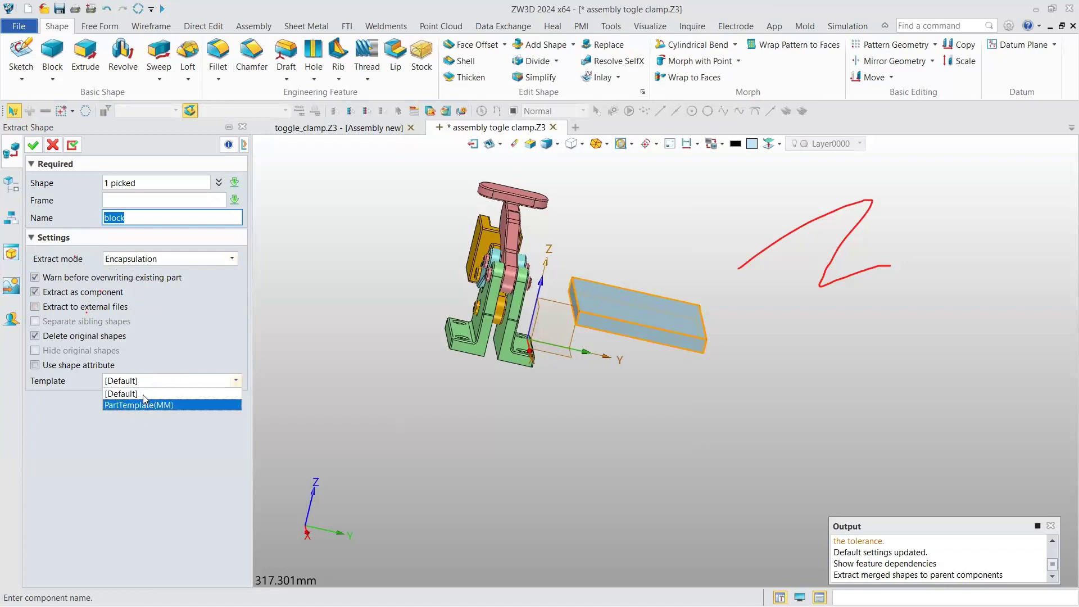
left_click(143, 395)
left_click(203, 380)
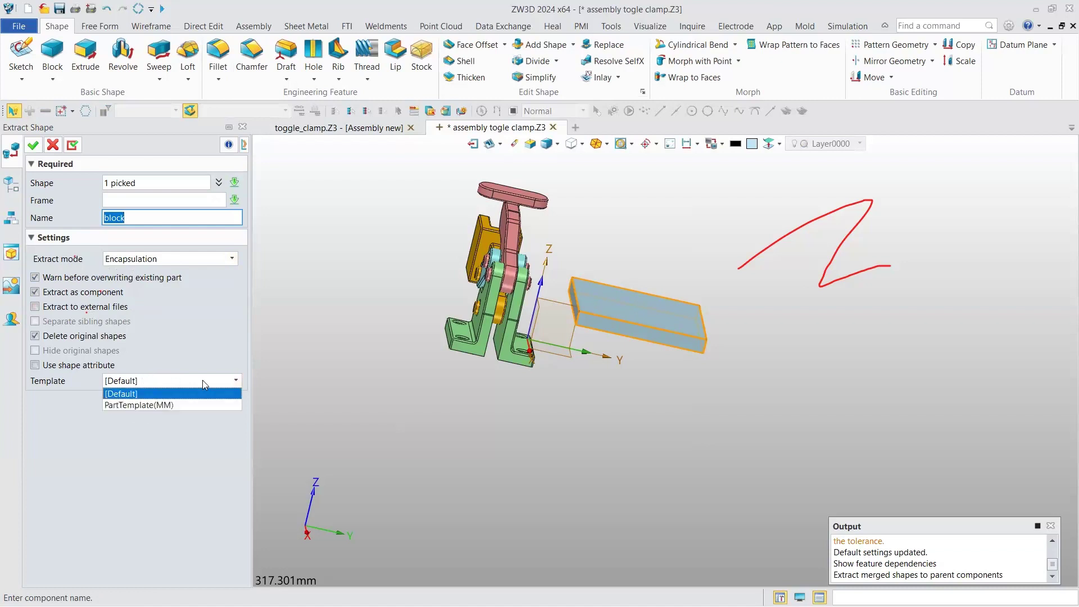
left_click(33, 147)
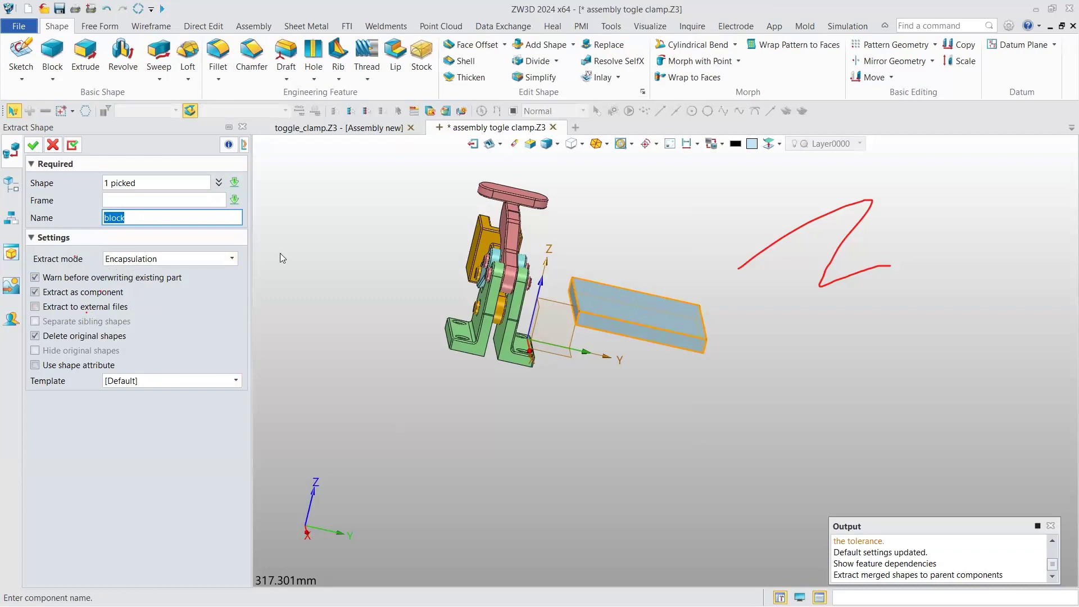
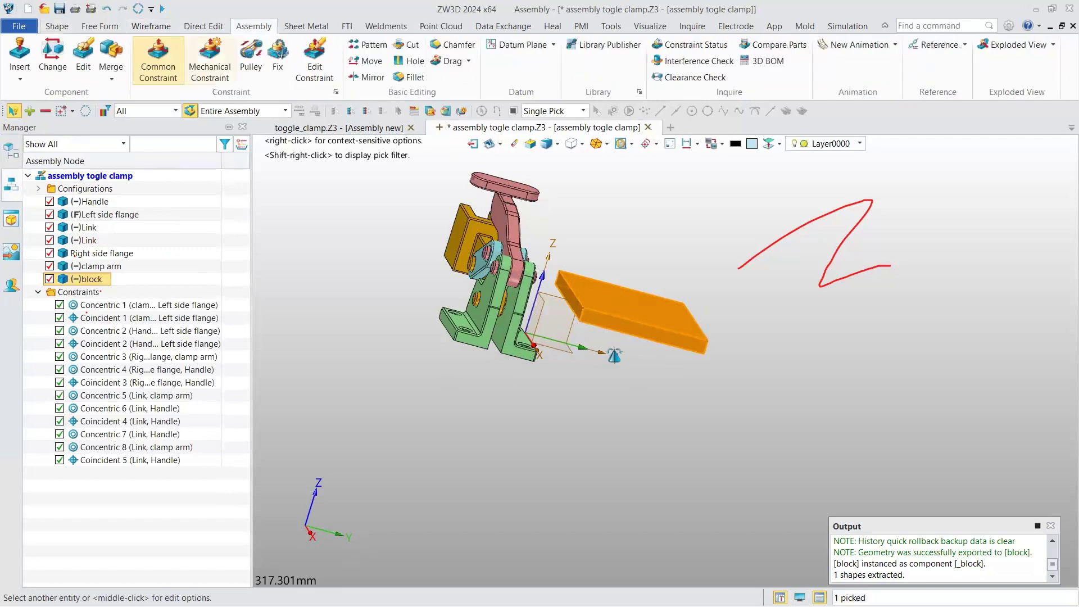
Constrain the block's top face to the underside of the left side flange and its end face to the flange's end with 18 mm offset
left_click(158, 59)
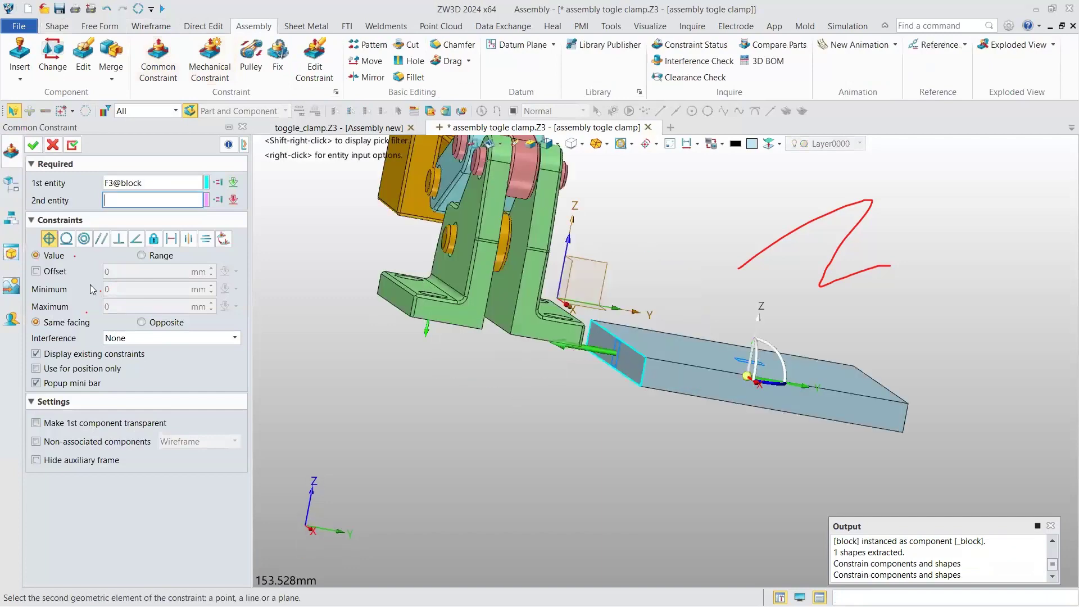
scroll(437, 297, "up", 3)
left_click(439, 298)
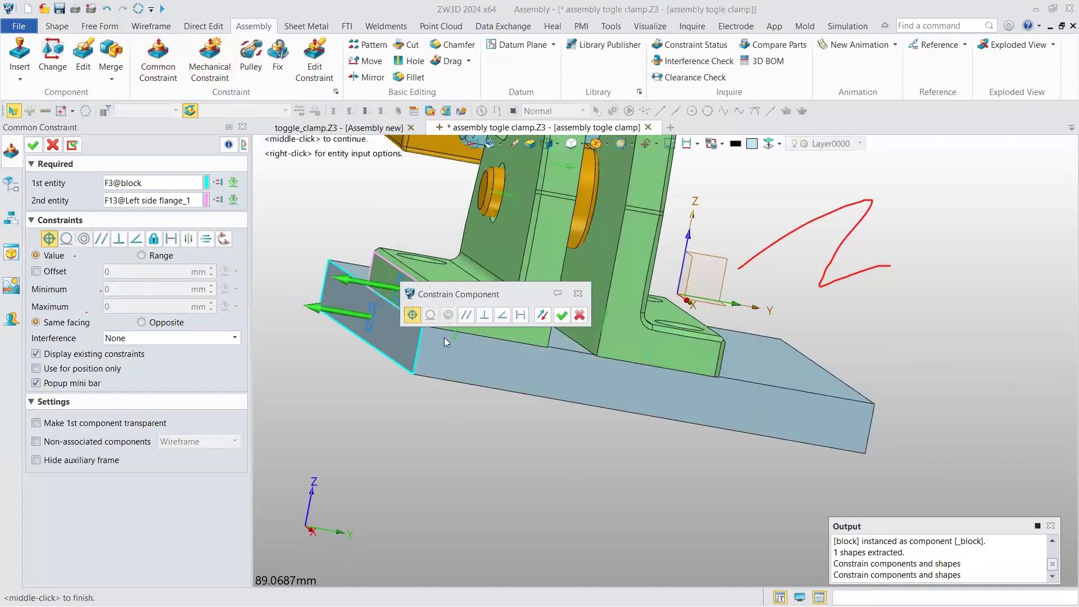
left_click_drag(430, 356, 331, 349)
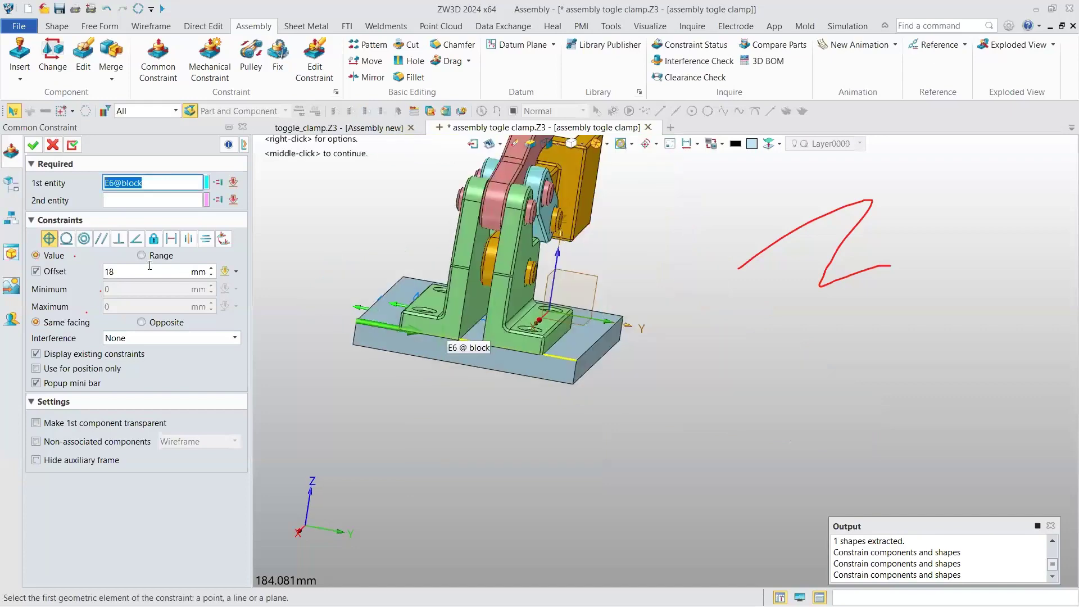
Add a coincident constraint with a -26 mm offset between the left side flange's side face and the block's long side face
scroll(409, 272, "up", 5)
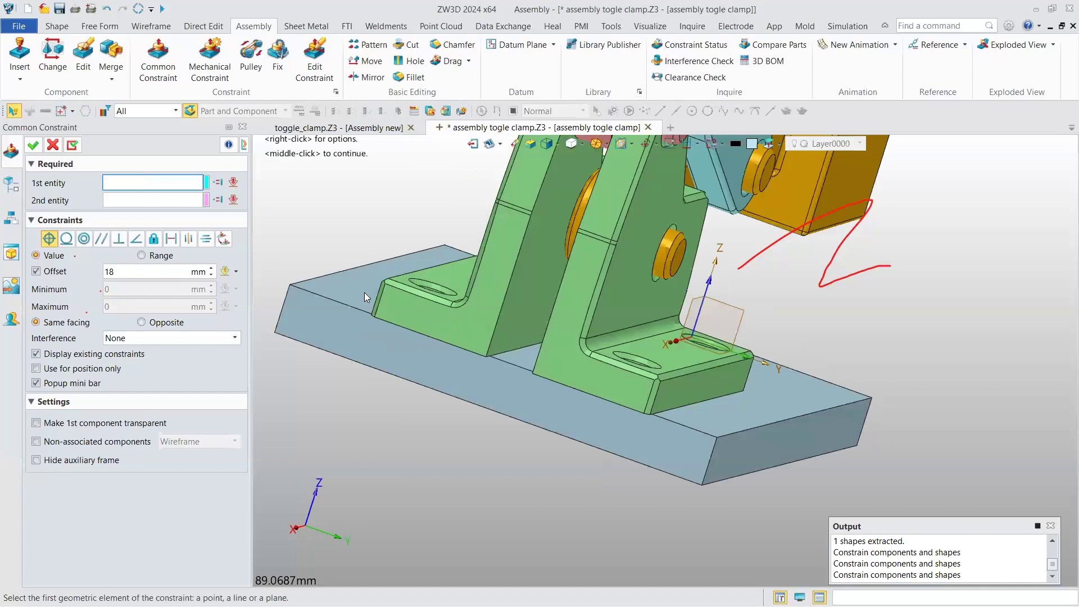
left_click(415, 315)
left_click(432, 361)
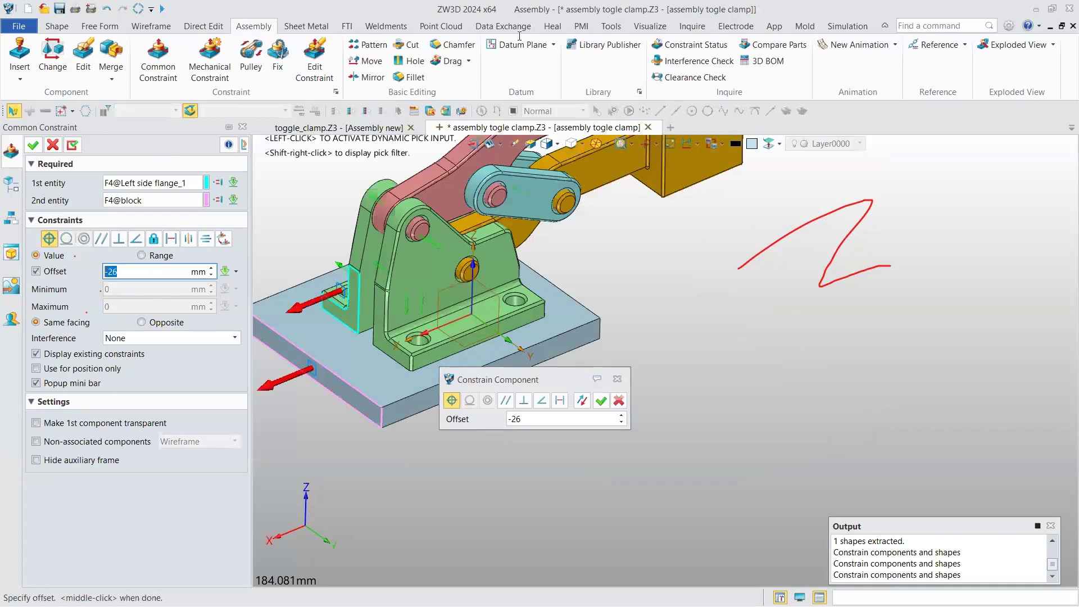
key("Return")
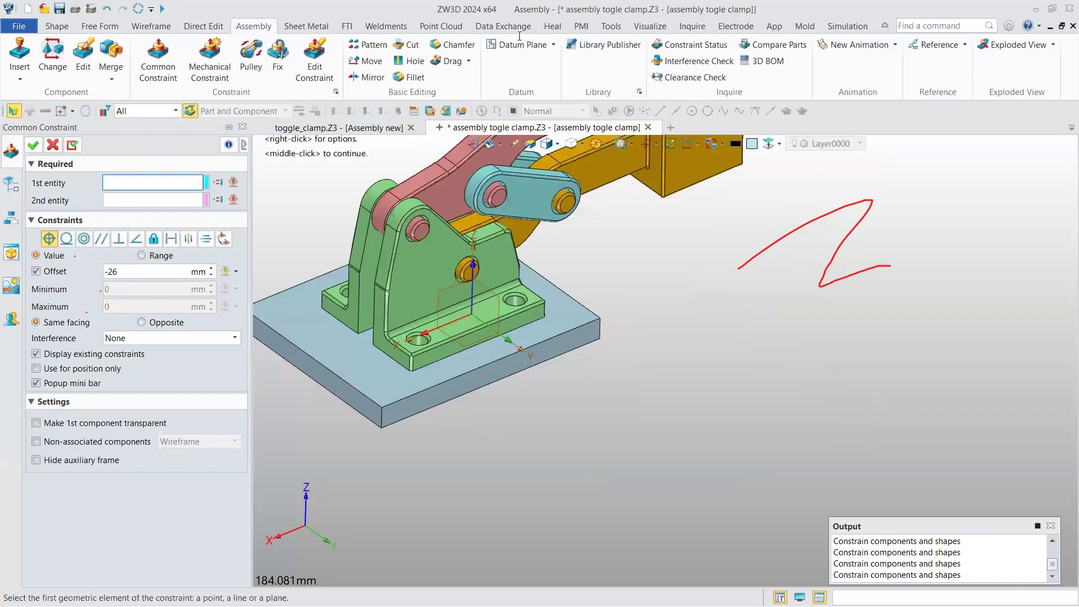
middle_click(543, 293)
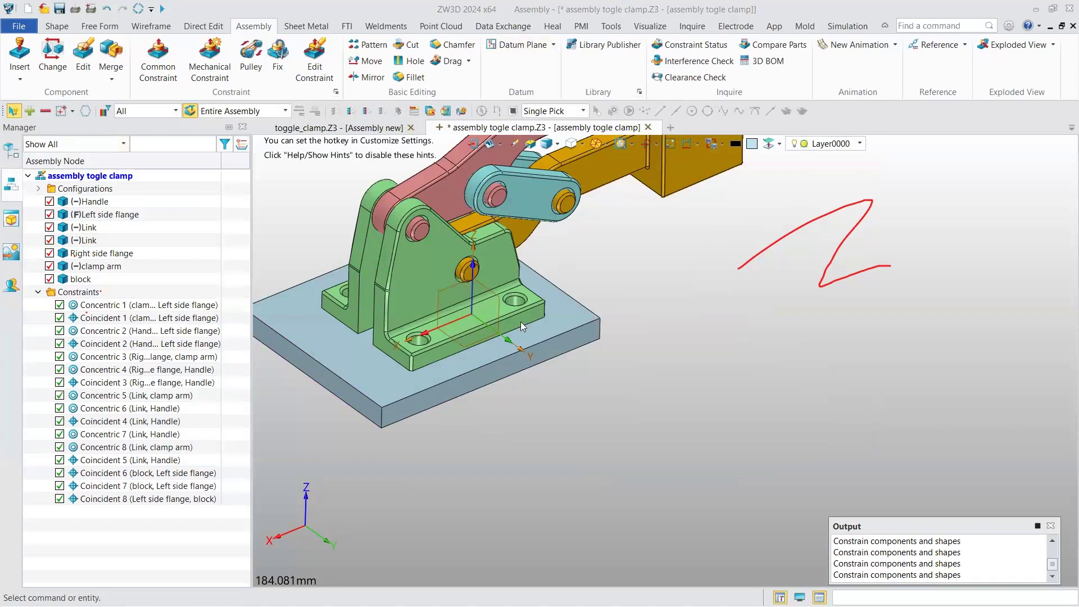
Create a 2D Sheet drawing of the toggle clamp assembly using the A3_H(ISO) template
right_click_drag(567, 197, 561, 409)
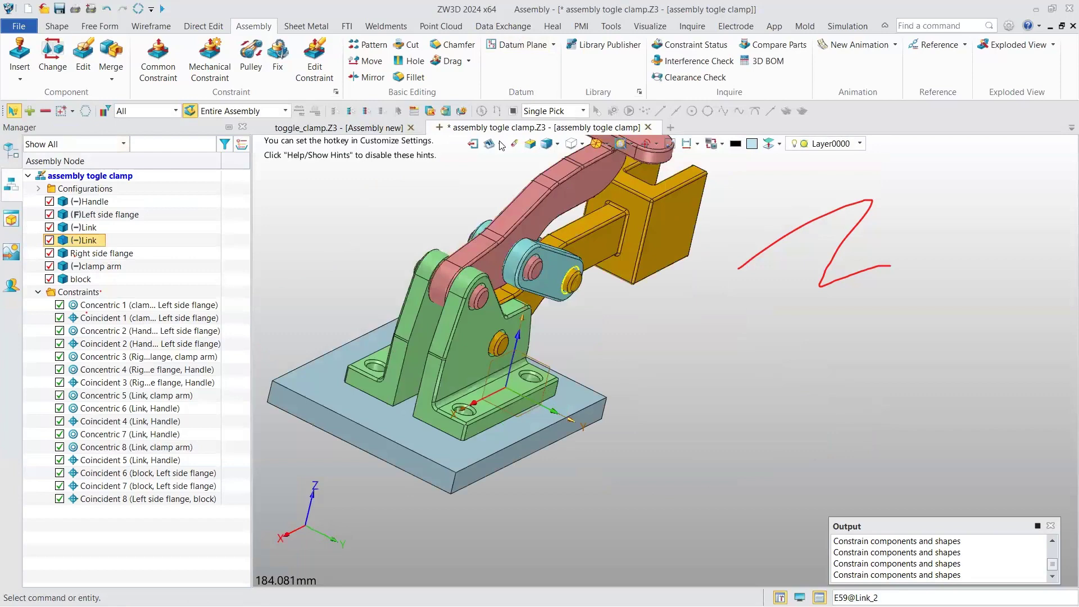
middle_click_drag(502, 145, 459, 172)
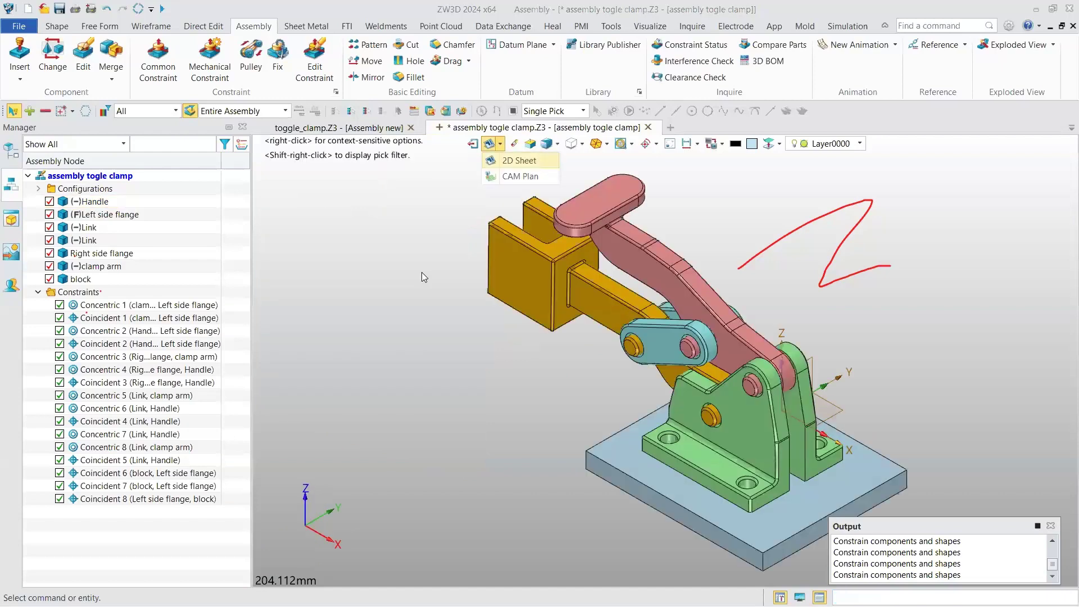
left_click(422, 272)
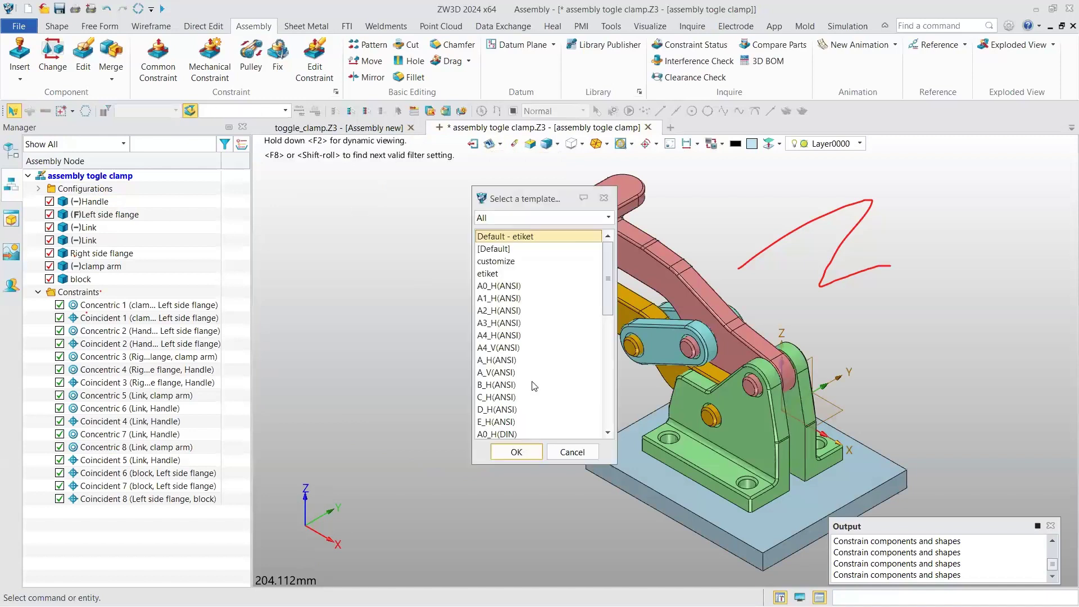
scroll(534, 386, "down", 7)
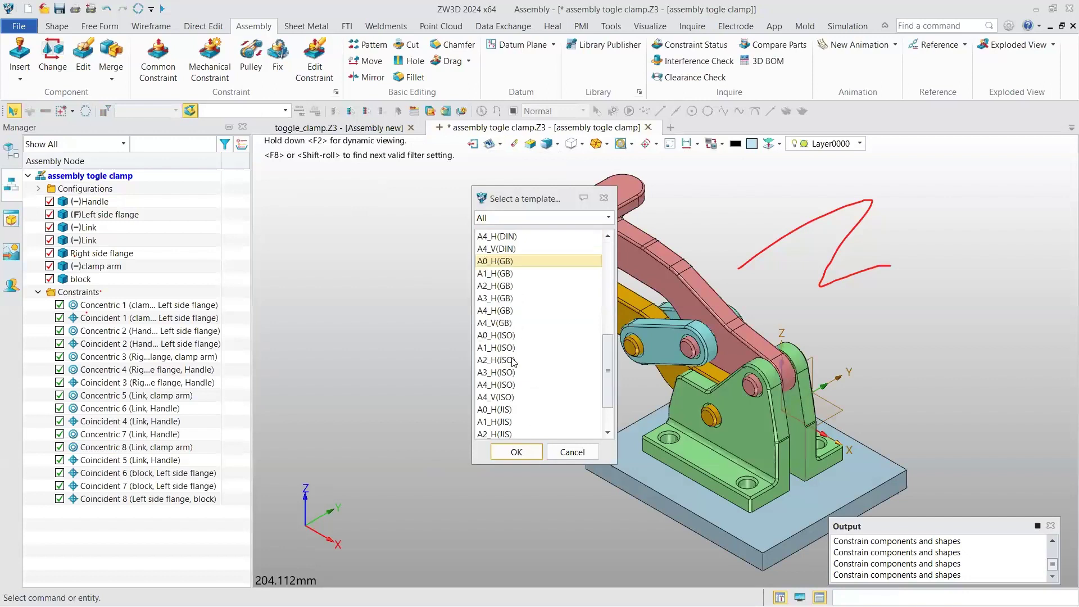
left_click(517, 384)
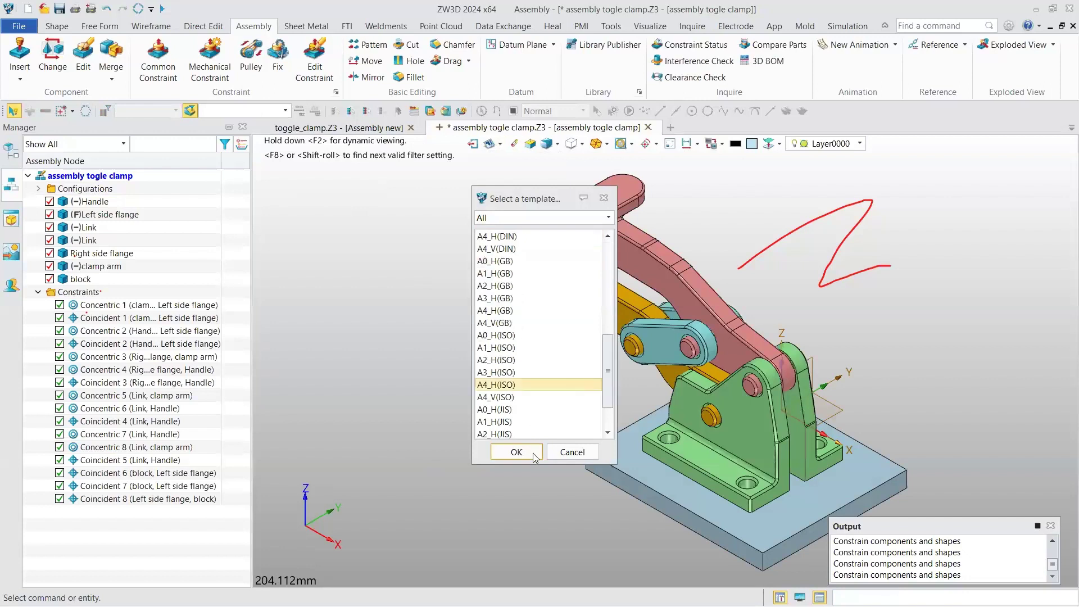
left_click(506, 372)
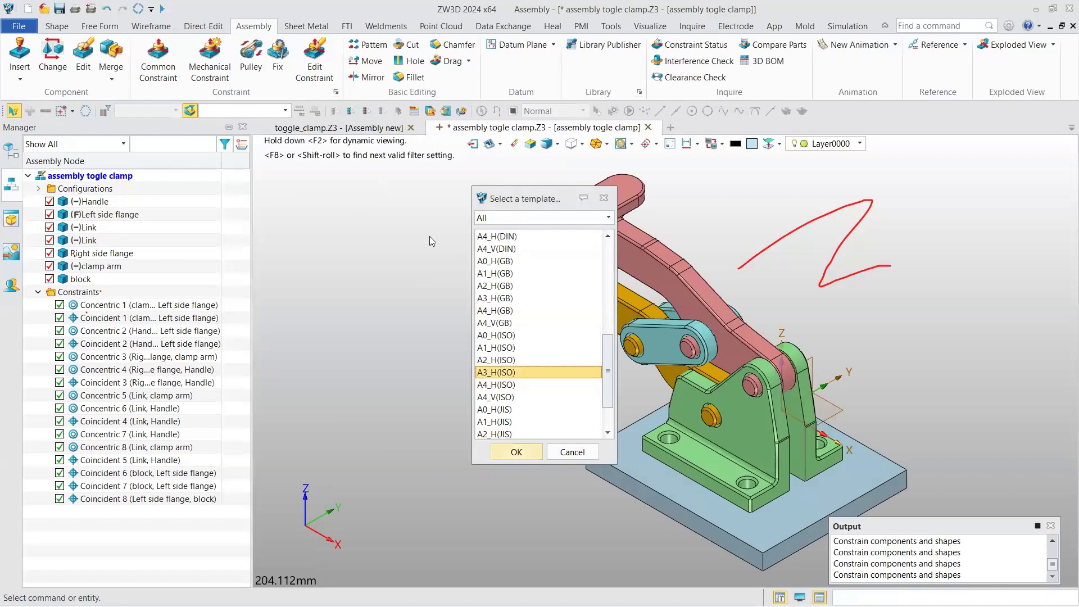
key("Return")
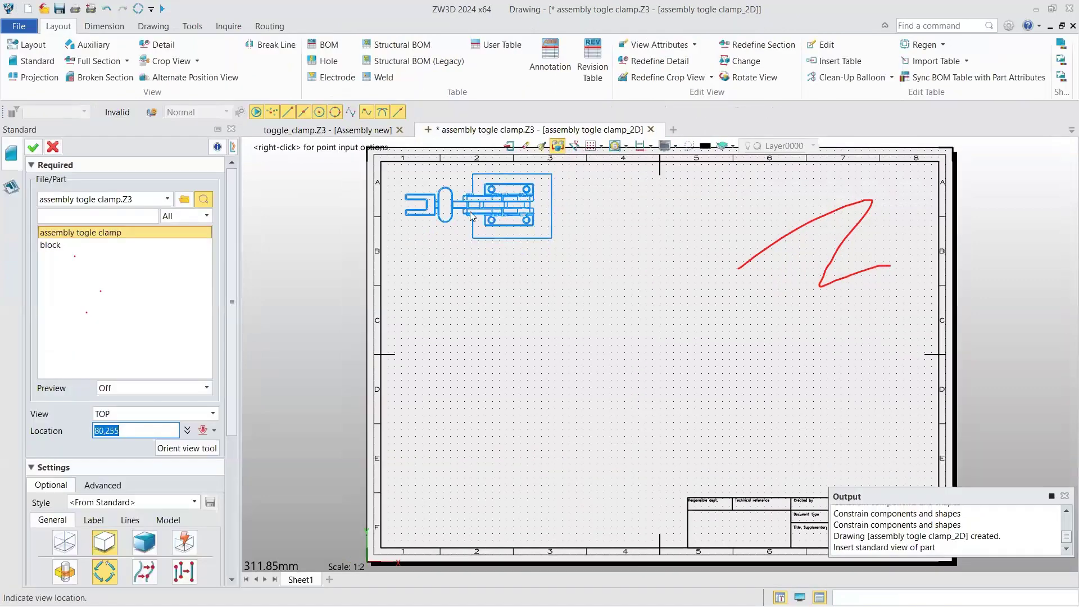
Place the assembly's TOP view at 75,250 and add one projected view below it and another beside it
left_click(471, 212)
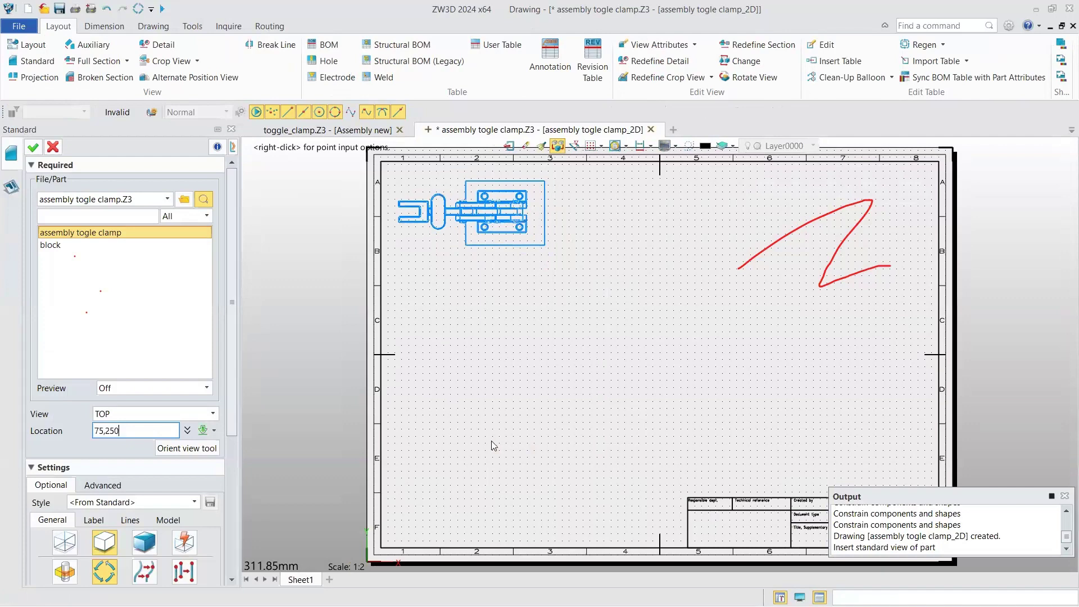
middle_click(768, 233)
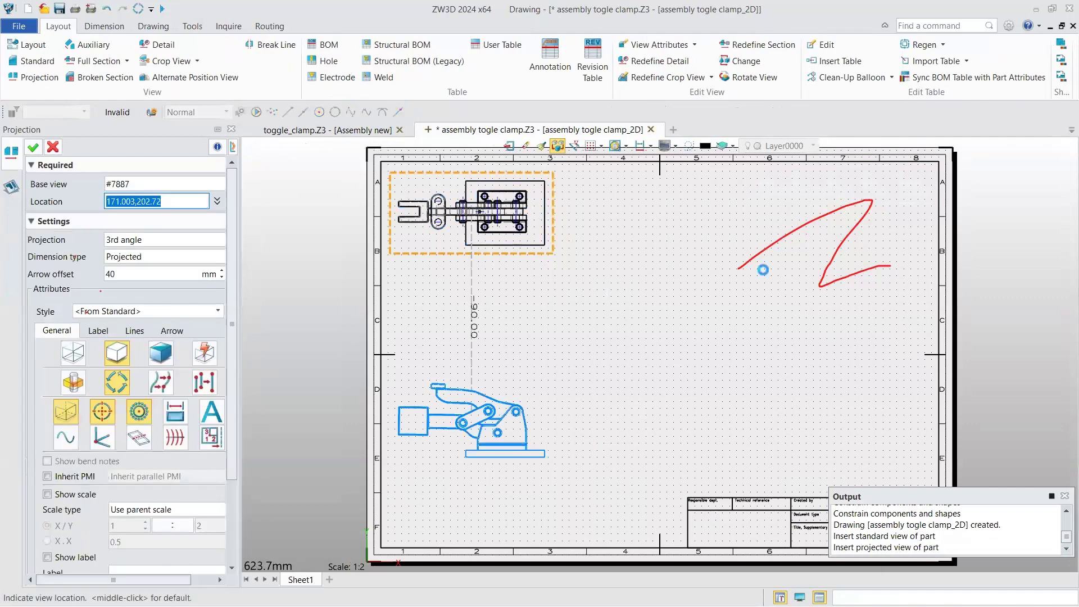
middle_click(57, 179)
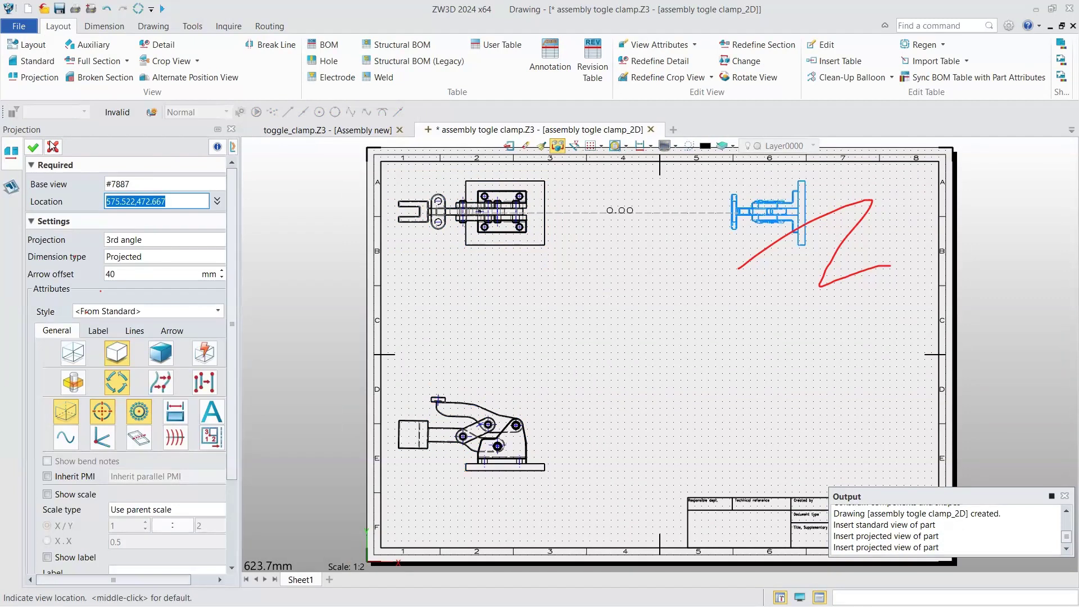
left_click(53, 147)
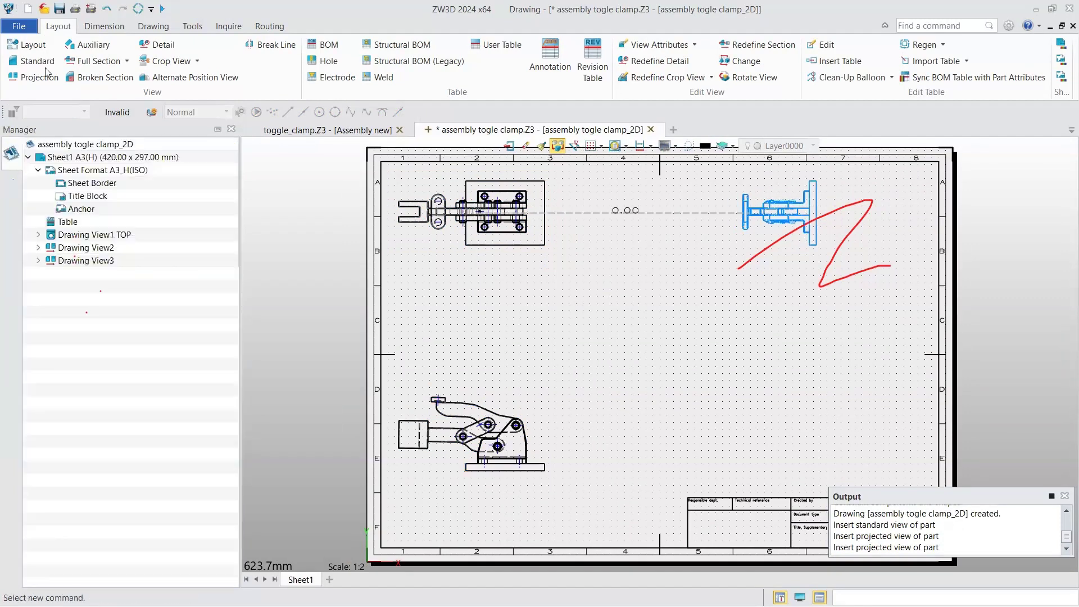
Insert an isometric standard view of the assembly below the projected side view, above the title block
left_click(47, 73)
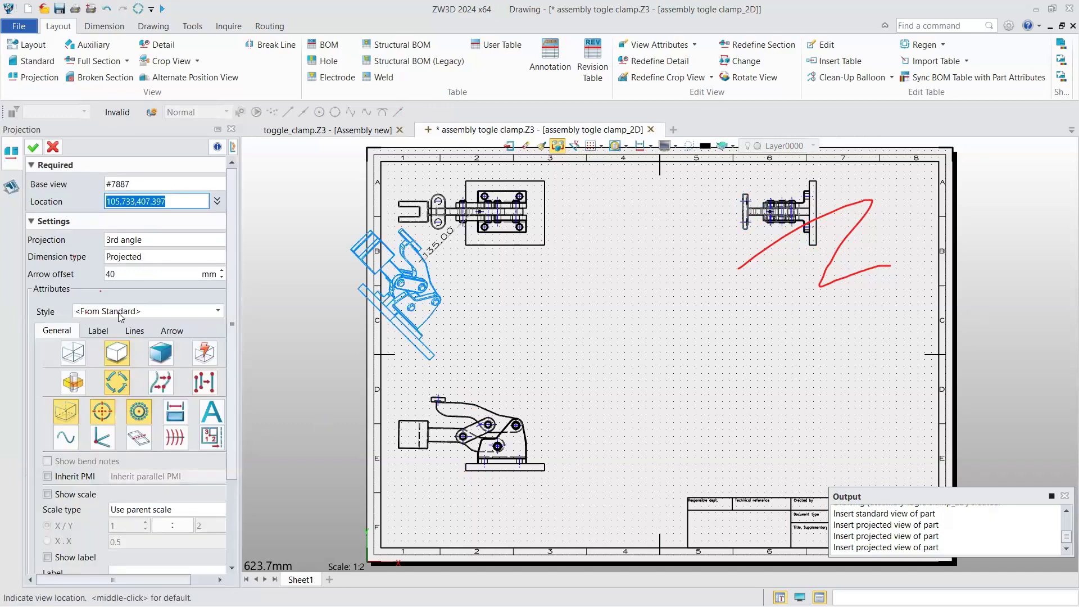
key("Escape")
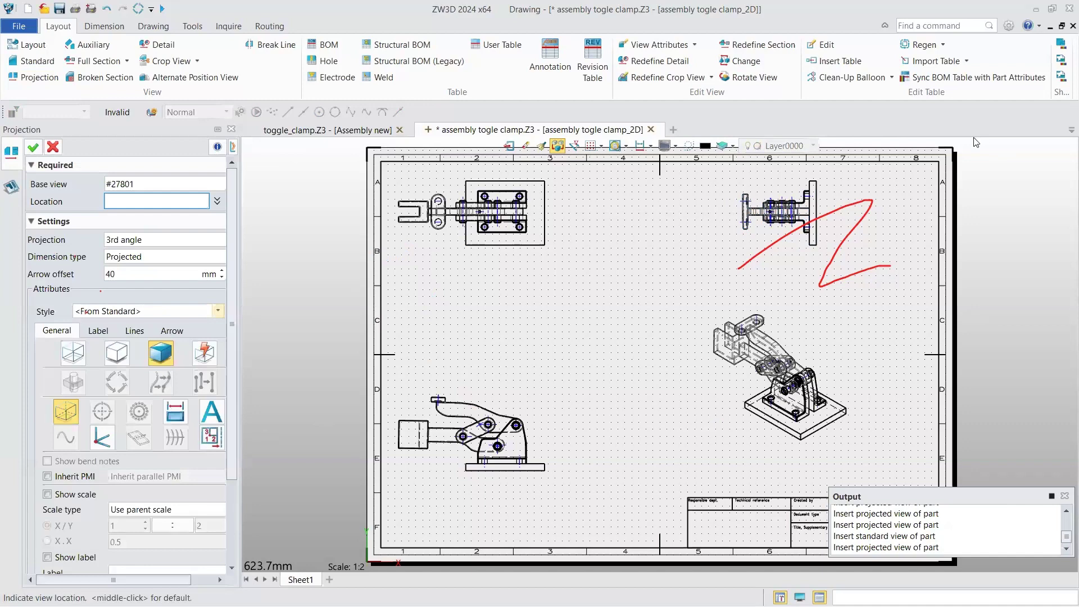
key("Escape")
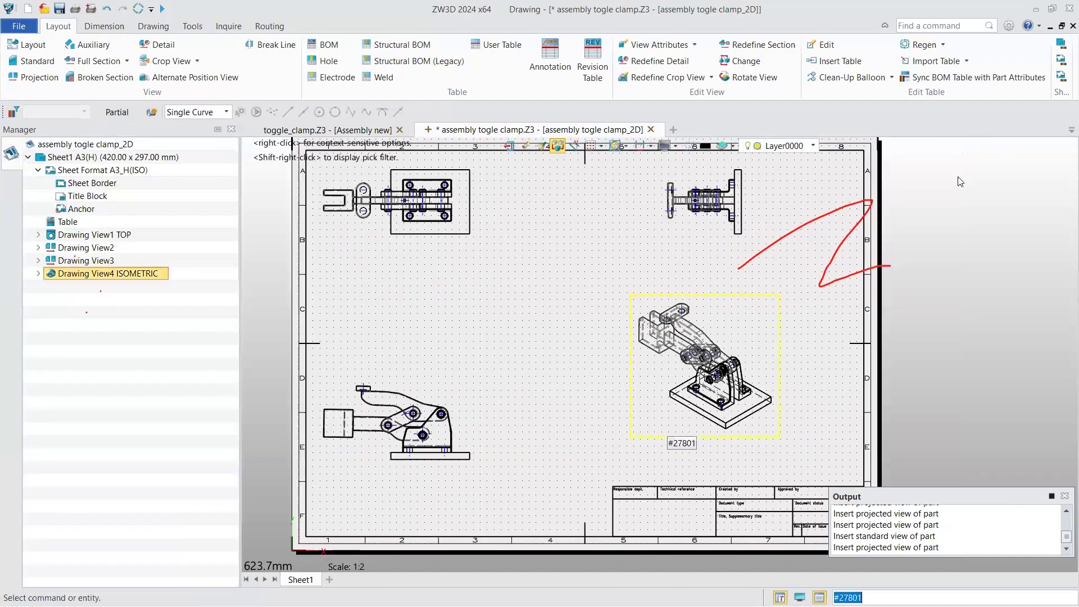
Set the isometric view's display attributes to shaded with hidden lines off and apply them
double_click(675, 425)
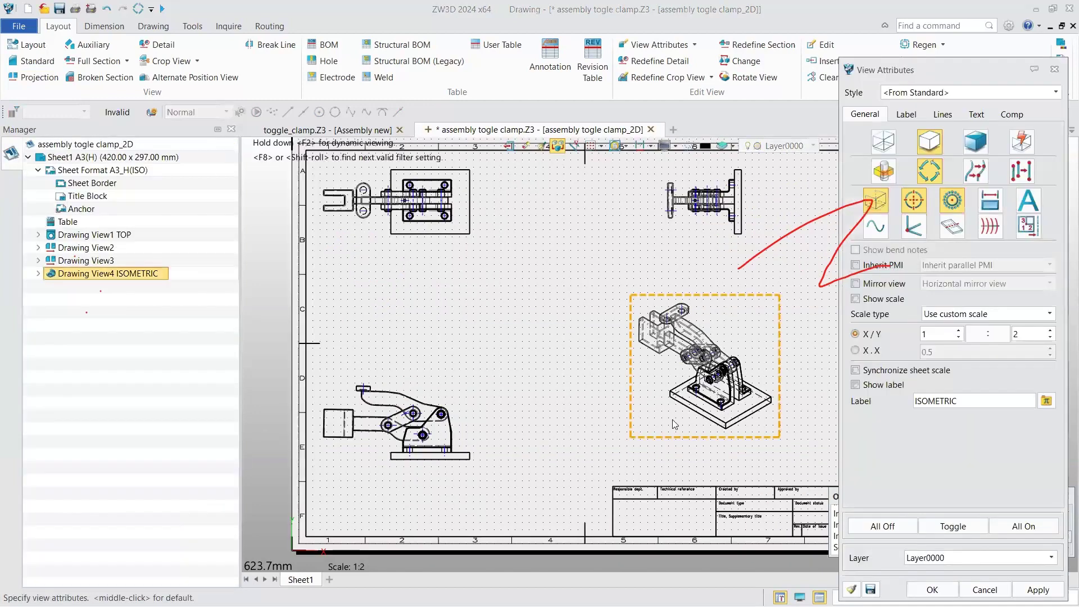
left_click(976, 143)
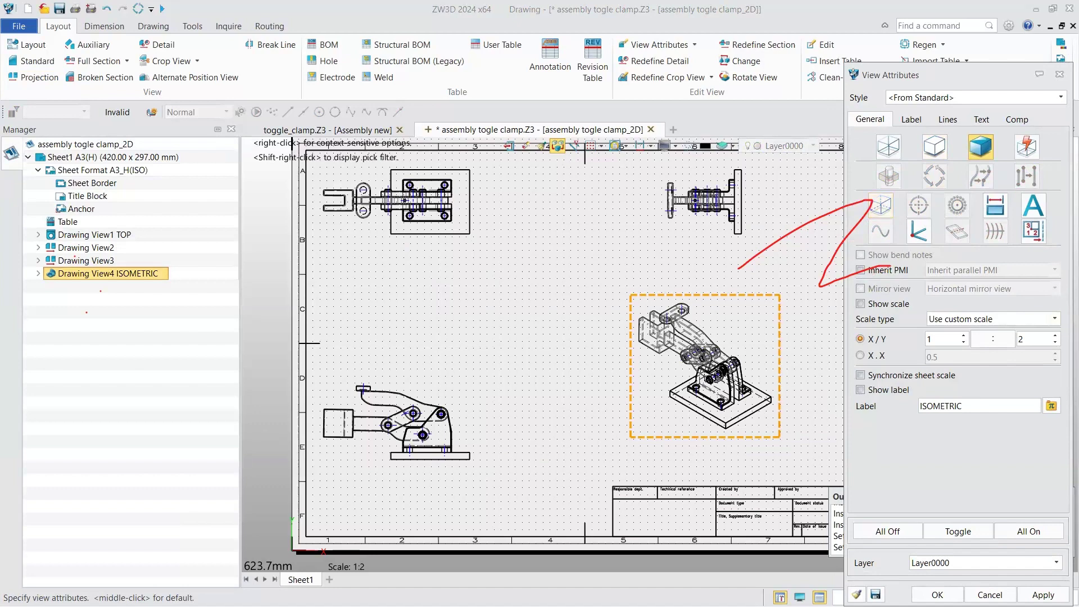
left_click(1042, 594)
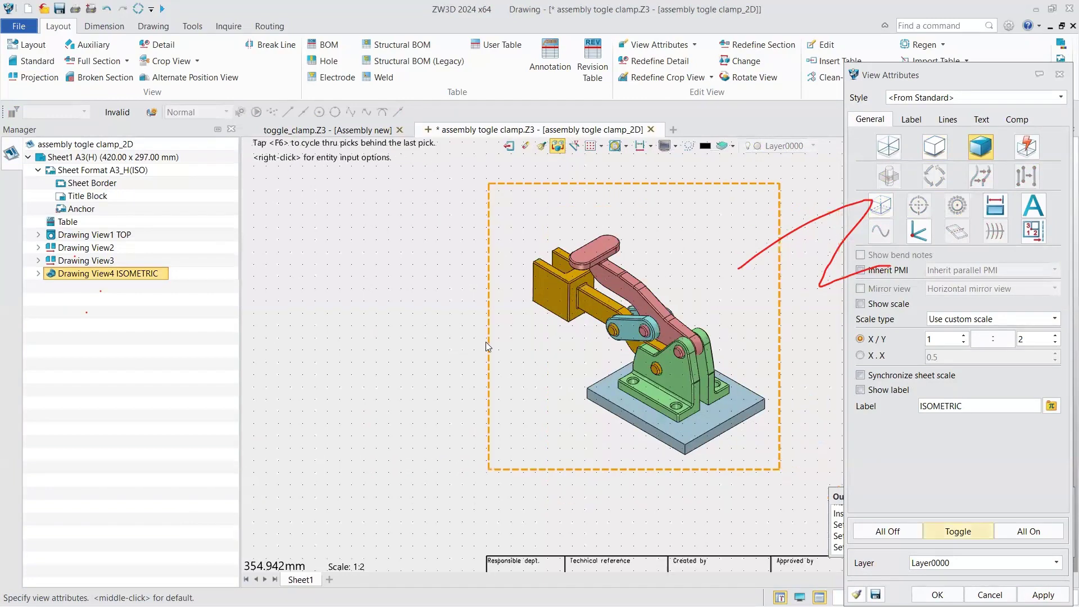
middle_click(375, 307)
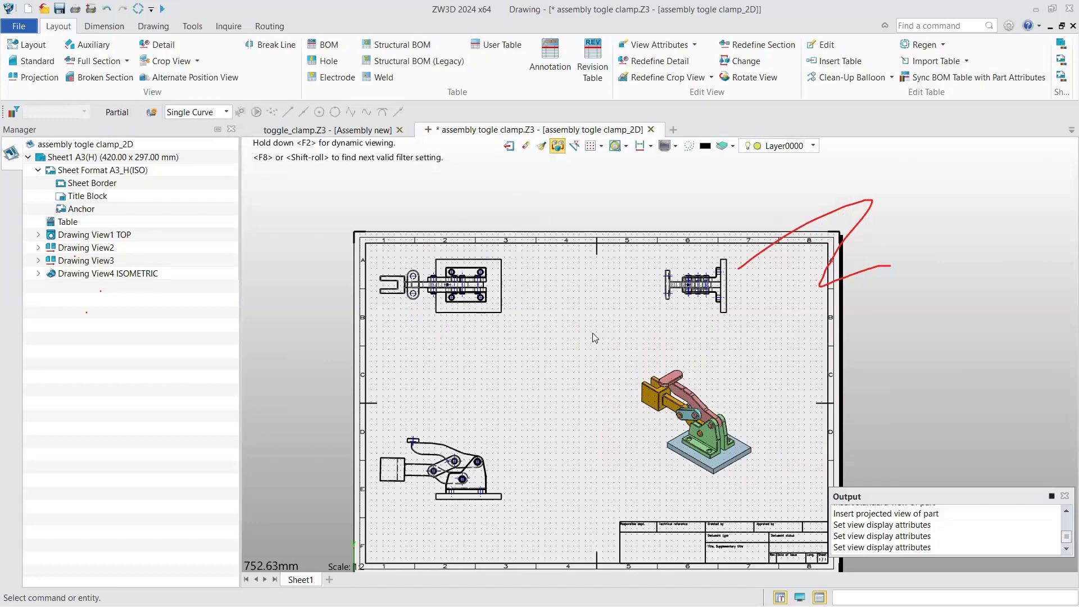
Return to the 3D assembly and add PMI quick dimensions for the lengths of the block and the flange base
scroll(534, 326, "up", 2)
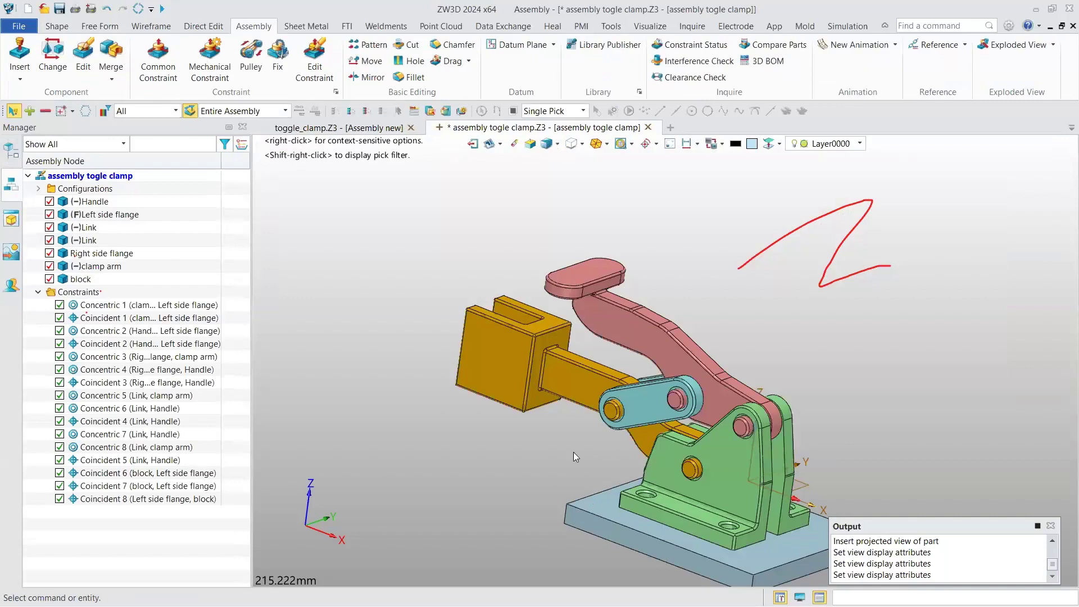
scroll(574, 452, "down", 2)
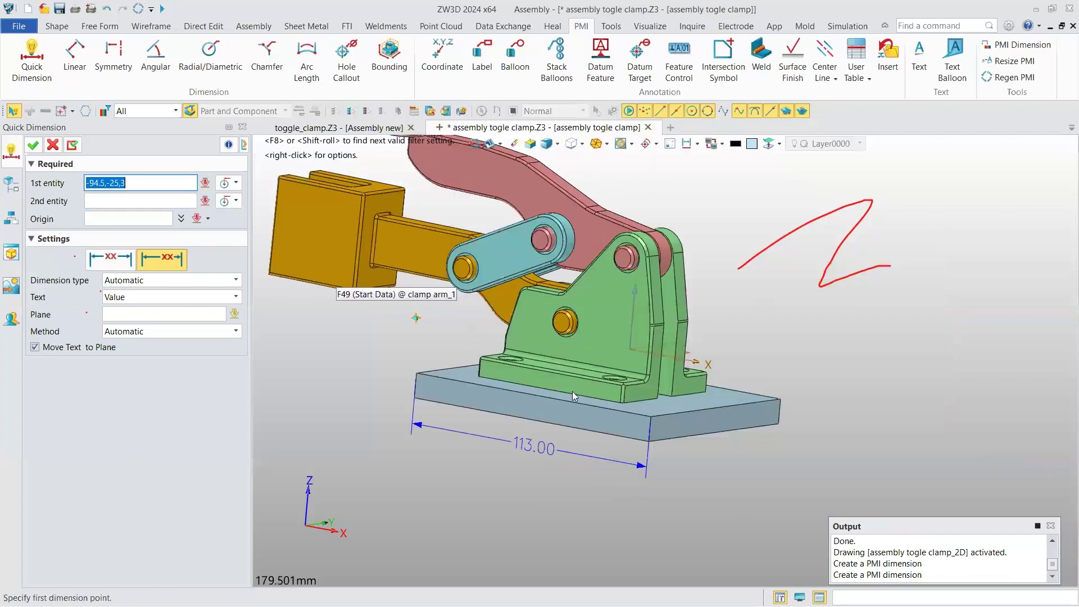
right_click_drag(578, 385, 545, 437)
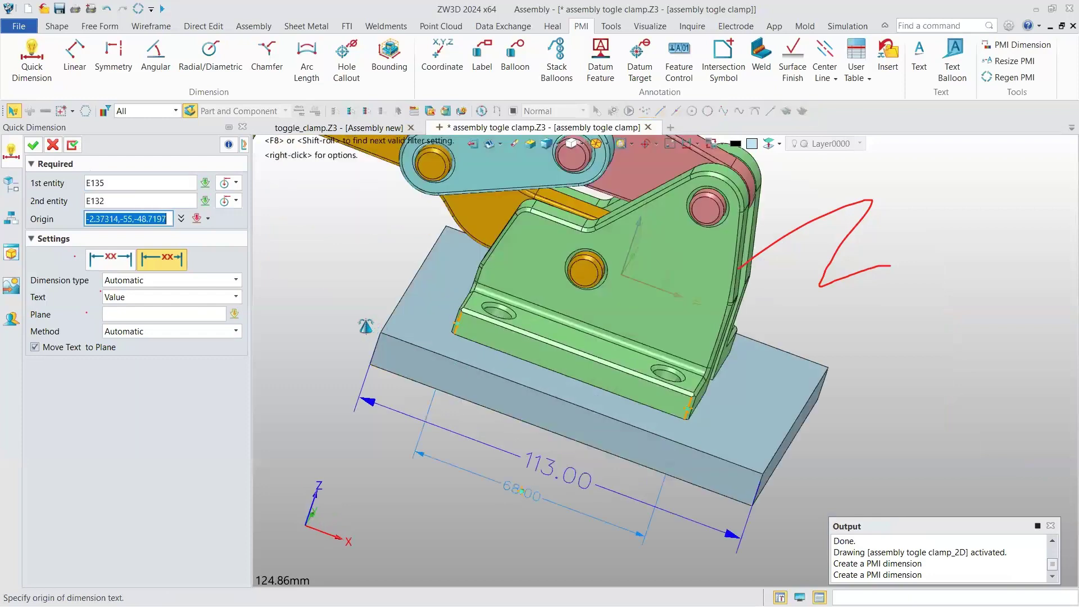
left_click(458, 440)
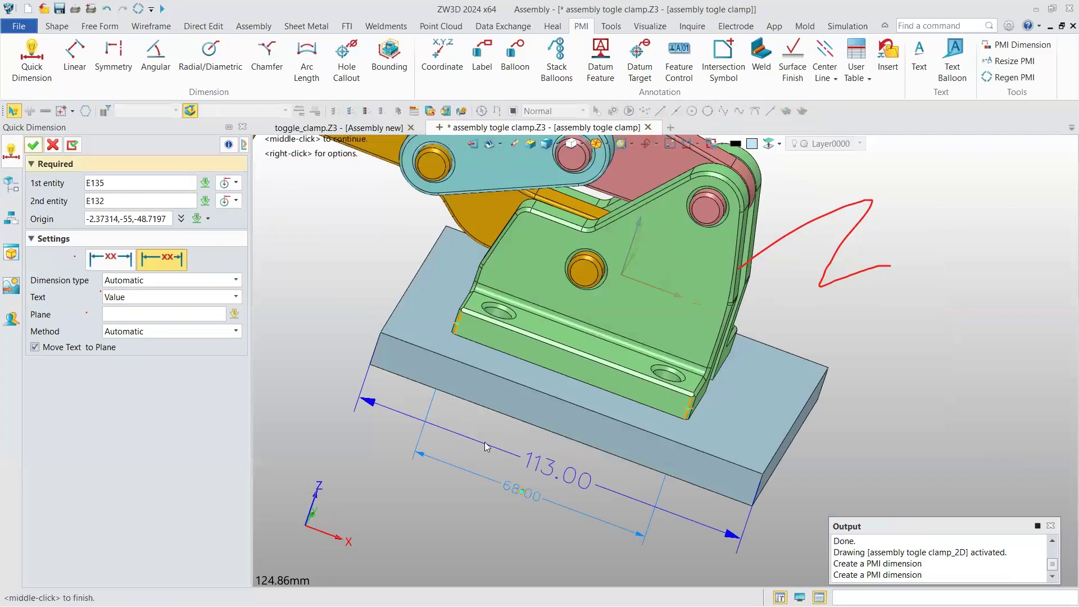
middle_click(535, 438)
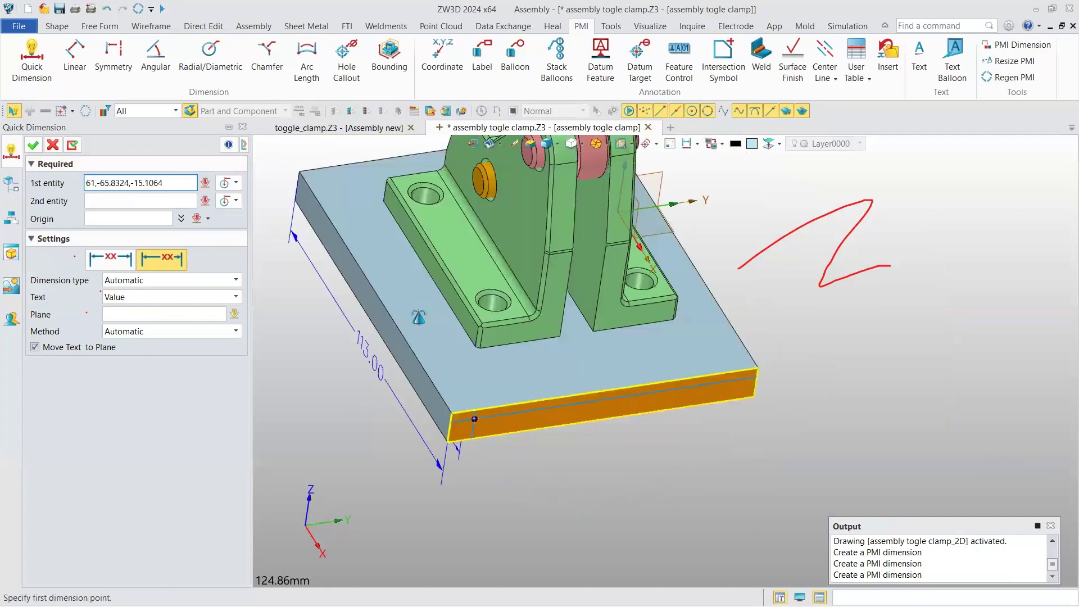
Add a PMI radius dimension to the rounded end of the handle's grip, placing its text beside the grip
scroll(438, 281, "down", 3)
middle_click_drag(524, 360, 447, 366)
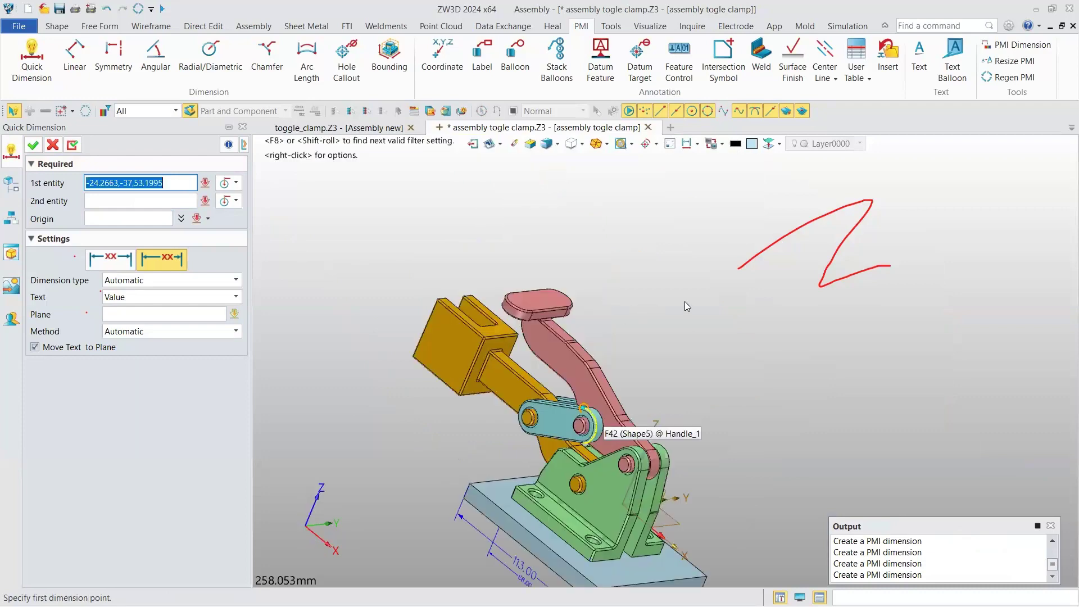
scroll(340, 294, "up", 2)
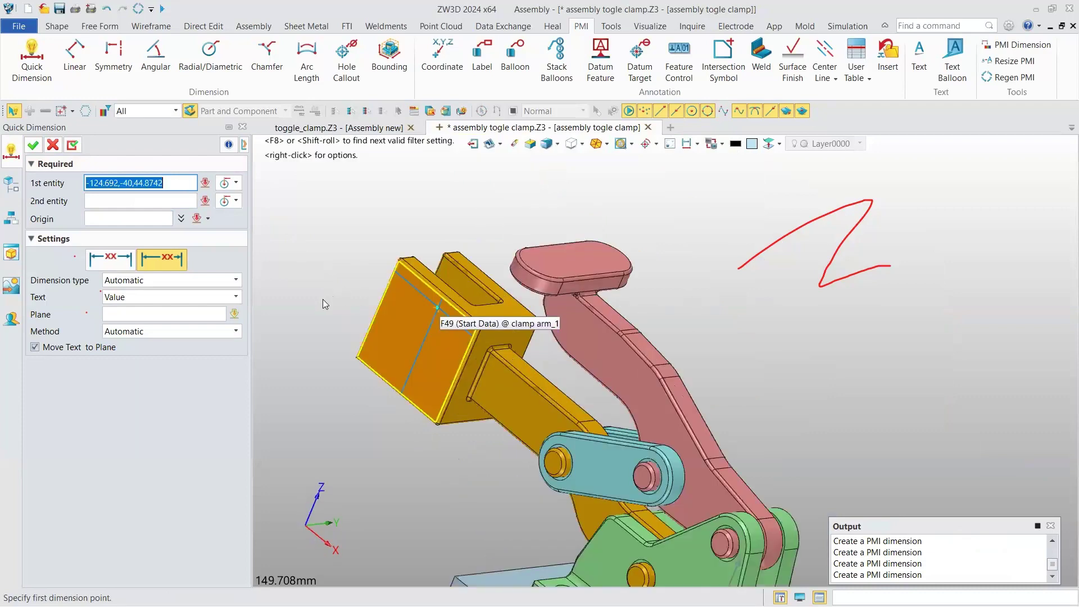
scroll(312, 308, "up", 1)
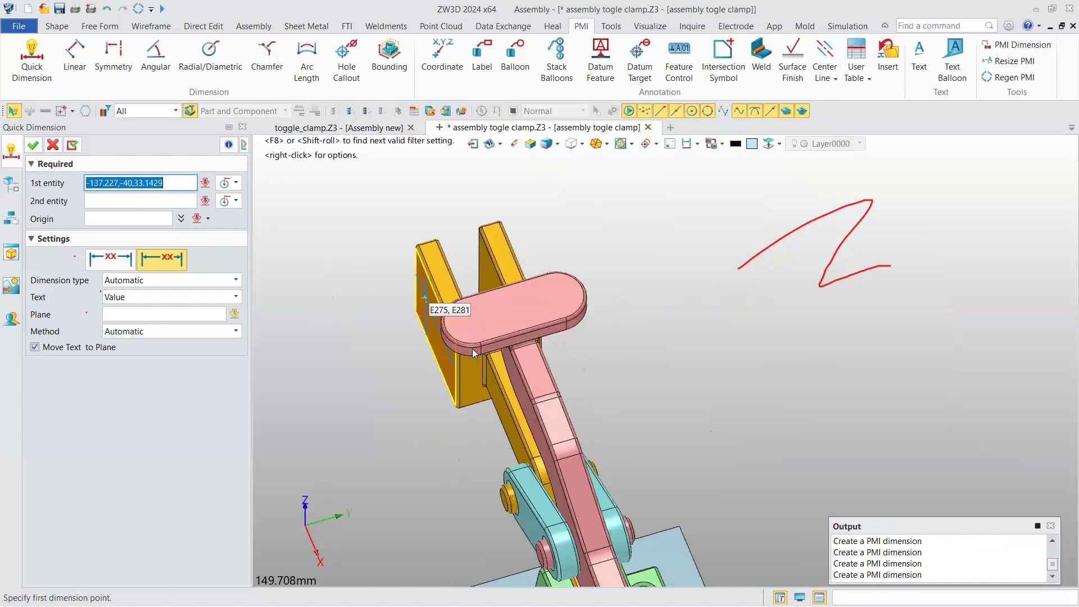
left_click(478, 330)
scroll(479, 320, "up", 3)
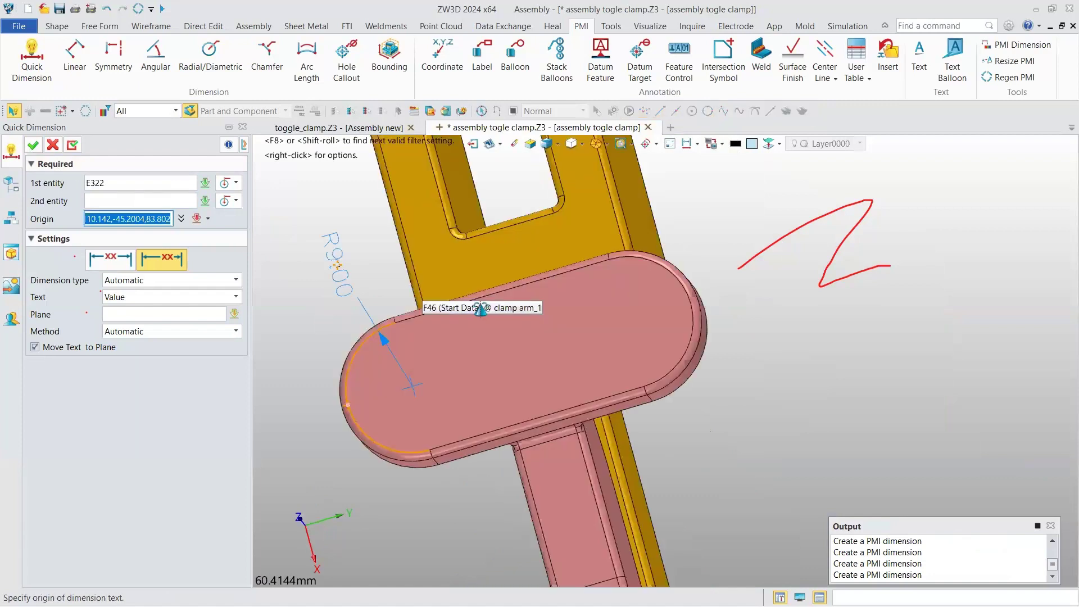
left_click(424, 291)
scroll(496, 449, "down", 4)
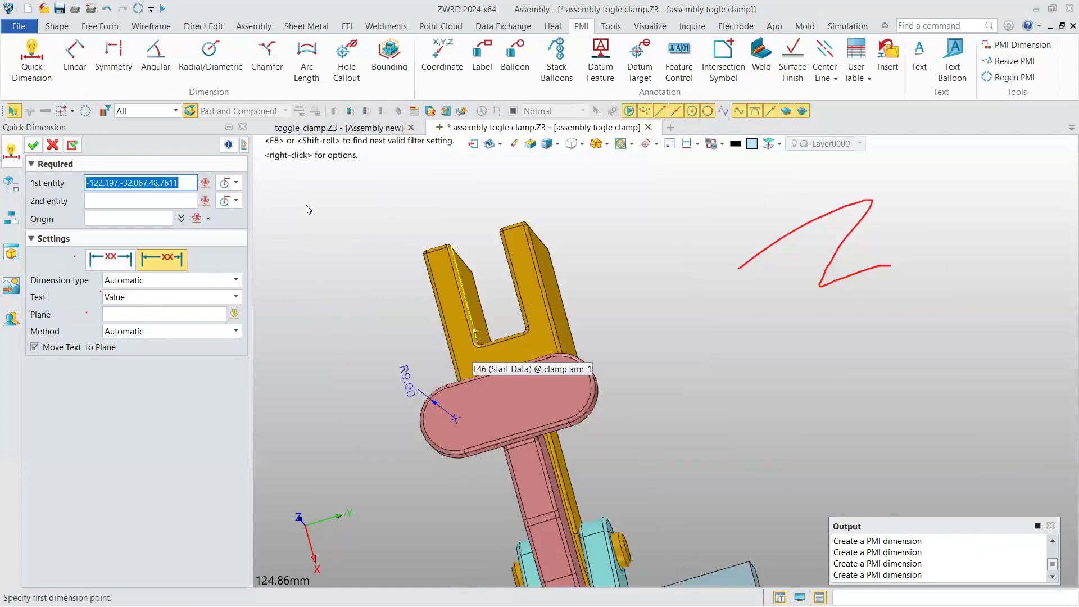
scroll(308, 210, "up", 3)
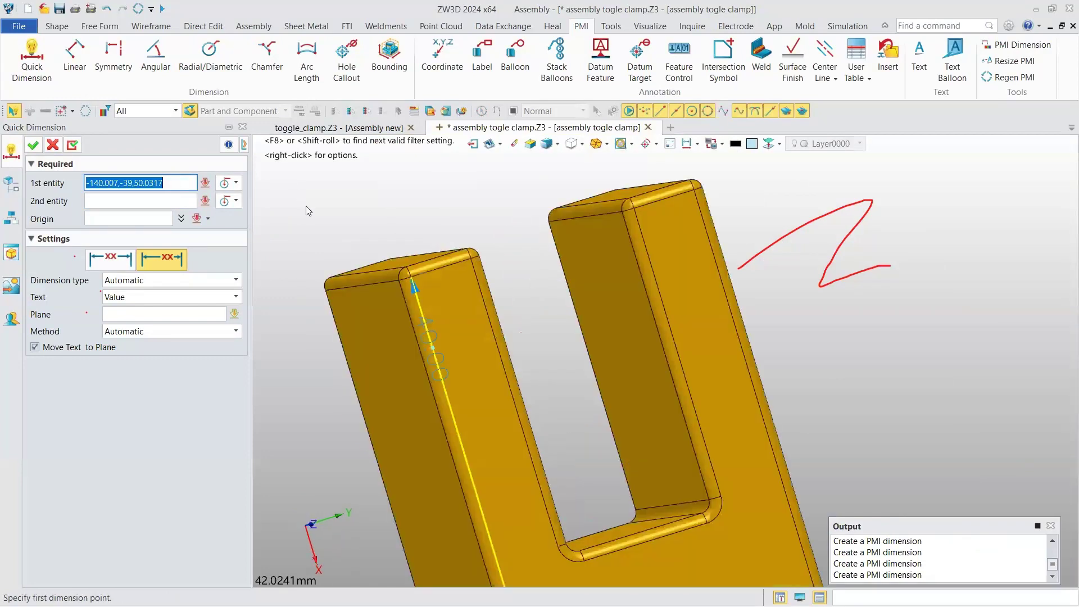
left_click(399, 274)
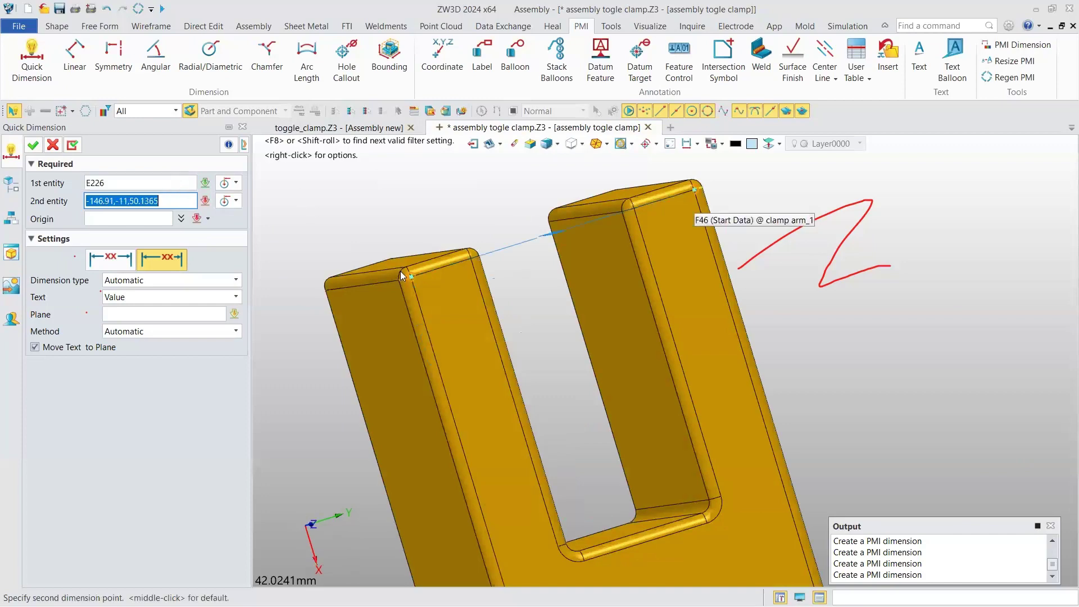
left_click(435, 331)
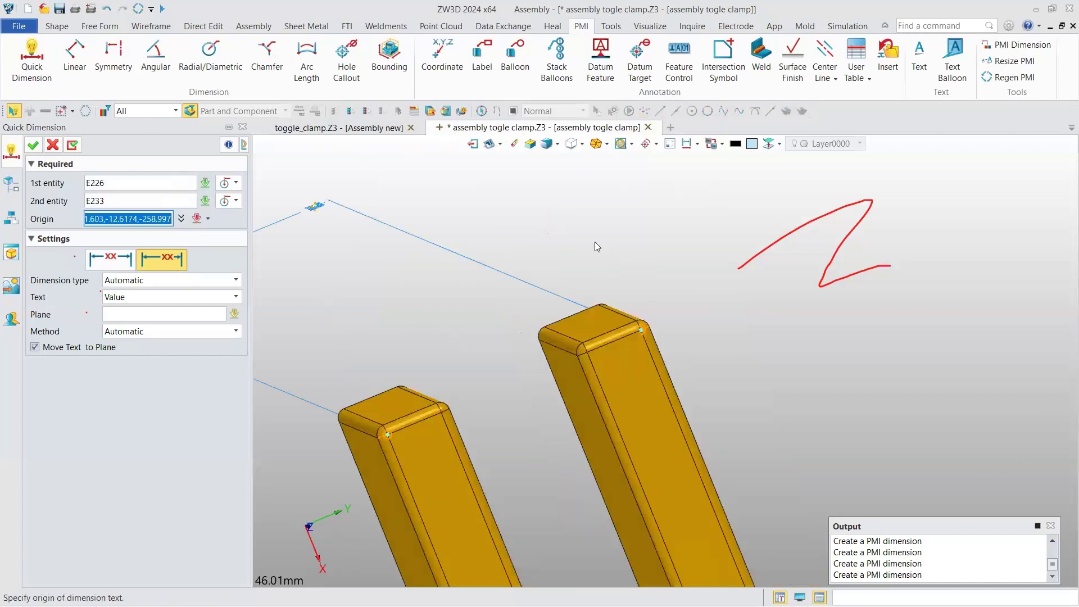
key("Escape")
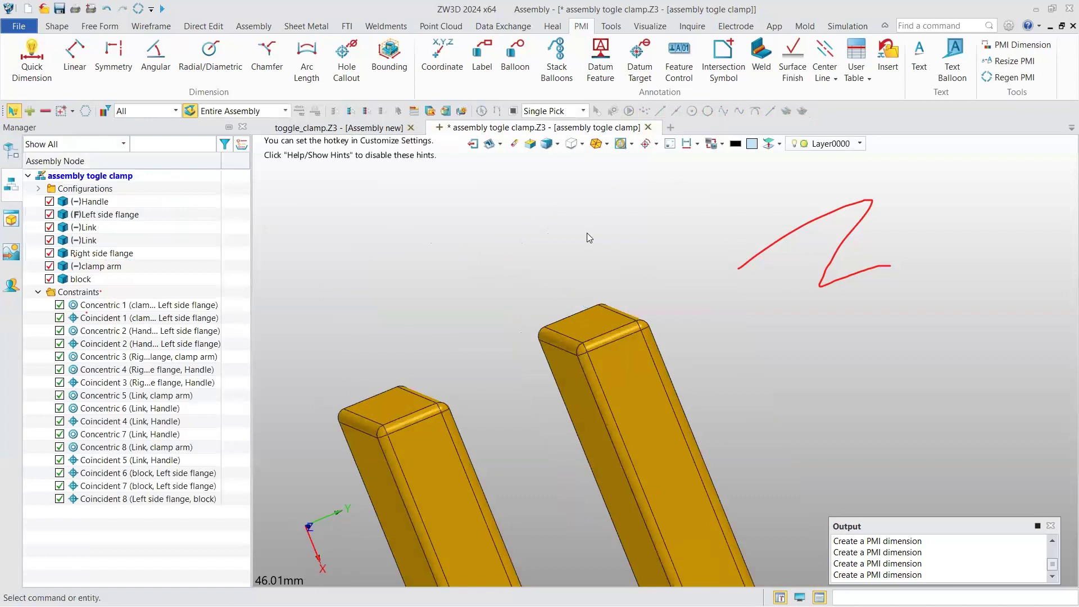
Add a PMI quick dimension across the gap between the clamp arm's two fork prongs, placing its text beyond the tips
middle_click_drag(597, 323, 454, 244)
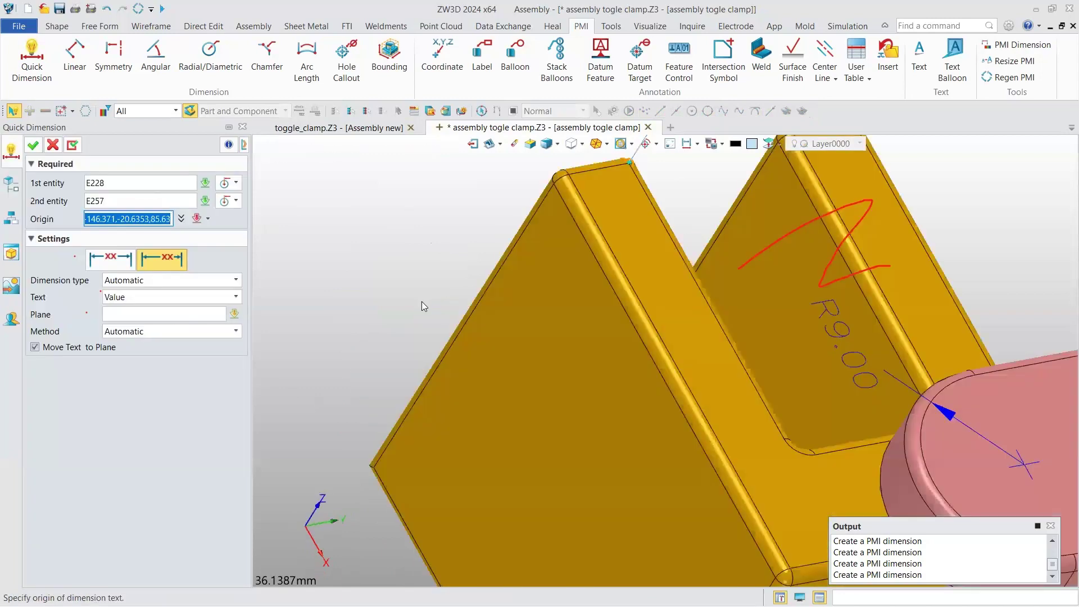
scroll(422, 301, "down", 3)
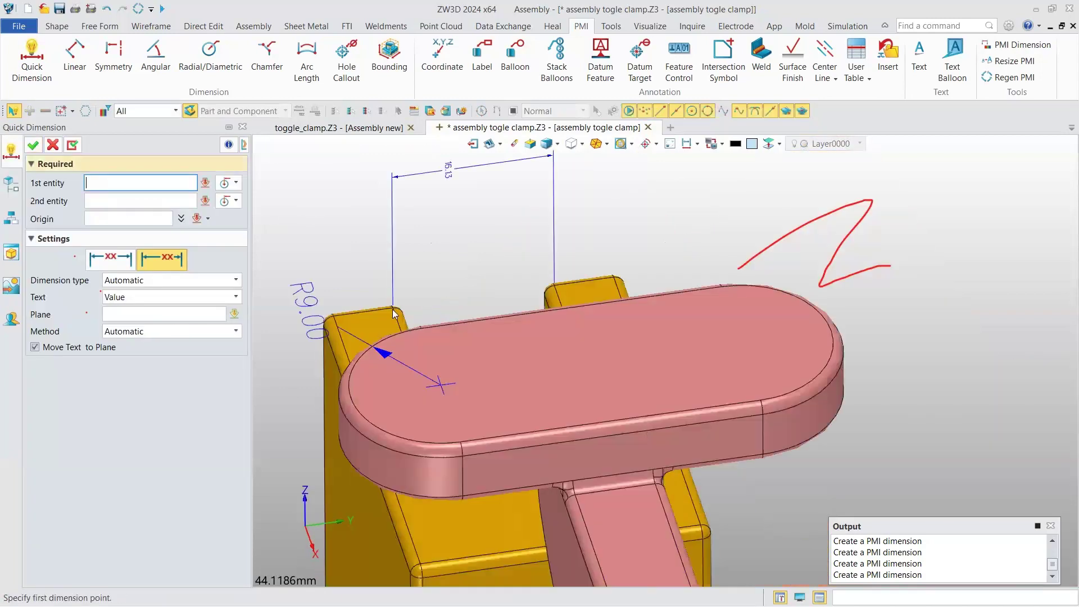
scroll(529, 211, "down", 3)
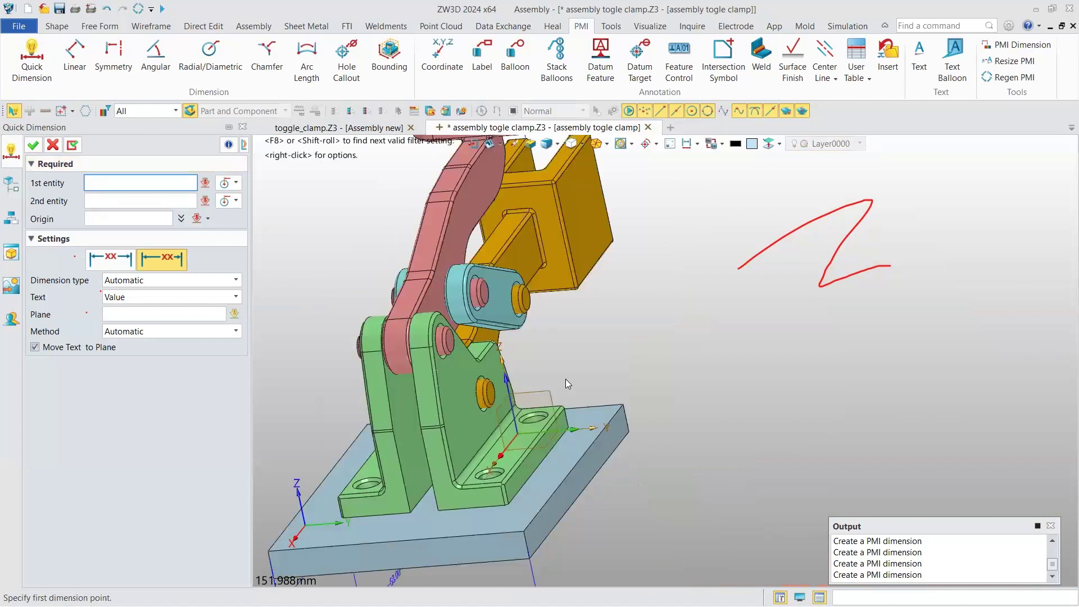
key("Escape")
right_click_drag(486, 364, 468, 351)
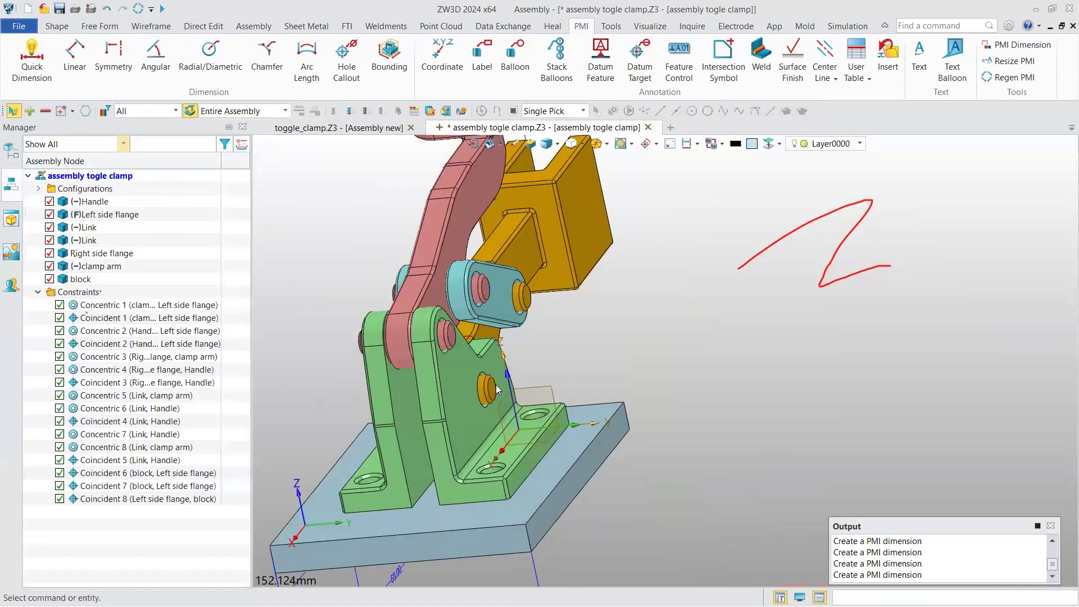
Switch to the 2D drawing sheet and make the projected front view inherit parallel PMI
key("ctrl+Tab")
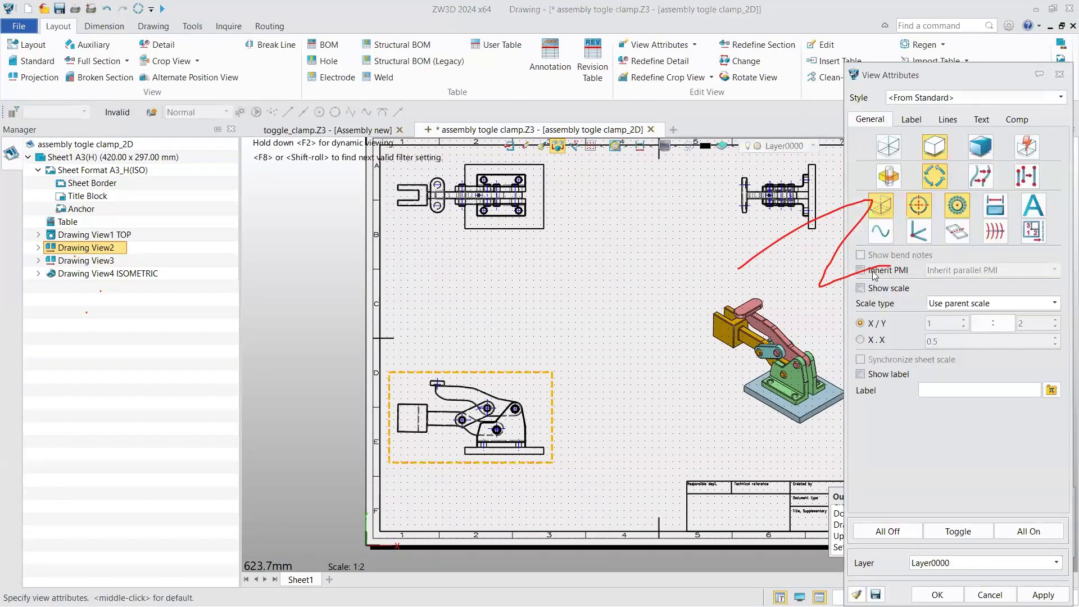
left_click(522, 459)
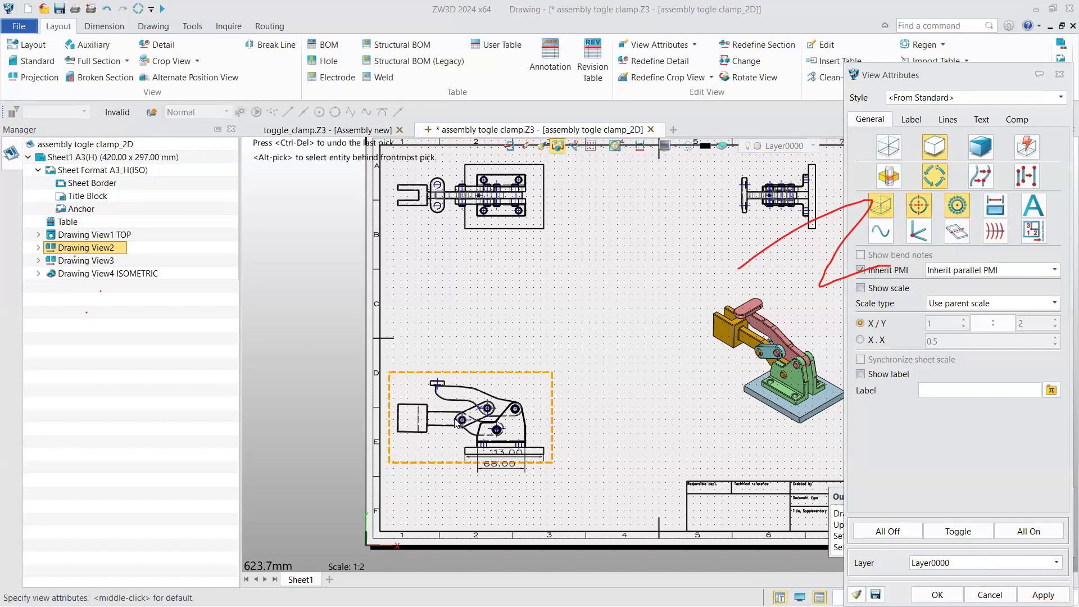
scroll(515, 456, "up", 6)
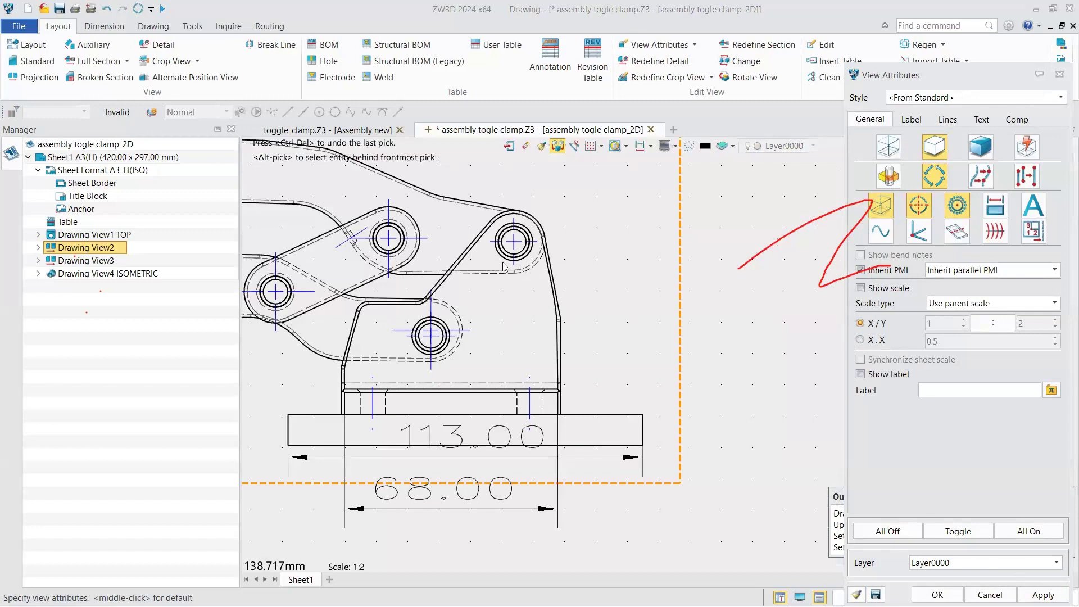
middle_click(570, 332)
scroll(526, 228, "down", 7)
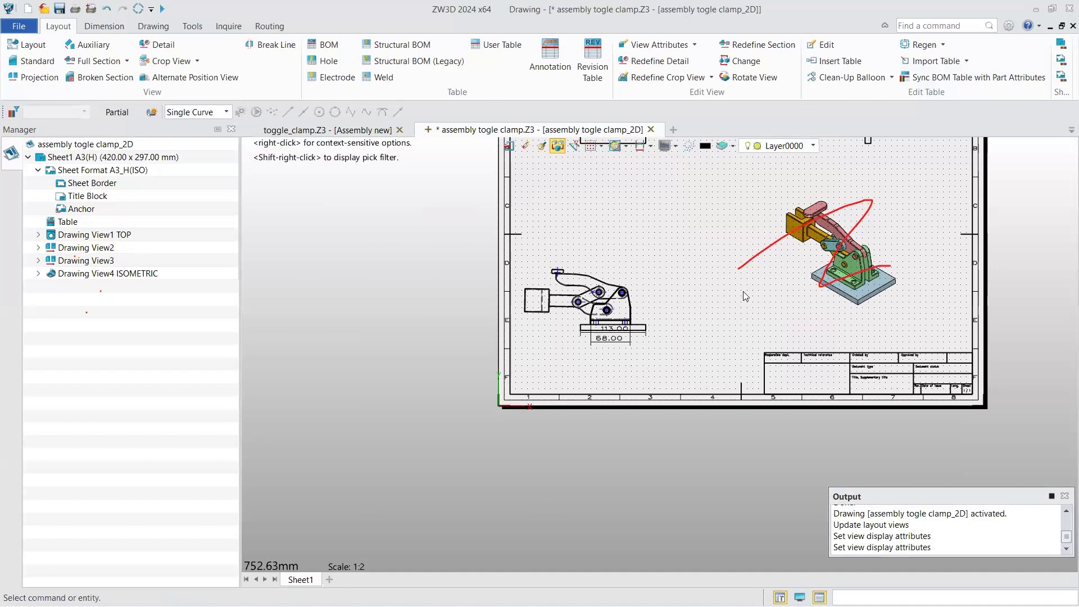
Delete all drawing views from the sheet, including the associated child views
key("Delete")
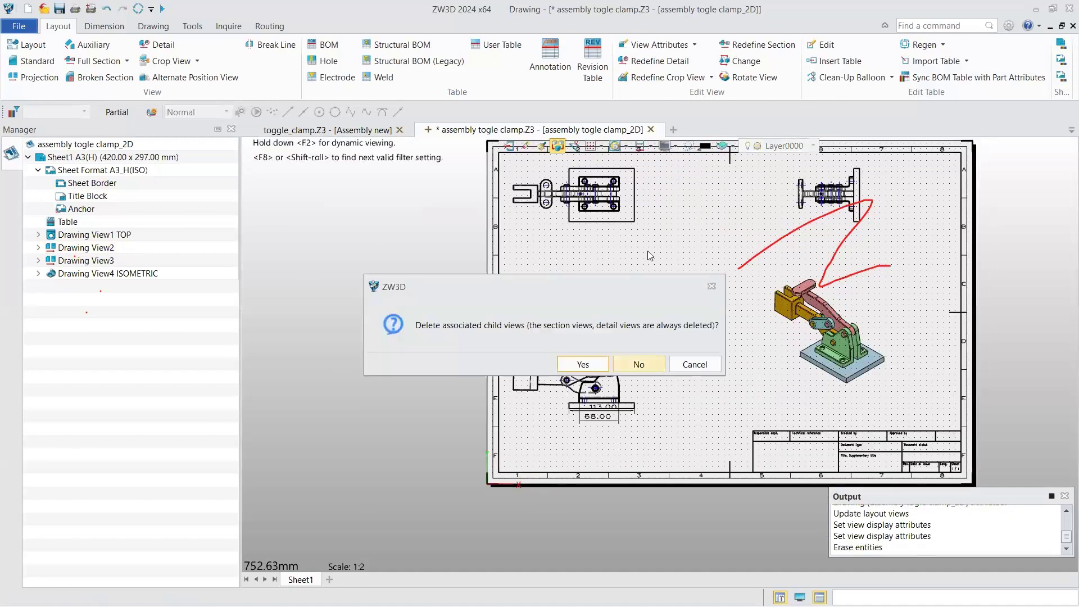
key("Return")
left_click(107, 234)
key("Delete")
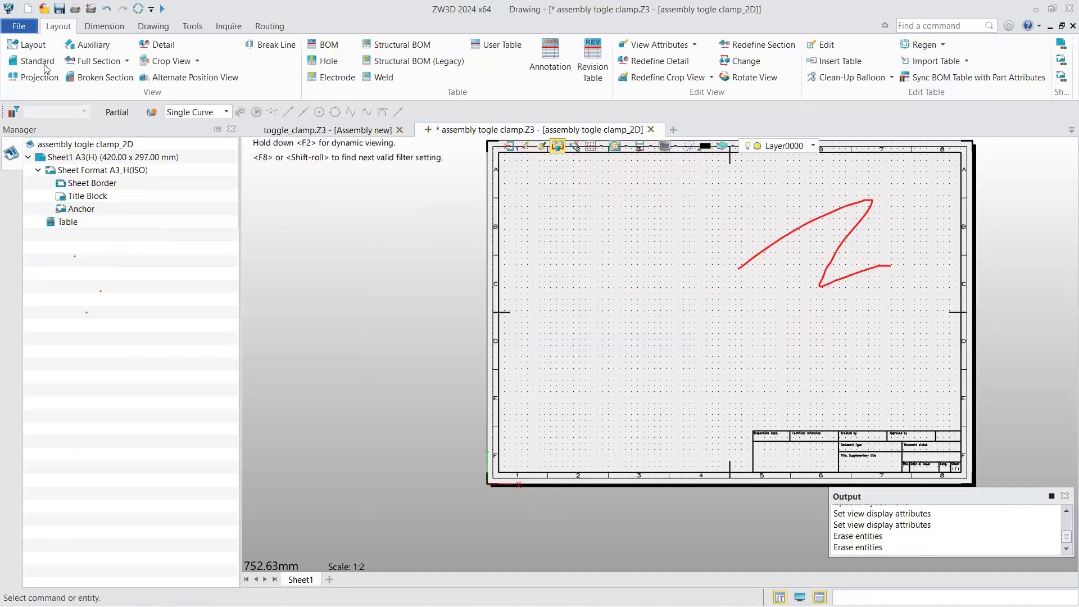
Insert a top standard view of the assembly and project a front view below it and a side view beside it
left_click(45, 63)
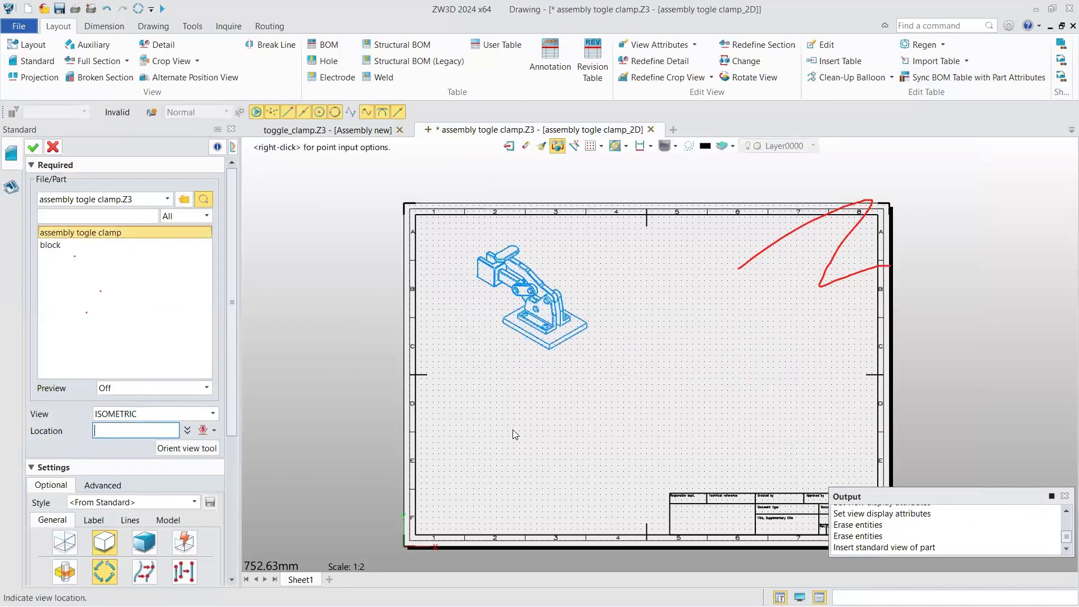
key("alt+Down")
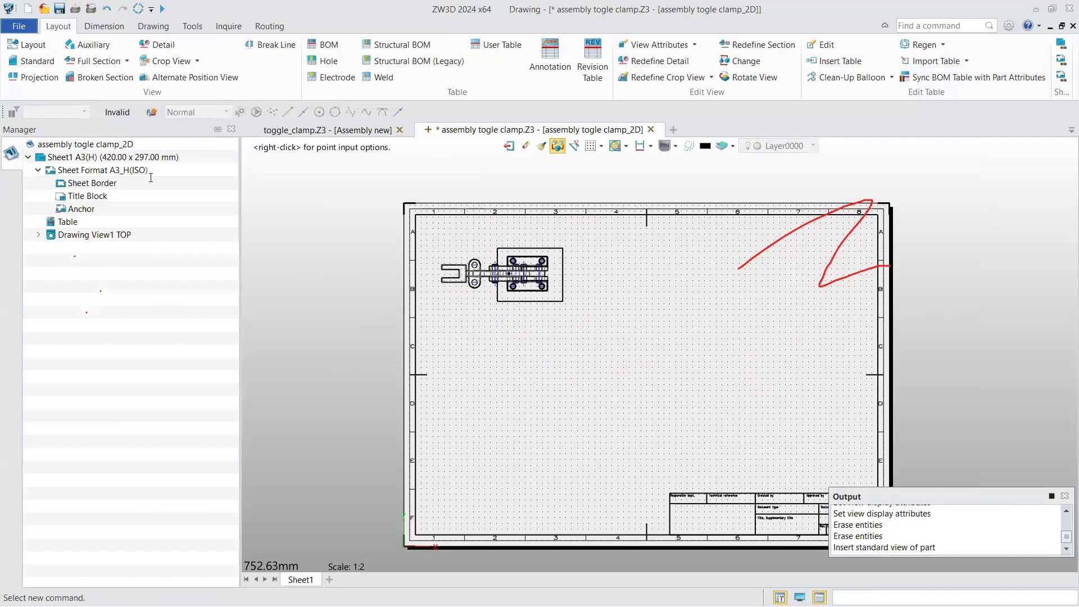
left_click(39, 77)
left_click(503, 447)
left_click(765, 274)
left_click(40, 147)
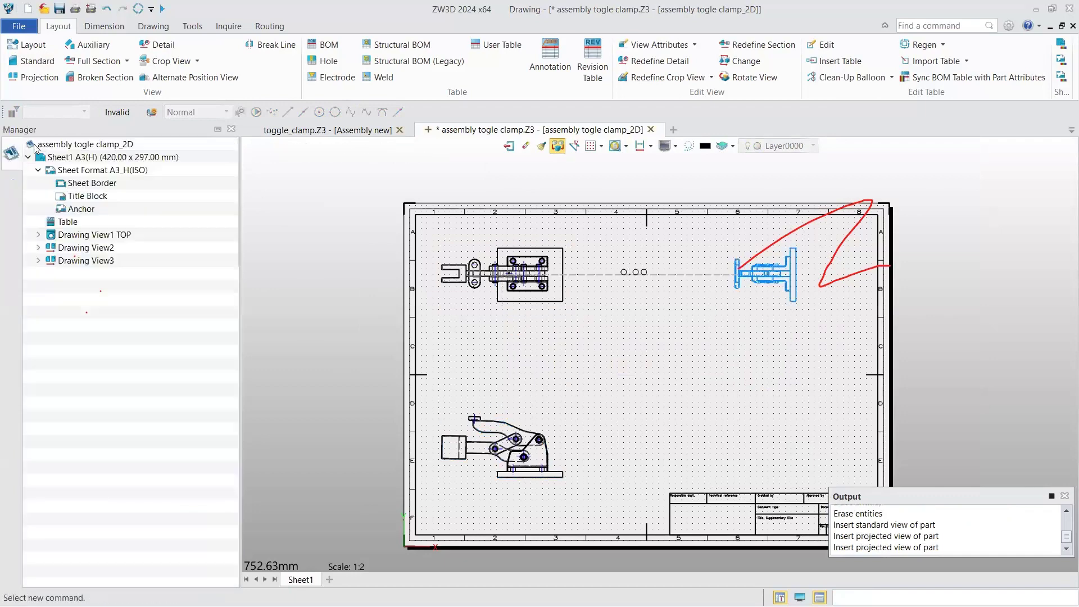
left_click(34, 76)
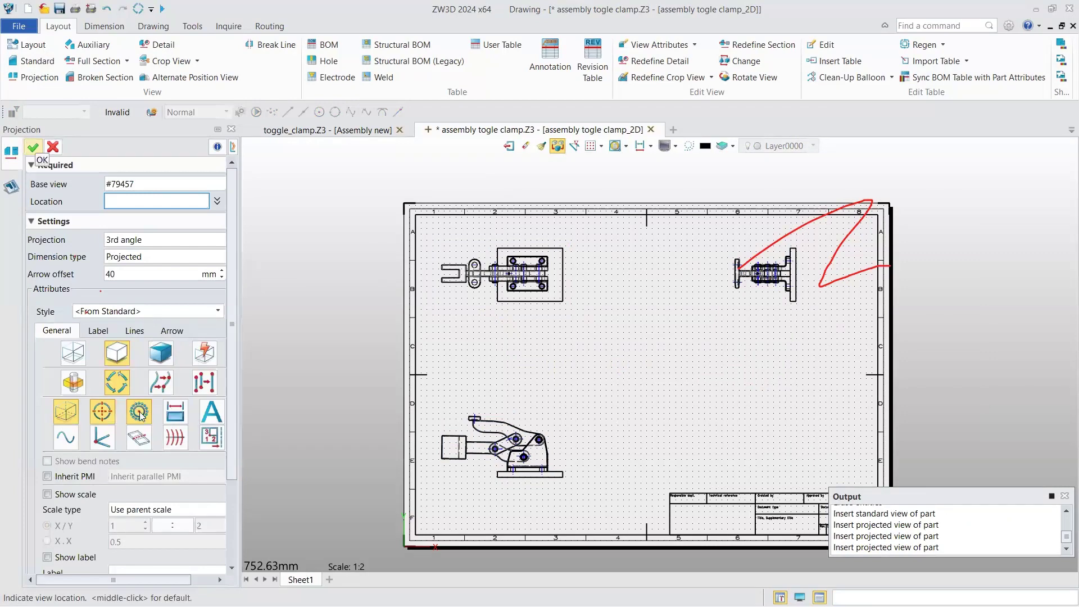
left_click(37, 61)
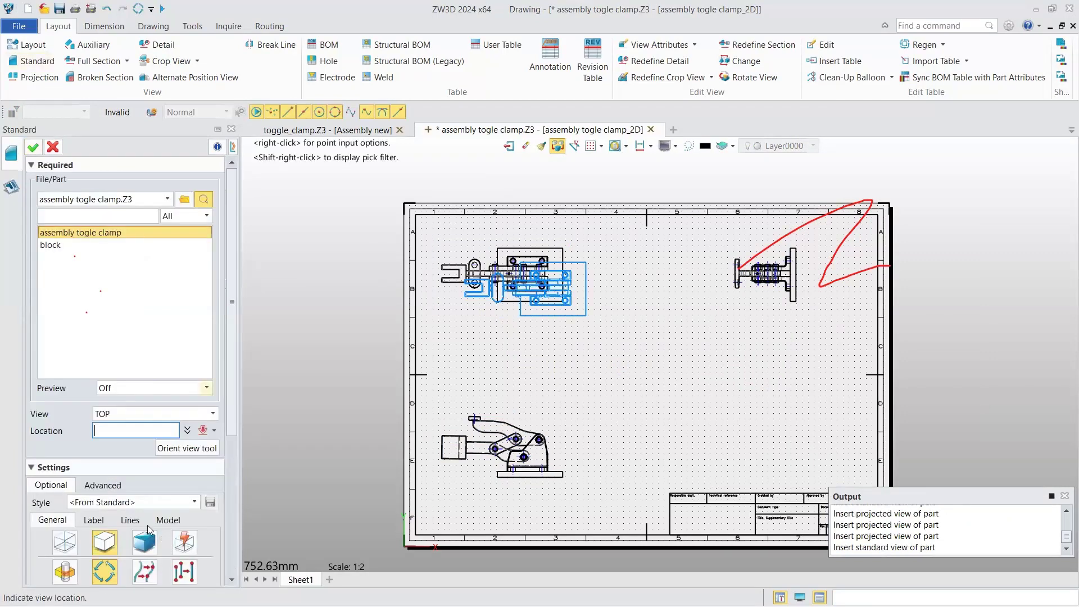
left_click(96, 414)
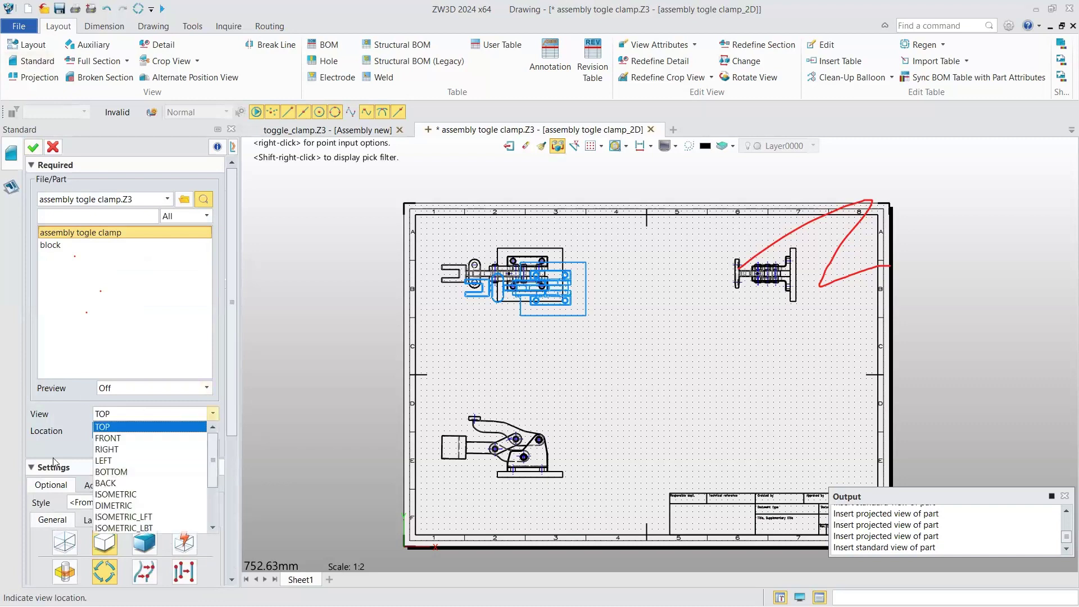
left_click(116, 494)
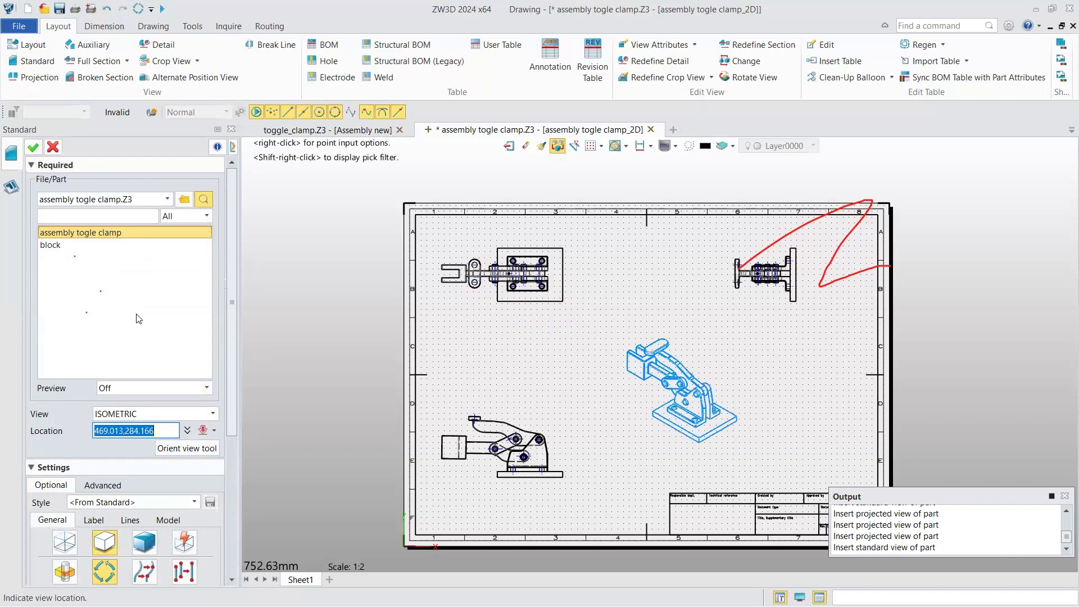
scroll(139, 319, "down", 2)
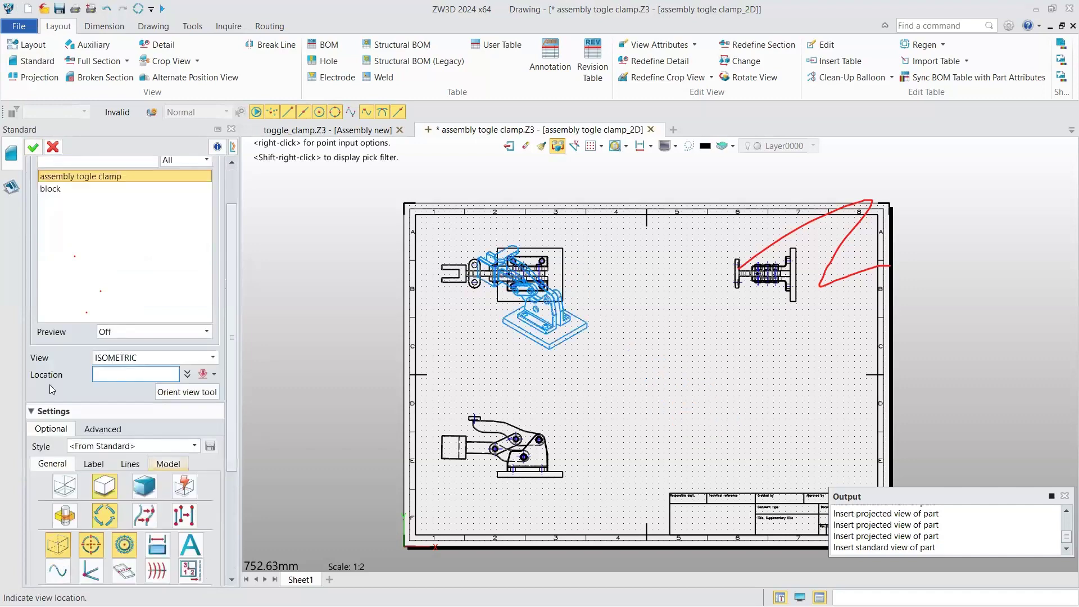
scroll(66, 444, "down", 5)
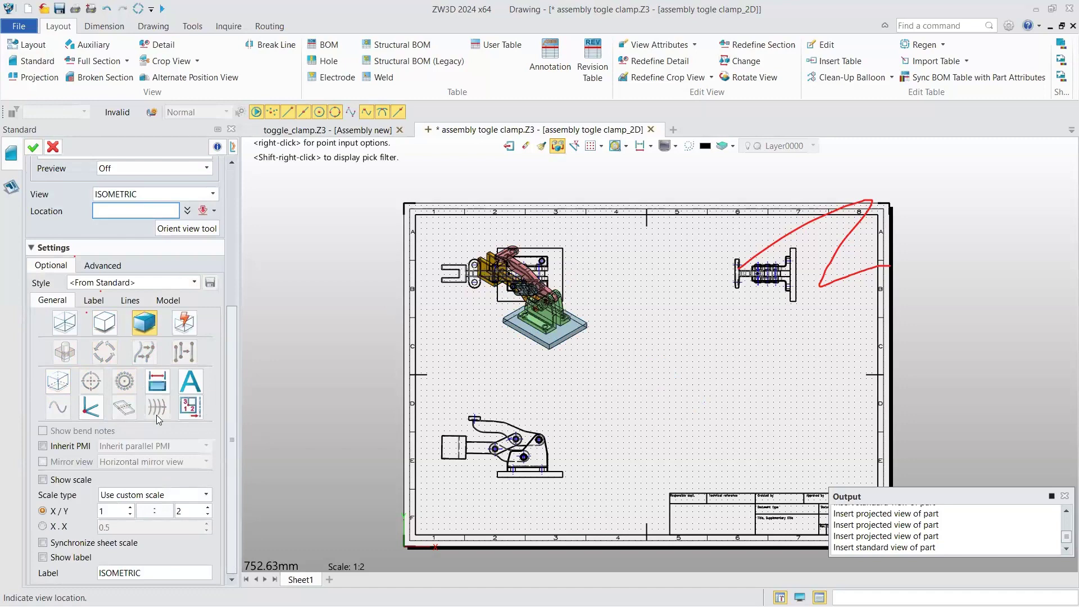
key("Escape")
Undo the insertion of the top standard view and its two projected views
key("ctrl+z")
key("ctrl+z")
key("ctrl+z")
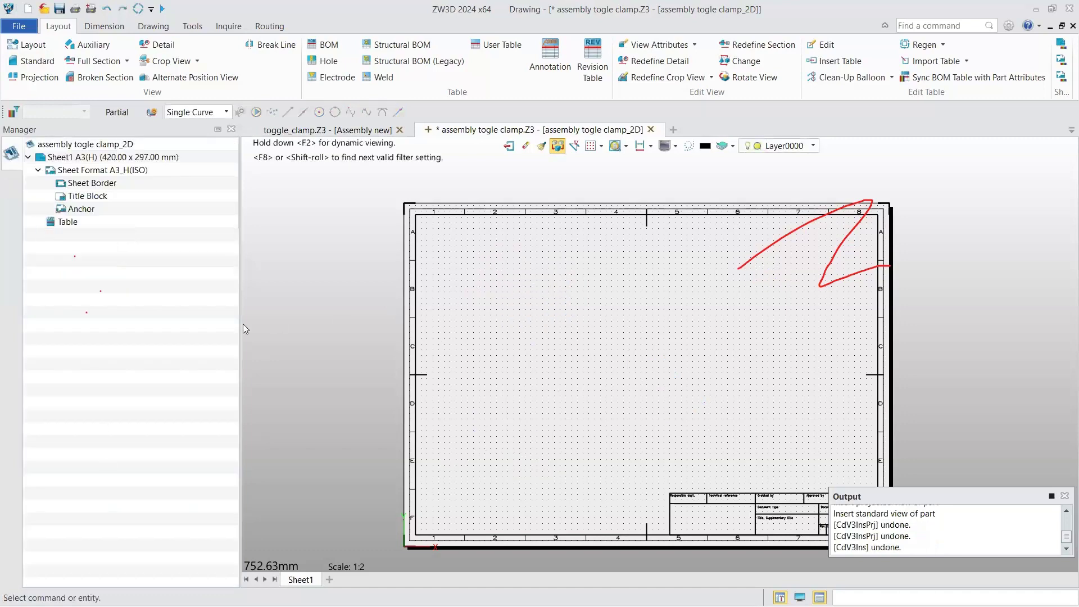
Insert a top standard view of the assembly with parallel PMI inherited, near the sheet's upper-left corner
middle_click(225, 308)
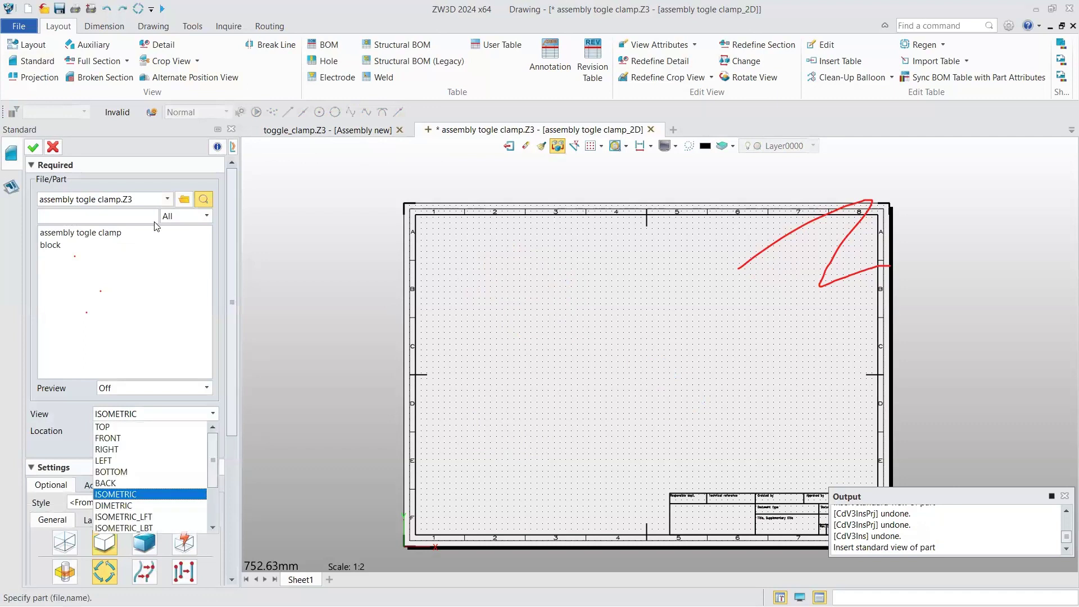
left_click(103, 426)
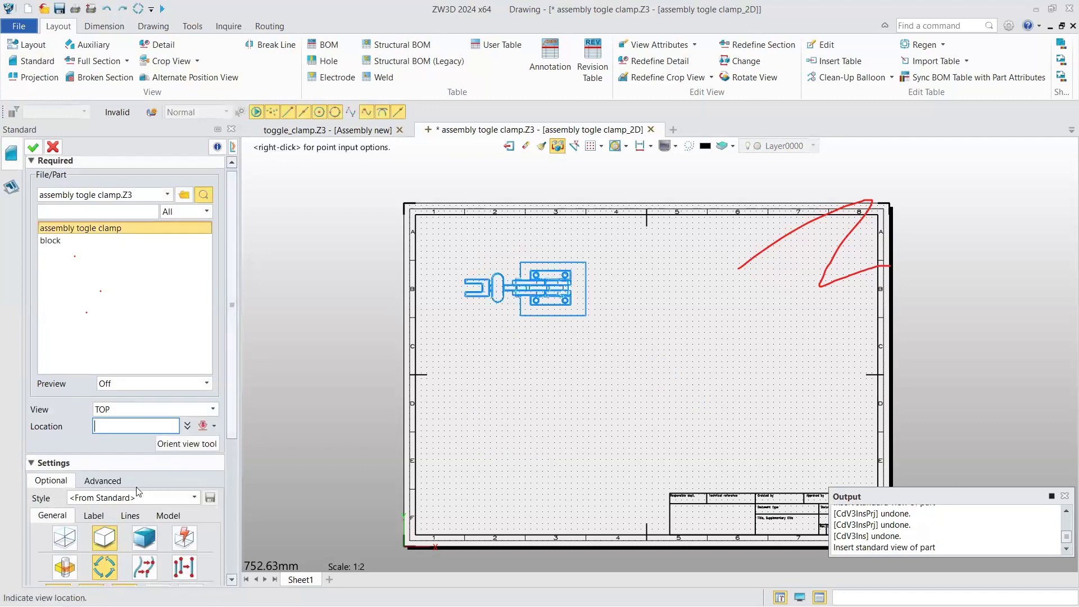
scroll(185, 259, "down", 5)
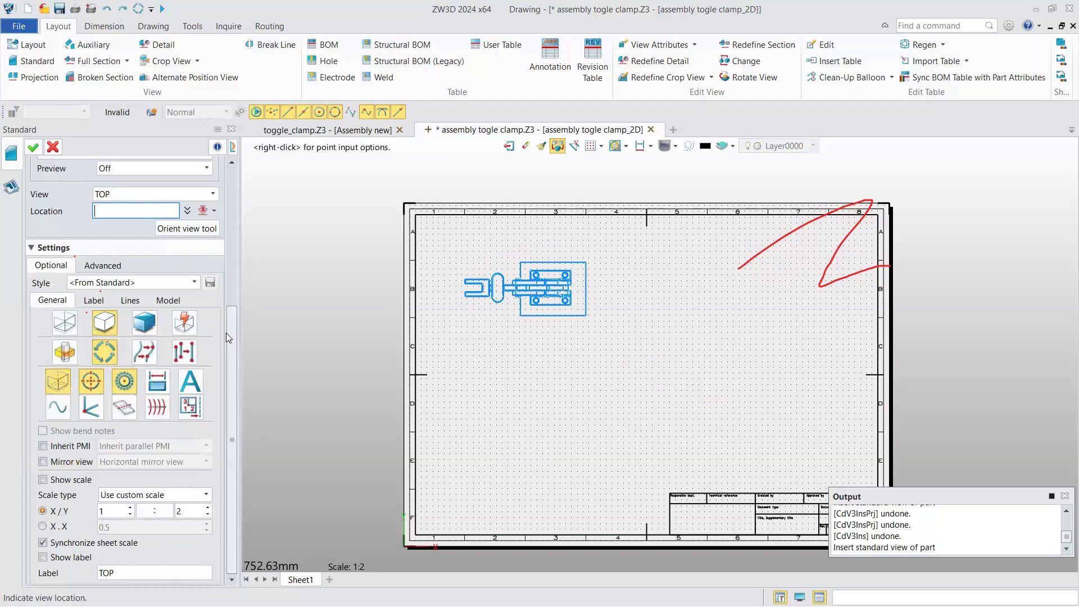
left_click(484, 298)
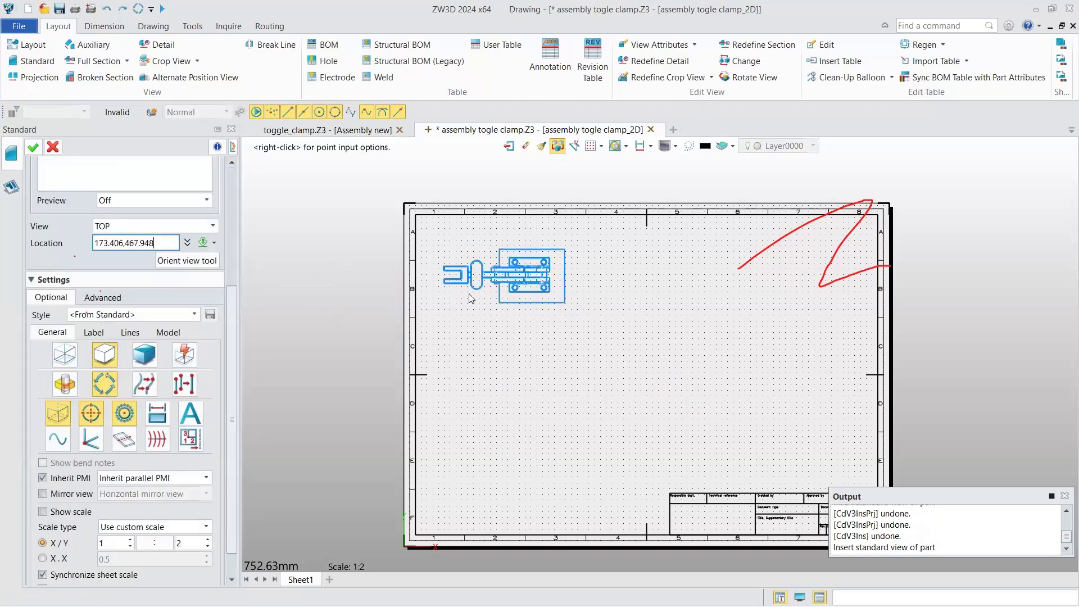
Project a front view below the top view and a side view beside it, both inheriting parallel PMI
left_click(486, 320)
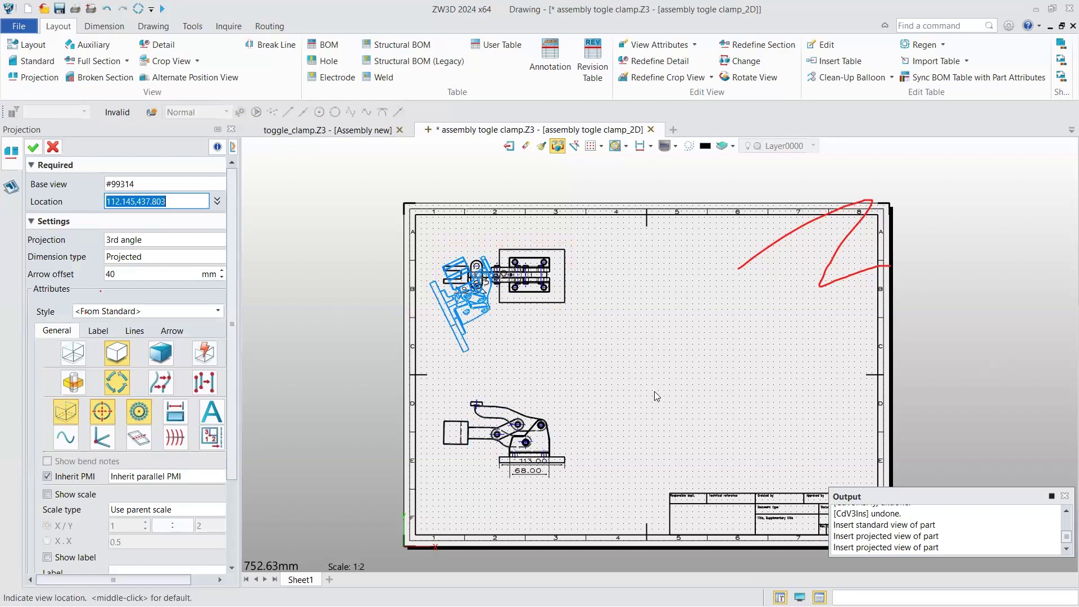
scroll(468, 293, "up", 5)
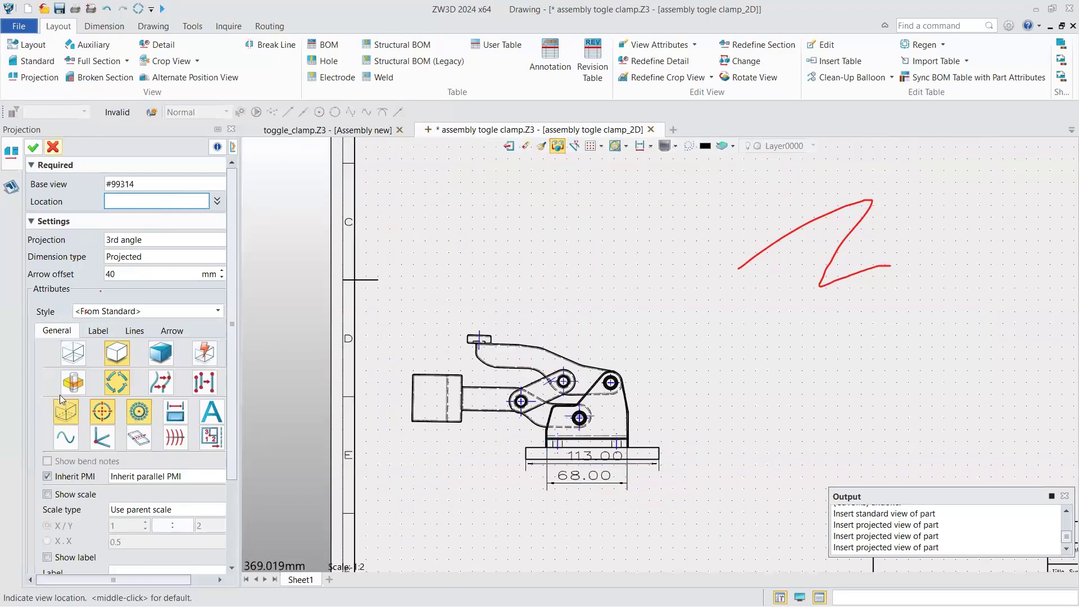
middle_click(72, 505)
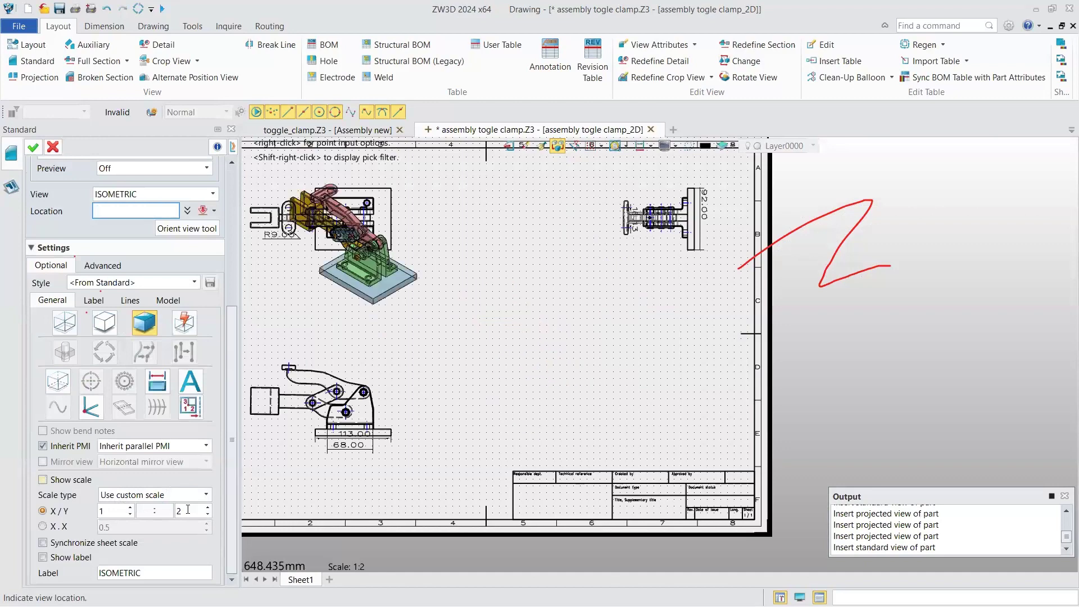
Set the shaded isometric standard view to a custom scale of 1:2, with parallel PMI inherited
left_click(188, 495)
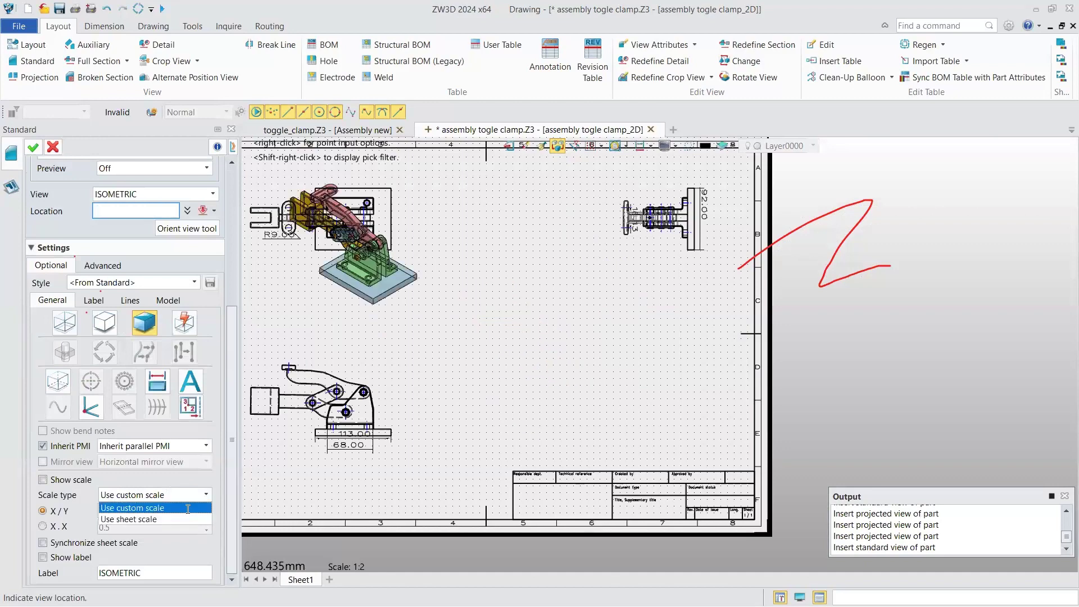
left_click(187, 509)
left_click(202, 510)
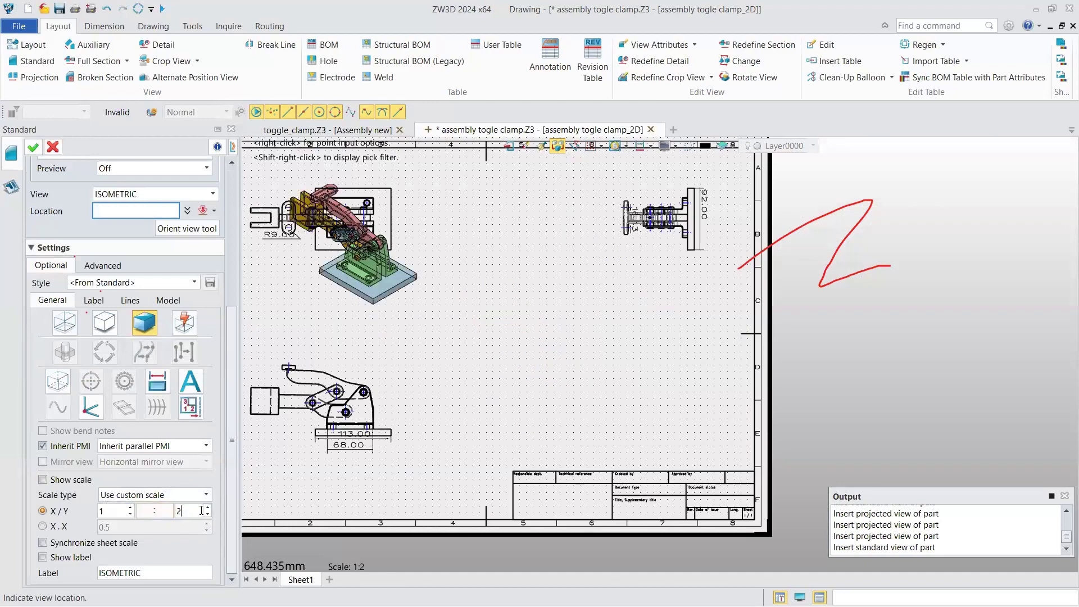
scroll(201, 510, "down", 1)
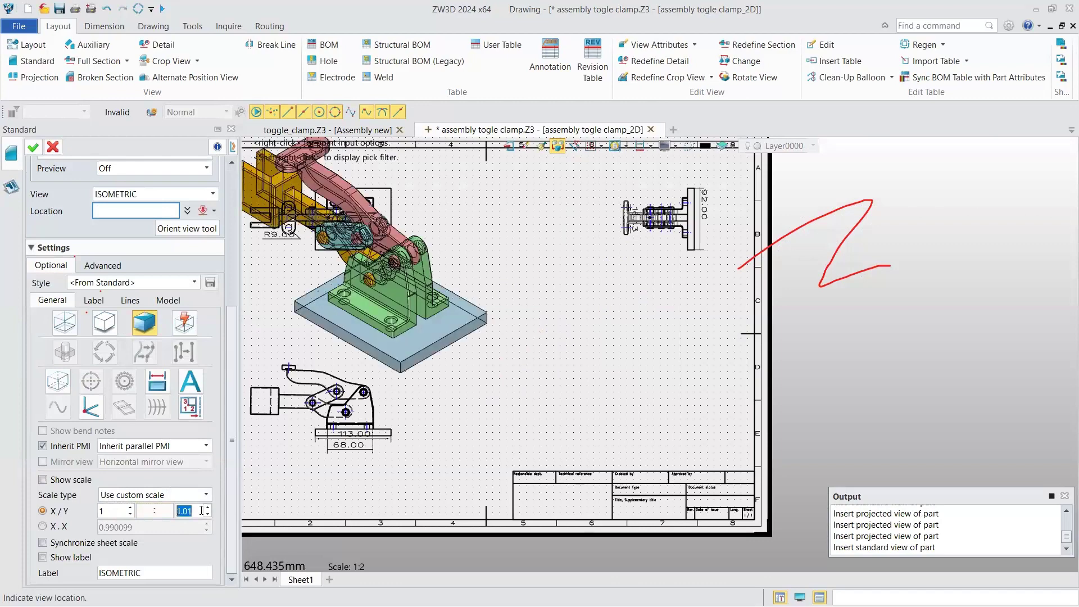
left_click(202, 511)
key("BackSpace")
key("BackSpace")
key("BackSpace")
key("Return")
key("BackSpace")
type("2")
key("Return")
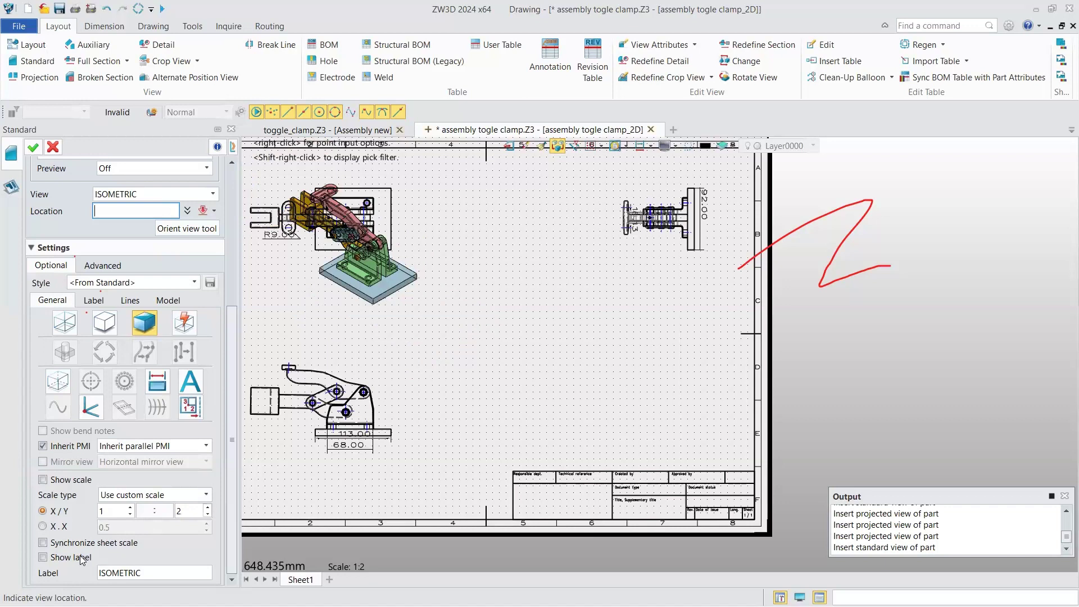
Show the isometric view's label with the text "Assembly" and place the view in the open area below the side view
left_click(81, 558)
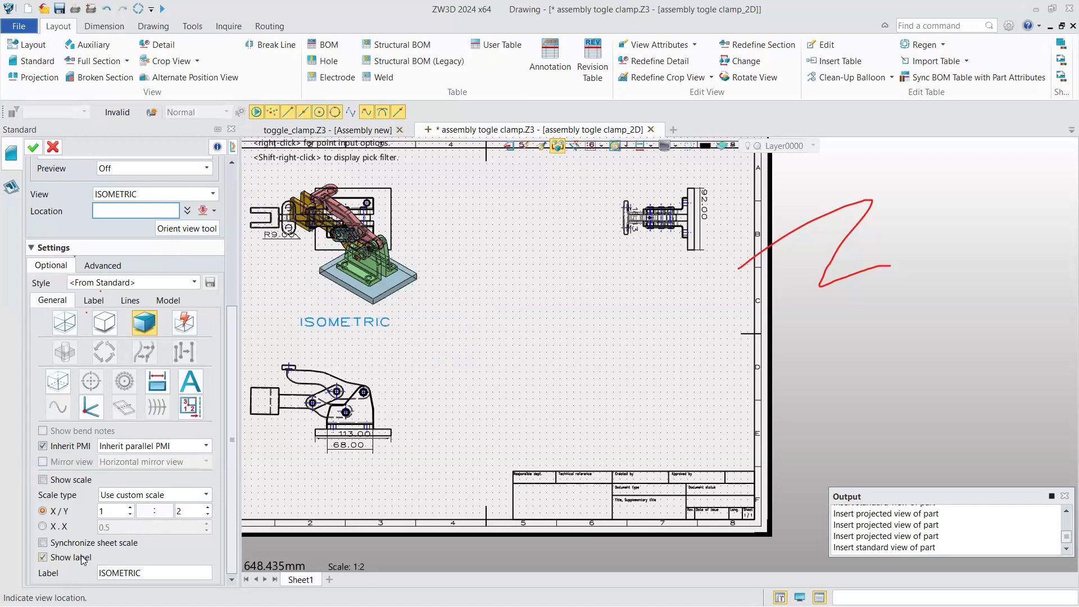
double_click(156, 574)
type("A")
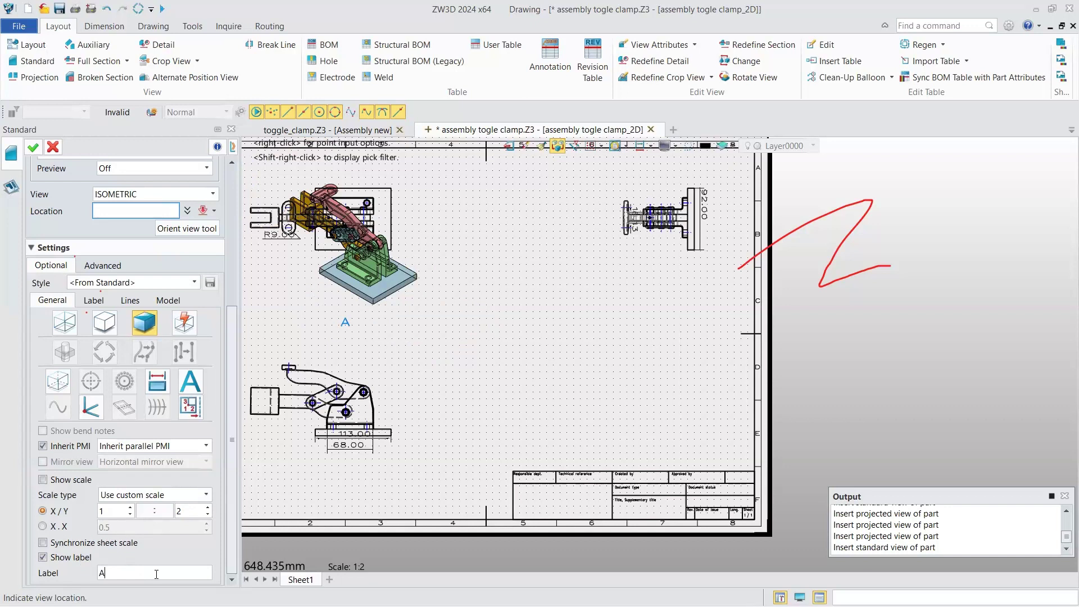
type("ssembly")
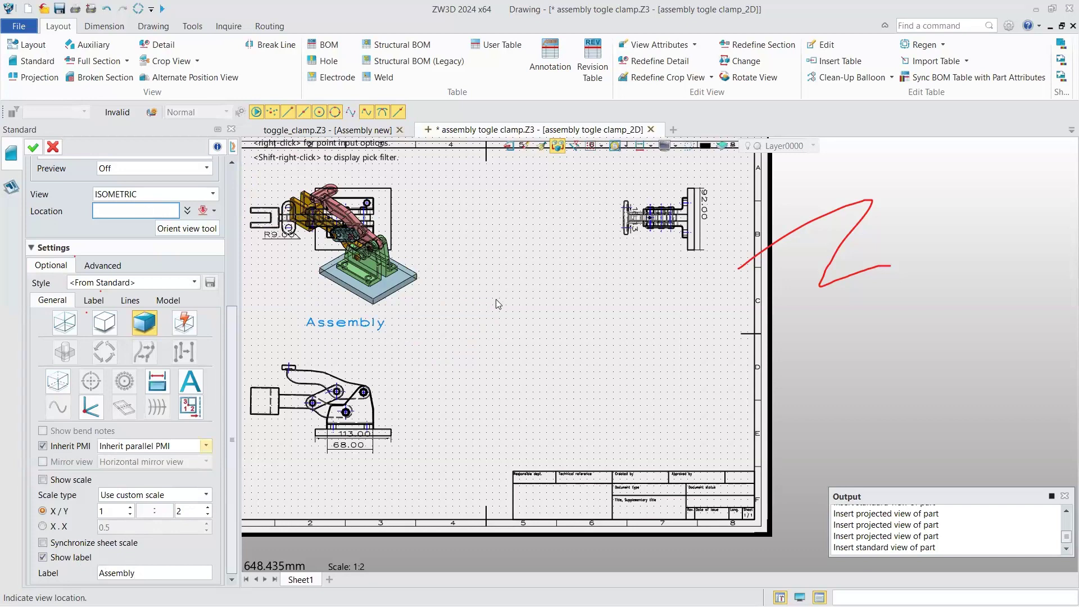
left_click(324, 247)
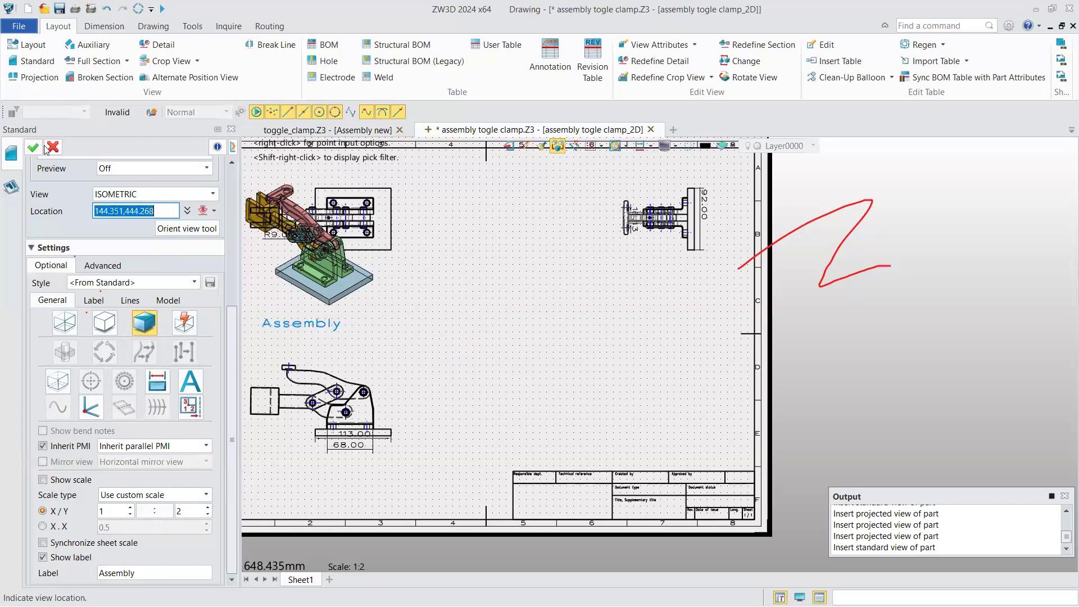
key("Escape")
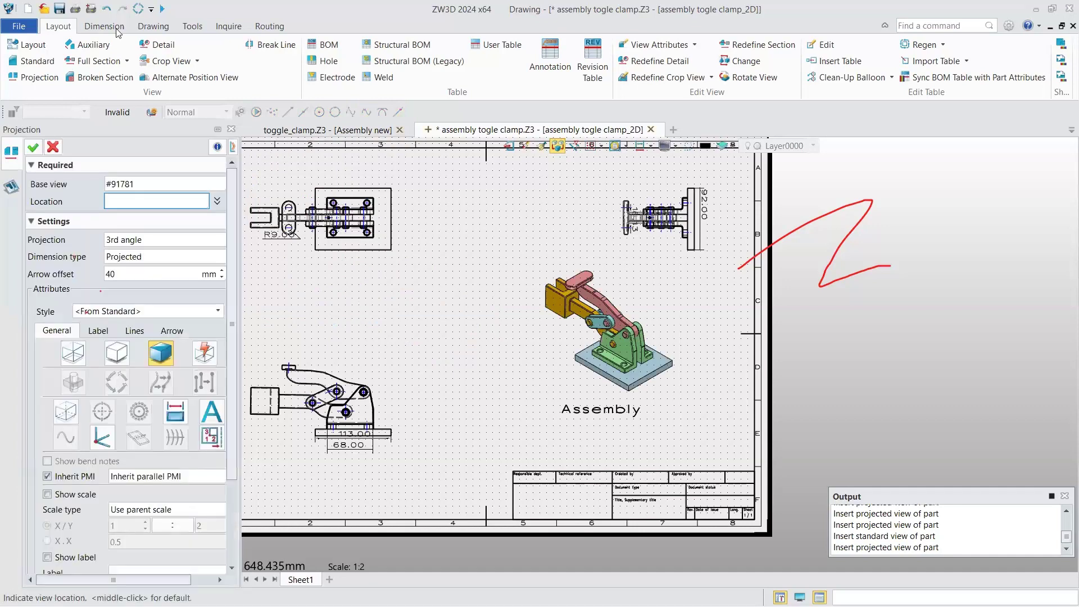
key("Escape")
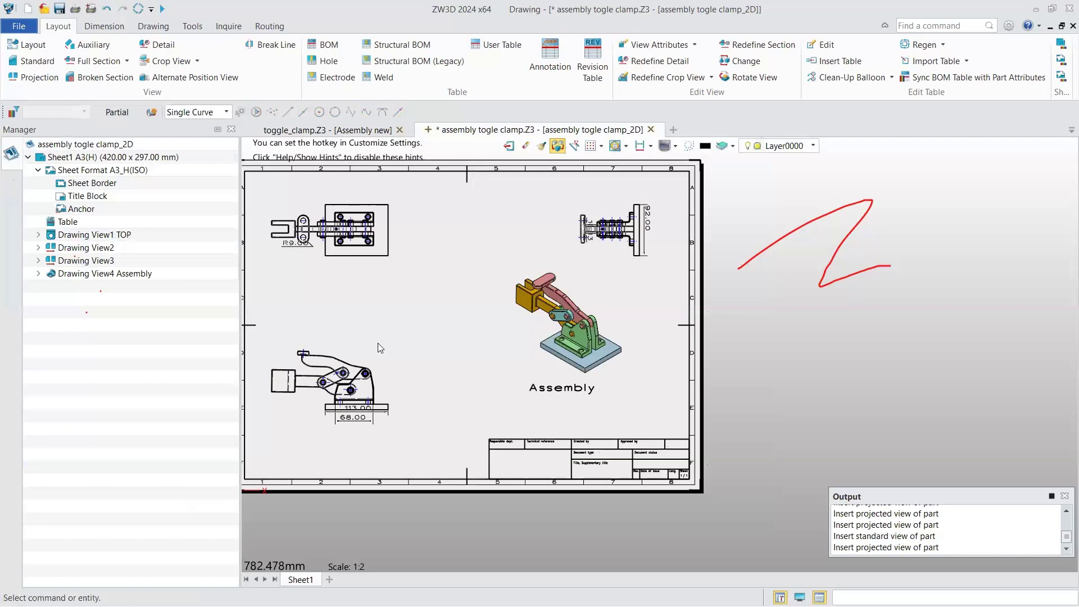
Dimension the height of the fork block in the front view, with the dimension placed on the block's outer side
scroll(378, 343, "up", 1)
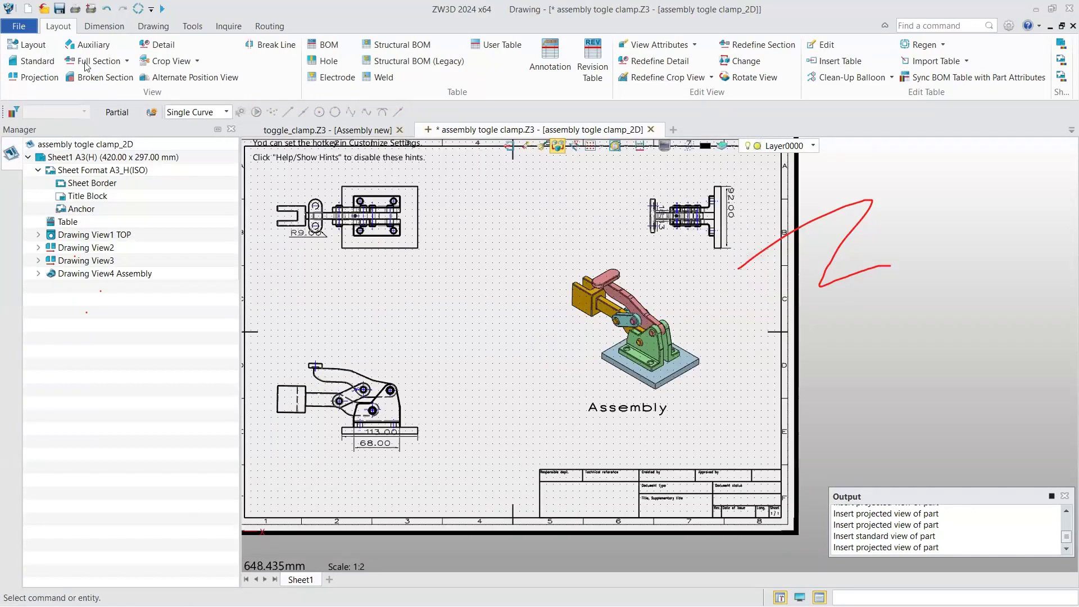
left_click(99, 26)
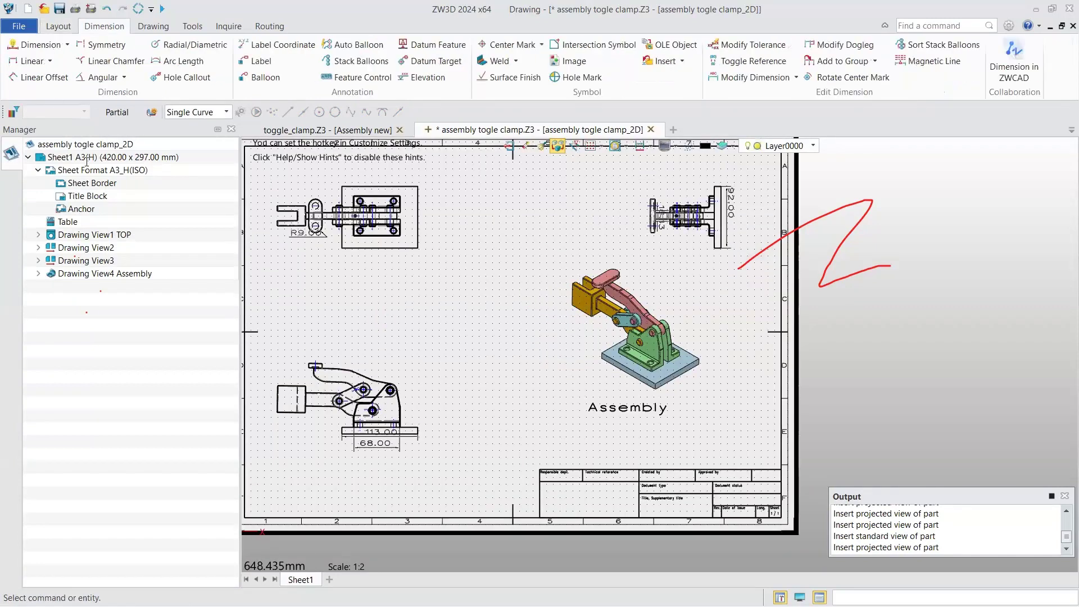
middle_click_drag(364, 417, 401, 433)
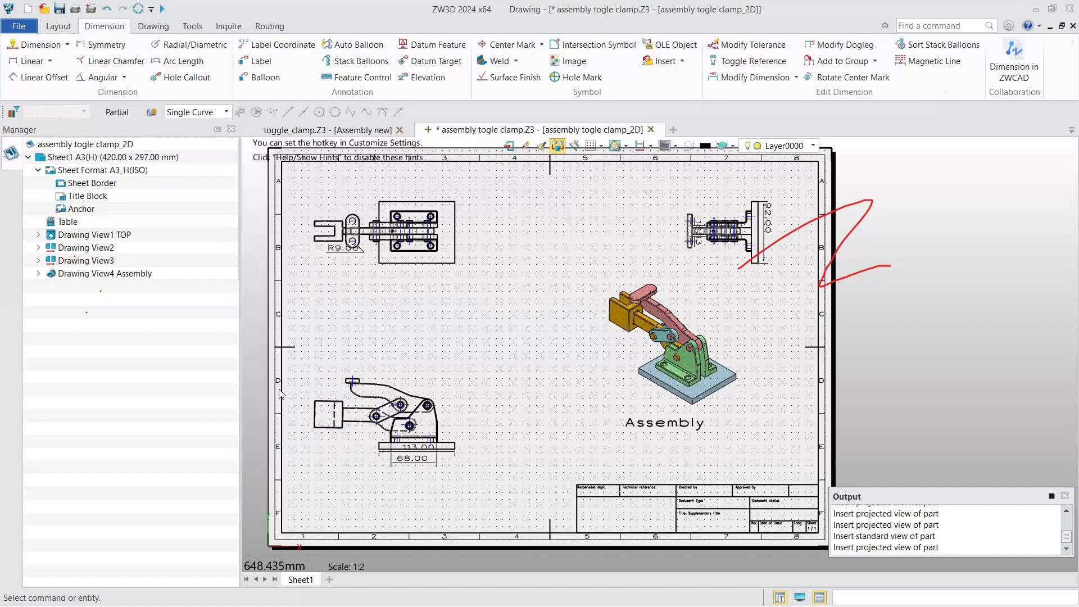
key("d")
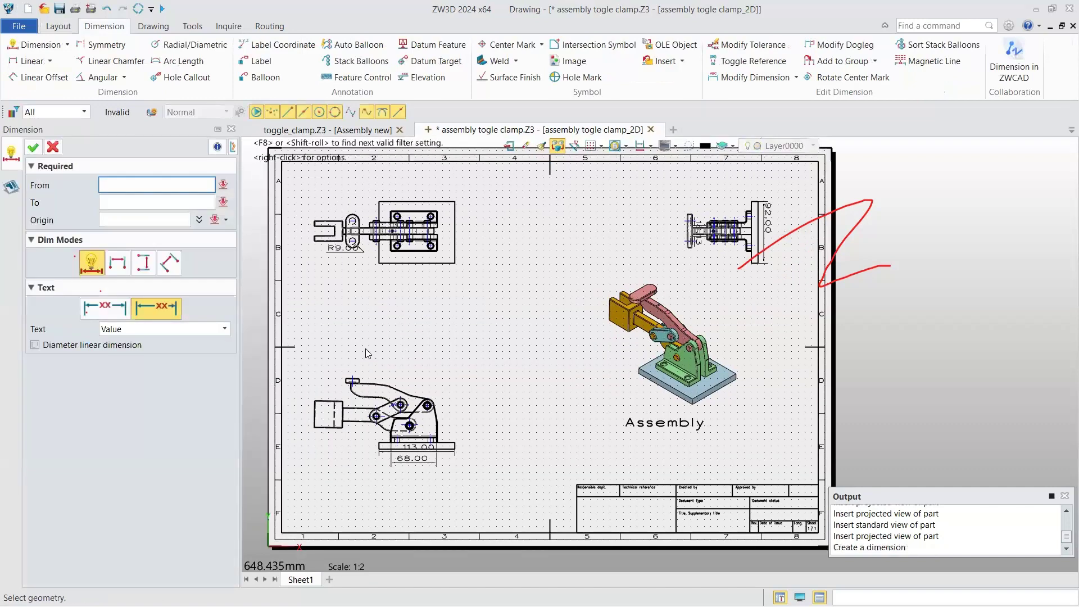
scroll(340, 405, "up", 5)
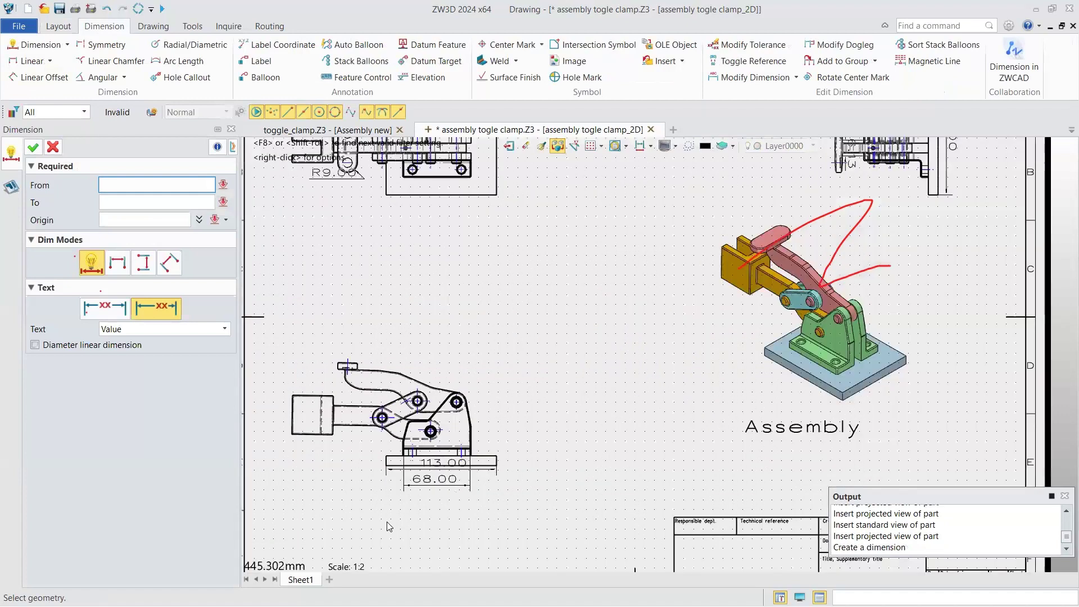
left_click(340, 402)
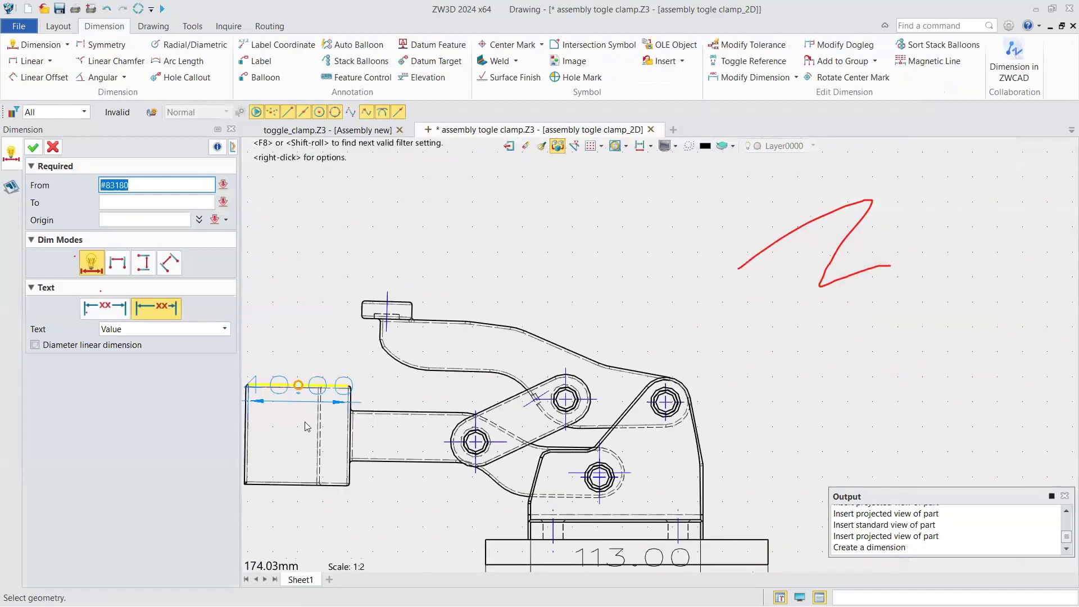
scroll(51, 151, "up", 2)
middle_click(52, 151)
left_click(390, 526)
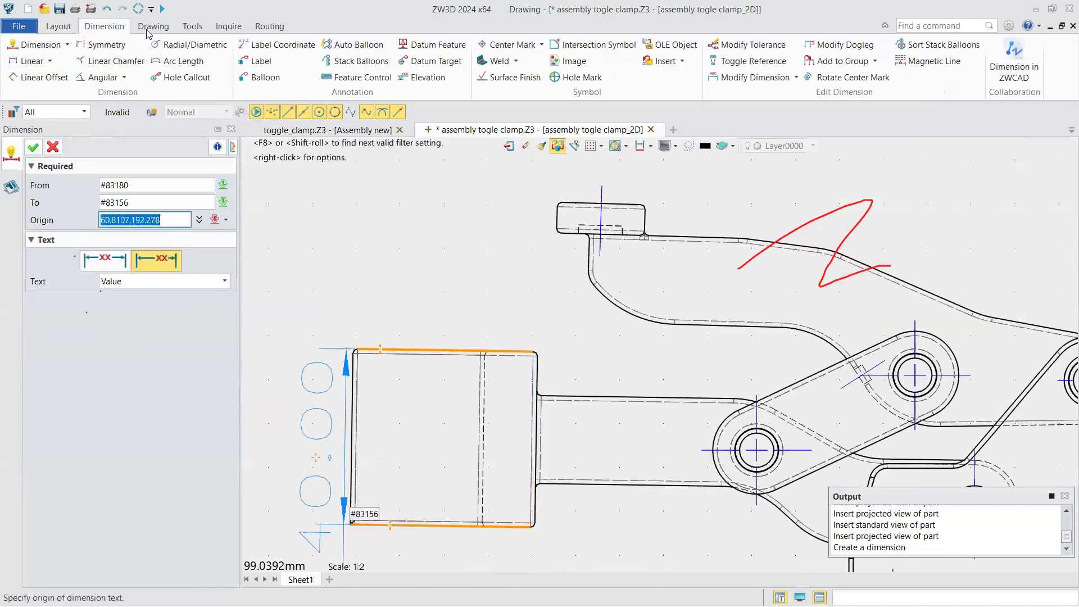
key("Return")
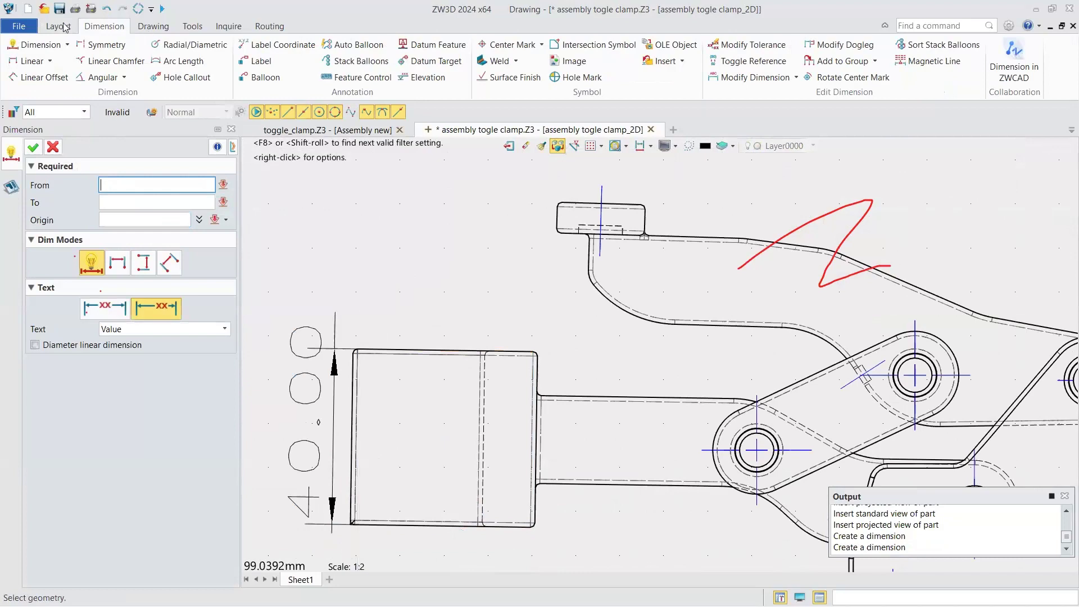
key("Escape")
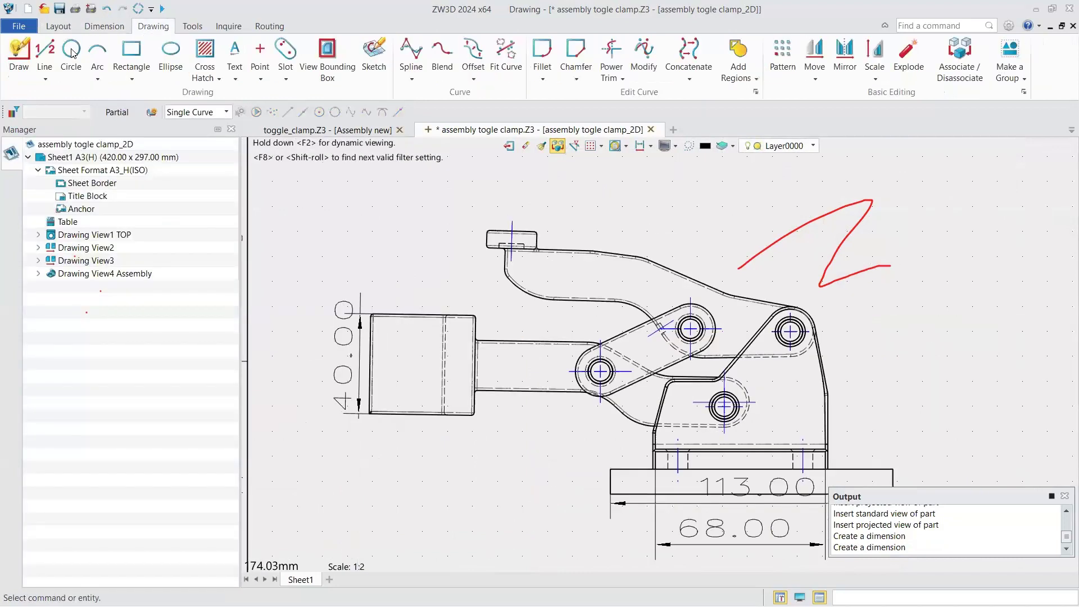
Auto-dimension the top view with maximum dimensions and R/Ø/hole callouts, leaving out arcs, circles, holes and lines
scroll(71, 53, "up", 2)
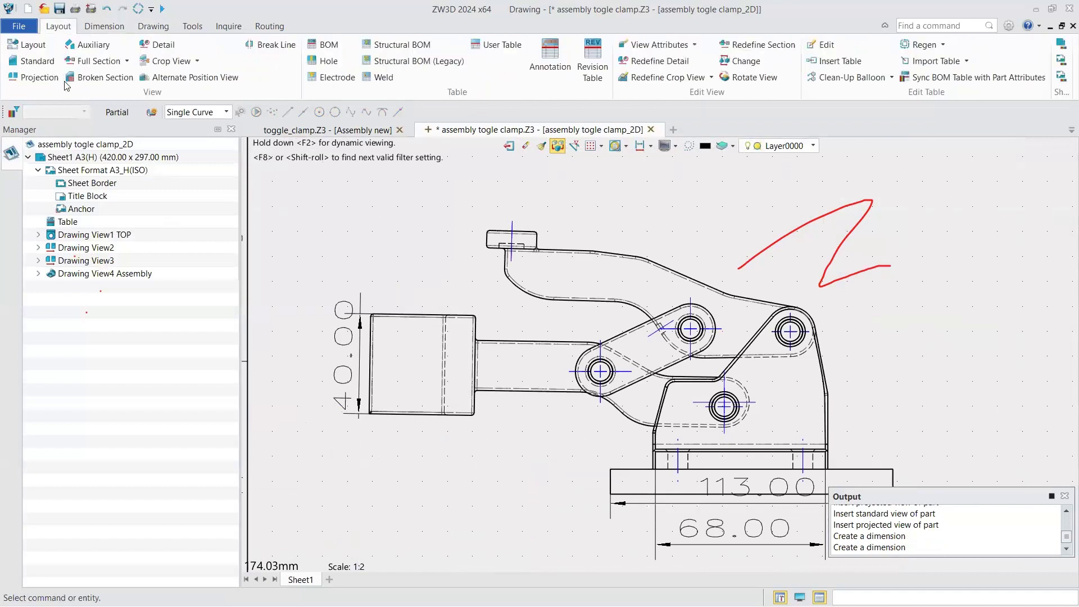
scroll(534, 337, "down", 1)
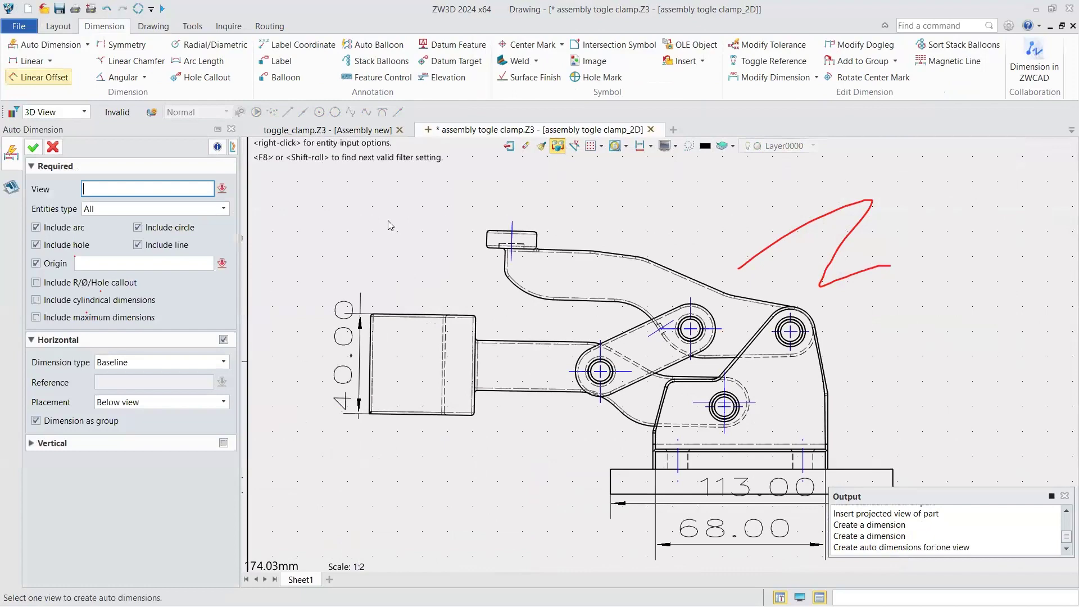
scroll(391, 225, "down", 4)
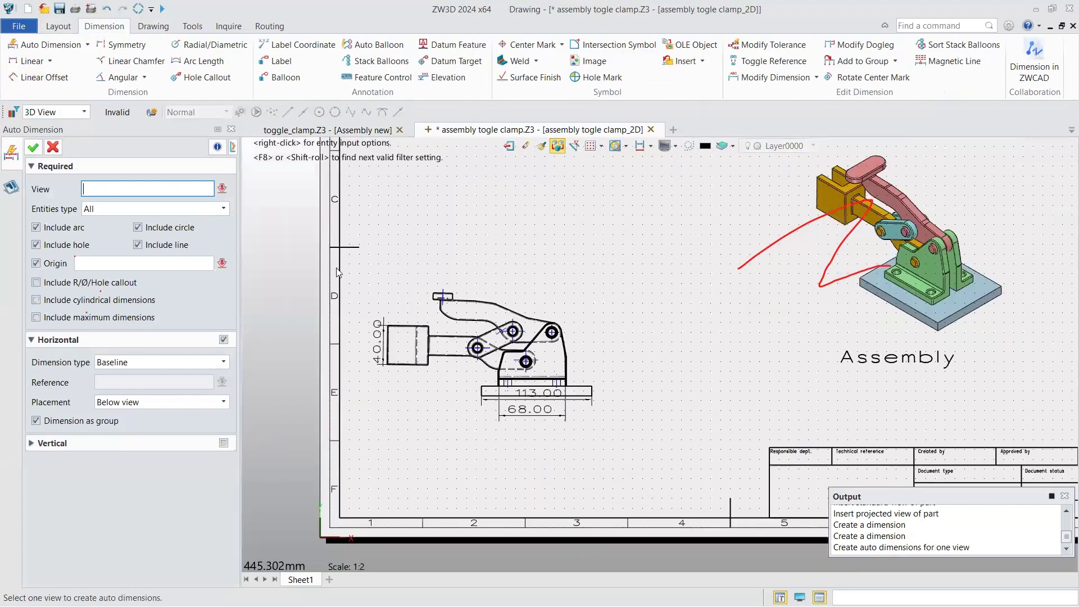
scroll(294, 366, "down", 2)
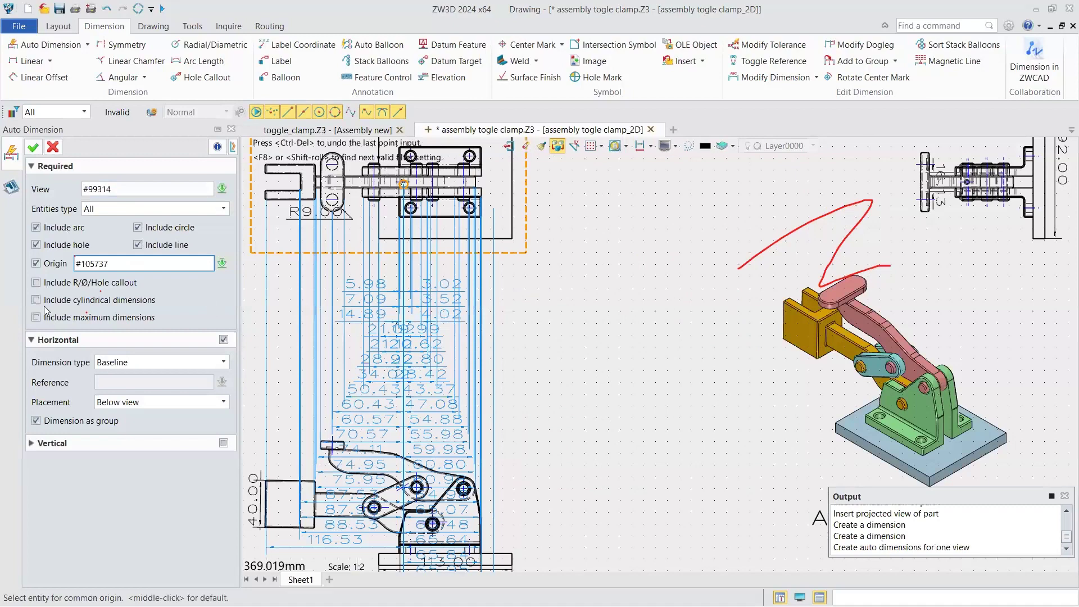
left_click(137, 245)
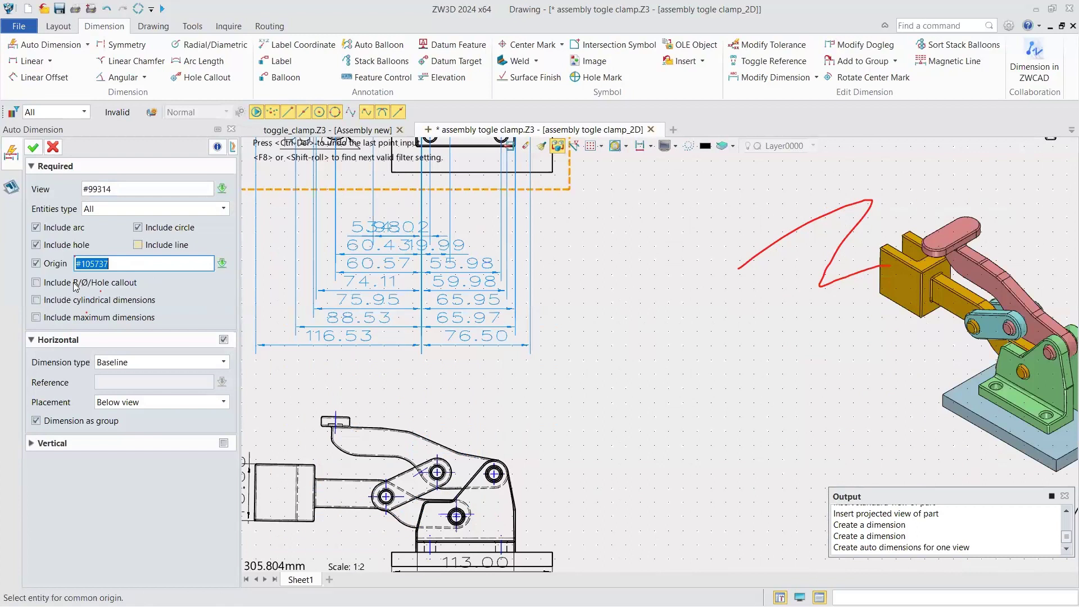
left_click(36, 245)
left_click(36, 227)
left_click(137, 227)
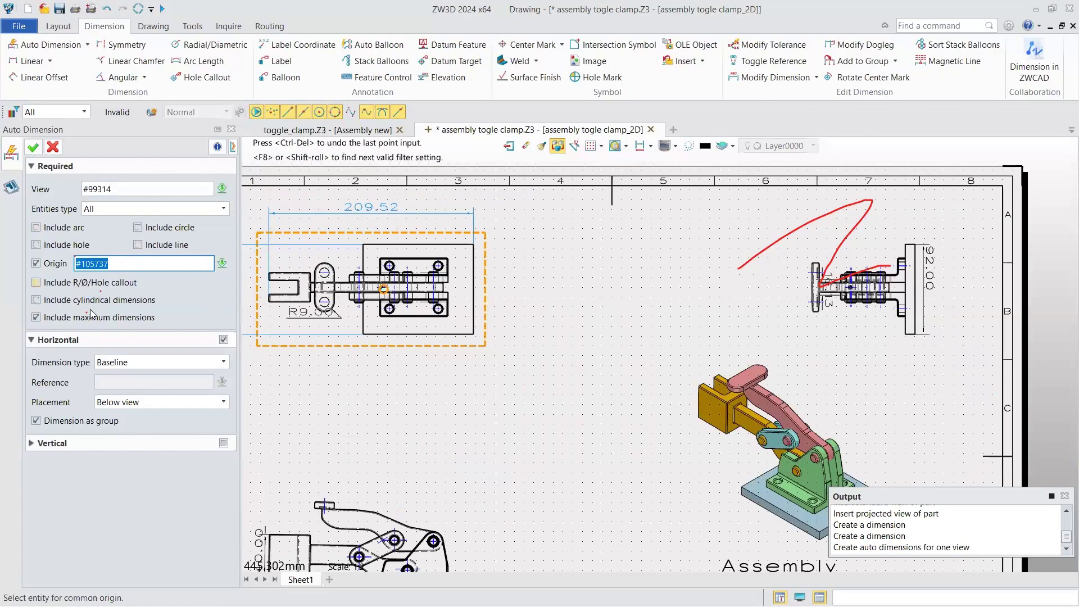
middle_click_drag(595, 292, 682, 329)
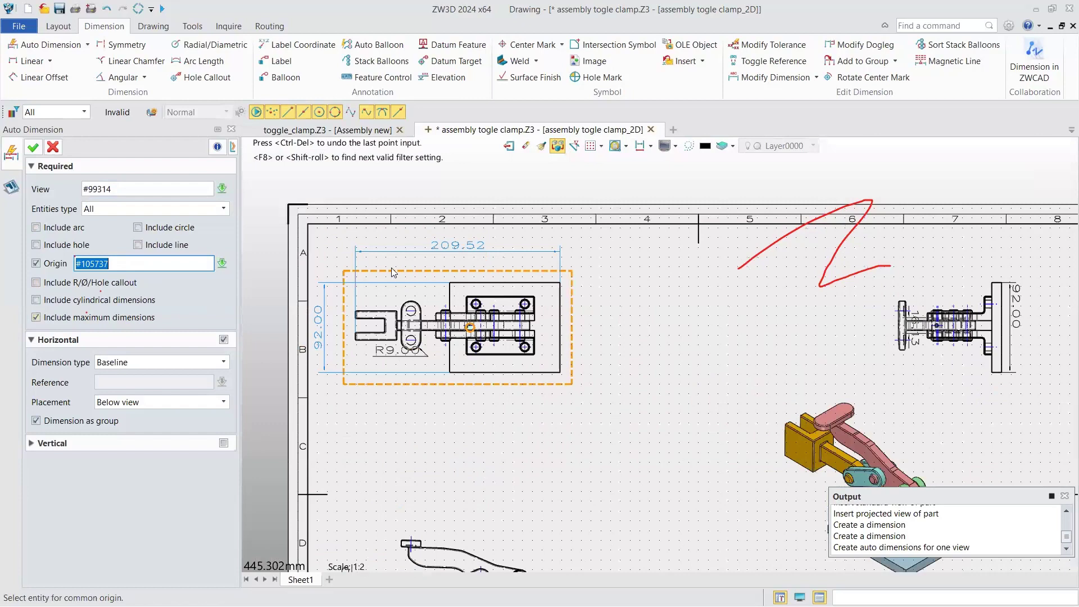
left_click(36, 282)
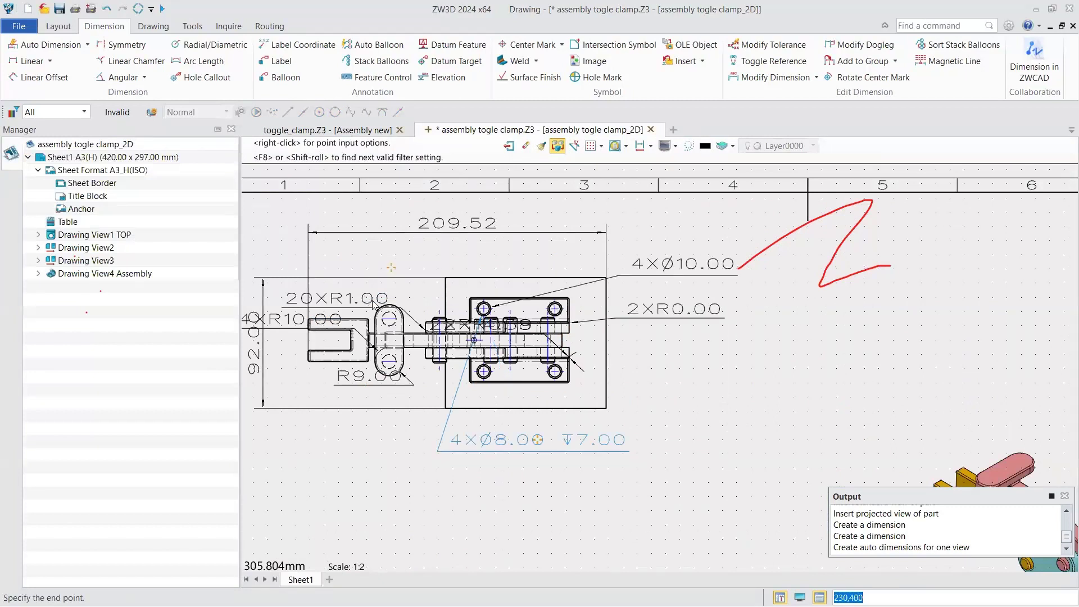
Reposition the radius and hole callouts around the top view so they are spread clear of the geometry
left_click(369, 313)
left_click(360, 375)
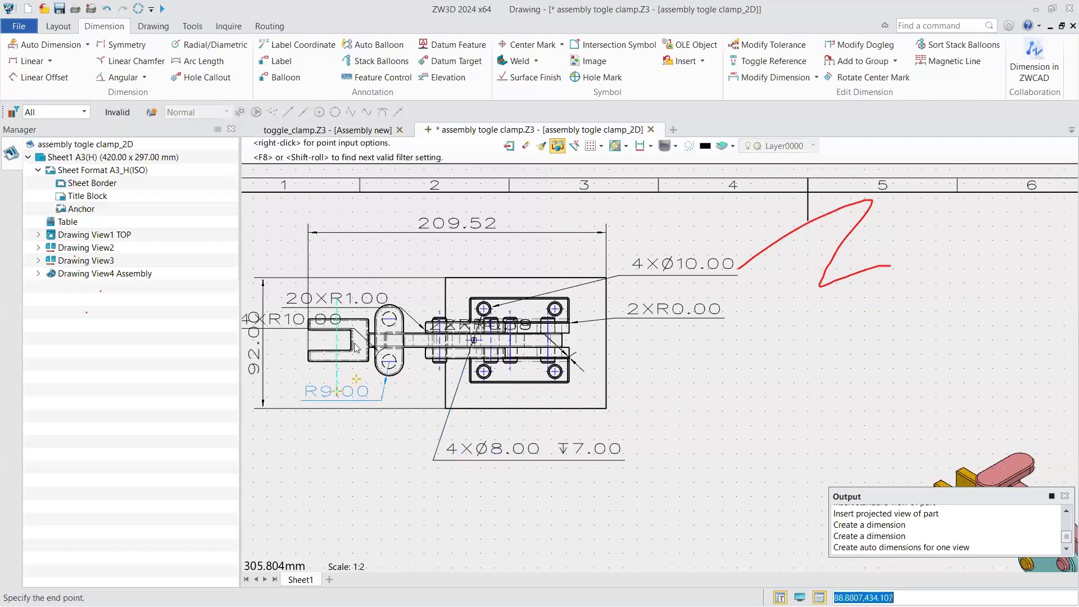
left_click(357, 385)
scroll(442, 239, "down", 2)
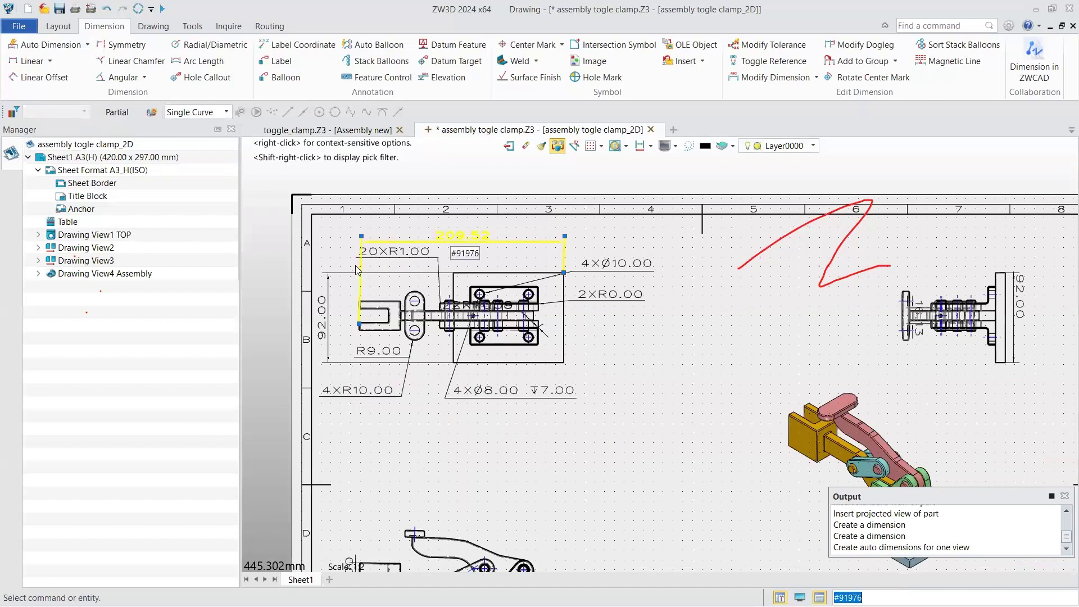
Move the overall length dimension of the top view to a clear spot above the view
left_click(356, 266)
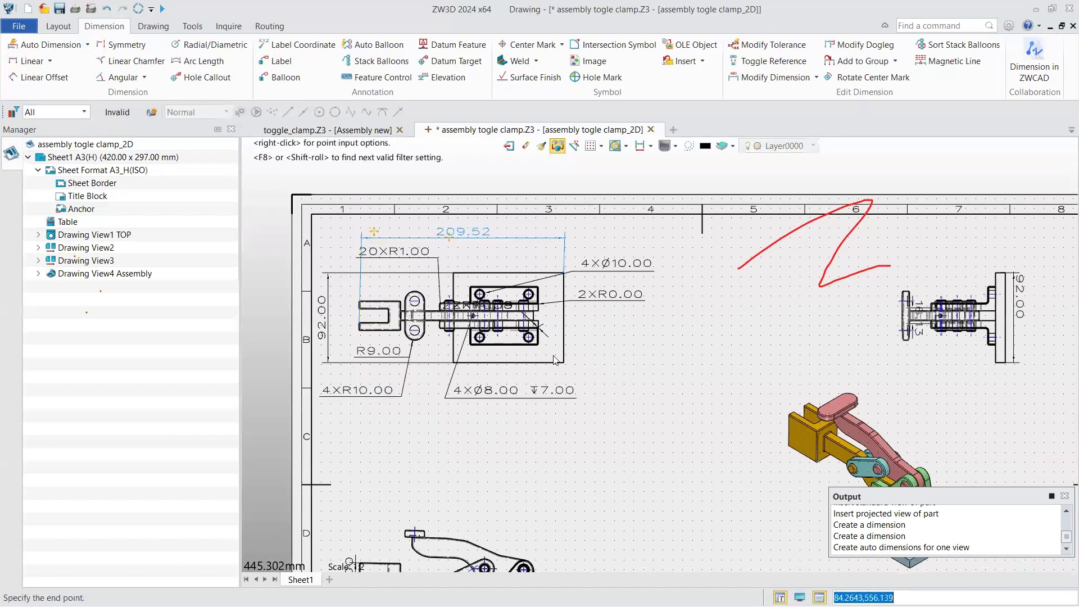
left_click(507, 285)
left_click(600, 270)
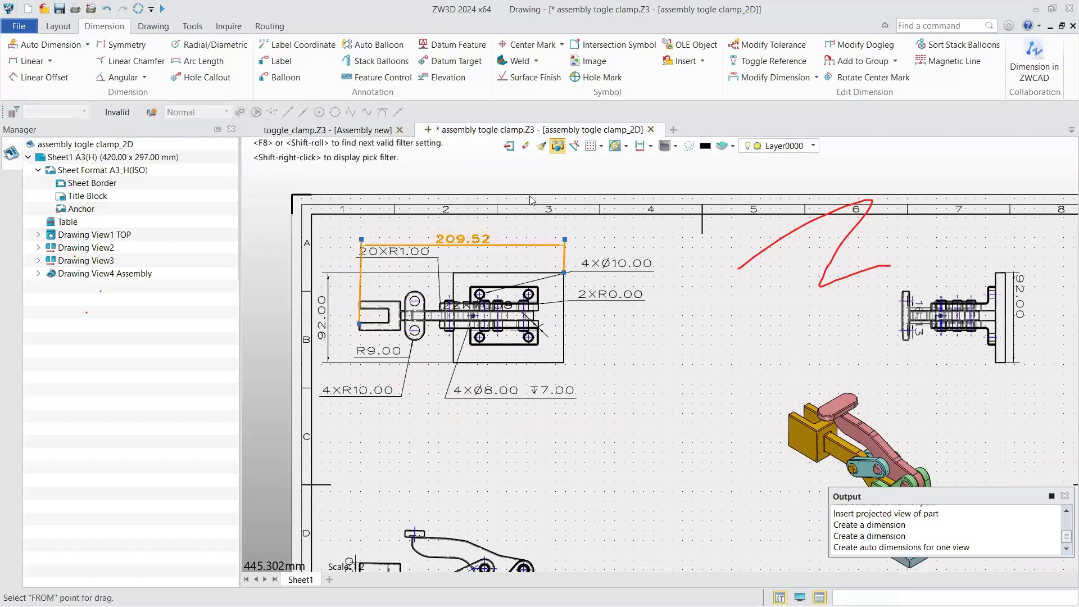
key("Escape")
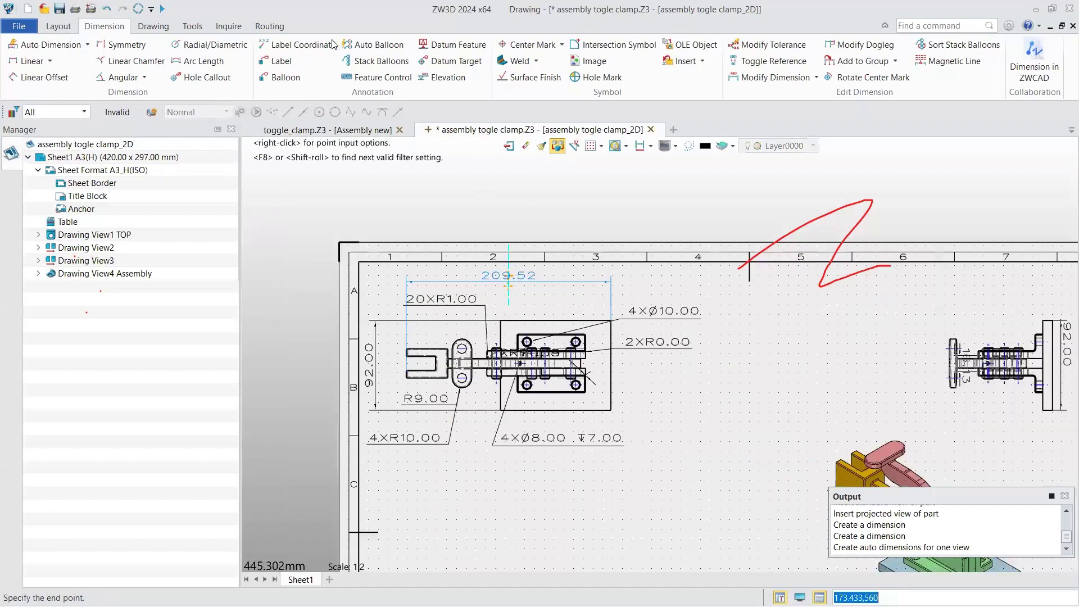
key("Escape")
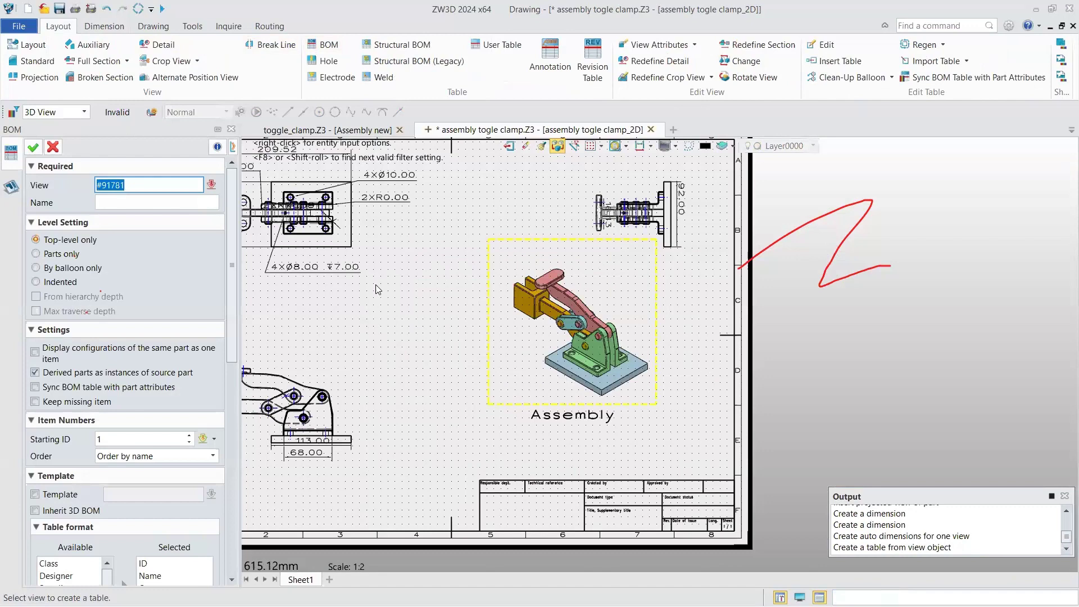
Start a top-level BOM from the isometric Assembly view, starting at ID 1, ordered by name and without a template
middle_click(376, 289)
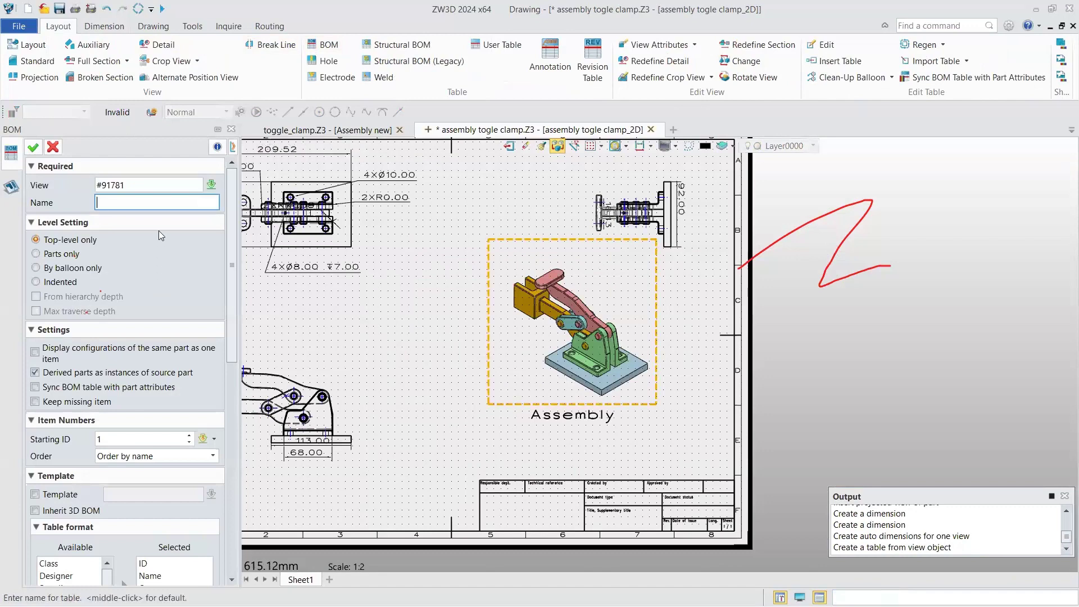
scroll(90, 365, "down", 6)
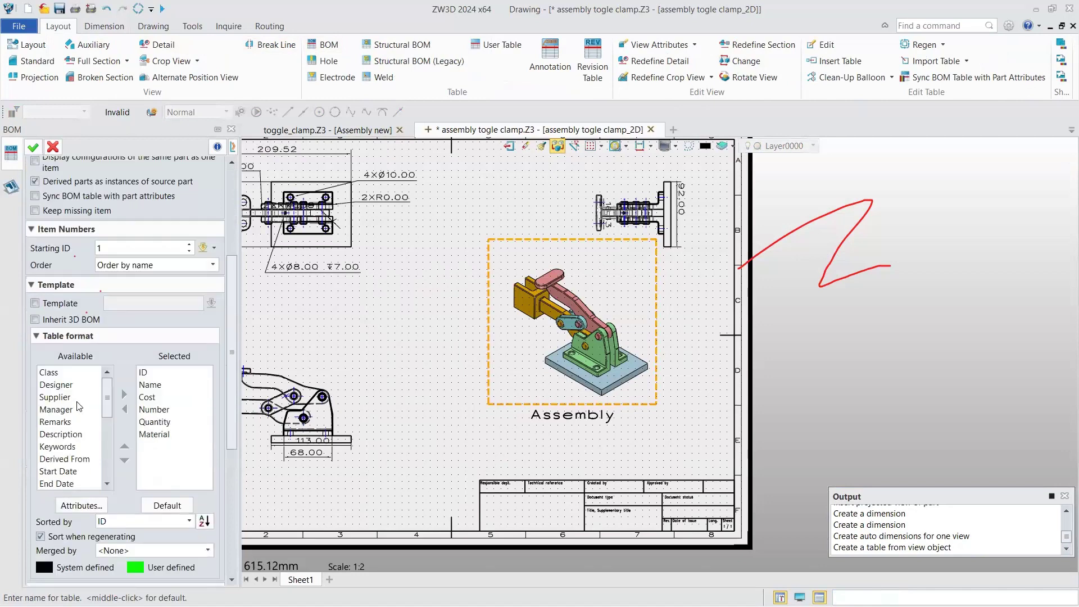
scroll(79, 401, "down", 2)
scroll(178, 277, "up", 2)
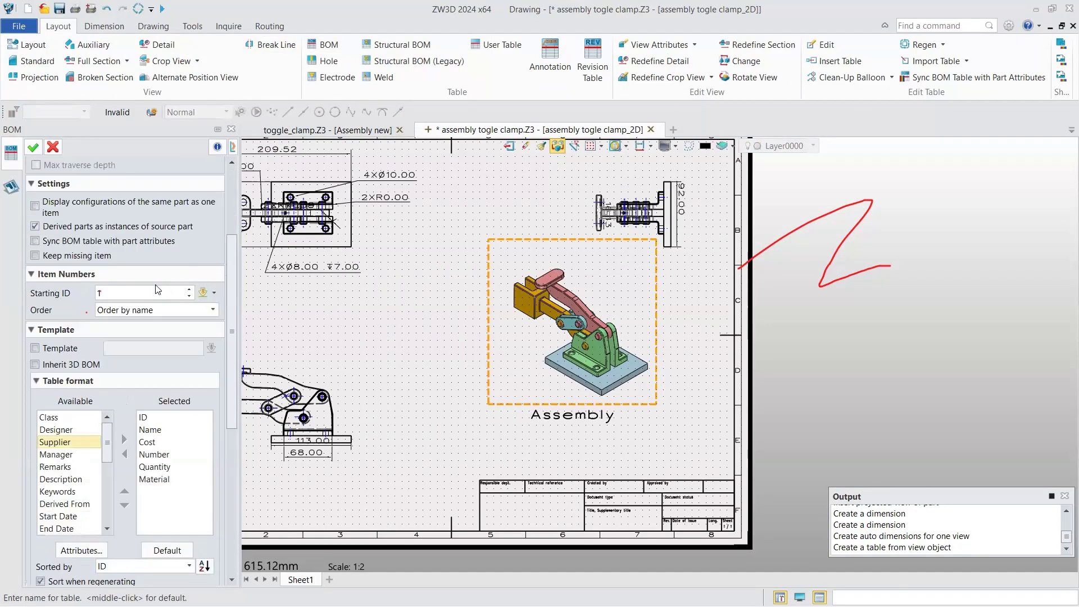
left_click(124, 311)
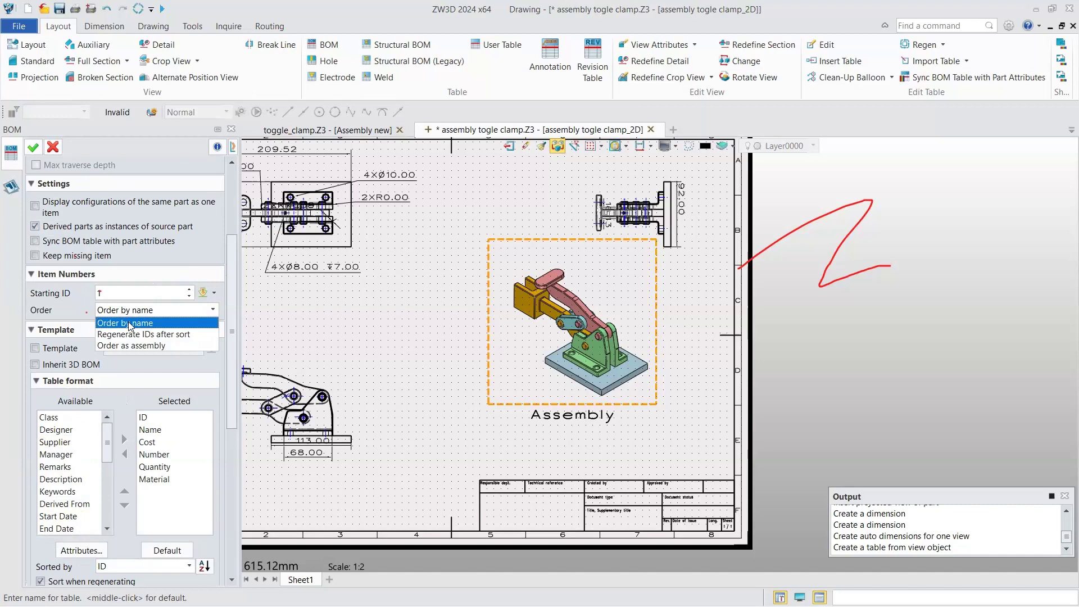
left_click(129, 294)
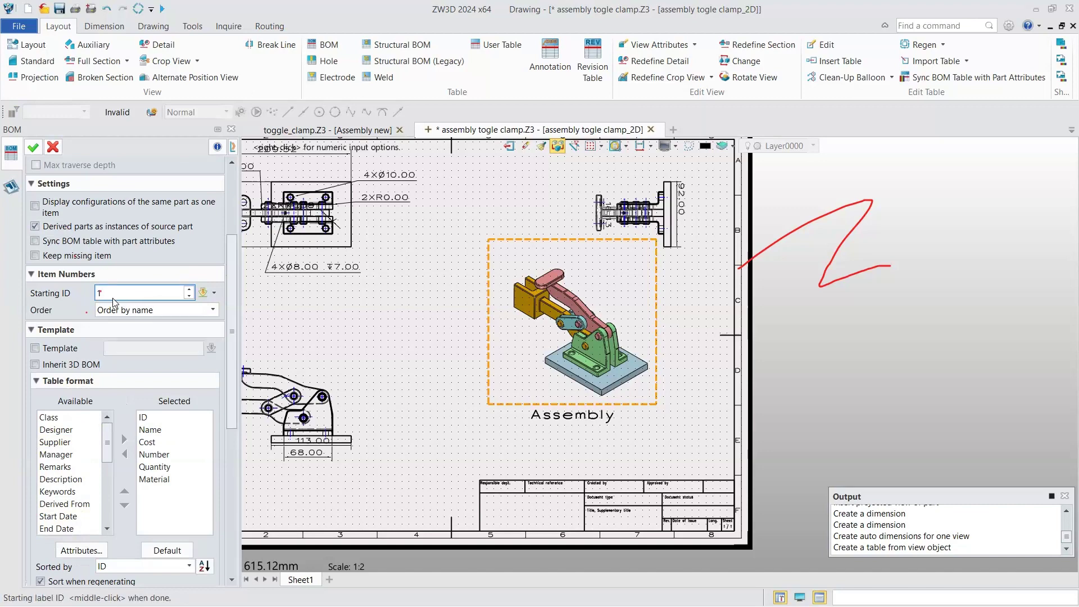
scroll(78, 295, "down", 3)
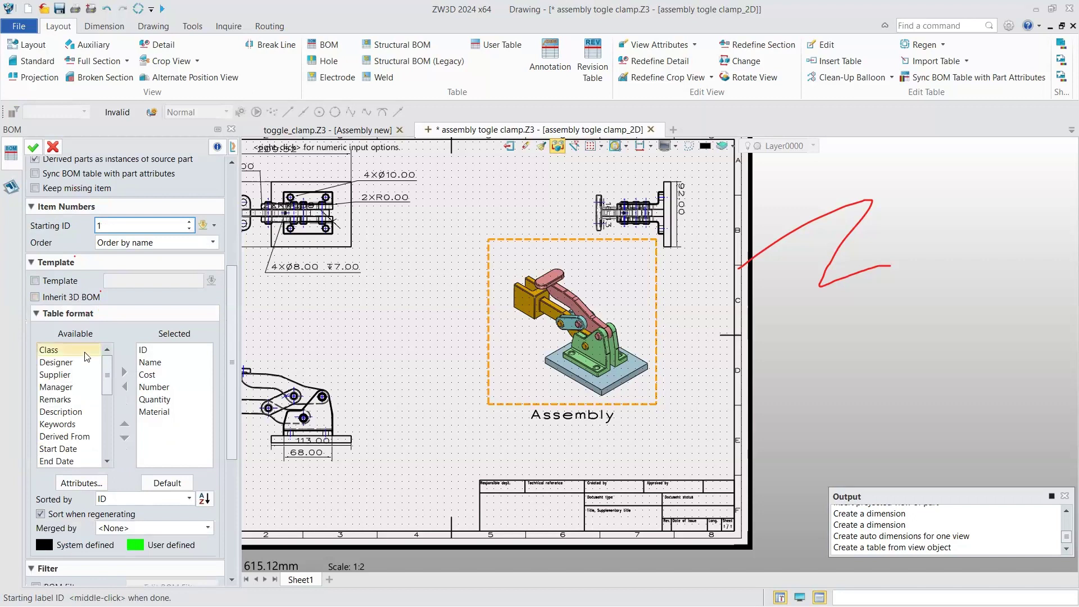
left_click(61, 281)
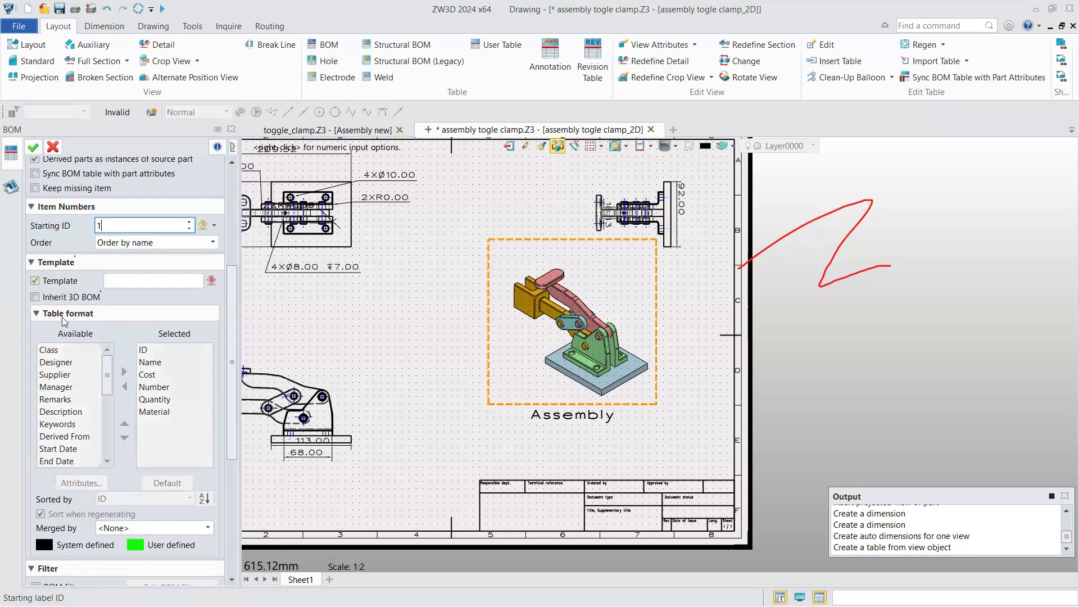
left_click(70, 359)
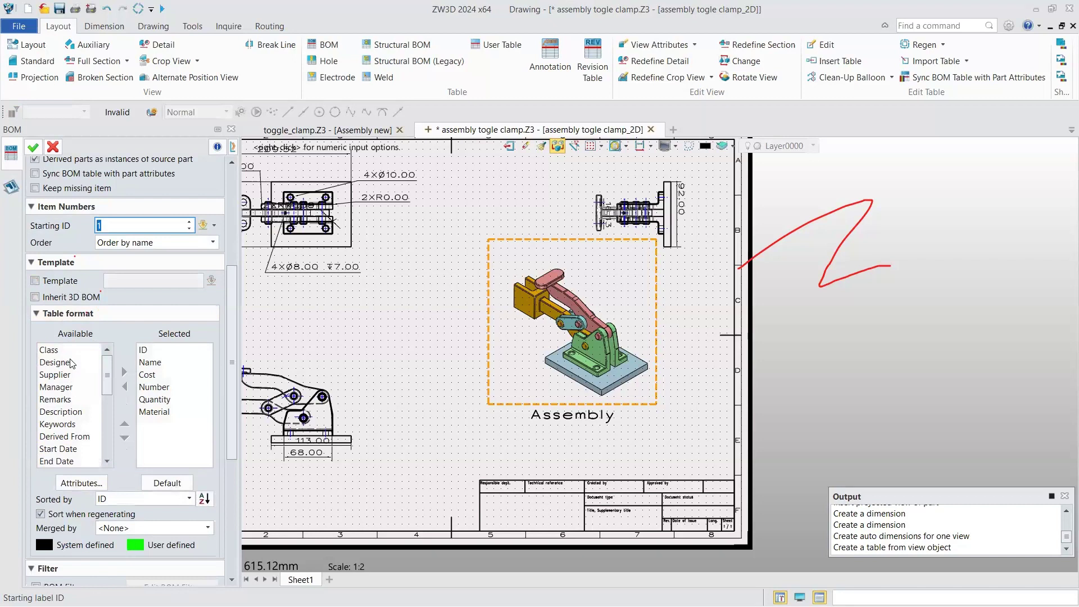
Add the Length, Width, Height and Legend attributes to the BOM's selected columns
scroll(72, 363, "down", 5)
double_click(86, 414)
double_click(86, 414)
double_click(86, 414)
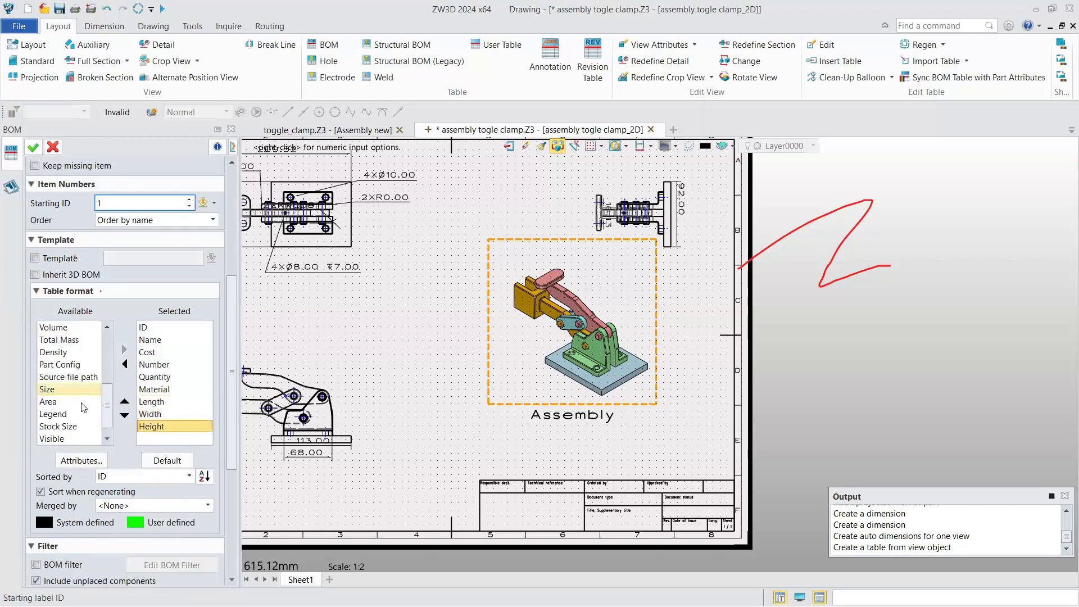
scroll(104, 360, "down", 3)
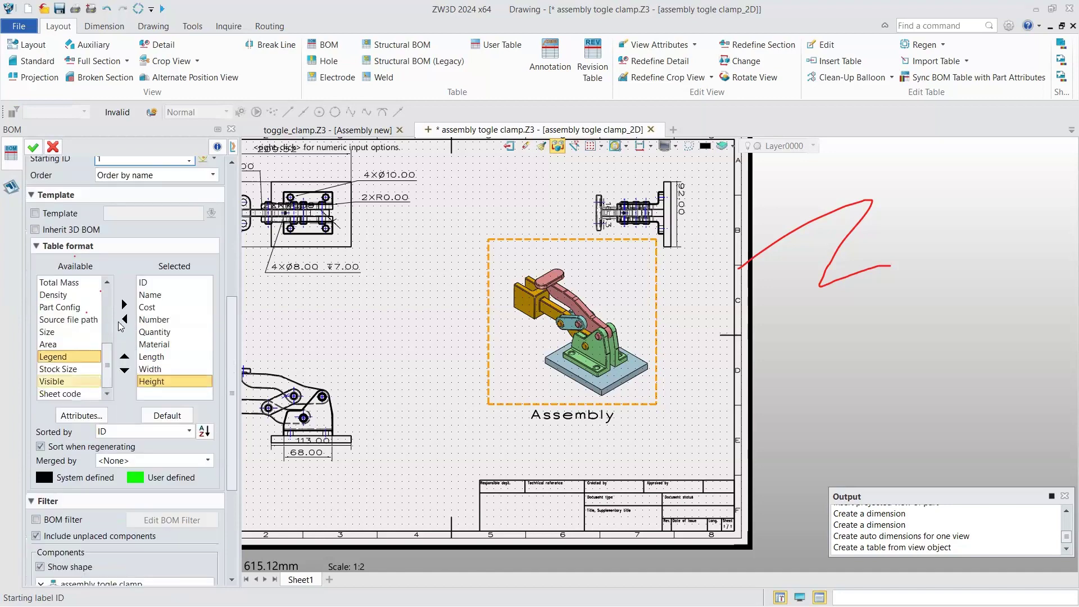
left_click(124, 304)
left_click(168, 333)
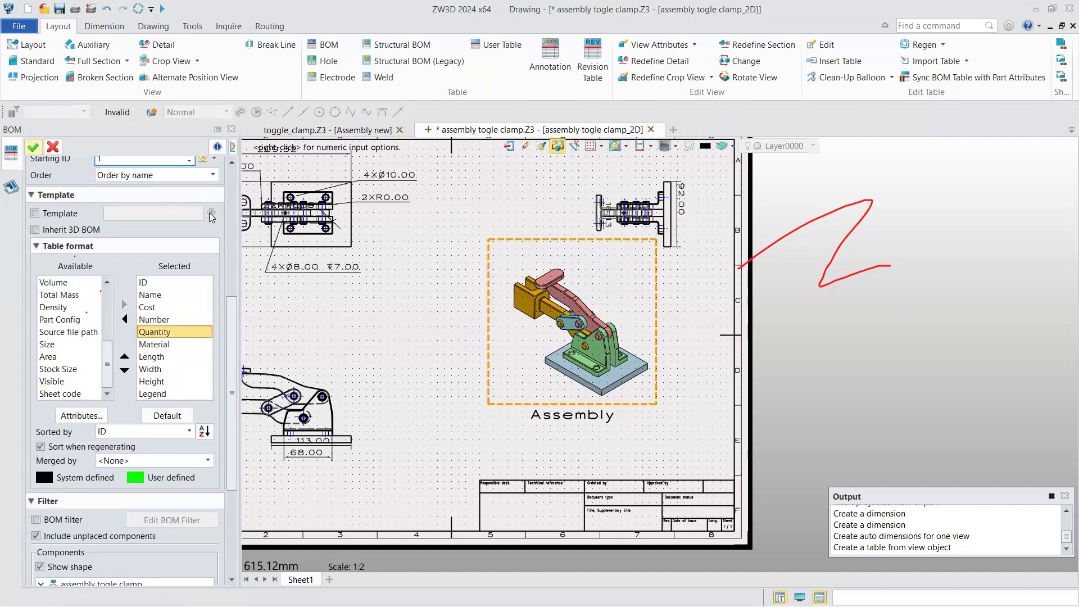
Create the BOM and insert it at point 890,330 beside the sheet, using its top-left corner as the origin
middle_click(779, 281)
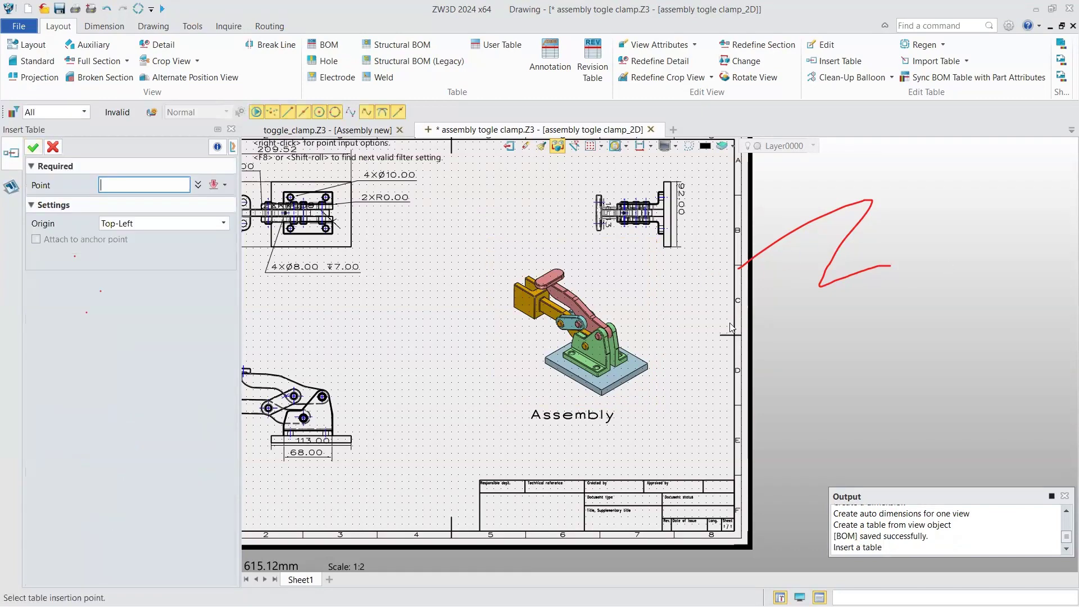
scroll(873, 249, "down", 2)
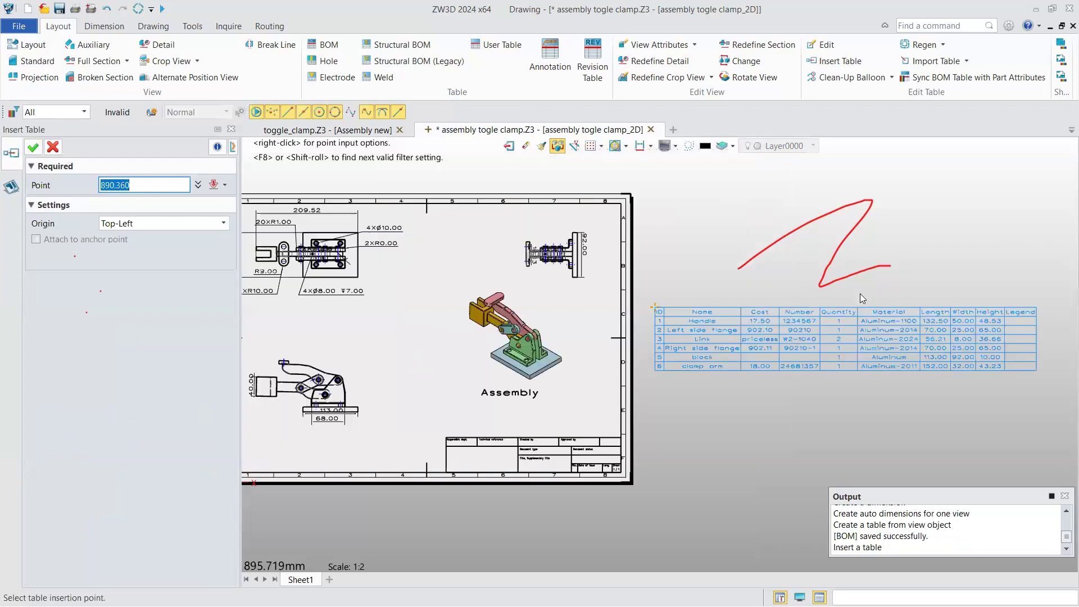
scroll(858, 289, "up", 2)
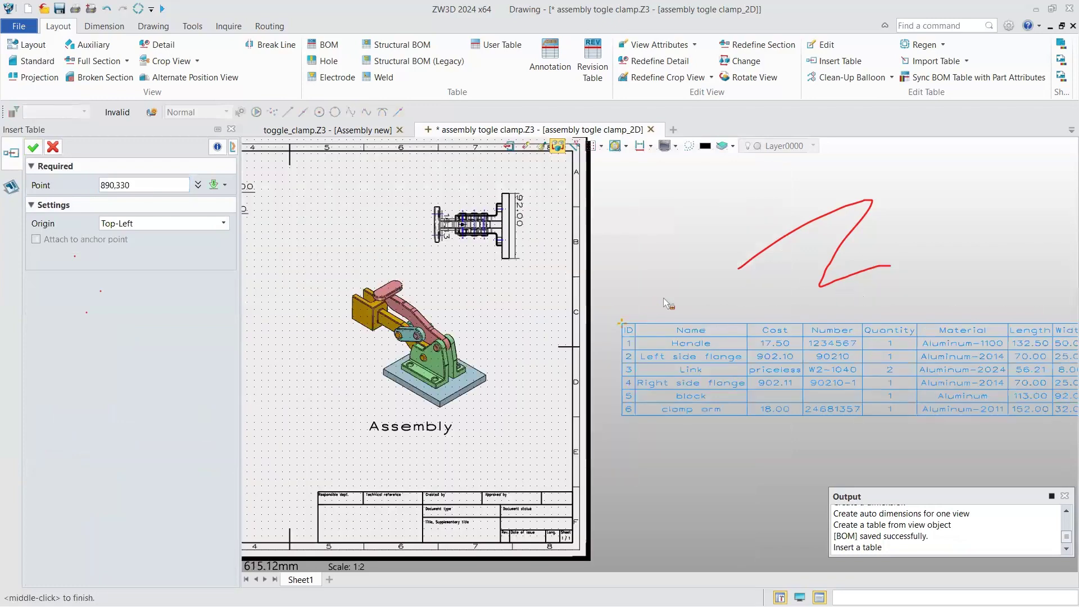
scroll(635, 331, "up", 1)
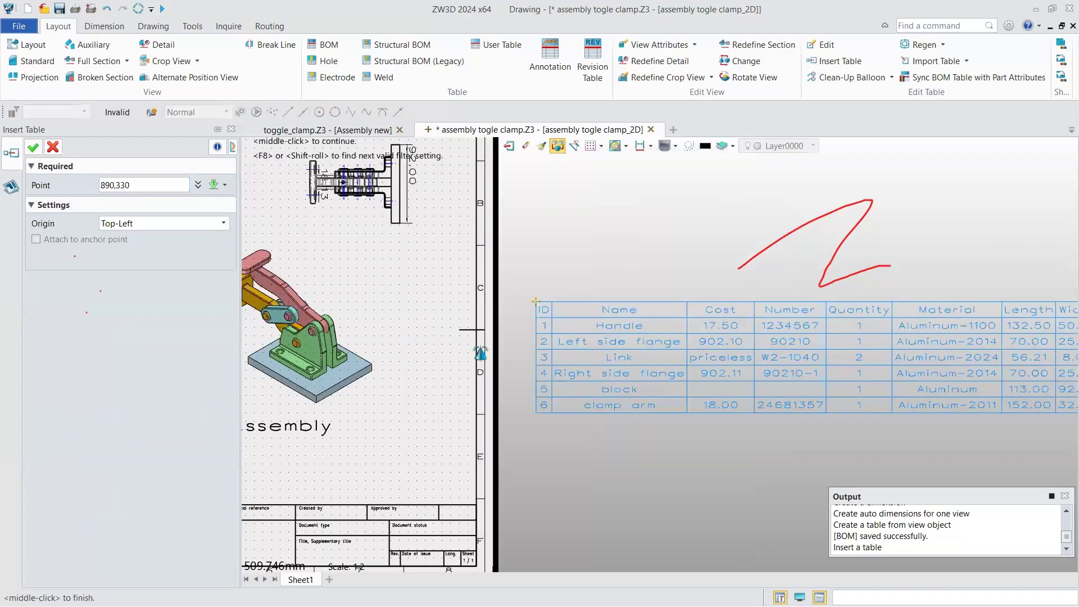
middle_click(591, 376)
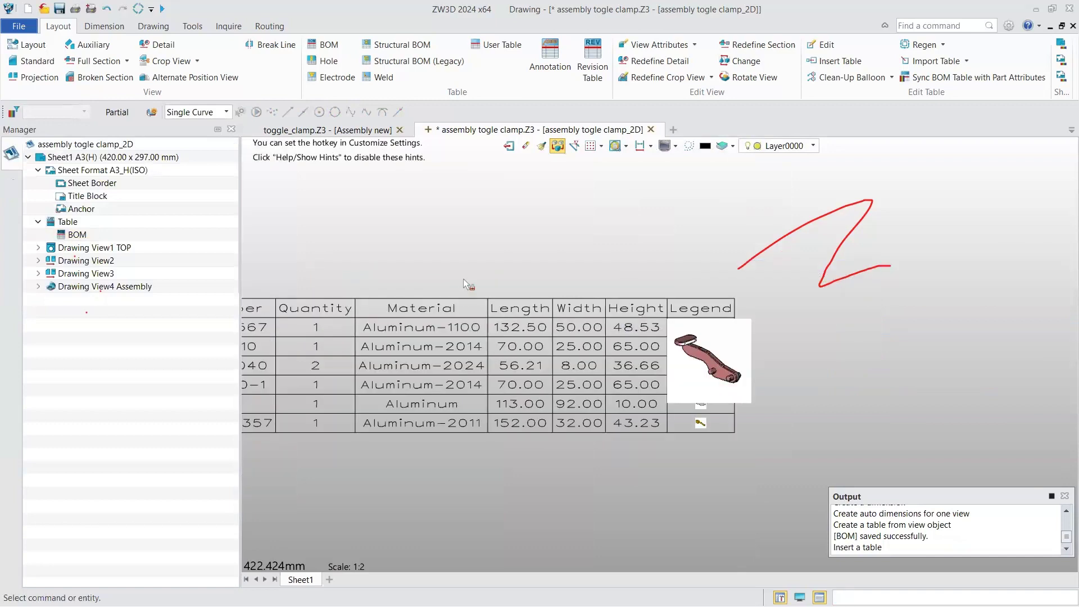
Examine the inserted BOM table, including the part thumbnails in the Legend column
scroll(463, 279, "down", 3)
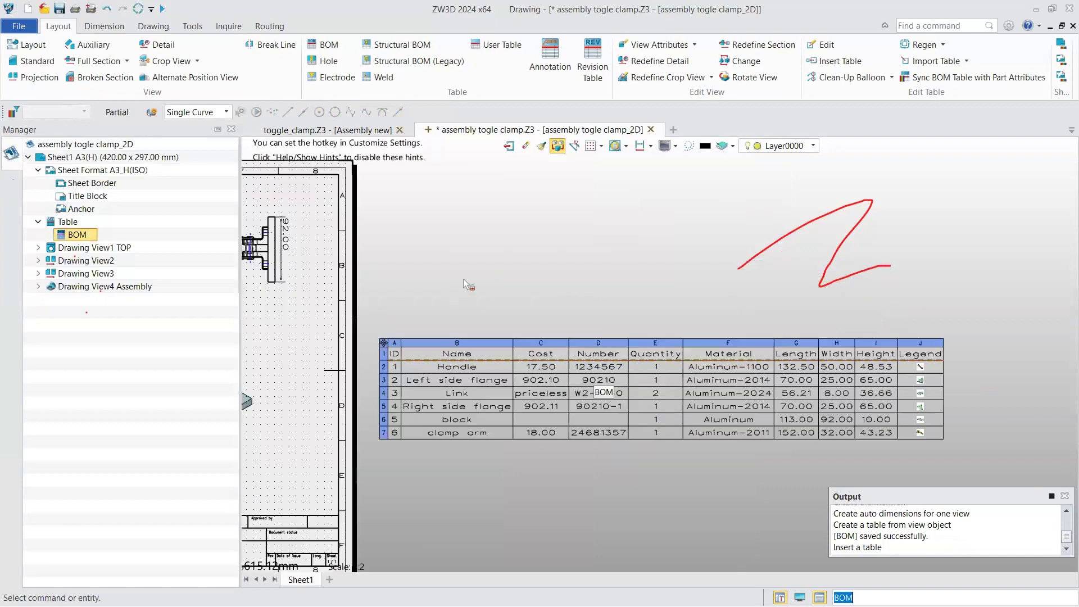
scroll(464, 279, "up", 5)
scroll(463, 278, "down", 3)
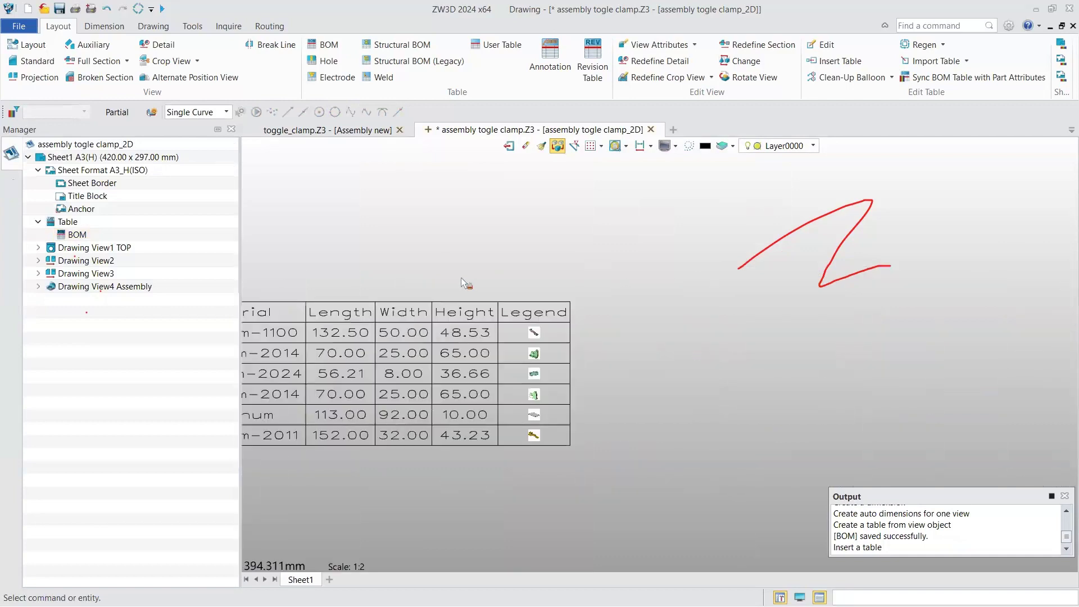
scroll(461, 277, "up", 3)
scroll(462, 281, "up", 3)
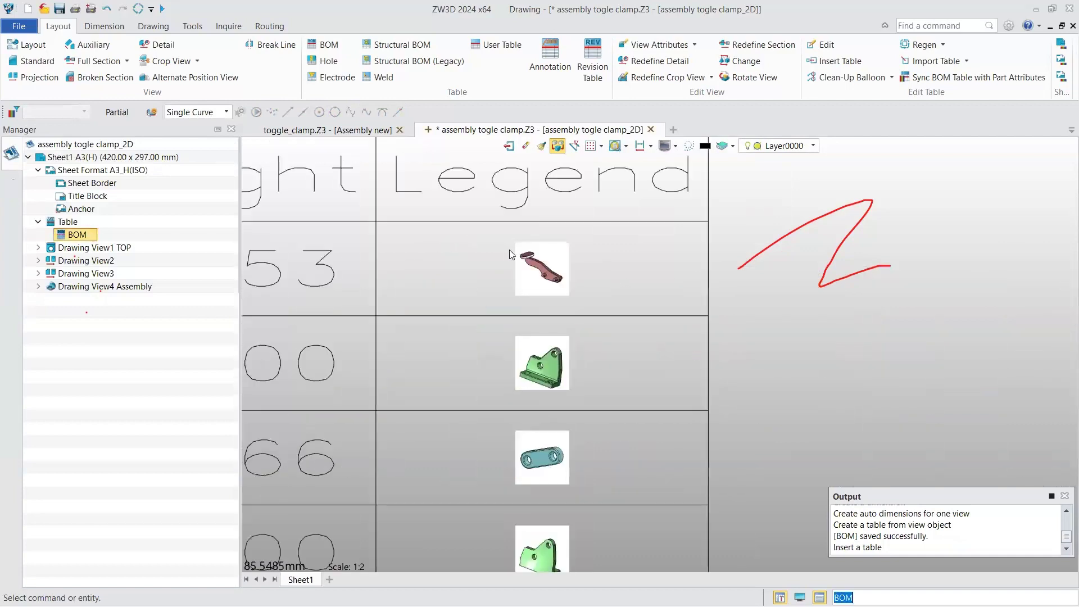
scroll(509, 250, "down", 5)
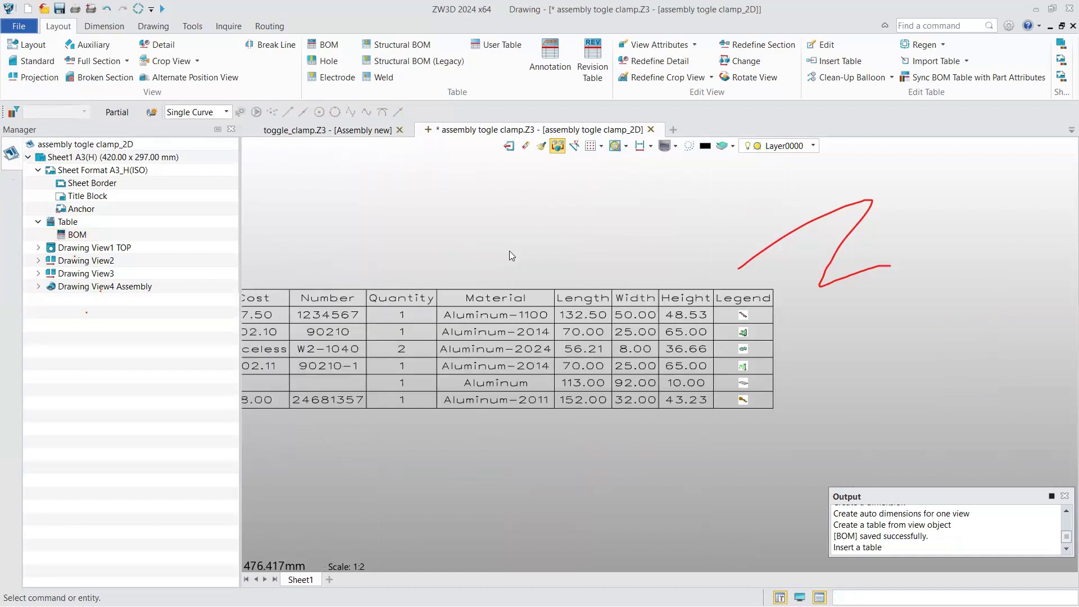
scroll(509, 251, "up", 1)
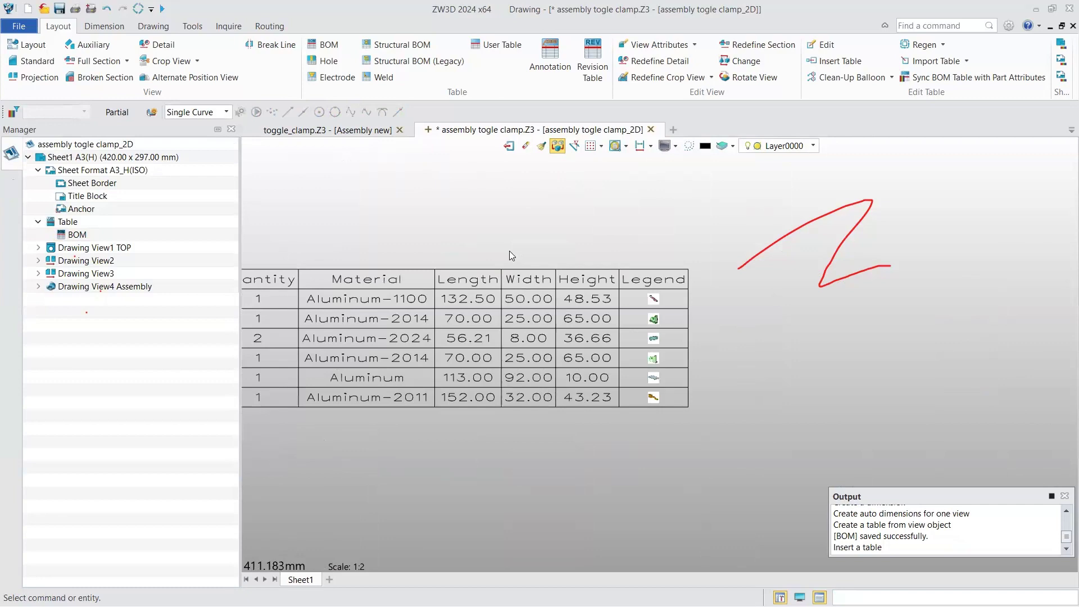
scroll(393, 273, "up", 5)
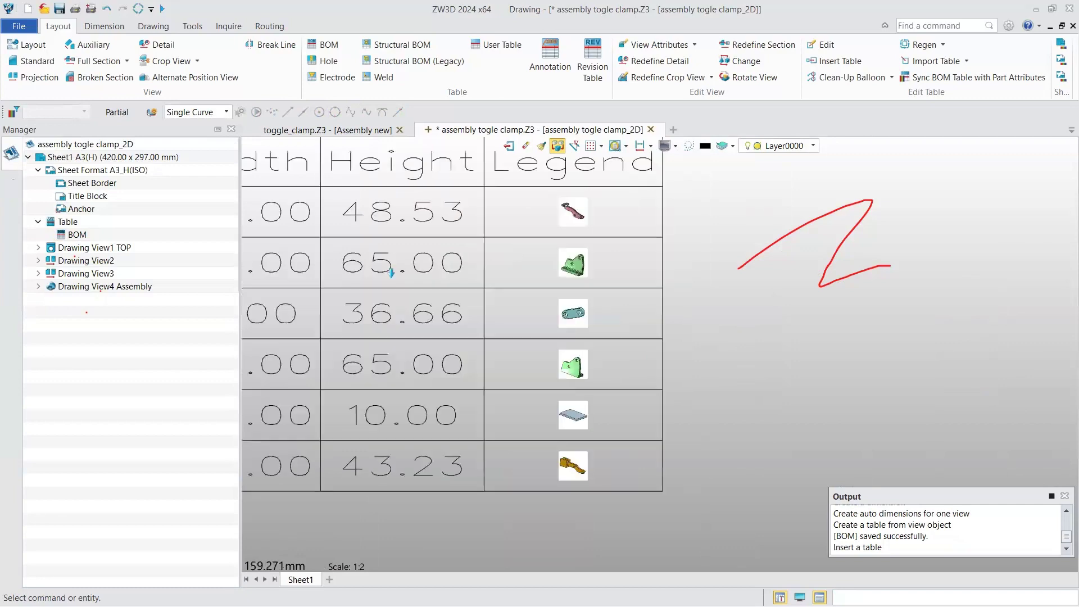
scroll(340, 276, "down", 2)
scroll(340, 276, "down", 6)
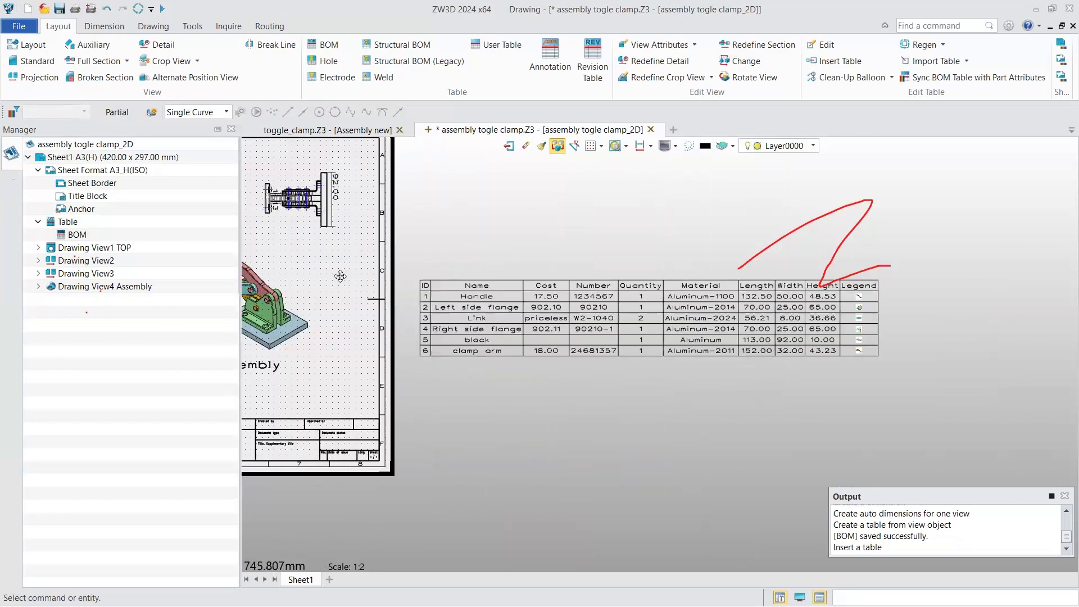
Edit the BOM so the Legend column sits directly after the Name column
scroll(340, 276, "up", 1)
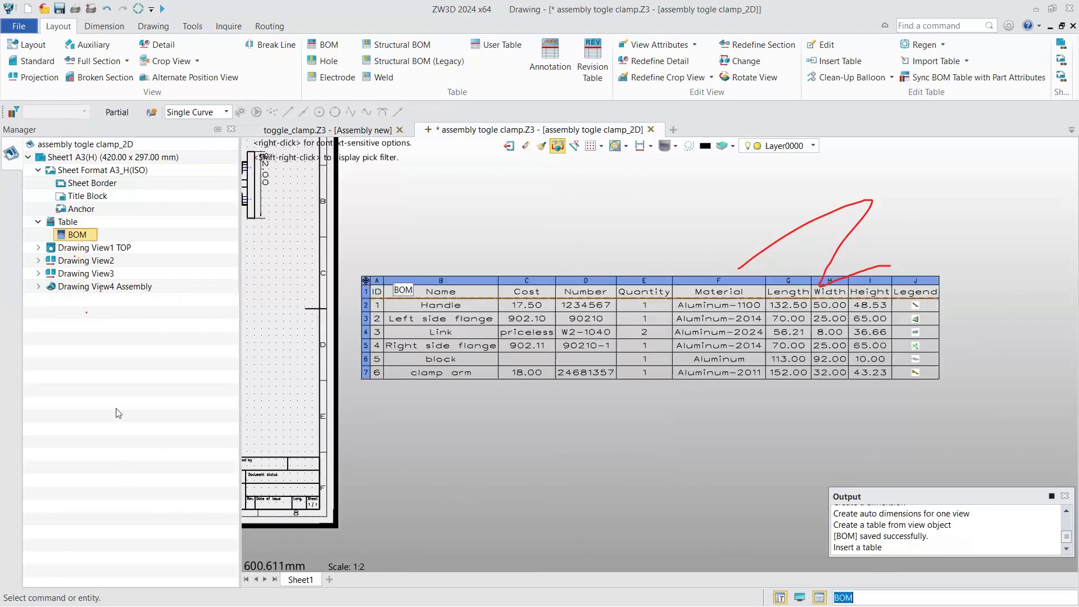
scroll(118, 461, "down", 3)
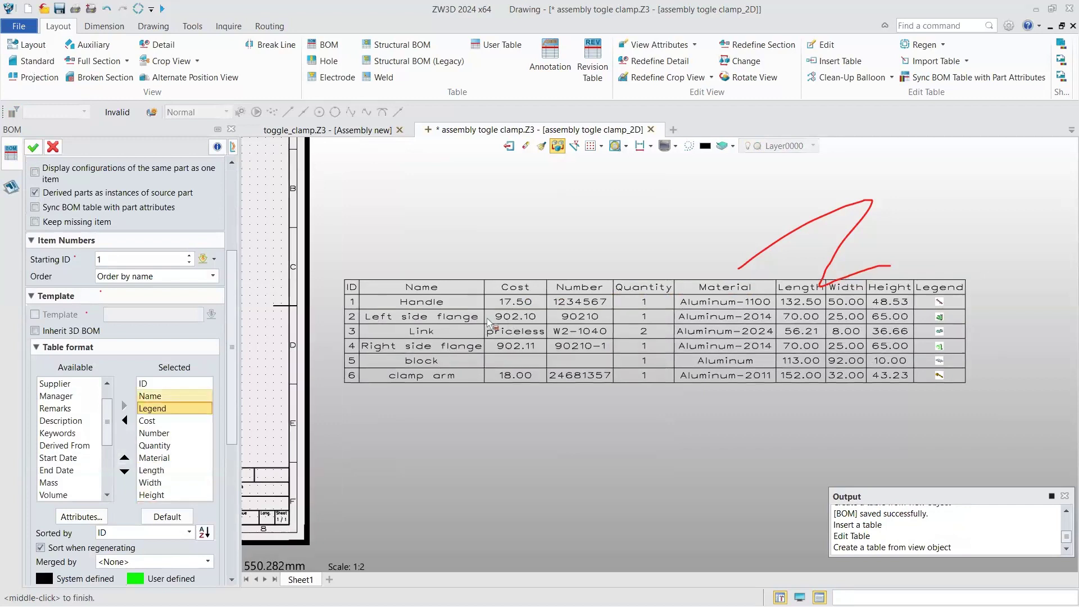
middle_click(488, 321)
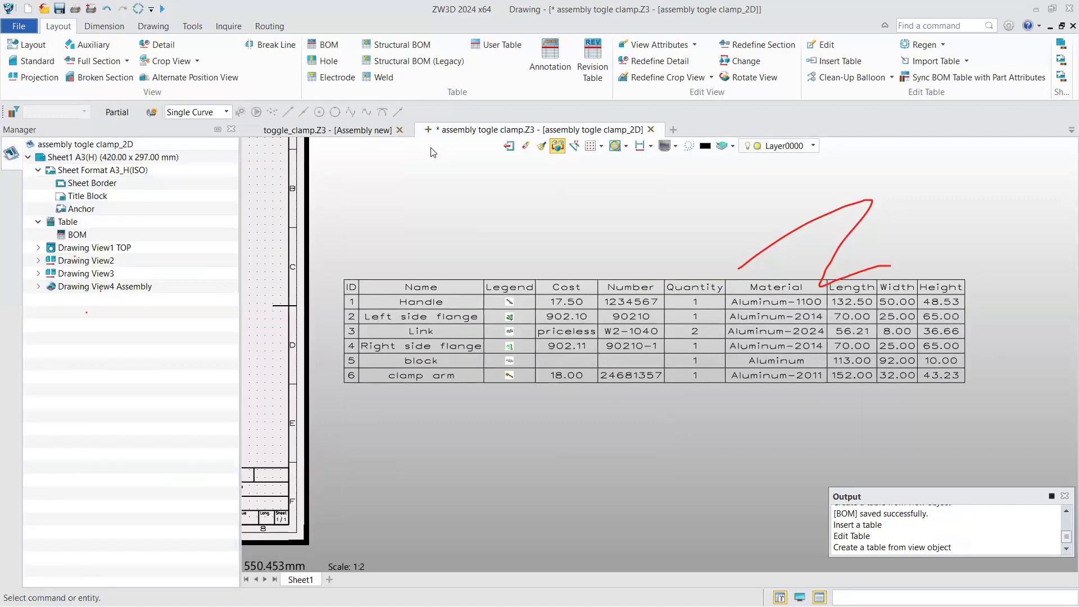
scroll(488, 341, "up", 6)
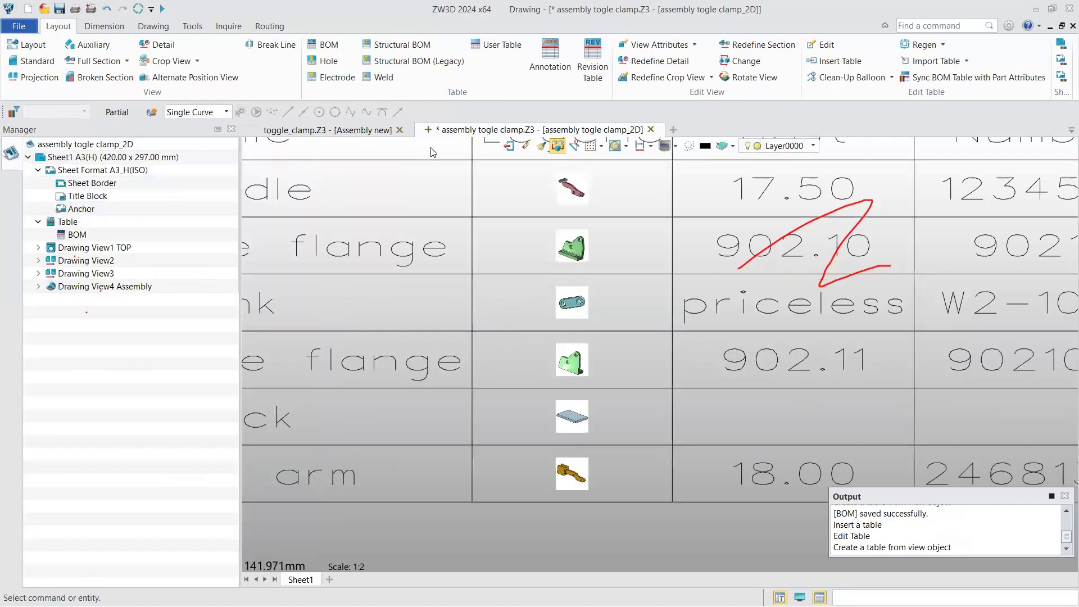
scroll(340, 364, "down", 3)
scroll(340, 363, "down", 3)
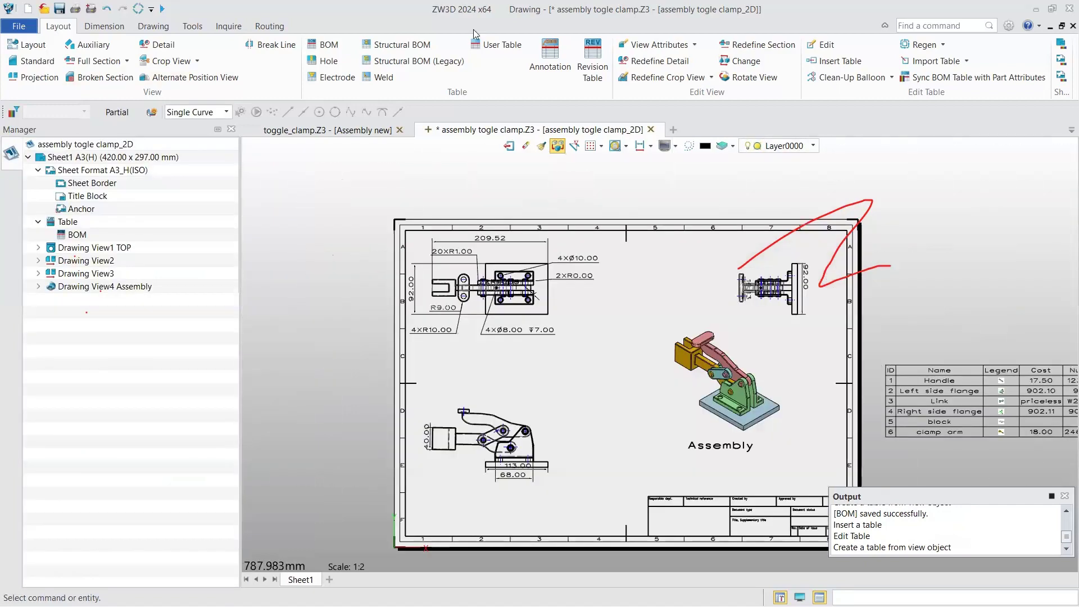
Add a second drawing sheet and start a standard view on it from assembly togle clamp.Z3
scroll(742, 424, "up", 2)
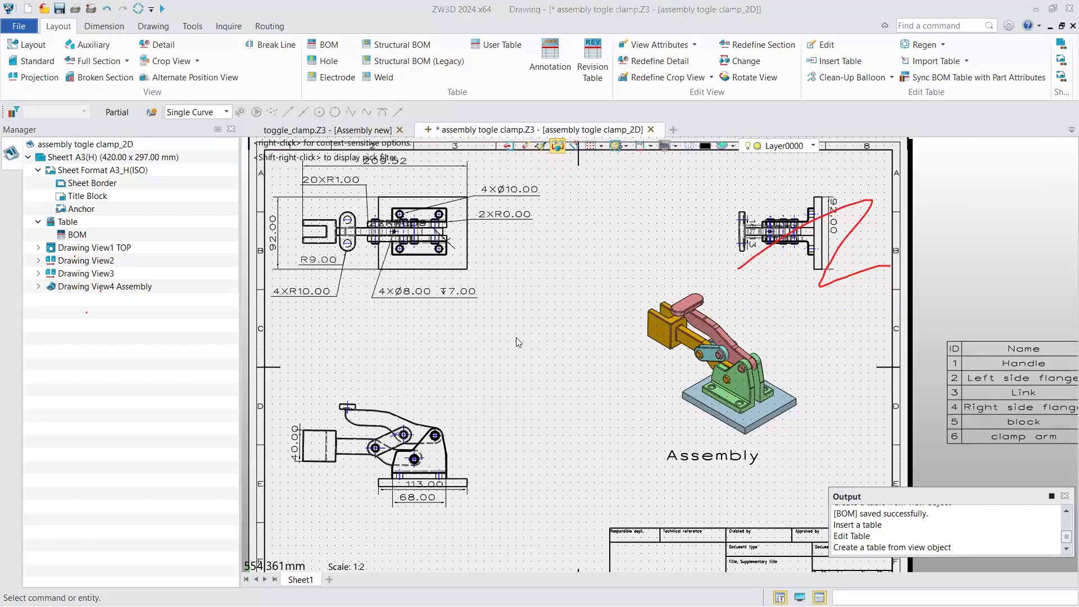
type("#92099")
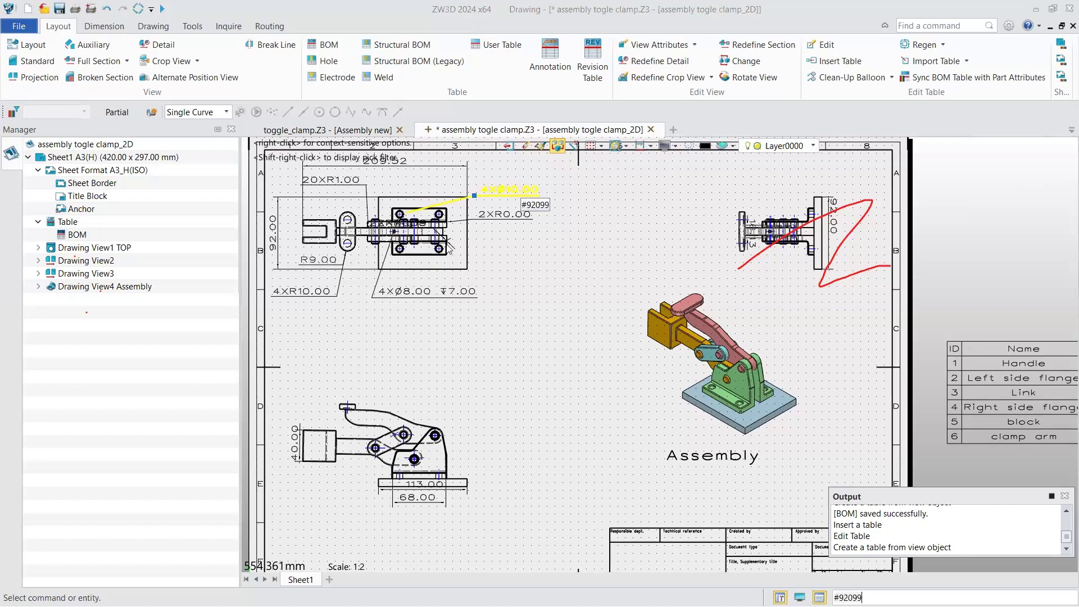
scroll(28, 184, "down", 1)
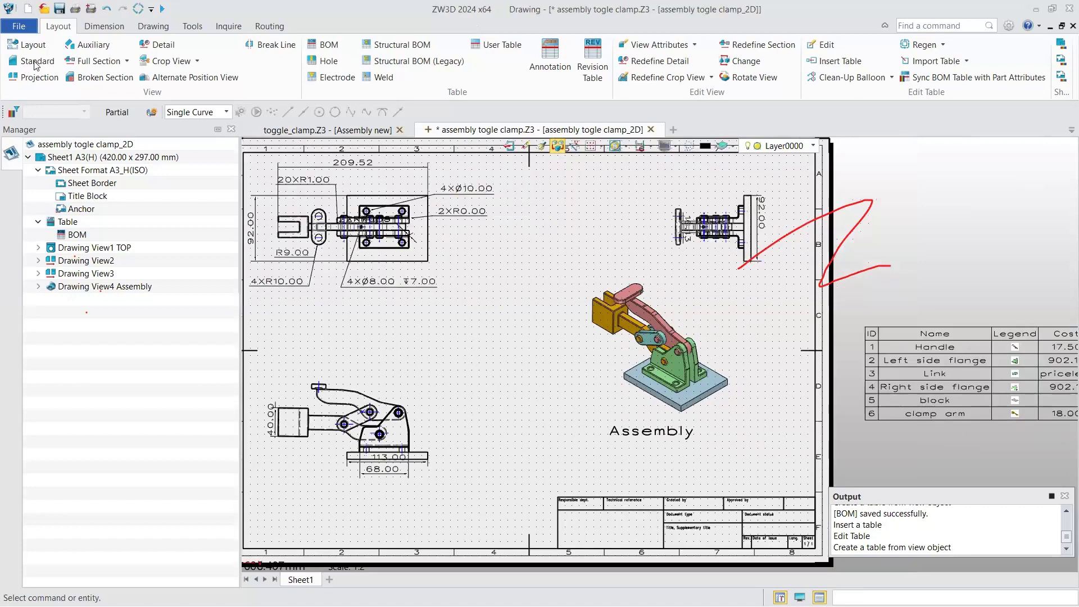
key("ctrl+a")
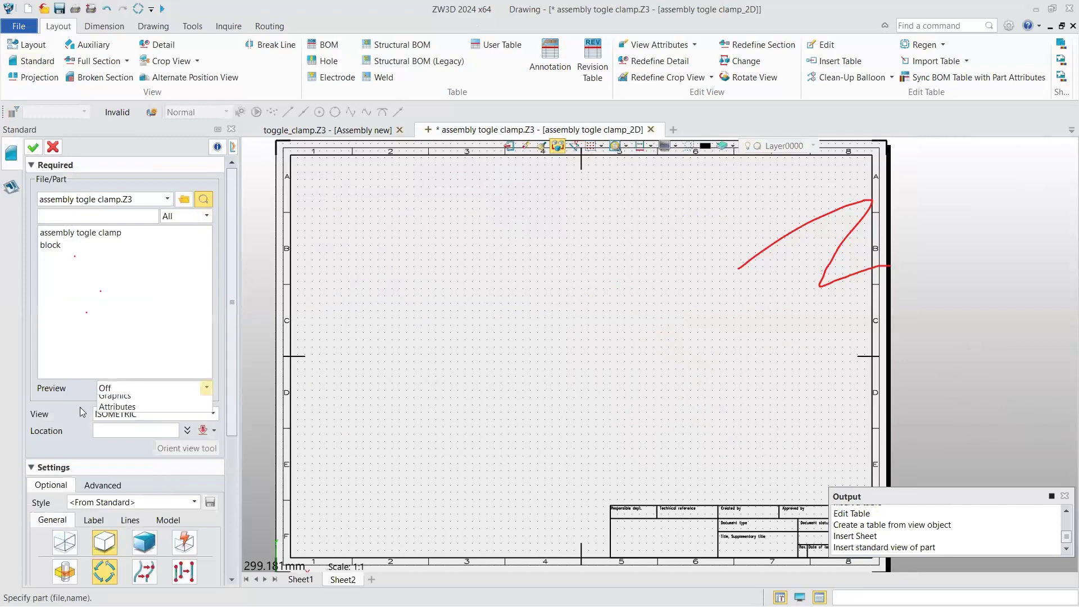
Base the standard view on the assembly togle clamp part, using the TOP orientation
left_click(119, 421)
scroll(121, 424, "down", 2)
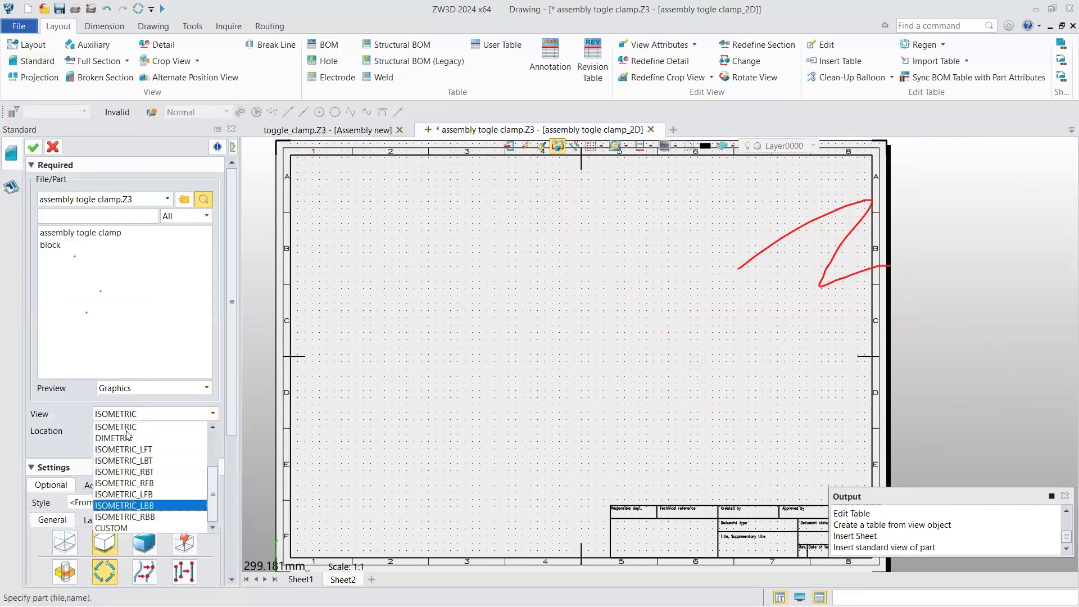
scroll(125, 430, "down", 2)
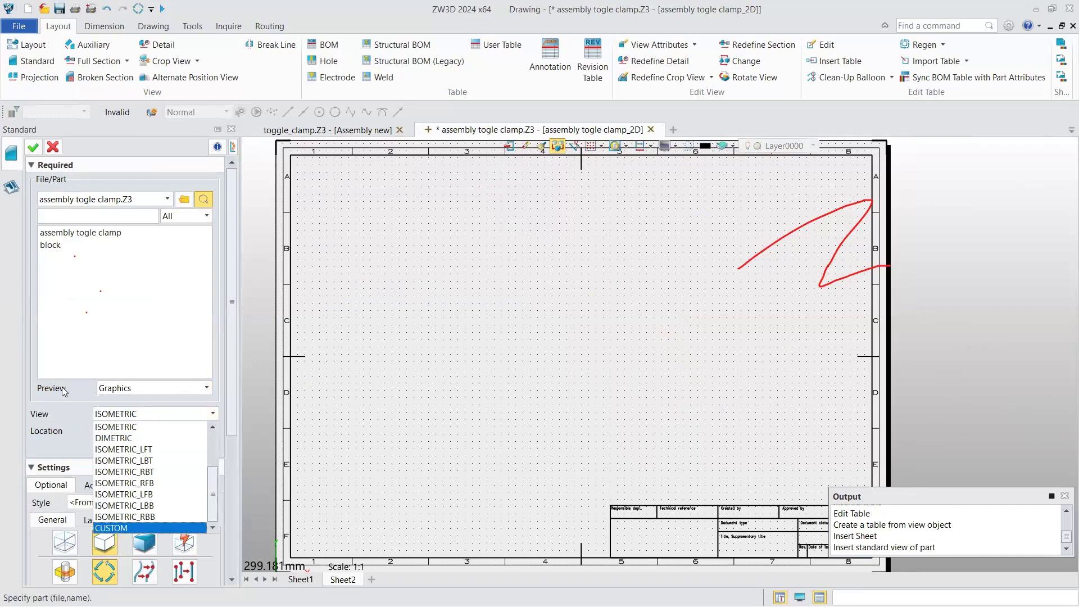
left_click(65, 349)
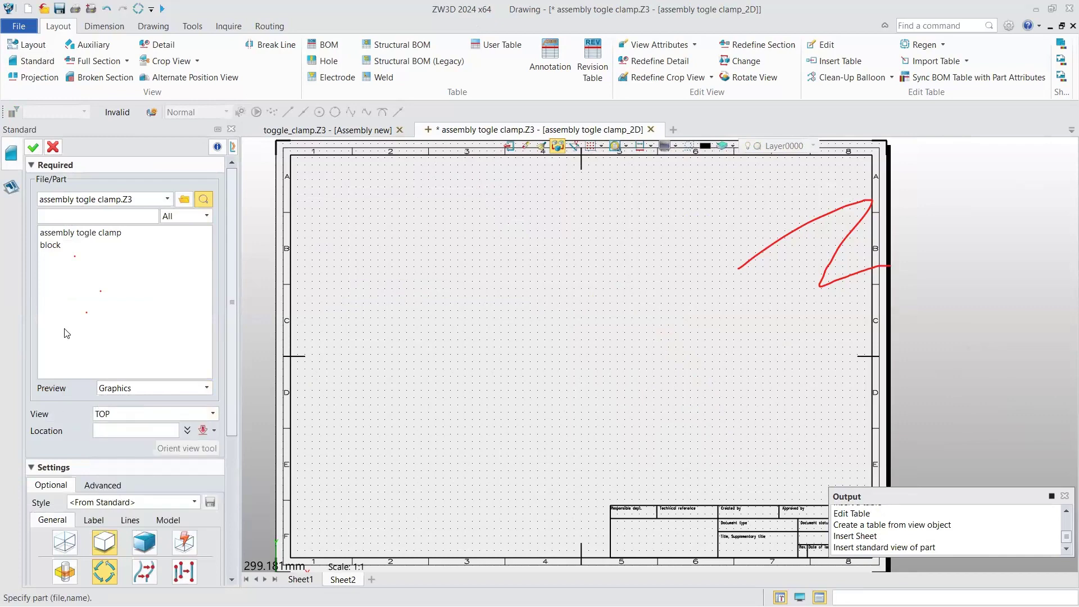
scroll(92, 373, "down", 2)
scroll(87, 393, "down", 1)
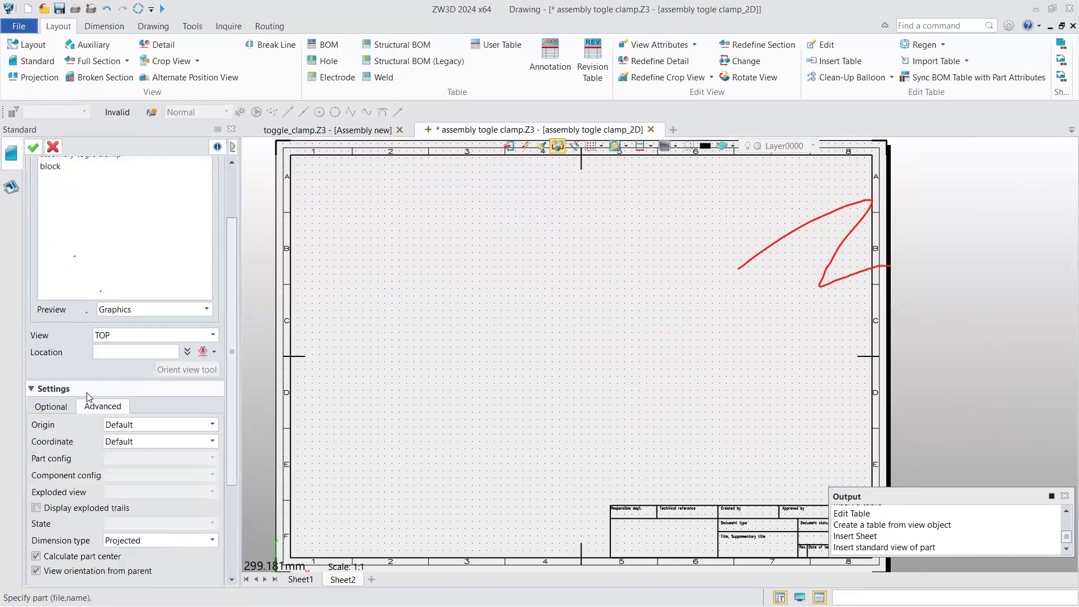
scroll(89, 428, "down", 1)
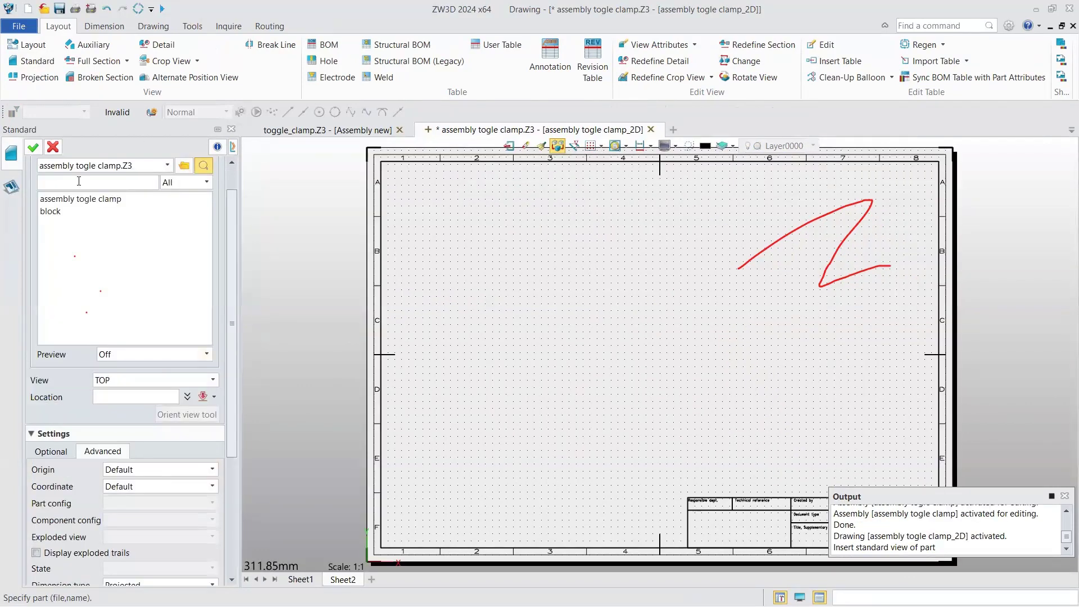
left_click(80, 198)
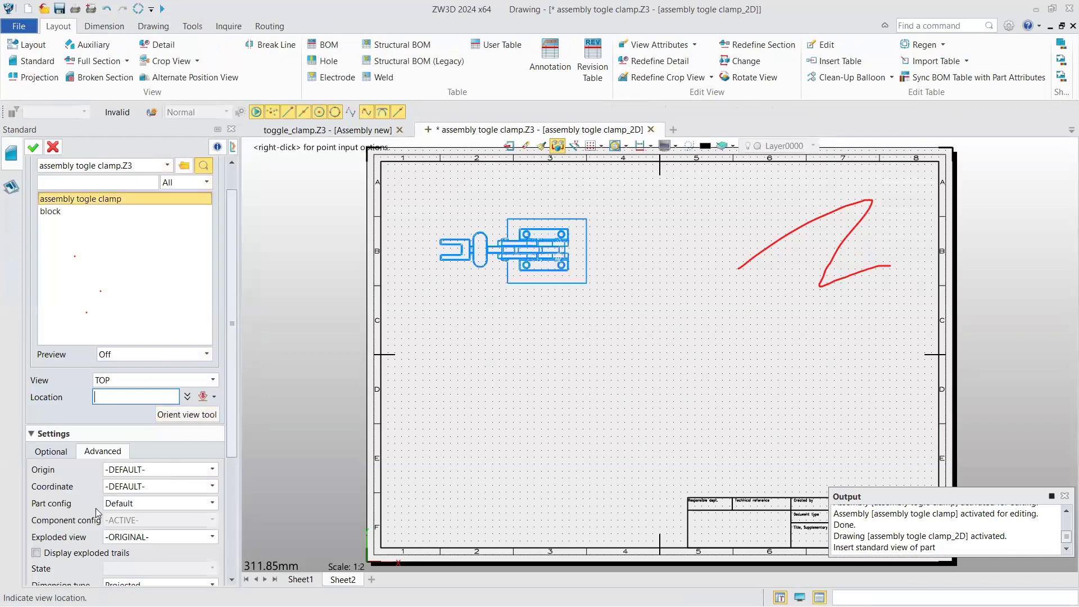
Set the standard view to show the assembly's Exploded_view3 configuration
scroll(62, 439, "down", 1)
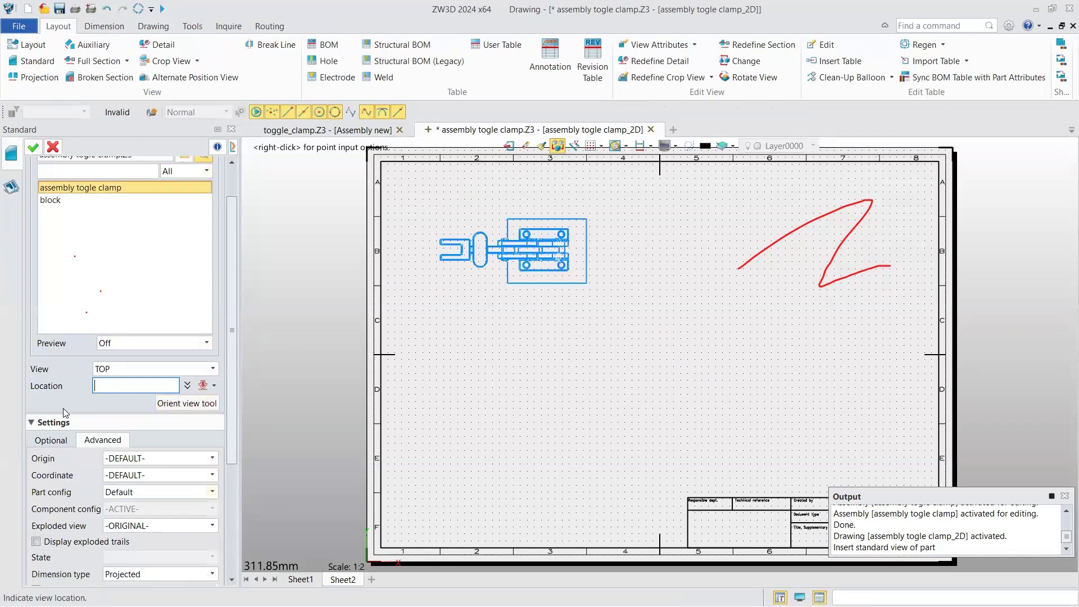
scroll(62, 409, "down", 5)
left_click(157, 470)
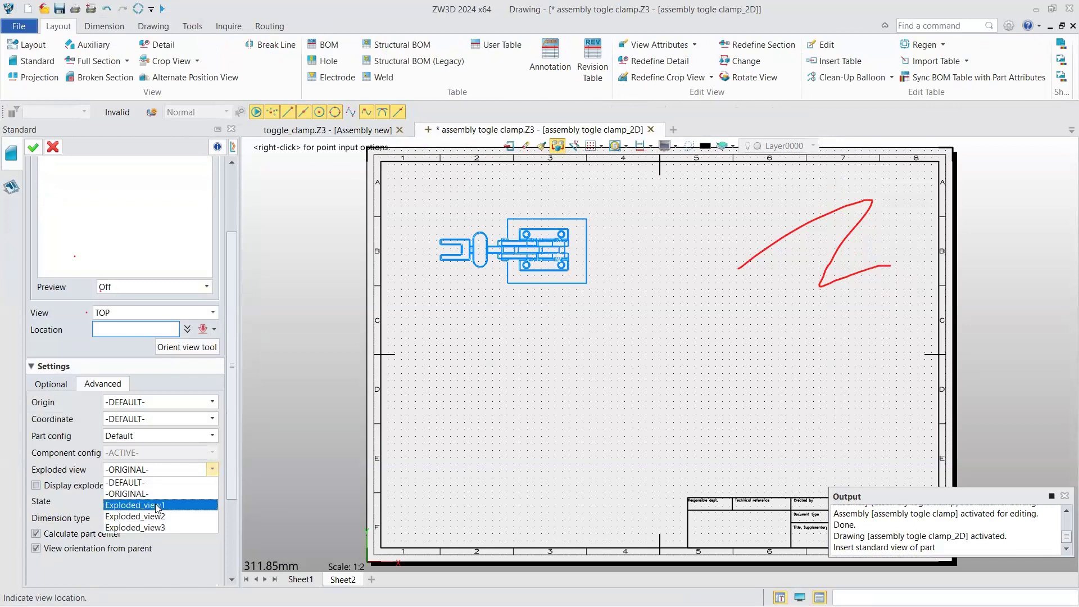
left_click(156, 505)
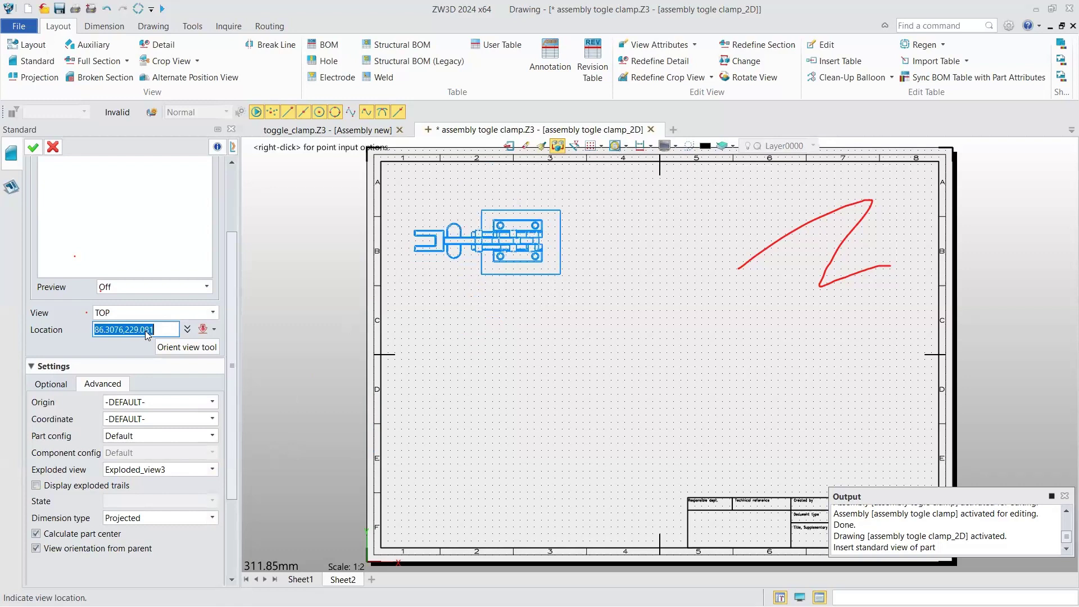
Change the exploded view's orientation to ISOMETRIC_LFT
key("BackSpace")
key("alt+Down")
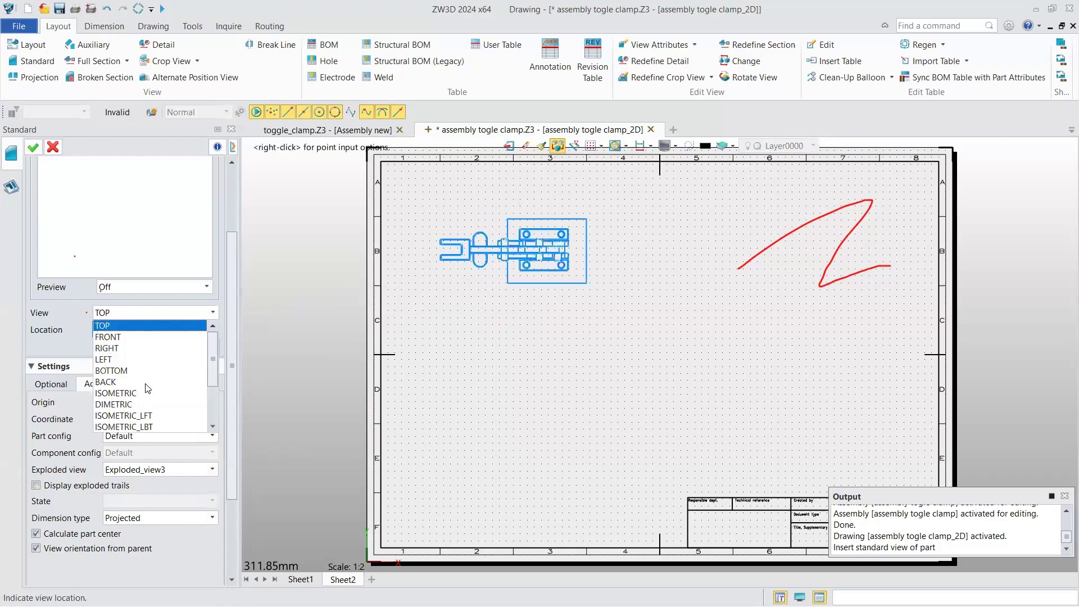
key("Down")
key("Down")
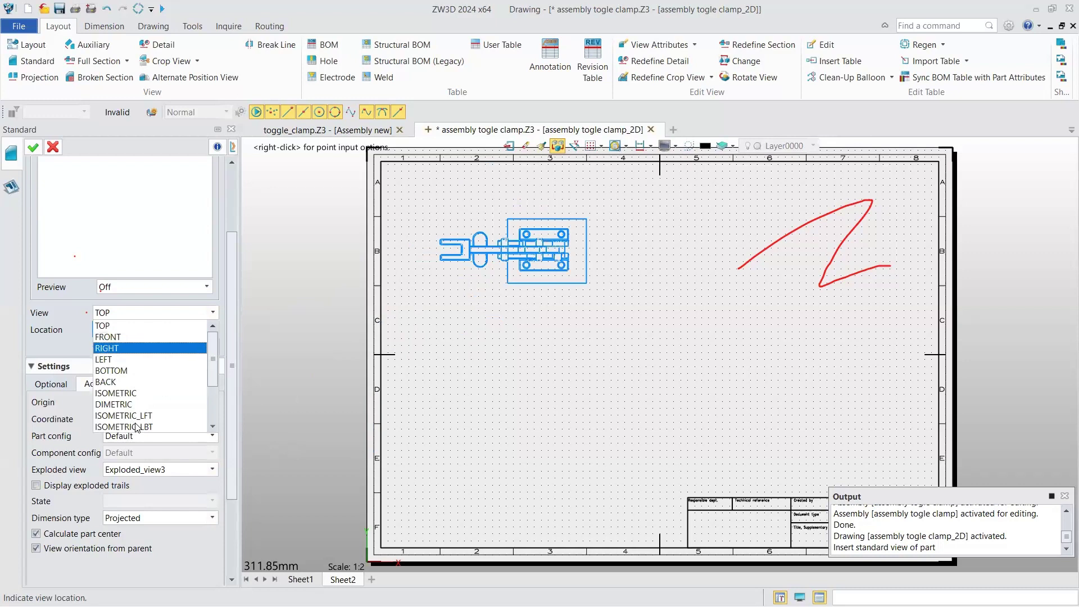
scroll(146, 397, "down", 2)
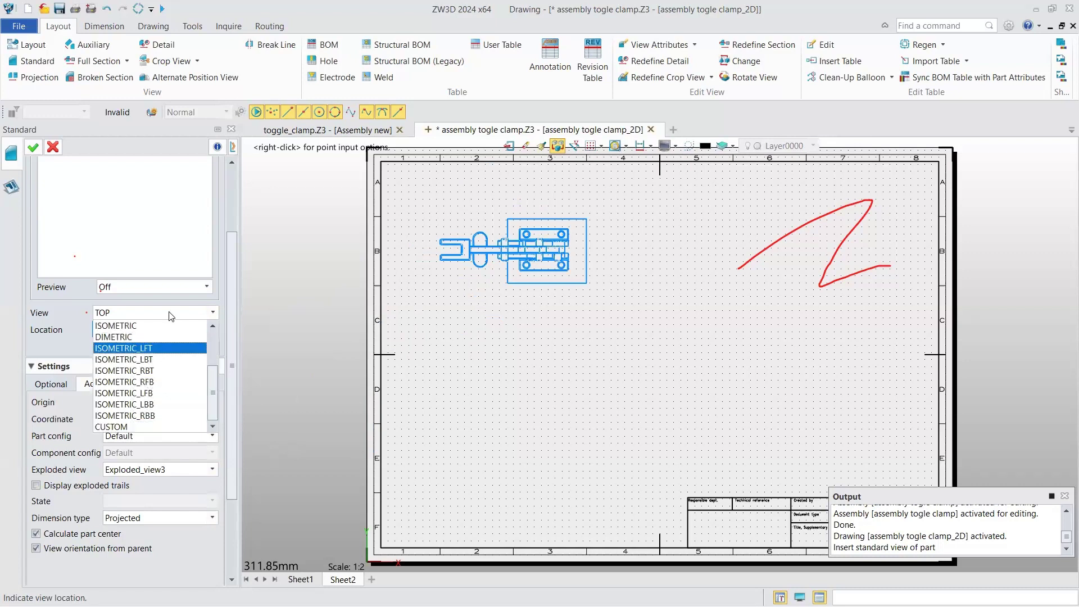
left_click(151, 347)
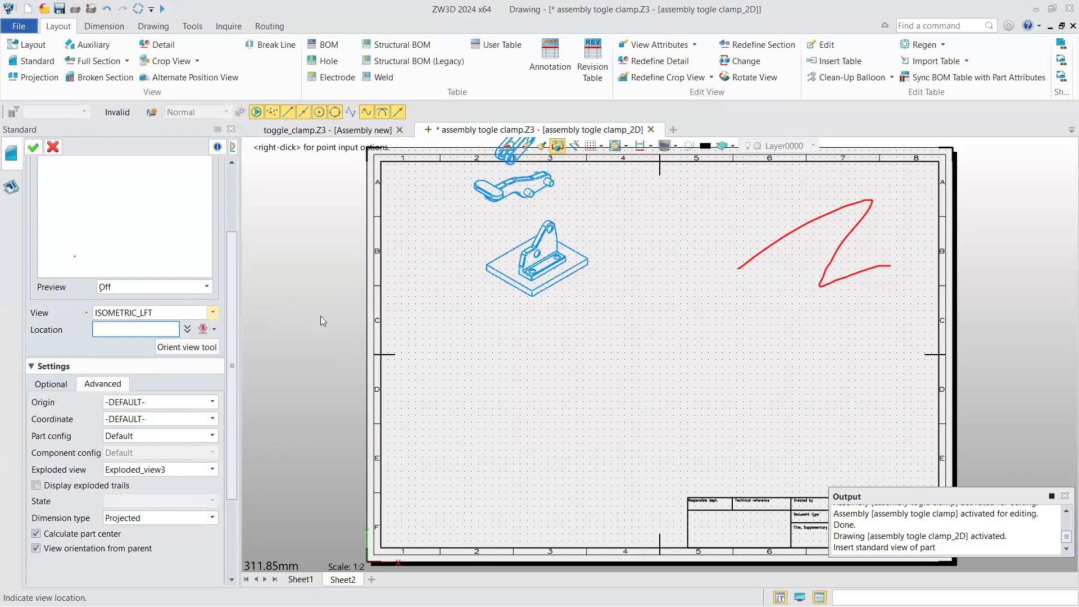
Try the ISOMETRIC_LBT orientation for the exploded view and switch back to ISOMETRIC_LFT
key("alt+Down")
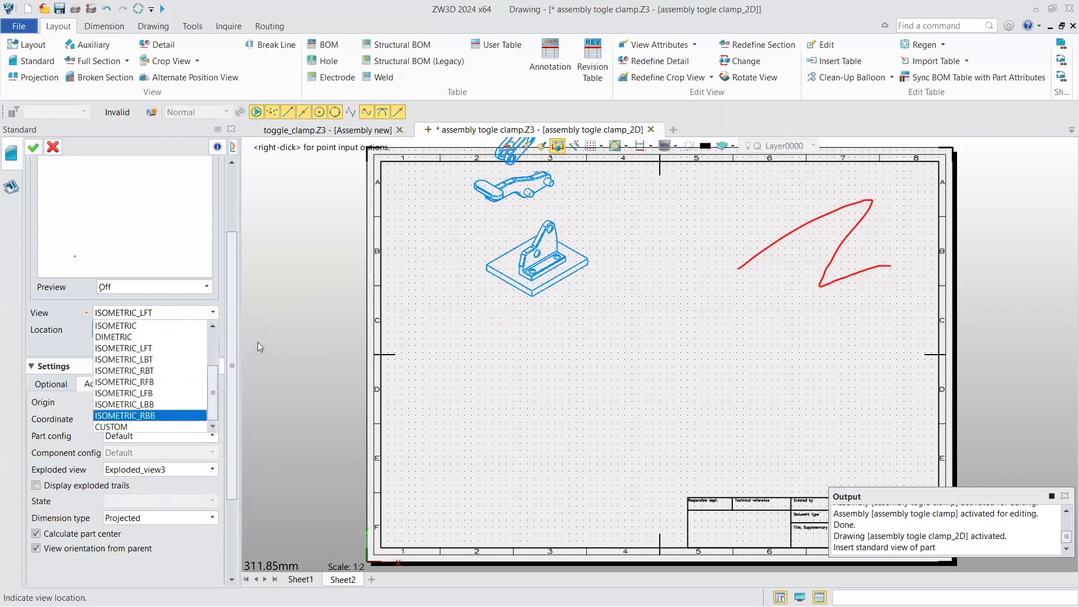
left_click(169, 359)
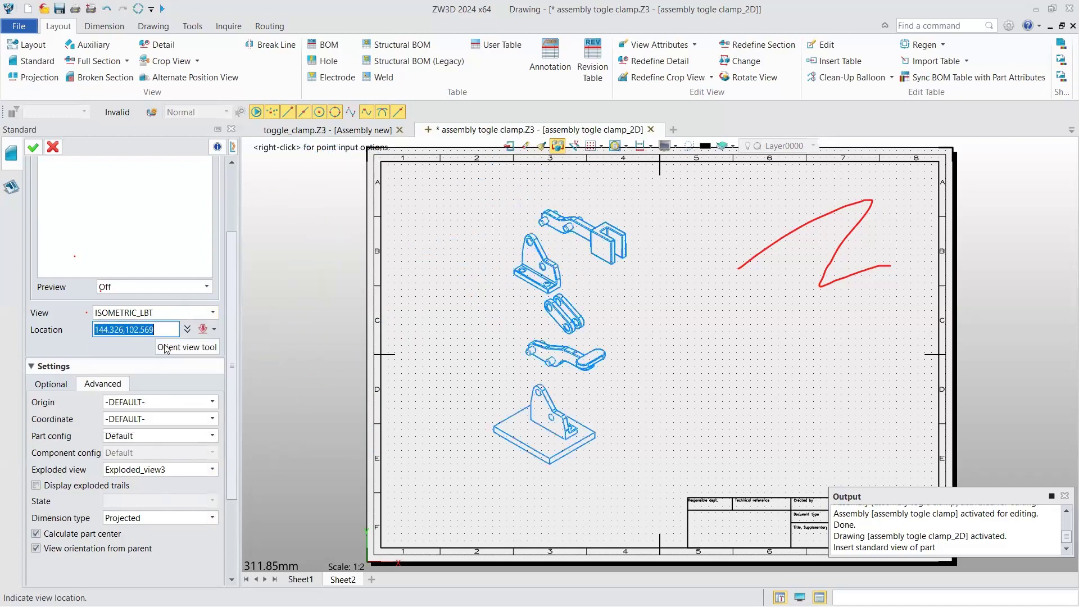
key("alt+Down")
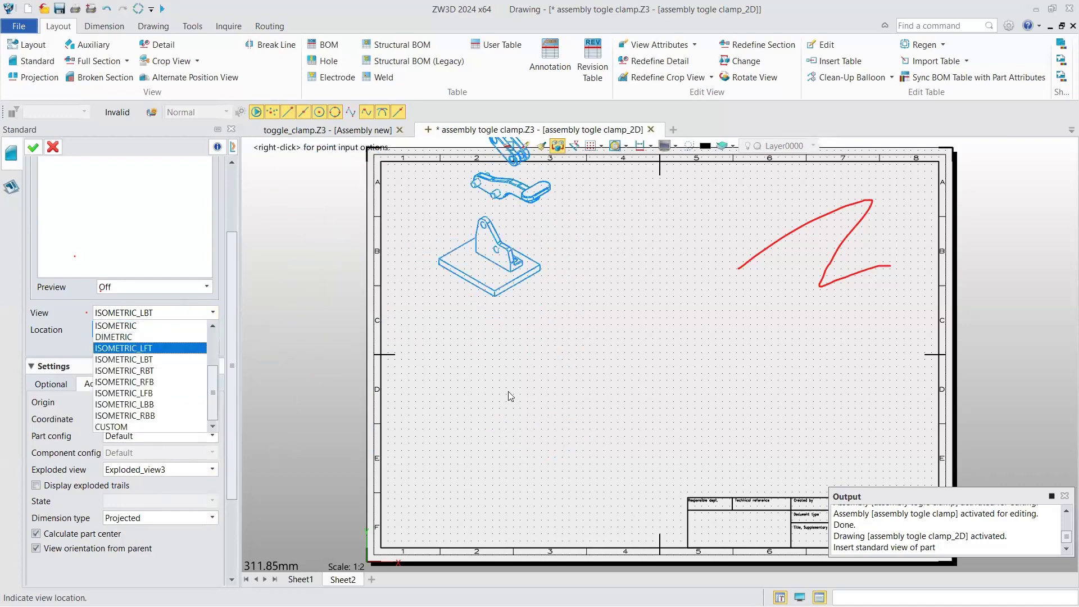
key("Return")
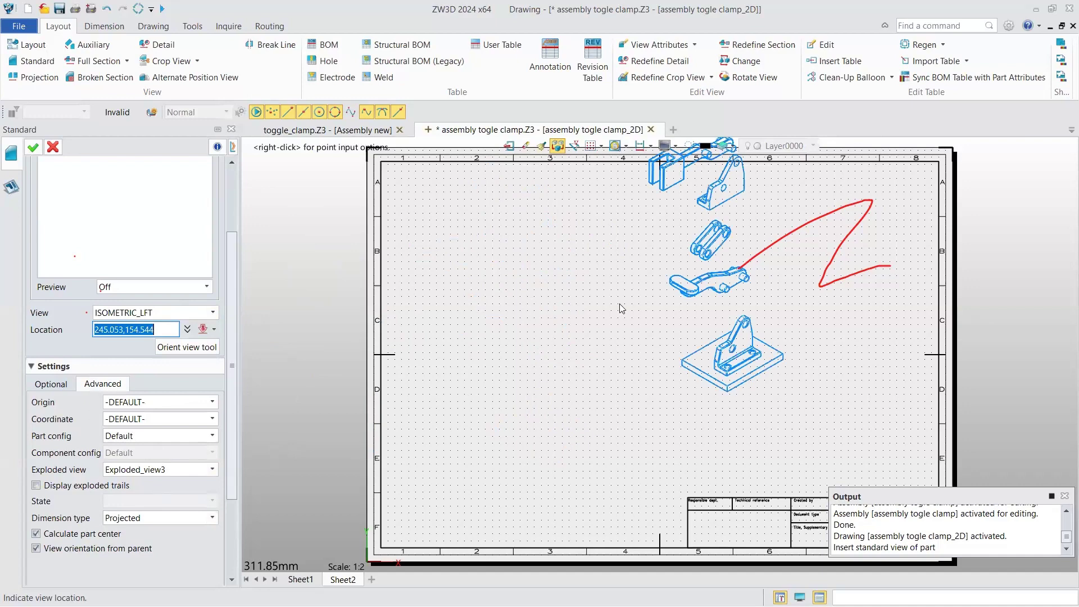
Place the exploded view in the left half of Sheet2 without projected views and set its display to shaded
left_click(562, 364)
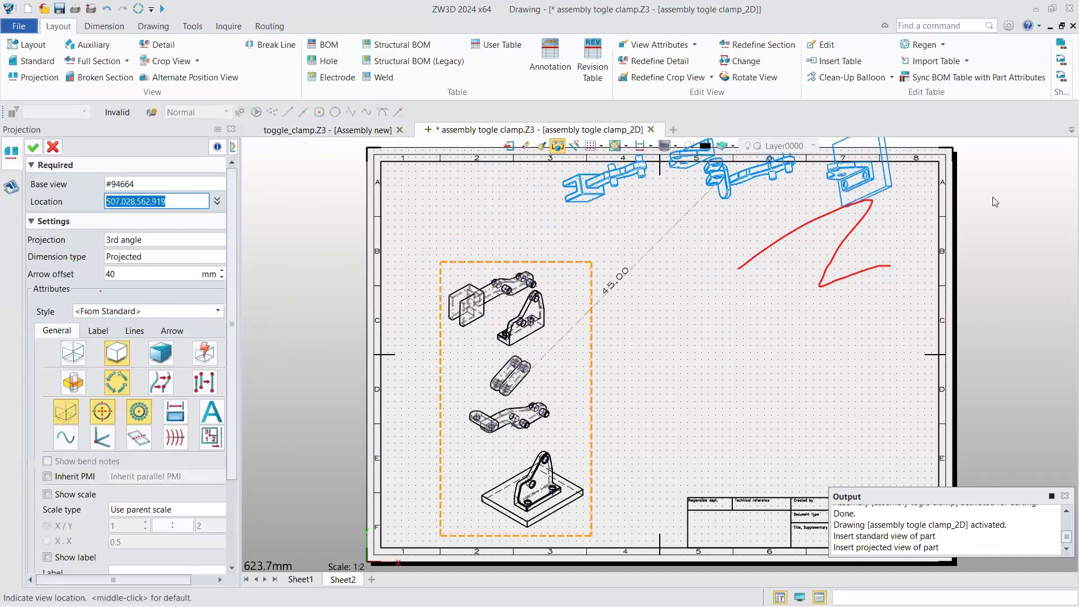
key("Escape")
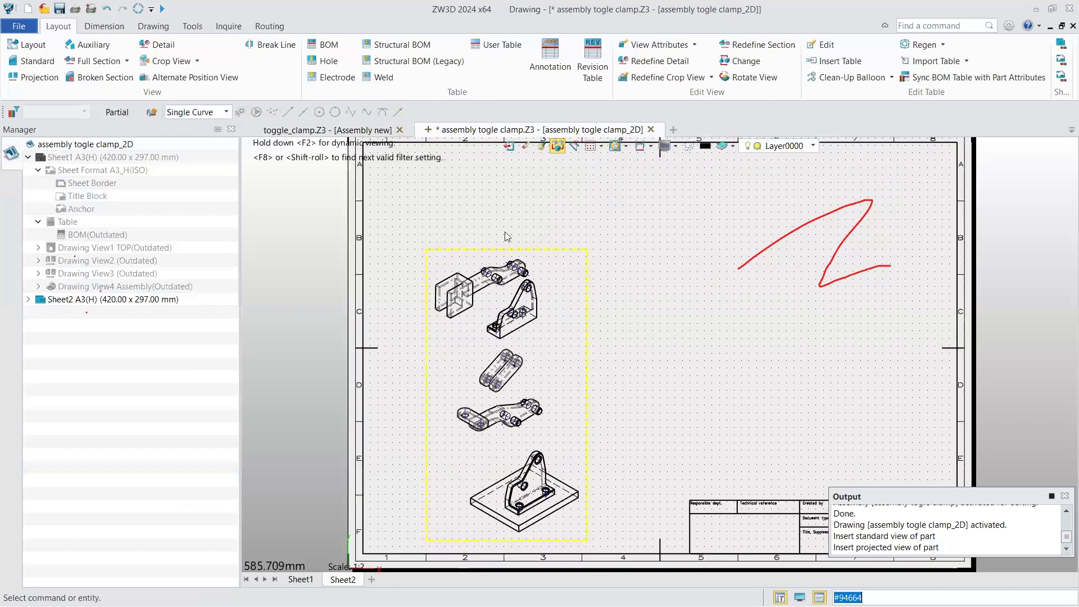
double_click(567, 245)
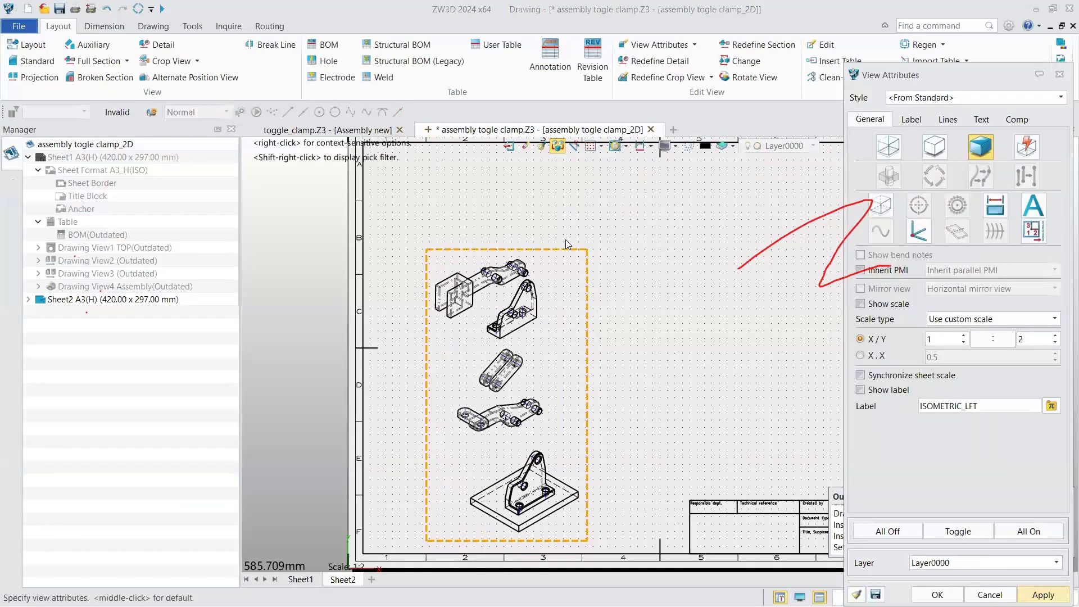
middle_click(567, 245)
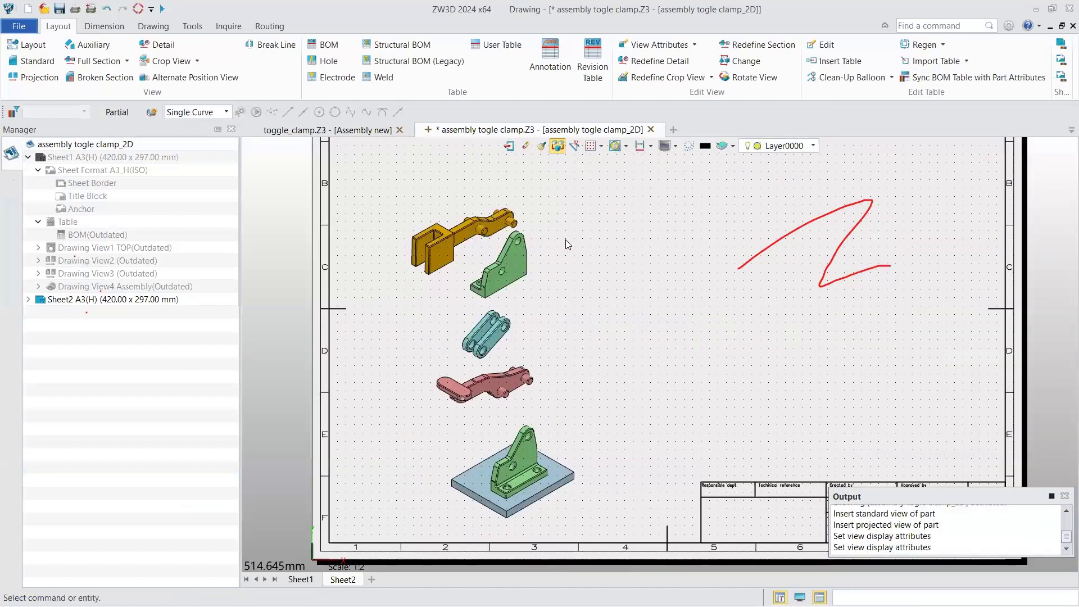
scroll(566, 241, "up", 1)
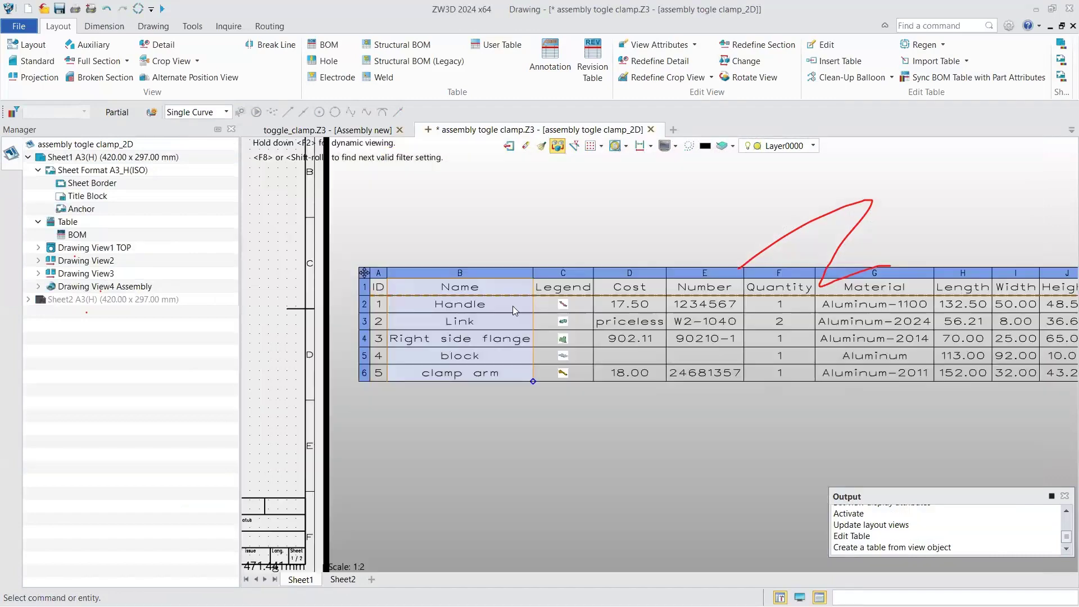
Undo the last BOM table edit and the layout view update on Sheet1
left_click(512, 306)
scroll(512, 306, "up", 1)
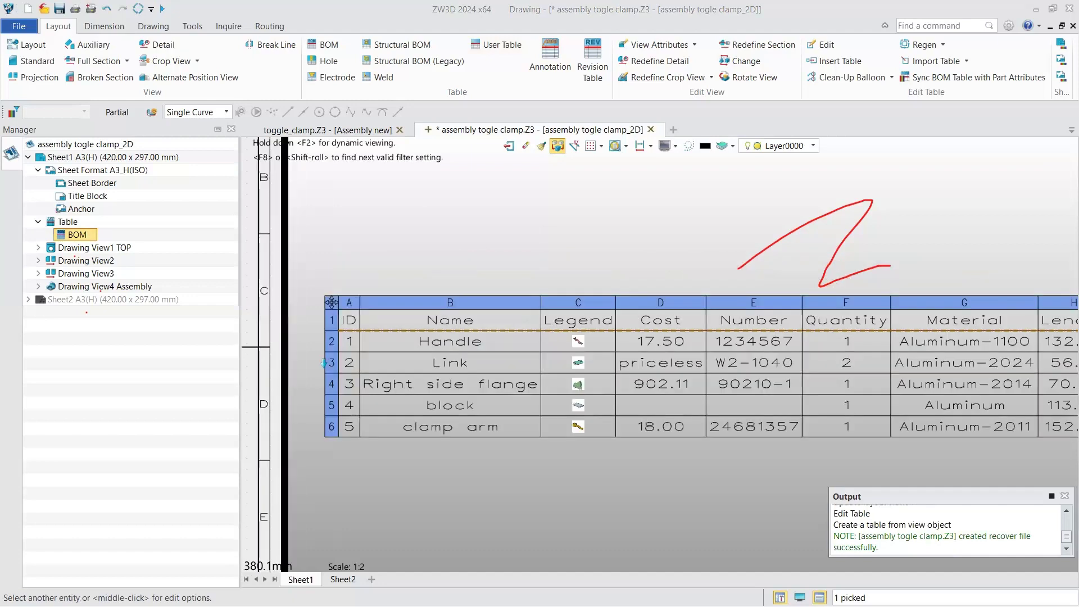
scroll(422, 417, "up", 1)
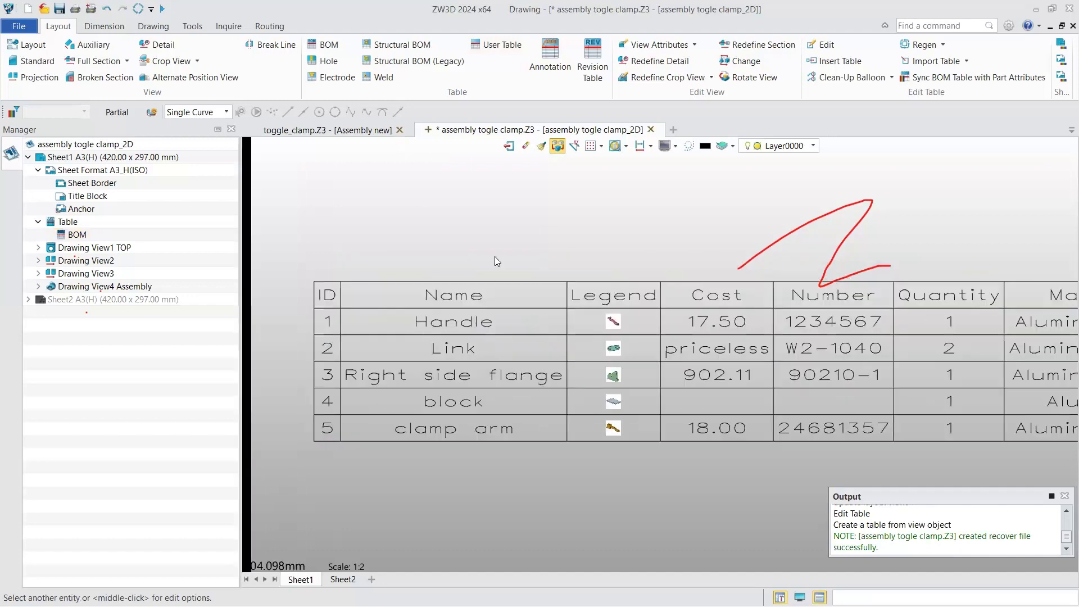
scroll(367, 331, "down", 1)
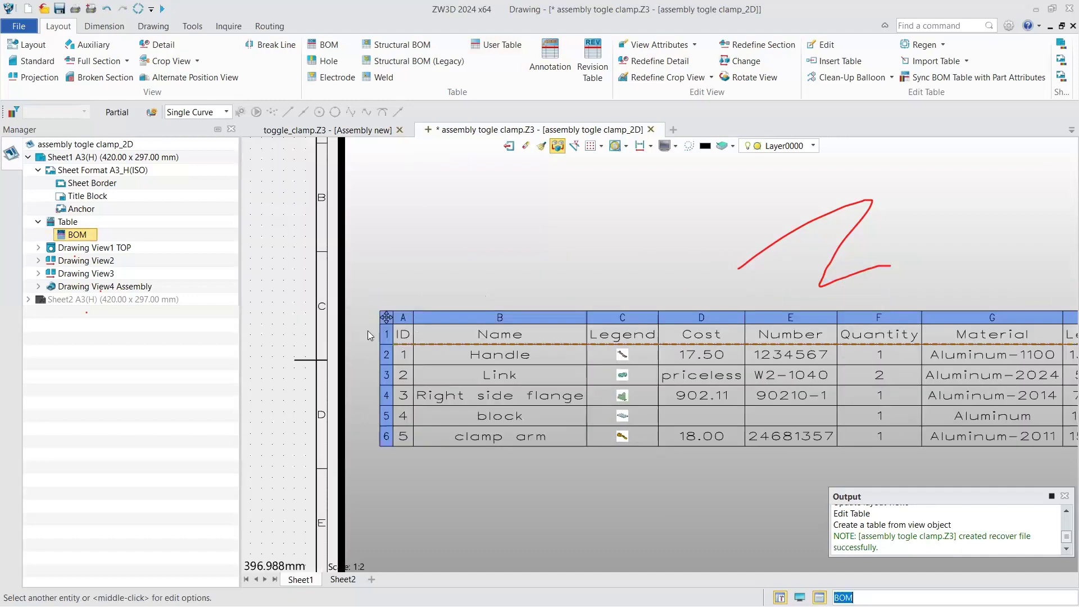
scroll(453, 303, "down", 1)
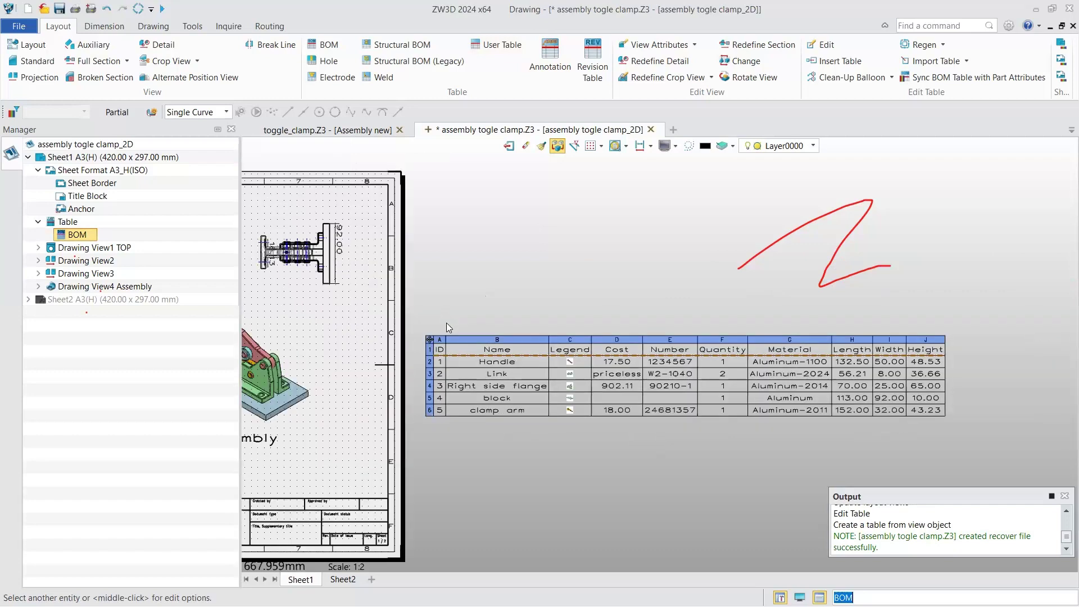
key("ctrl+z")
key("ctrl+z")
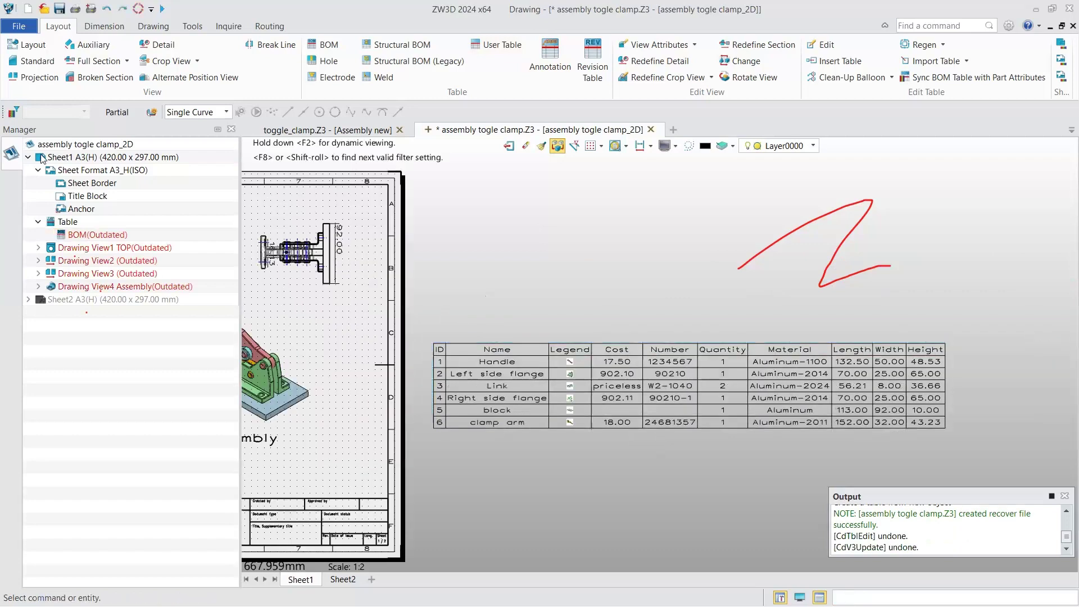
Regenerate the outdated drawing views and tables on Sheet1
right_click(369, 331)
left_click(452, 320)
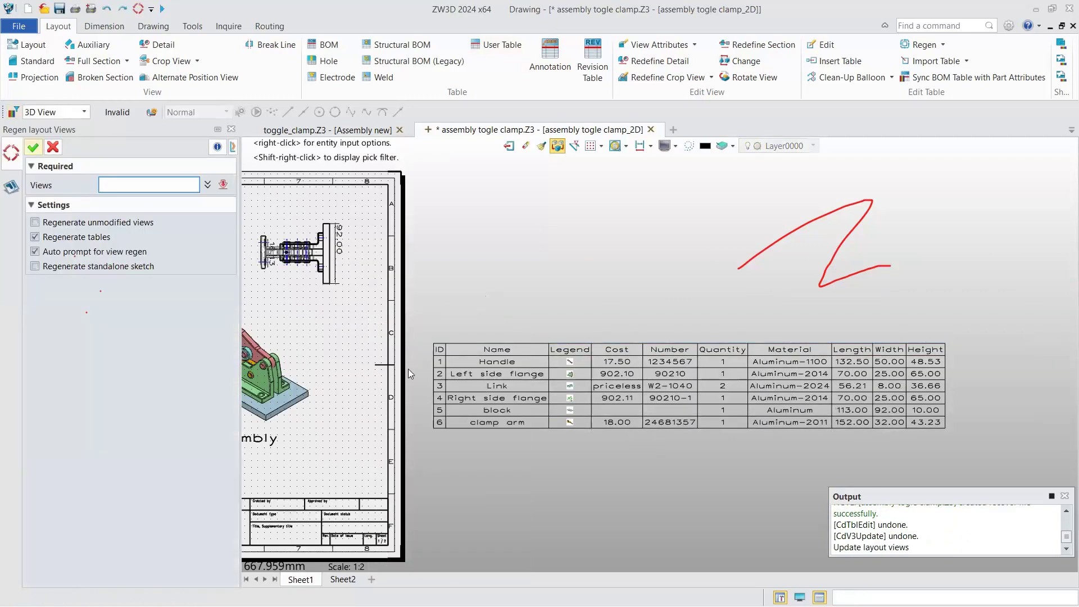
middle_click(341, 357)
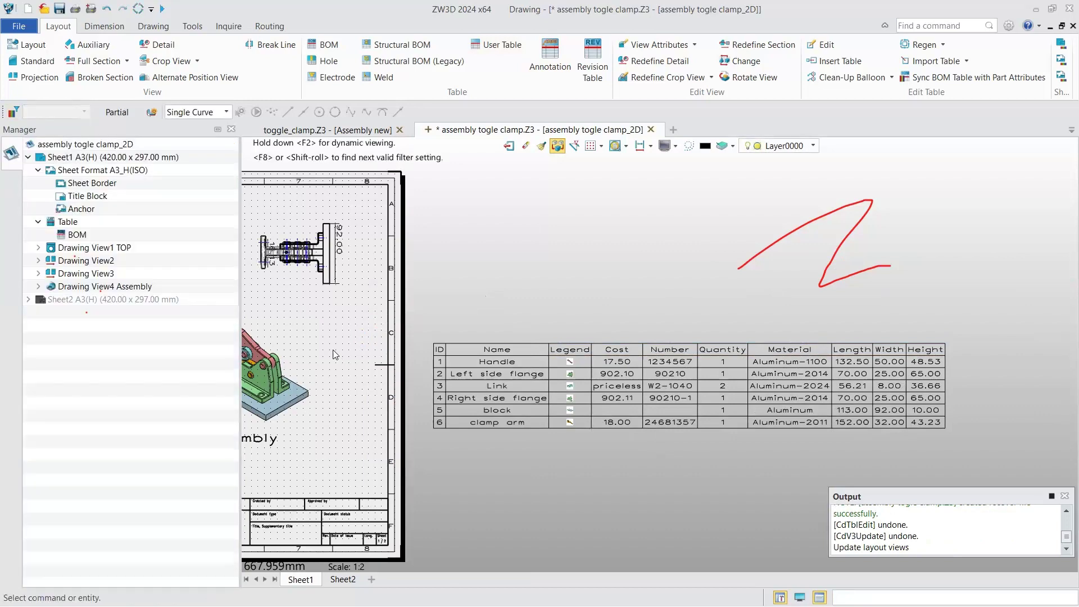
Edit the BOM on Sheet1 to exclude the Handle component from the table
scroll(490, 296, "up", 3)
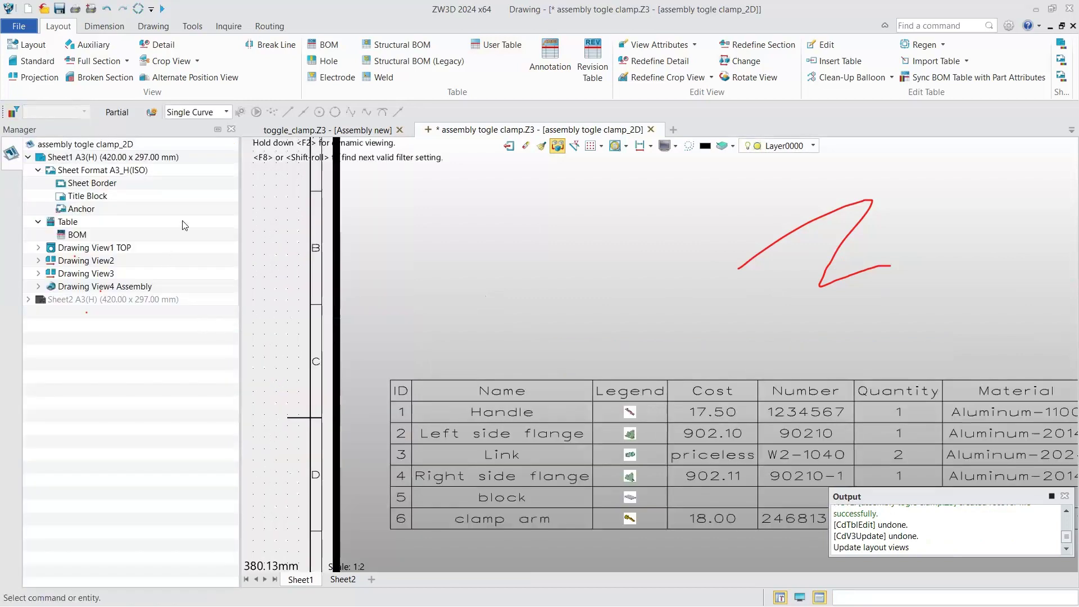
left_click(183, 235)
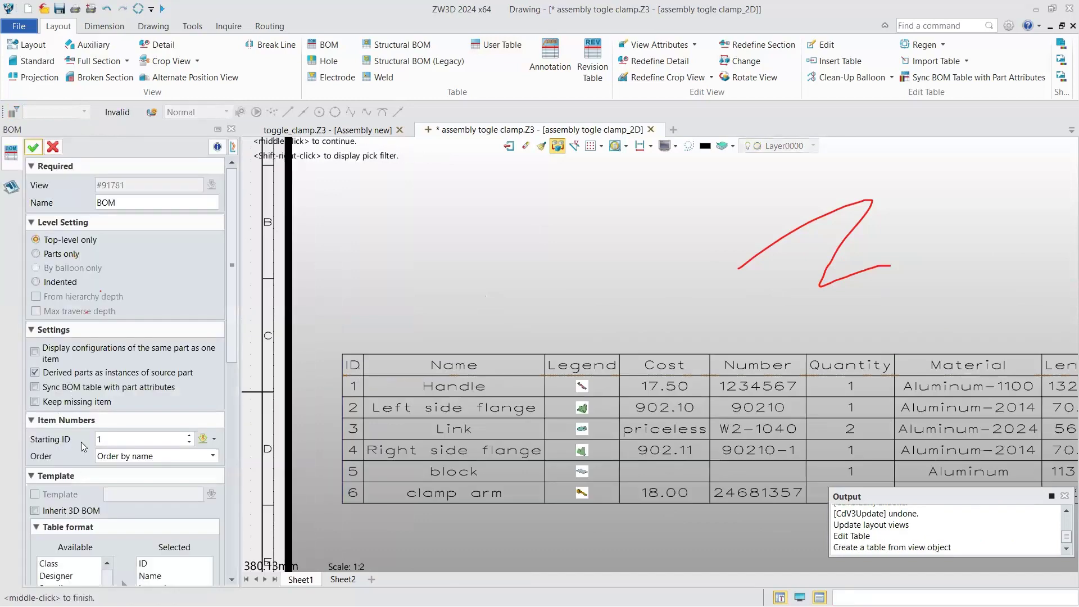
scroll(87, 478, "down", 10)
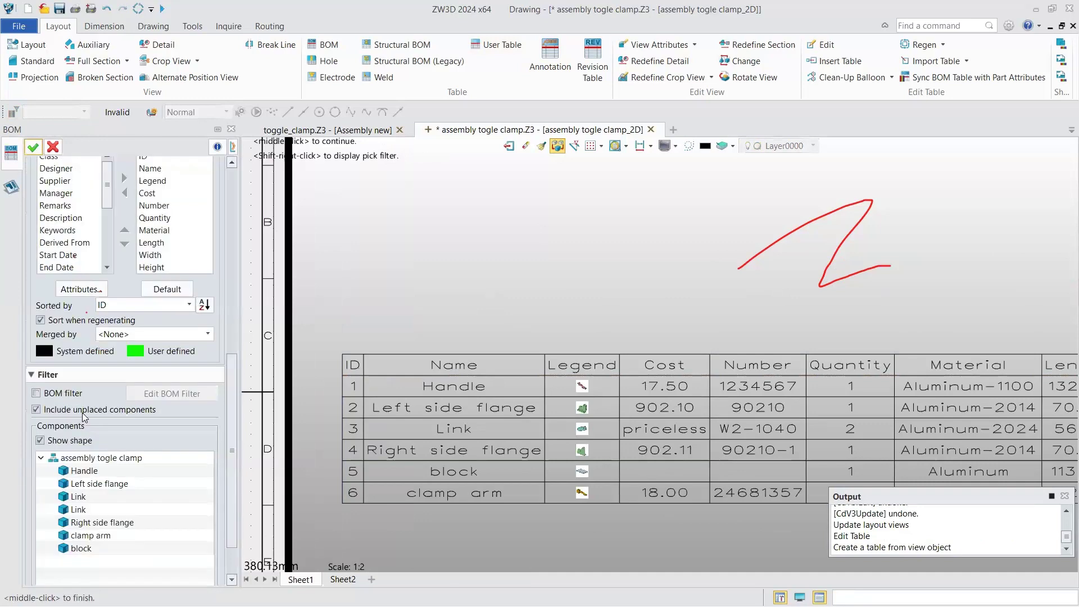
scroll(83, 413, "down", 3)
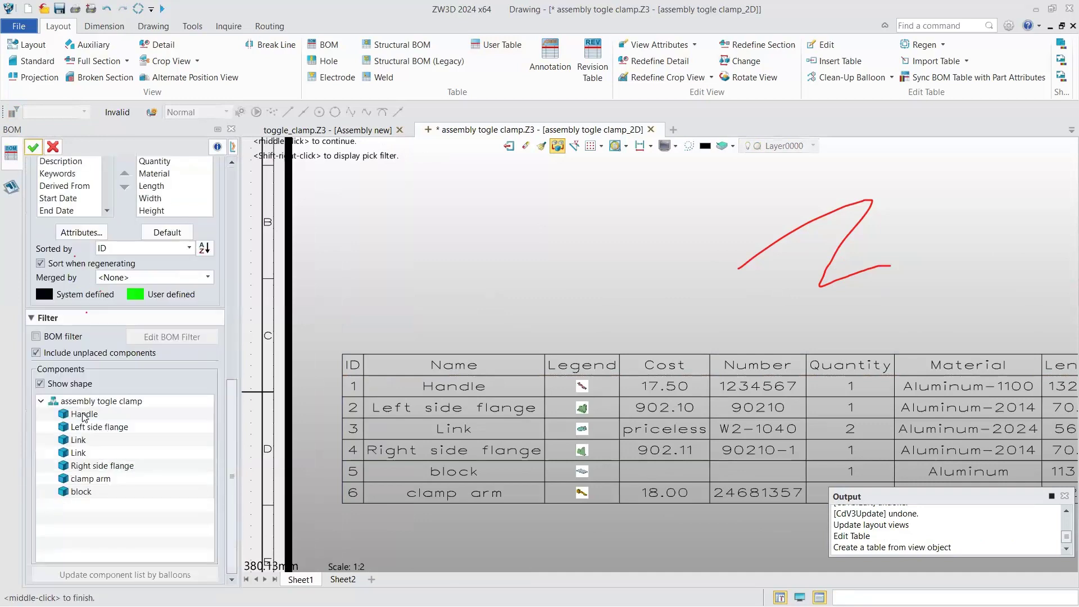
left_click(85, 415)
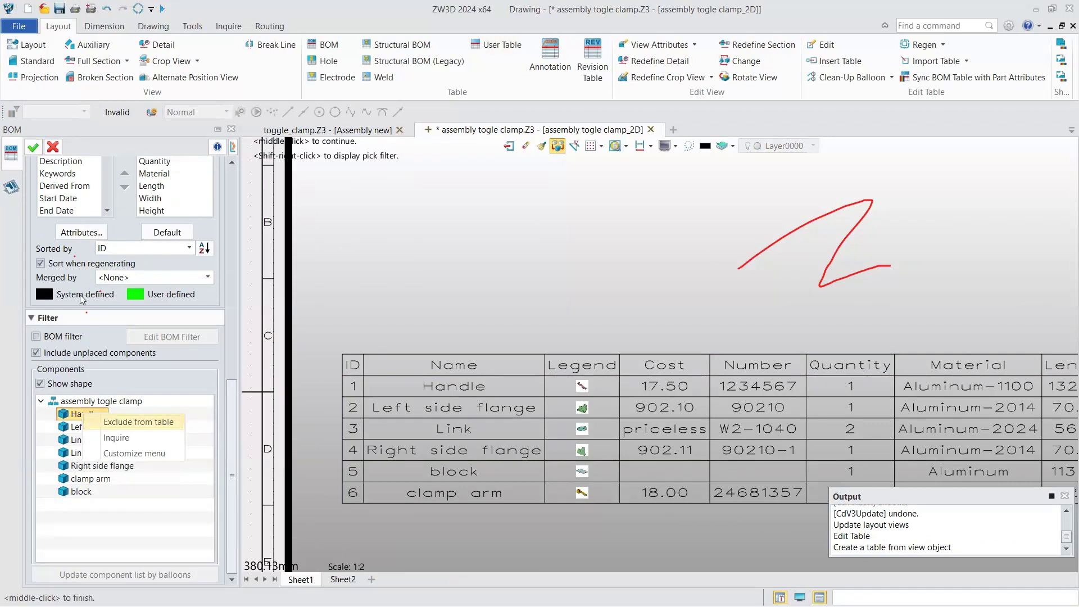
left_click(117, 427)
left_click(32, 146)
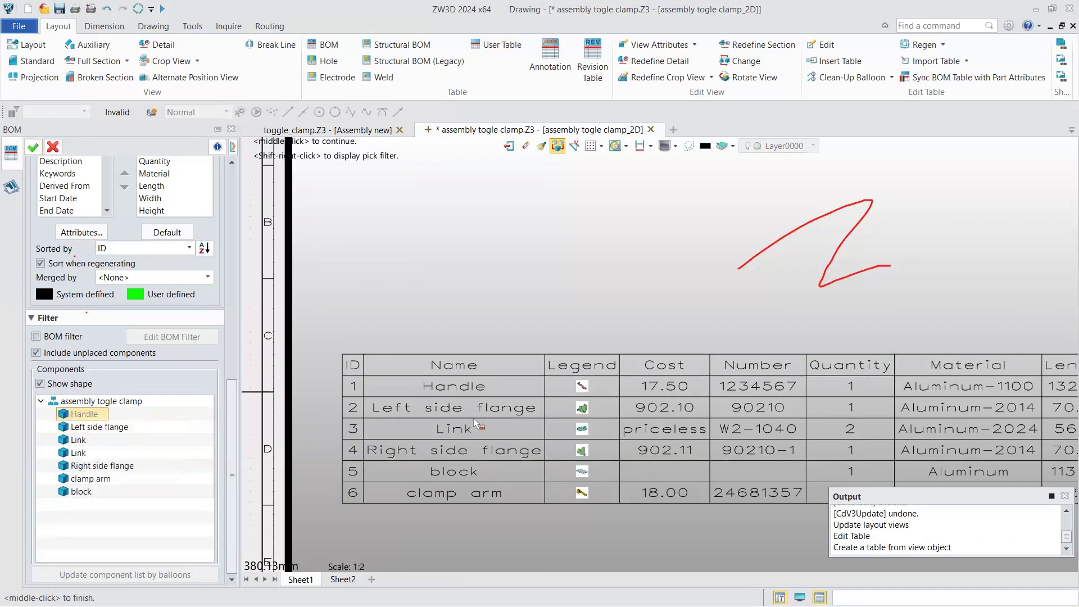
Apply the BOM edit that removes the Handle row from the table on Sheet1
middle_click(461, 296)
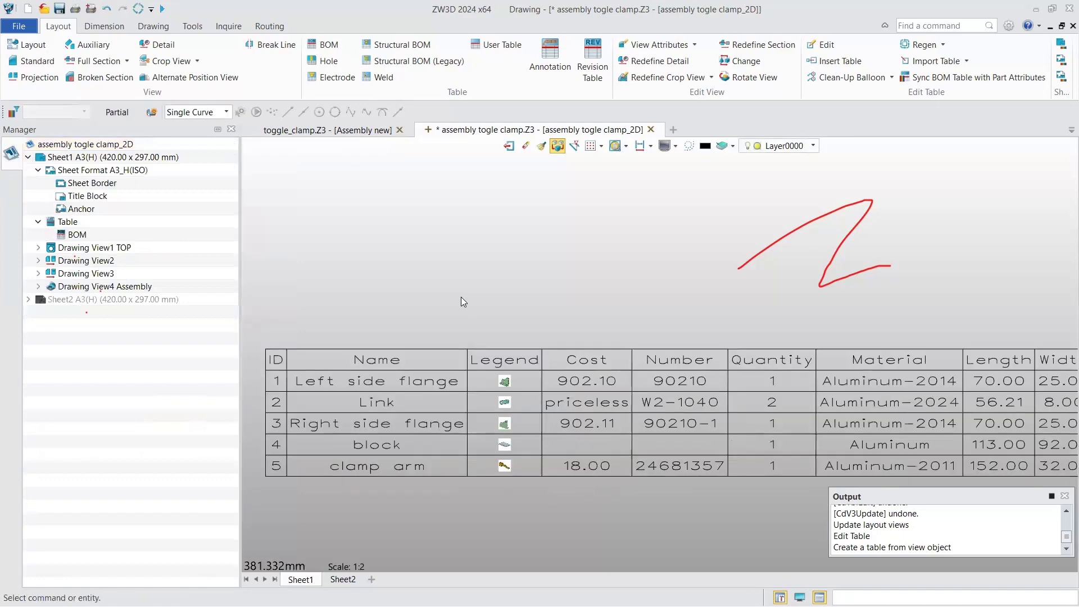
scroll(507, 44, "down", 2)
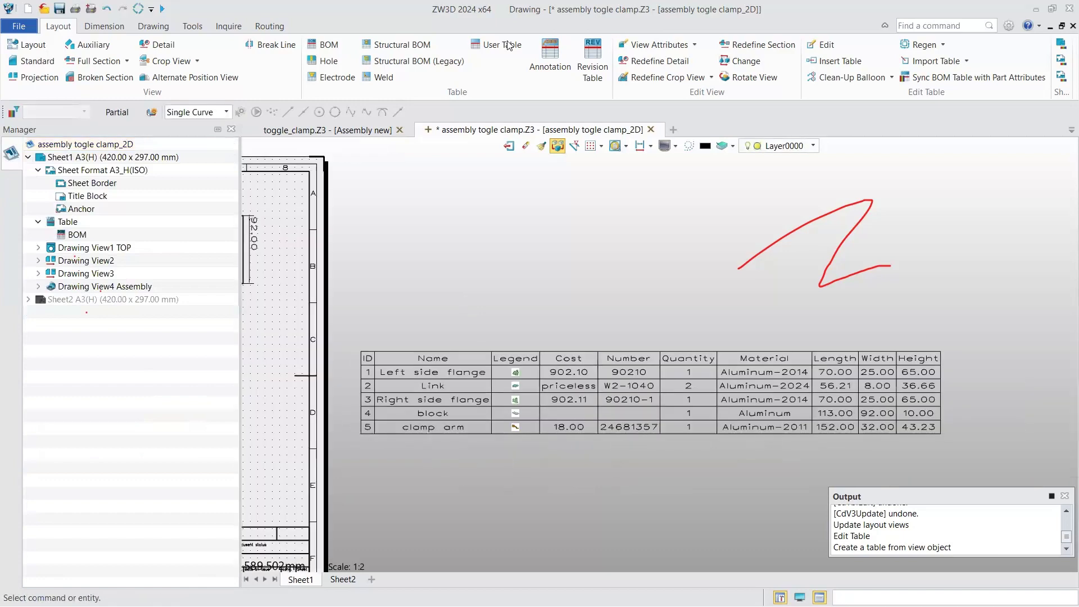
scroll(507, 46, "down", 1)
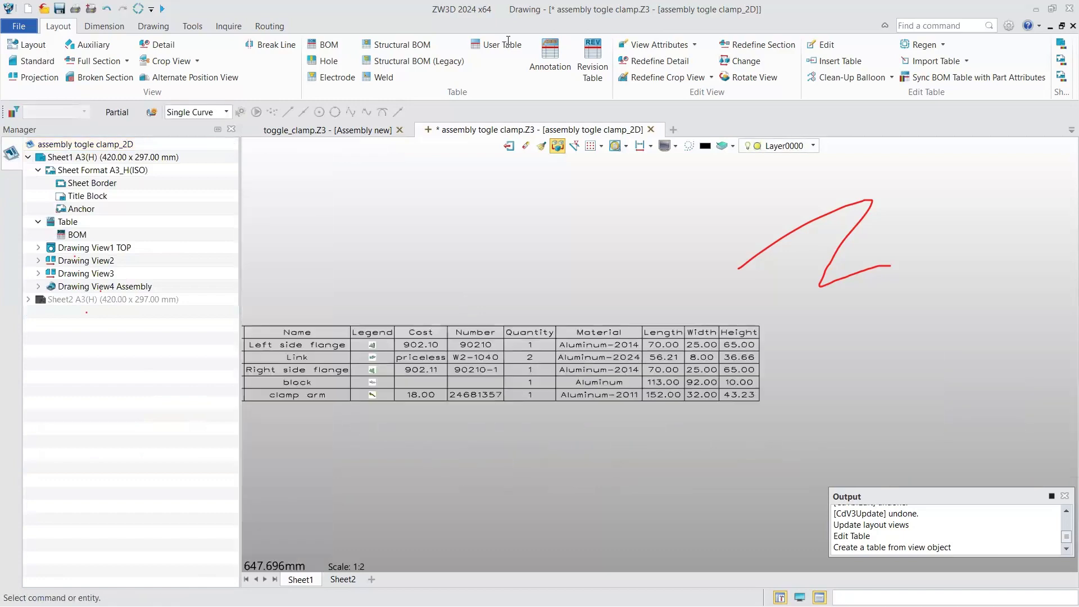
scroll(538, 285, "up", 1)
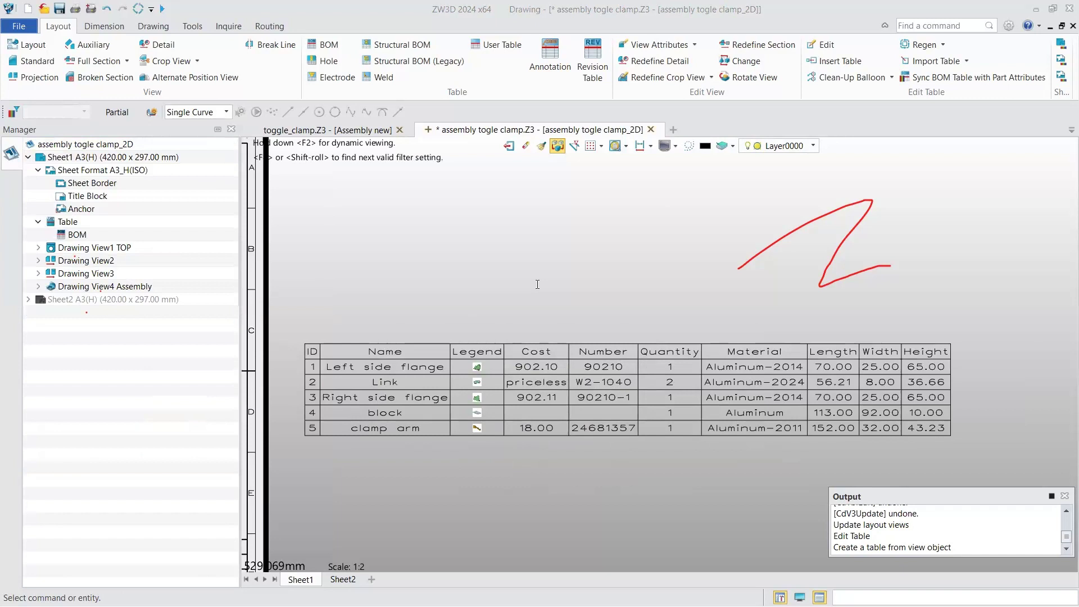
Examine the drawing views and the BOM table beside them on Sheet1
key("XF86AudioRaiseVolume")
key("XF86AudioRaiseVolume")
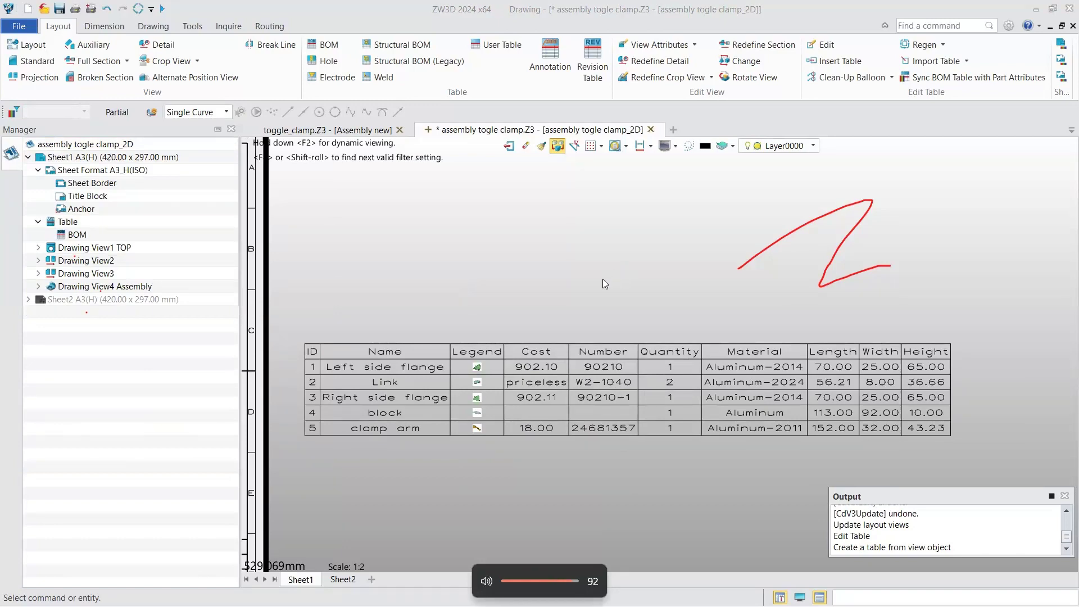
scroll(603, 279, "down", 3)
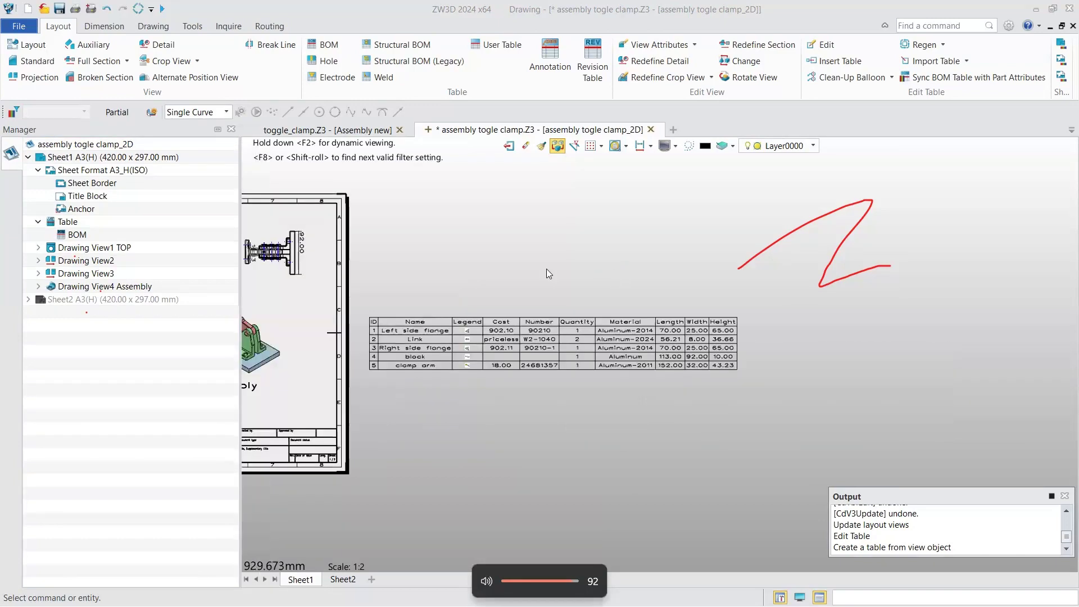
middle_click_drag(475, 297, 660, 296)
scroll(660, 295, "up", 1)
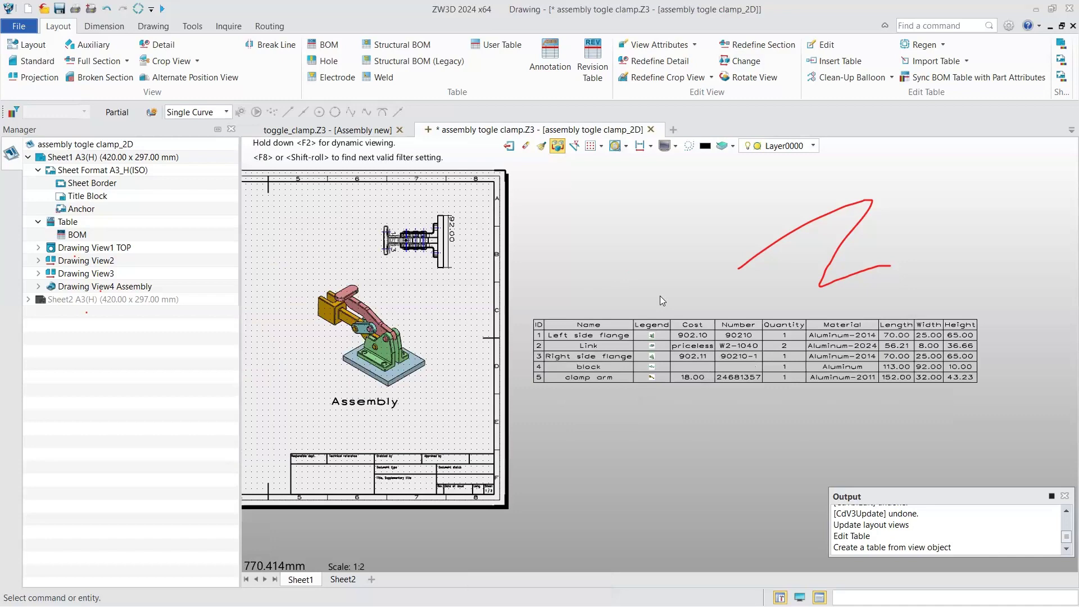
scroll(660, 296, "up", 1)
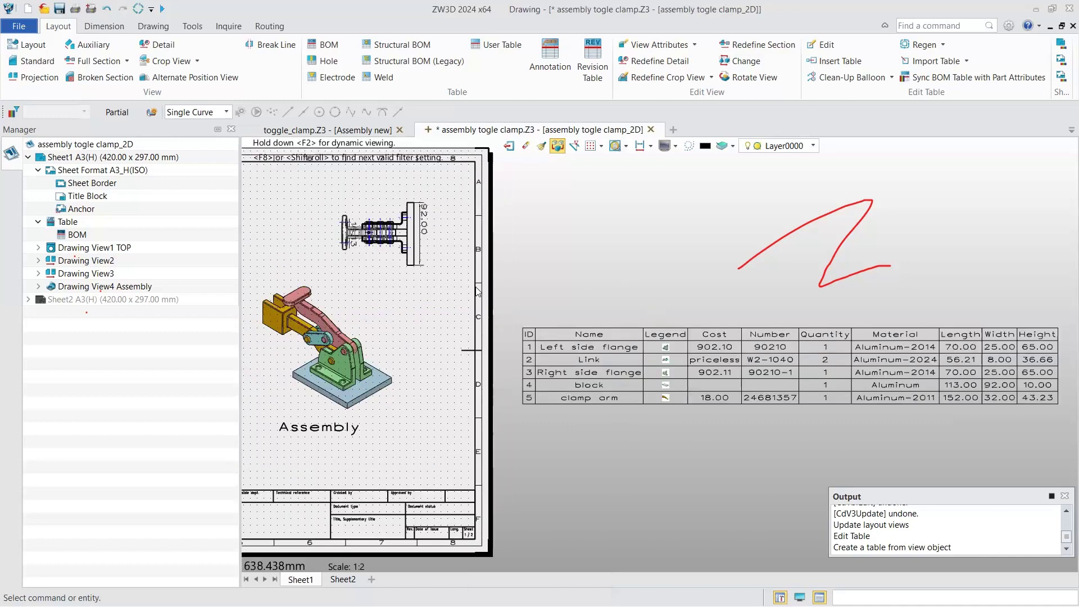
scroll(476, 290, "down", 1)
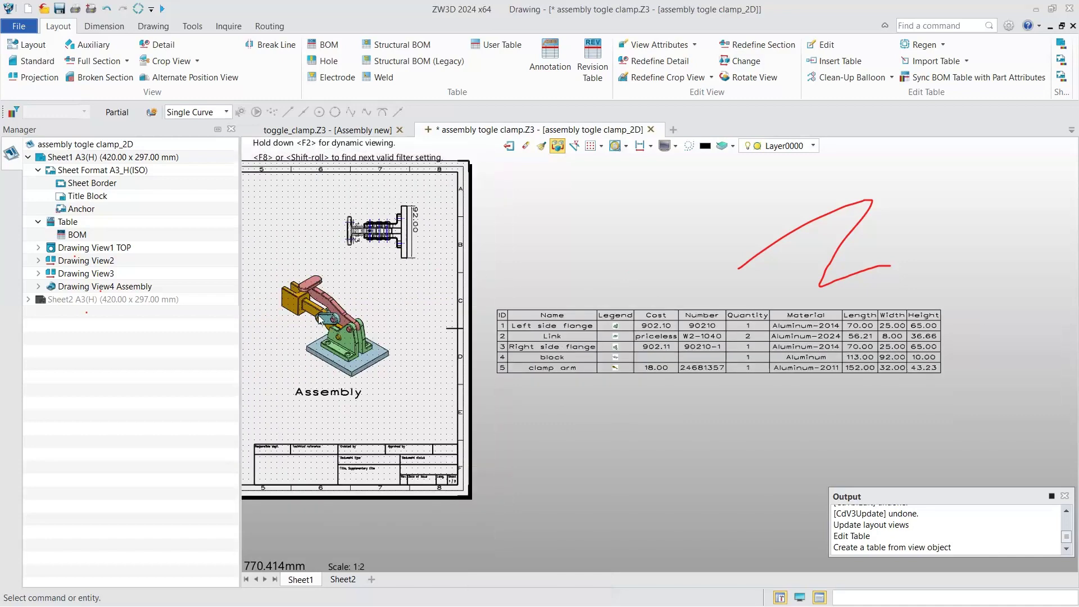
middle_click_drag(471, 429, 585, 454)
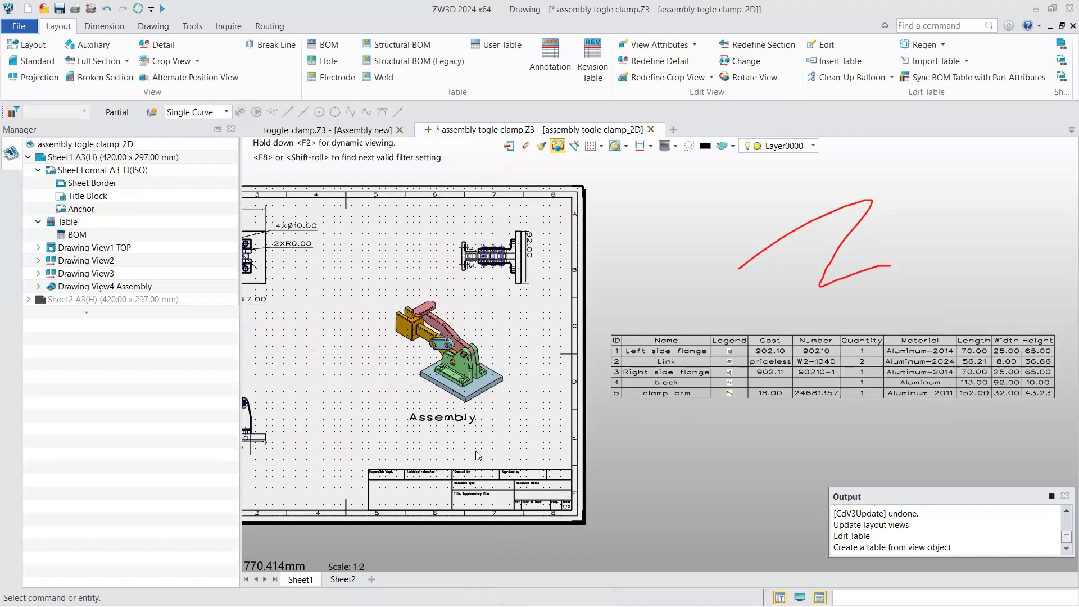
middle_click_drag(582, 354, 663, 356)
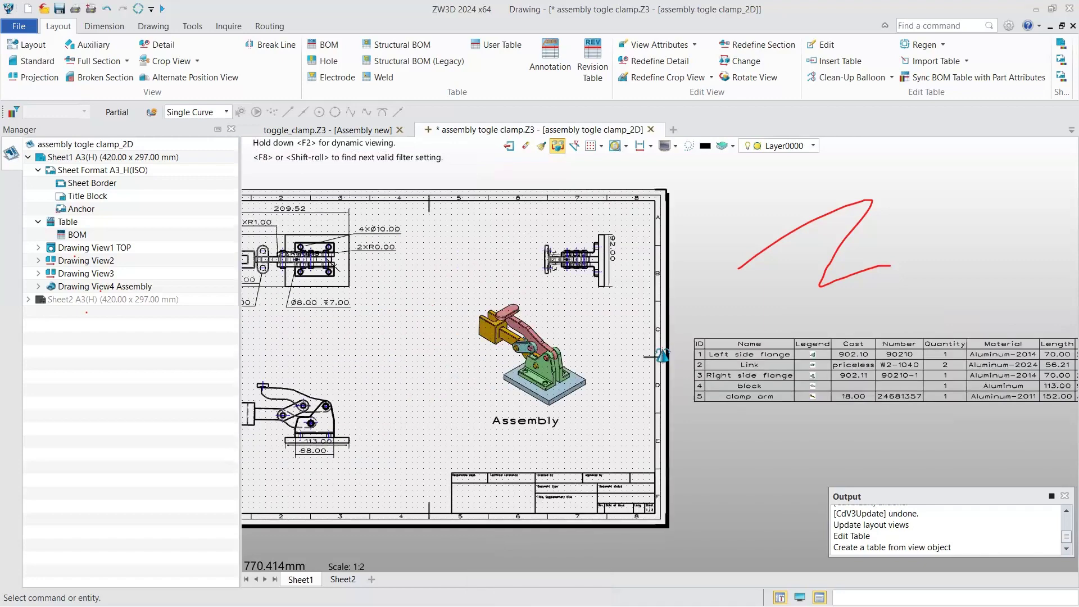
scroll(447, 287, "up", 3)
Set the font of the active BOM Table Style (ISO) to Arial in the Style Manager
middle_click_drag(447, 286, 413, 153)
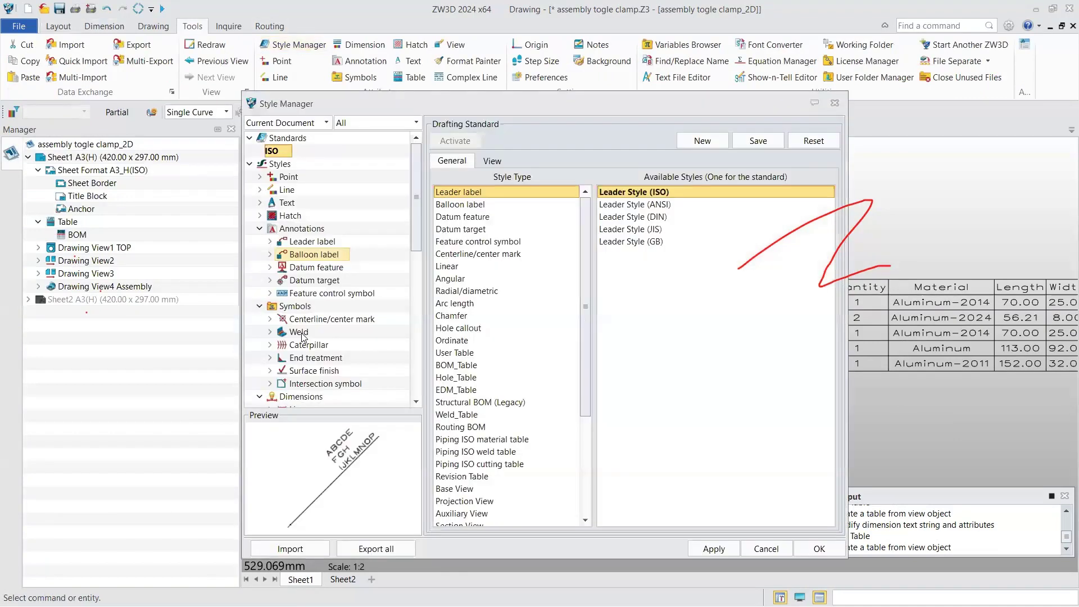
scroll(336, 337, "down", 3)
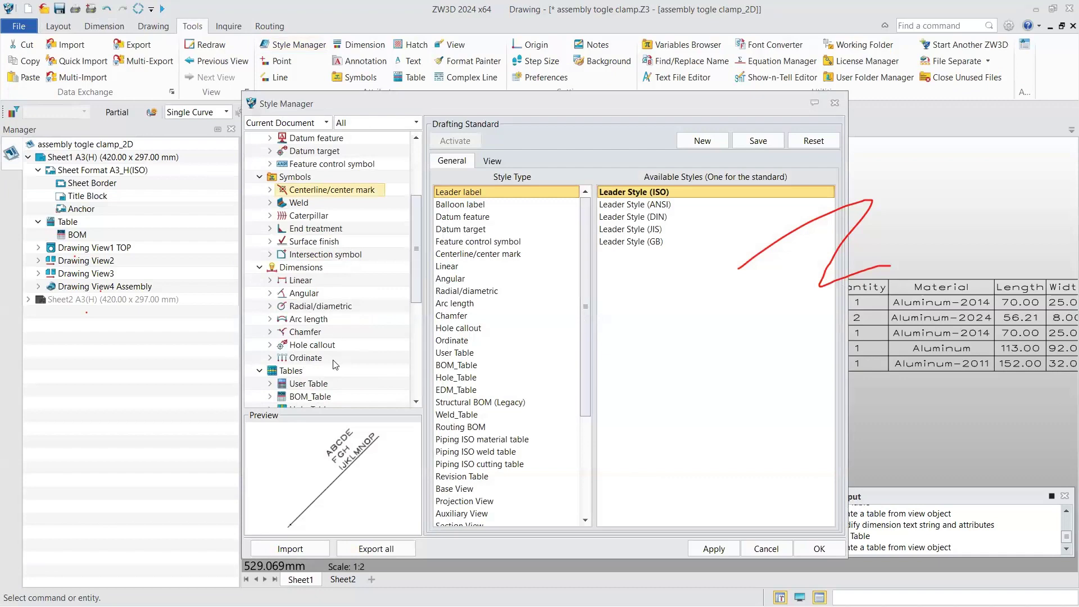
scroll(335, 365, "down", 2)
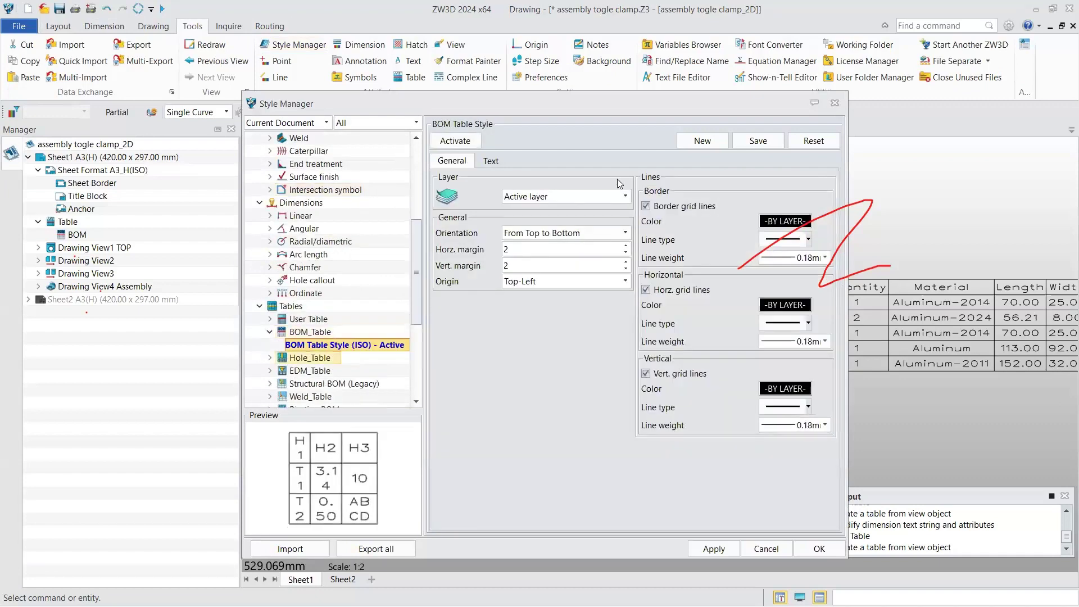
left_click(490, 160)
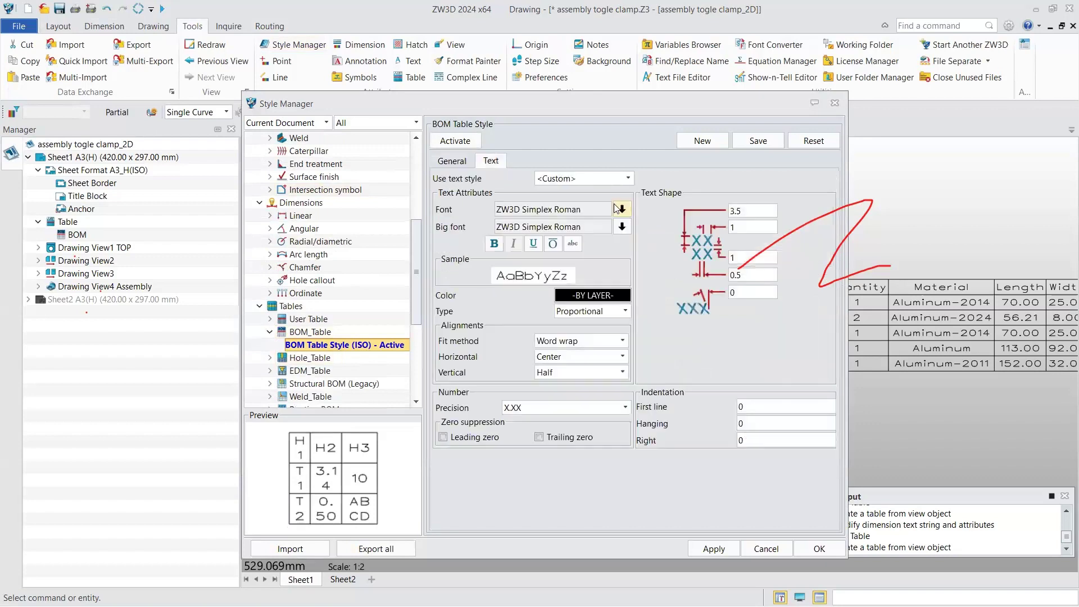
left_click(627, 178)
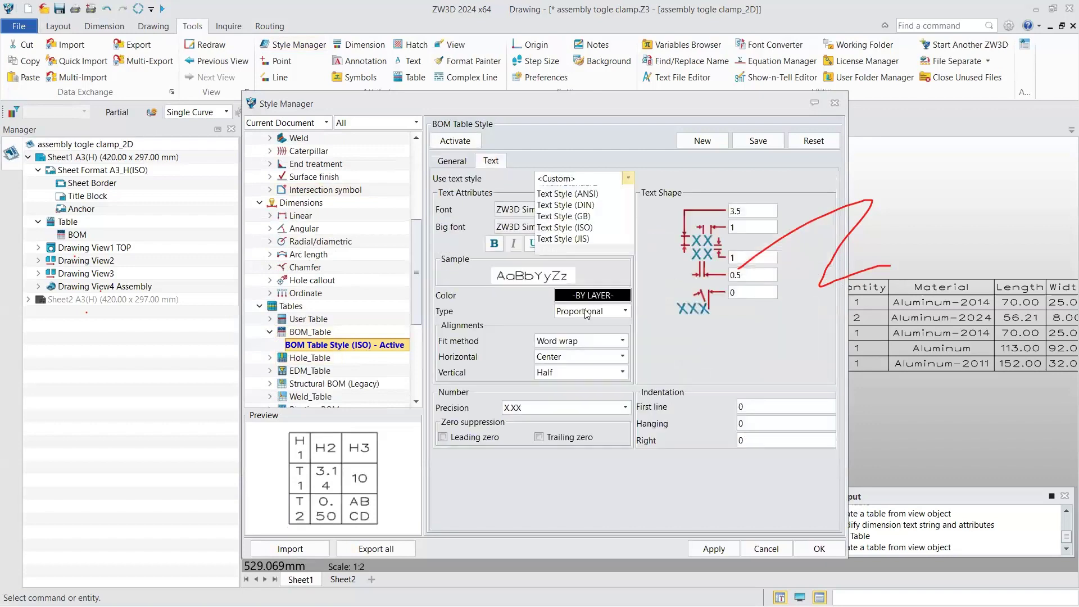
left_click(665, 305)
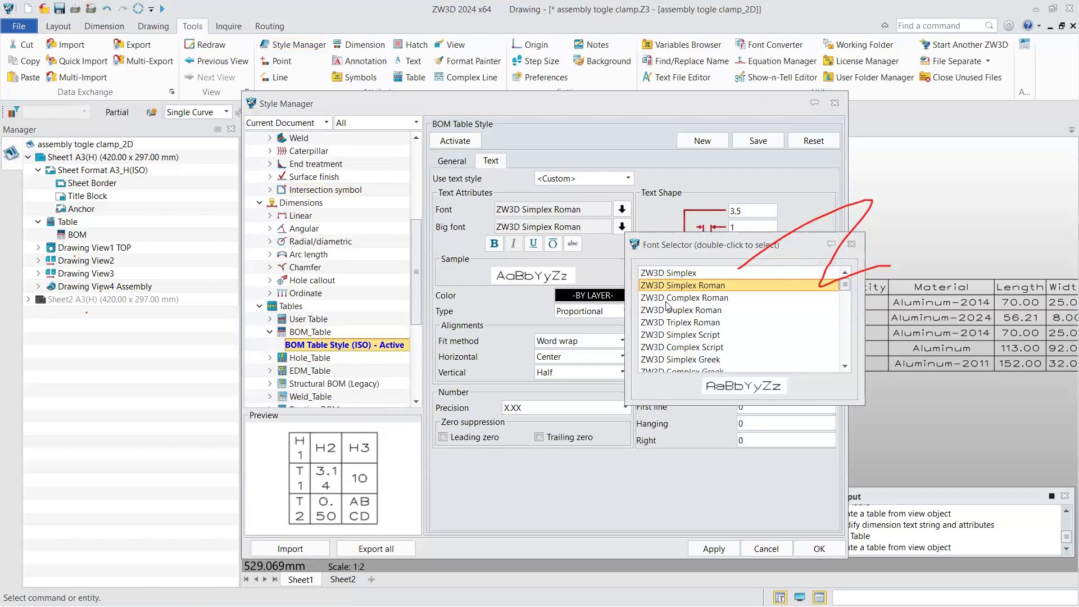
scroll(667, 305, "down", 3)
left_click(669, 310)
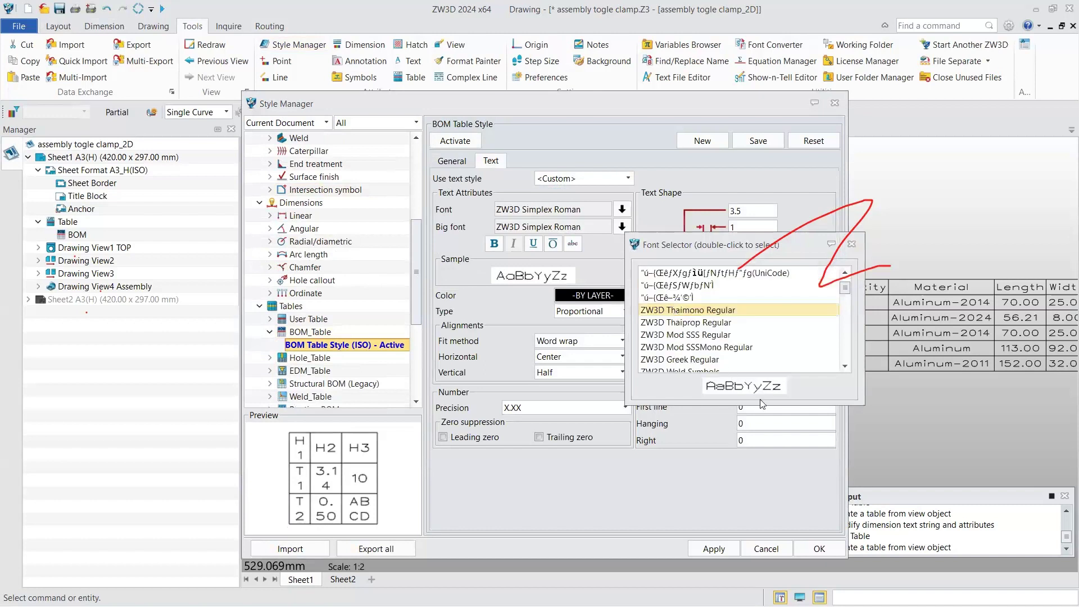
left_click(621, 227)
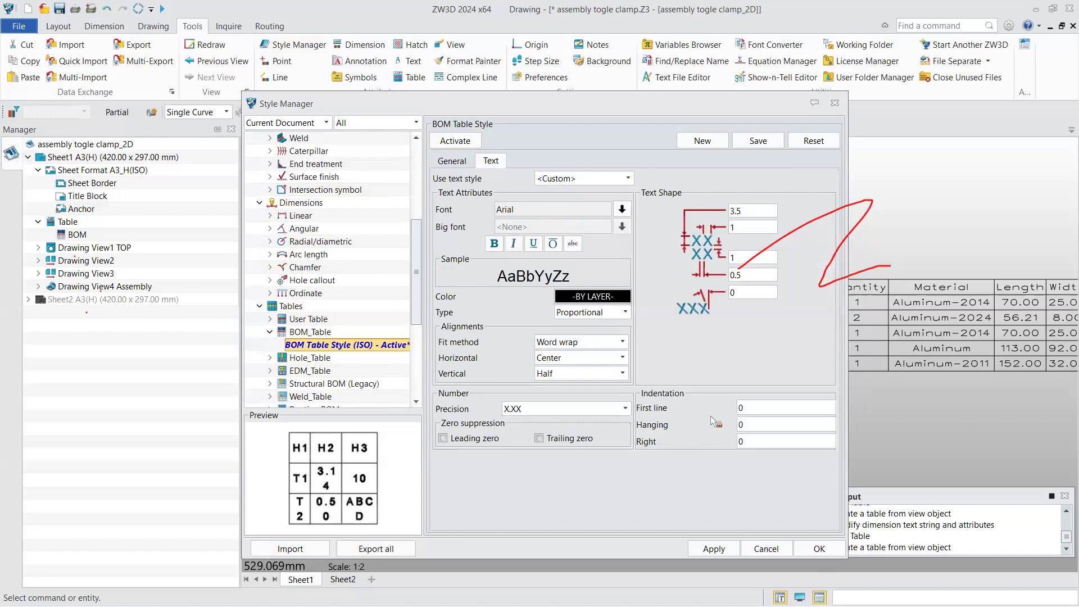
key("Return")
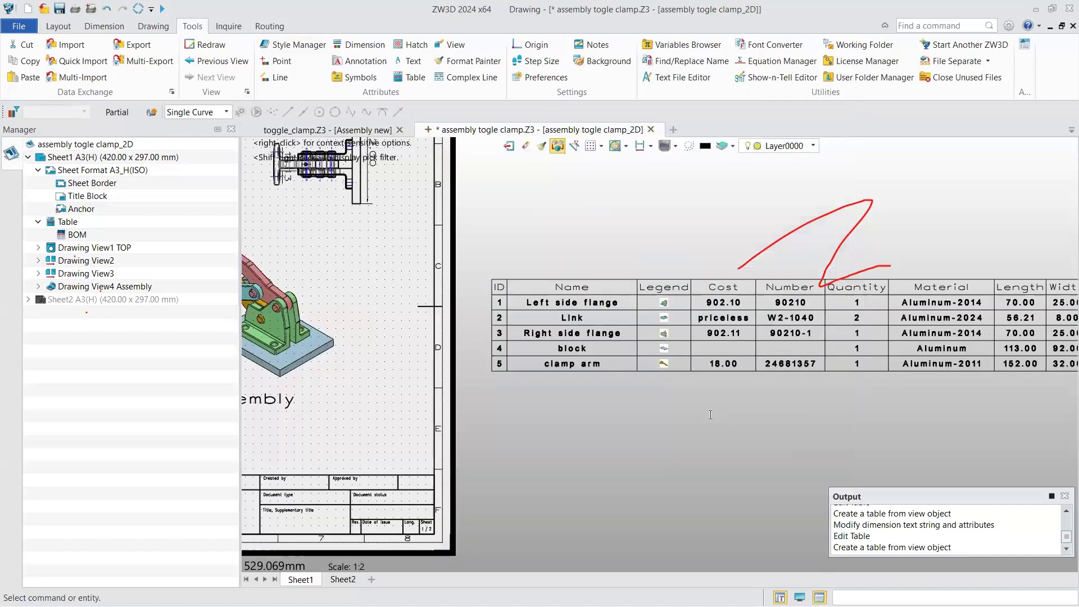
Examine the restyled text across the rows and columns of the BOM table on Sheet1
scroll(711, 414, "up", 2)
middle_click_drag(711, 415, 393, 416)
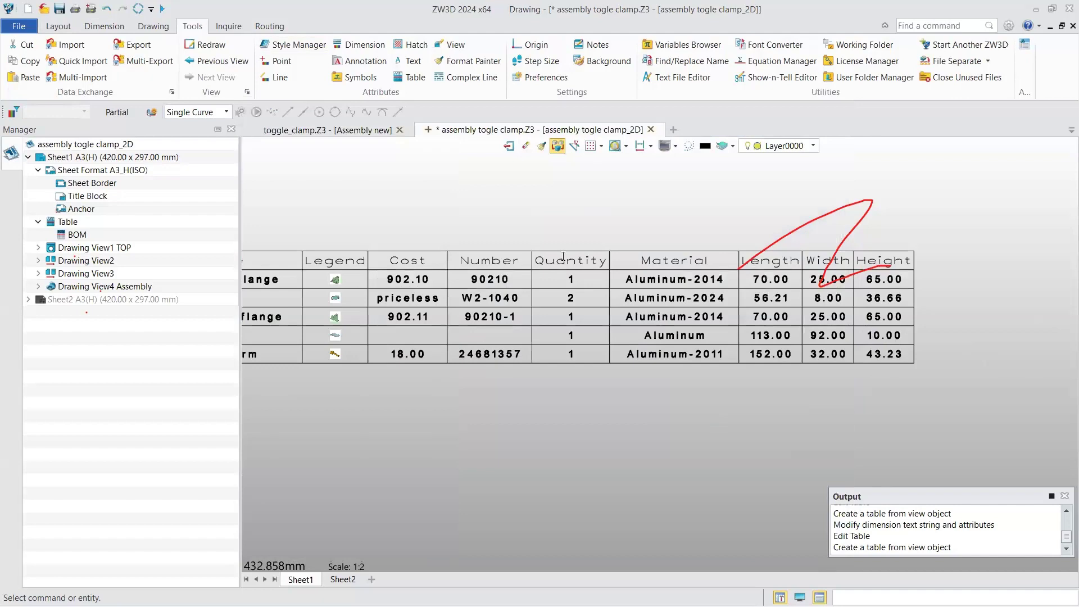
scroll(563, 257, "up", 1)
middle_click_drag(316, 172, 579, 278)
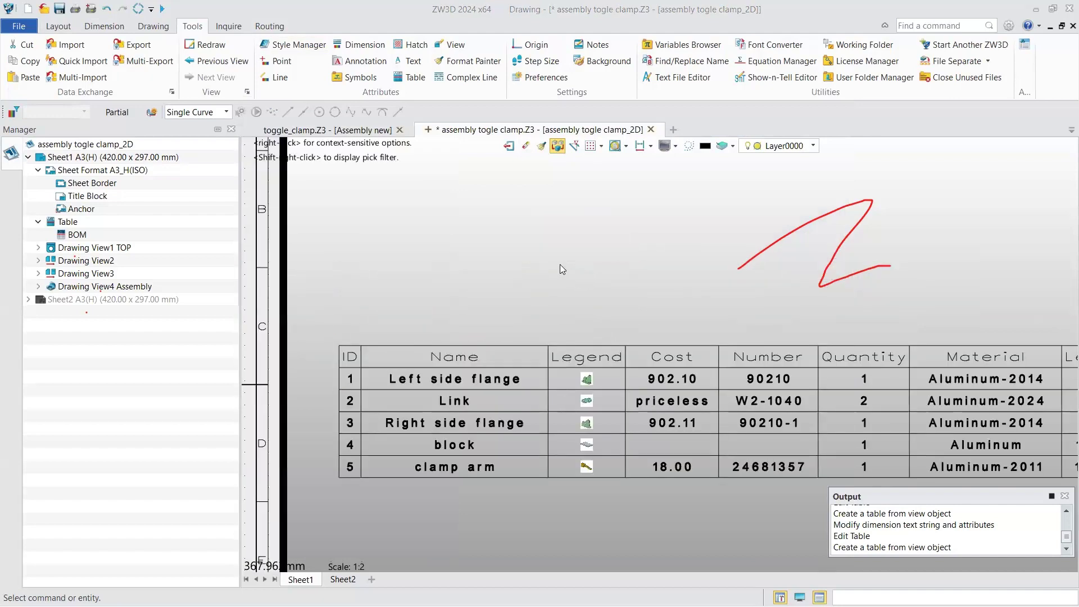
scroll(559, 264, "down", 3)
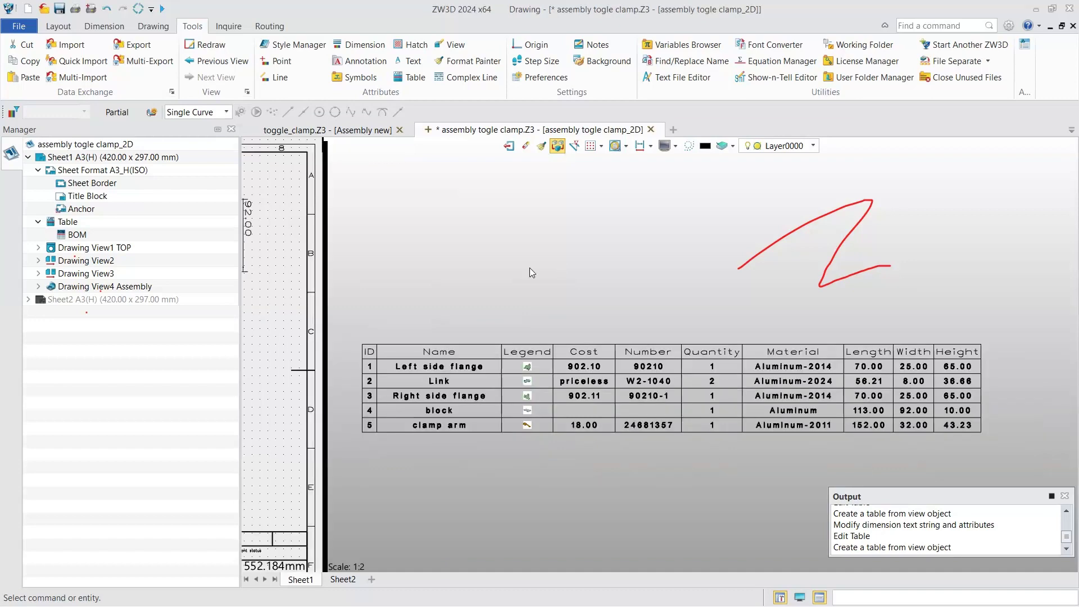
scroll(518, 237, "up", 1)
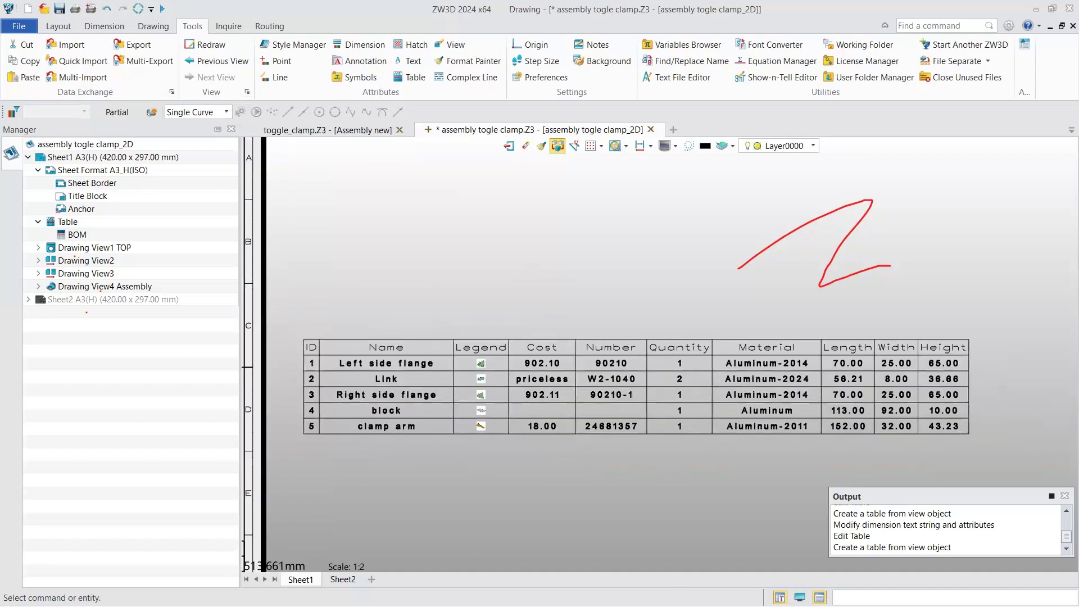
scroll(677, 356, "down", 1)
left_click(622, 369)
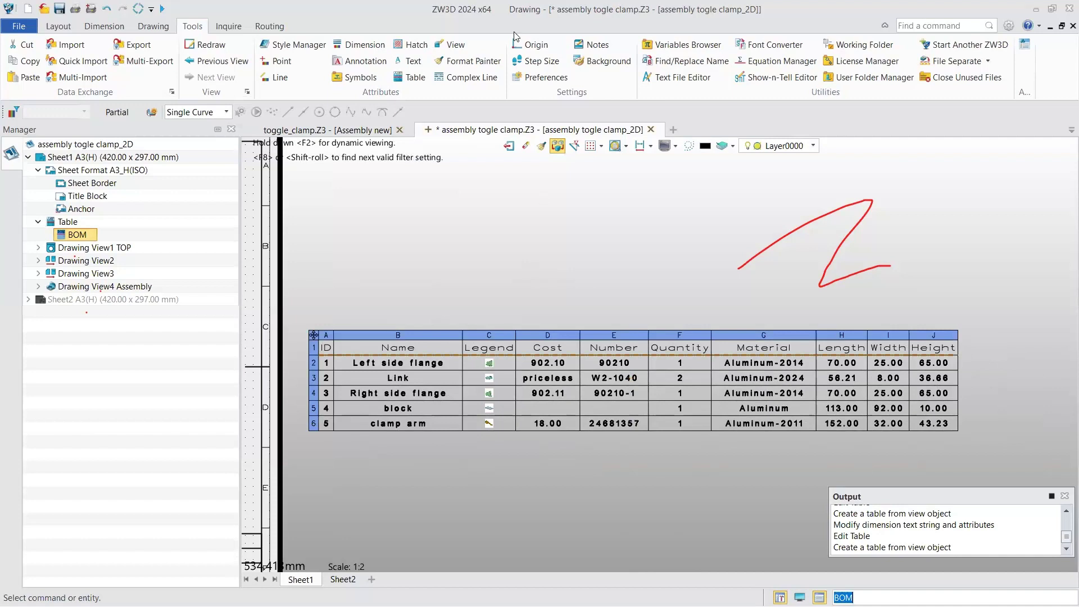
key("Escape")
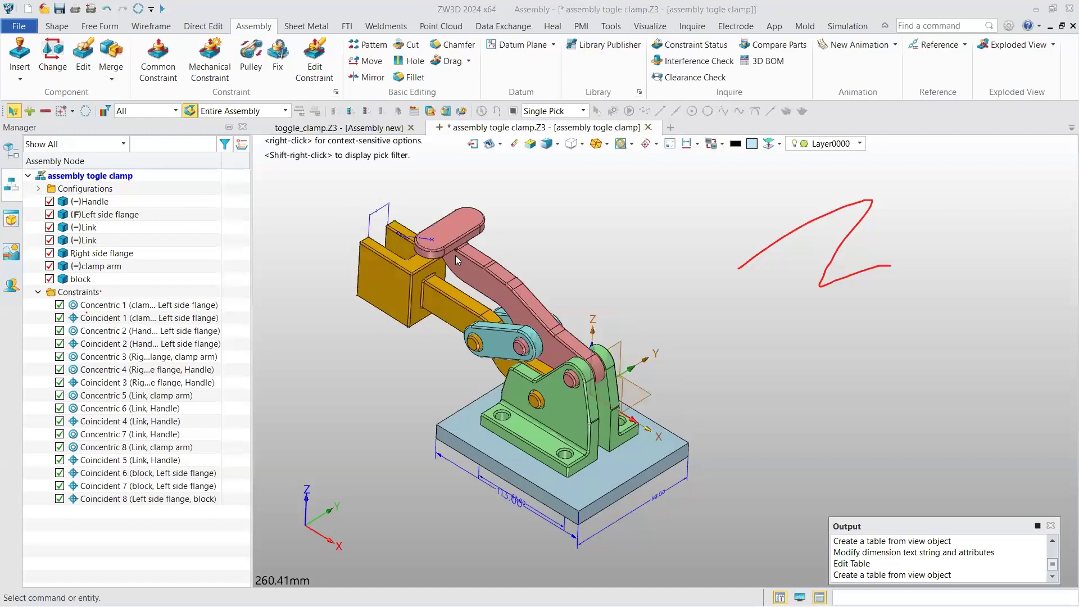
Open project mechanical move.Z3 from the Mechanical Constraint folder and rotate its fork shaft to demonstrate the gear motion
key("ctrl+o")
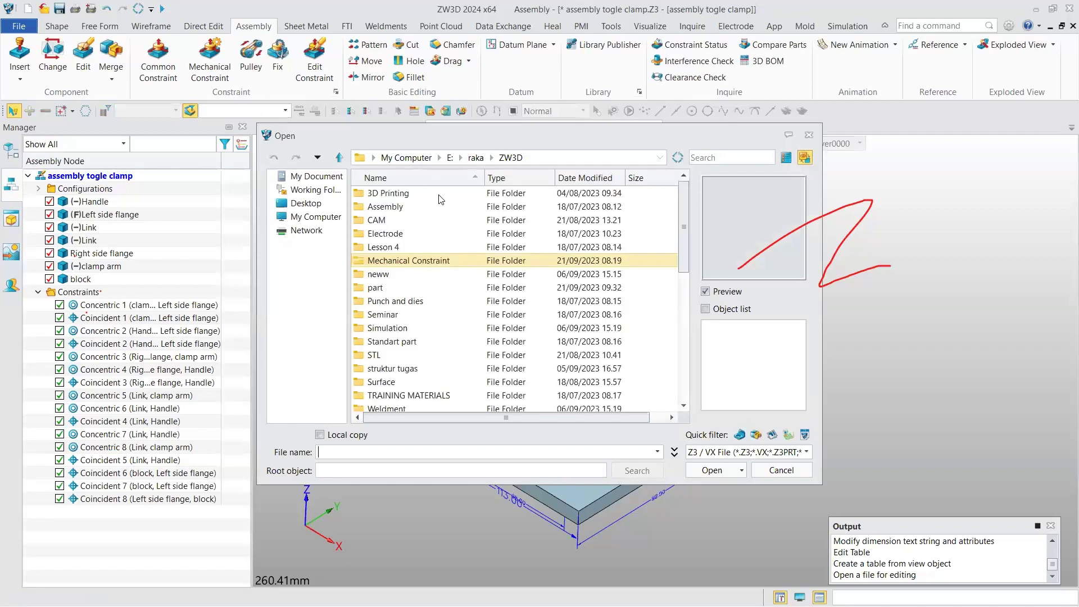
key("Return")
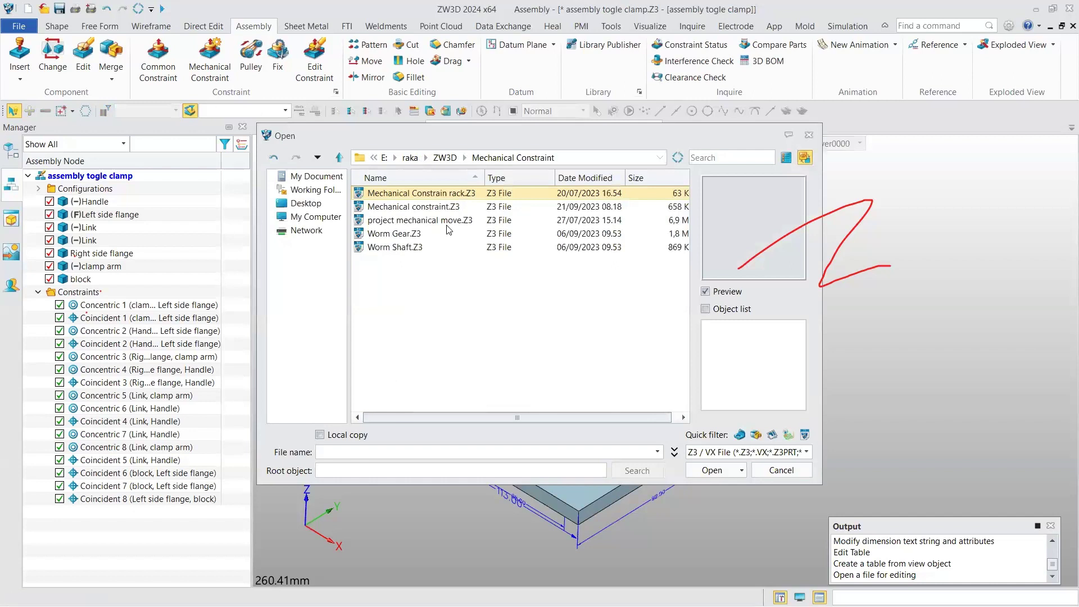
left_click(447, 221)
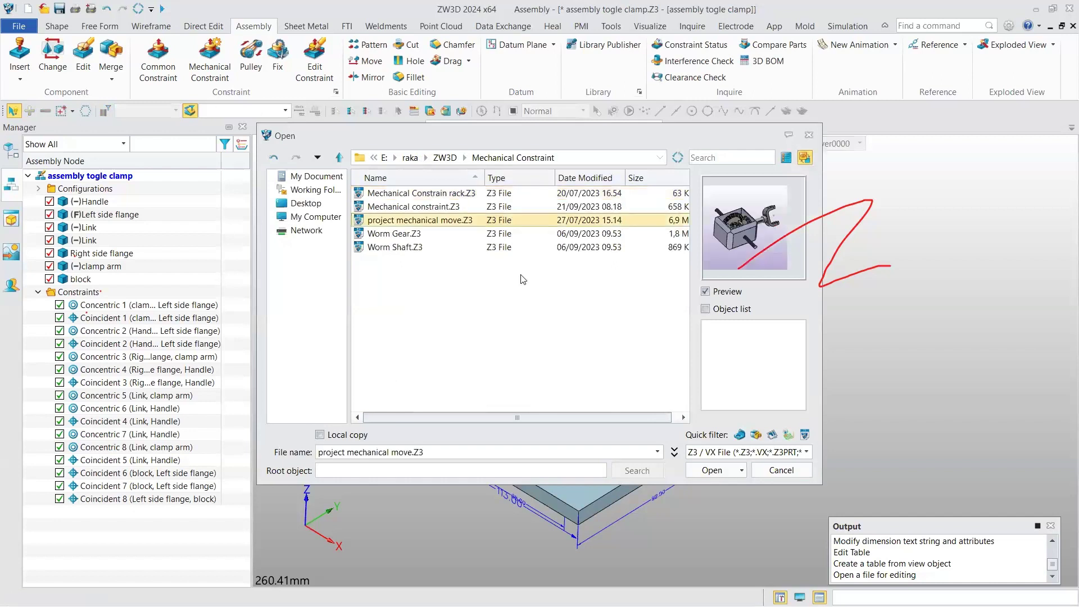
double_click(465, 220)
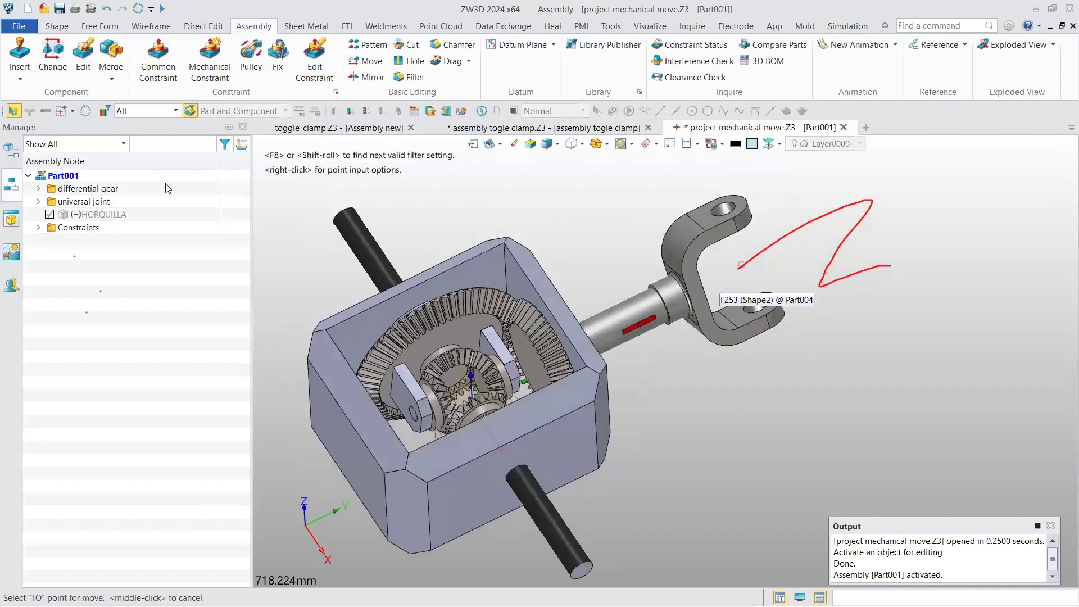
left_click(391, 439)
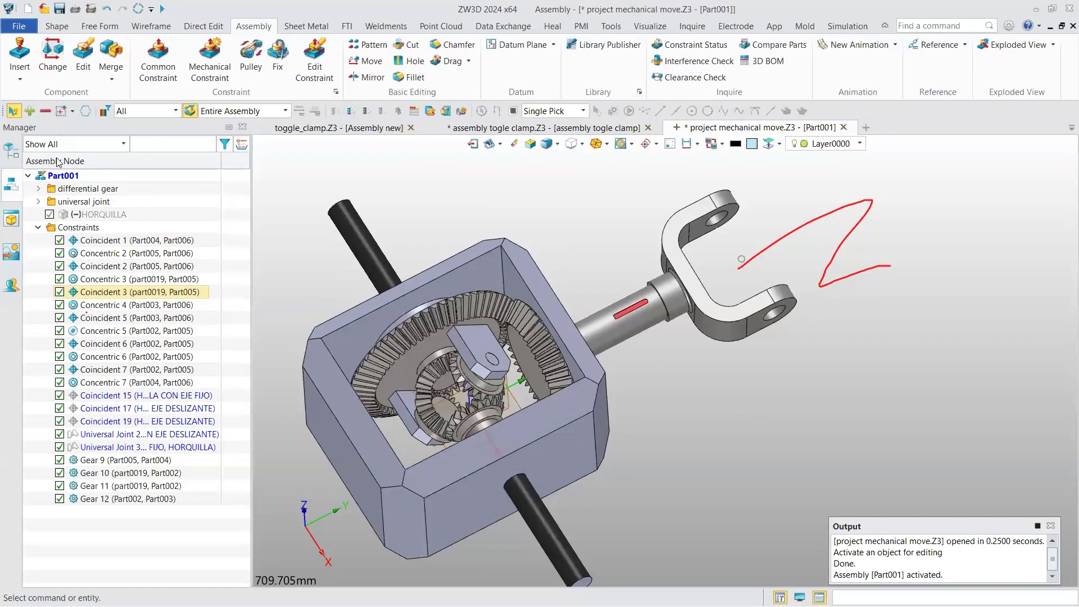
Open the Gear 9 constraint between Part005 and Part004 for editing and examine its gear selections on the model
double_click(138, 459)
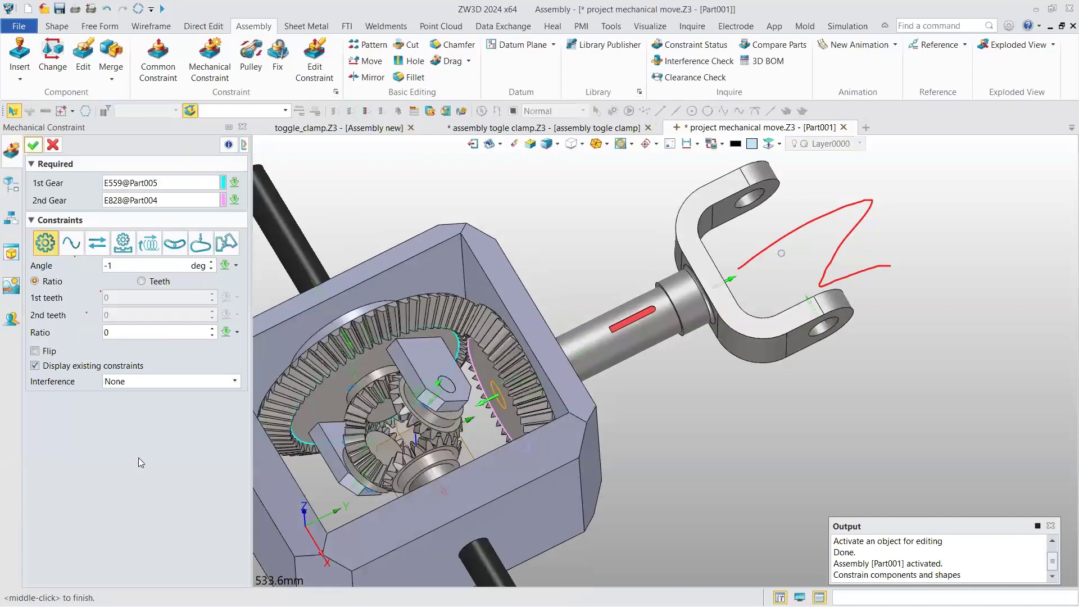
scroll(423, 465, "up", 5)
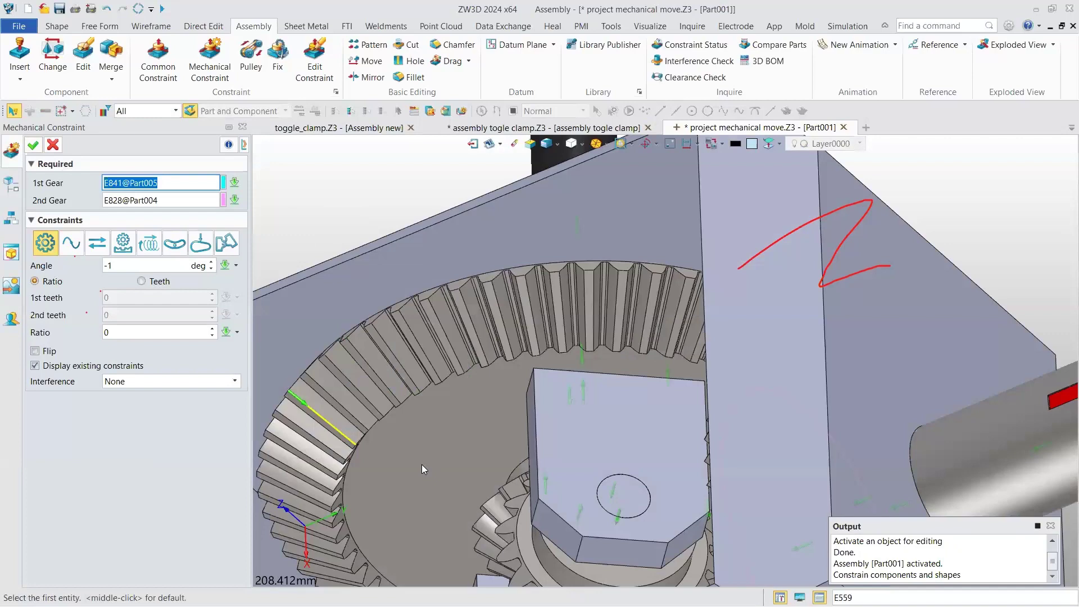
left_click(422, 464)
scroll(422, 465, "down", 1)
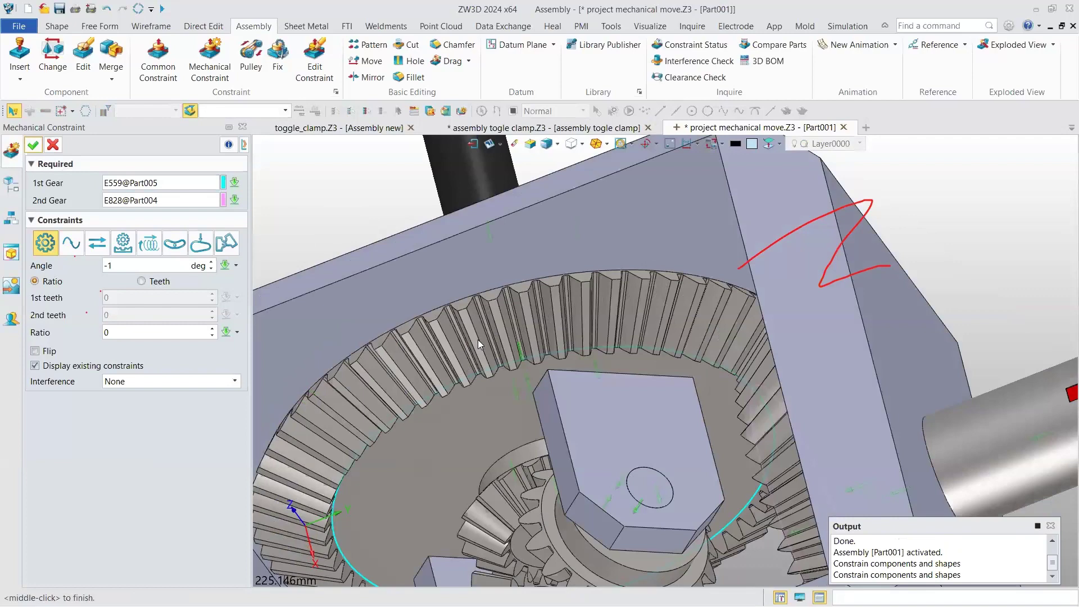
scroll(478, 339, "up", 8)
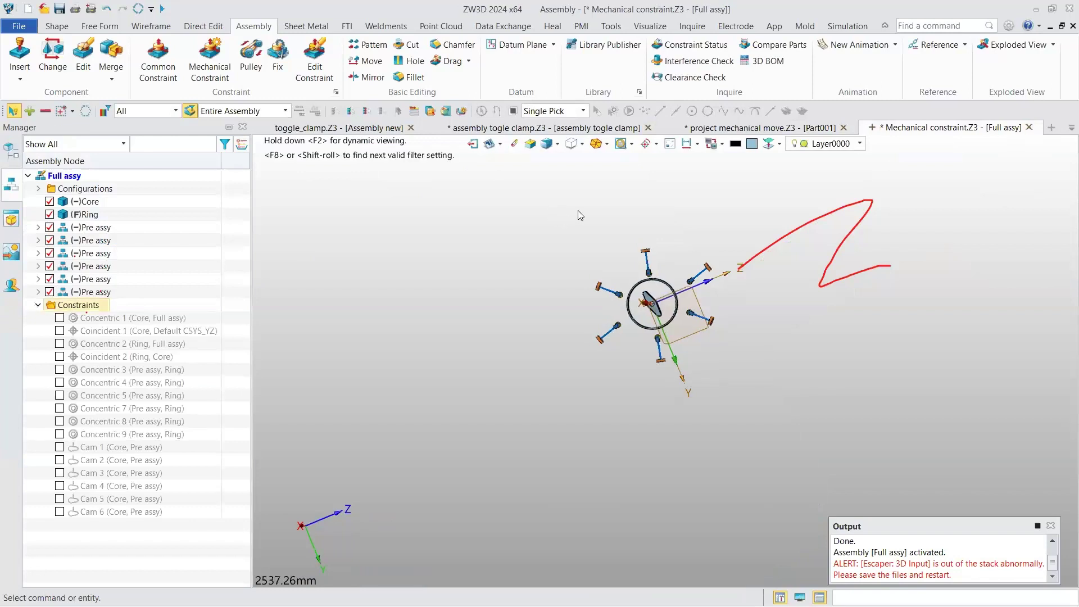
Undo the deactivation of the concentric, coincident and cam constraints in Full assy
key("ctrl+z")
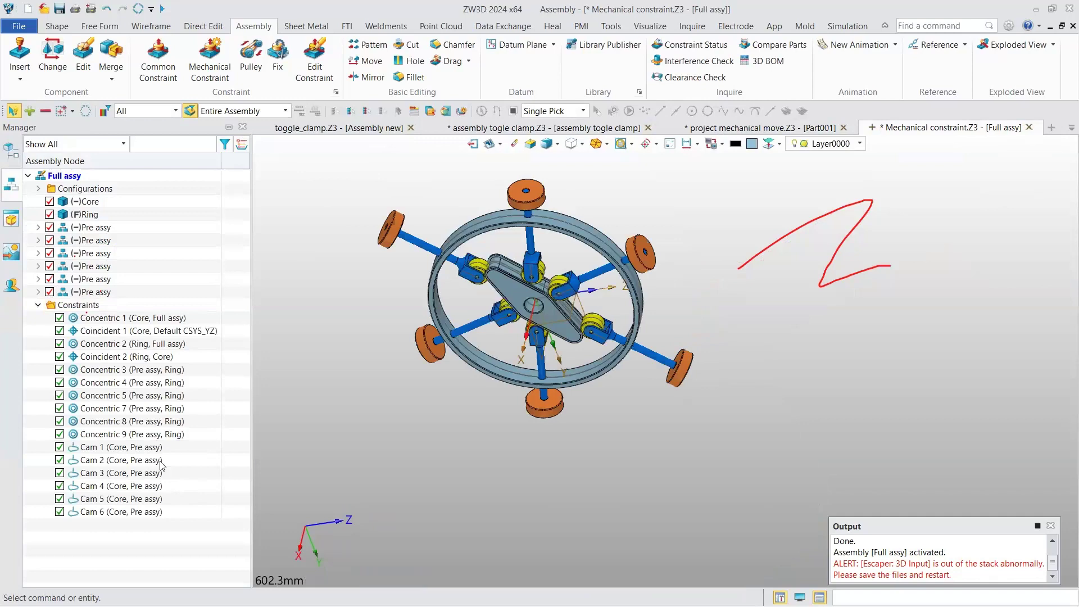
In project mechanical move.Z3, add a Gear constraint between the circular edges of bevel gears Part005 and Part004
key("ctrl+Tab")
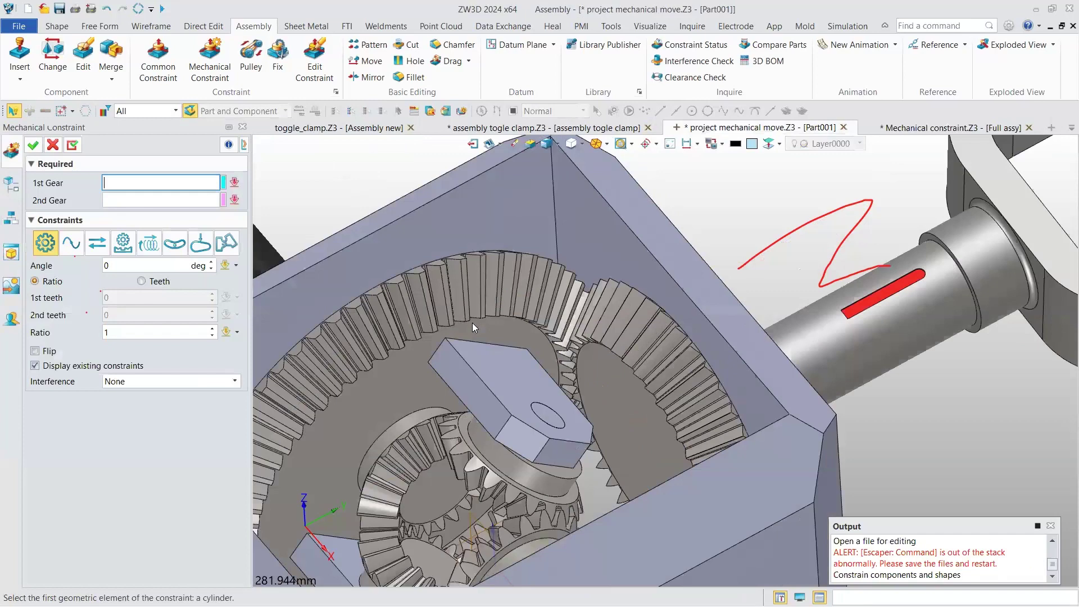
left_click(533, 315)
scroll(513, 359, "up", 2)
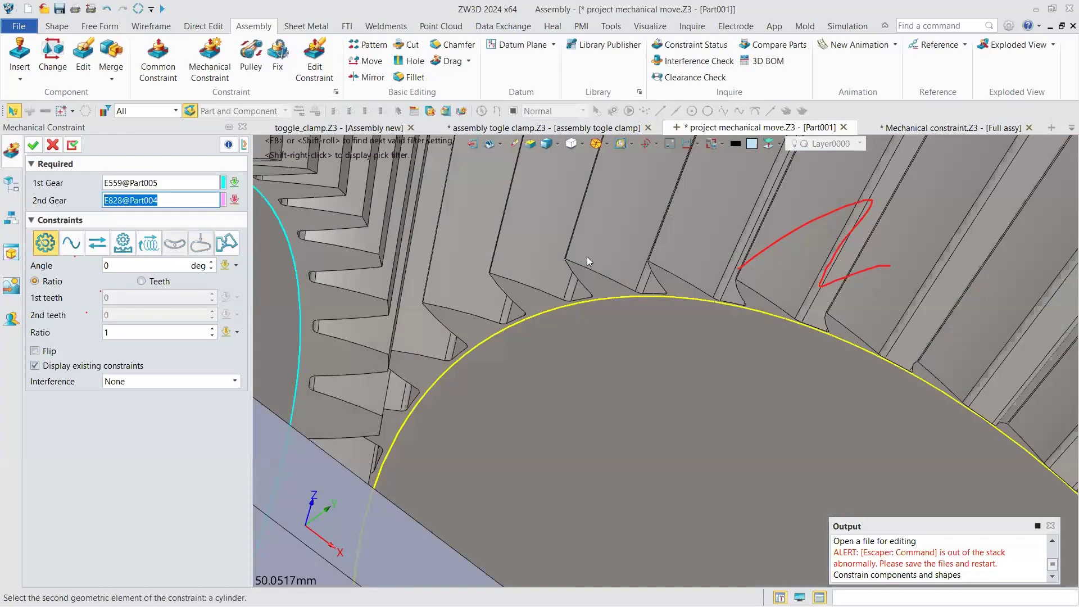
middle_click(560, 227)
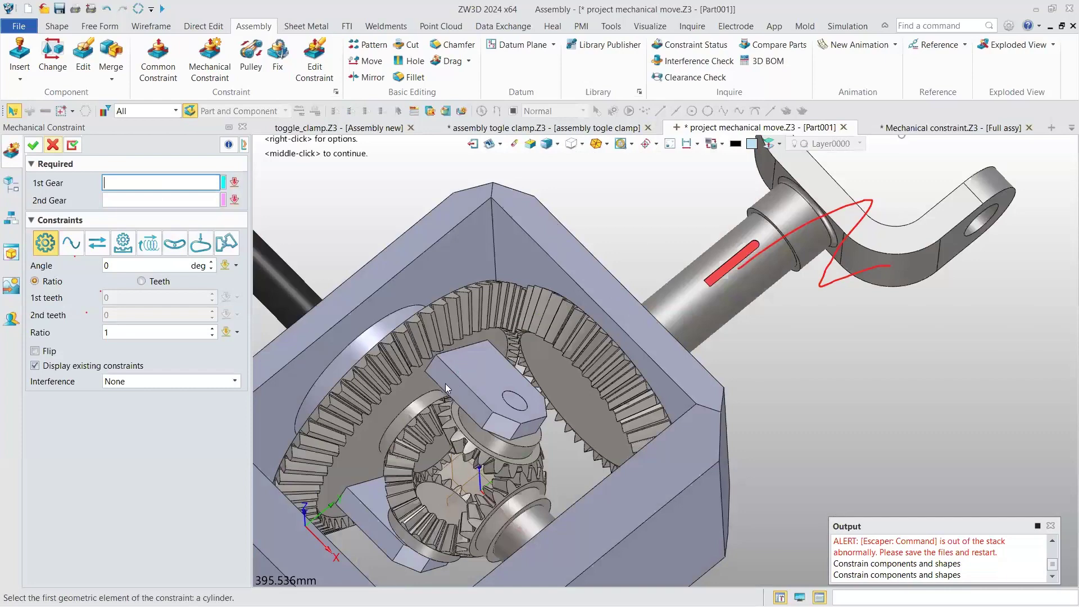
middle_click(452, 410)
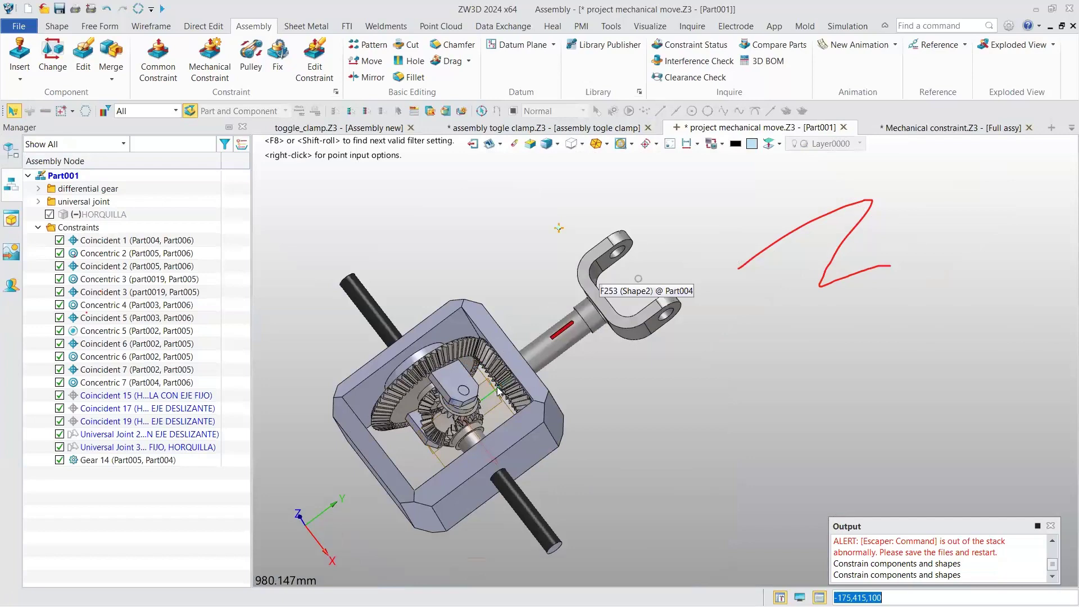
Add a Gear constraint between the inner circular edges of the small differential gears Part003 and Part002
scroll(497, 391, "up", 4)
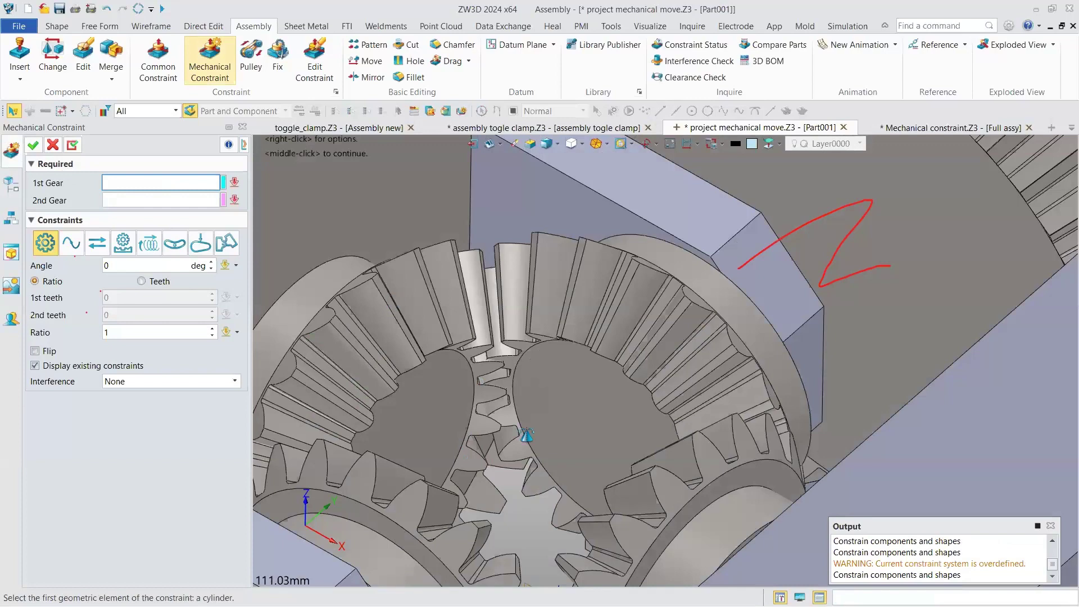
left_click(607, 424)
scroll(641, 396, "up", 2)
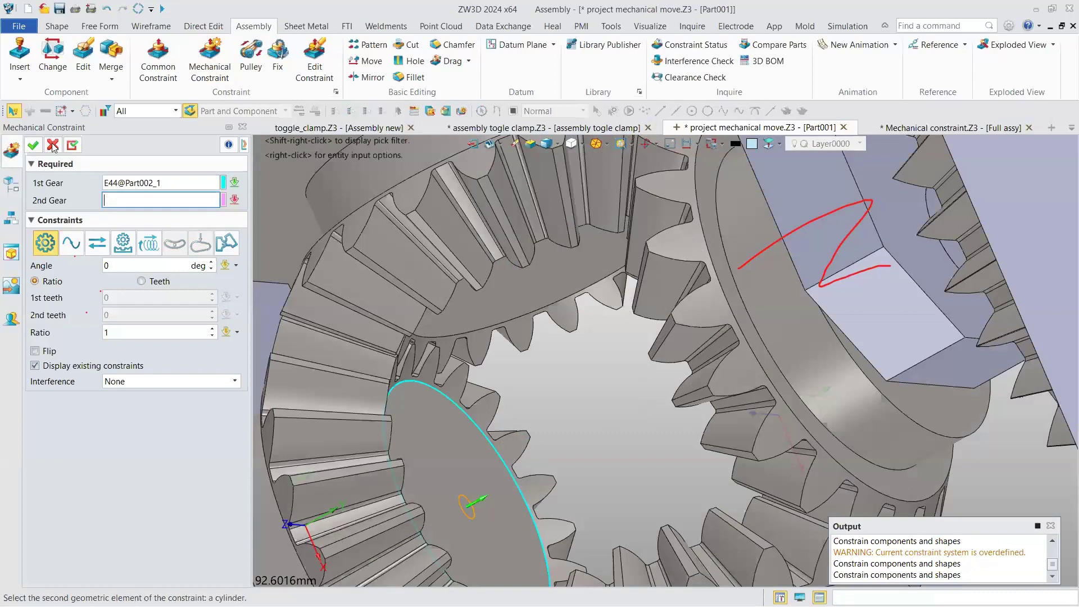
left_click(337, 317)
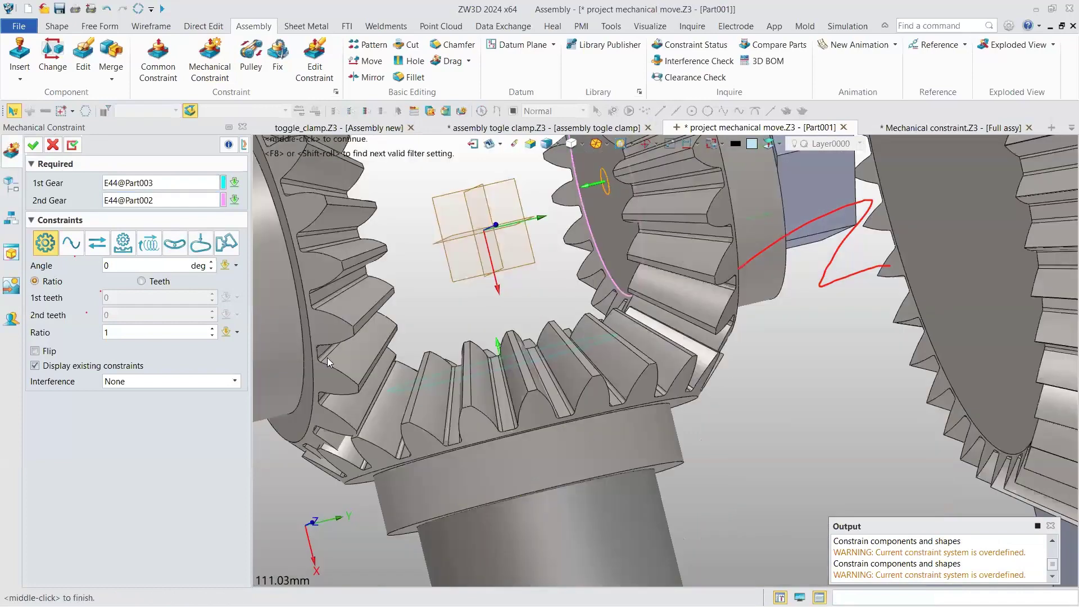
middle_click(122, 479)
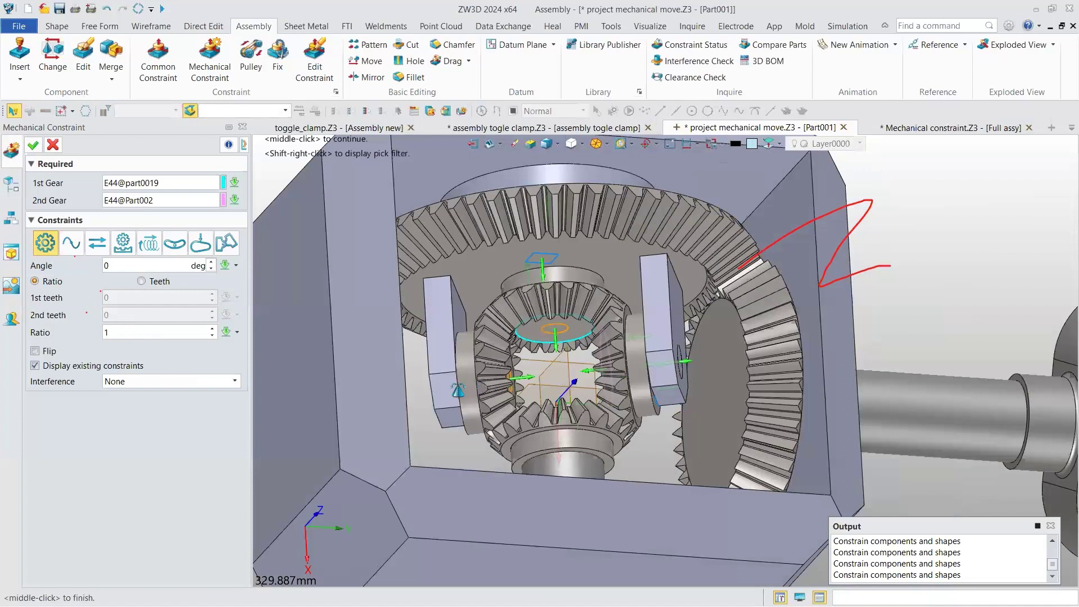
Change the second gear of the part0019 gear constraint to the circular edge of Part002_1 and accept the edit
left_click(458, 390)
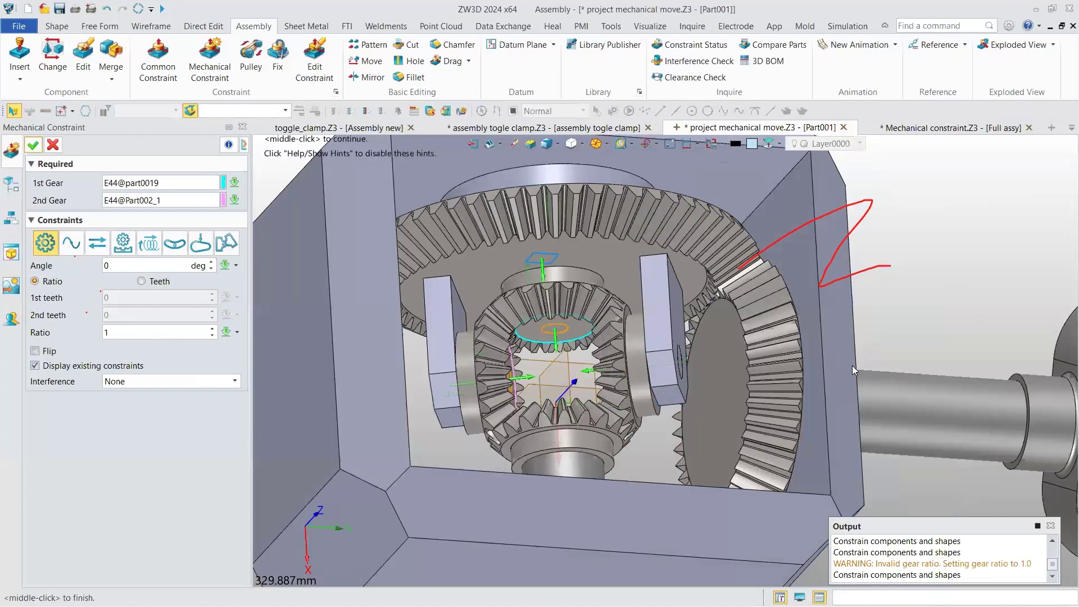
middle_click(837, 368)
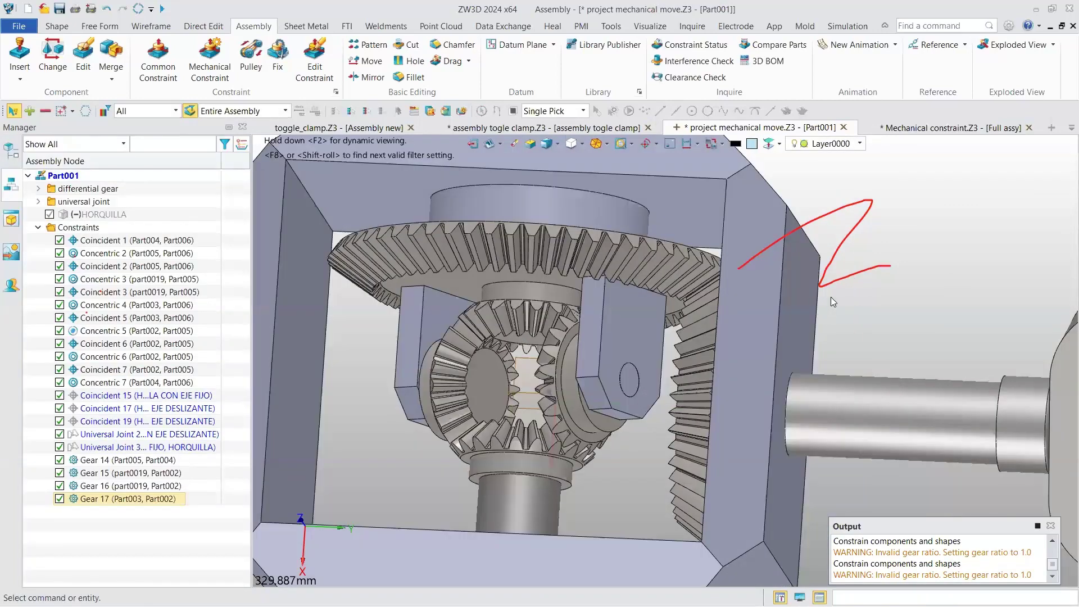
scroll(662, 260, "down", 3)
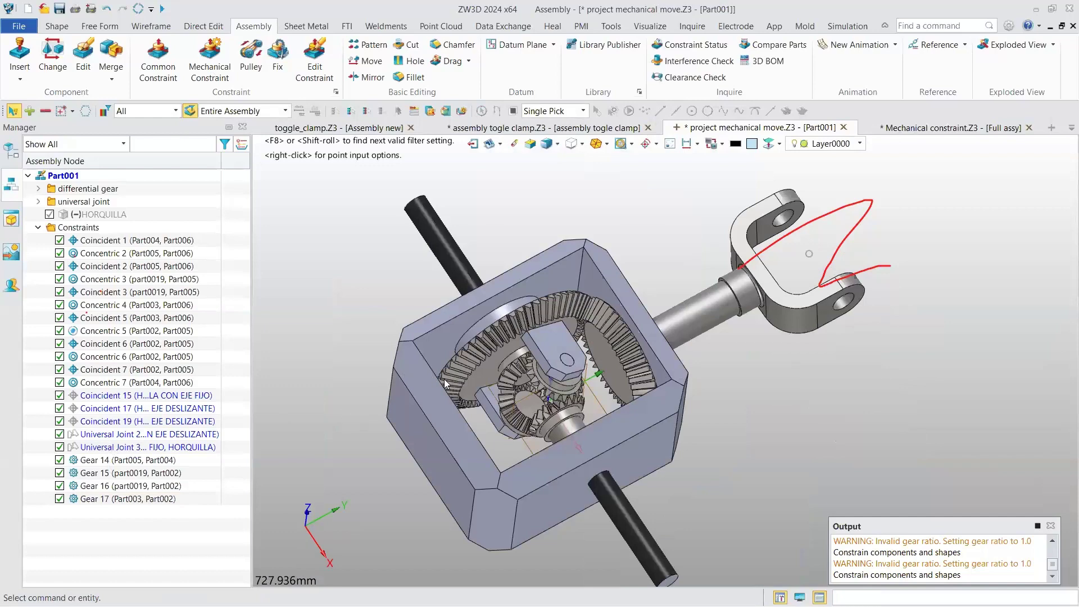
In Mechanical constraint.Z3, examine the Cam constraint between the small ring roller and the core's cam faces, and rotate the core to demonstrate it
key("ctrl+Tab")
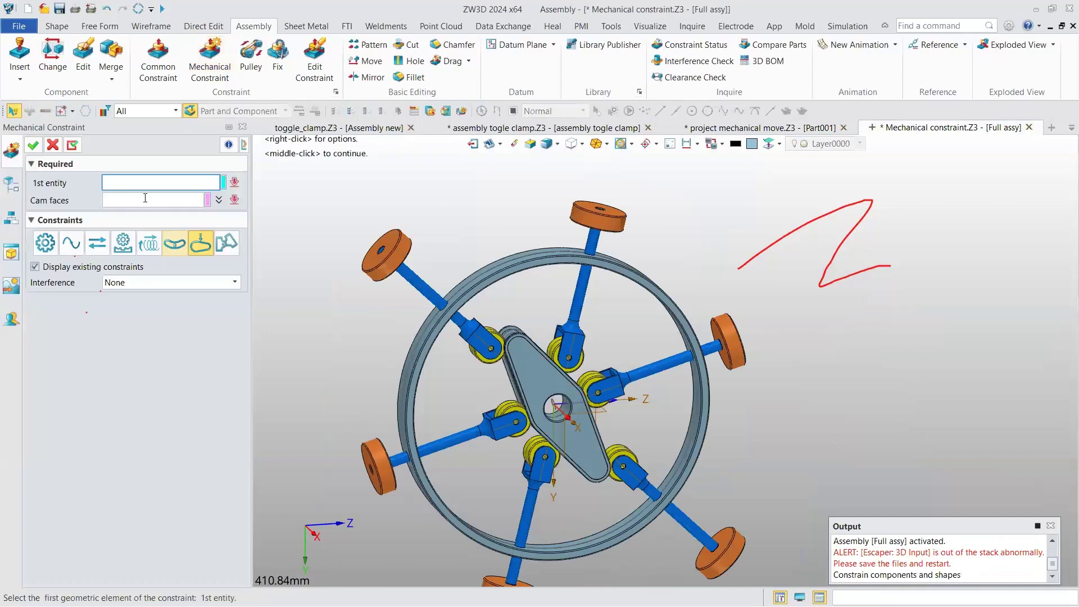
left_click(514, 354)
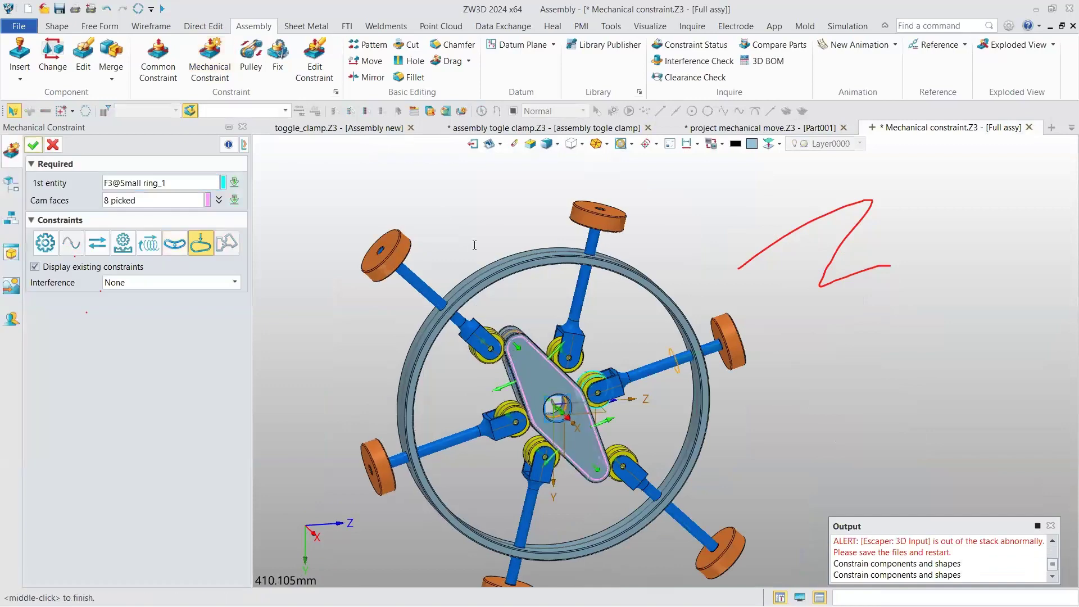
middle_click_drag(563, 360, 569, 369)
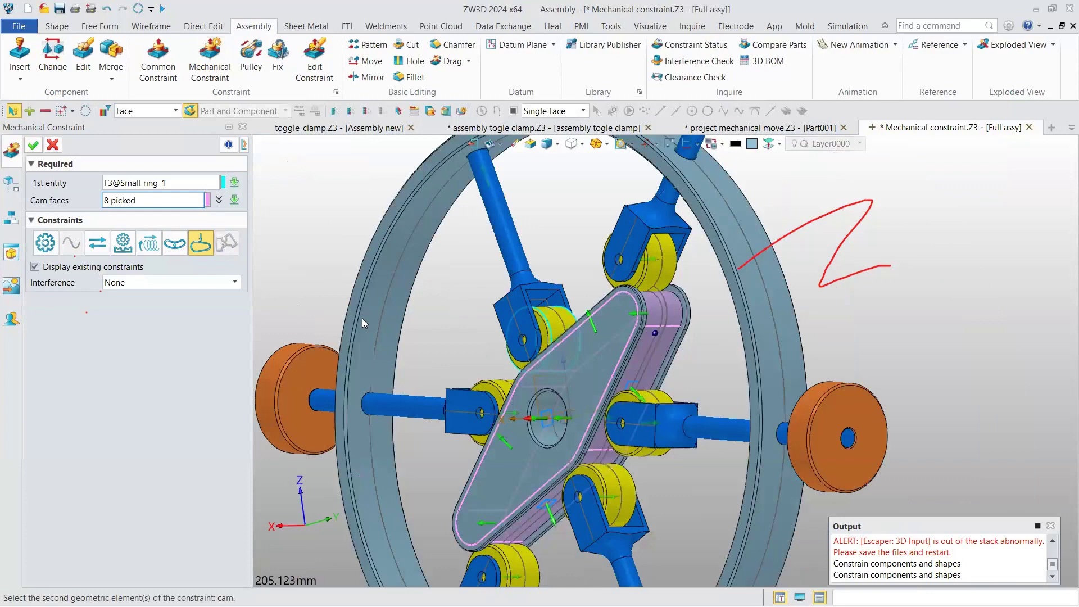
middle_click_drag(362, 318, 419, 405)
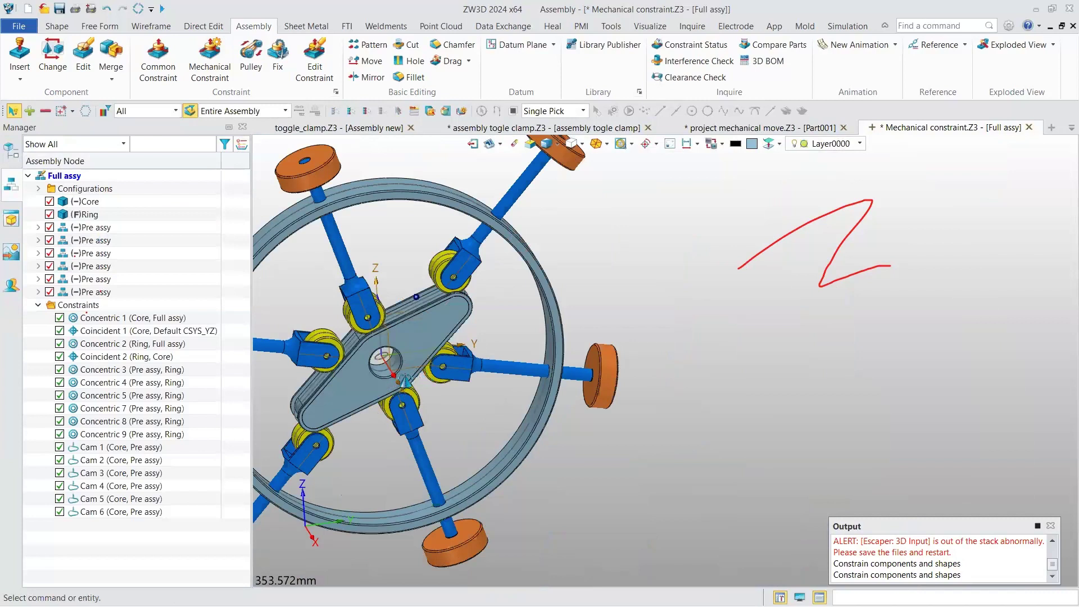
left_click(409, 391)
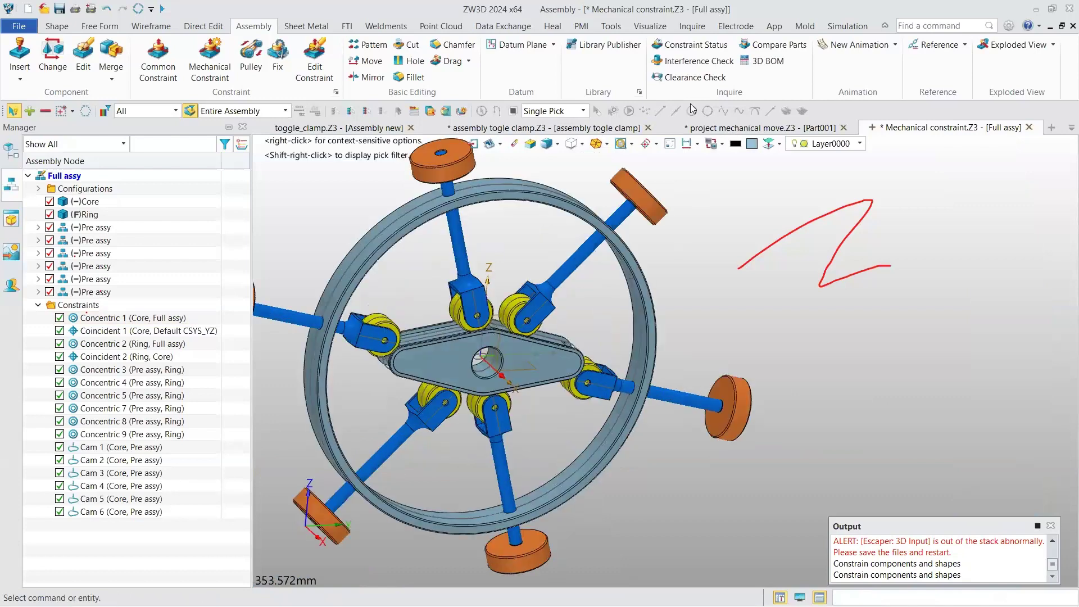
Return to project mechanical move.Z3, open its Move animation and play the motorised gear motion
left_click(730, 128)
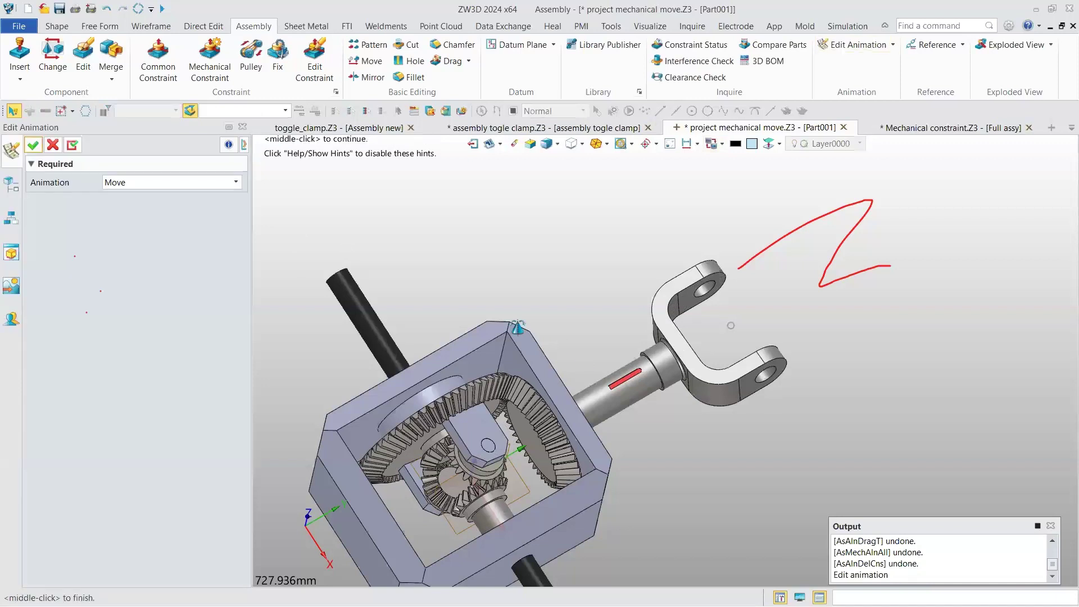
middle_click(79, 272)
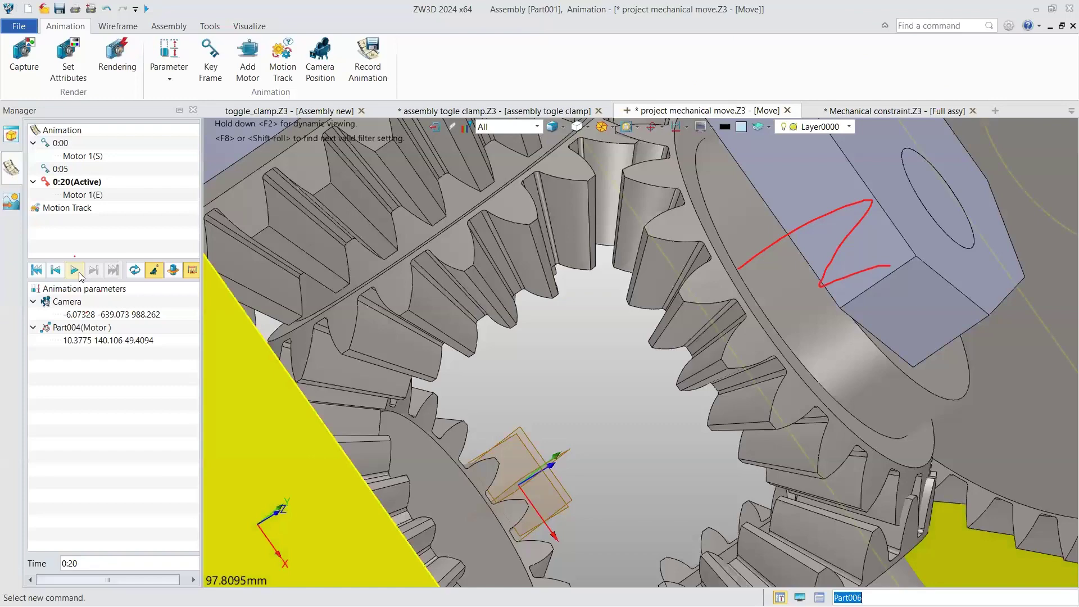
left_click(79, 274)
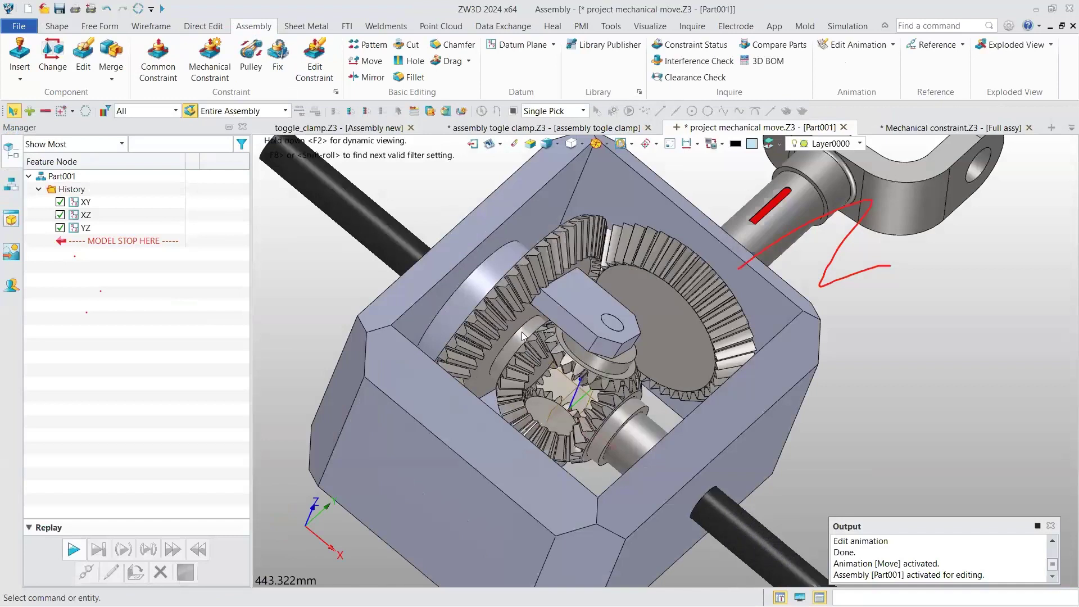
Create a 20-second animation and set its 0:00 camera position to the current close-up view of the gears, with extents of about 262 mm
middle_click(415, 177)
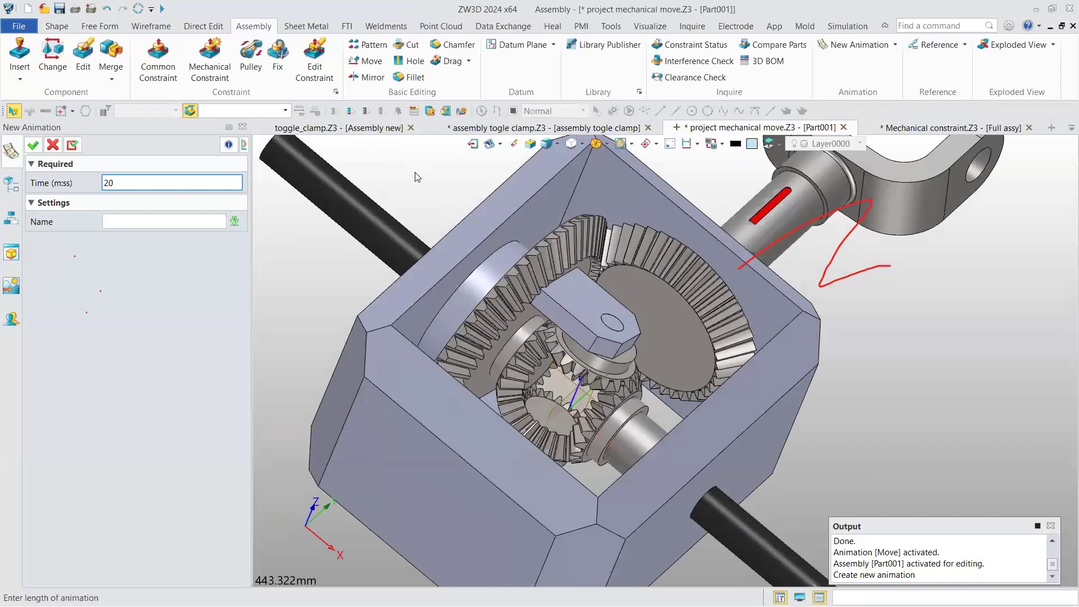
key("Return")
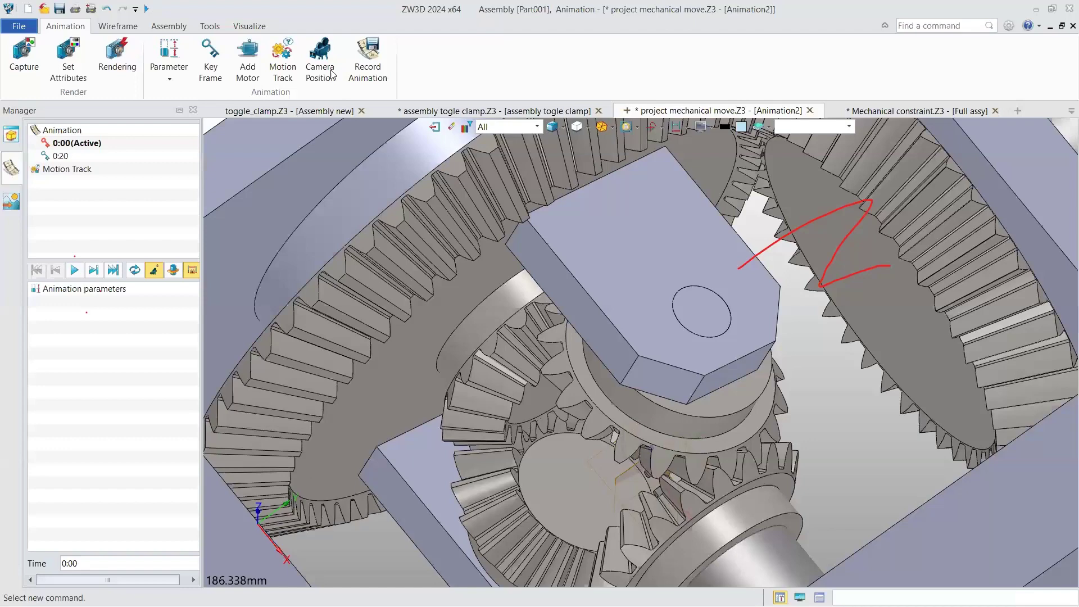
scroll(535, 382, "down", 1)
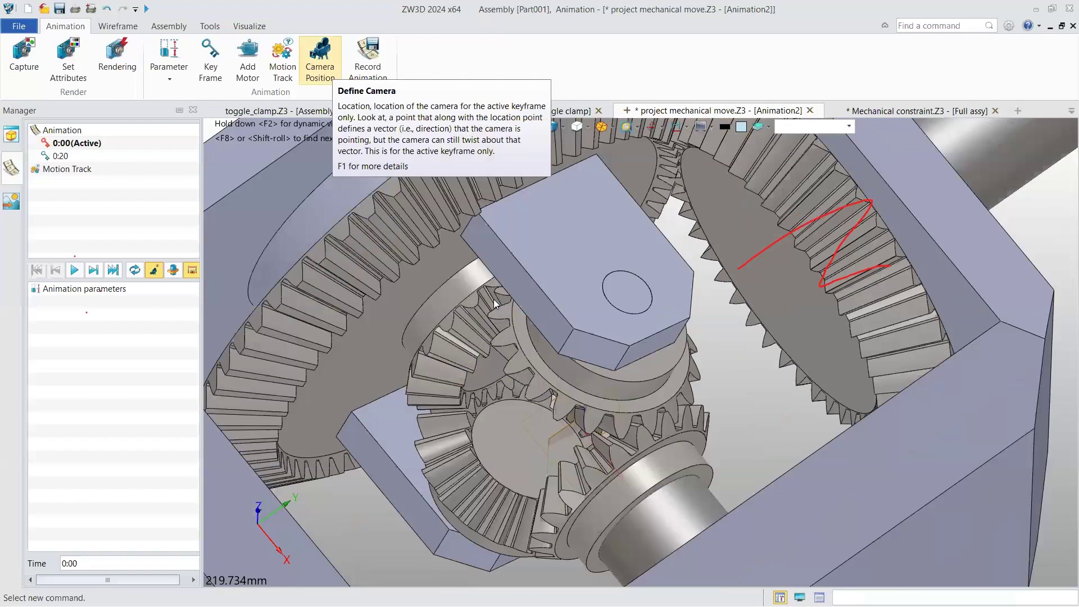
scroll(493, 299, "down", 2)
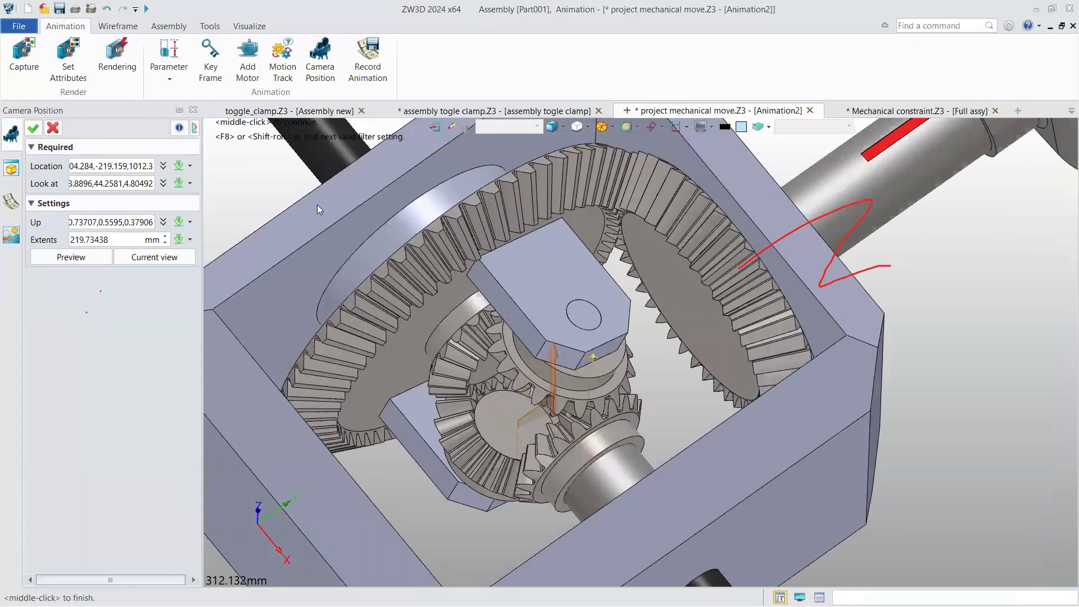
scroll(326, 232, "up", 2)
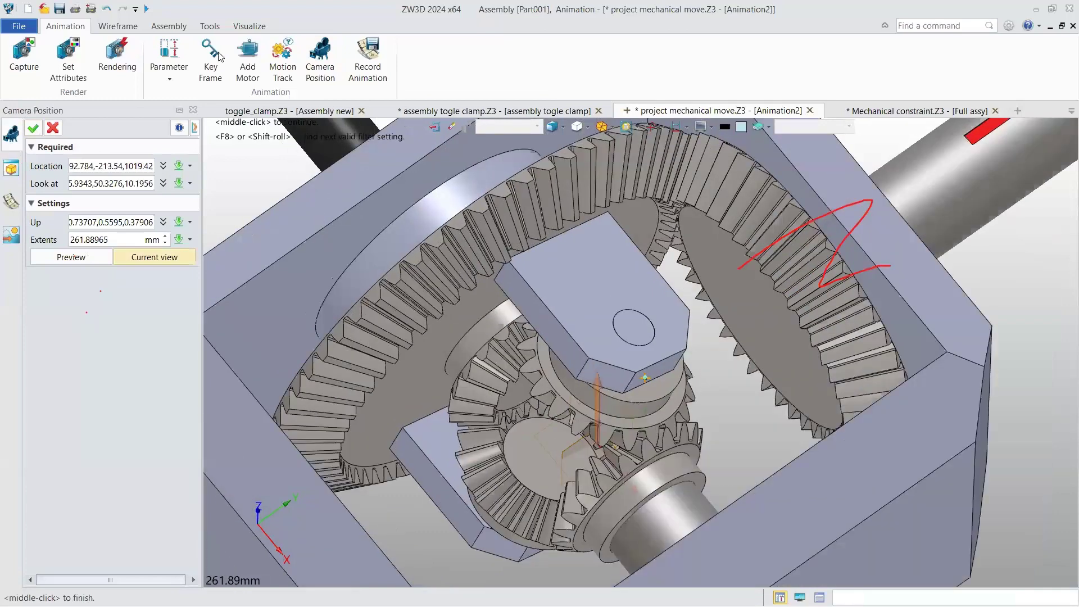
middle_click(135, 138)
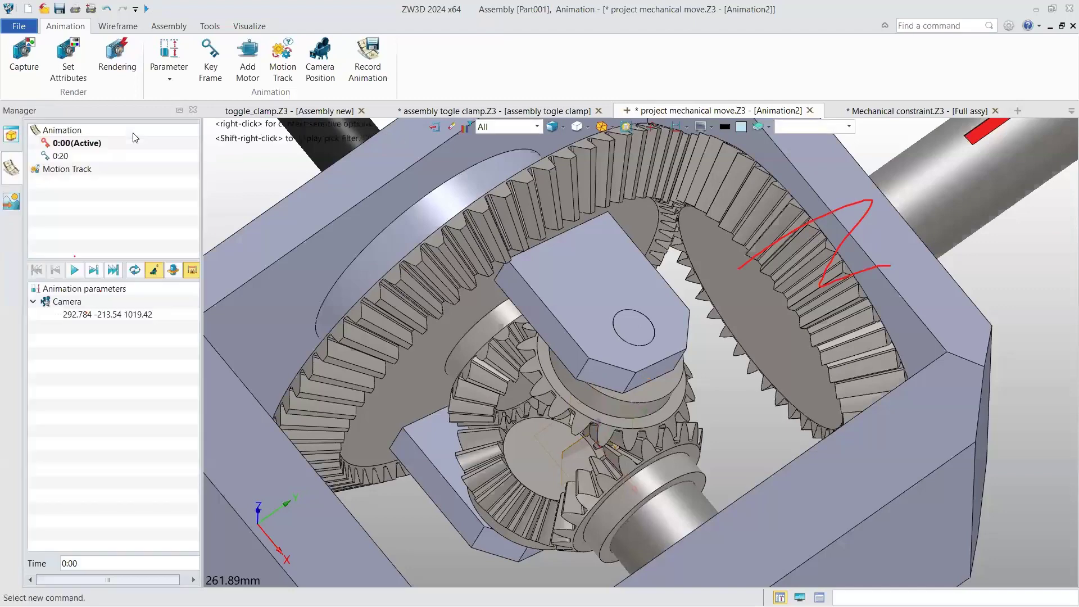
Add a key frame at 0:02 to the new animation
middle_click(135, 137)
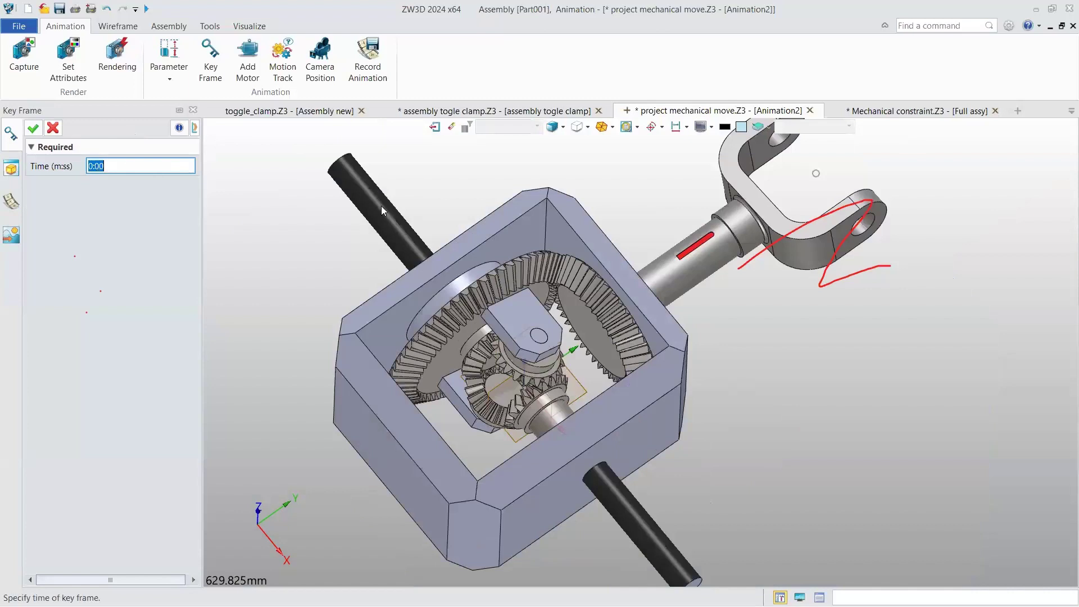
type("2")
key("Return")
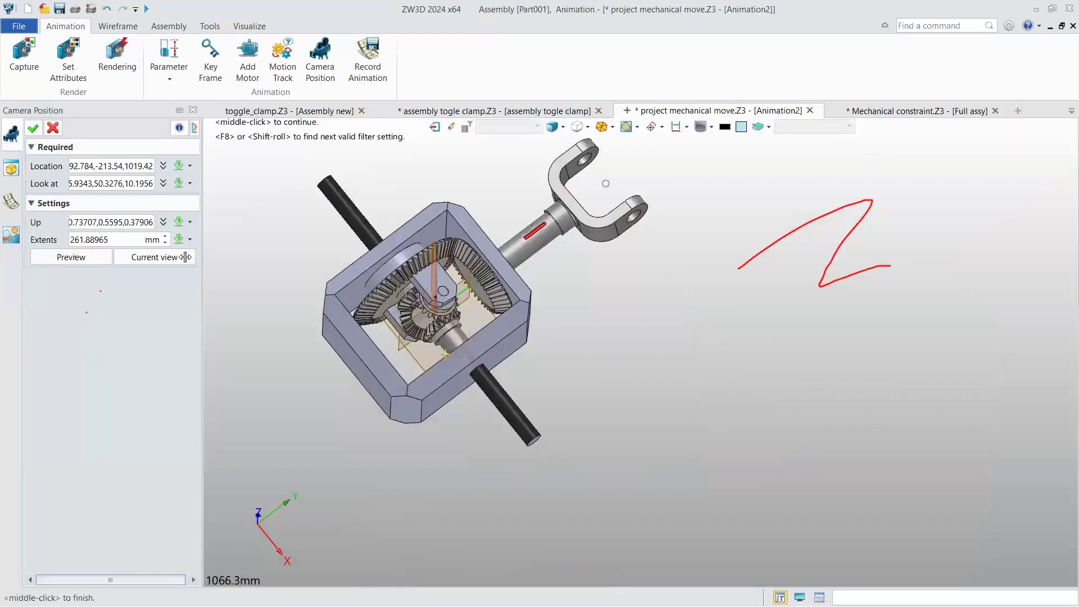
Set the 0:02 key frame's camera position to the current view framing the whole gearbox and fork, with extents of about 895 mm
scroll(606, 183, "up", 1)
middle_click_drag(606, 183, 628, 200)
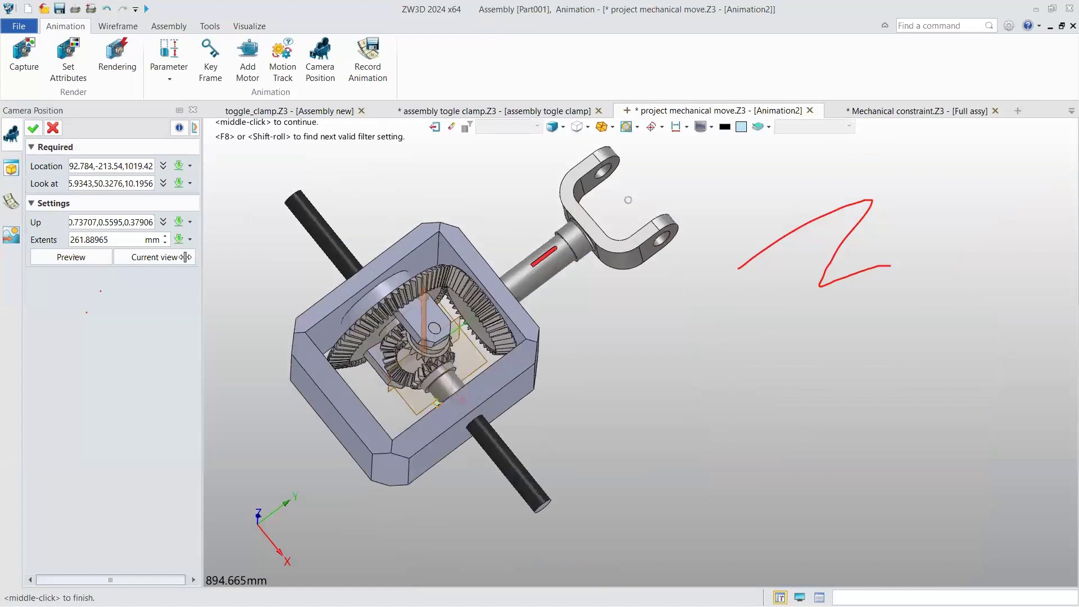
left_click(186, 257)
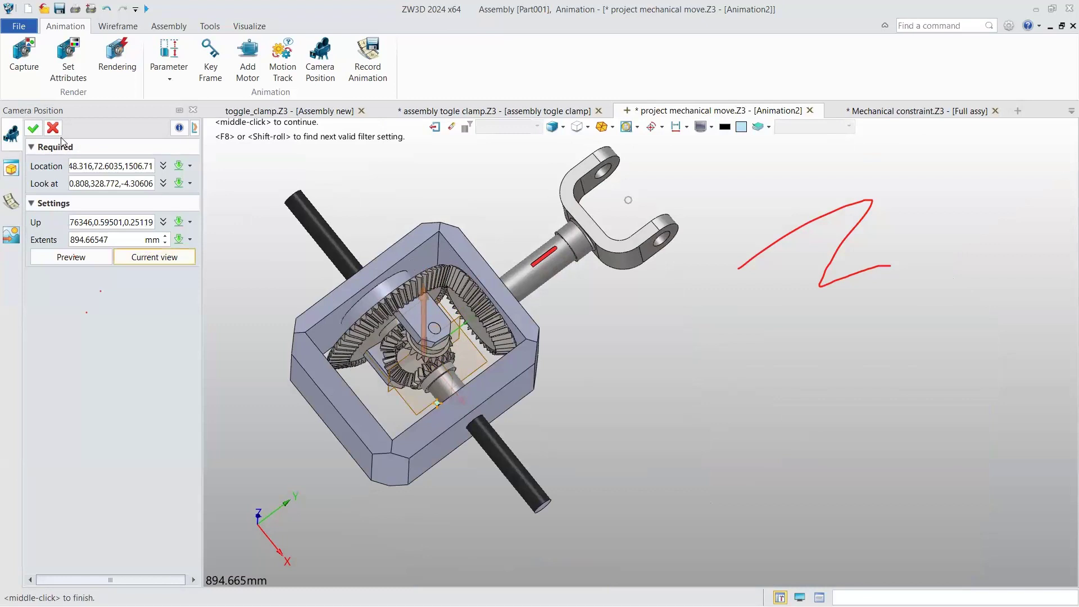
middle_click(68, 274)
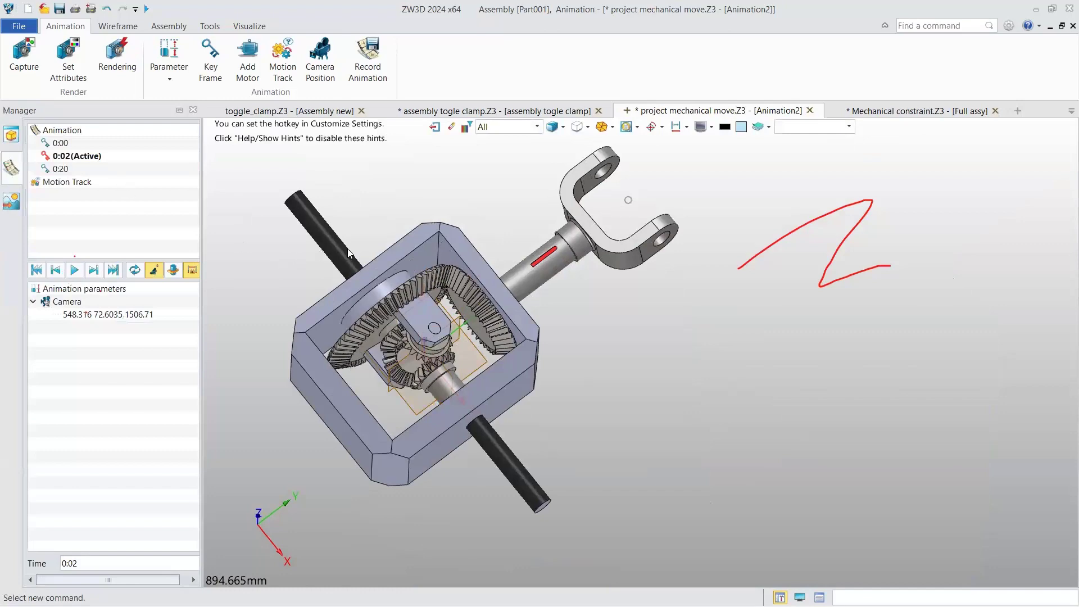
Activate the 0:00 key frame and play the animation to check the camera movement
double_click(60, 144)
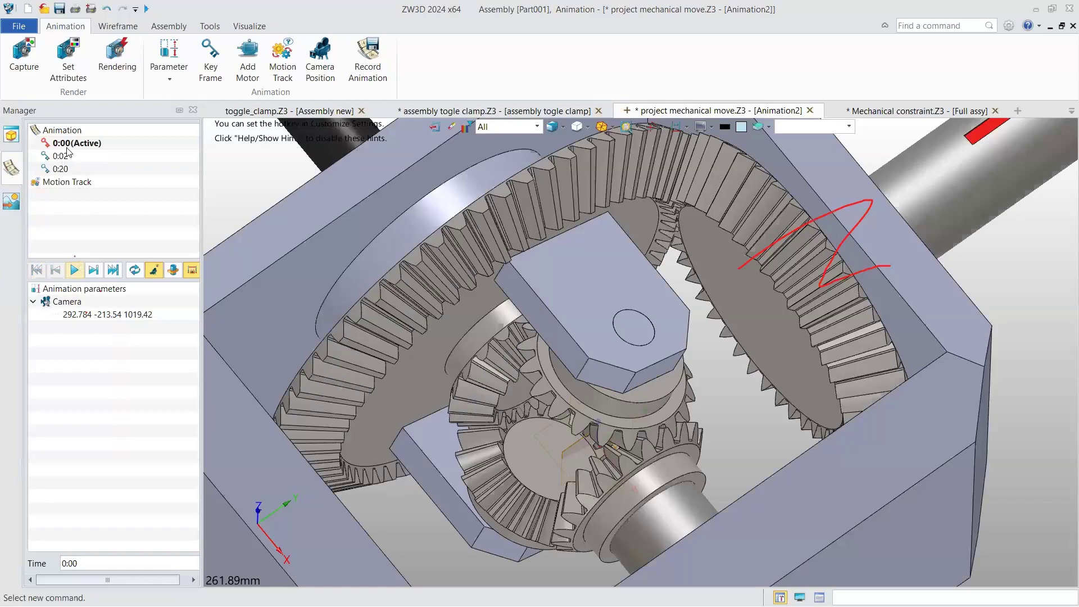
left_click(74, 270)
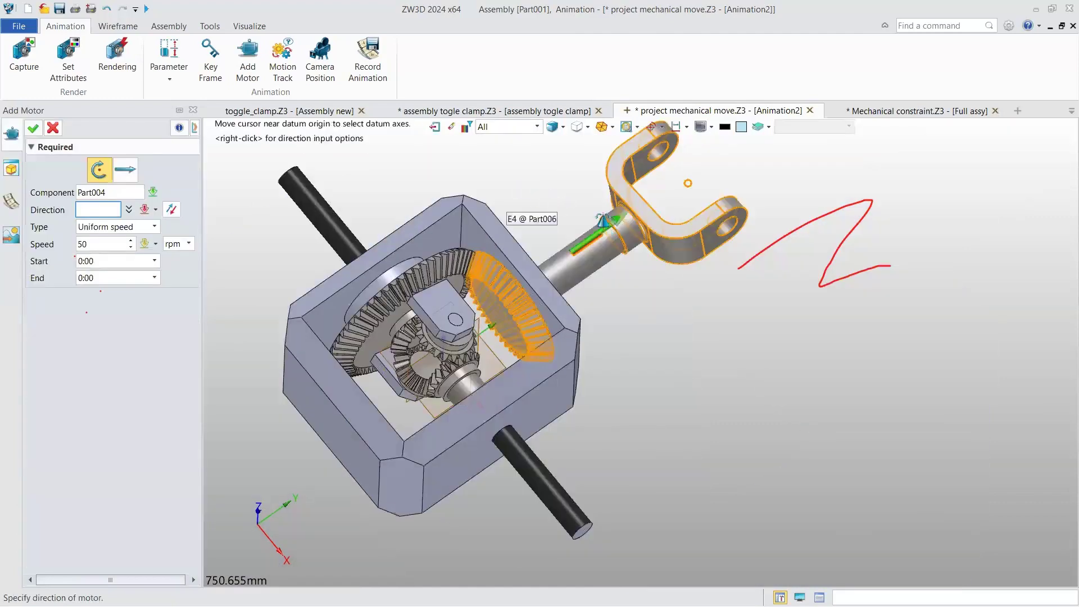
Add a rotary motor to the fork shaft Part004 along direction -0,-1,0 at a uniform 50 rpm, running from 0:00 to 0:20
left_click(528, 212)
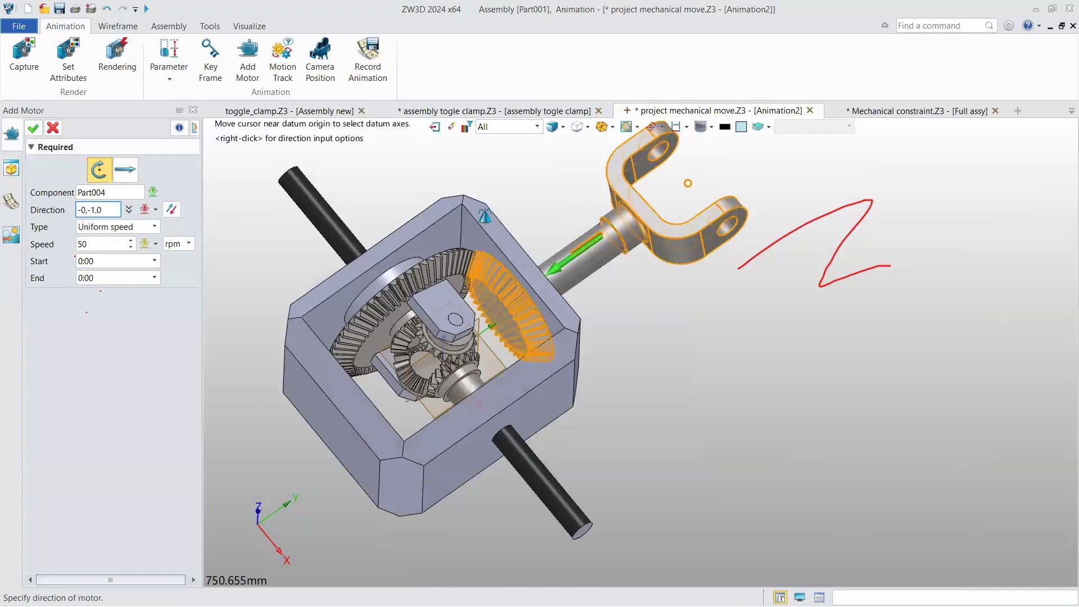
right_click_drag(485, 217, 490, 220)
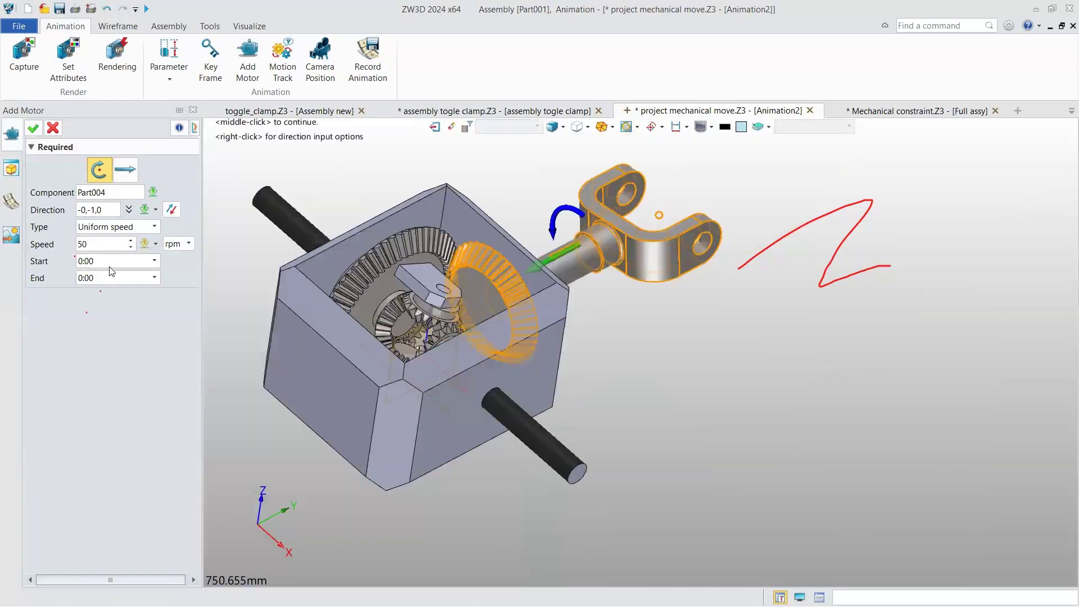
middle_click(116, 281)
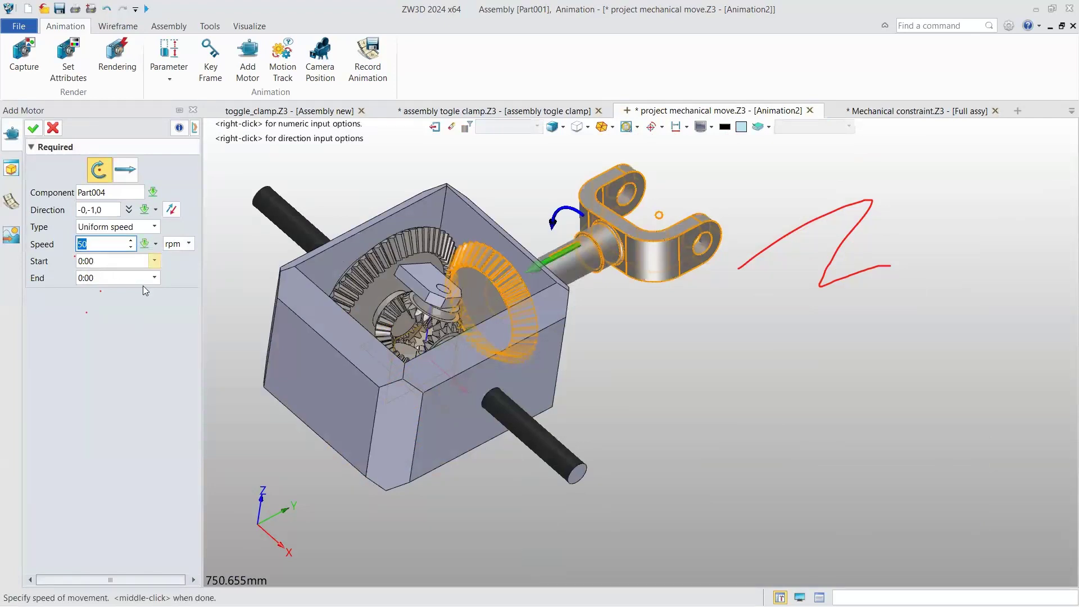
left_click(114, 278)
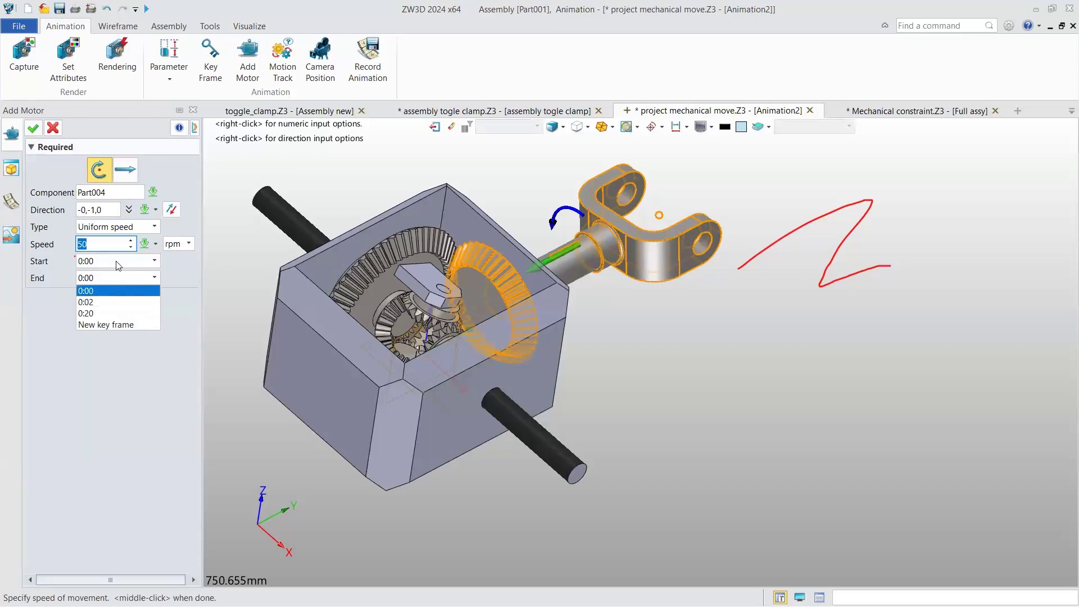
left_click(85, 313)
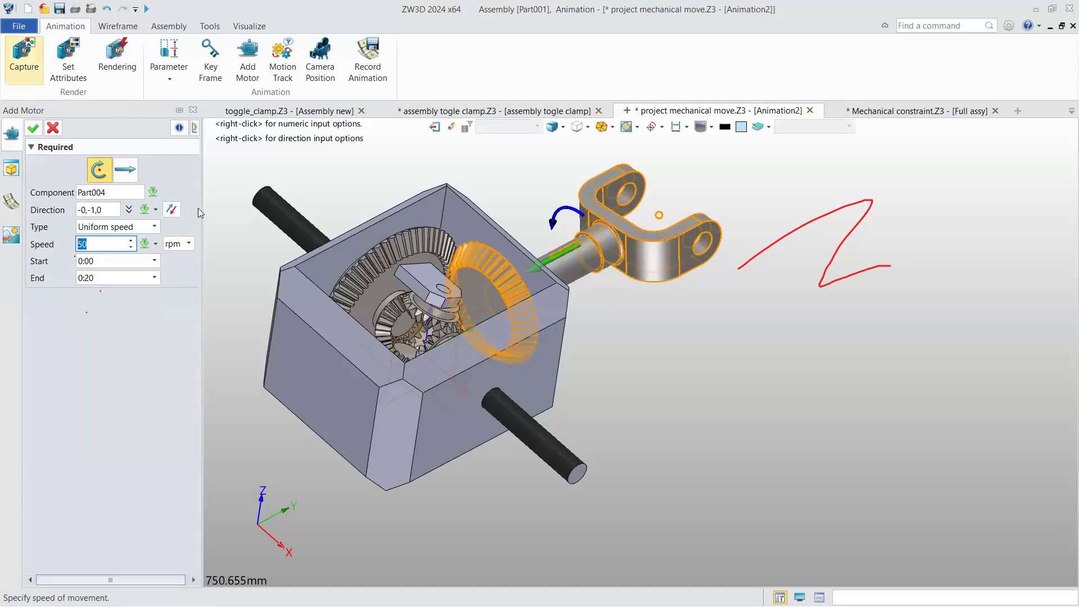
middle_click(448, 223)
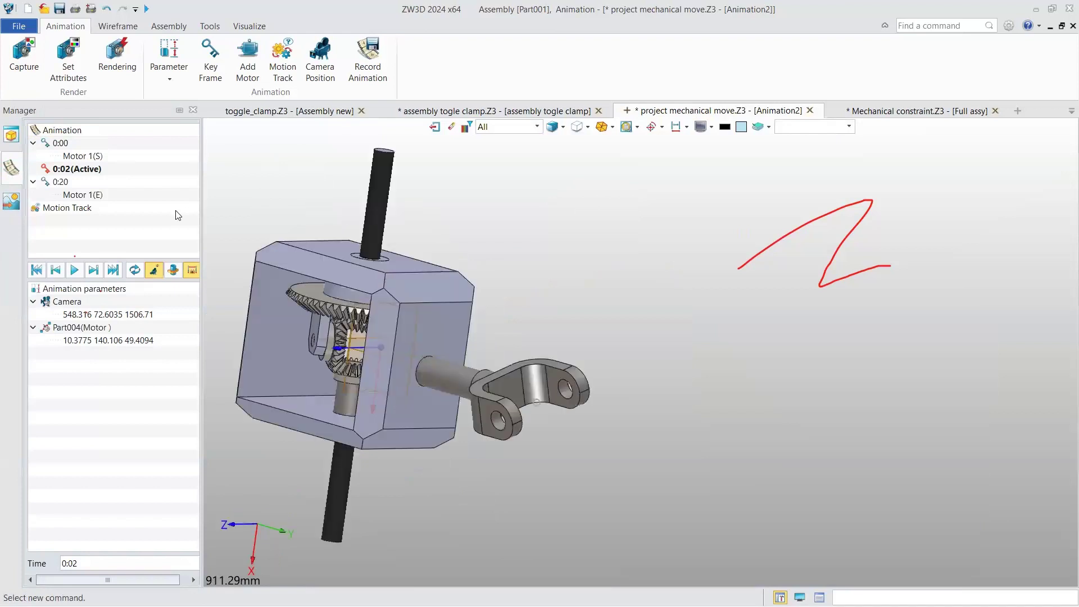
Add key frames at 0:05 and 0:10 to the animation
double_click(186, 136)
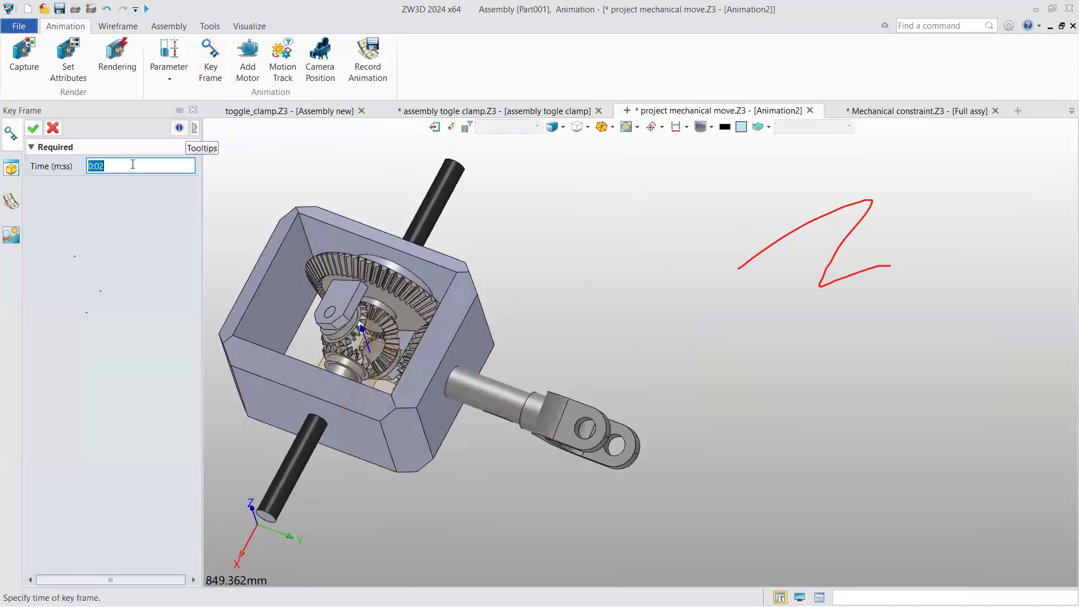
key("BackSpace")
key("Escape")
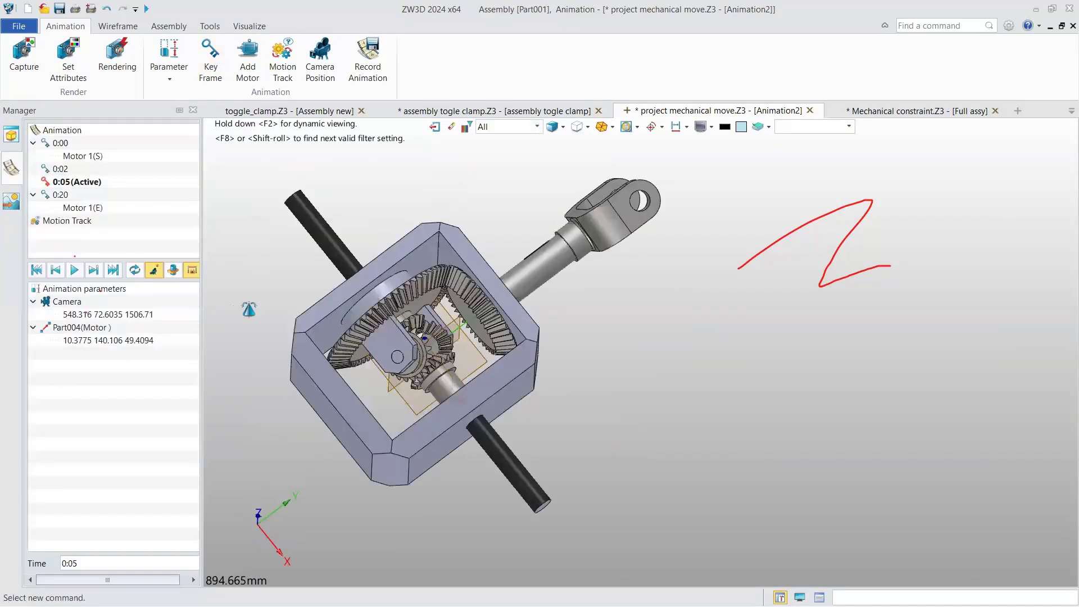
middle_click_drag(382, 316, 406, 312)
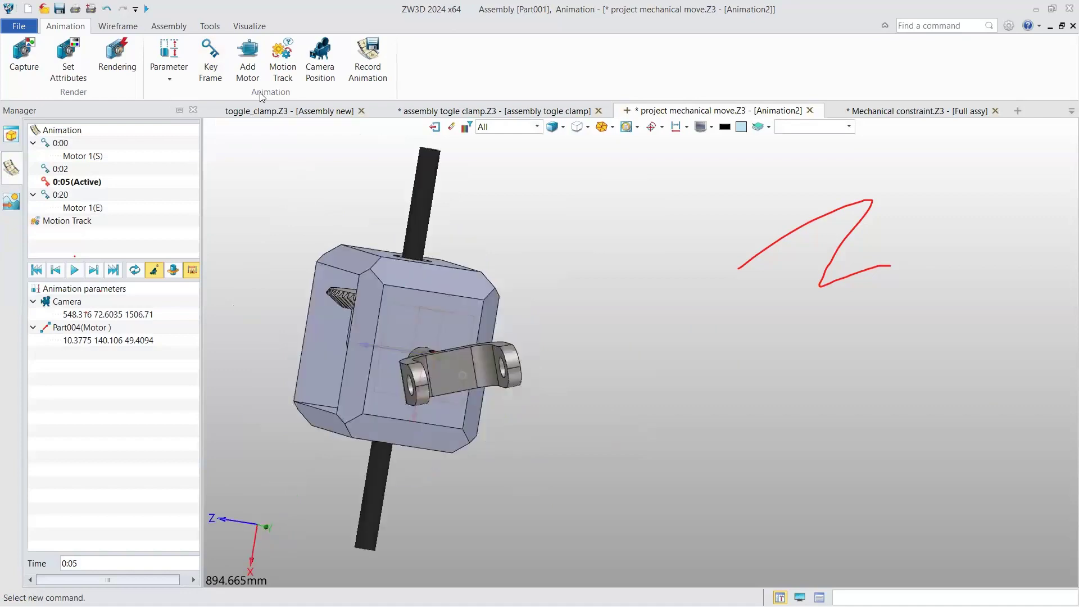
left_click(203, 46)
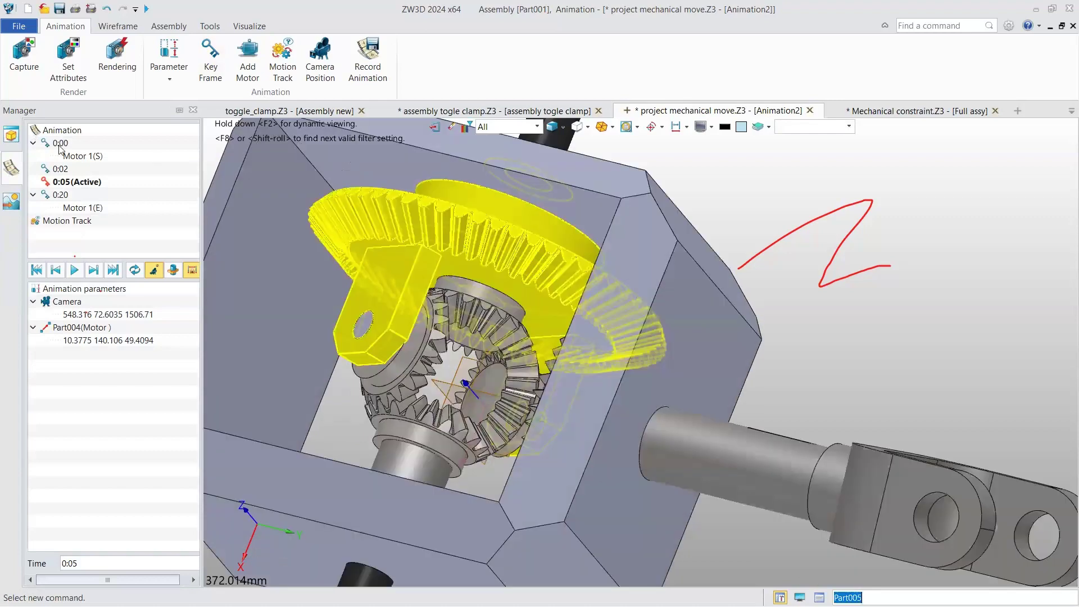
Activate the 0:00 key frame and play the animation to check the motor-driven gear rotation
left_click(75, 271)
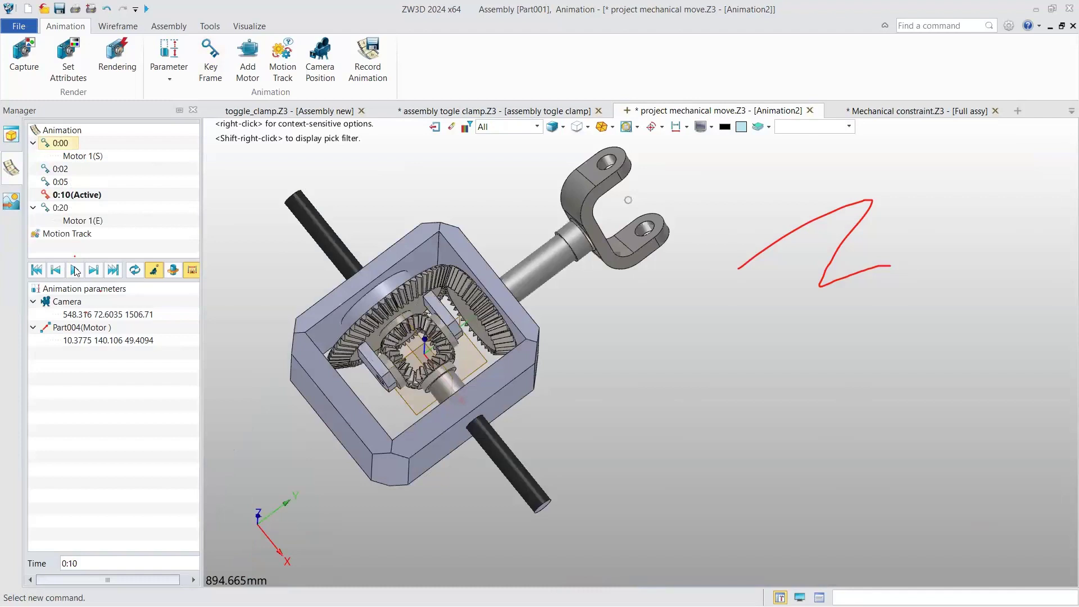
left_click(76, 271)
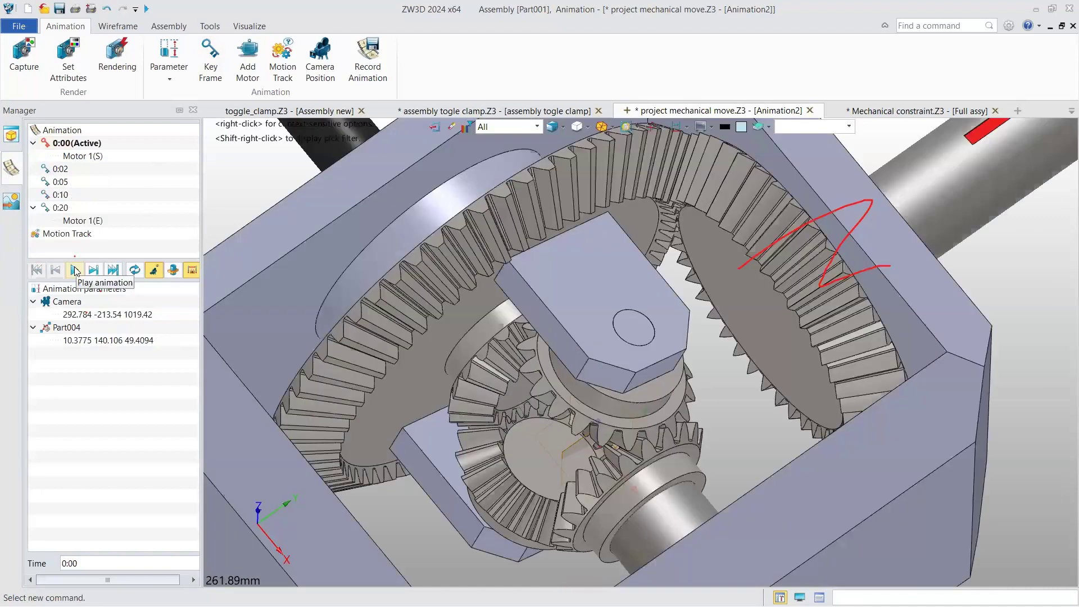
left_click(75, 271)
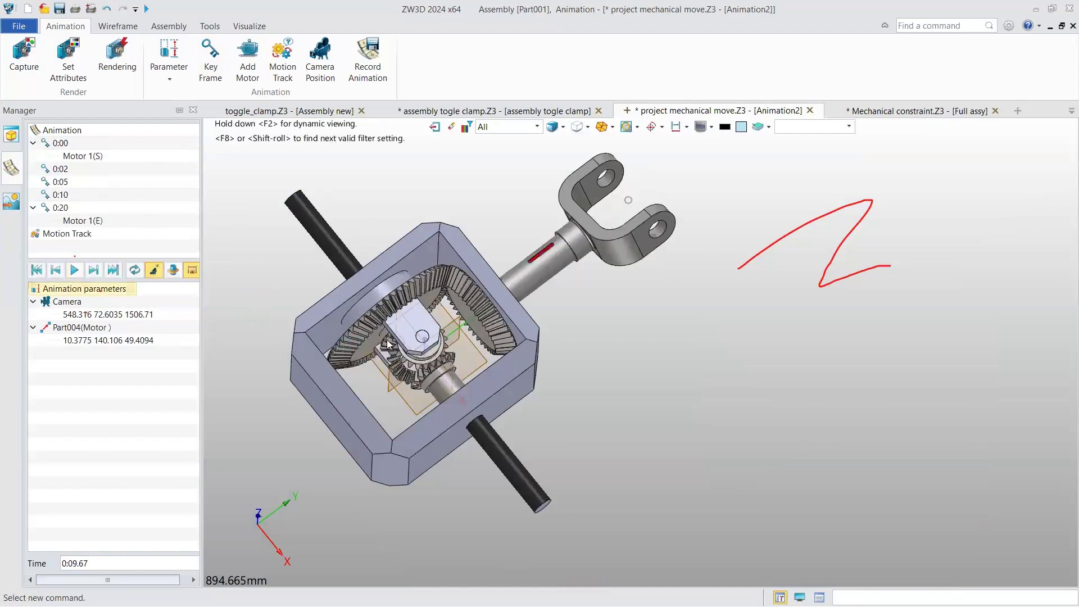
scroll(394, 376, "up", 2)
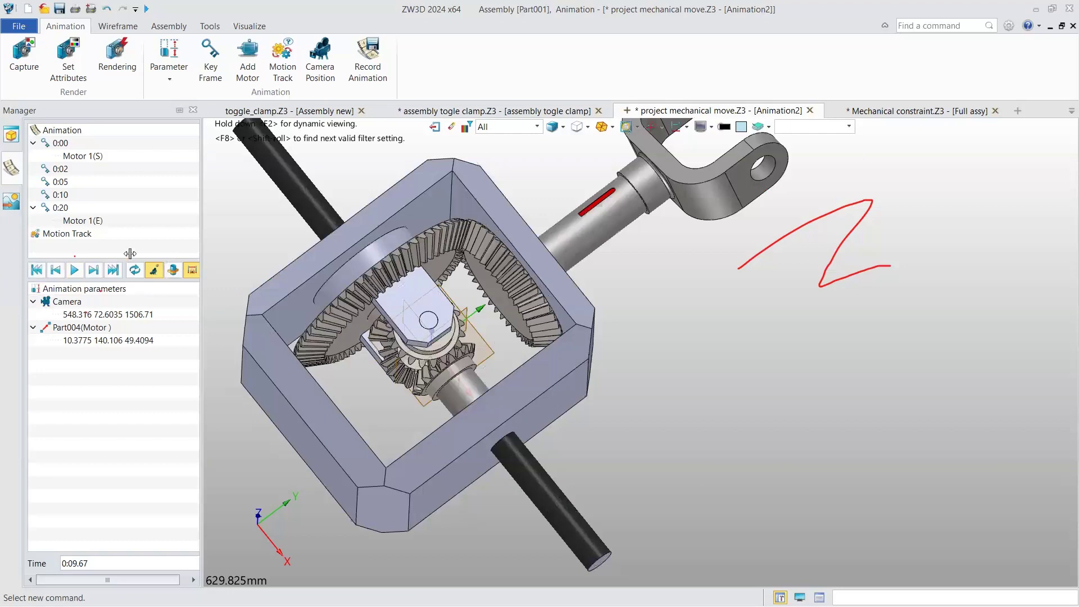
Activate the 0:05 key frame and set its camera position to a close-up view of the bevel gears
double_click(73, 182)
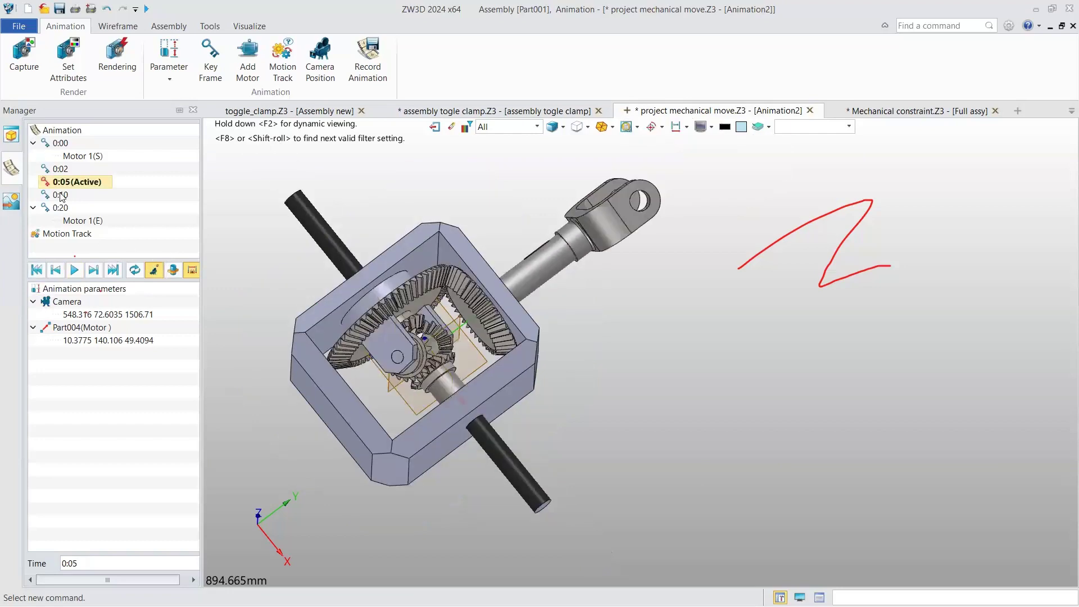
middle_click(329, 300)
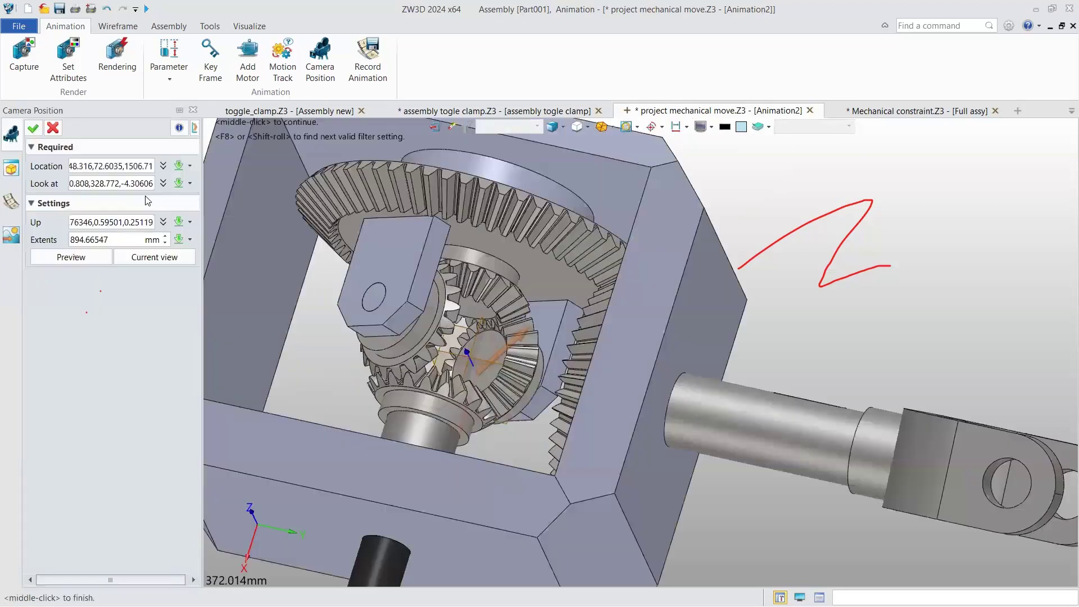
middle_click(211, 214)
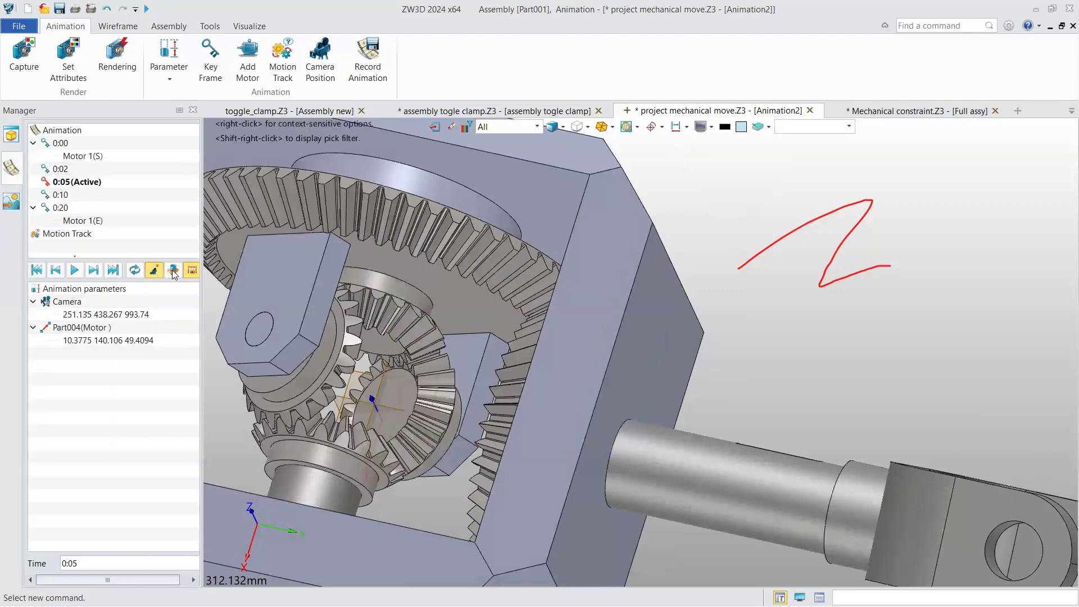
Set the 0:05 camera position to a whole-assembly view with extents of about 1271 mm and the 0:10 one to a gear close-up of about 220 mm
double_click(60, 195)
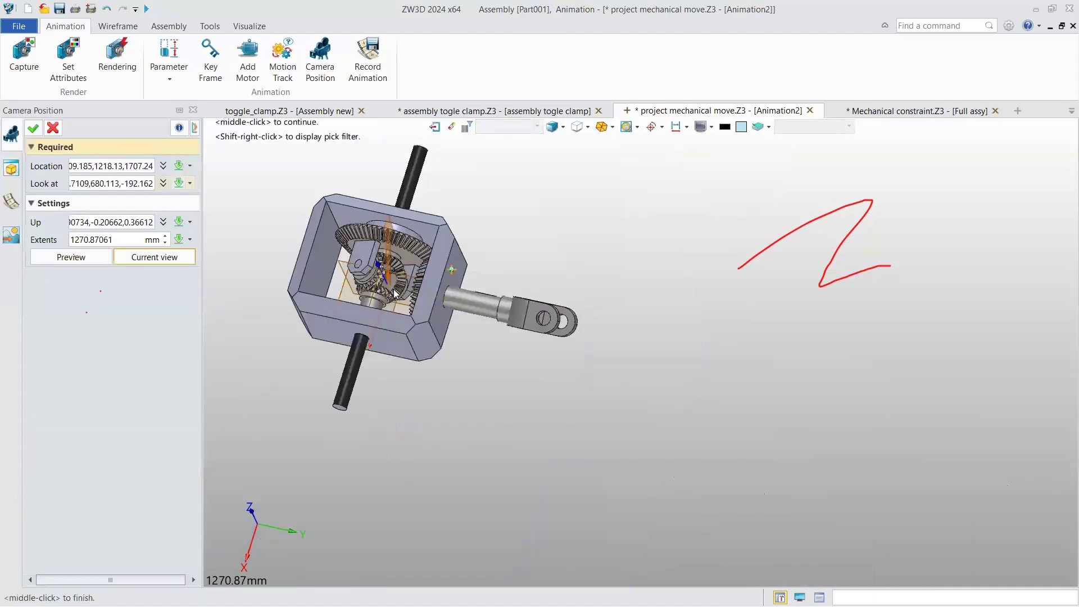
middle_click(393, 290)
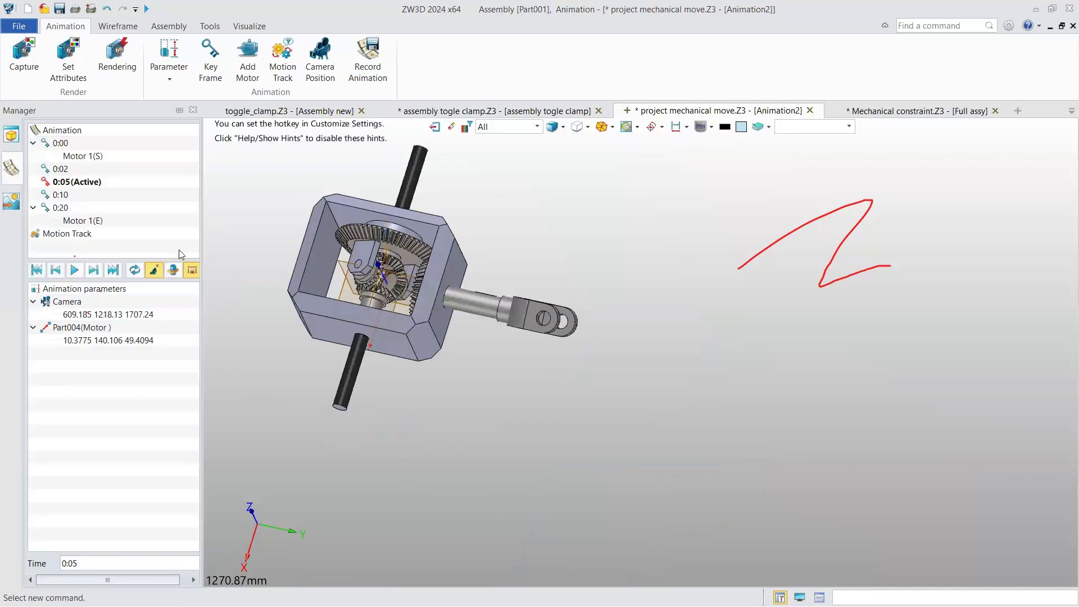
left_click(174, 271)
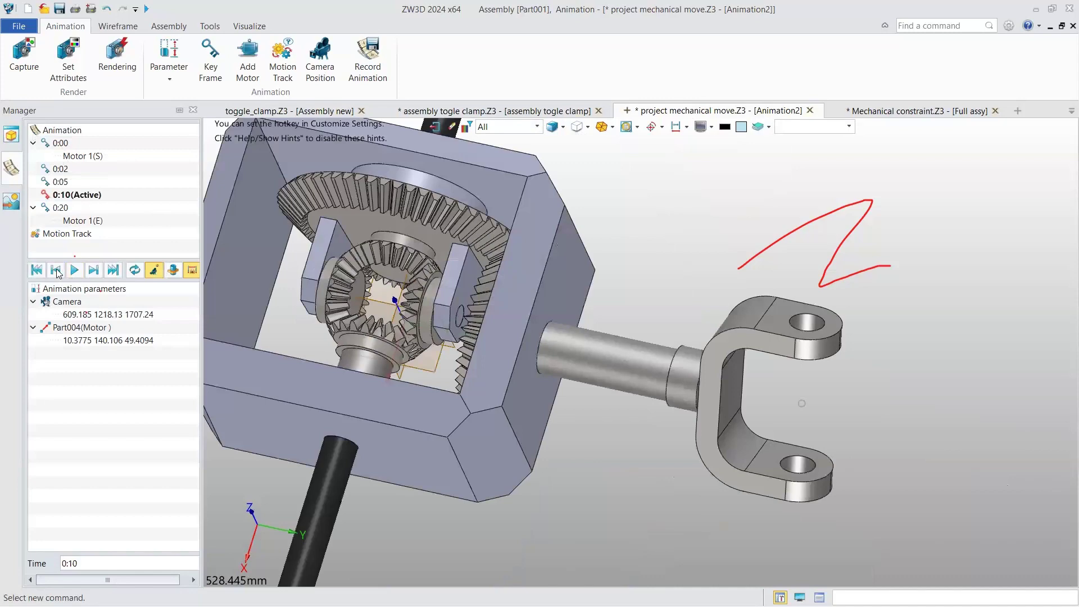
left_click(75, 270)
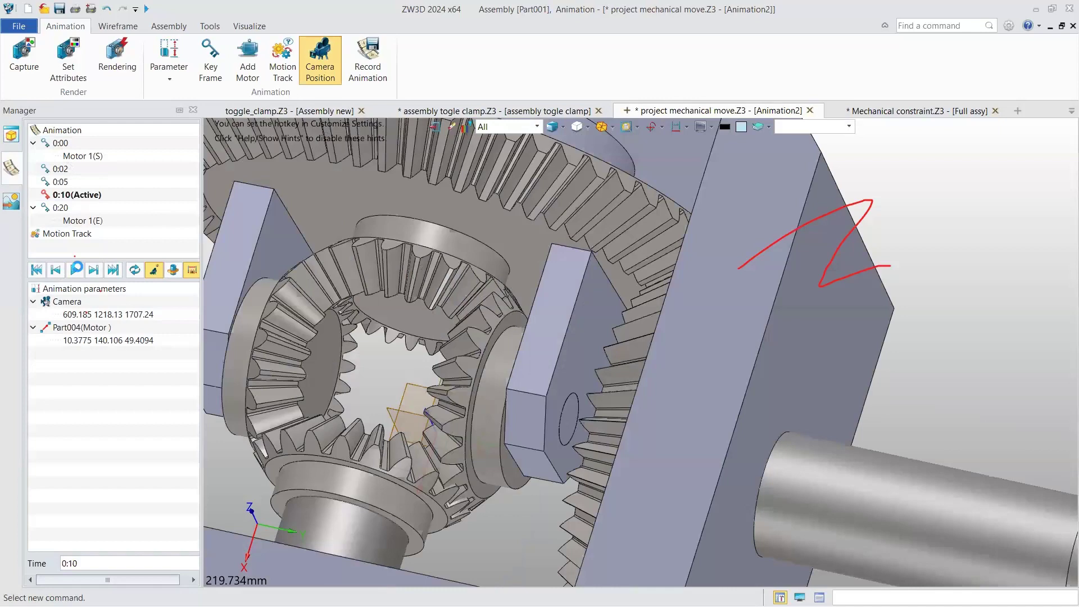
Replay the animation to check the camera transitions between the key frames together with the turning gears
left_click(76, 270)
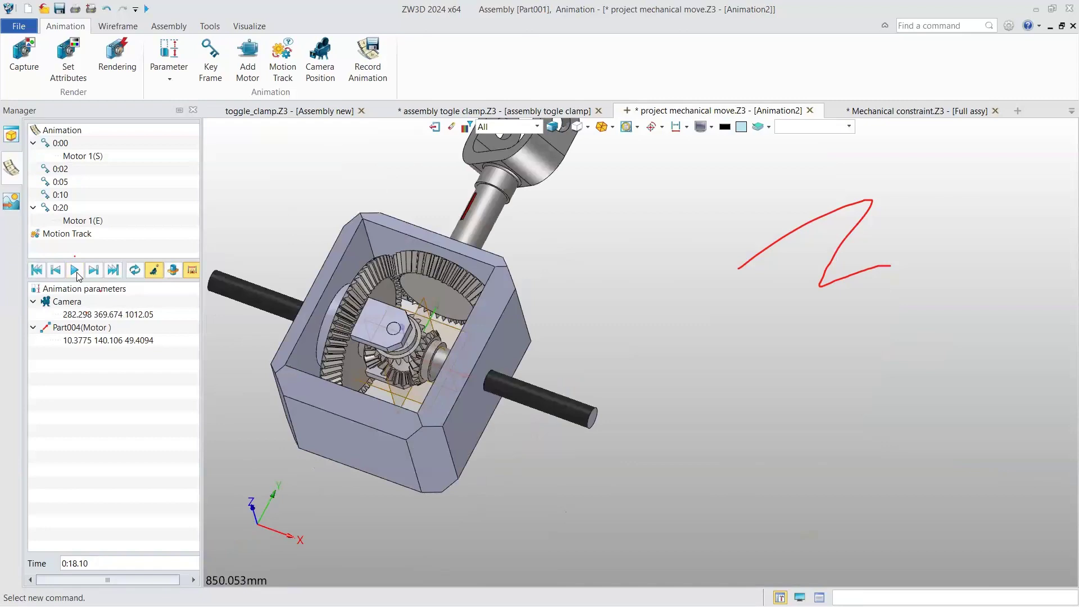
left_click(75, 271)
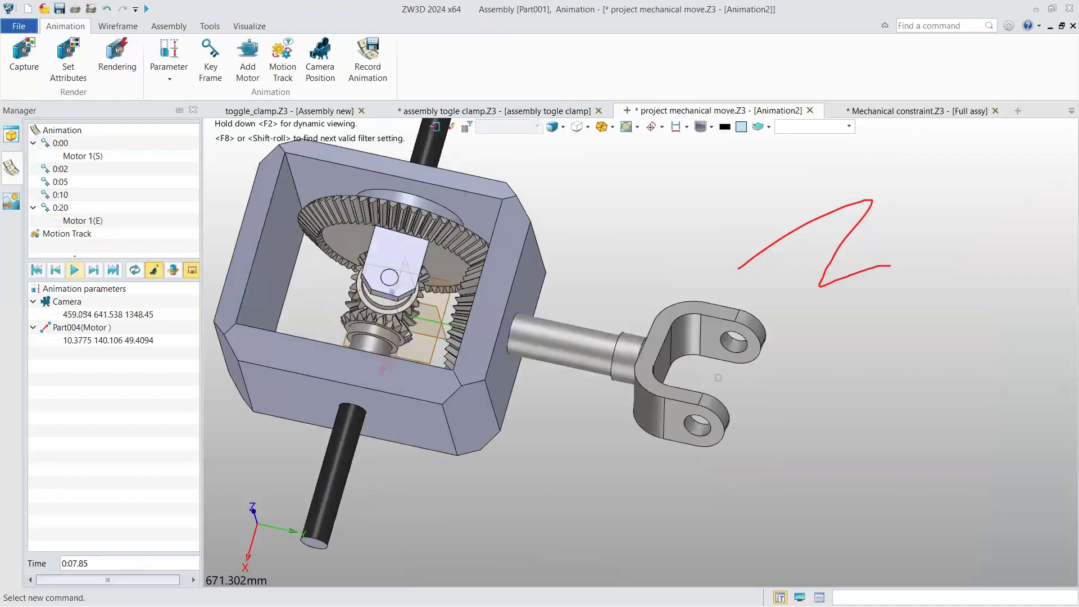
scroll(481, 183, "down", 2)
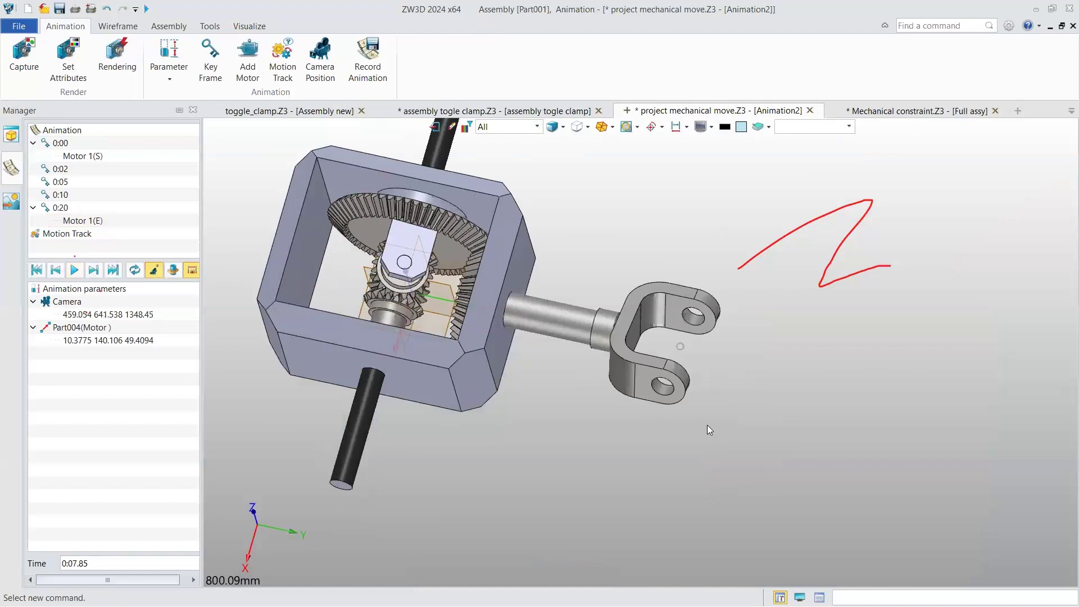
Leave the animation and open the Part001 rack-and-gear assembly from Mechanical Constrain rack.Z3
key("Escape")
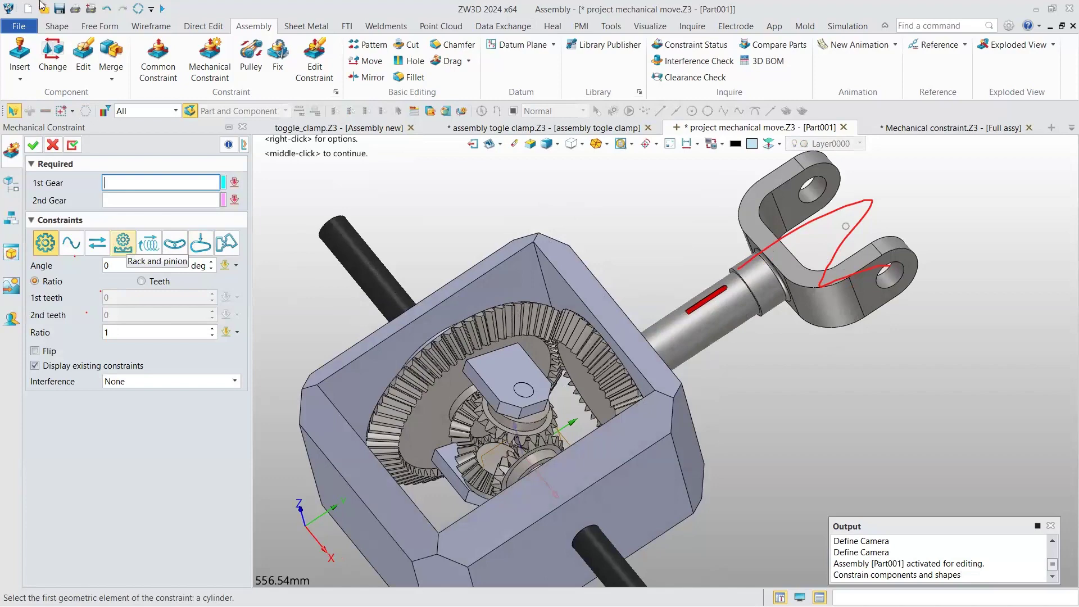
key("Escape")
key("ctrl+o")
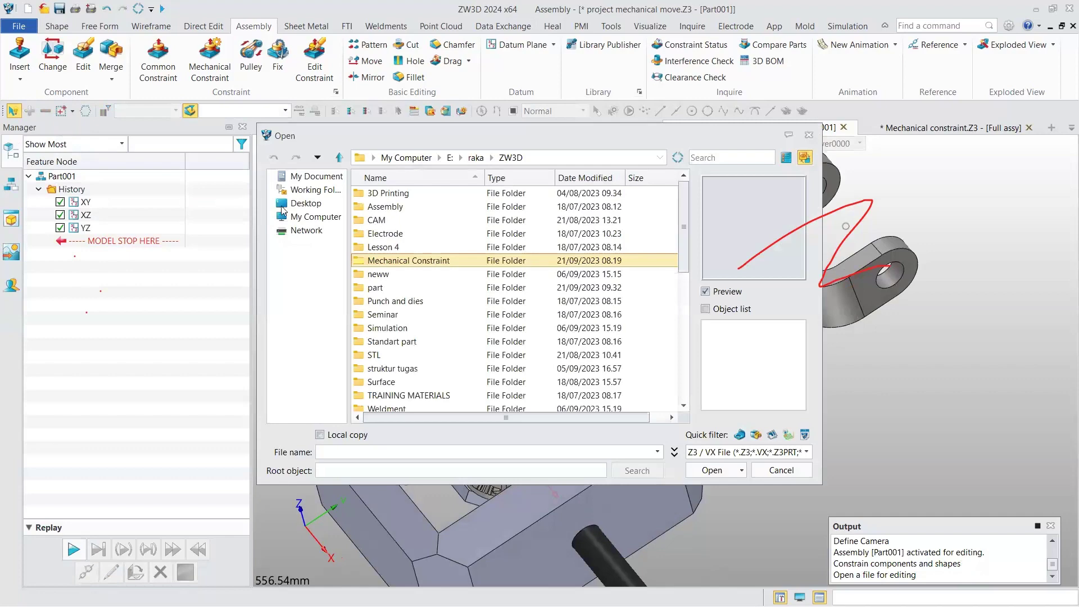
double_click(411, 257)
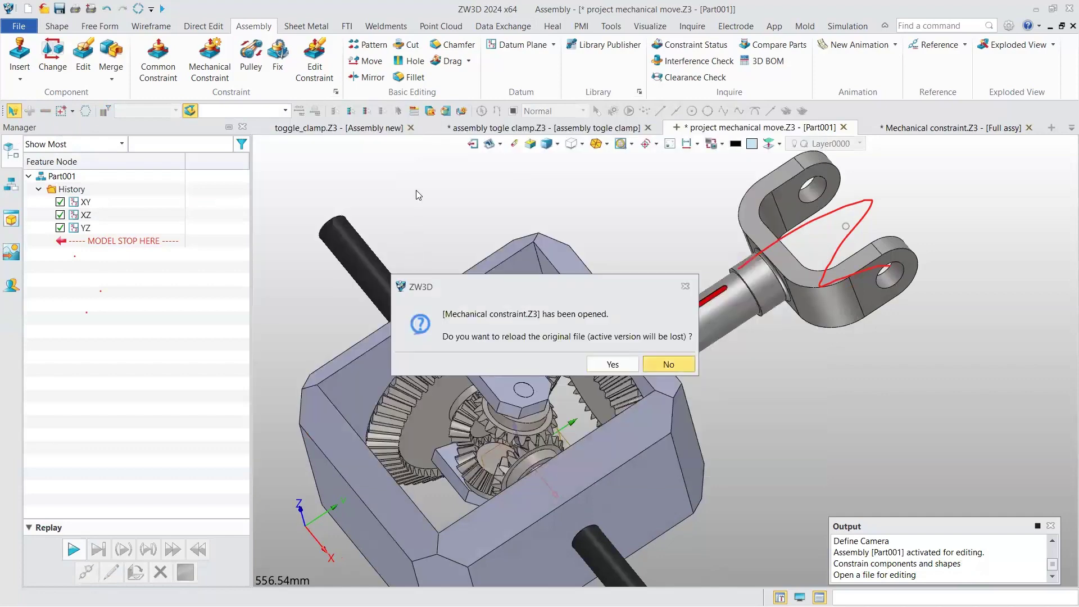
key("Return")
key("ctrl+o")
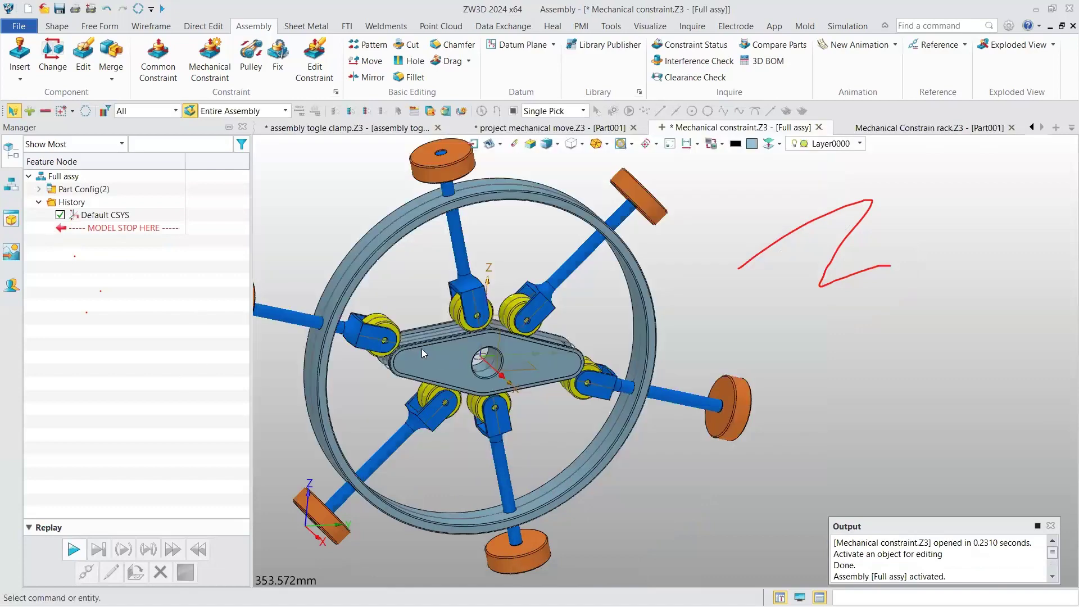
key("ctrl+Tab")
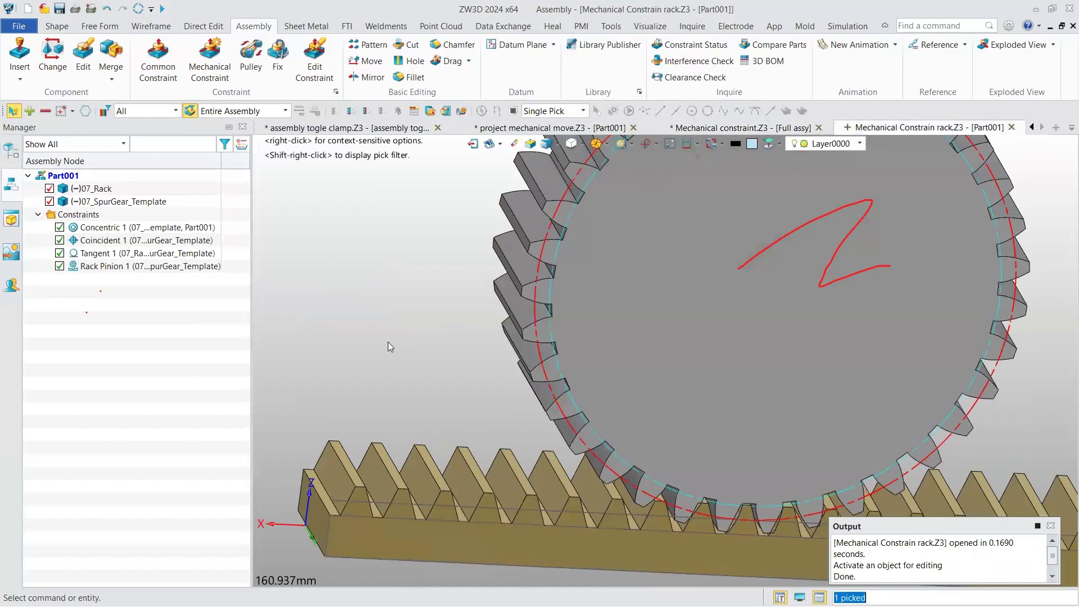
Try a rack and pinion constraint between the rack's pitch line and the spur gear's pitch circle, using Revolutions/Distance with value 1
middle_click_drag(388, 341, 355, 335)
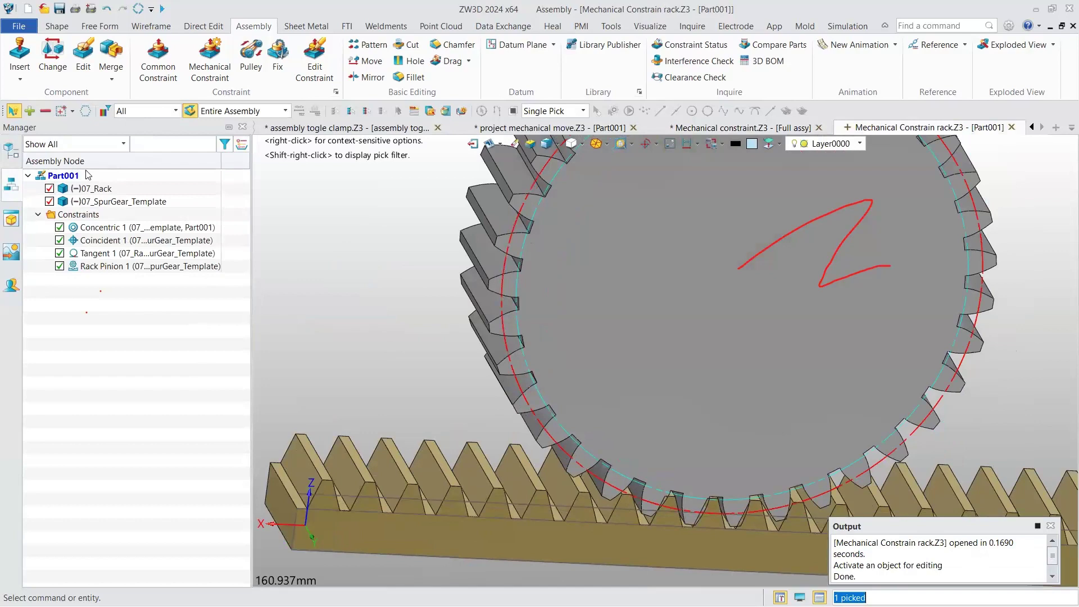
middle_click(499, 283)
left_click(123, 243)
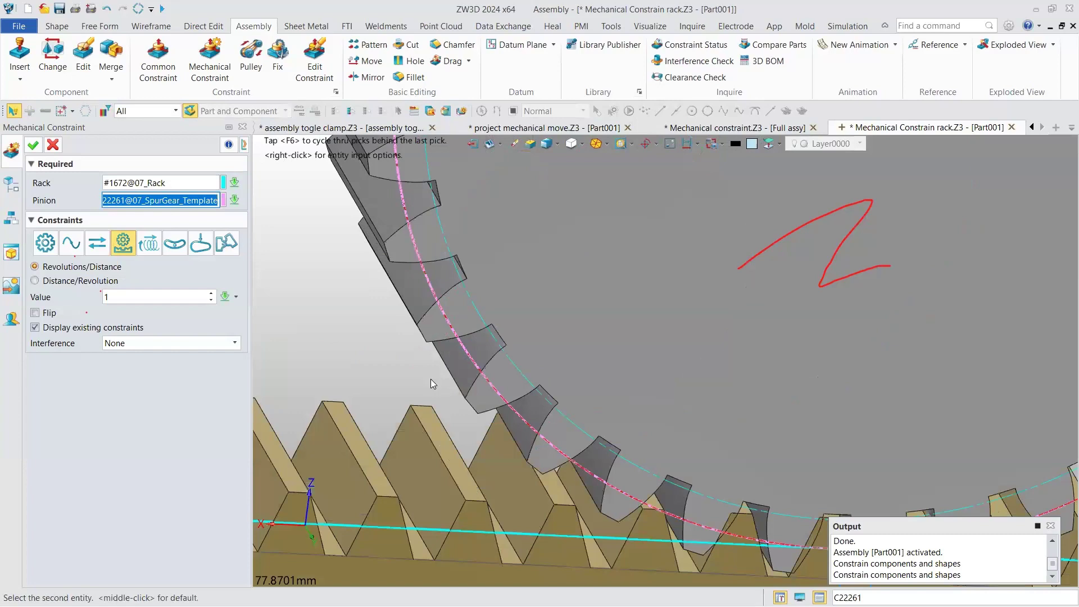
scroll(431, 379, "down", 3)
left_click(431, 371)
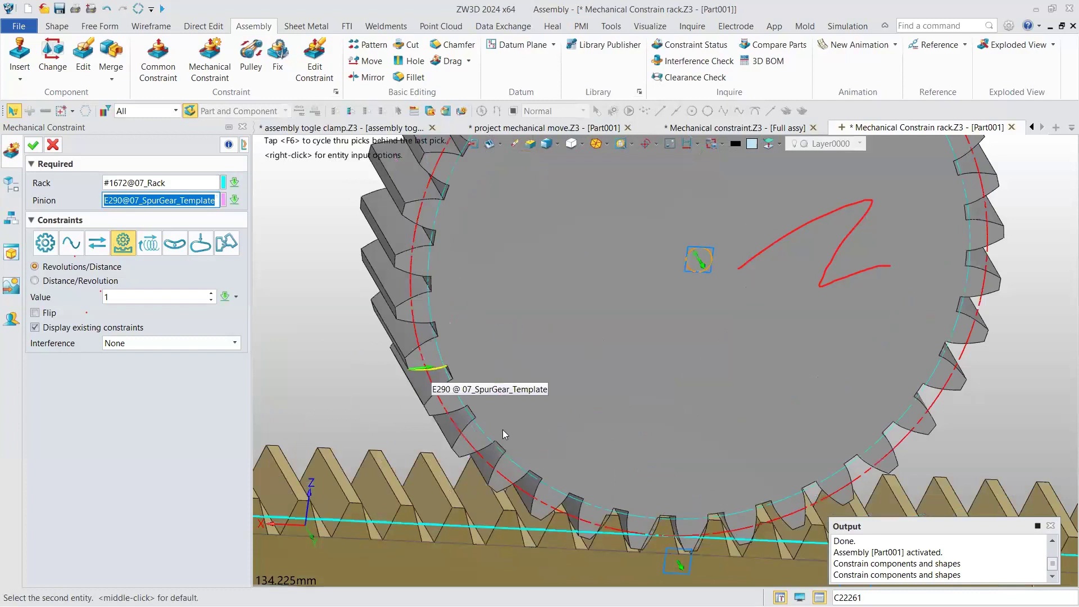
left_click(455, 426)
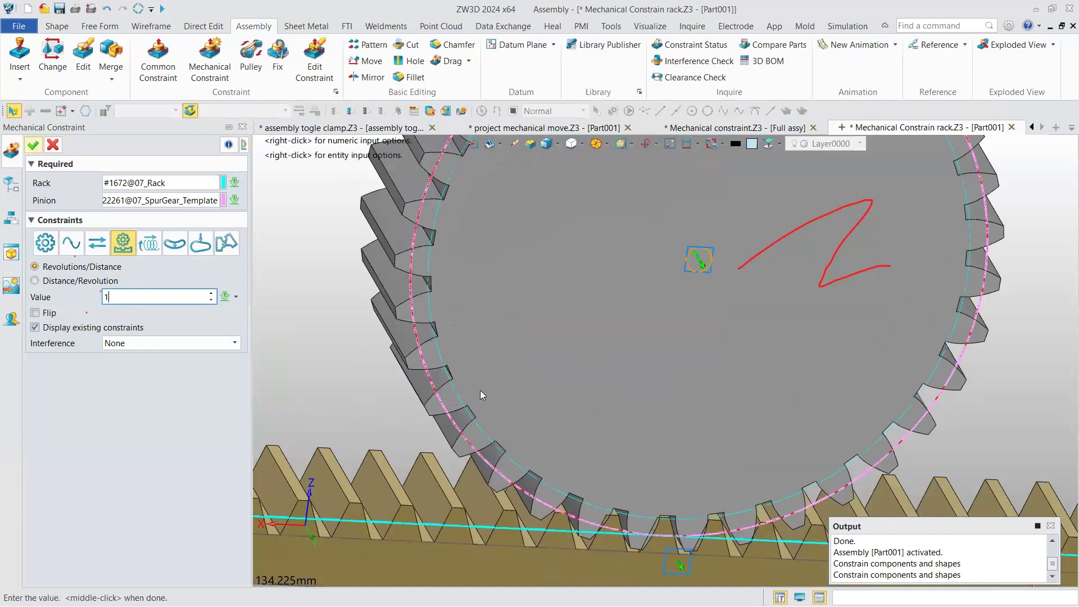
middle_click(443, 300)
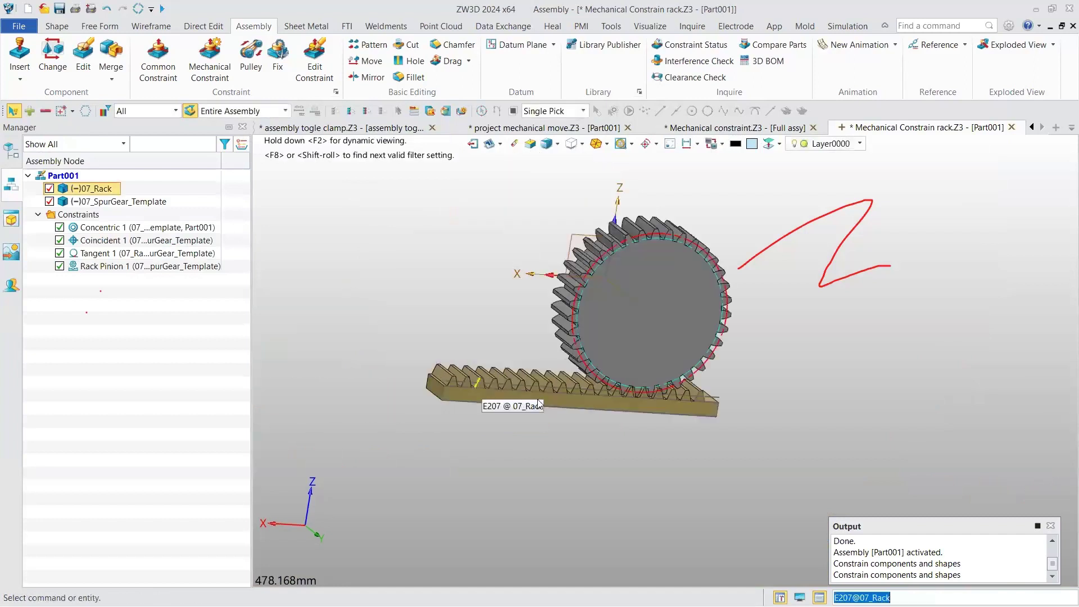
Move the rack along its length to check how the spur gear turns with it
left_click(650, 408)
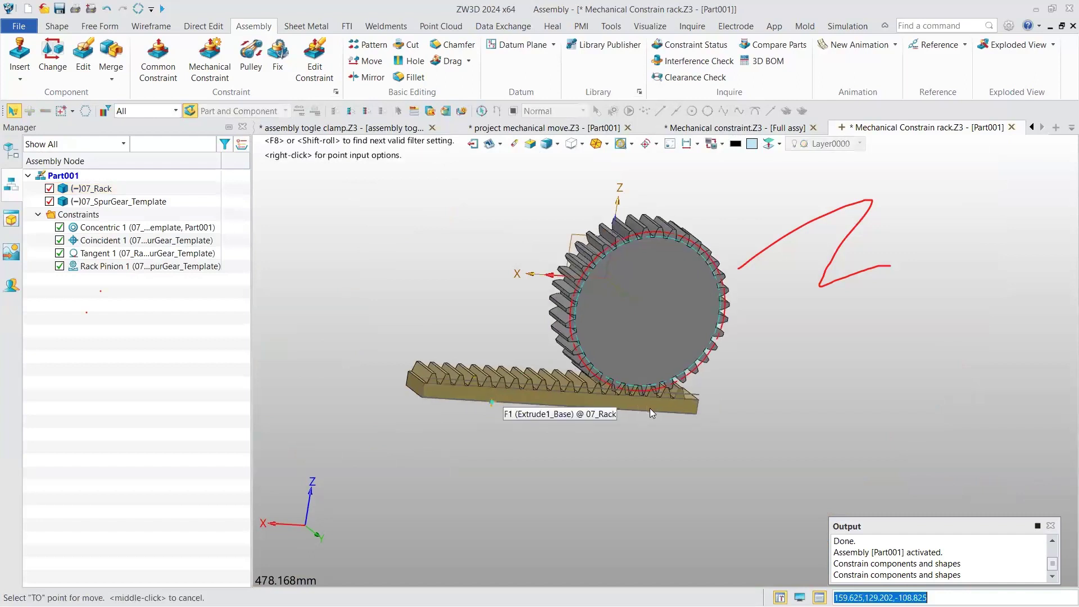
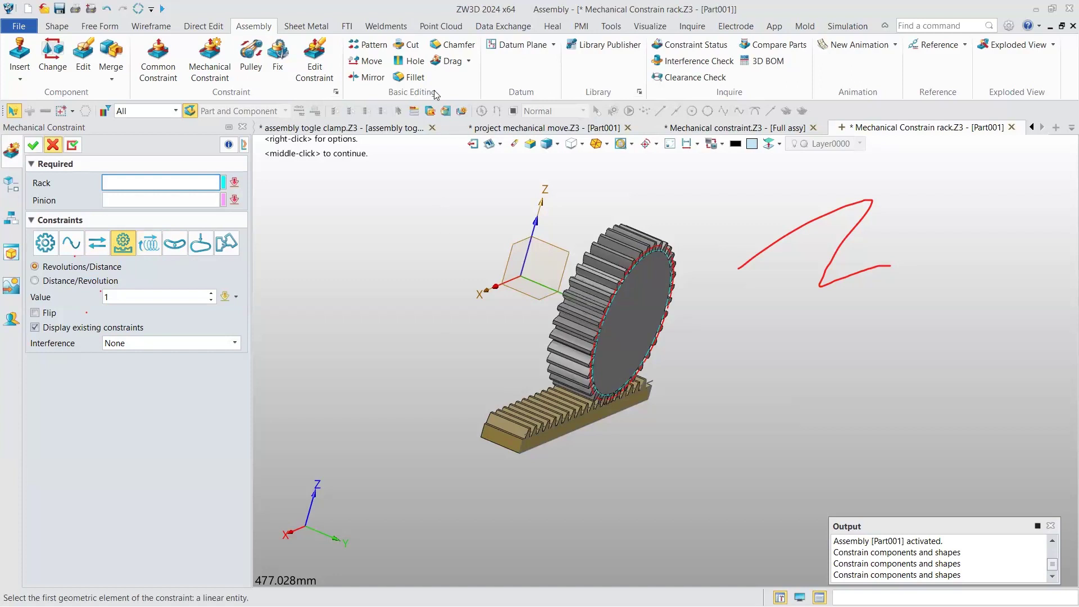
Close the mechanical constraint command, create a new animation for the rack-and-gear assembly, and return to the assembly
key("Escape")
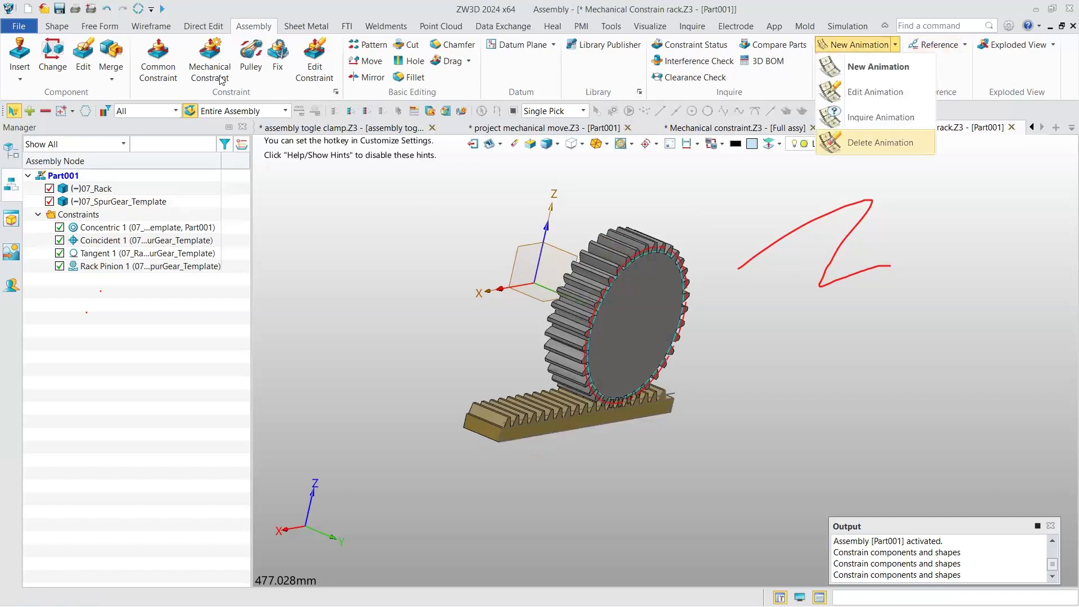
key("Up")
key("Up")
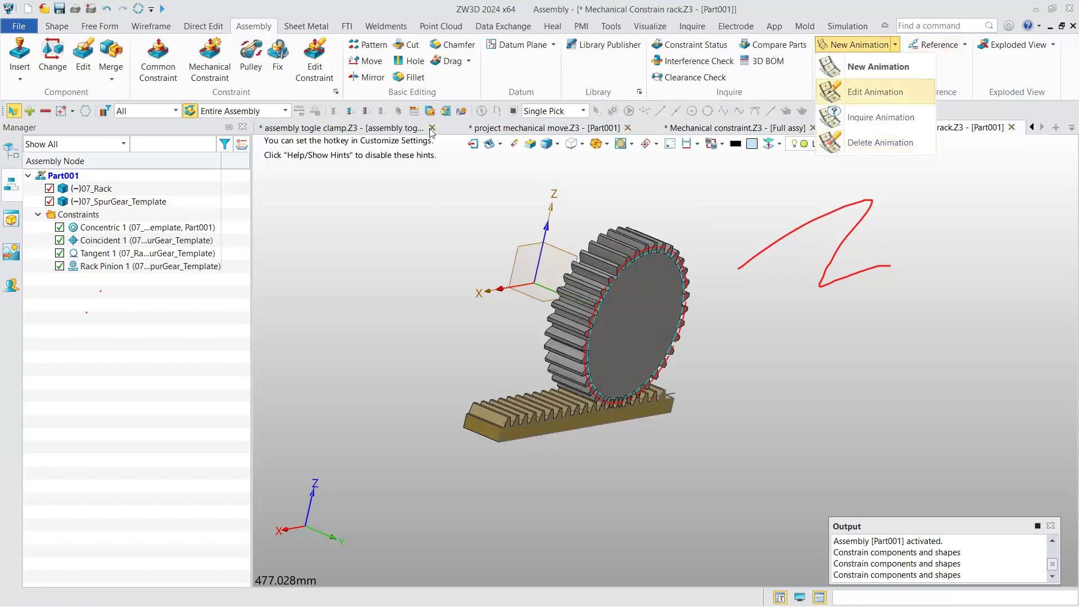
key("Return")
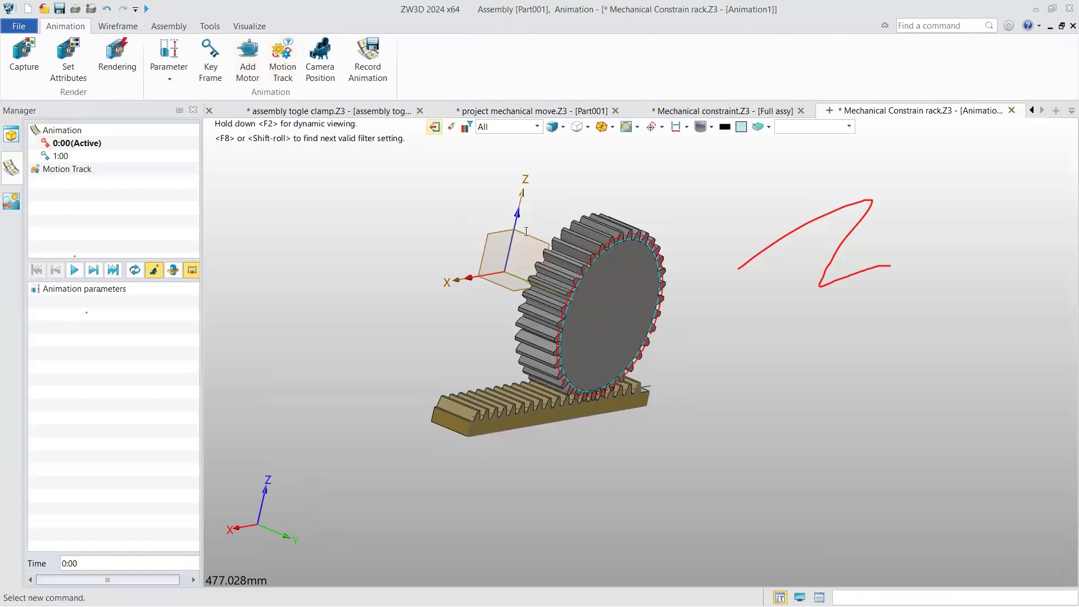
key("Escape")
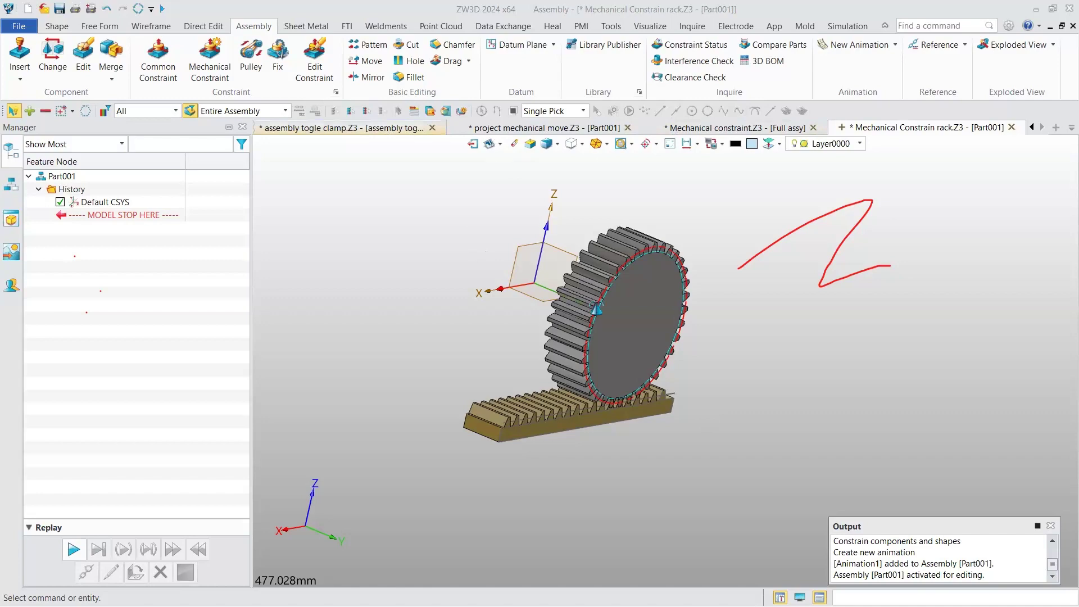
Switch to Sheet1 of the assembly togle clamp_2D drawing
key("ctrl+Tab")
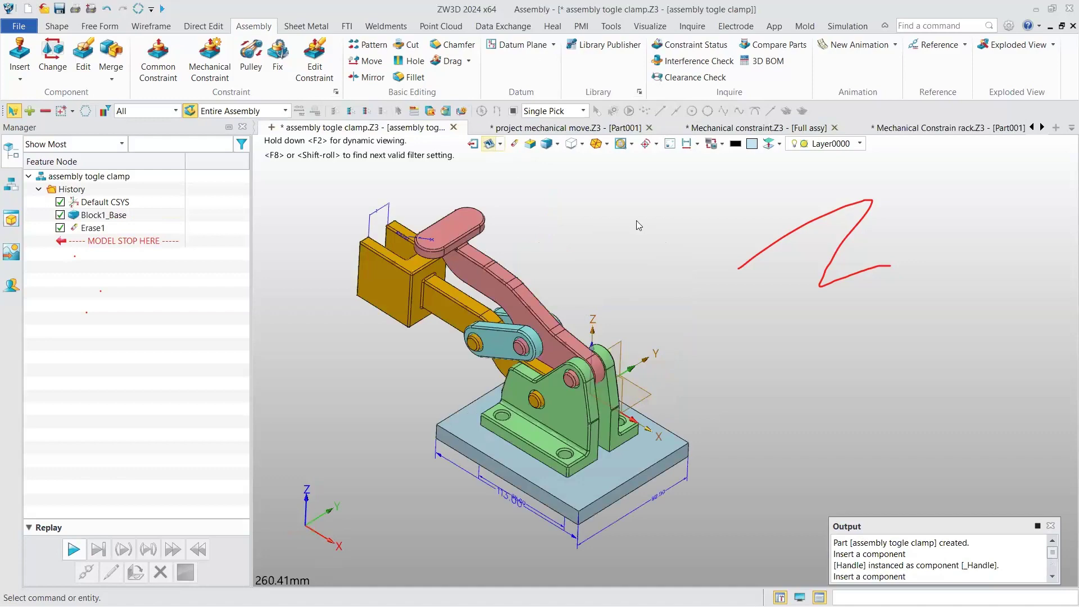
key("ctrl+Tab")
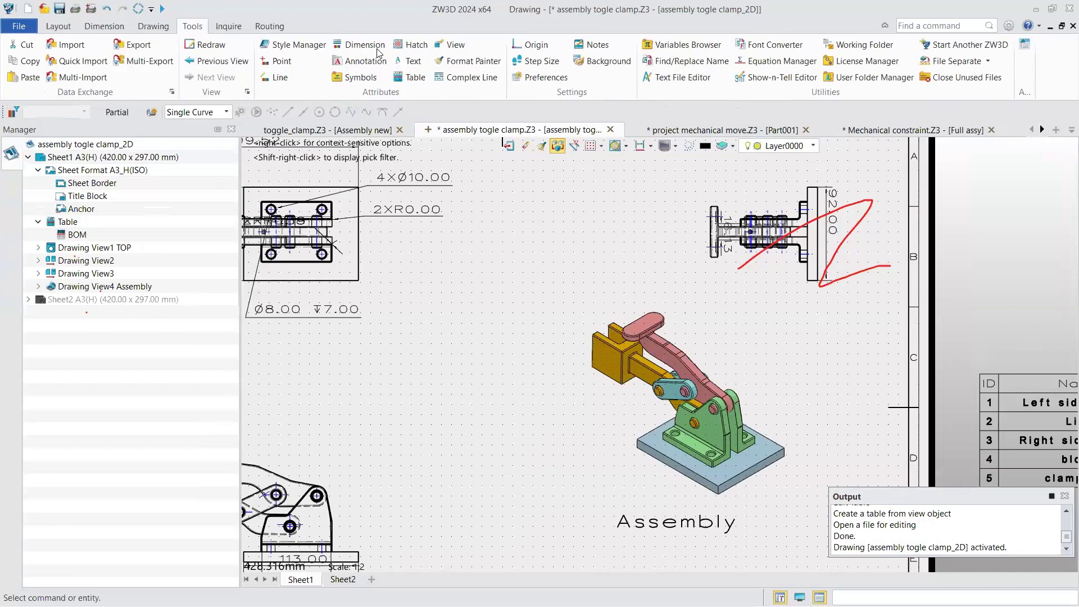
scroll(377, 54, "up", 3)
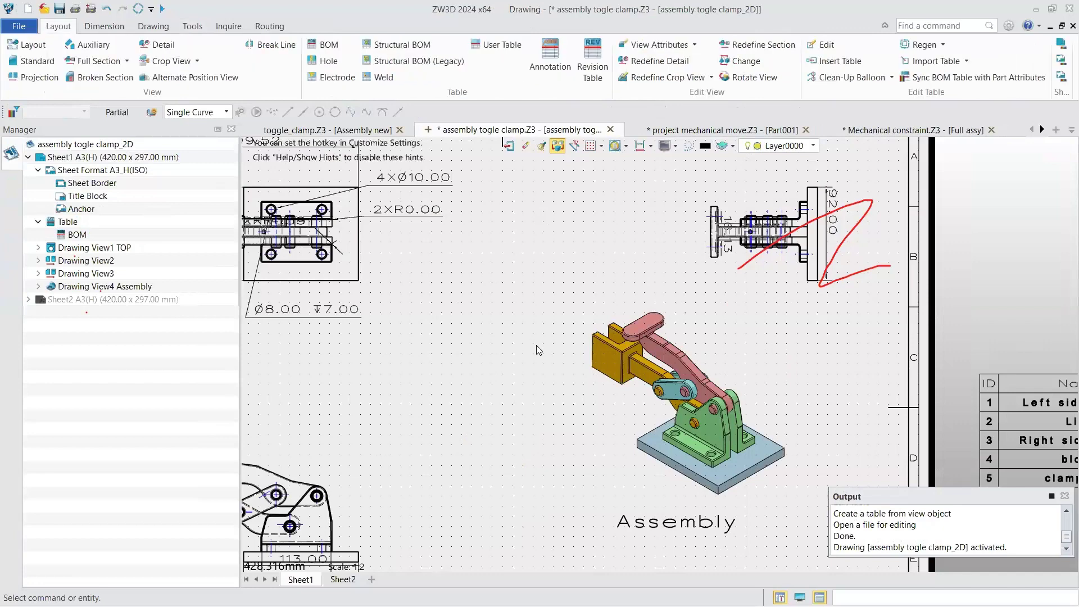
Set up Auto Balloon on the isometric Assembly view, using the component Name as the balloon text
scroll(373, 44, "down", 1)
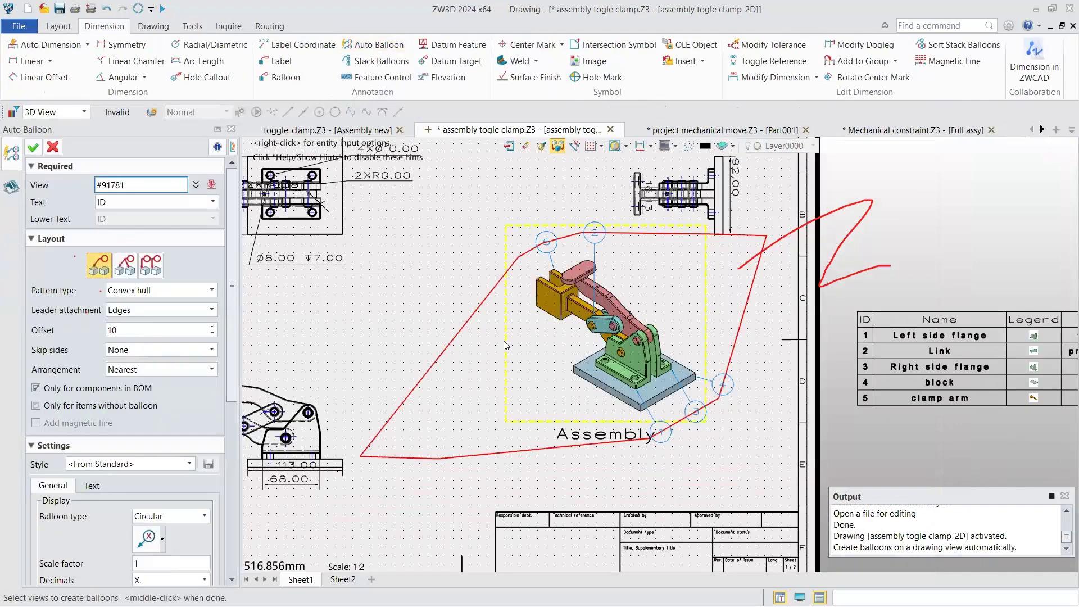
left_click(502, 334)
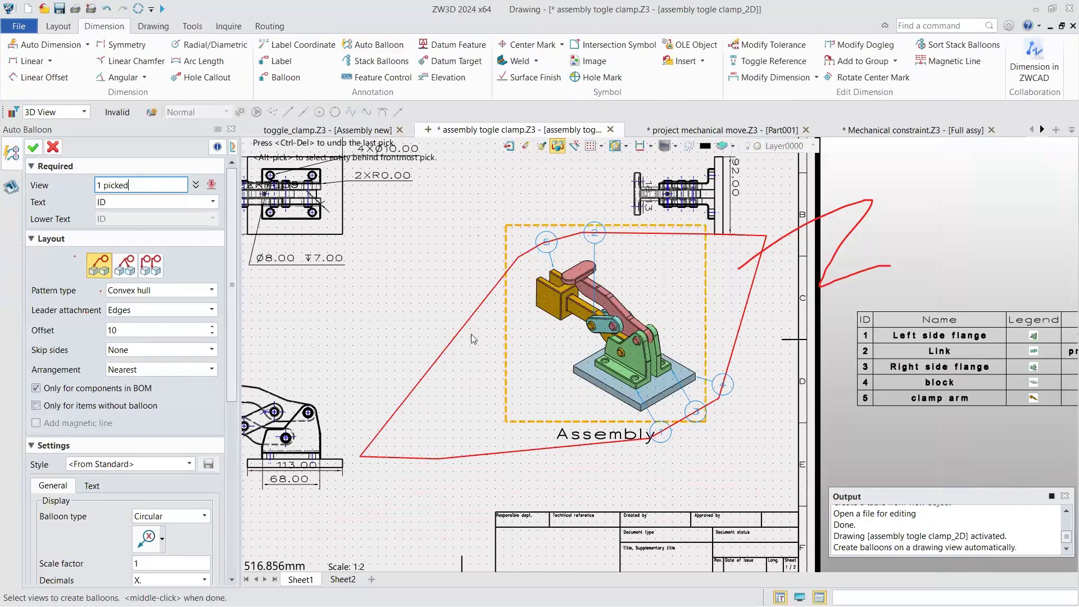
scroll(515, 258, "up", 2)
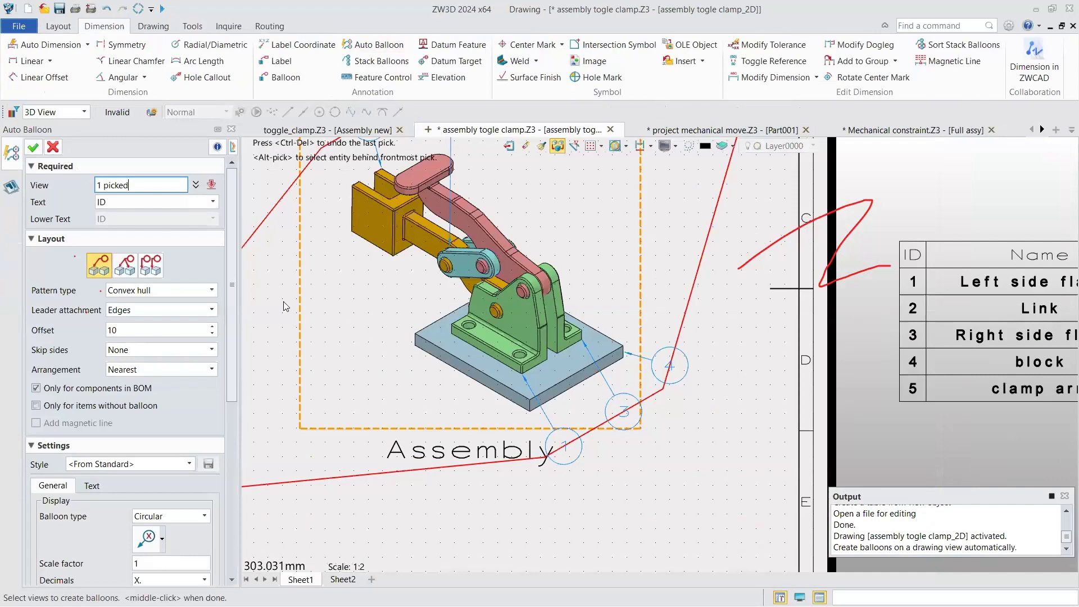
scroll(186, 214, "up", 2)
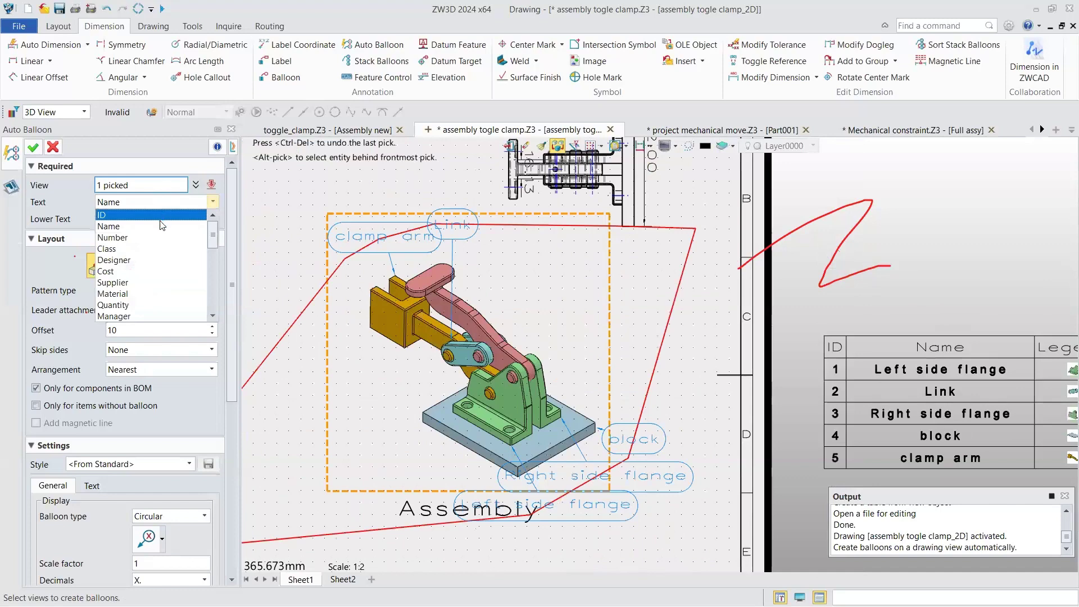
left_click(112, 237)
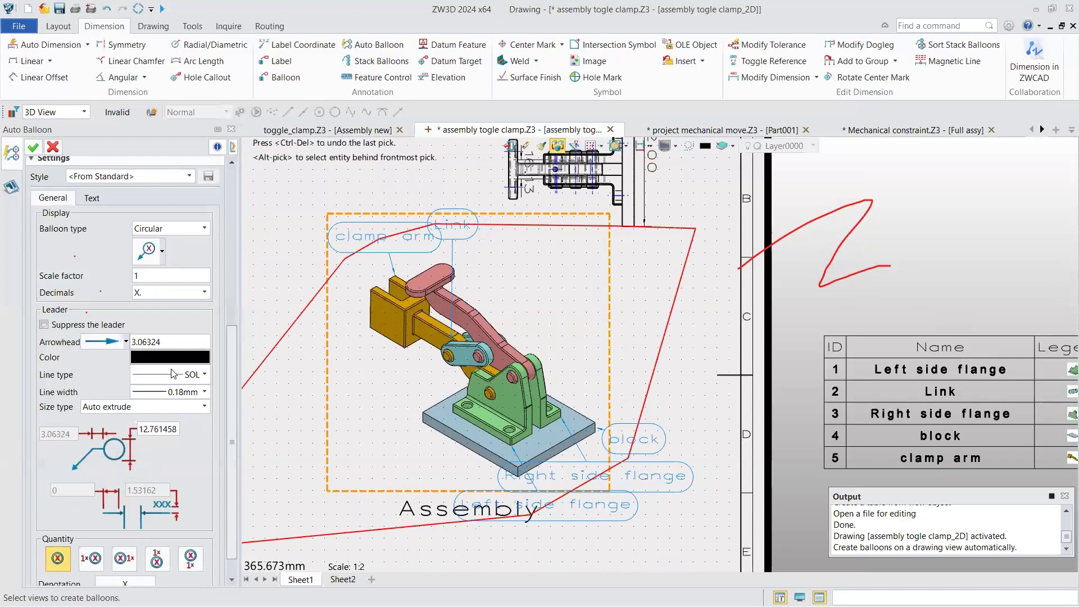
Try a balloon scale factor of 2, and restore it to 1
scroll(152, 332, "down", 1)
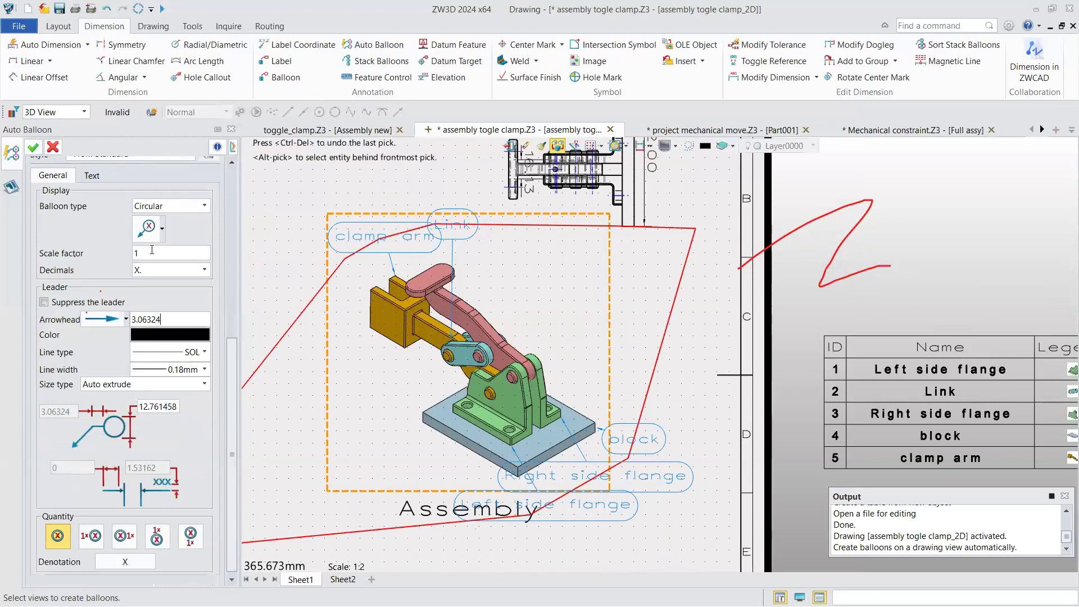
scroll(152, 250, "down", 1)
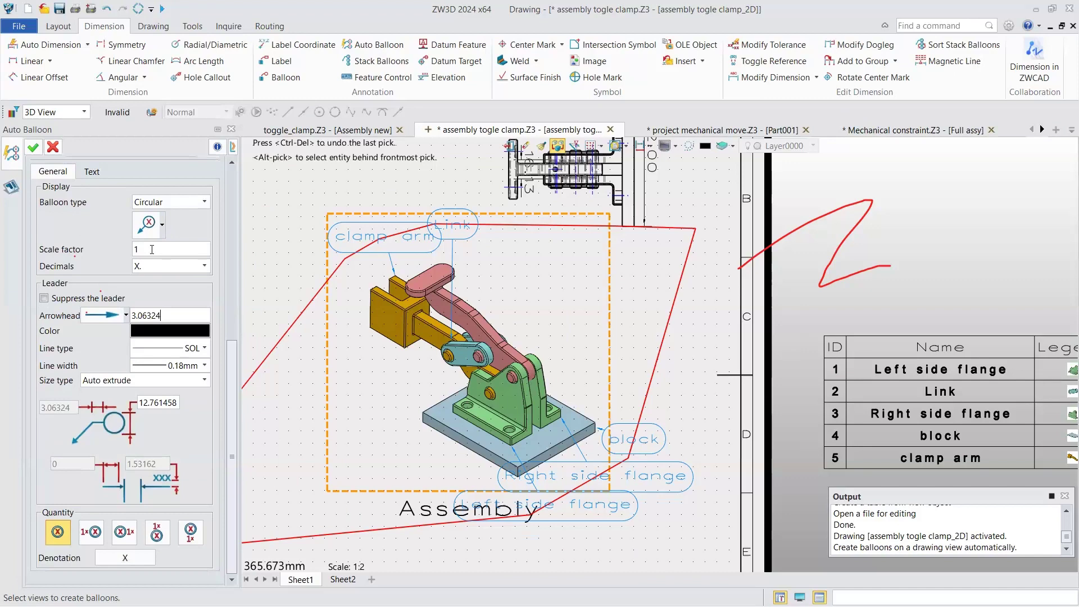
scroll(152, 249, "up", 1)
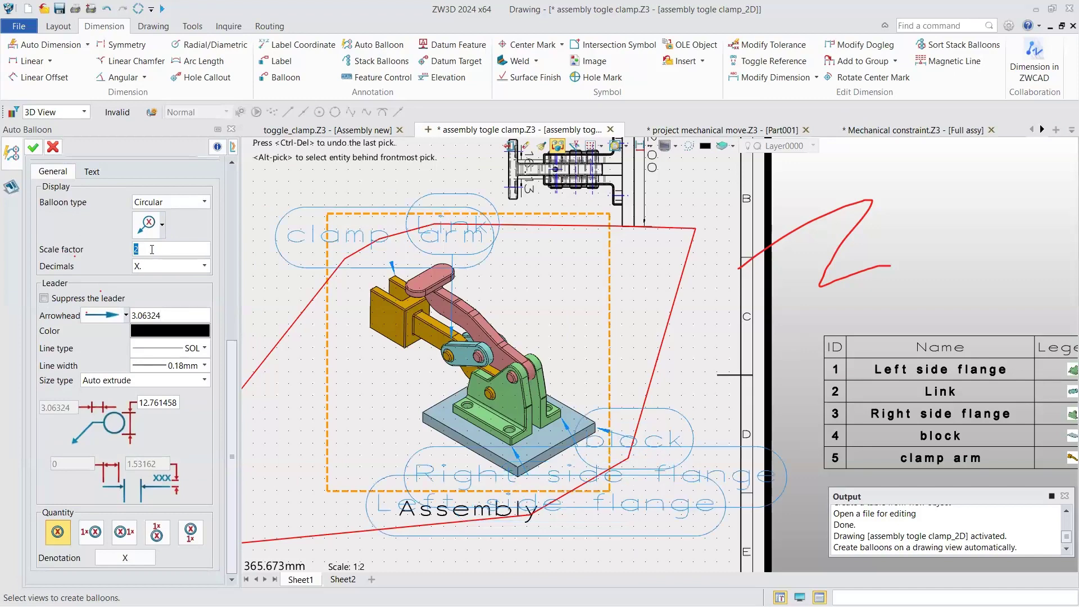
scroll(148, 250, "down", 1)
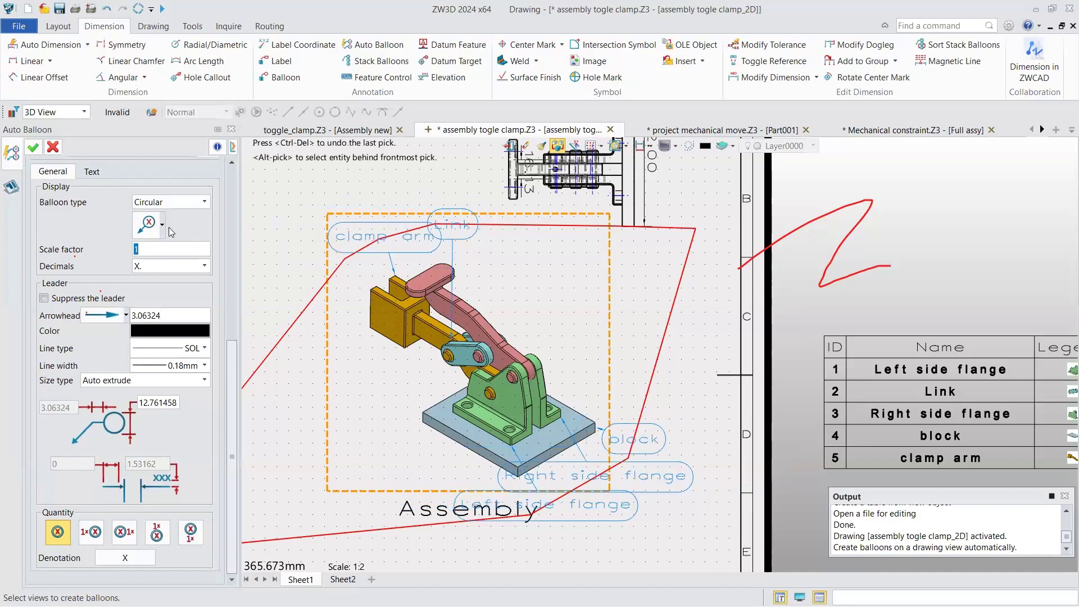
Try the Triangle balloon type, return it to Circular, and create the name balloons on the Assembly view
left_click(152, 224)
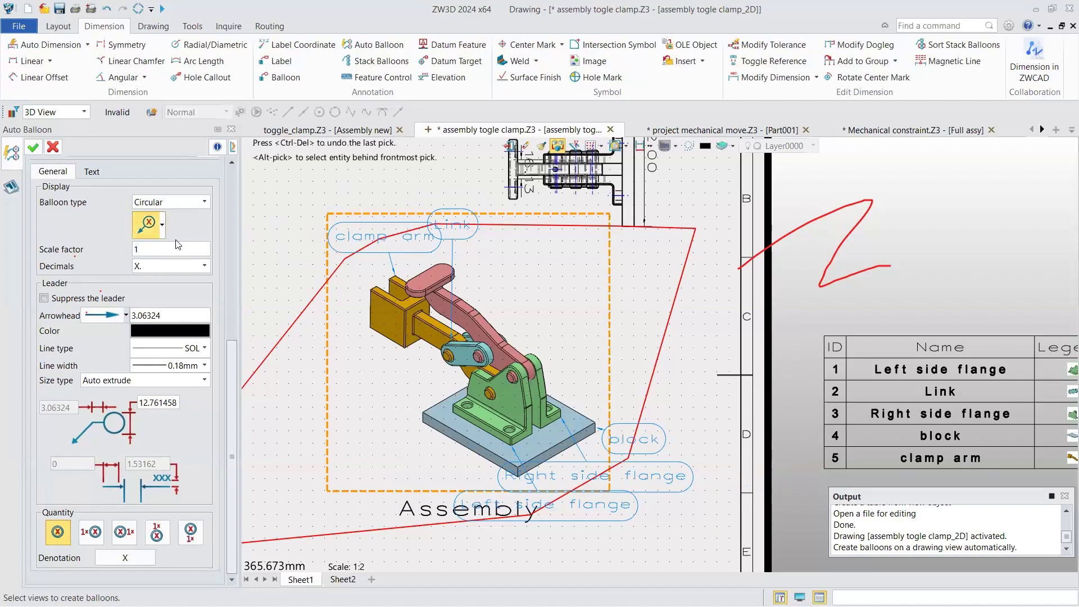
left_click(179, 203)
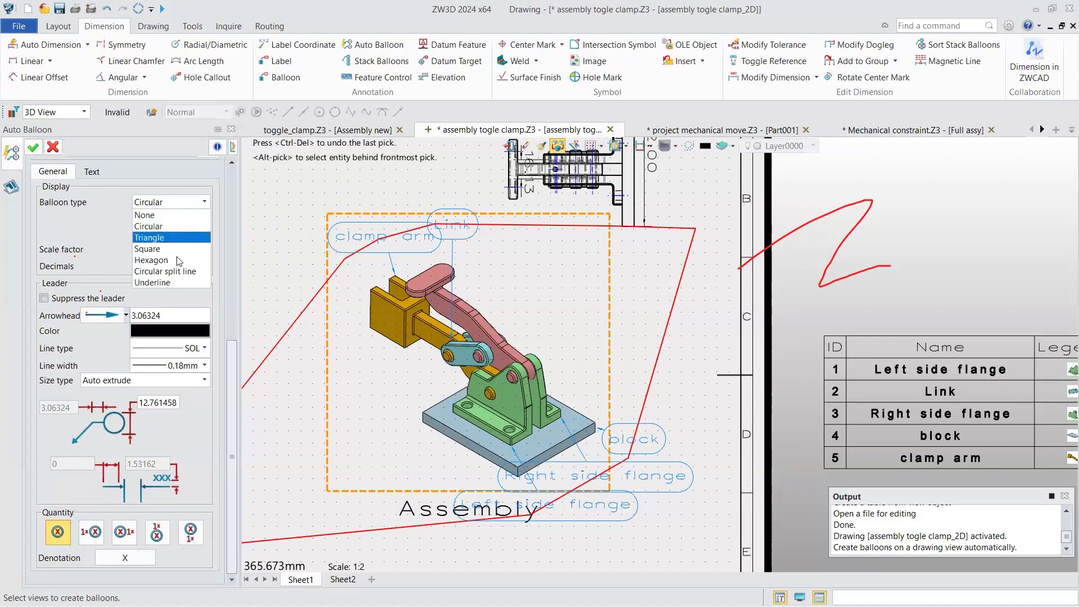
left_click(171, 237)
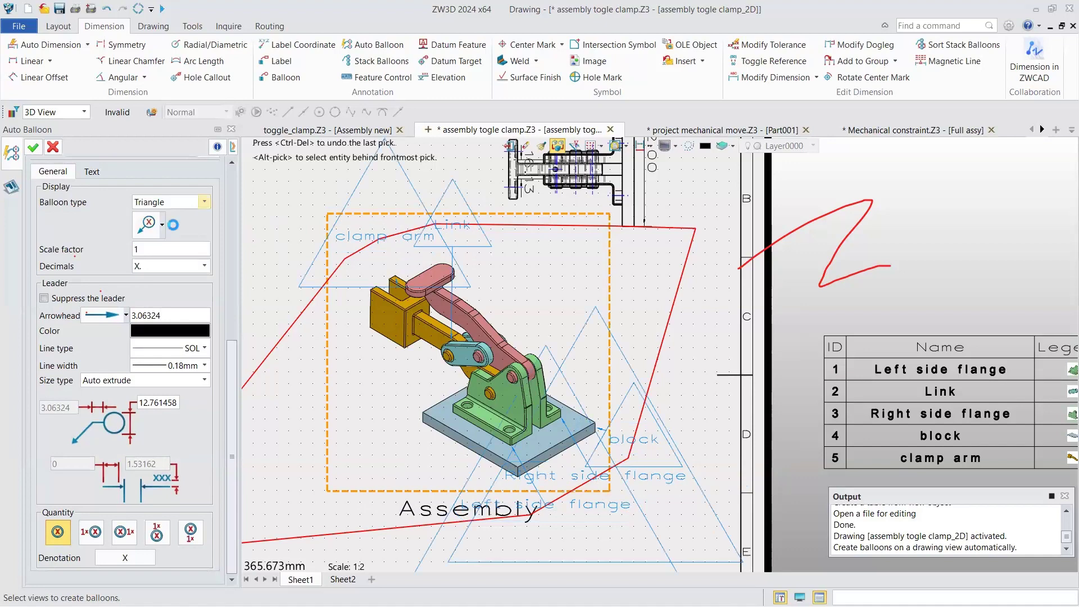
left_click(171, 259)
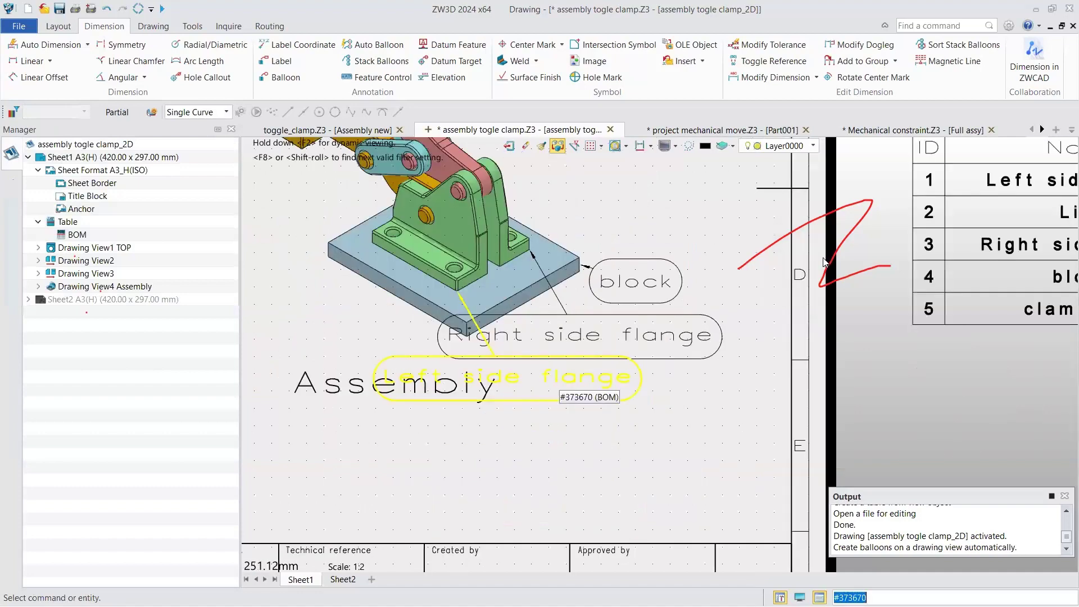
Spread the Left side flange, Right side flange, block and Link balloons around the Assembly view so they do not overlap
scroll(700, 275, "down", 2)
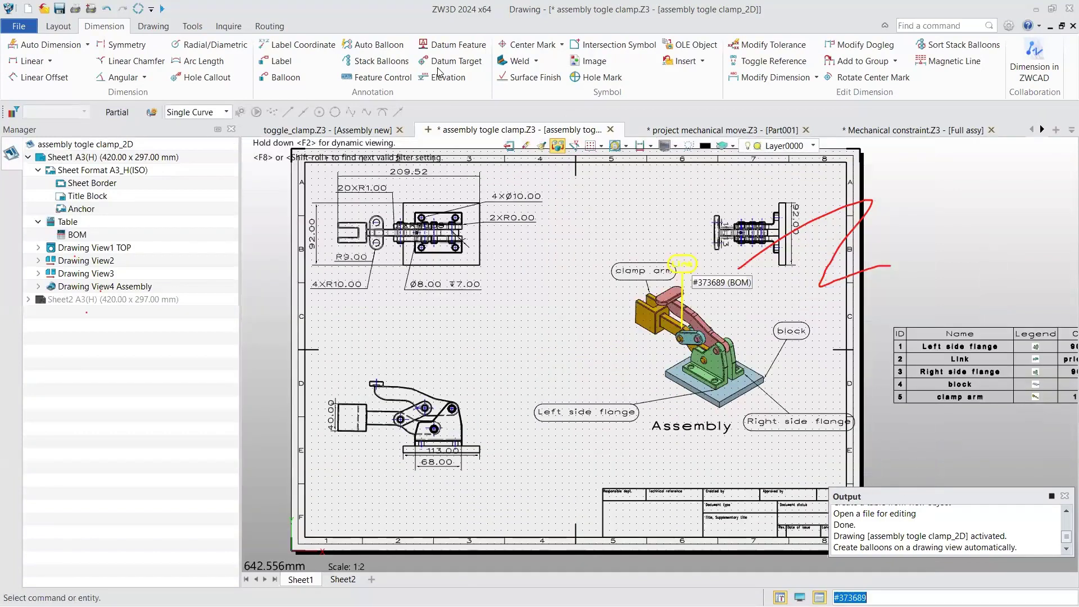
key("ctrl+z")
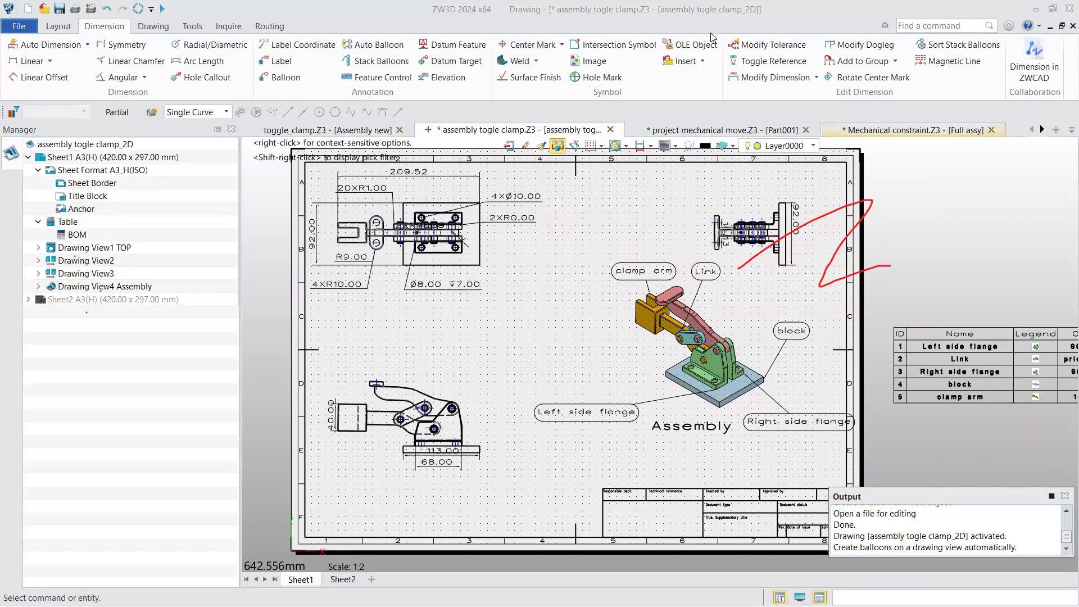
Open New Example from Screw Constraint.Z3 and redefine the screw constraint between the Screw Rod and Threaded Fastener edges, using Revolutions/Distance with value 5
key("ctrl+Tab")
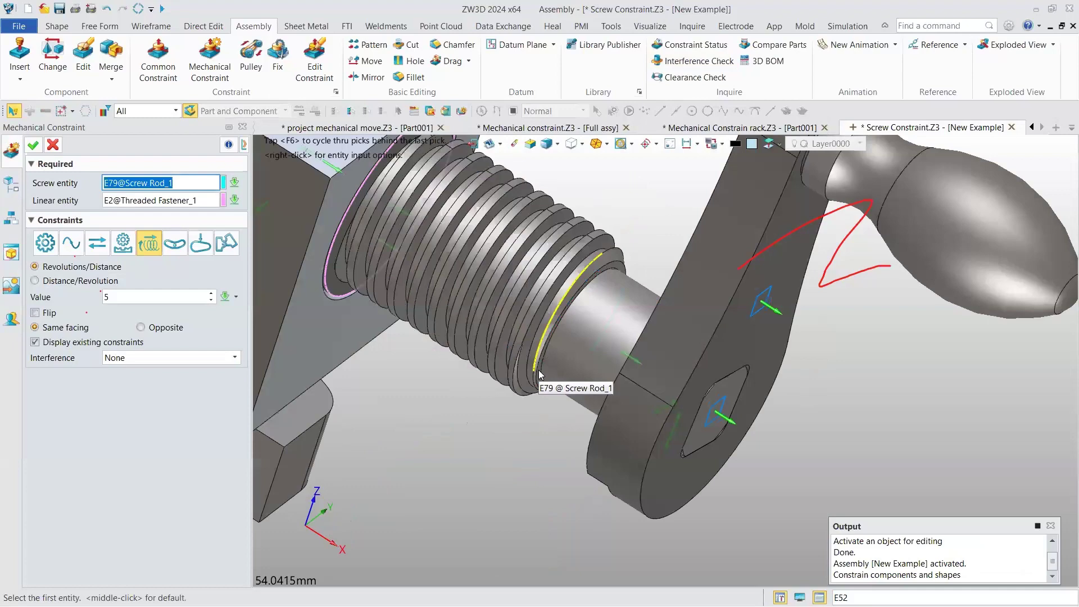
scroll(541, 375, "up", 3)
key("BackSpace")
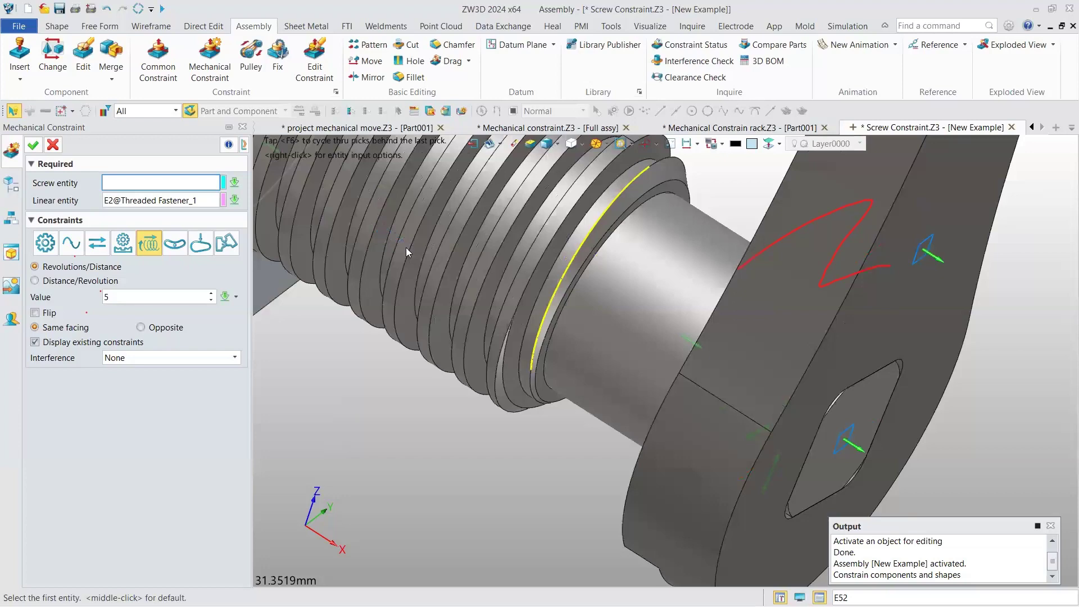
key("Return")
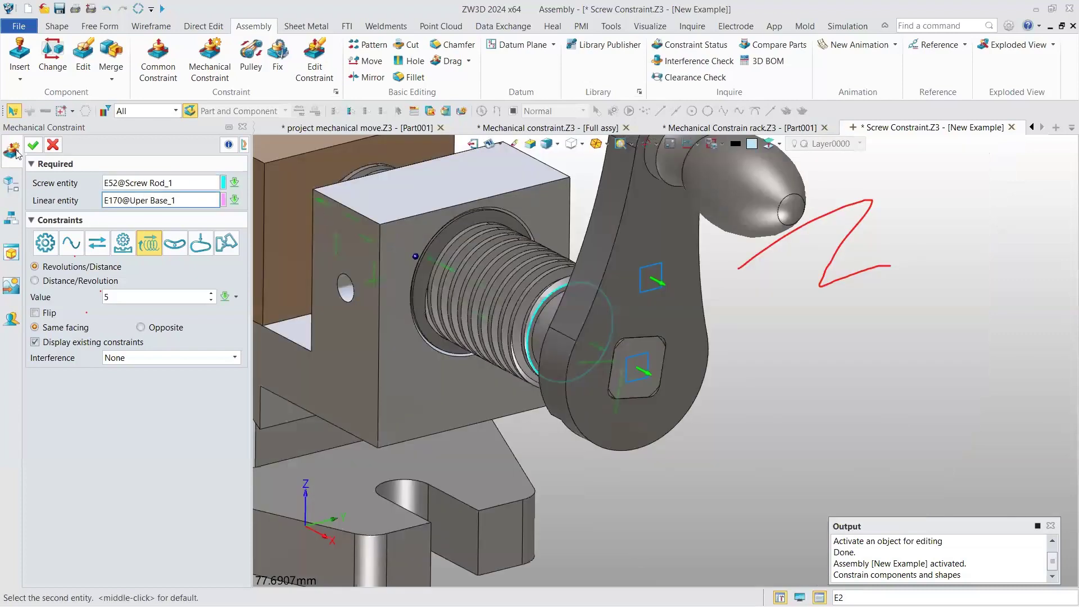
key("Return")
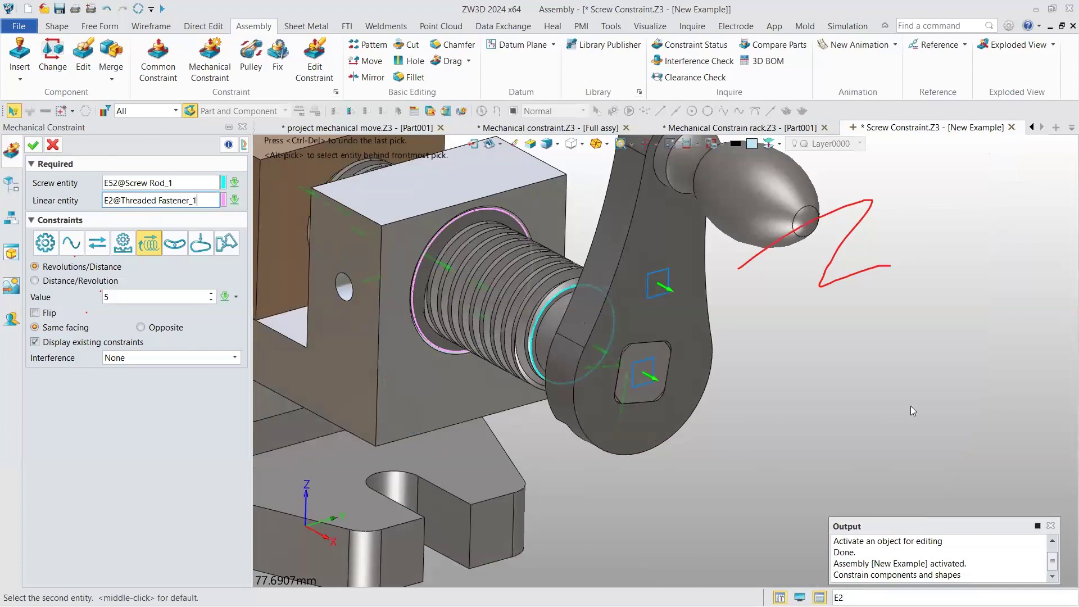
middle_click(709, 271)
scroll(502, 494, "down", 3)
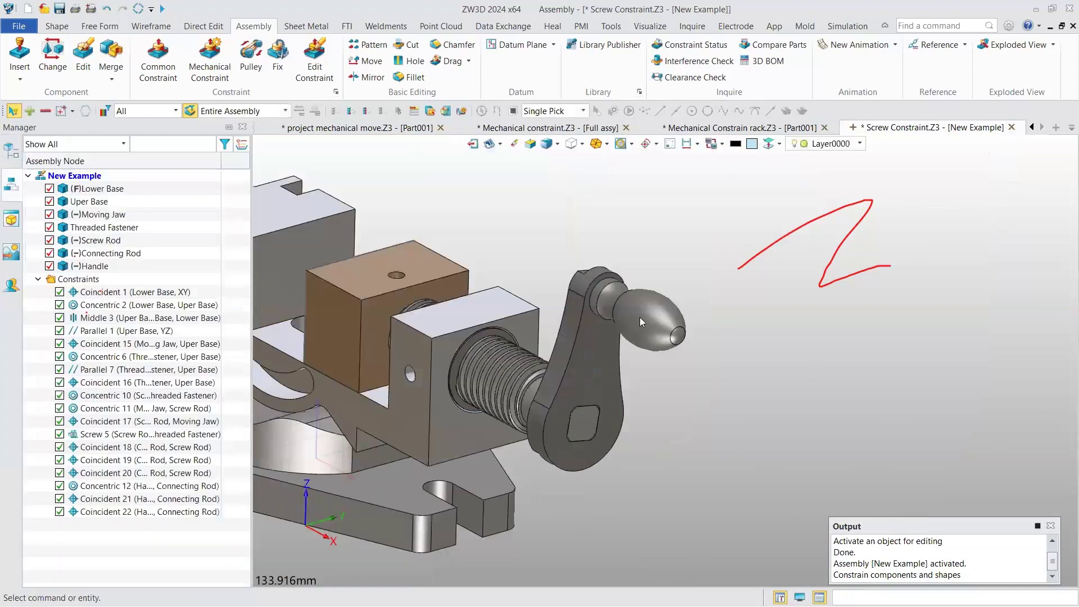
Turn the vise's crank handle back and forth to check how the screw rod and Moving Jaw travel with it
right_click_drag(746, 296, 744, 318)
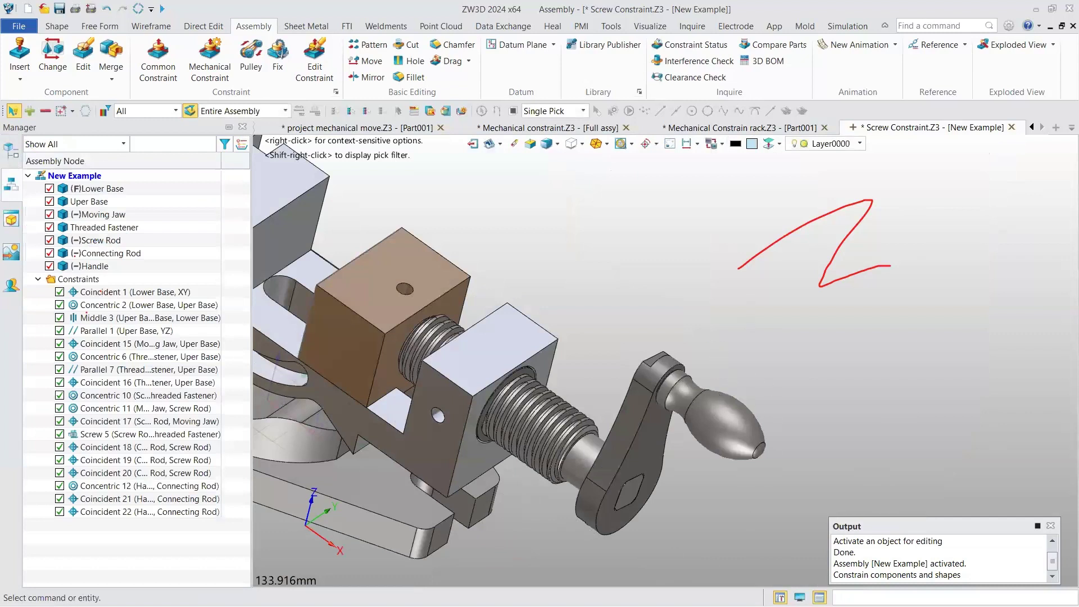
scroll(787, 374, "down", 3)
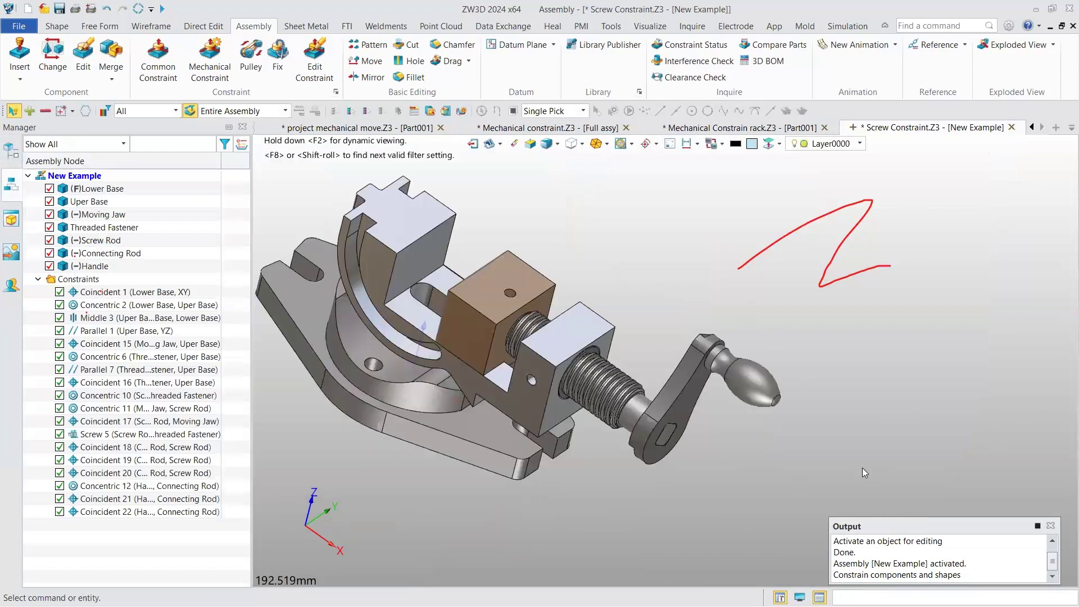
scroll(792, 520, "down", 3)
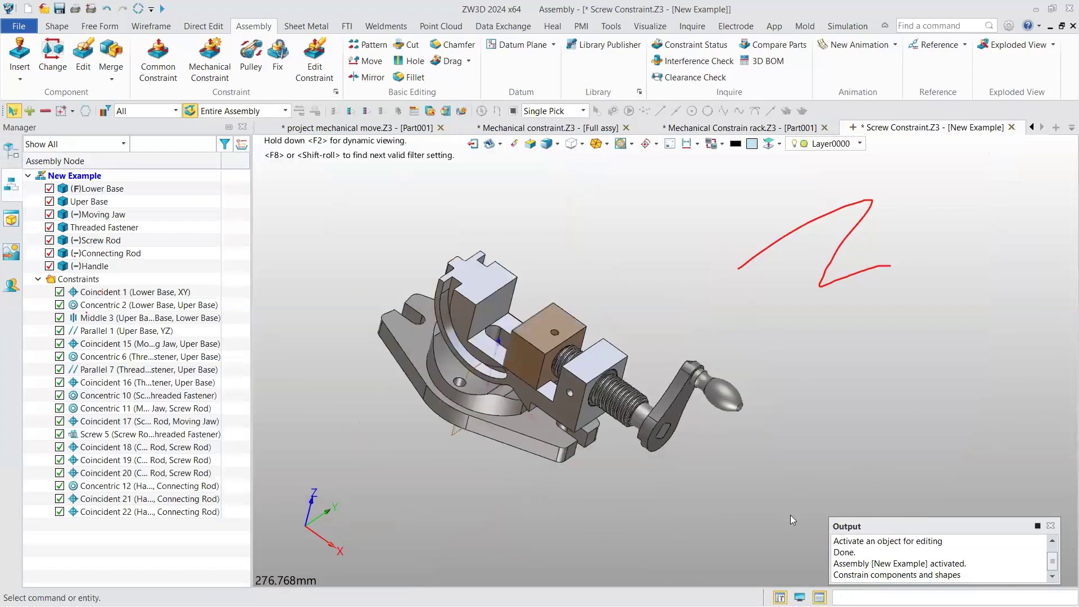
left_click_drag(731, 395, 771, 493)
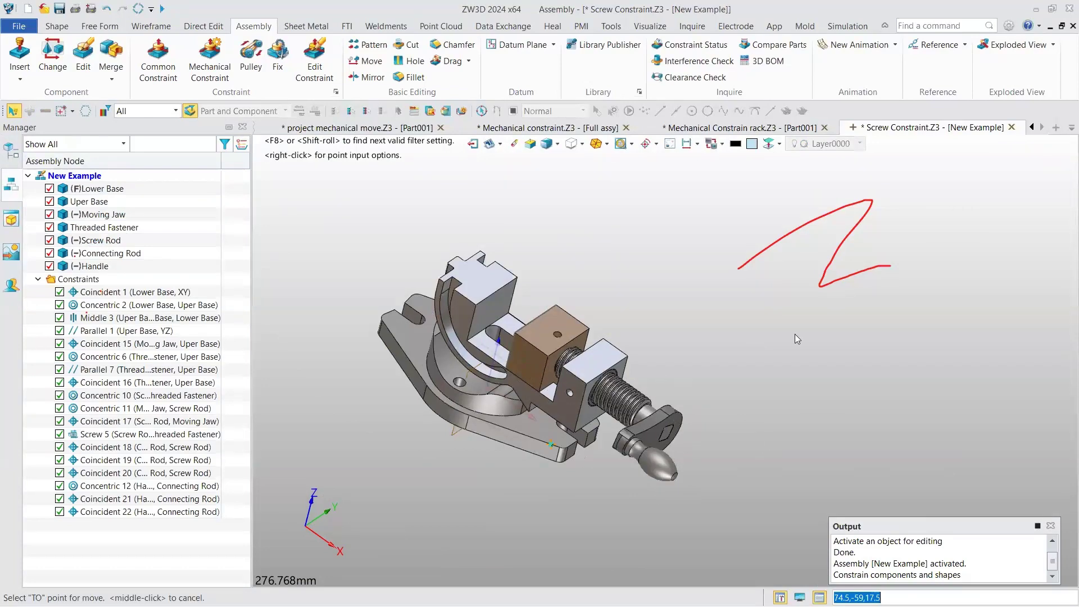
middle_click(852, 513)
scroll(666, 500, "up", 3)
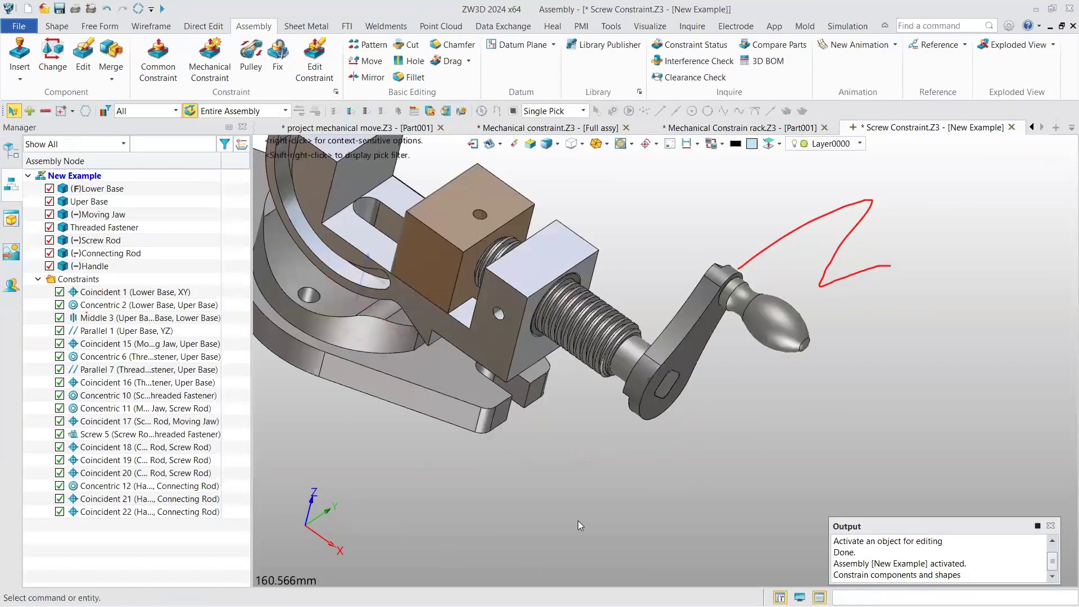
left_click_drag(777, 322, 885, 304)
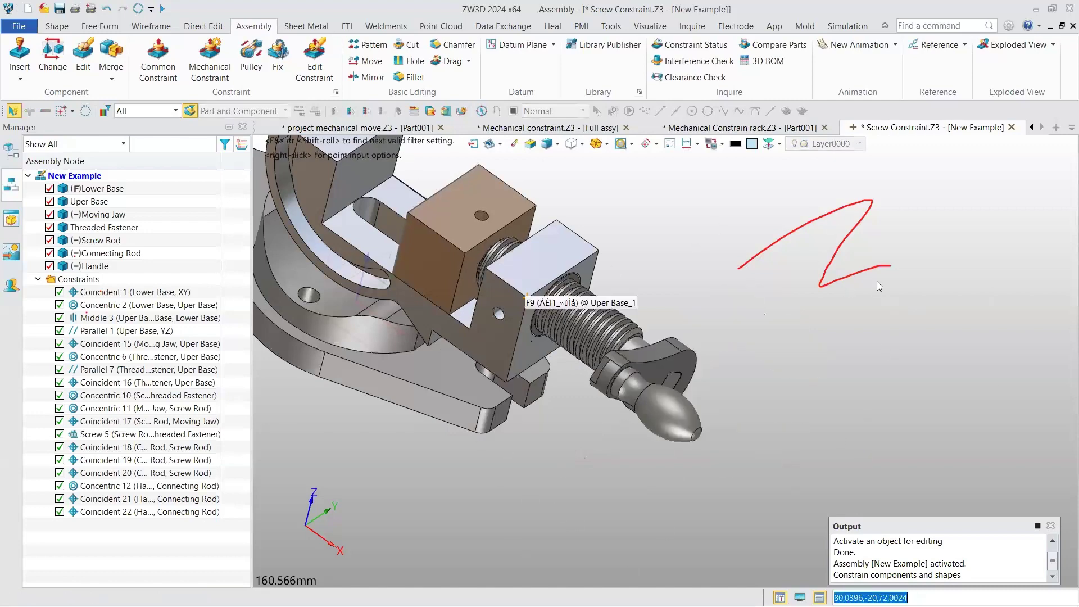
left_click_drag(660, 505, 757, 246)
left_click_drag(718, 92, 687, 507)
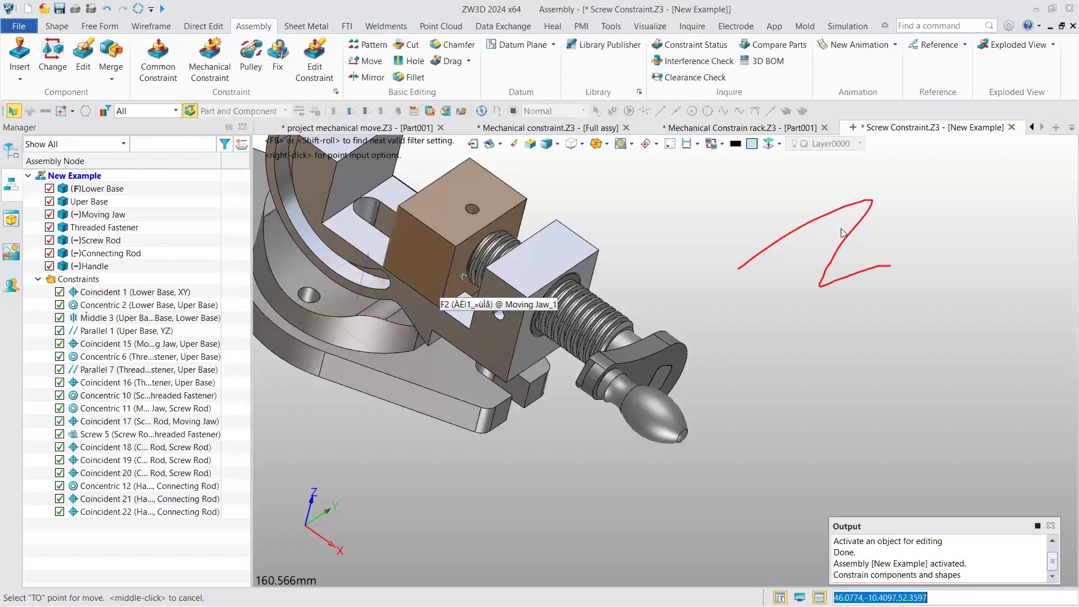
left_click(585, 571)
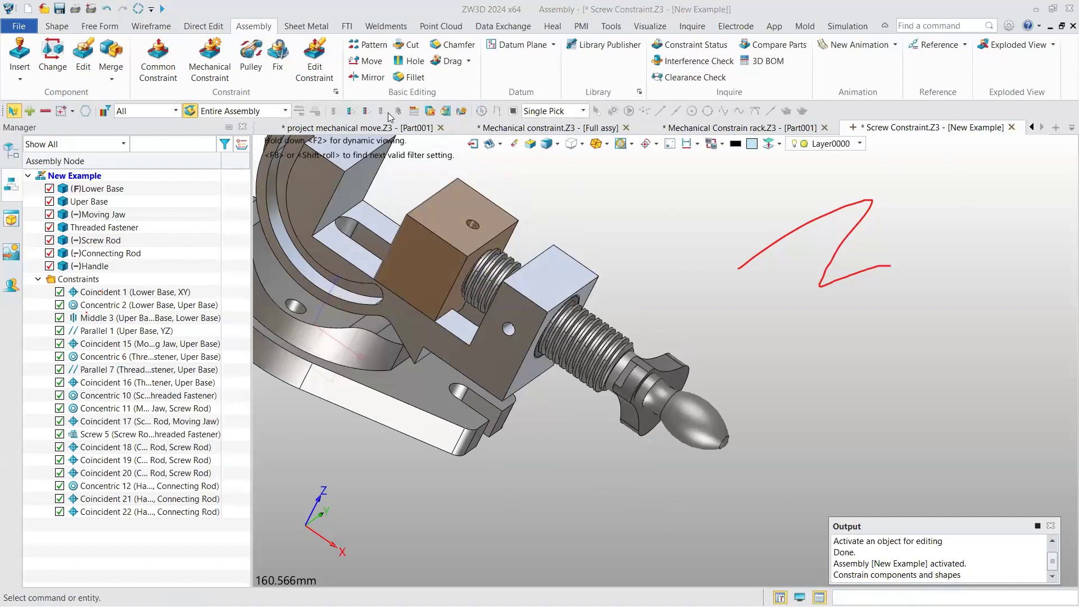
Review the open screw, differential gear and Full assy assemblies, the animation options, and the Move animation of project mechanical move.Z3
scroll(438, 146, "down", 1)
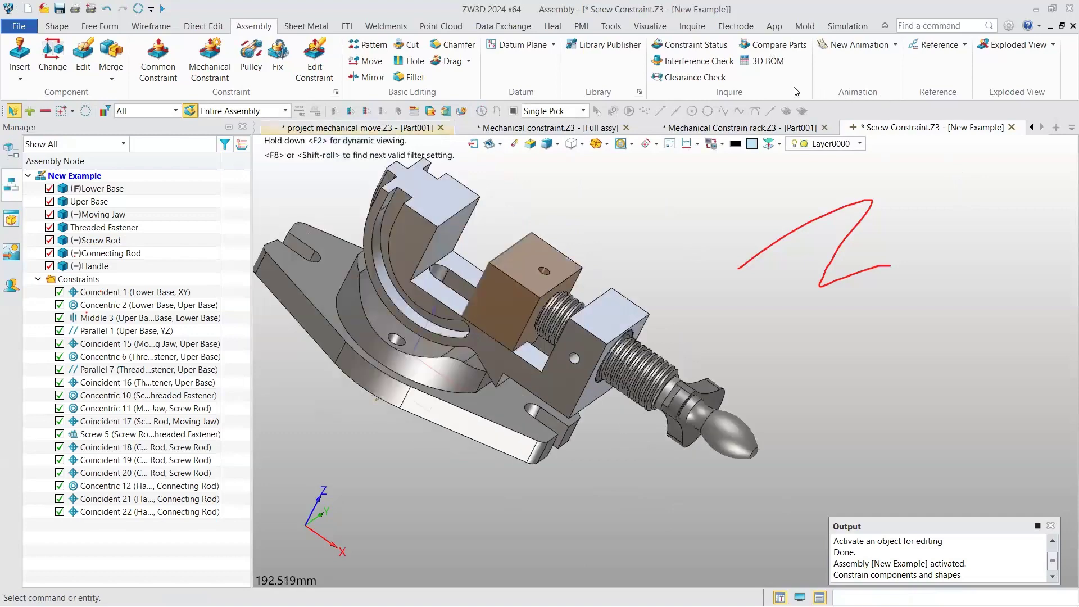
key("ctrl+Tab")
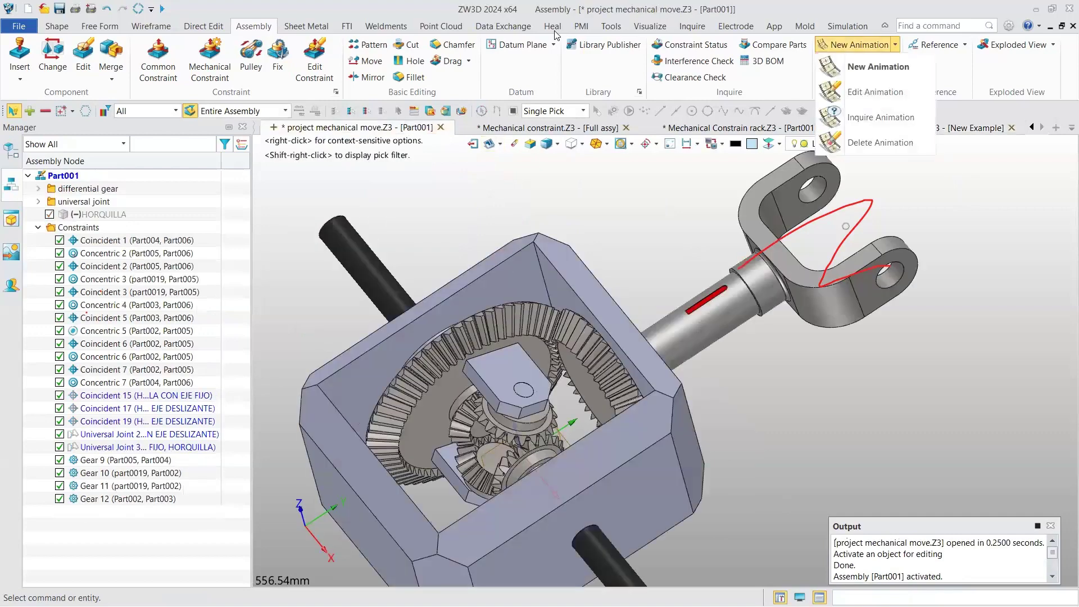
key("Escape")
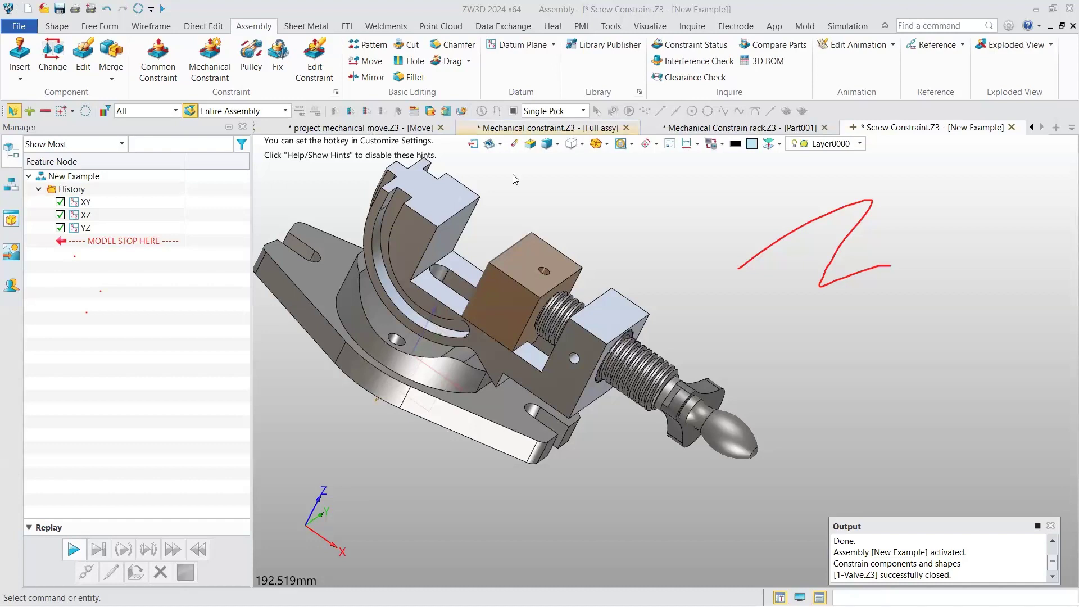
left_click(488, 129)
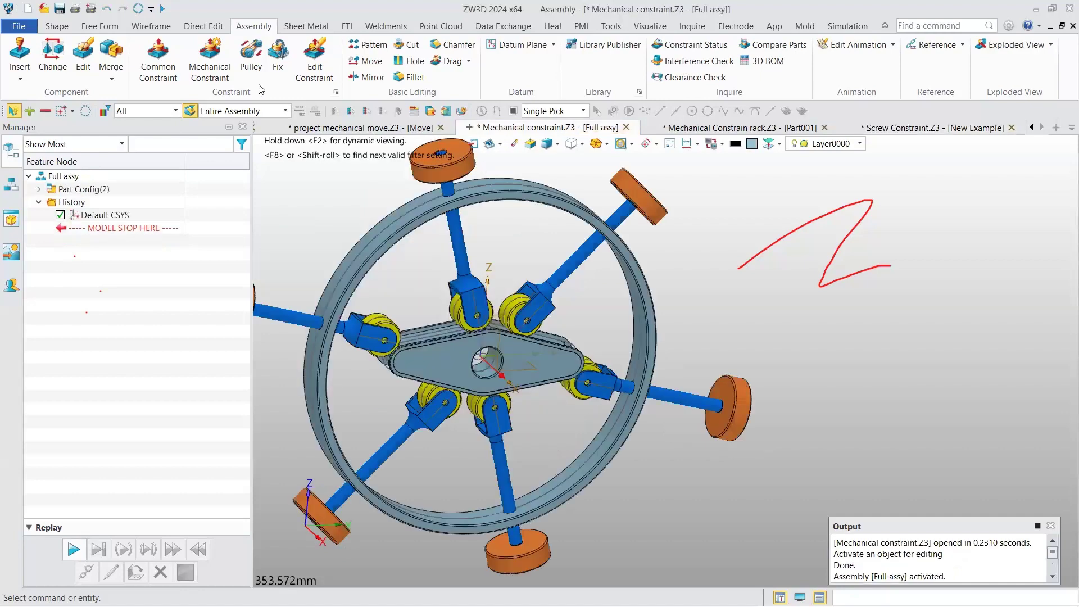
key("ctrl+Tab")
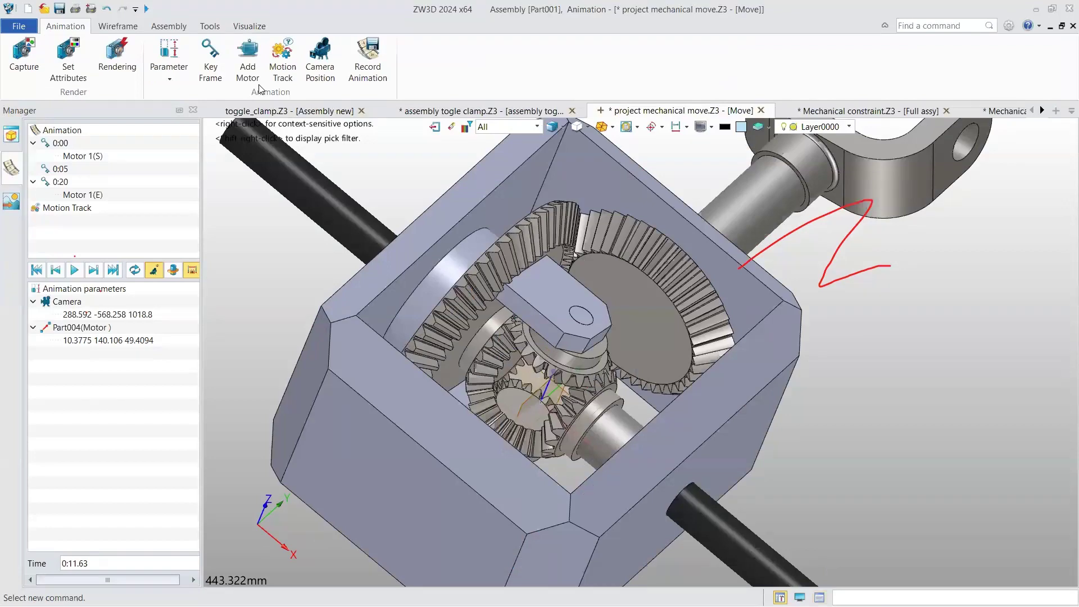
key("Escape")
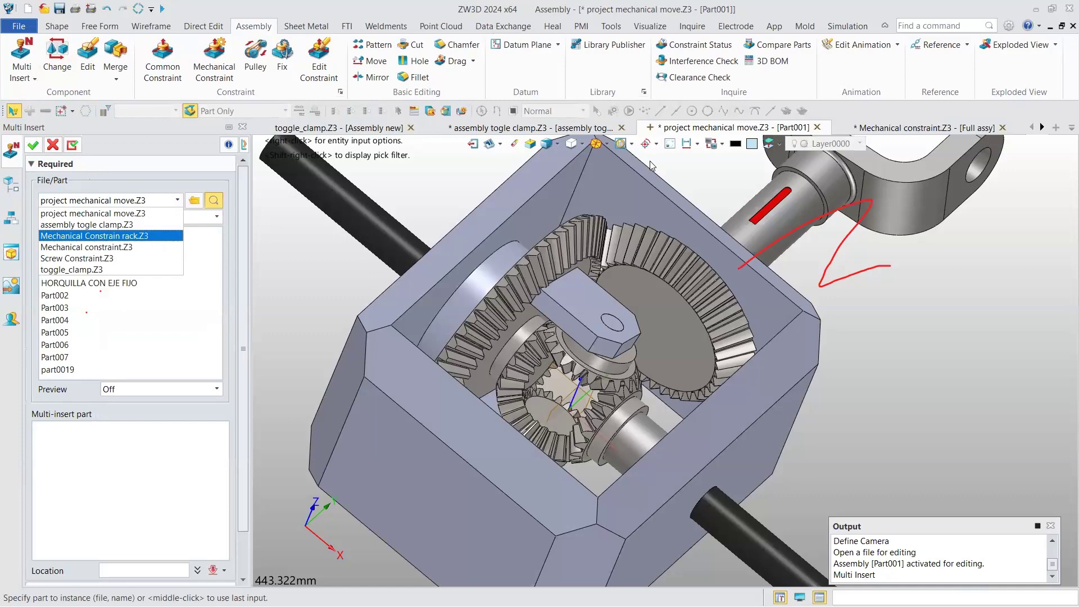
key("Return")
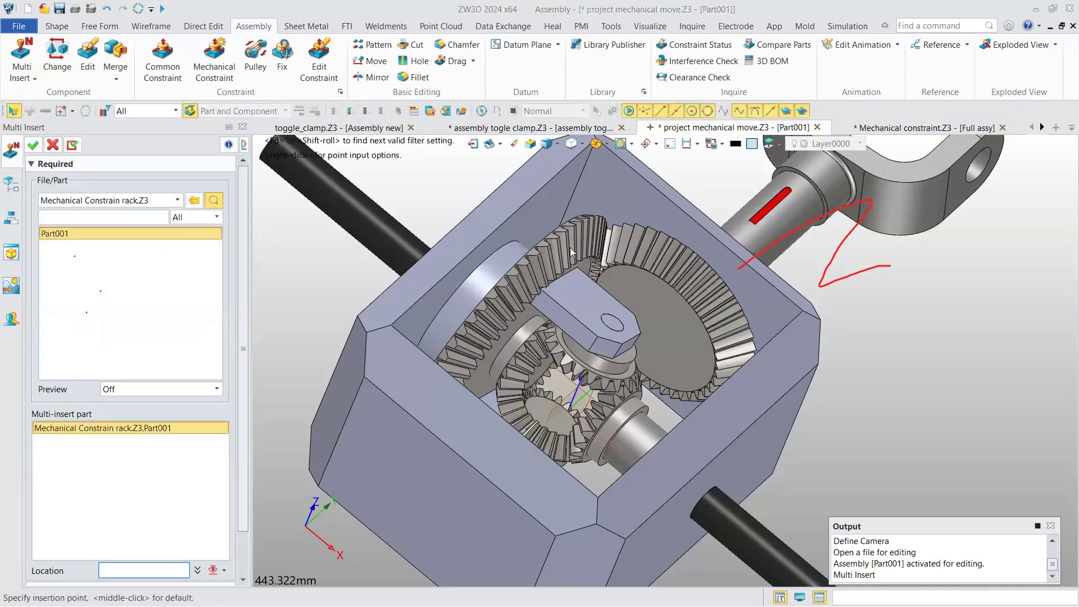
scroll(641, 176, "down", 4)
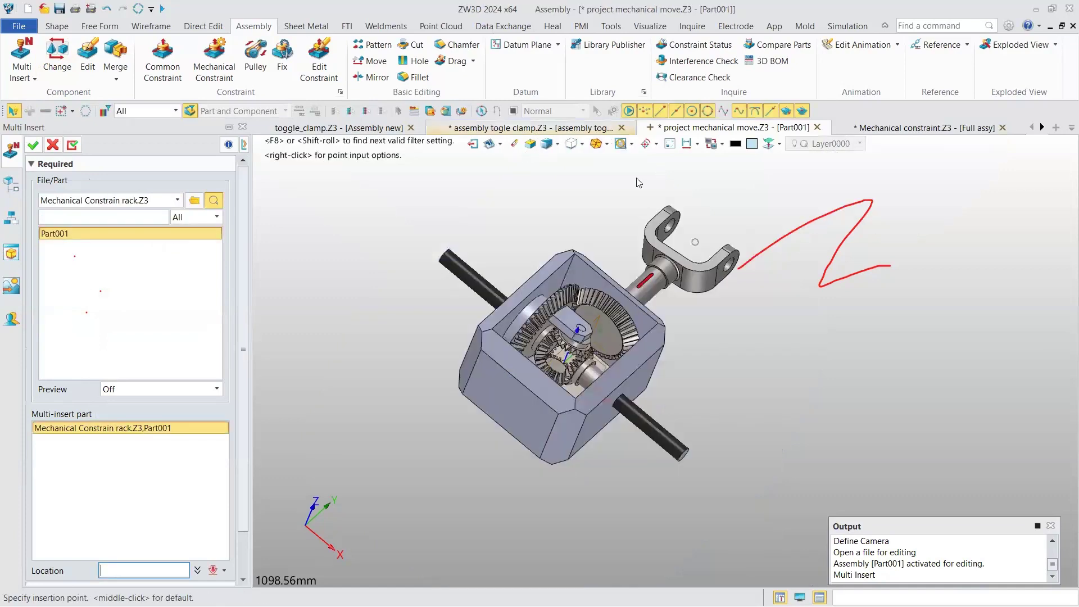
Look over the assembly togle clamp drawing and assembly, and create a new part file named Part001.Z3
left_click(1033, 128)
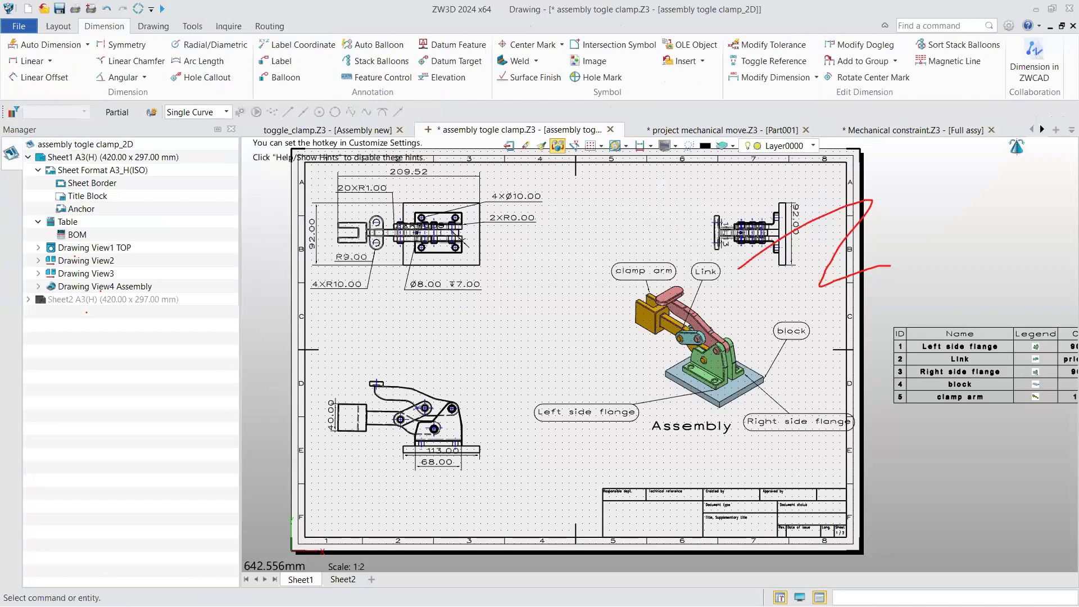
key("ctrl+Tab")
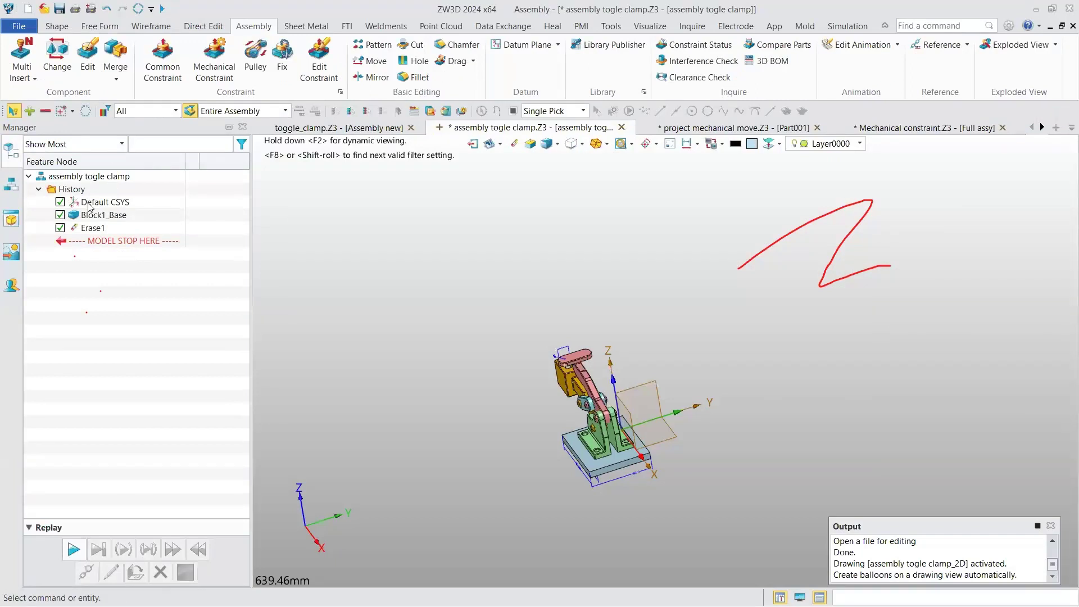
key("ctrl+Tab")
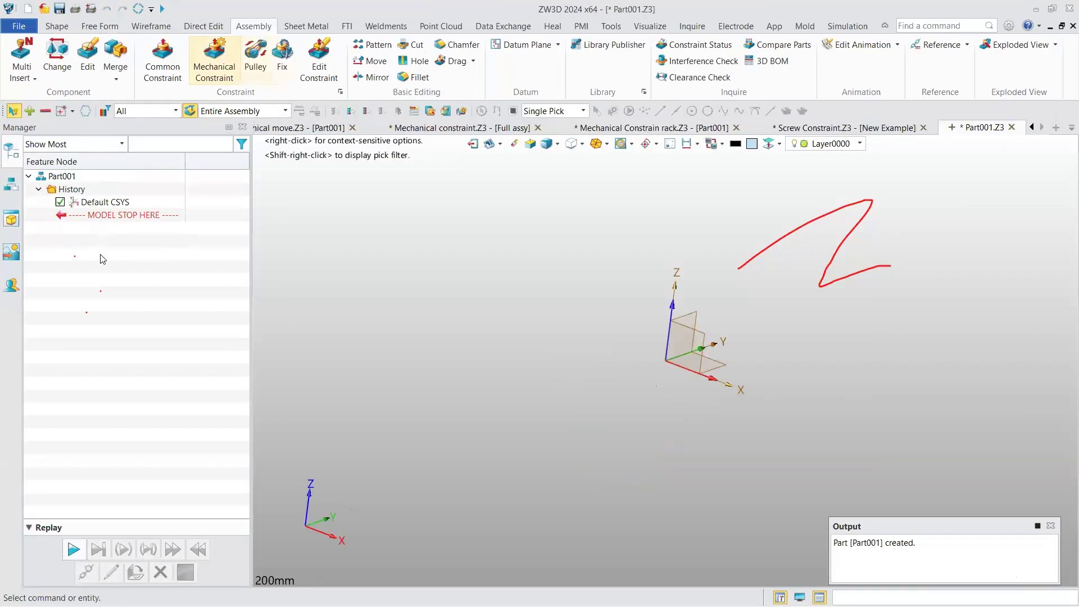
Try a Multi Insert of only assembly togle clamp into Part001, removing the queued Mechanical Constrain rack.Z3 entry, and undo the insertion
left_click(179, 200)
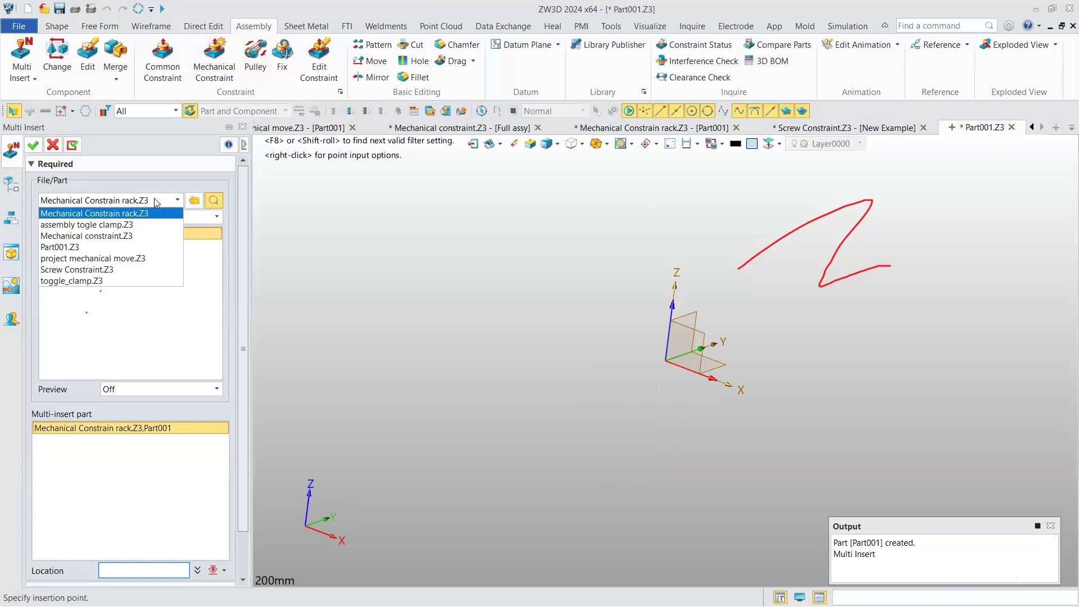
left_click(93, 225)
left_click(104, 235)
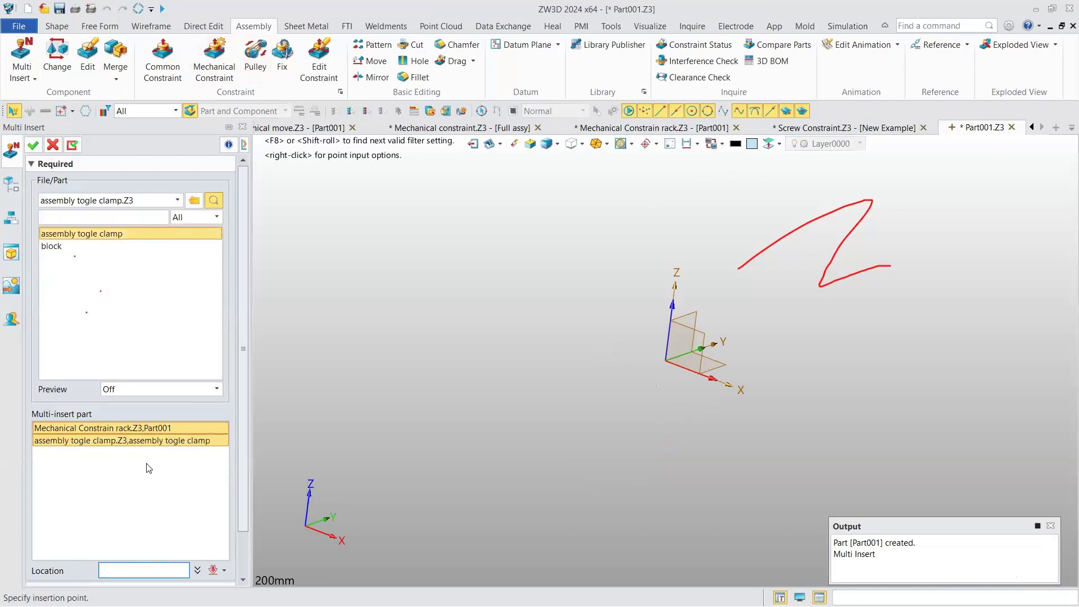
right_click(149, 435)
left_click(172, 437)
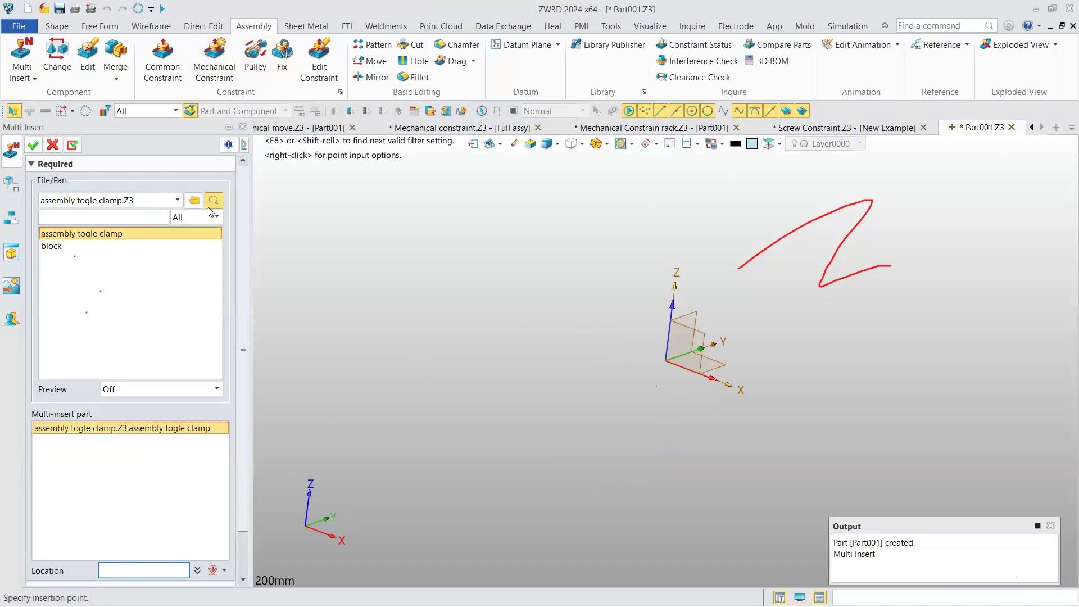
left_click(34, 147)
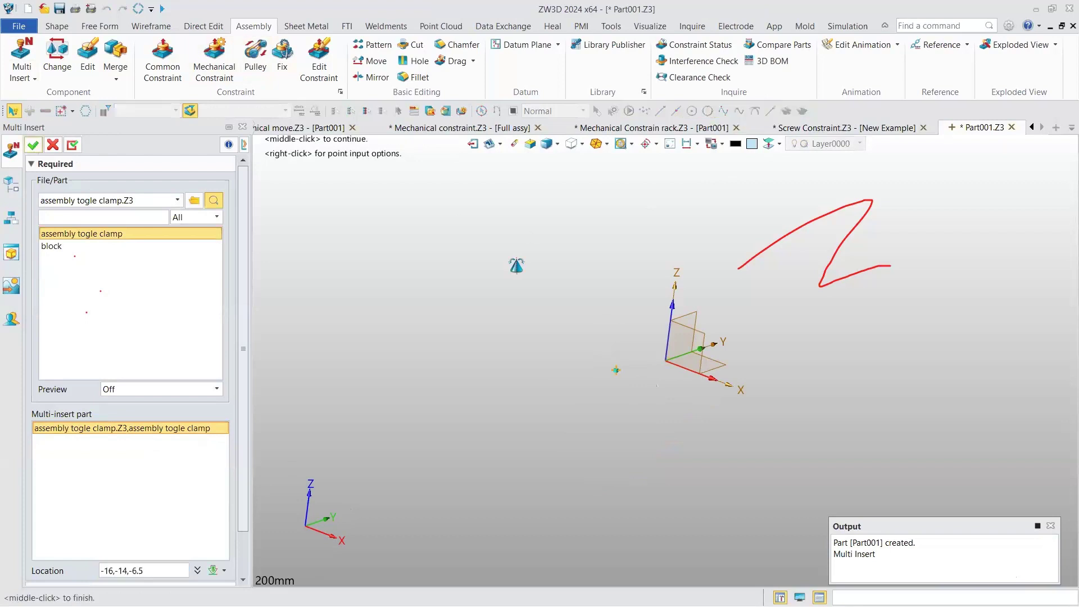
middle_click(502, 267)
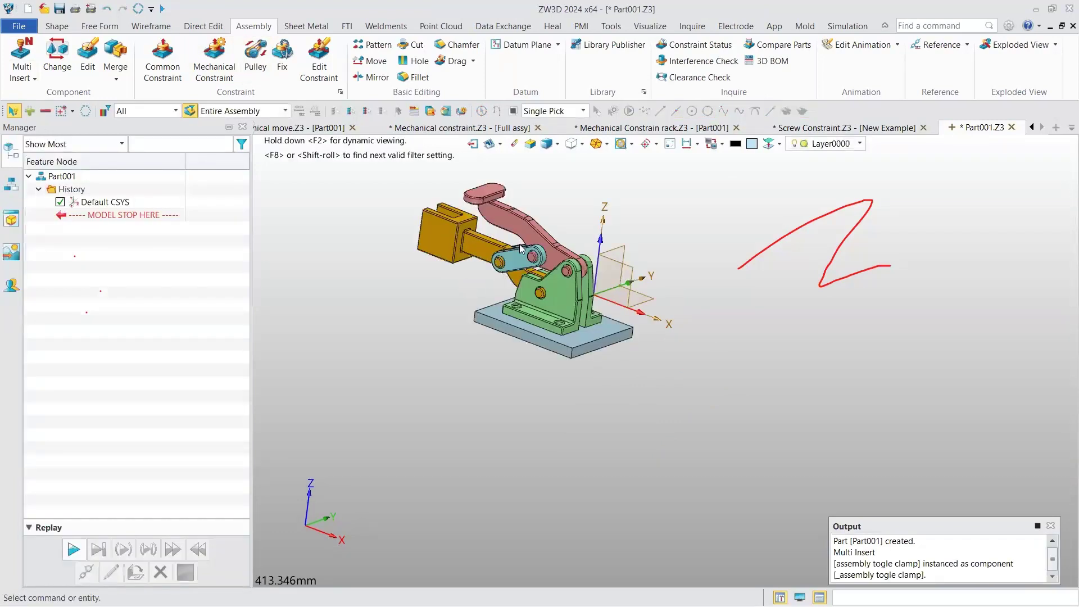
right_click_drag(522, 249, 1018, 260)
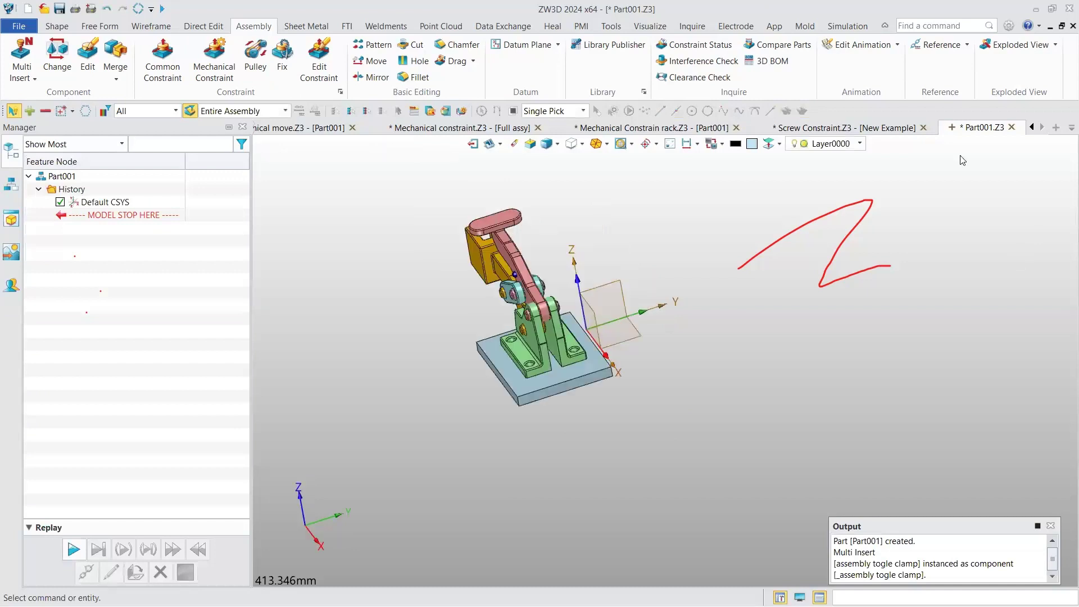
scroll(503, 277, "up", 2)
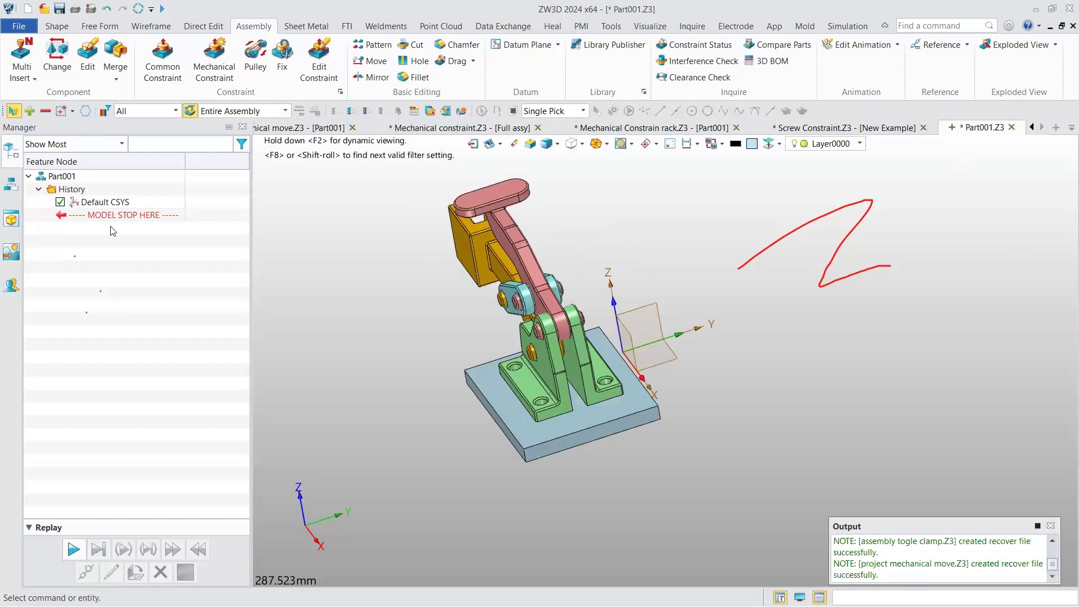
key("ctrl+z")
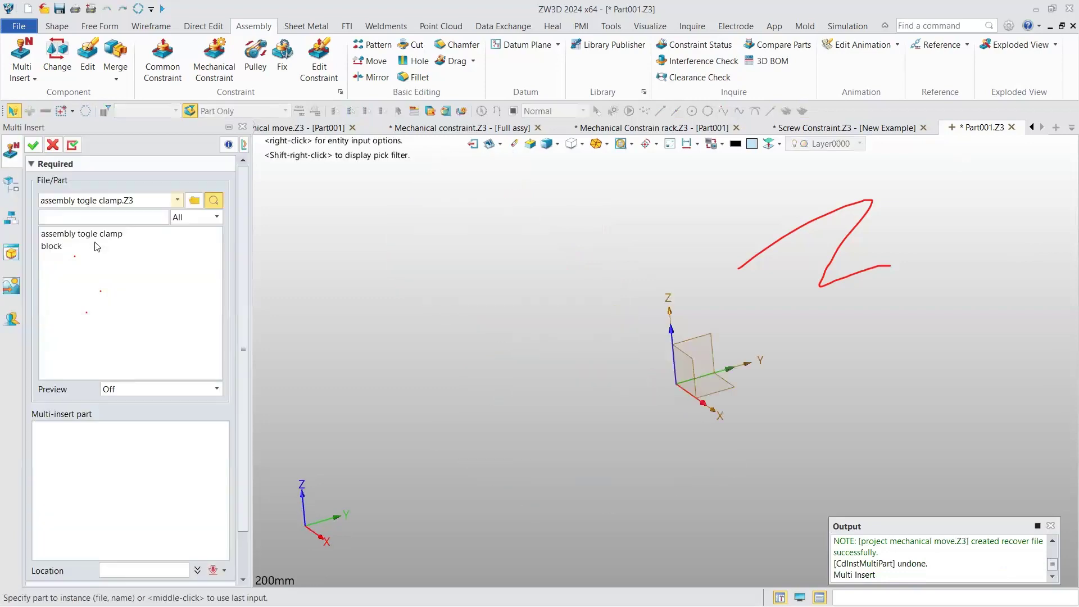
Try to insert Part001 from Mechanical Constrain rack.Z3 into the new part with Multi Insert
left_click(98, 200)
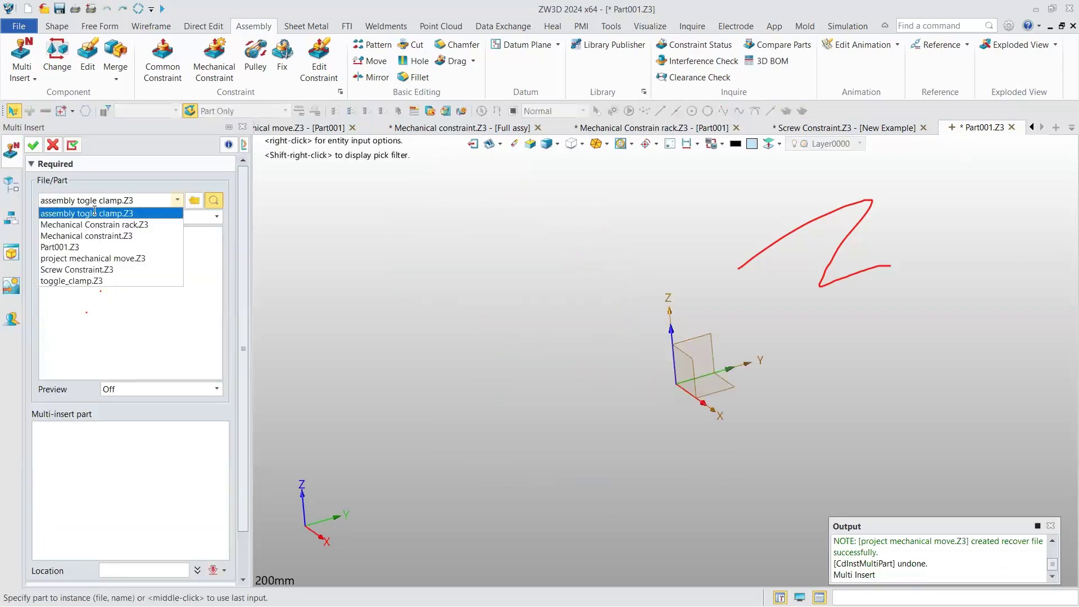
key("Down")
key("Down")
key("Down")
key("Down")
left_click(102, 247)
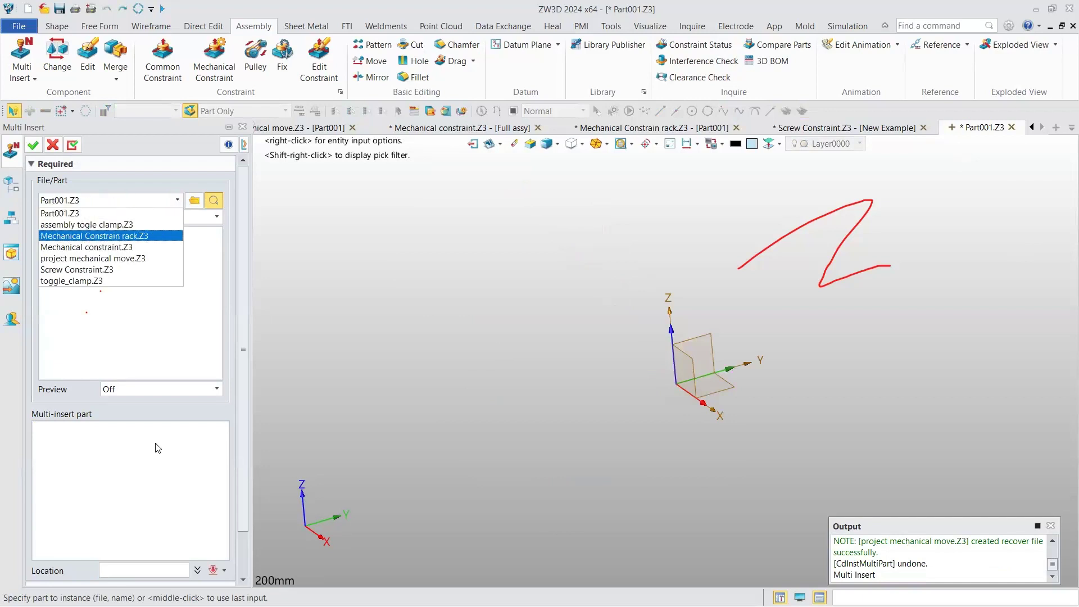
key("Return")
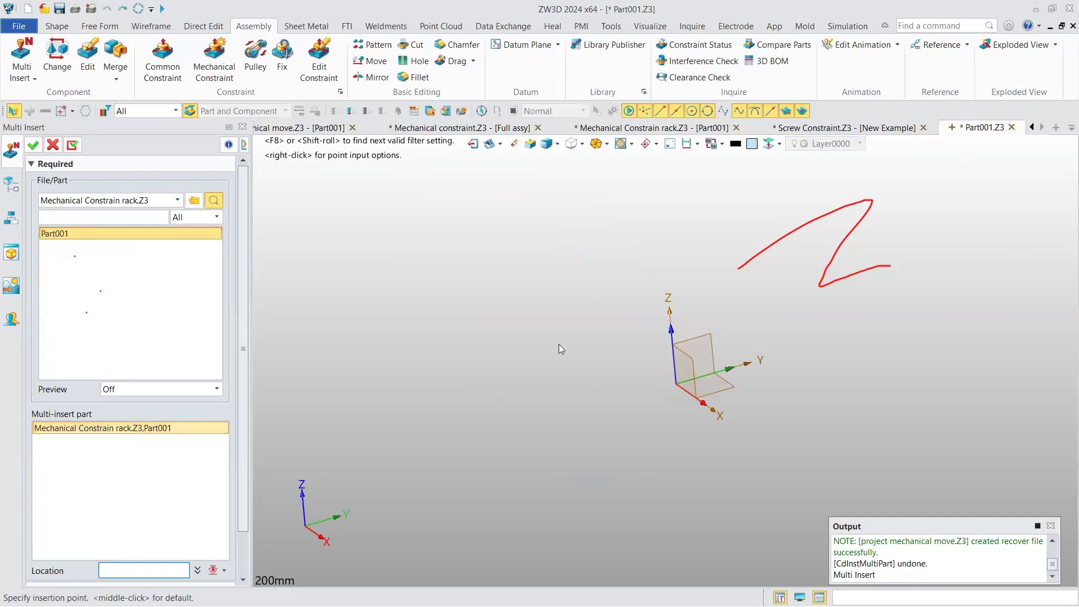
left_click(72, 146)
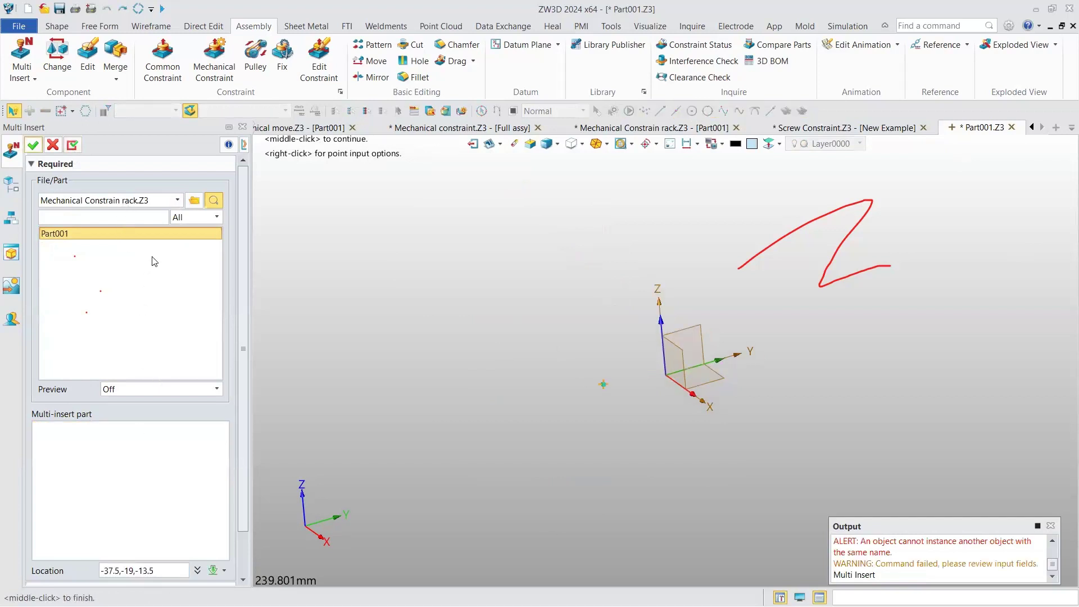
Insert the assembly togle clamp component from assembly togle clamp.Z3 into Part001 at about -45.5,-33,-11 using Multi Insert
left_click(178, 200)
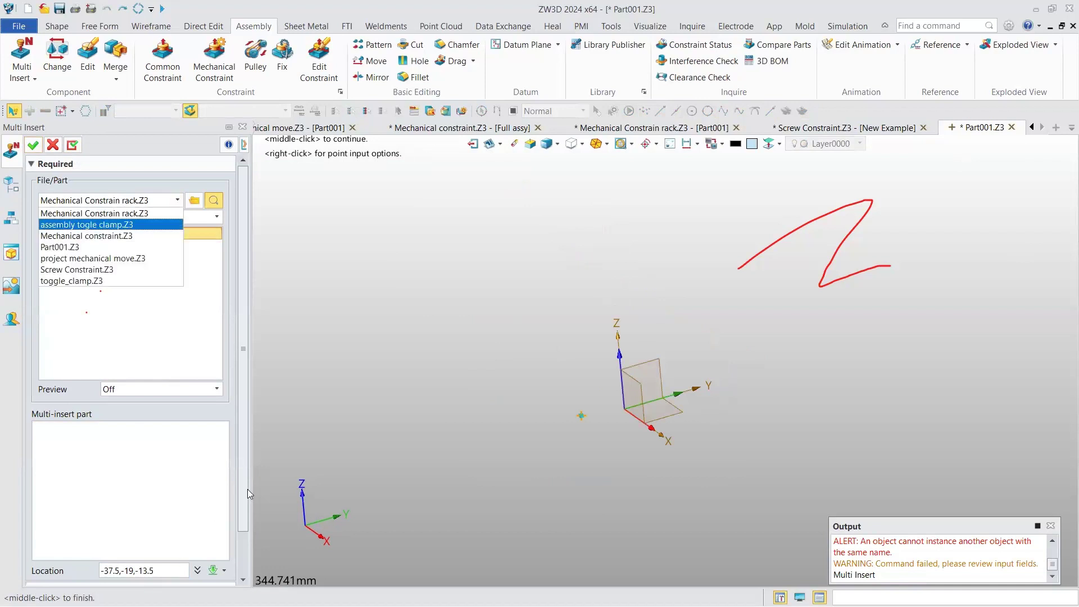
left_click(112, 224)
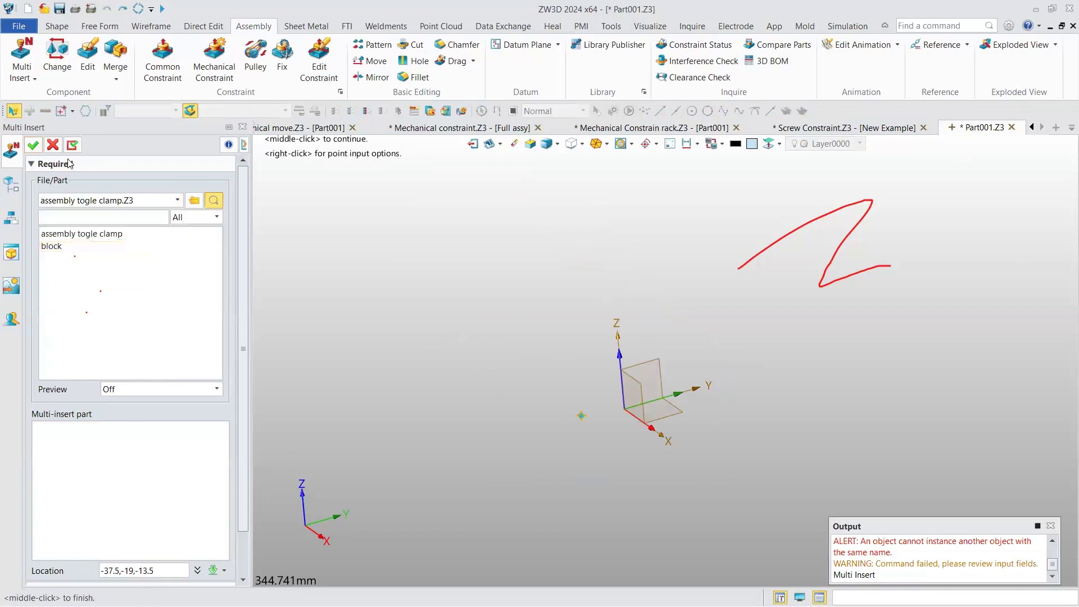
left_click(81, 233)
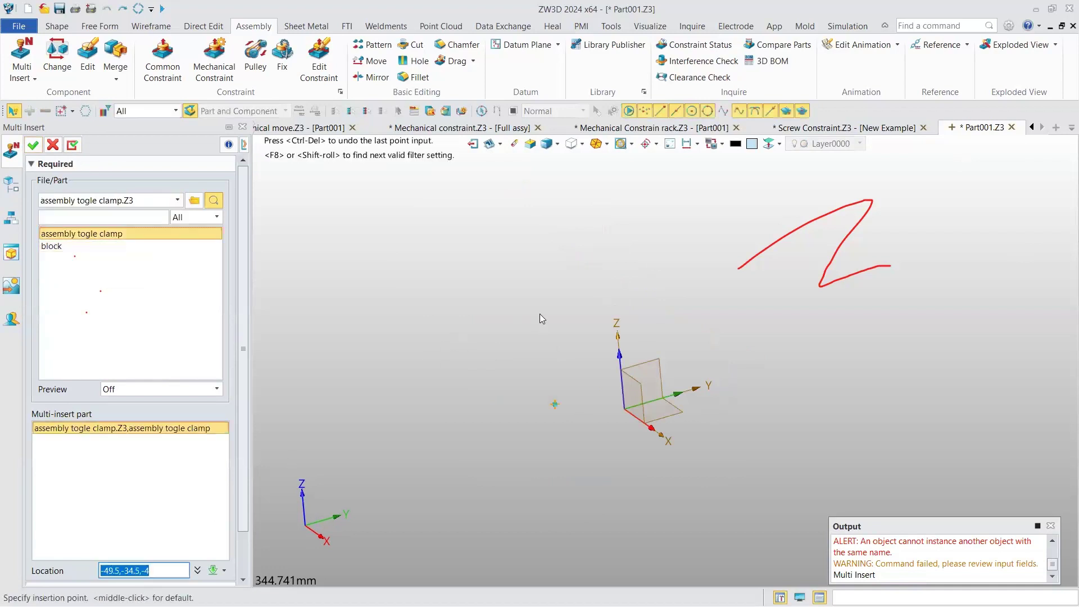
left_click(542, 318)
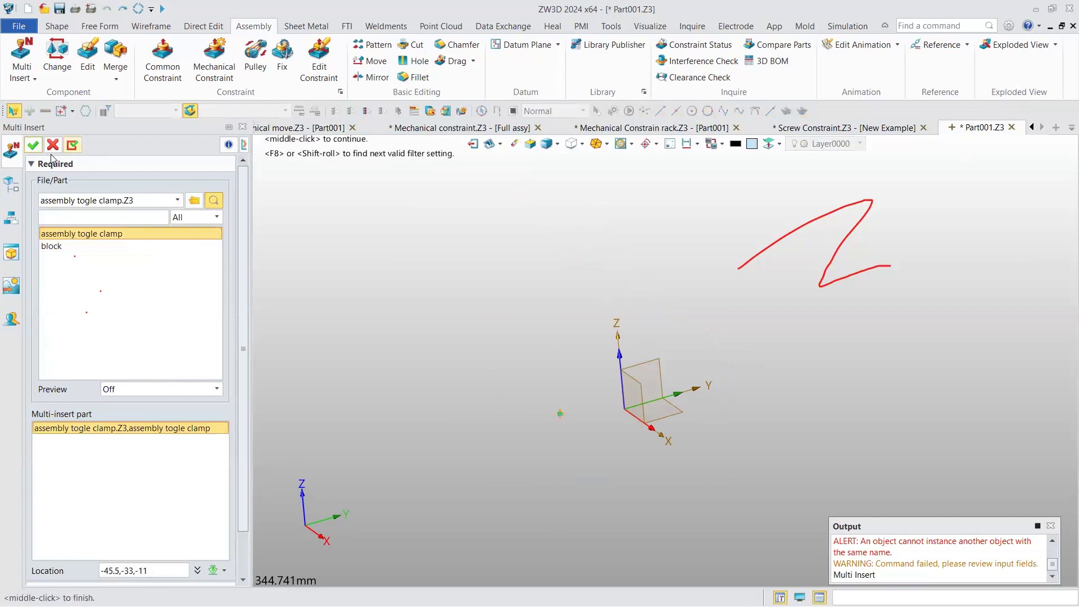
middle_click(52, 159)
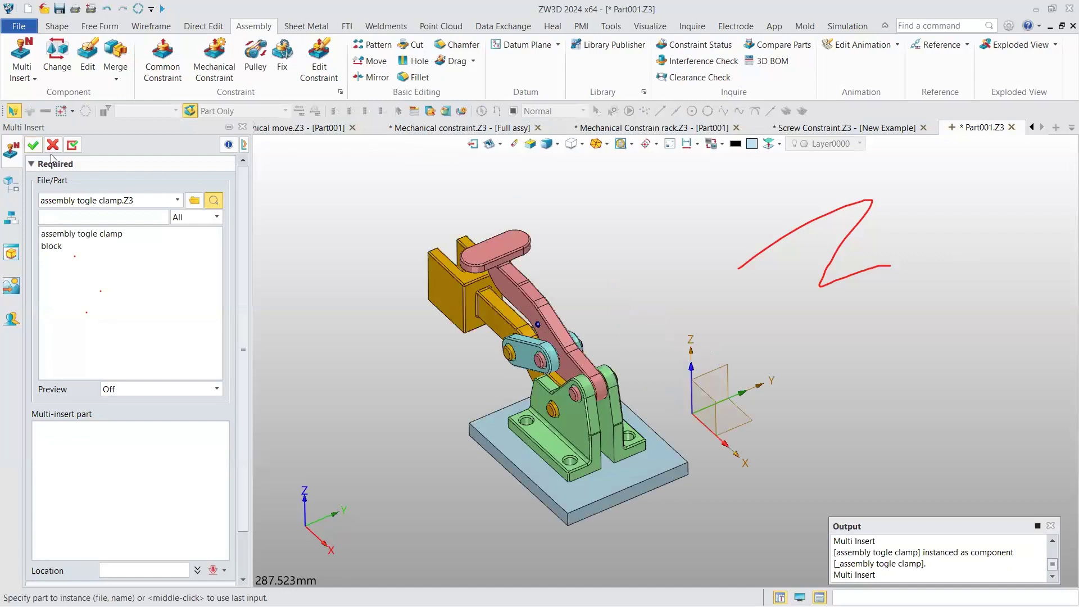
left_click(123, 234)
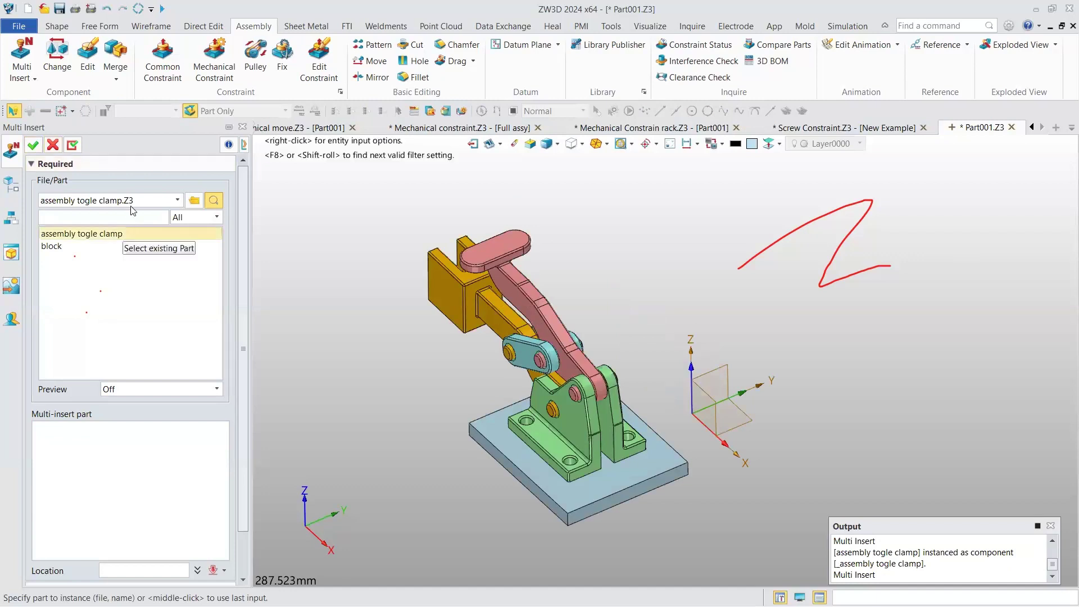
middle_click(133, 207)
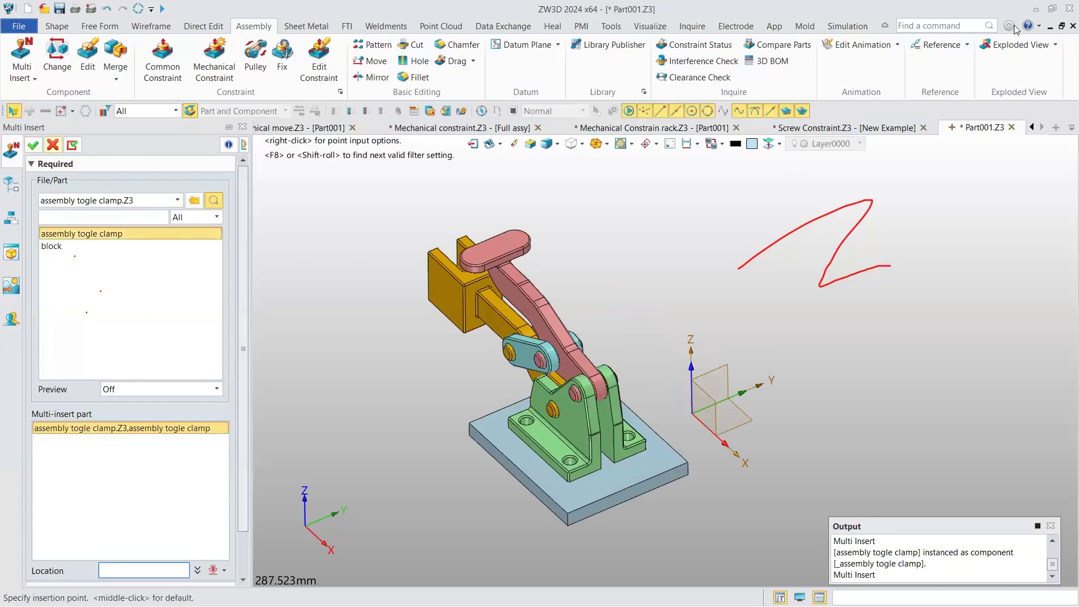
key("Escape")
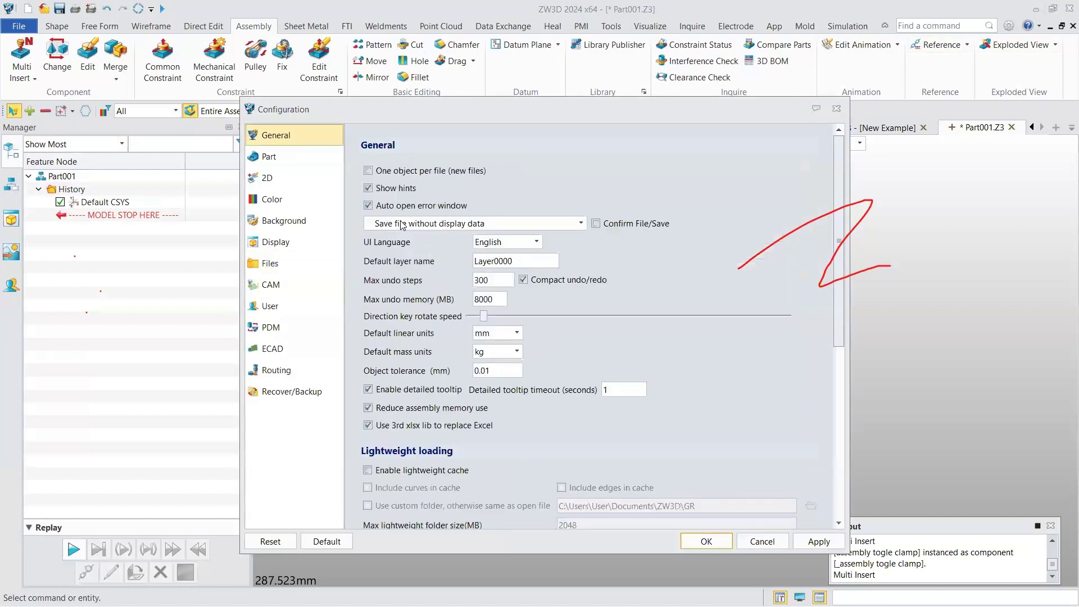
key("Escape")
key("ctrl+n")
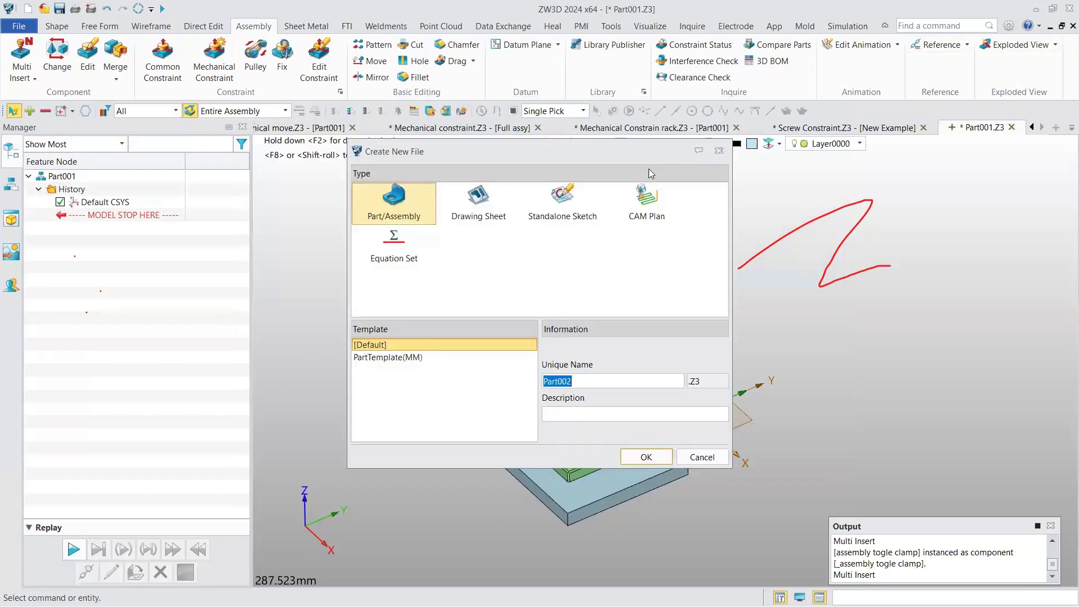
key("Escape")
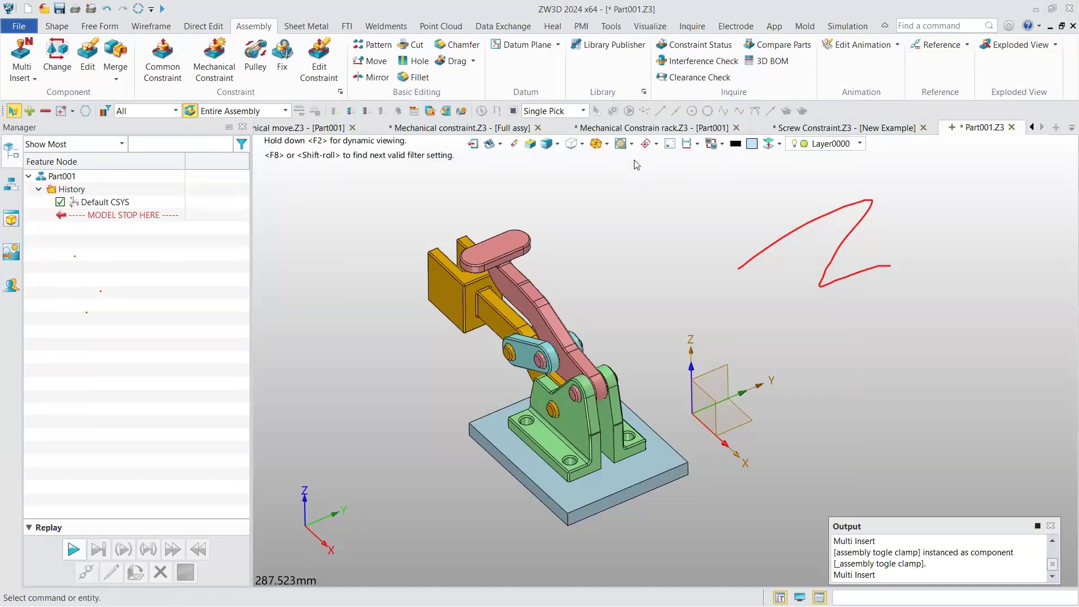
Switch to project mechanical move.Z3 and on to the assembly togle clamp assembly
left_click(1032, 129)
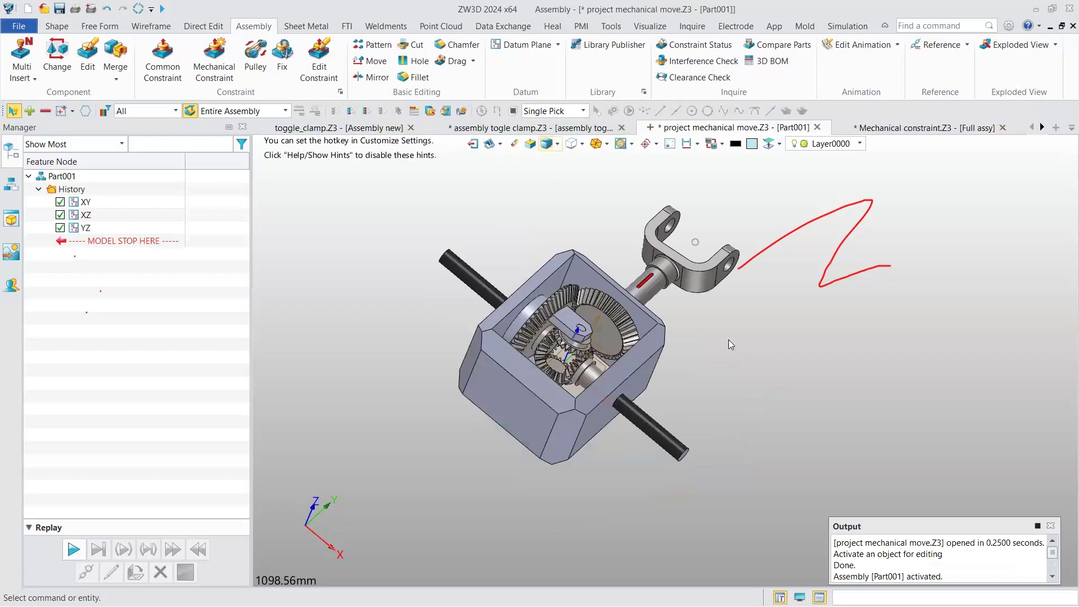
key("ctrl+Tab")
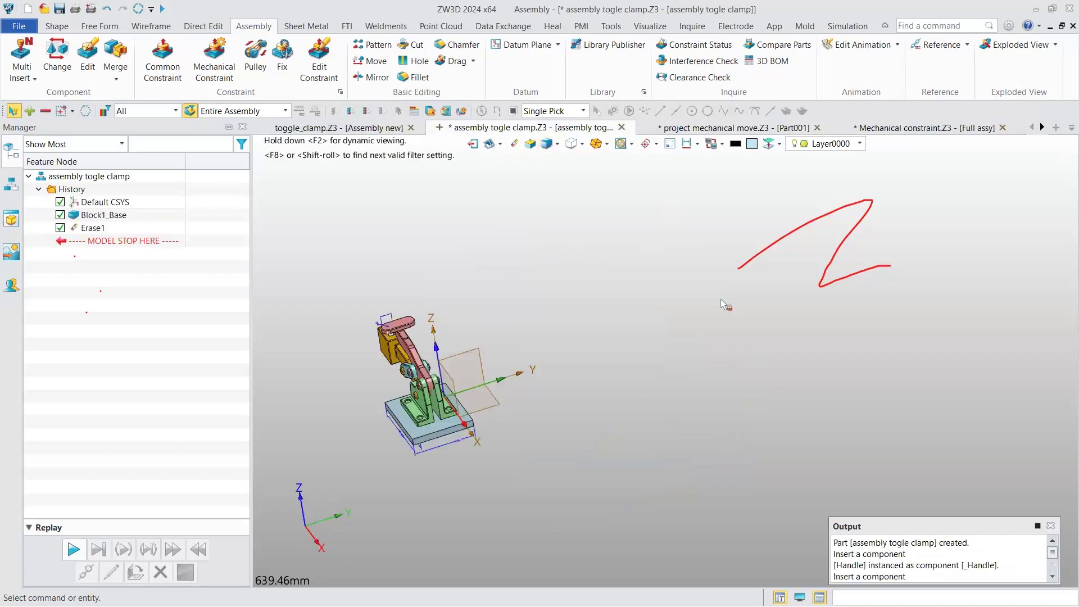
Switch to the assembly togle clamp_2D drawing and select the Legend column of the BOM table on Sheet1
key("ctrl+Tab")
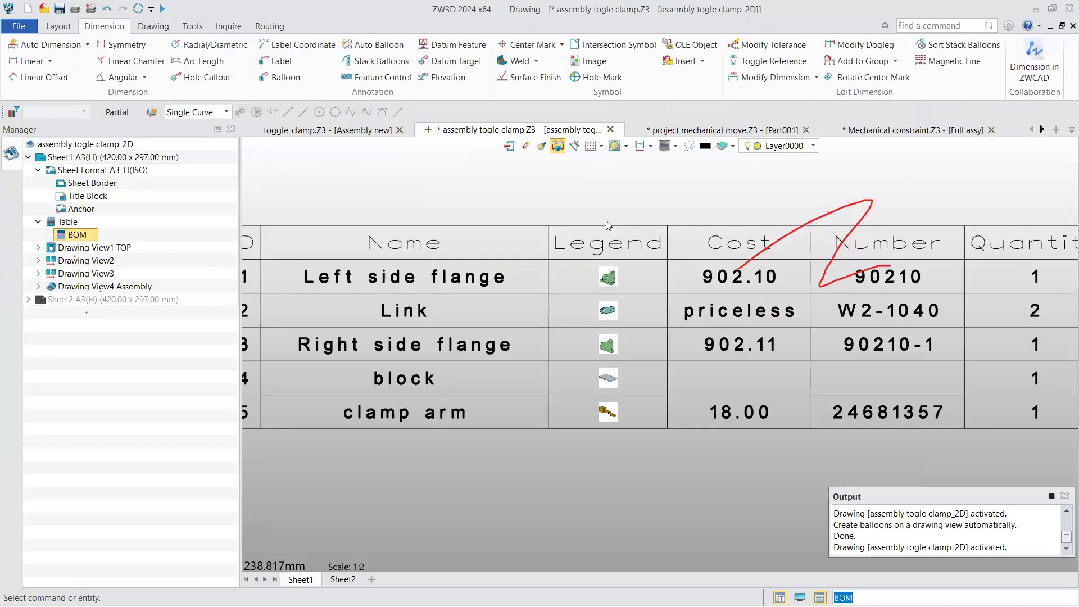
left_click(606, 226)
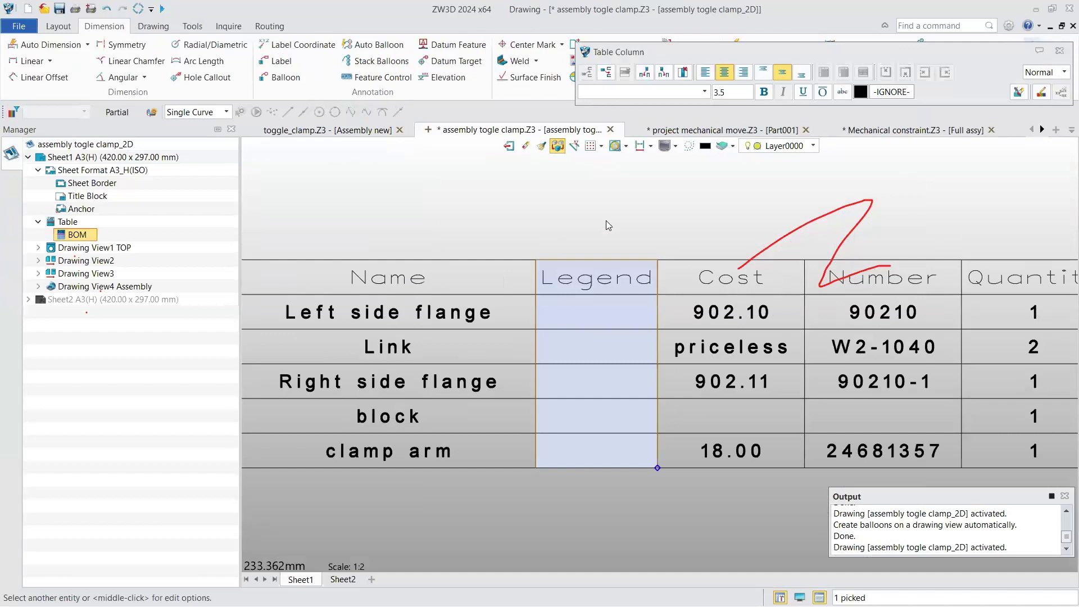
left_click(606, 221)
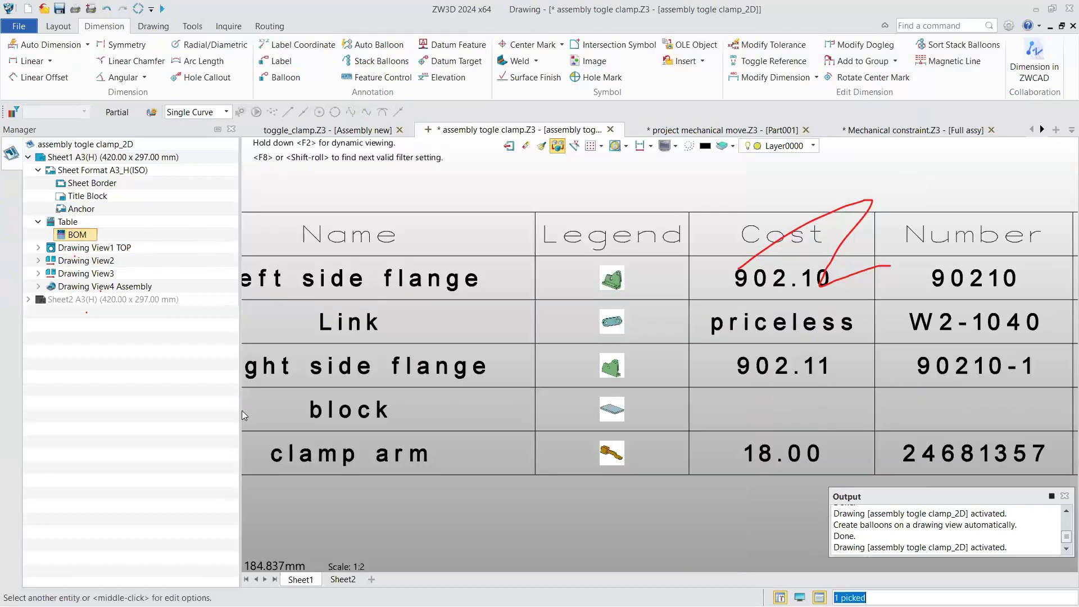
Open the BOM table's settings, highlight Legend among the selected table-format attributes, and close the settings
middle_click(171, 279)
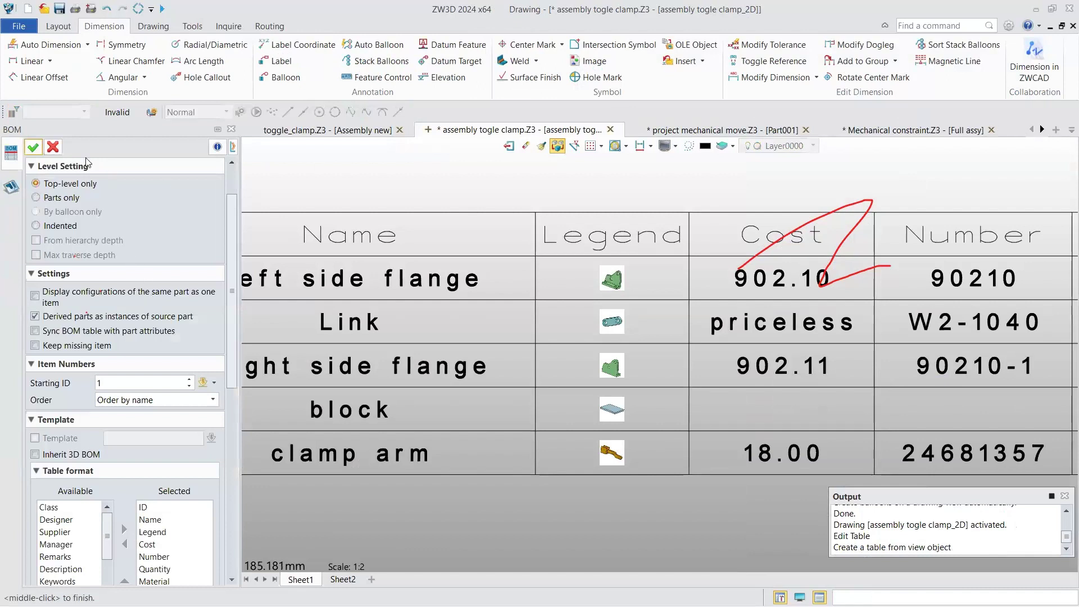
scroll(87, 163, "down", 10)
left_click(152, 199)
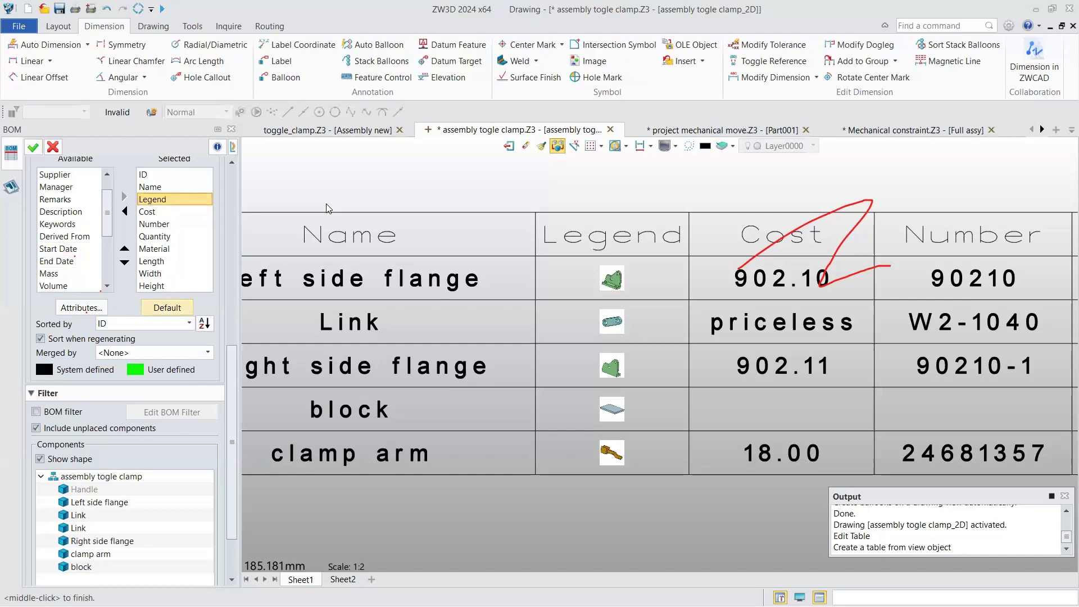
middle_click(329, 209)
middle_click(532, 325)
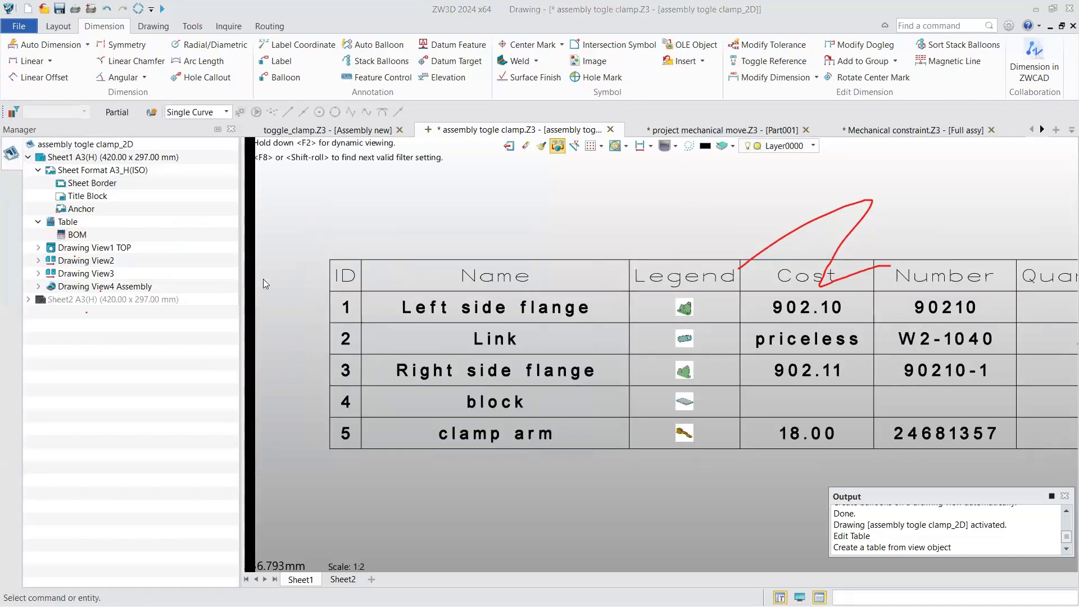
Reopen the BOM settings and examine the Legend column's part thumbnails, the table-format attributes and the component filter list
double_click(332, 281)
double_click(685, 267)
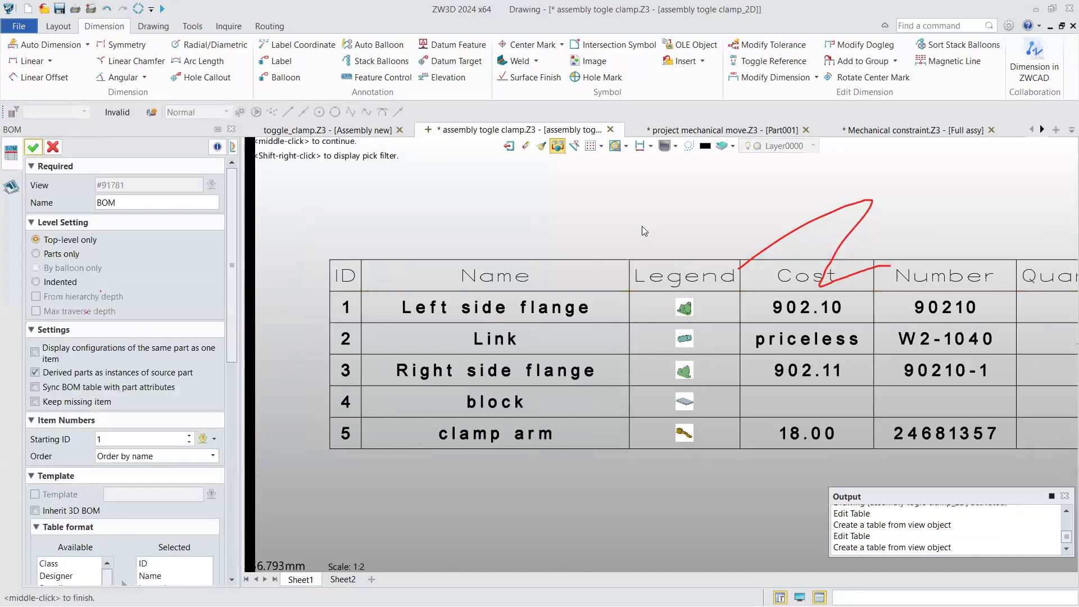
scroll(642, 226, "up", 3)
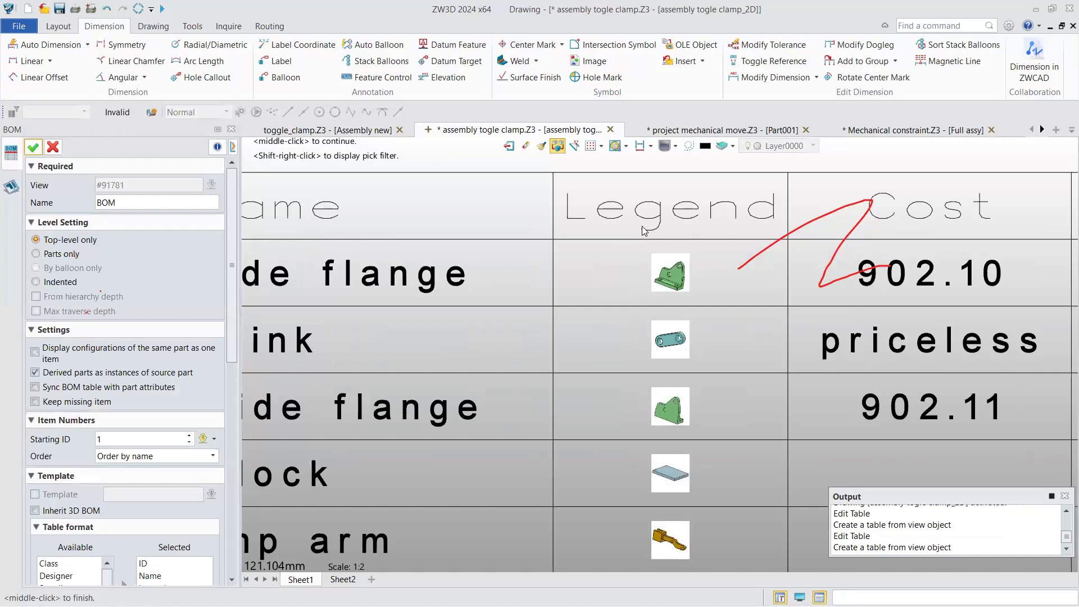
scroll(584, 298, "up", 1)
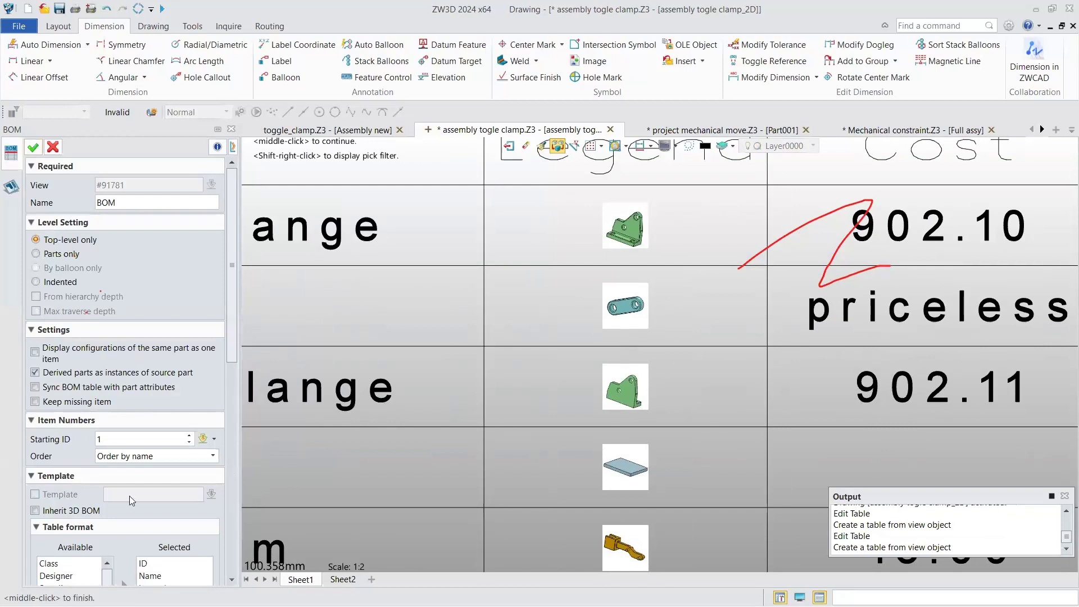
scroll(507, 256, "down", 2)
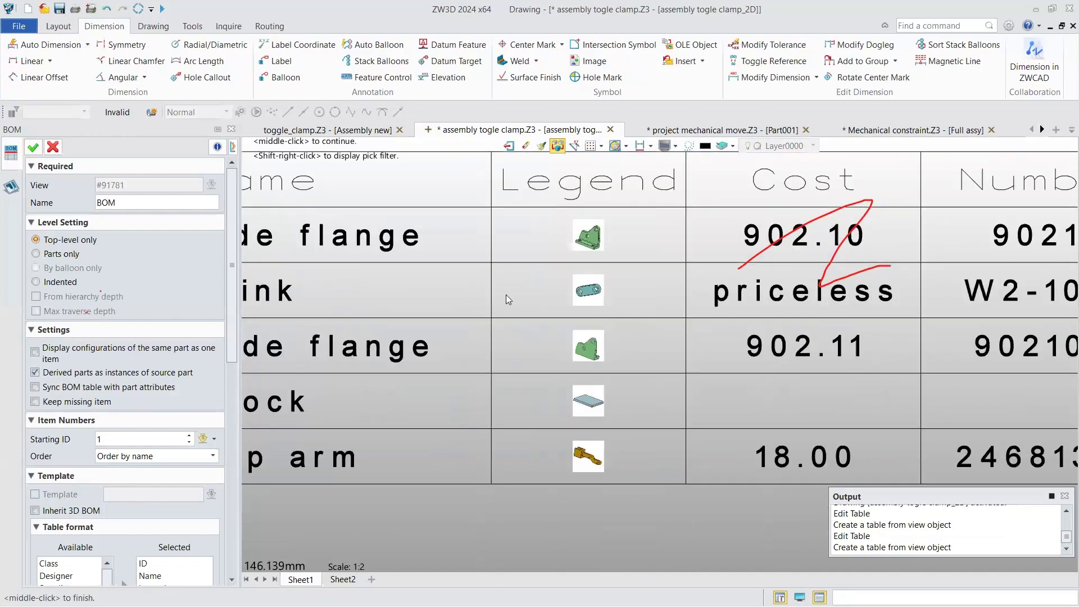
scroll(43, 392, "down", 5)
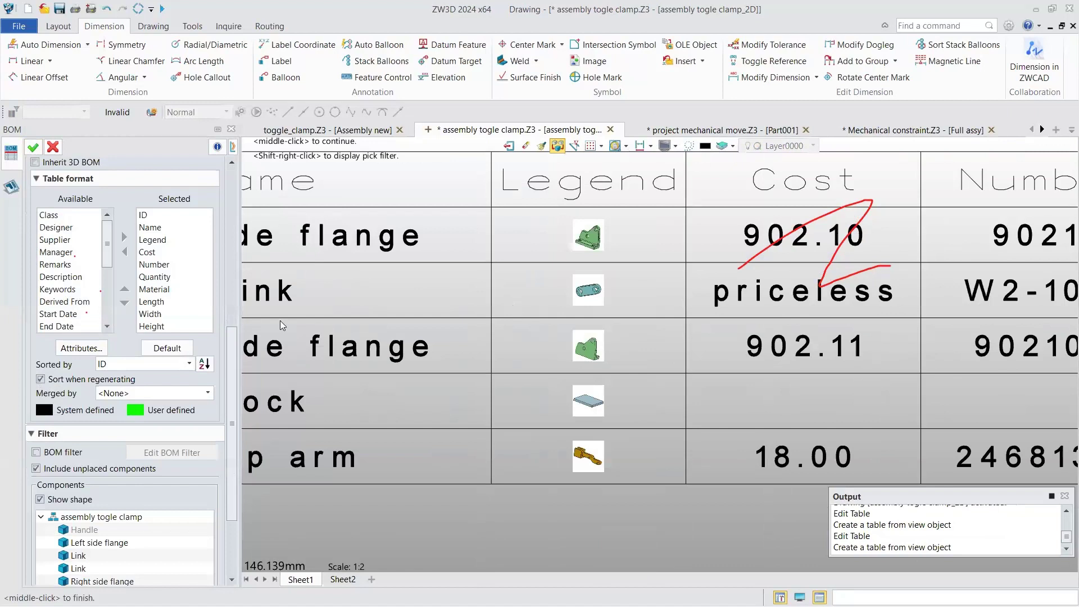
scroll(166, 448, "down", 1)
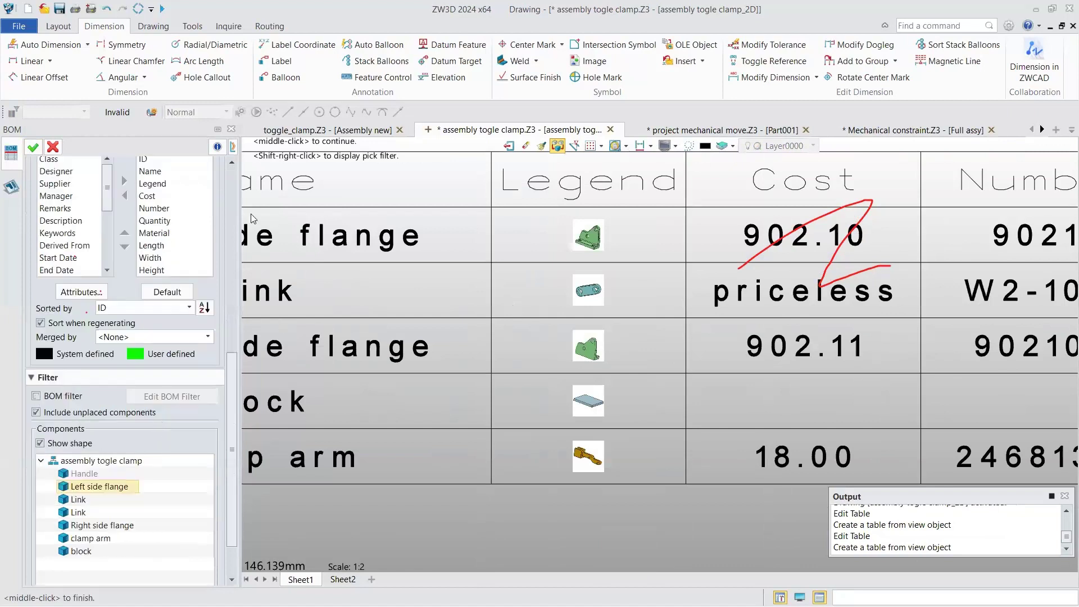